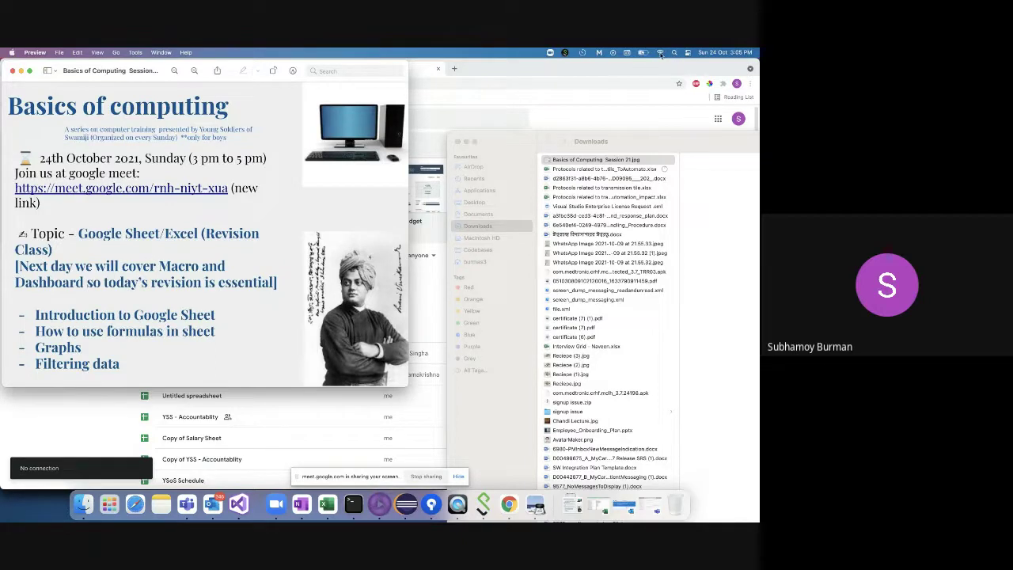
- Switch to Chrome's Google Sheets home page and start a Blank spreadsheet
left_click(553, 81)
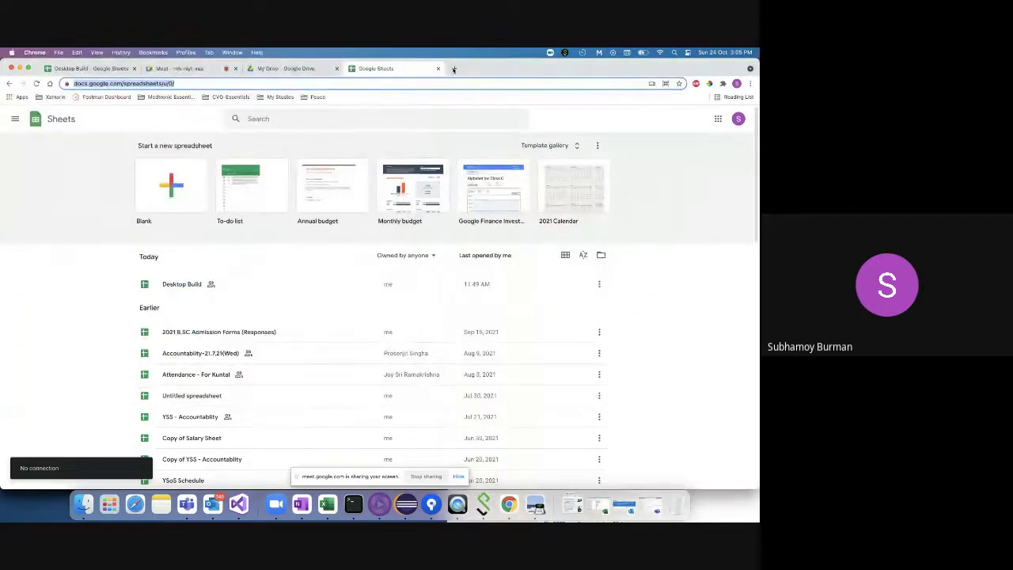
left_click(454, 69)
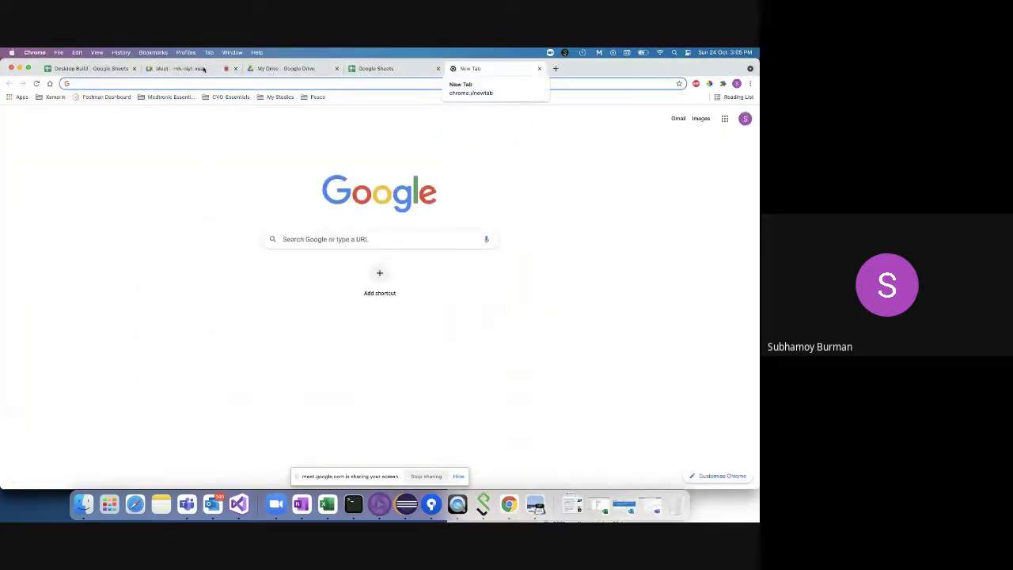
left_click(383, 69)
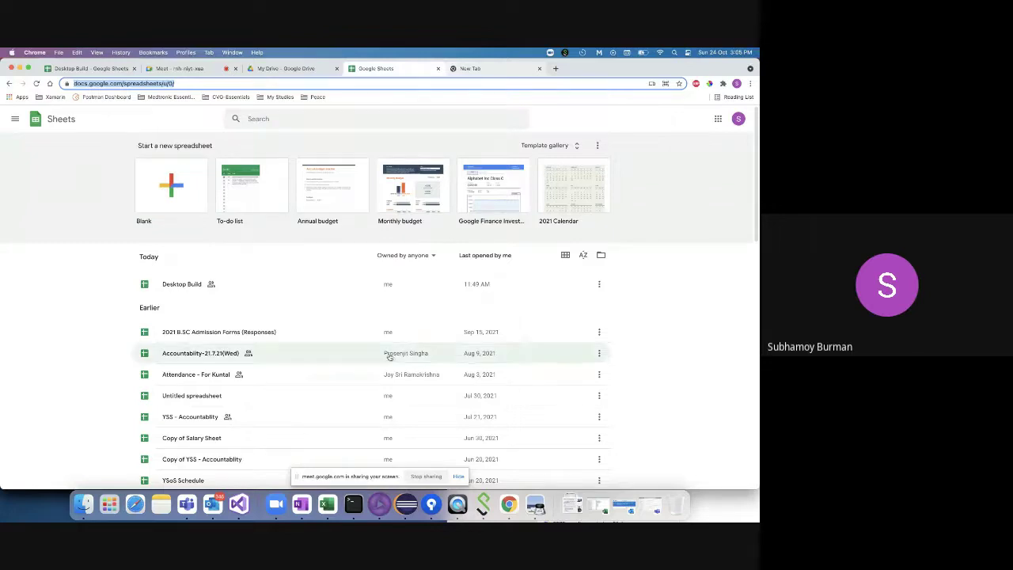
left_click(535, 506)
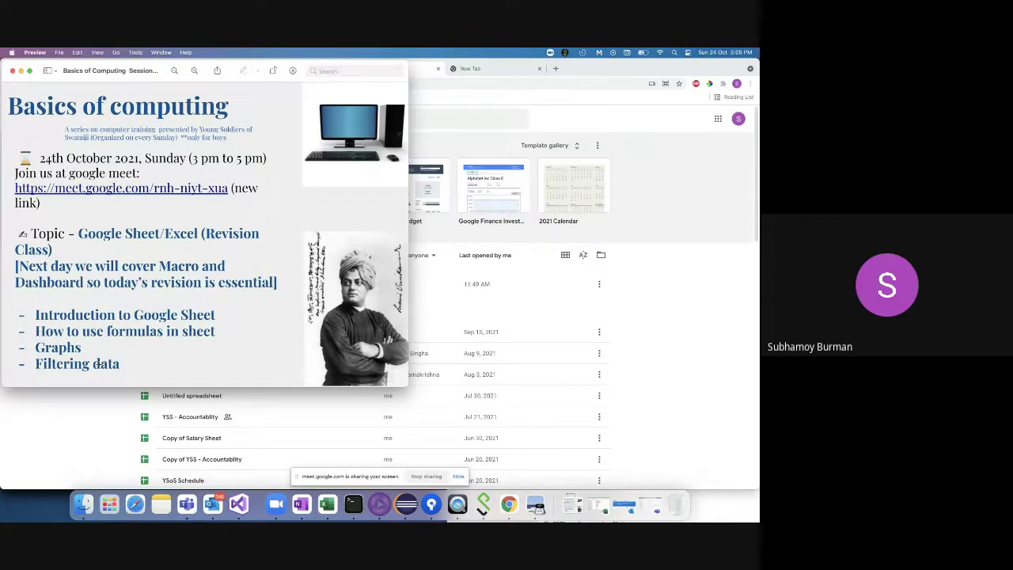
left_click(486, 71)
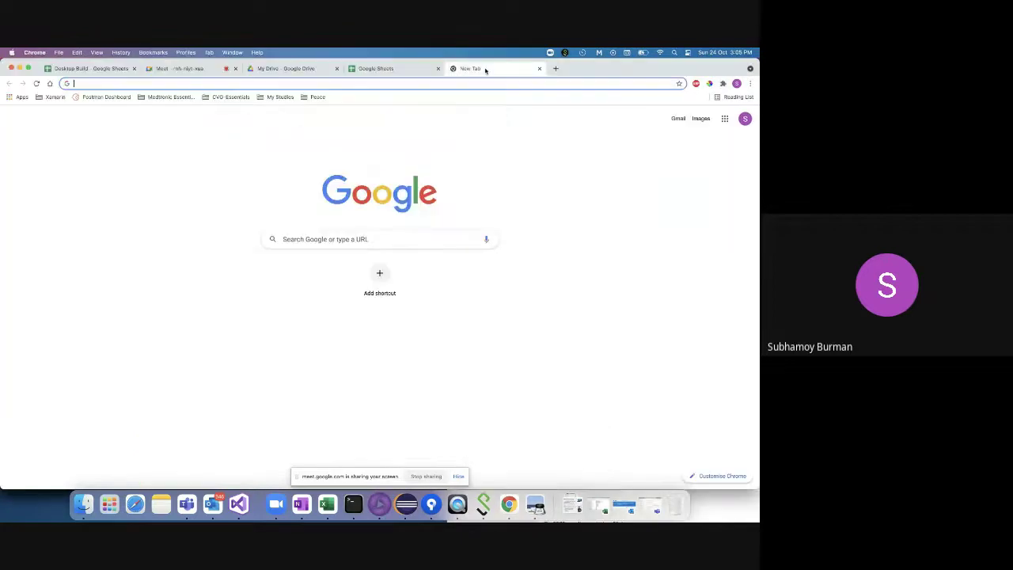
left_click(386, 68)
left_click(170, 178)
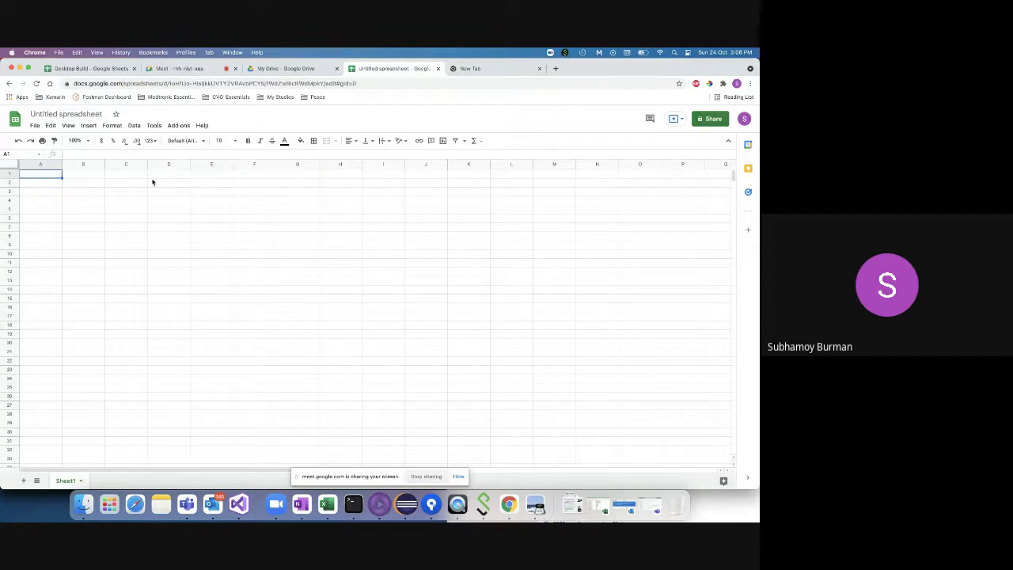
- Select the Untitled spreadsheet title, then begin editing cell A1
left_click(72, 113)
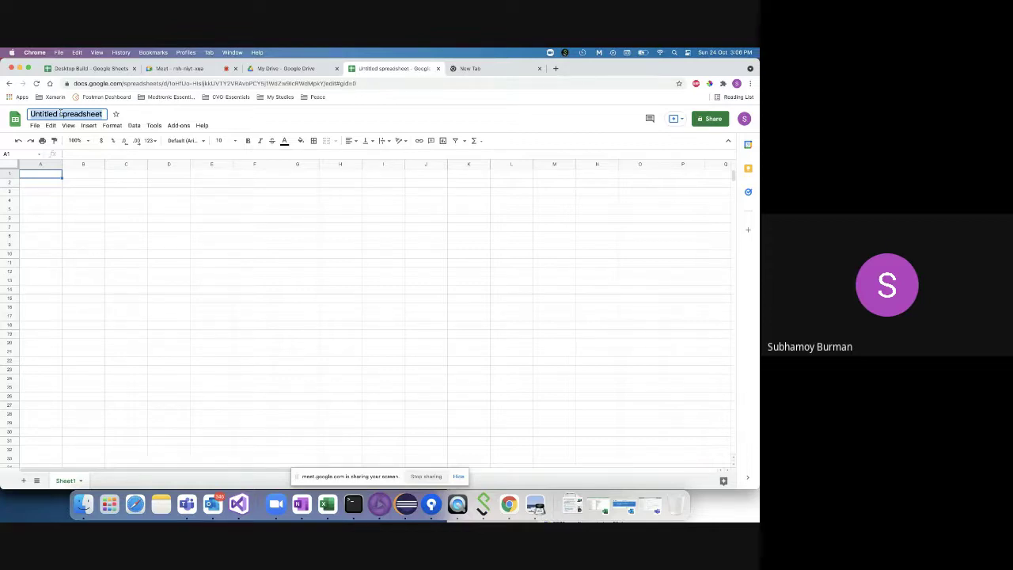
double_click(42, 173)
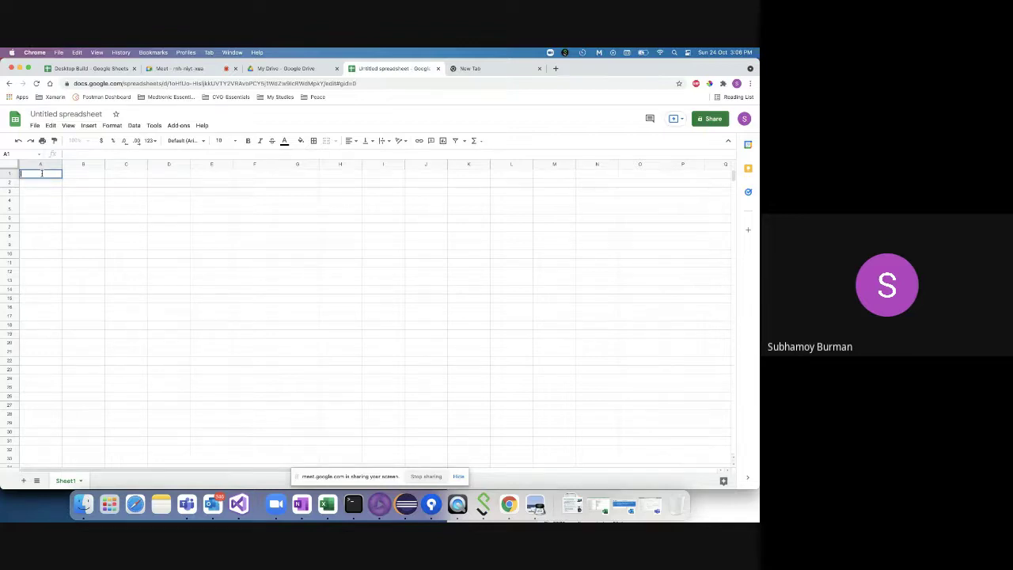
- Type 'We are a technical administrative assistance of a school' into A1, fixing typos
type("We w")
key("BackSpace")
key("BackSpace")
type("are a adminis")
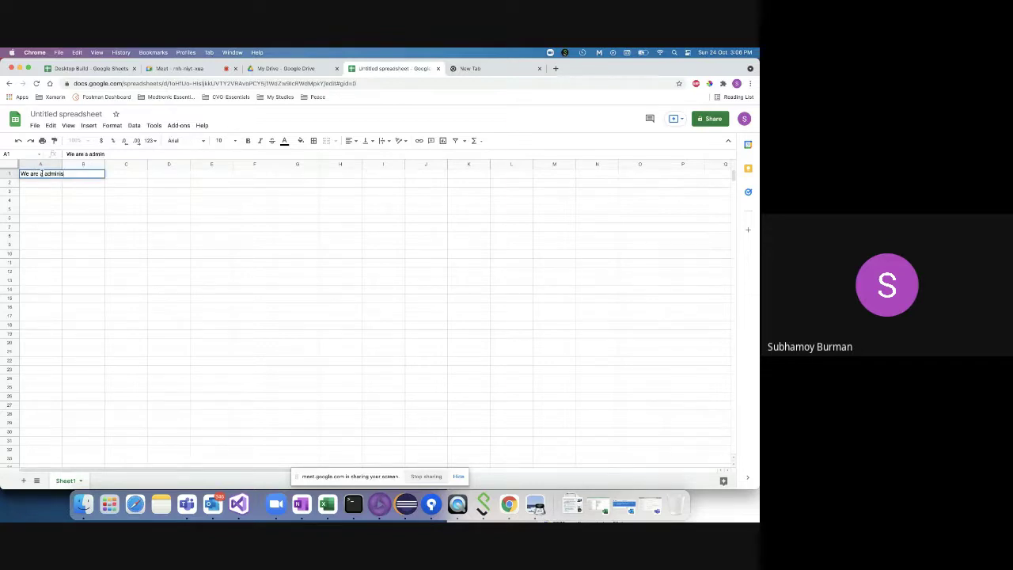
left_click(89, 153)
type("tech nical ")
type("trative a")
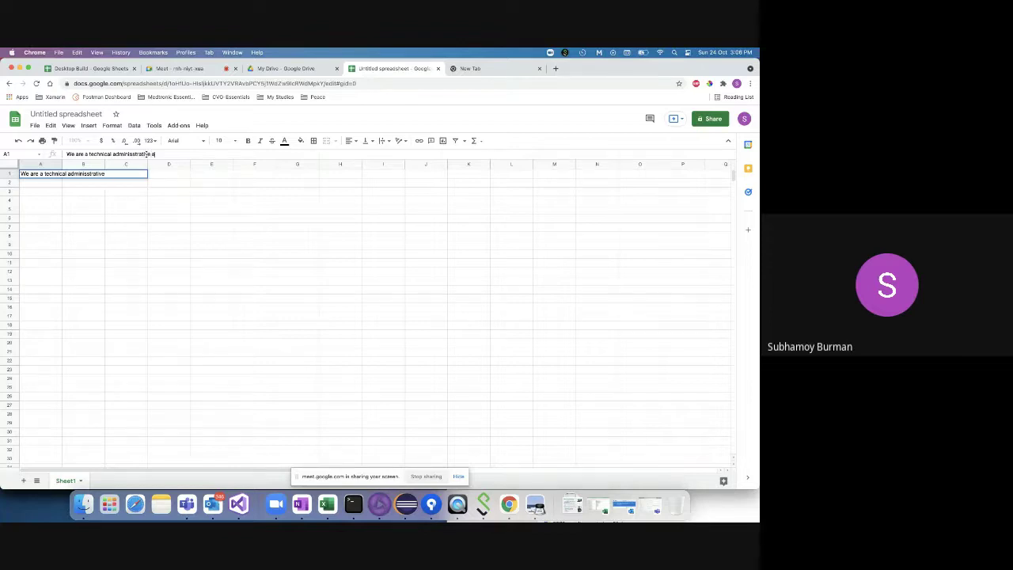
type("ssistance of a sch")
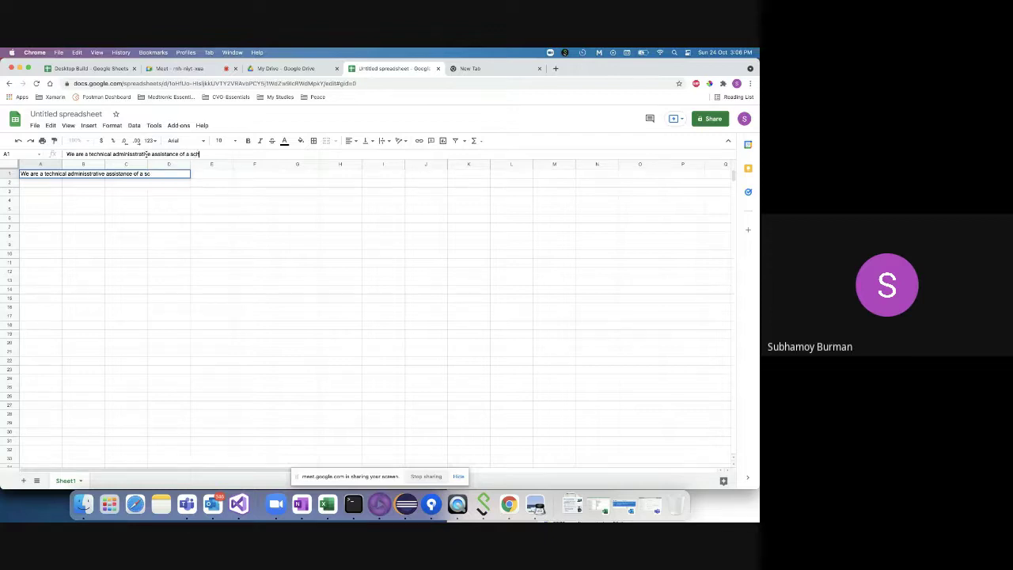
type("ool")
left_click(111, 206)
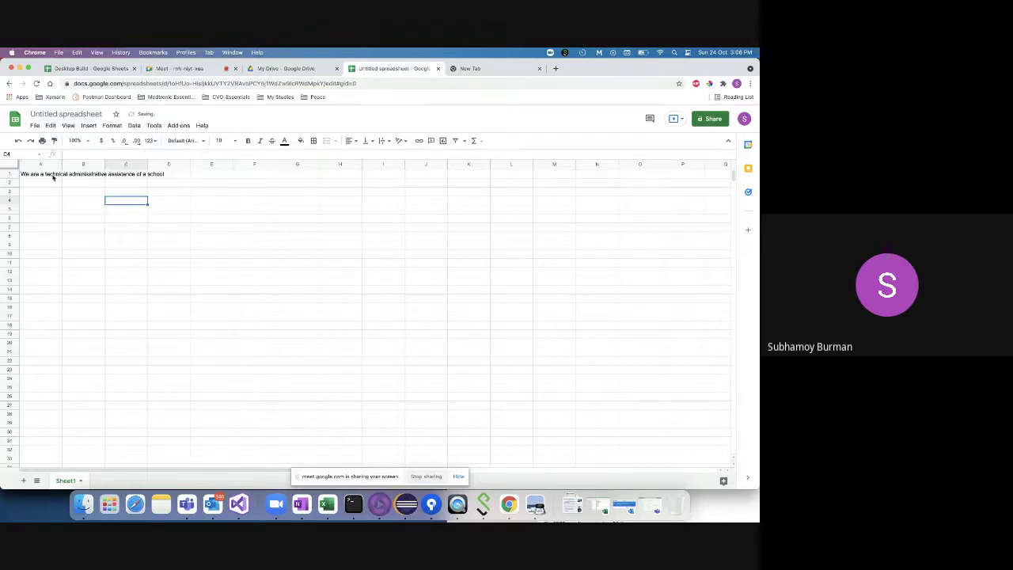
left_click(52, 175)
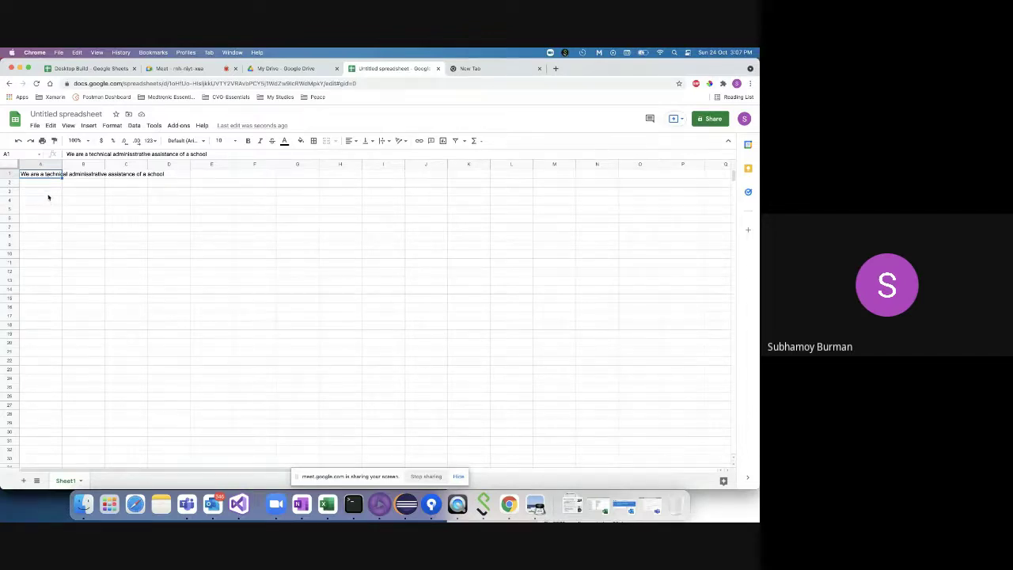
- Autofit column A to the sentence, then drag it back to its original width
left_click(49, 197)
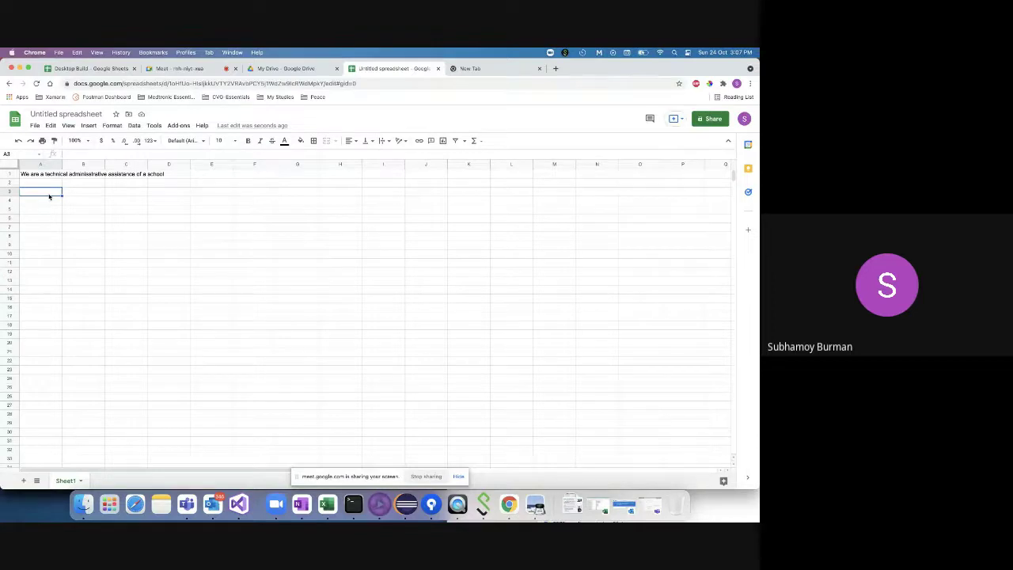
double_click(60, 156)
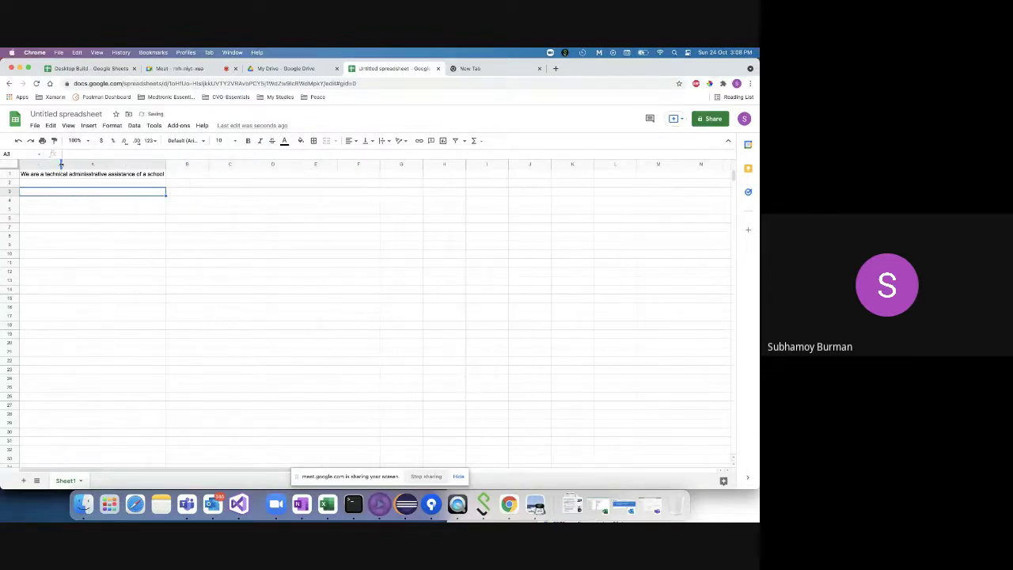
left_click(81, 181)
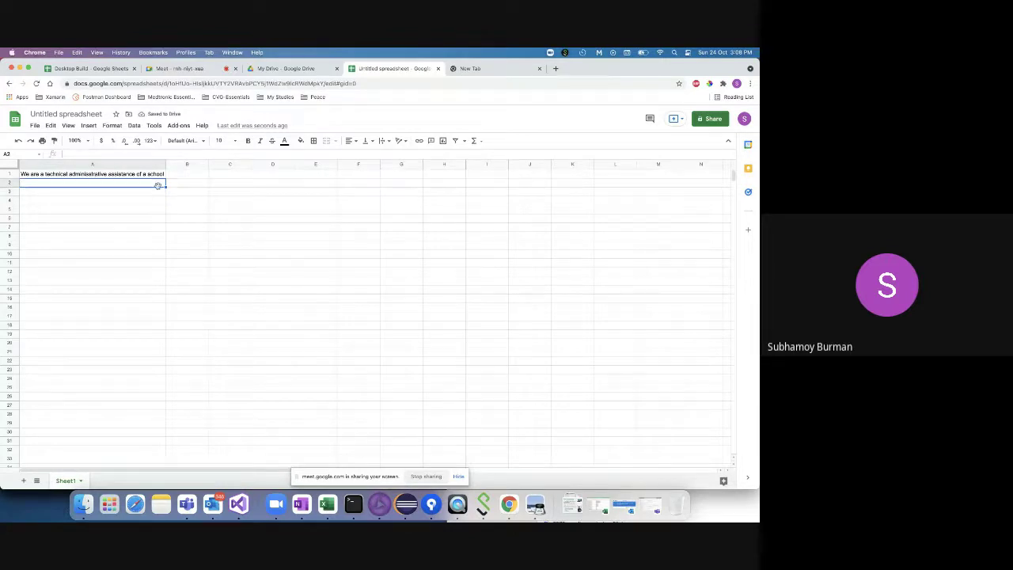
left_click_drag(166, 164, 65, 159)
- Enter the headings Name, Roll No and Standard in cells A3:C3
double_click(43, 192)
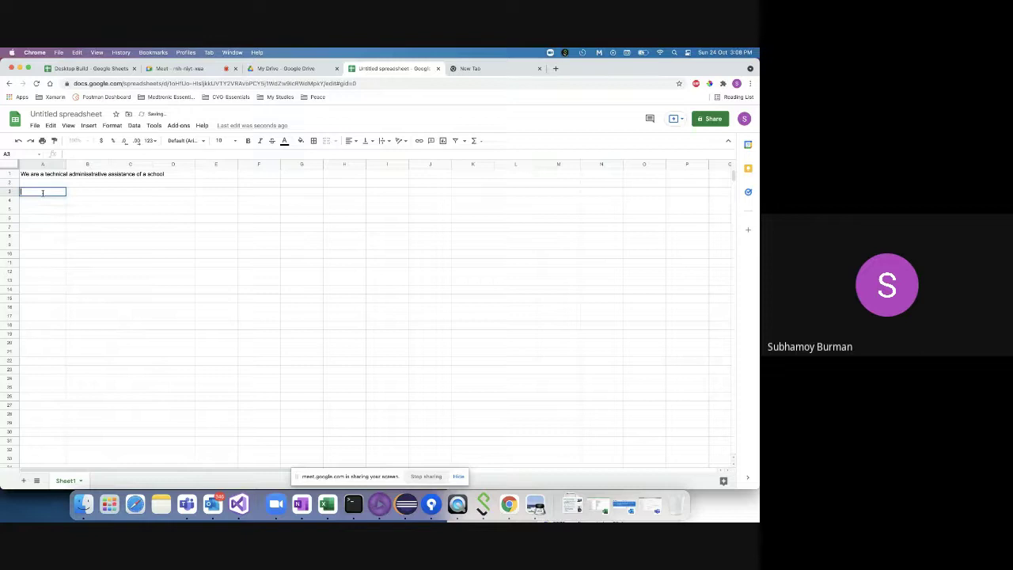
type("Name")
left_click(90, 191)
type("Re")
type("ll")
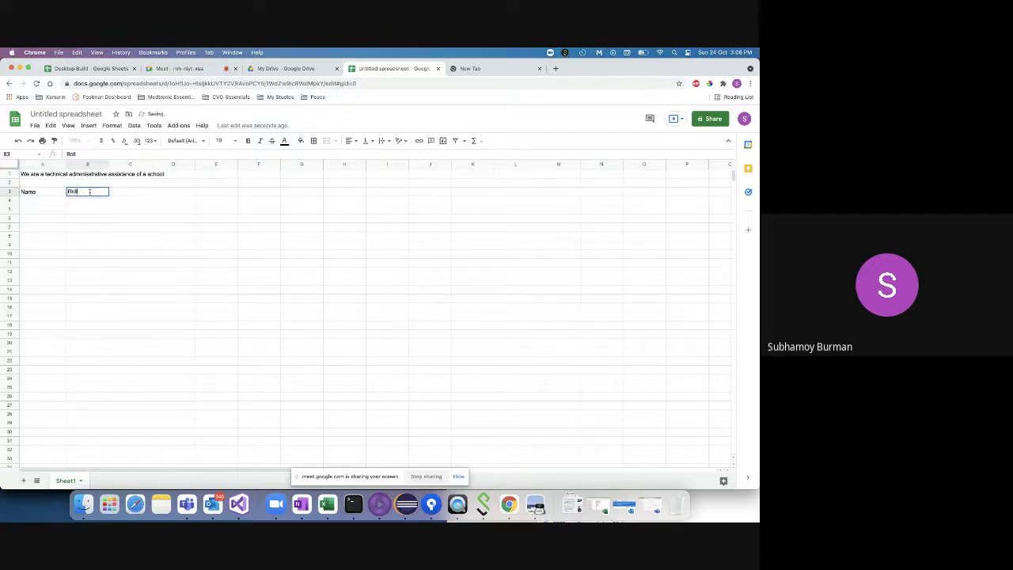
type(" No")
key("Tab")
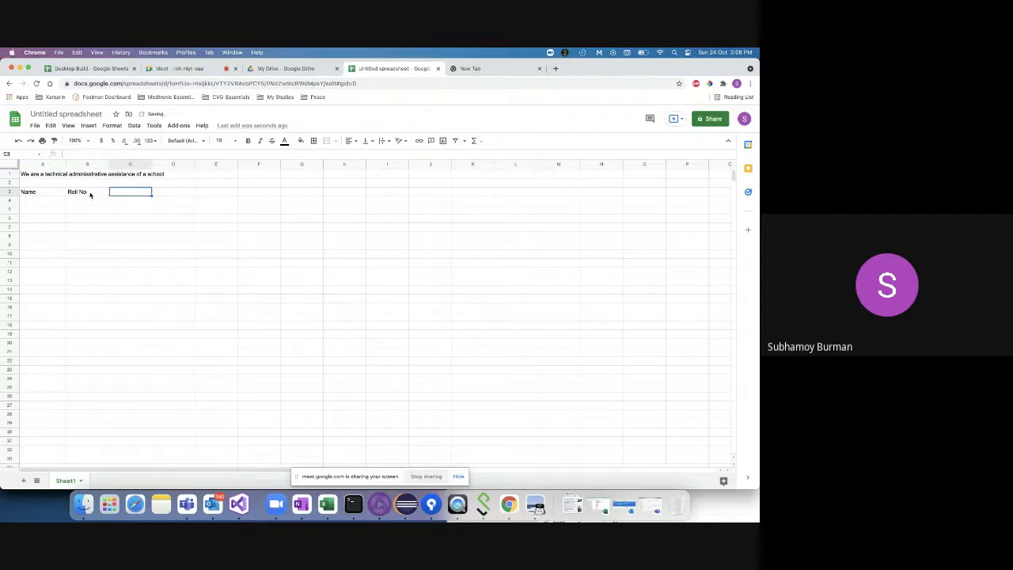
type("Standard")
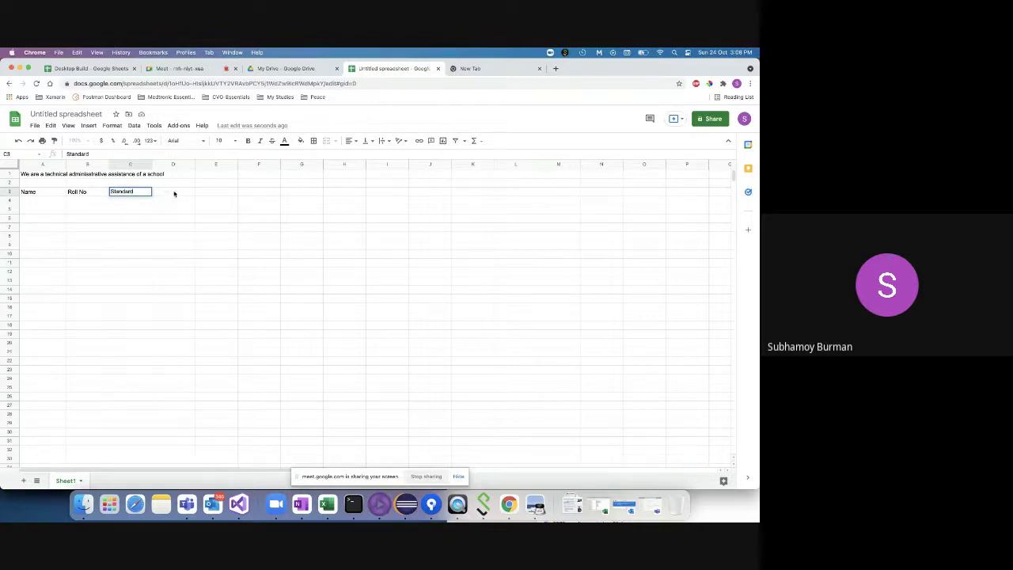
key("Tab")
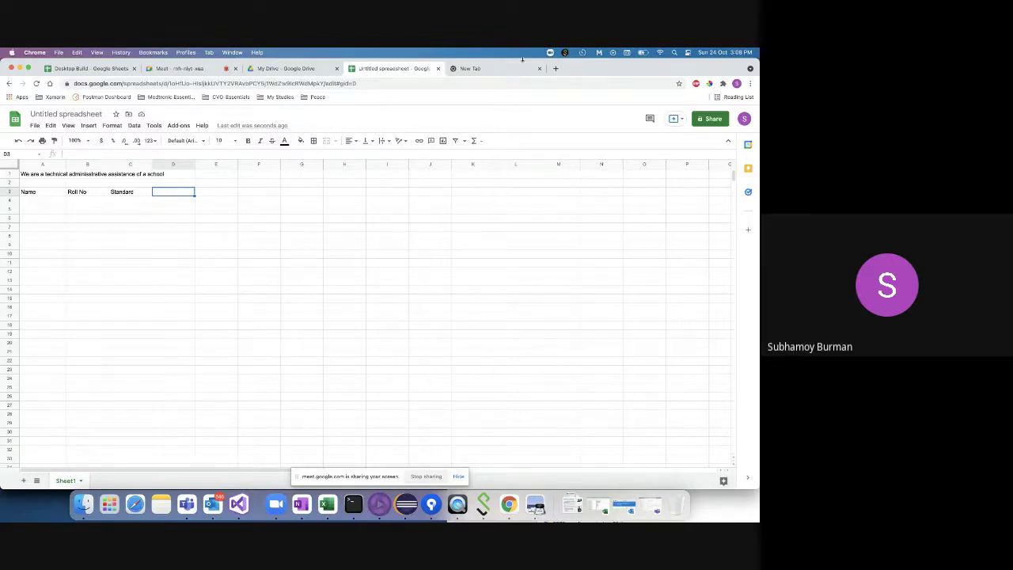
- Switch between tabs and open, then close, Chrome's main menu
left_click(501, 72)
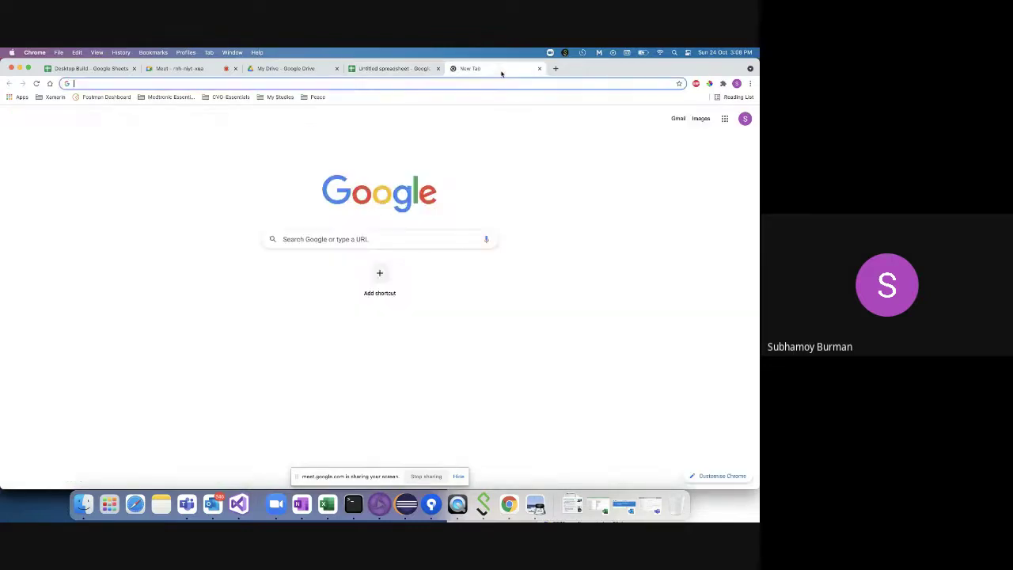
left_click(393, 69)
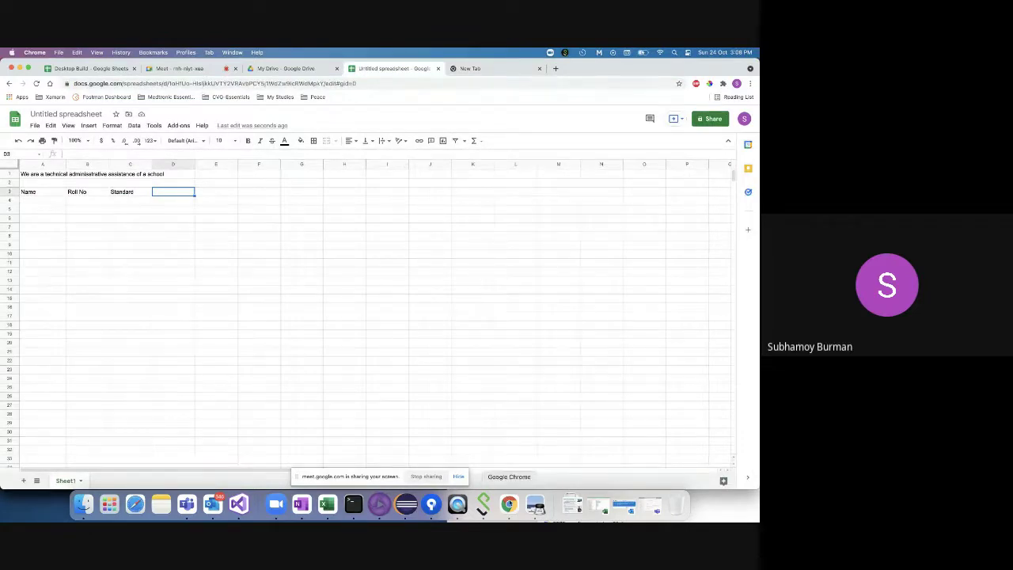
left_click(750, 84)
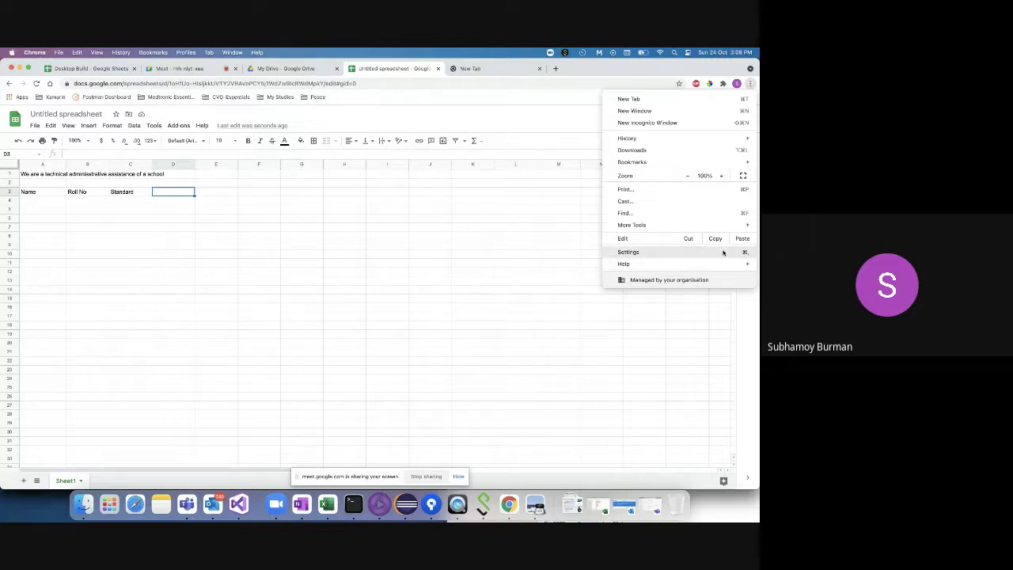
mouse_move(670, 264)
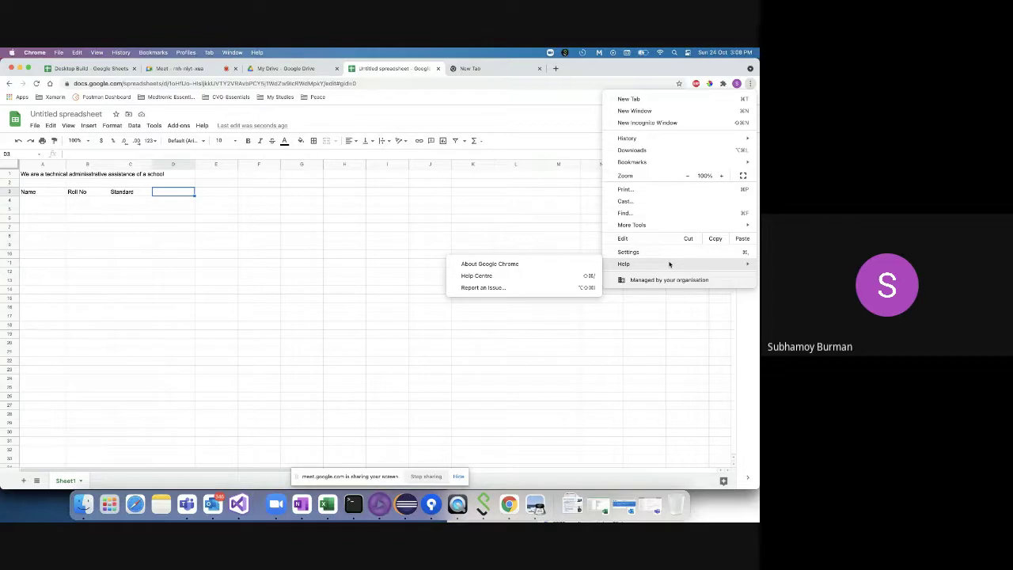
left_click(473, 70)
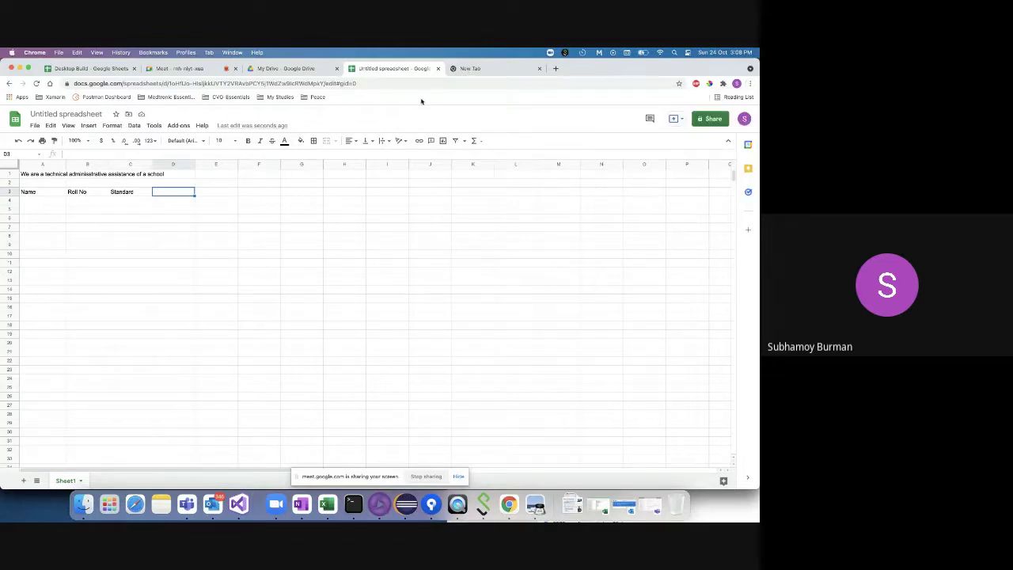
- Load sheets.google.com in the spare tab, then return to the spreadsheet tab
left_click(484, 72)
left_click(364, 83)
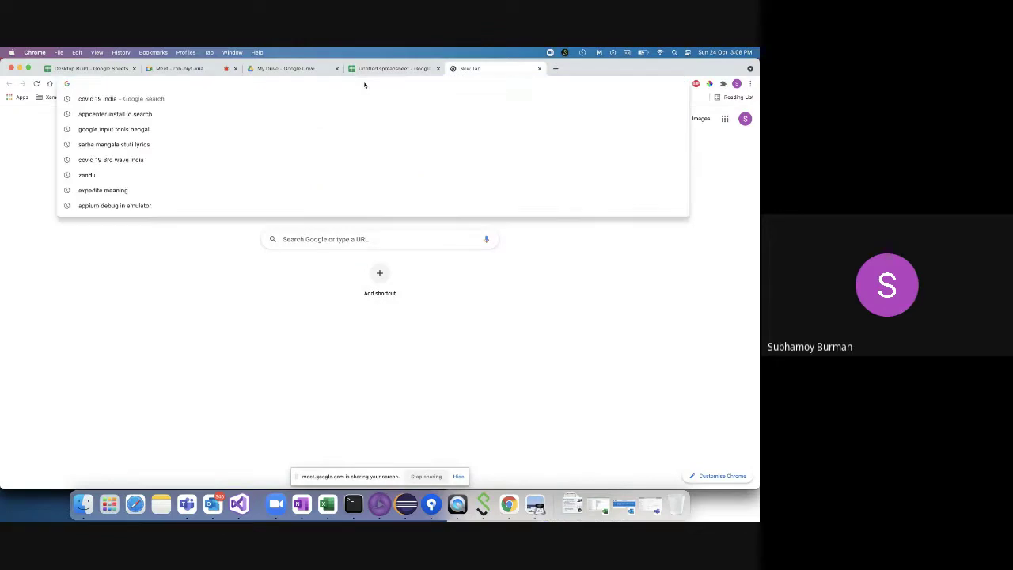
type("shee")
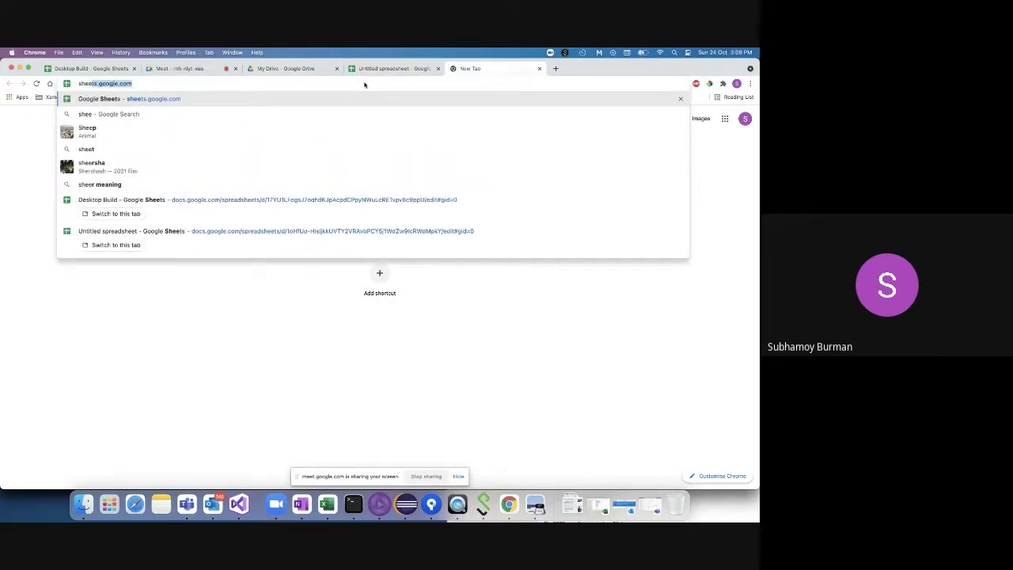
key("Return")
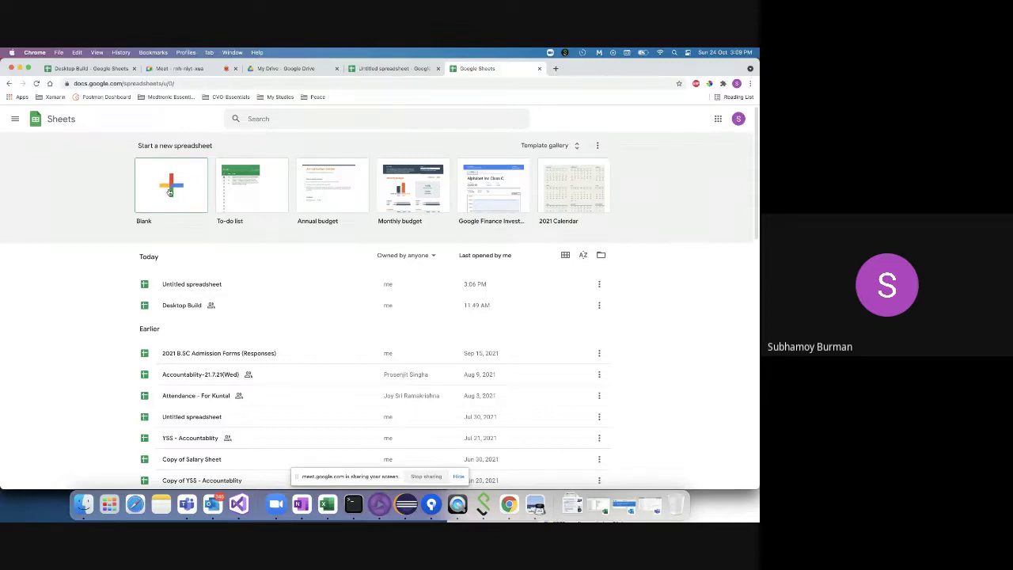
left_click(382, 68)
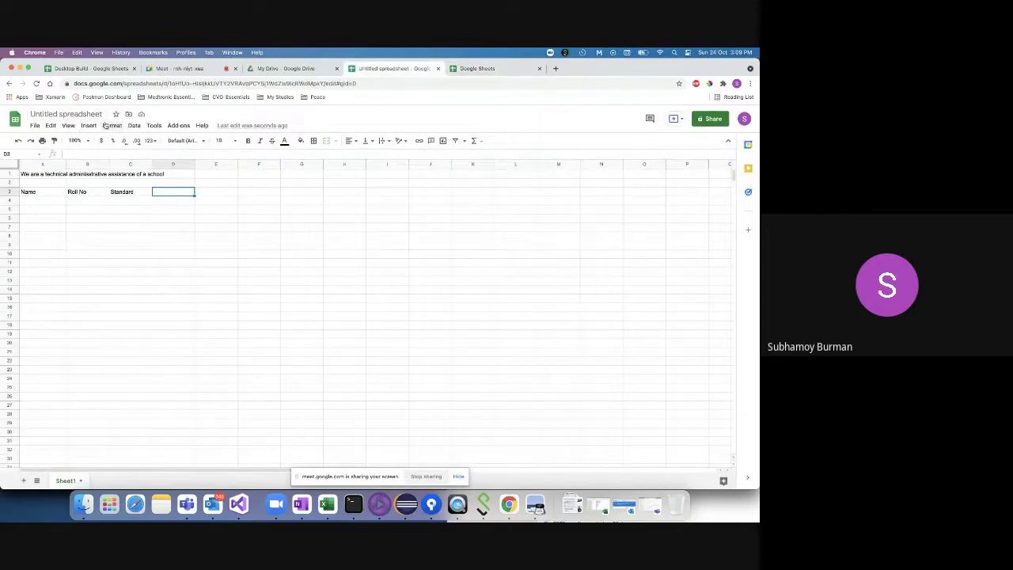
left_click(35, 205)
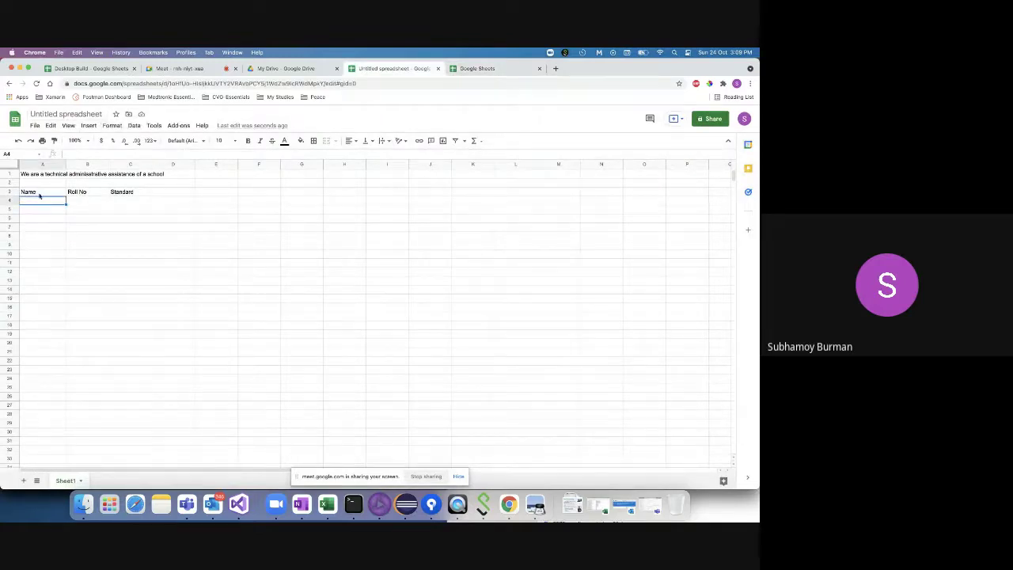
left_click(36, 195)
left_click(78, 196)
left_click(132, 192)
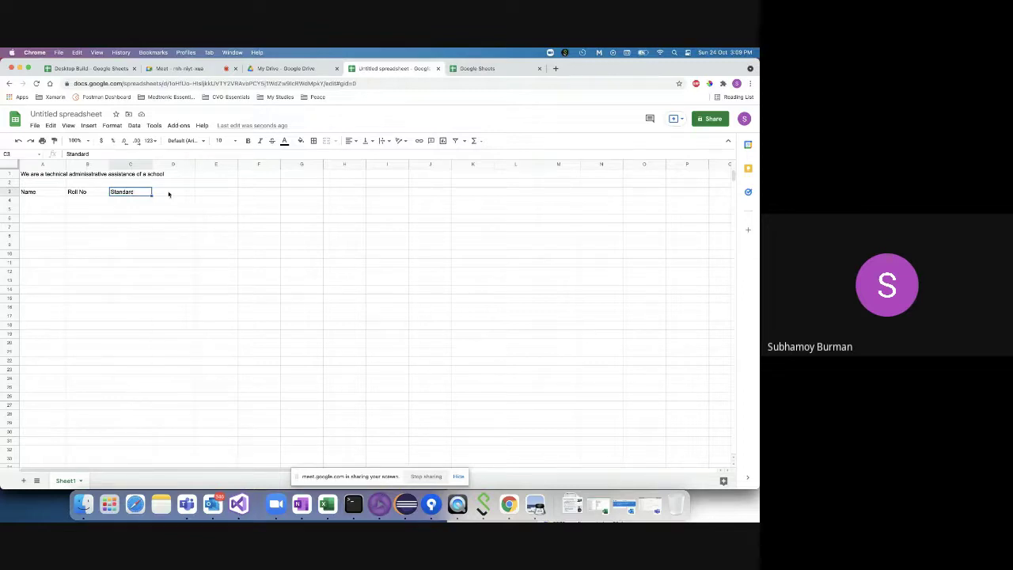
left_click(46, 197)
left_click(168, 192)
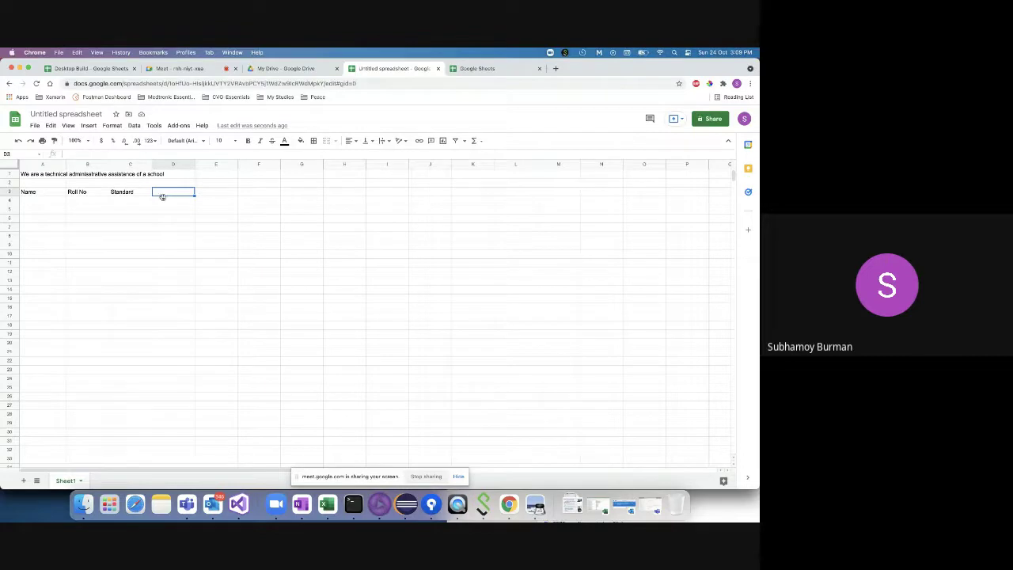
double_click(164, 192)
- Add the headings Section, Term 1 - Maths and Term 2 - Maths in D3:F3
left_click(49, 197)
left_click(79, 196)
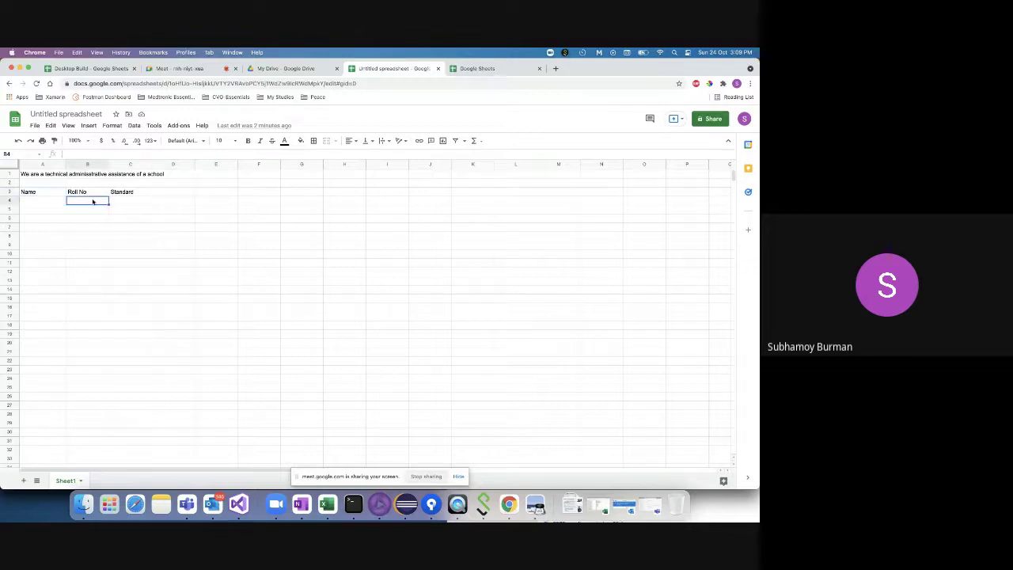
left_click(124, 194)
double_click(168, 192)
type("S")
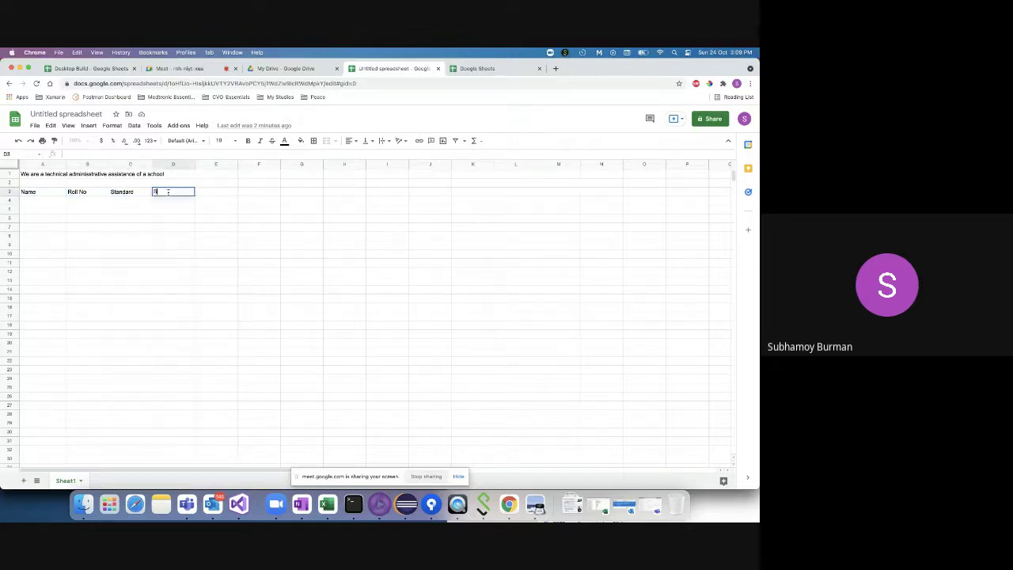
type("ection")
left_click(219, 191)
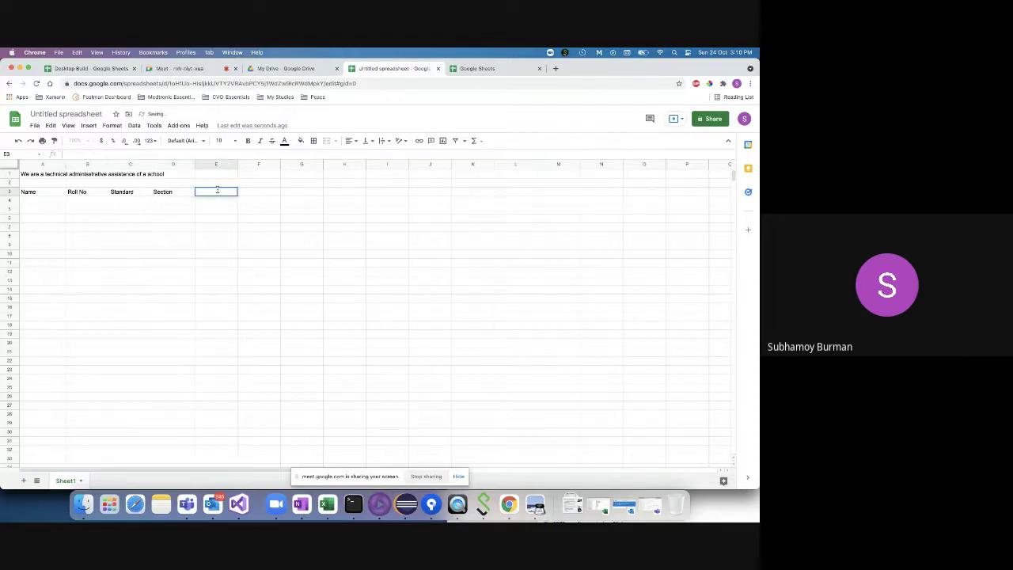
double_click(217, 191)
type("Term 1 - Maths")
left_click(261, 197)
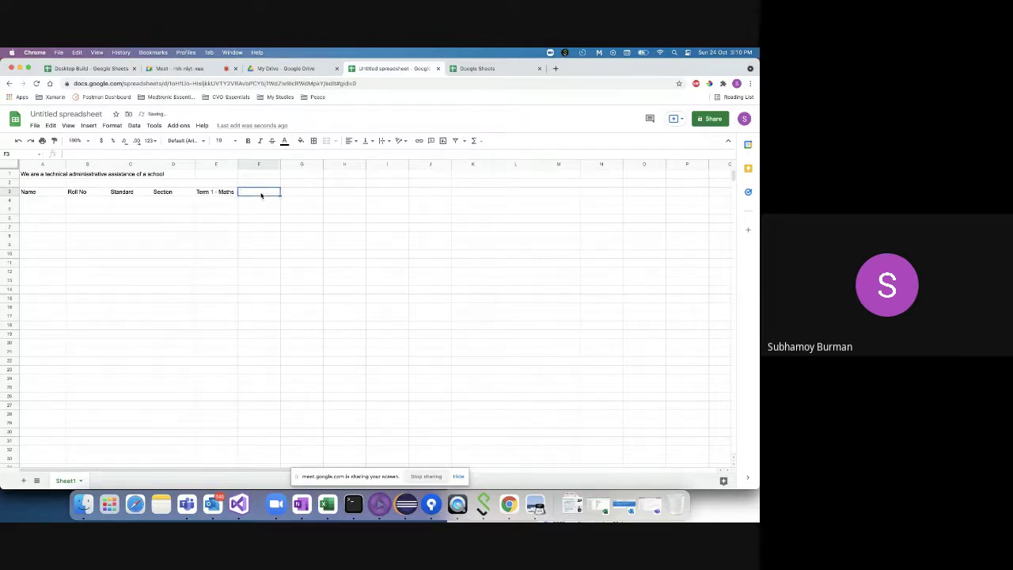
type("Terms")
key("BackSpace")
type("2 - Maths")
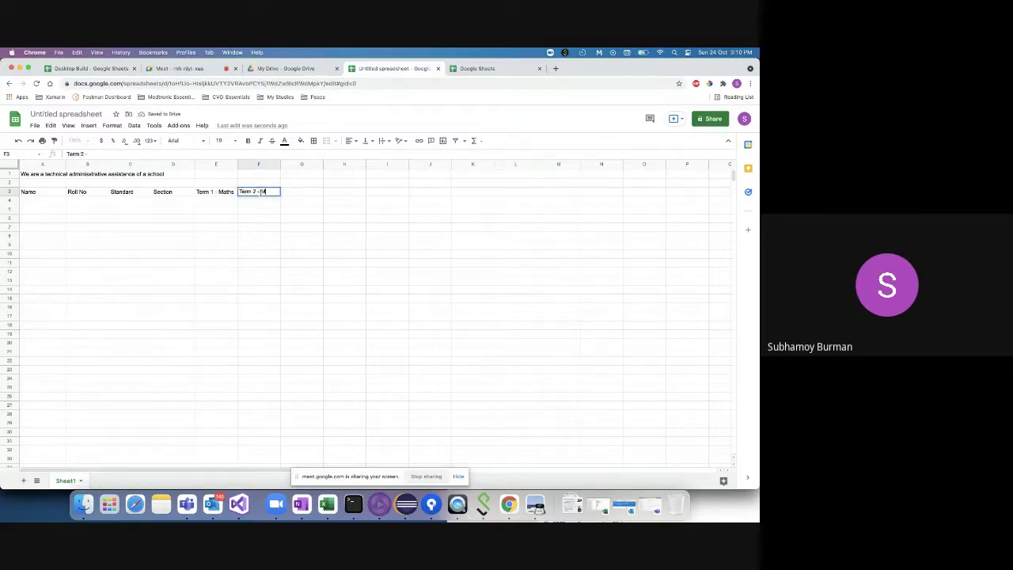
left_click(300, 190)
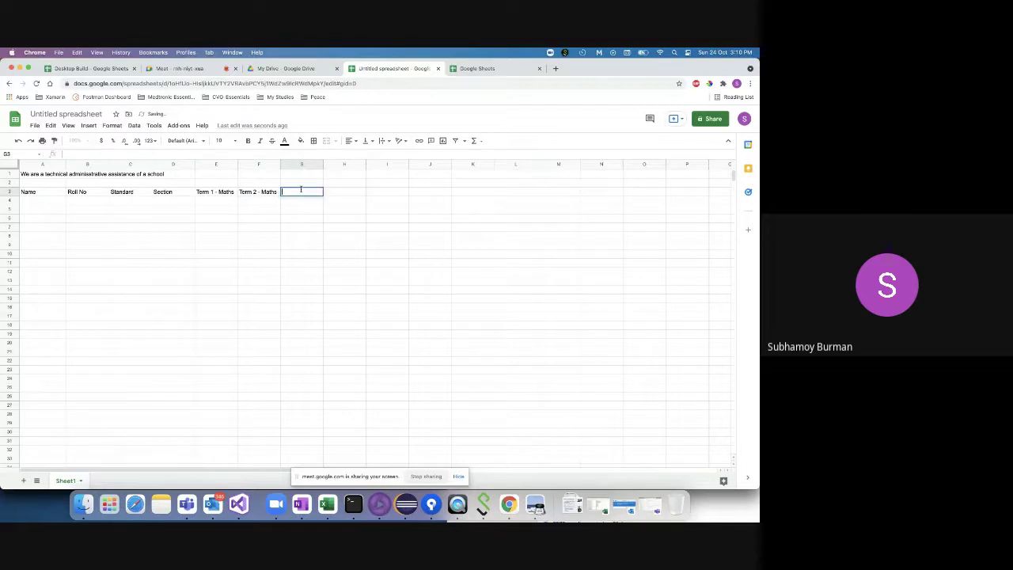
- Add the Term 1/Term 2 Geography and Bengali headings in G3:J3, widening columns G–I
type("Term 1 - Geography")
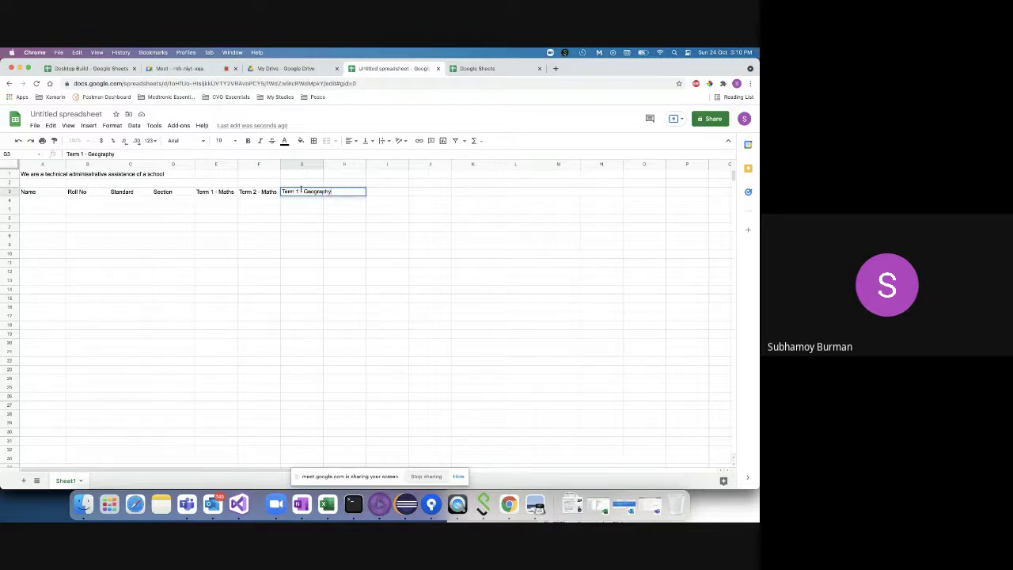
key("Tab")
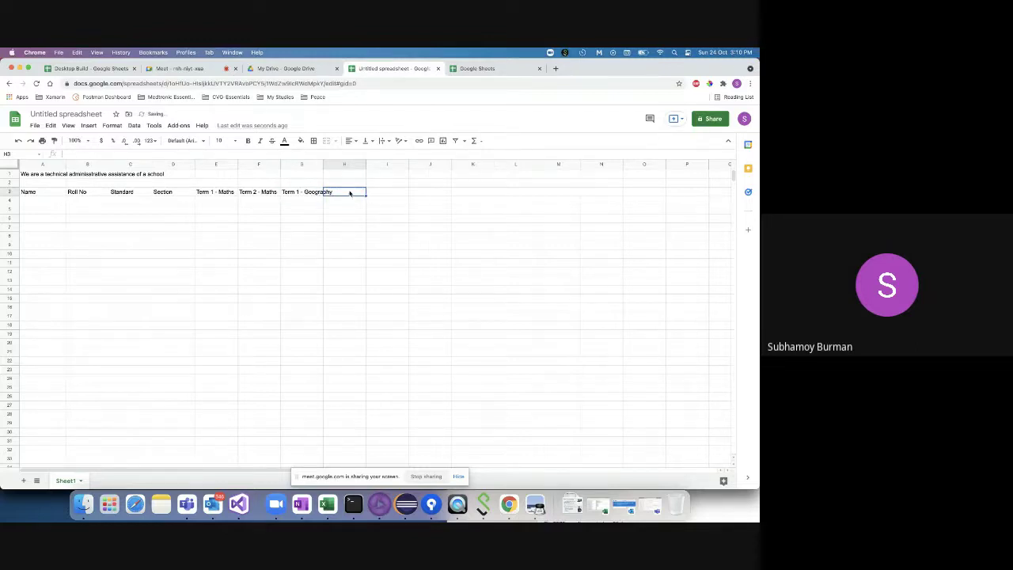
double_click(323, 164)
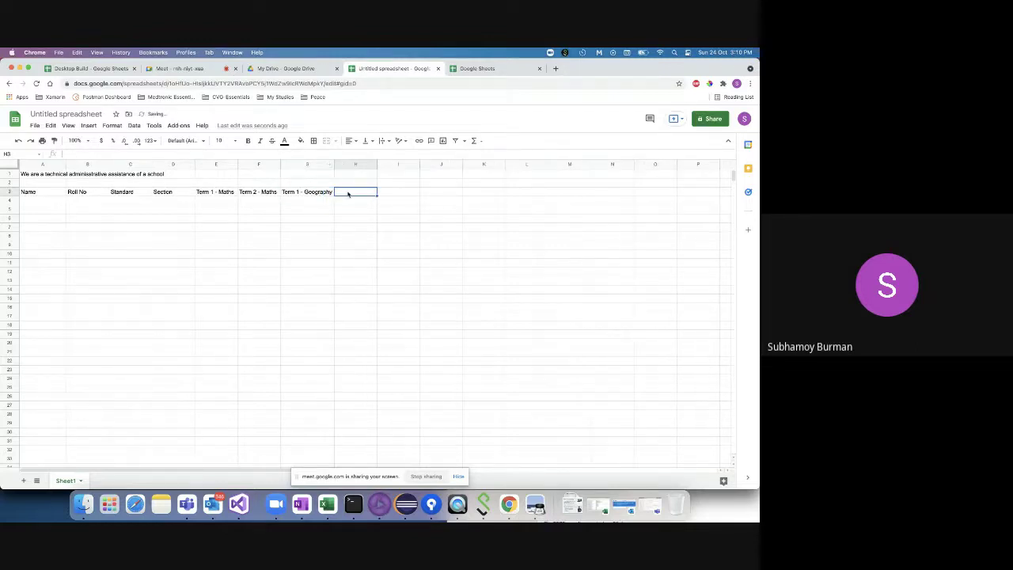
double_click(348, 192)
type("Term 2 - Geograph")
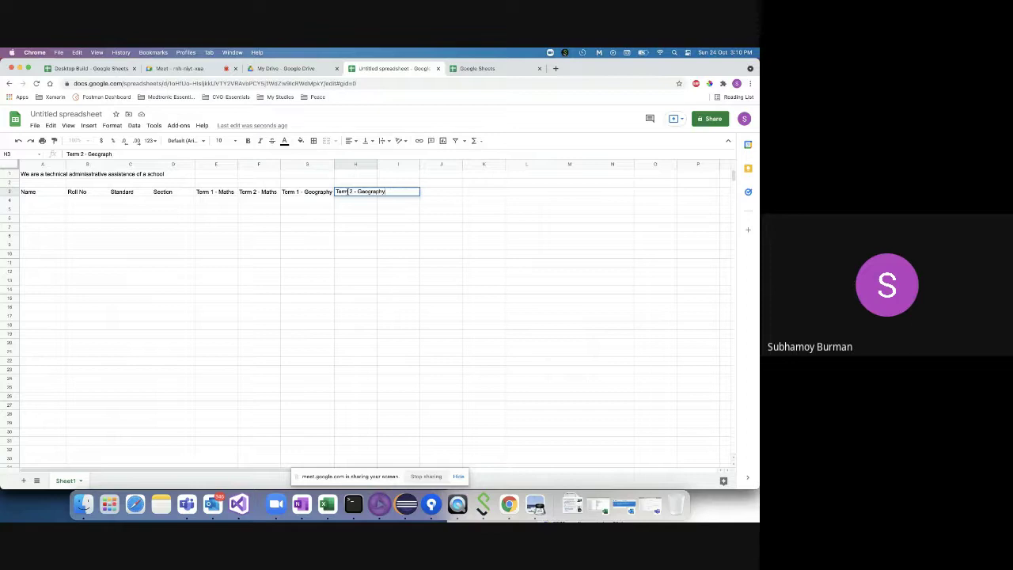
type("y")
left_click(355, 227)
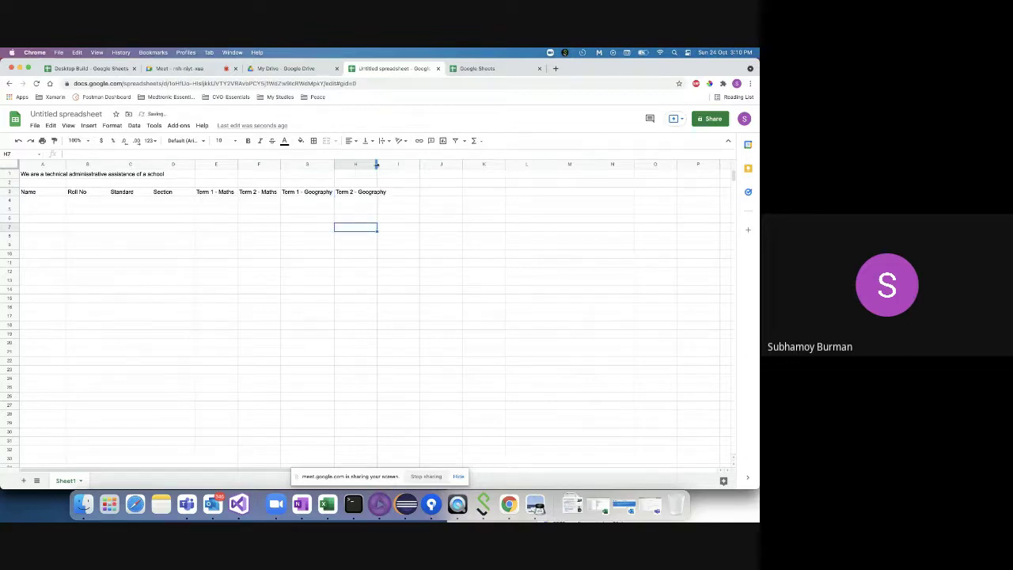
left_click_drag(376, 164, 387, 164)
double_click(404, 192)
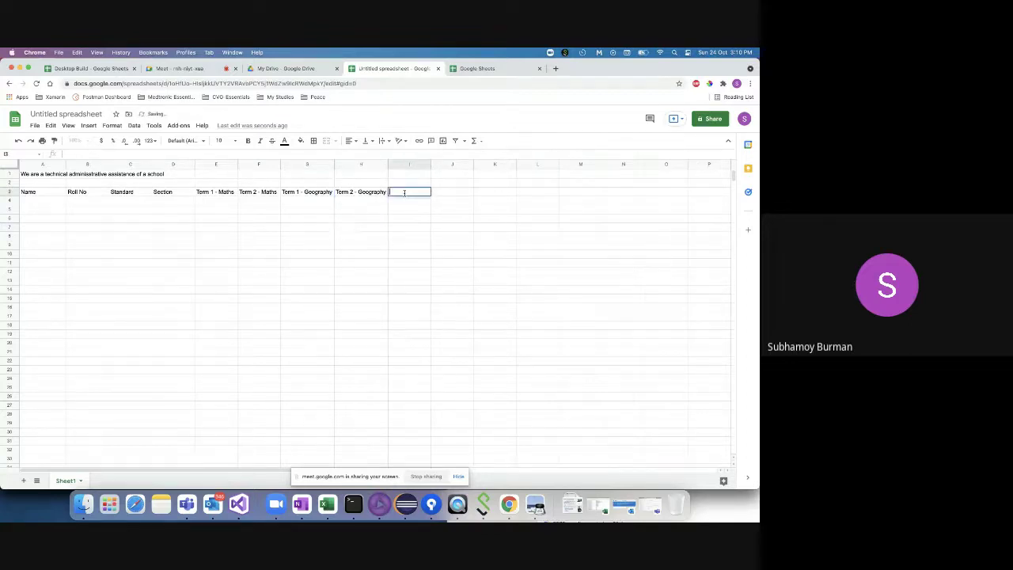
type("Term 1 - Bengali")
left_click(446, 191)
left_click_drag(431, 164, 442, 164)
type("Term 2")
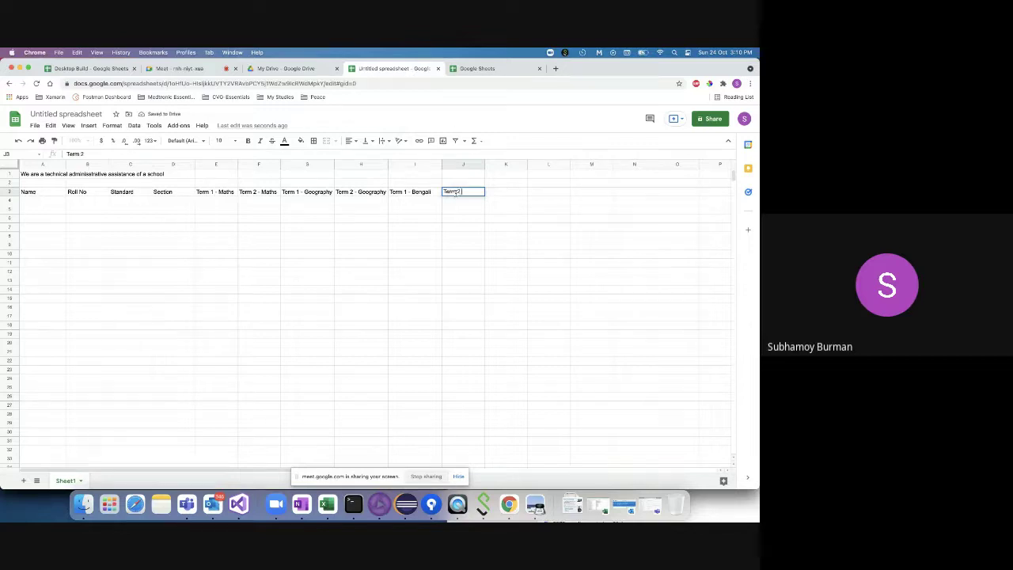
type(" - Bengal")
type("ali")
- Fill row 4 with the first student's name, roll 1, standard 10, section A; then view Sheets home
left_click(42, 202)
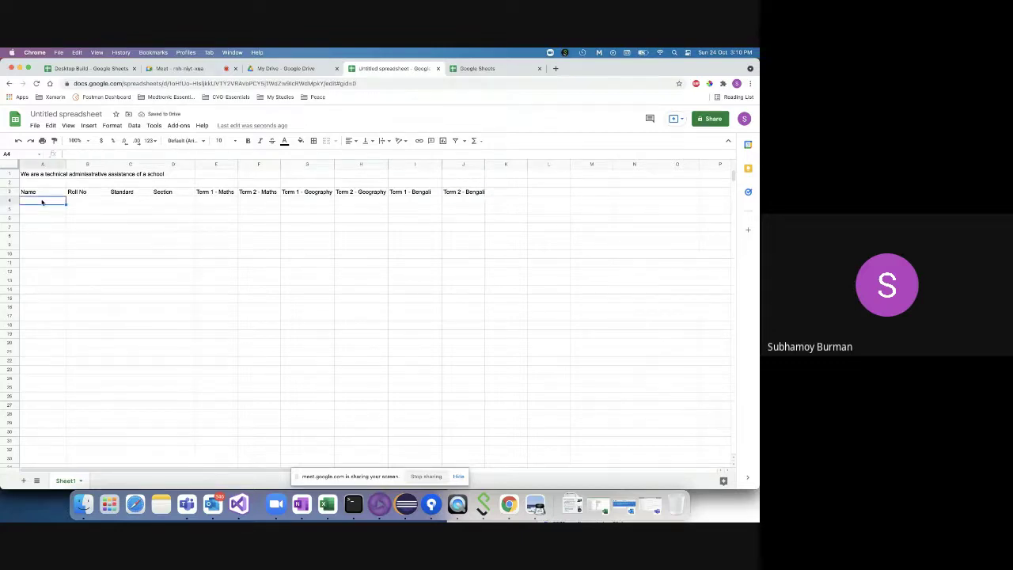
double_click(42, 201)
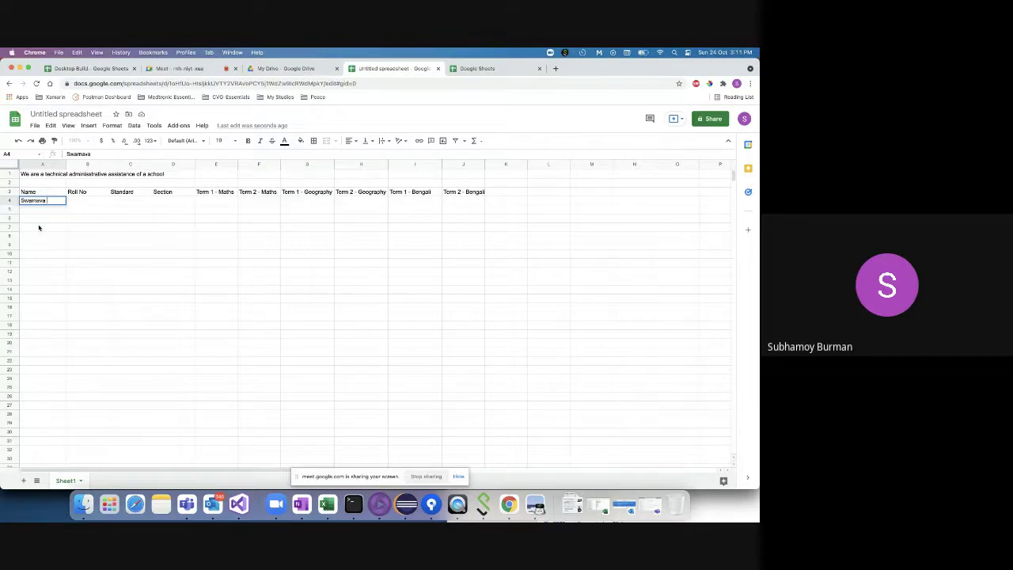
left_click(87, 200)
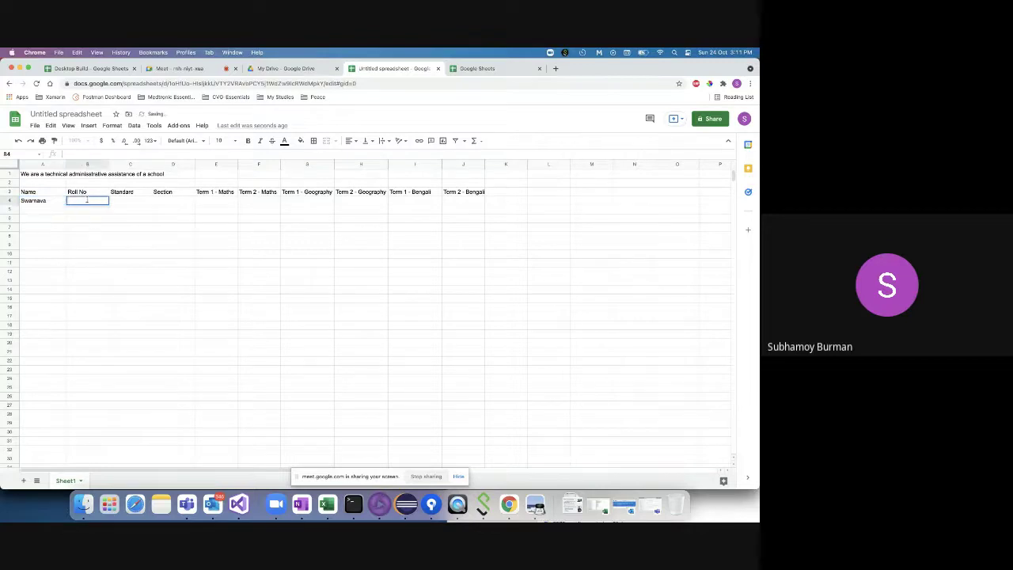
left_click(130, 201)
type("10")
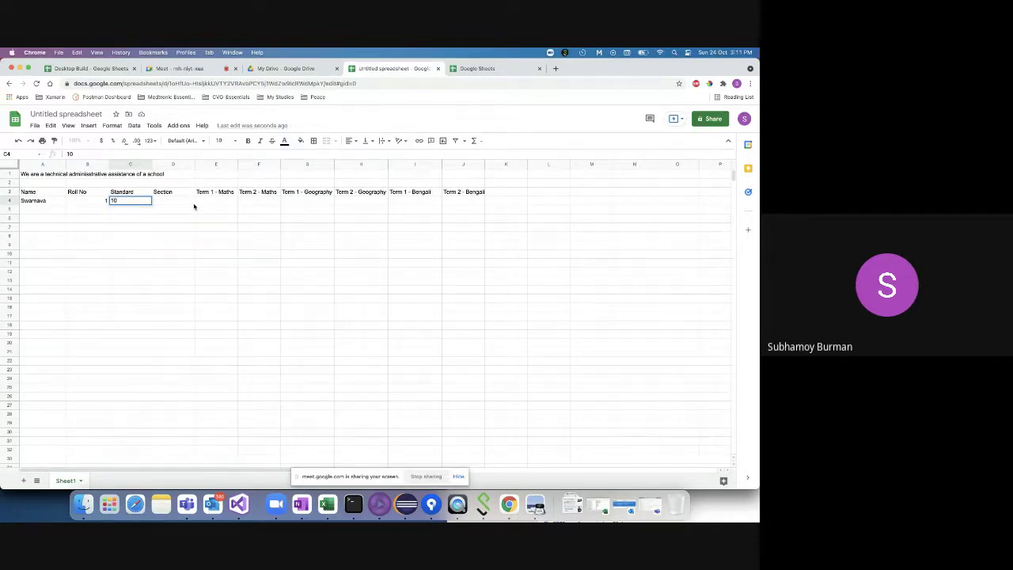
left_click(164, 201)
type("A")
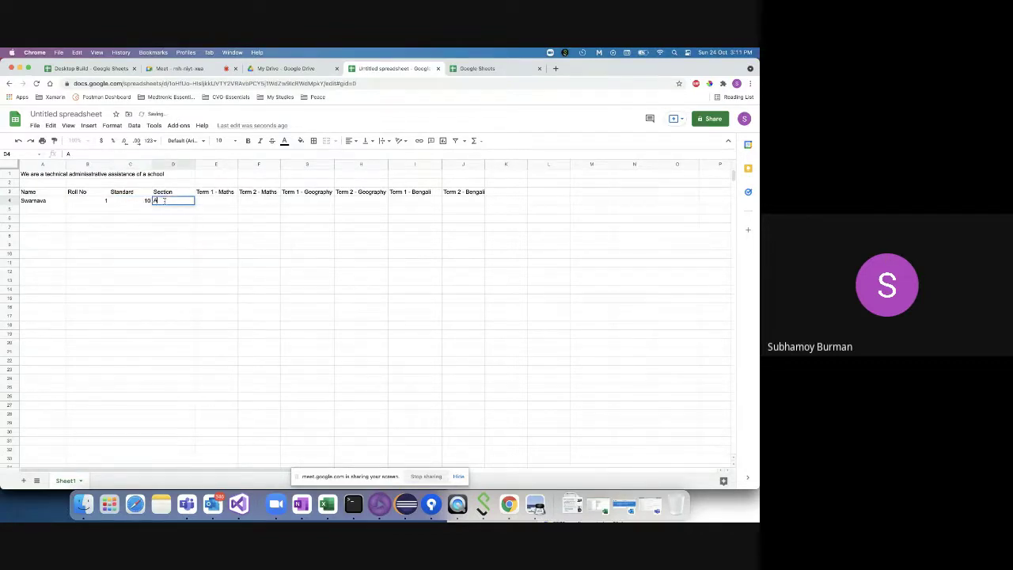
left_click(208, 204)
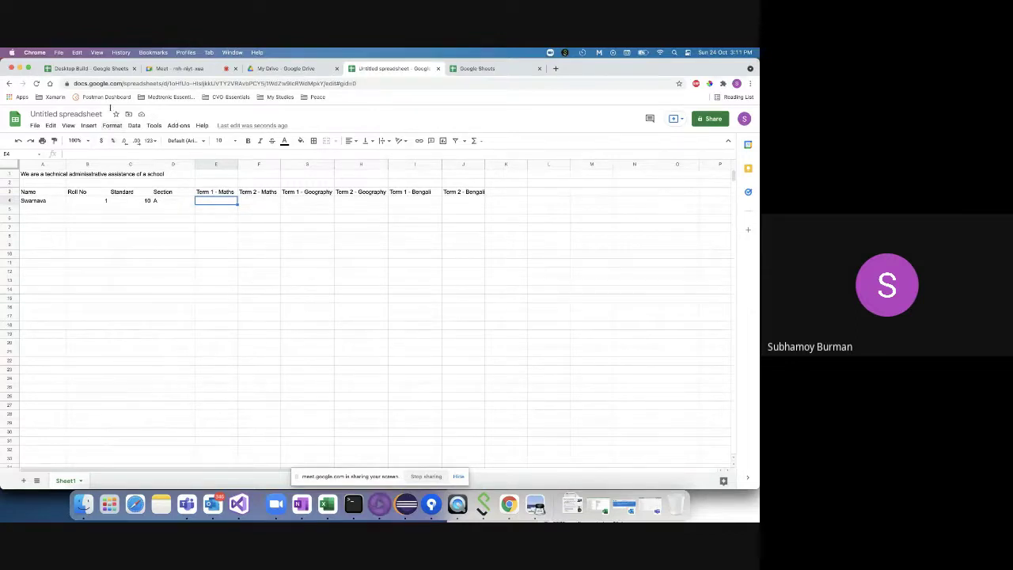
left_click(483, 70)
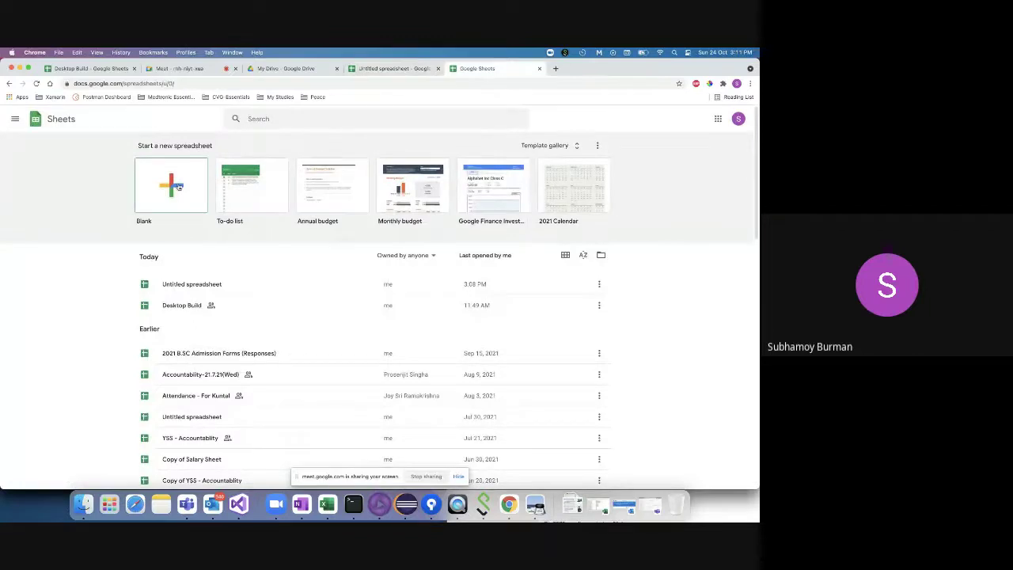
- Go back to the Untitled spreadsheet and start entering the Term 1 Maths mark in E4
left_click(380, 69)
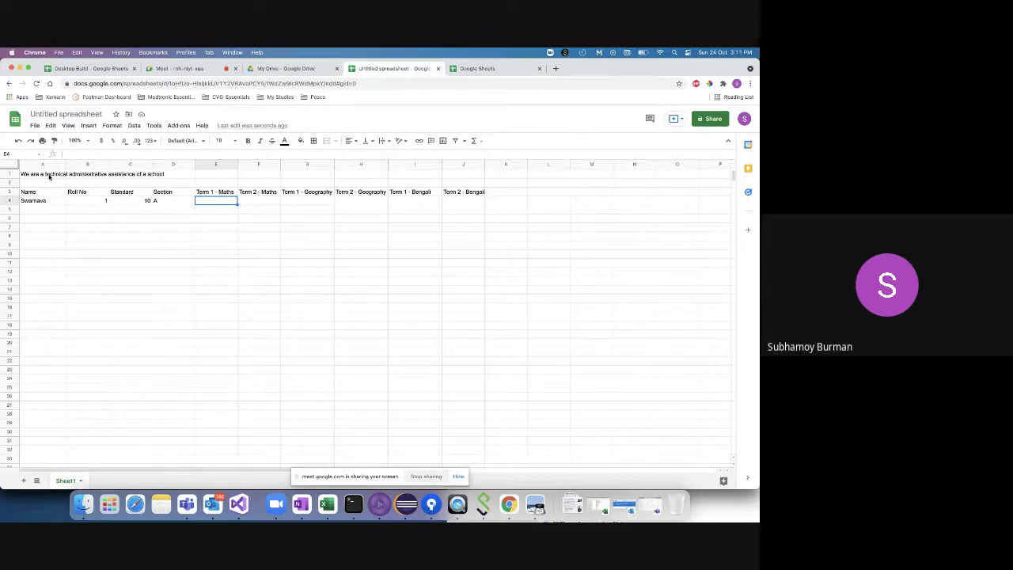
left_click(50, 176)
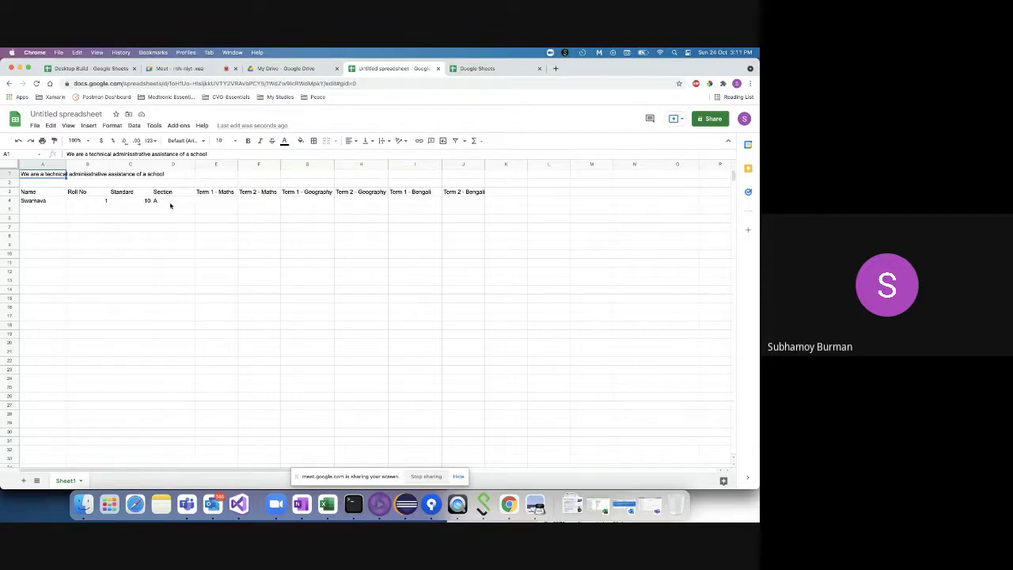
left_click(220, 203)
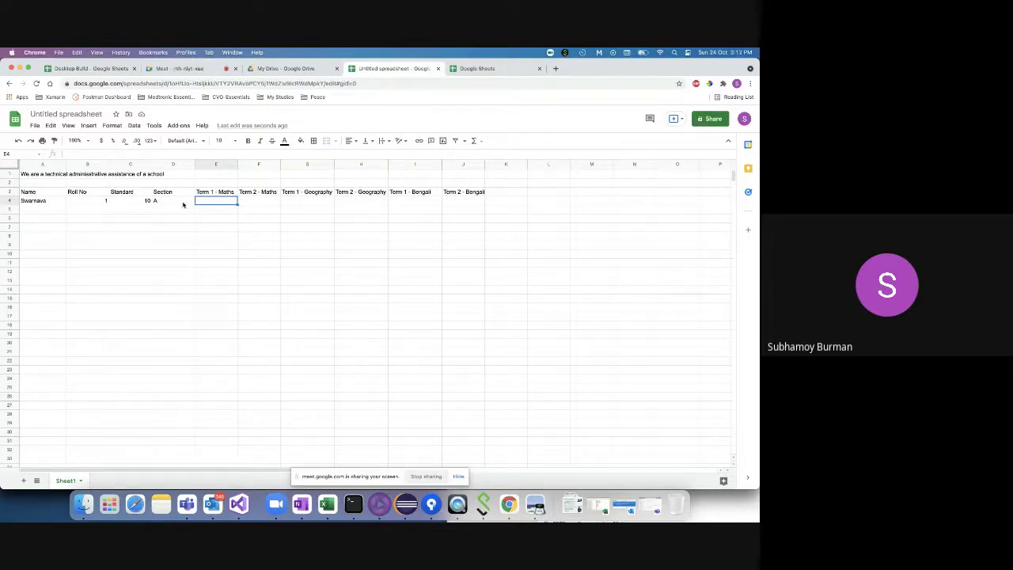
double_click(211, 201)
- Complete row 4 marks: Term 2 Maths 80, Geography 70 and 75, Bengali 80 and 90
key("Tab")
type("80")
key("Tab")
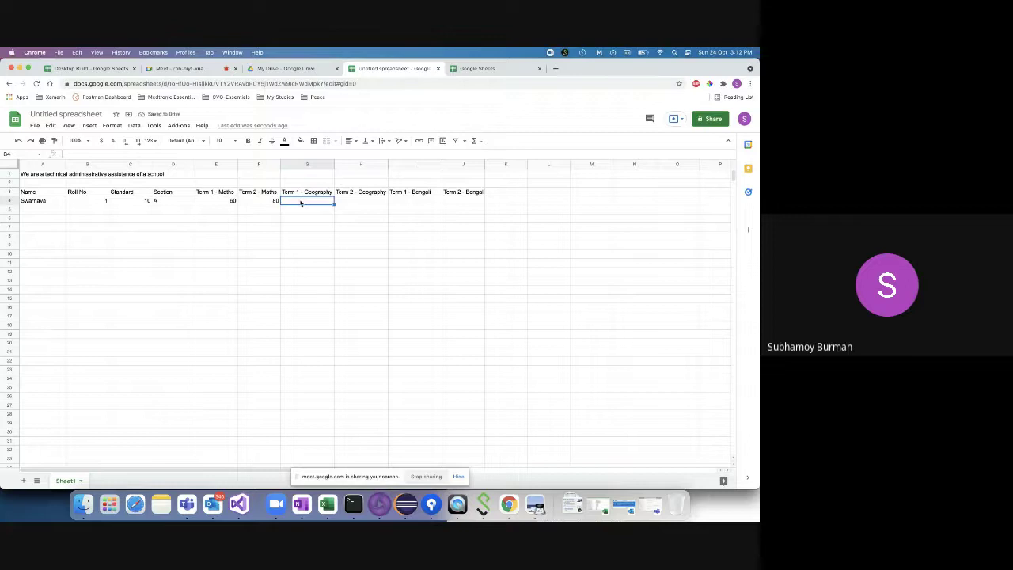
type("70")
key("Tab")
type("75")
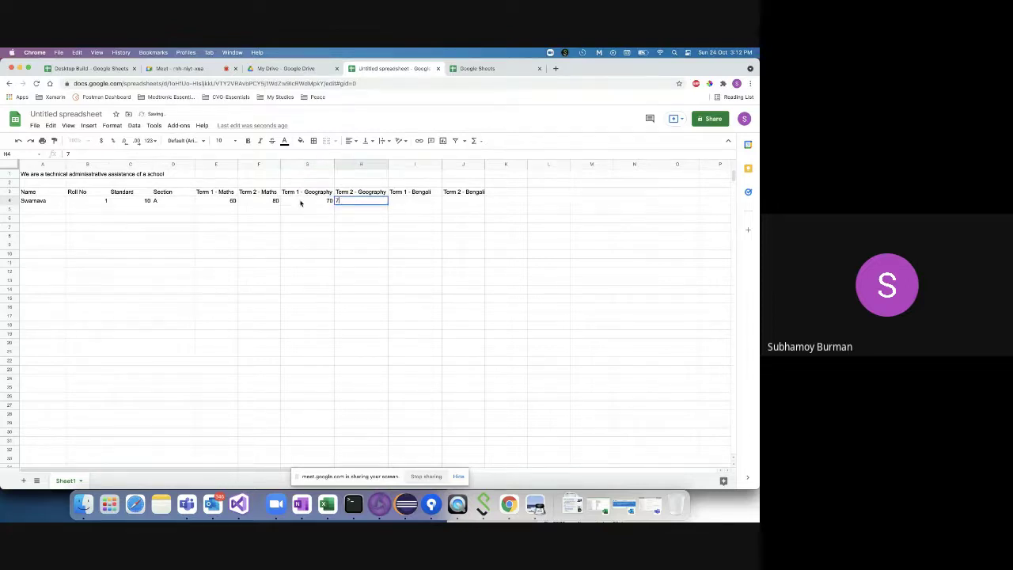
key("Tab")
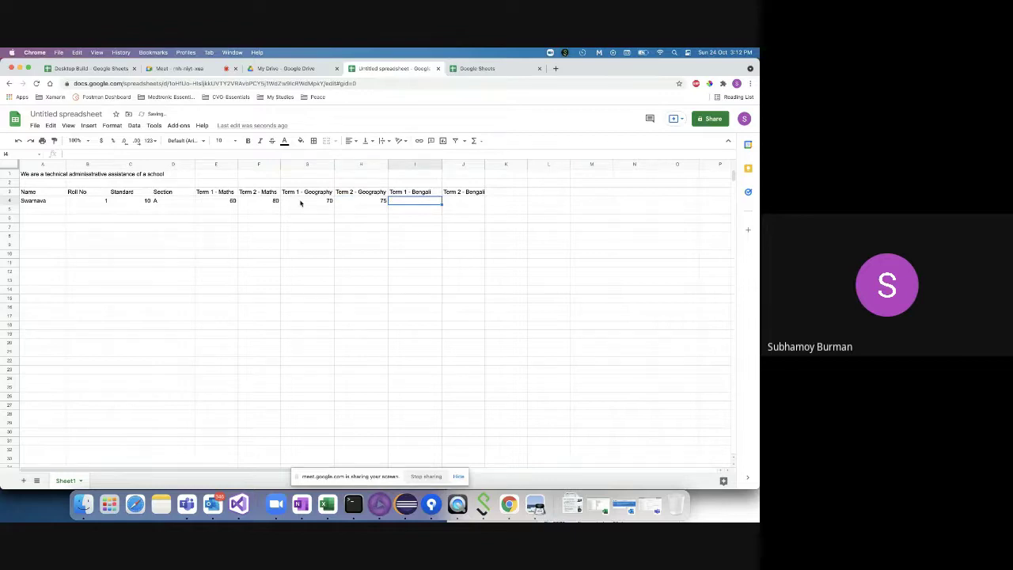
type("80")
key("Tab")
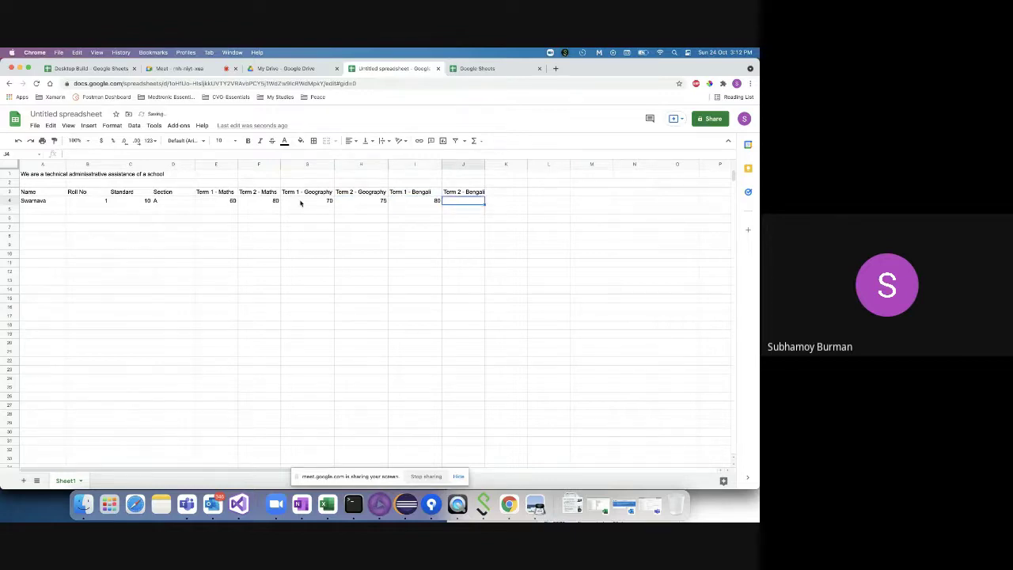
type("90")
left_click(36, 209)
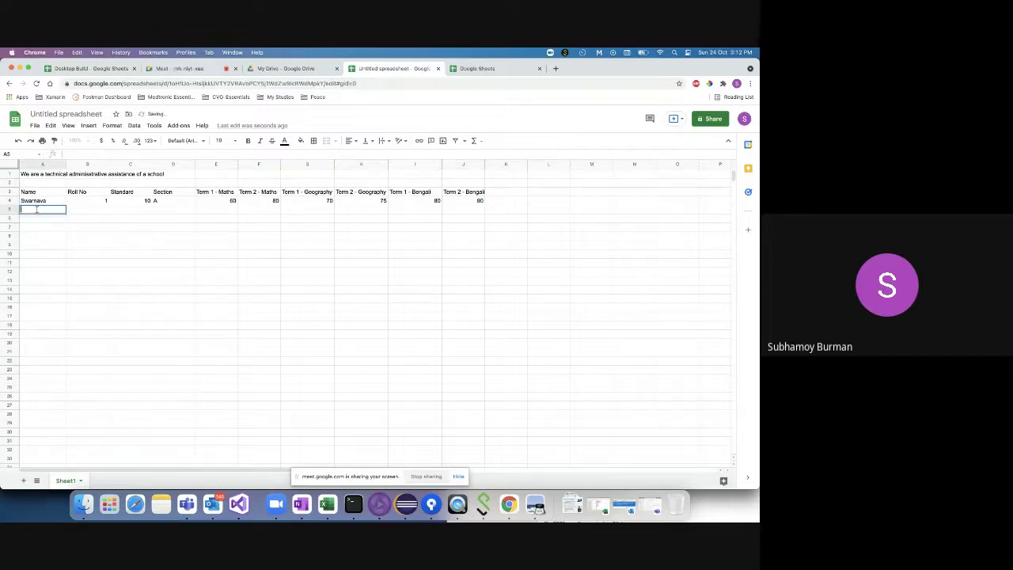
- Enter the second student's name, roll 2, a standard and section A in row 5
type("Sarbendra")
key("Tab")
type("2")
key("Tab")
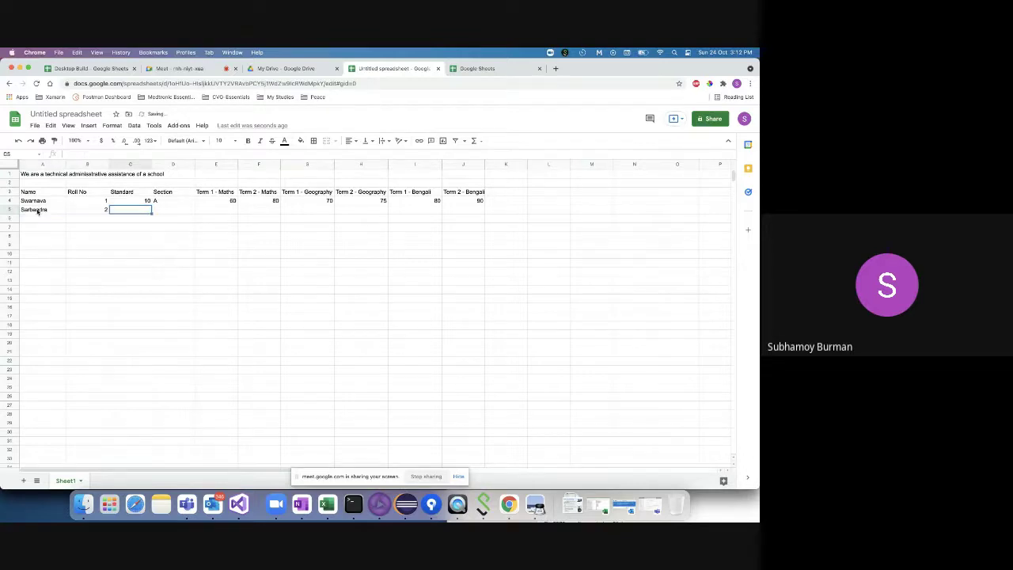
type("10")
key("BackSpace")
type("1")
key("Tab")
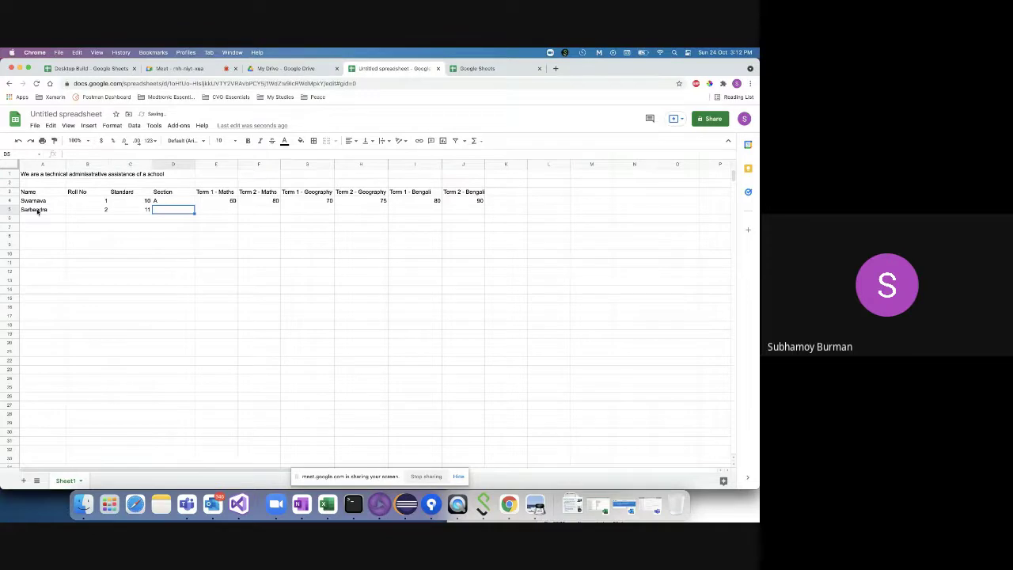
type("A")
key("Tab")
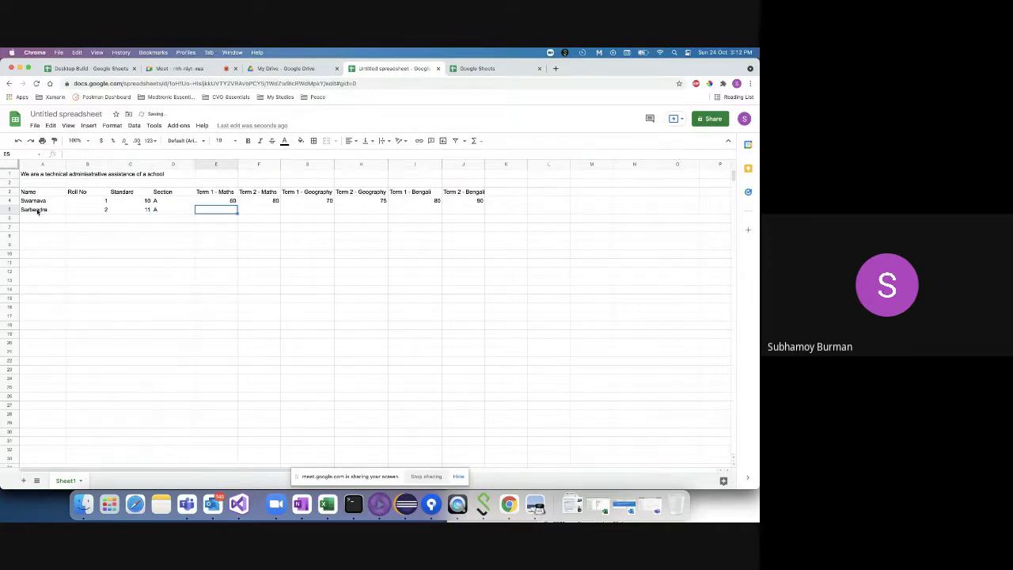
- Correct the Standard values in C4 and C5 both to 10
key("Left")
key("Left")
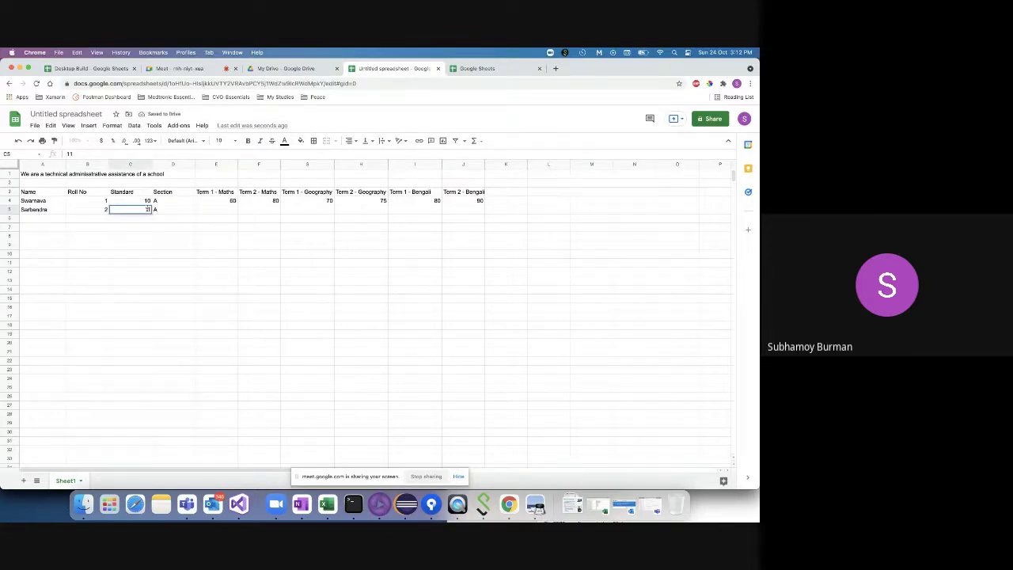
key("Up")
key("Delete")
type("0")
left_click(187, 213)
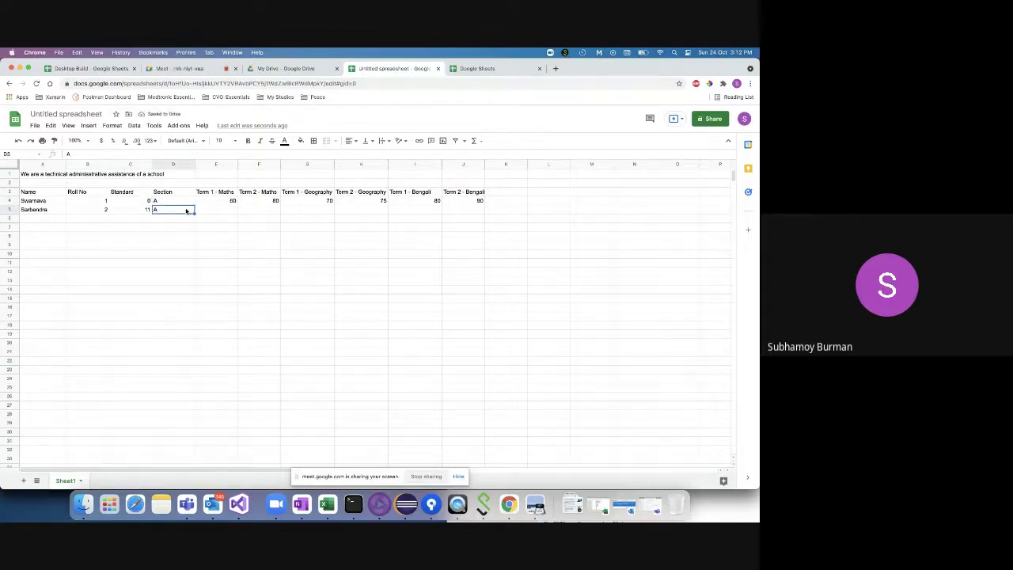
double_click(143, 201)
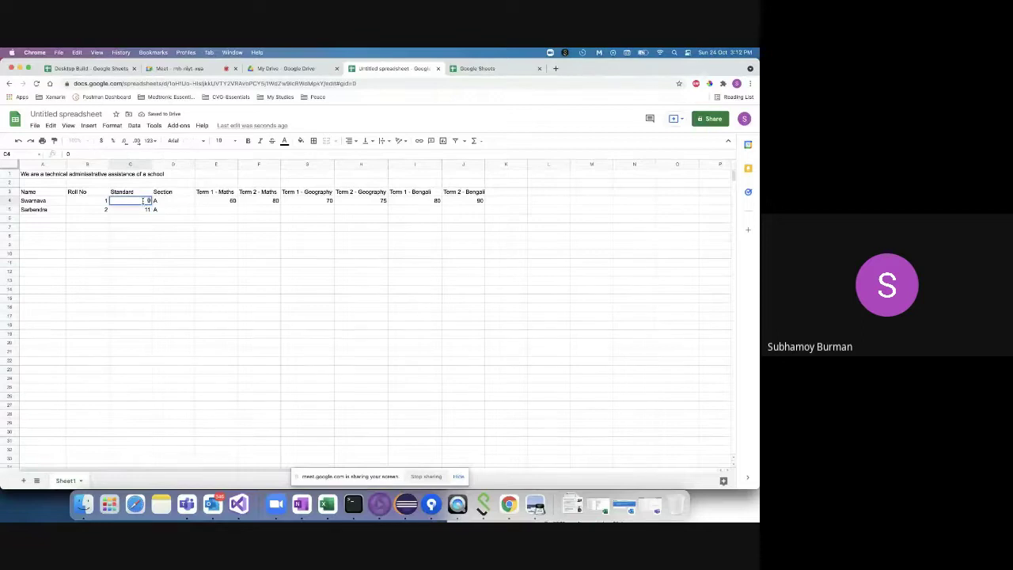
key("BackSpace")
key("BackSpace")
type("10")
left_click(143, 209)
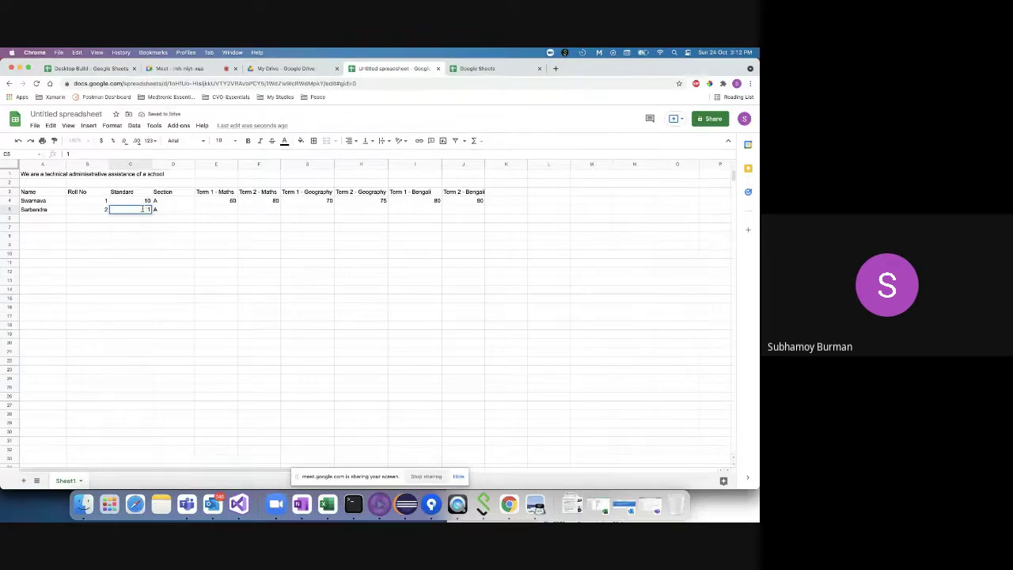
type("10")
left_click(166, 214)
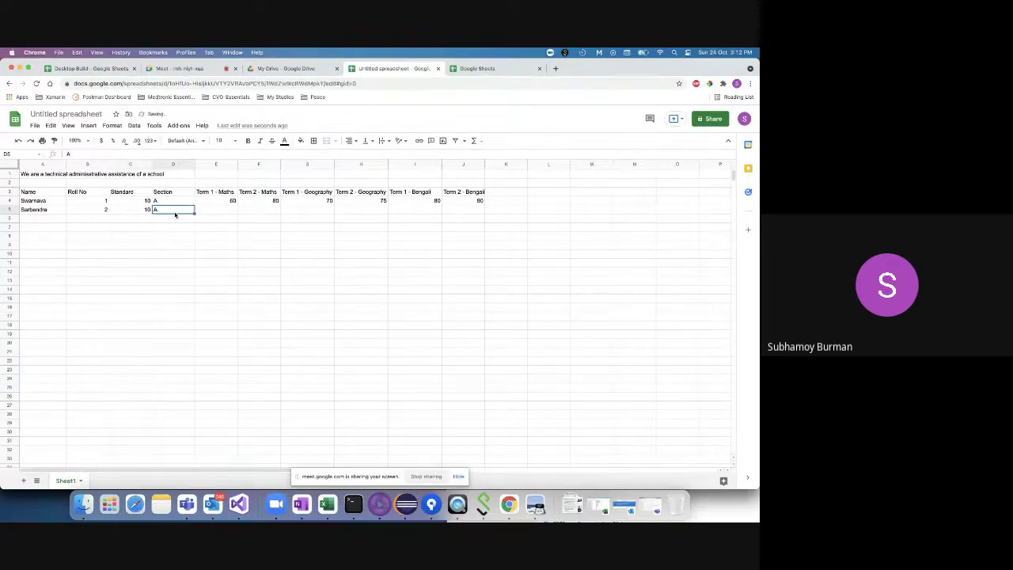
- Enter the second student's marks 85, 76, 80, 80, 85 and 78 in E5:J5
left_click(229, 212)
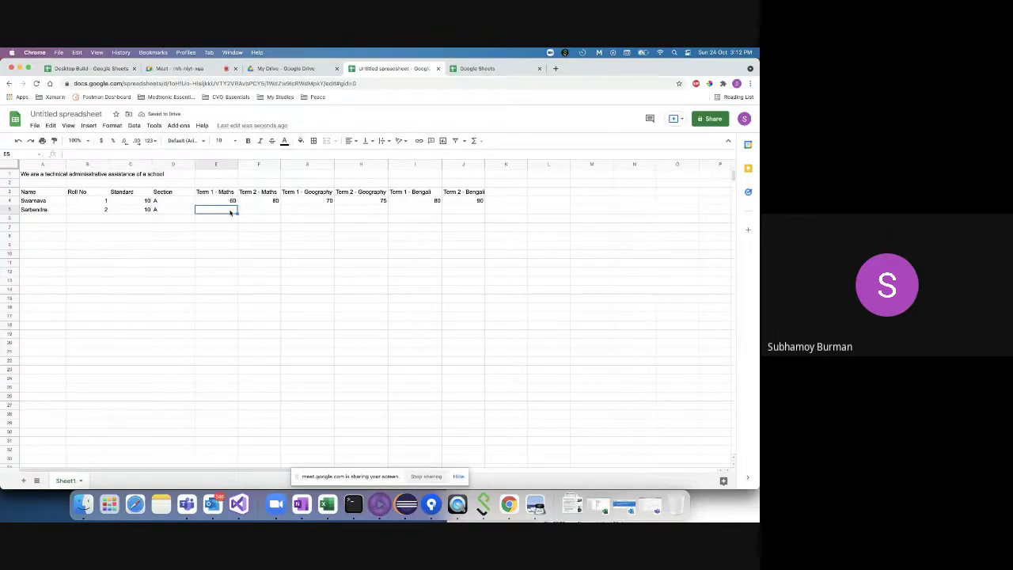
type("85")
key("Tab")
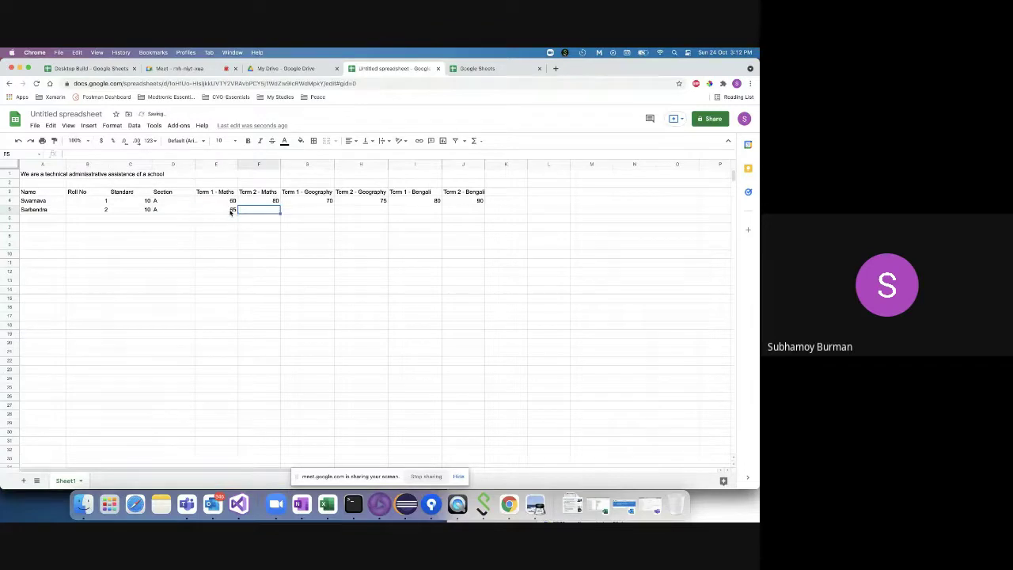
type("76")
key("Tab")
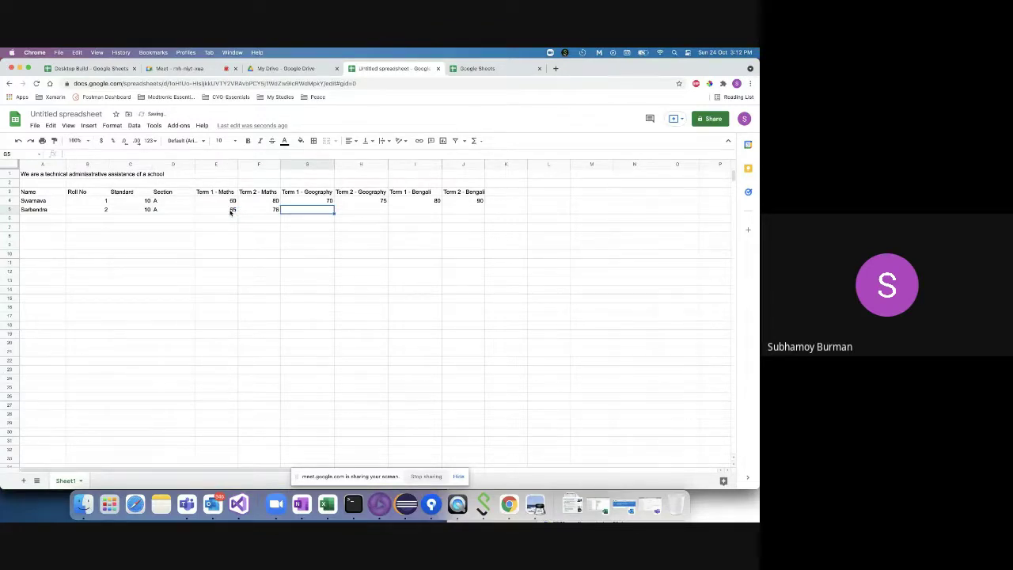
type("80")
key("Tab")
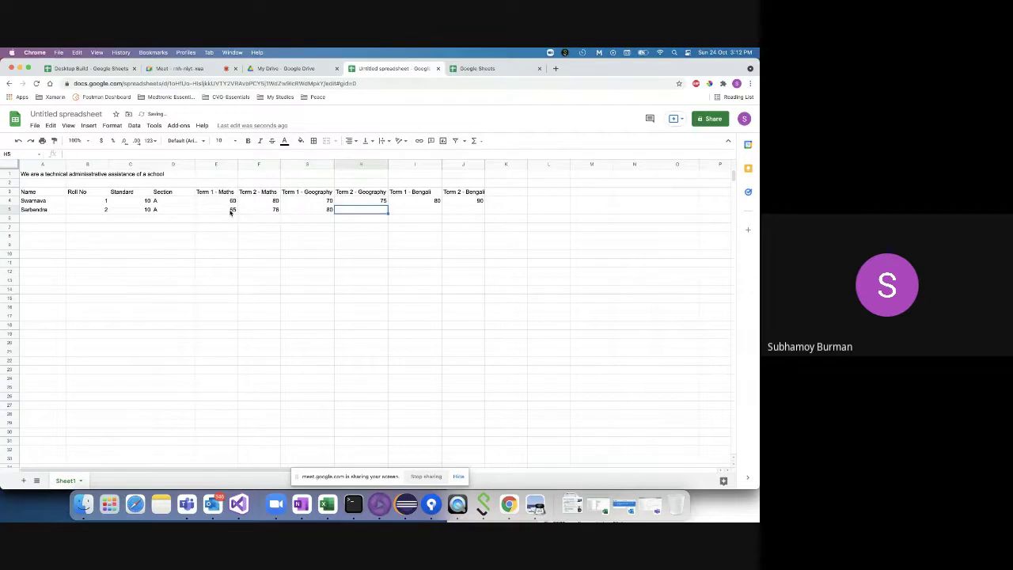
type("80")
key("Tab")
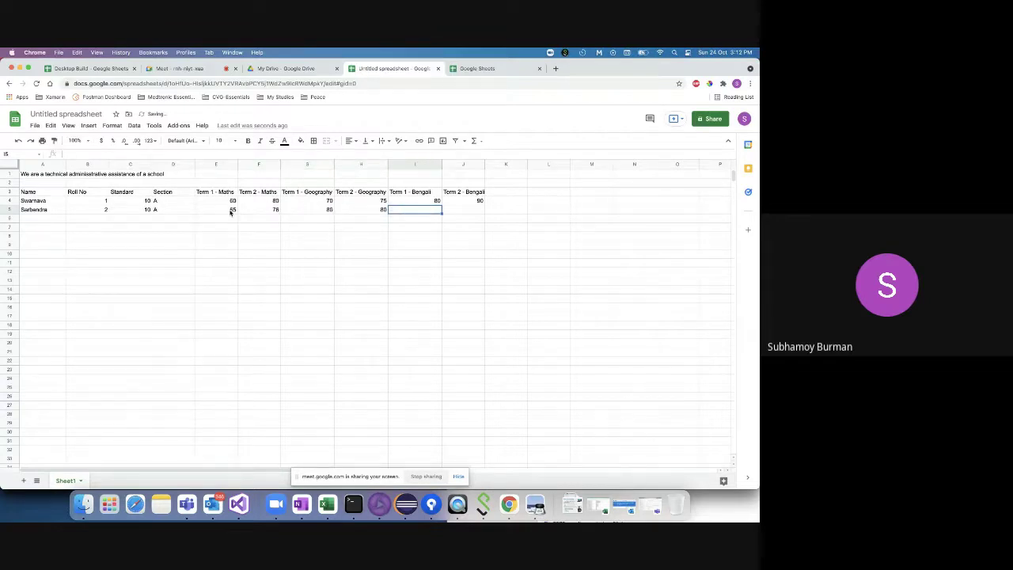
type("85")
key("Tab")
type("7")
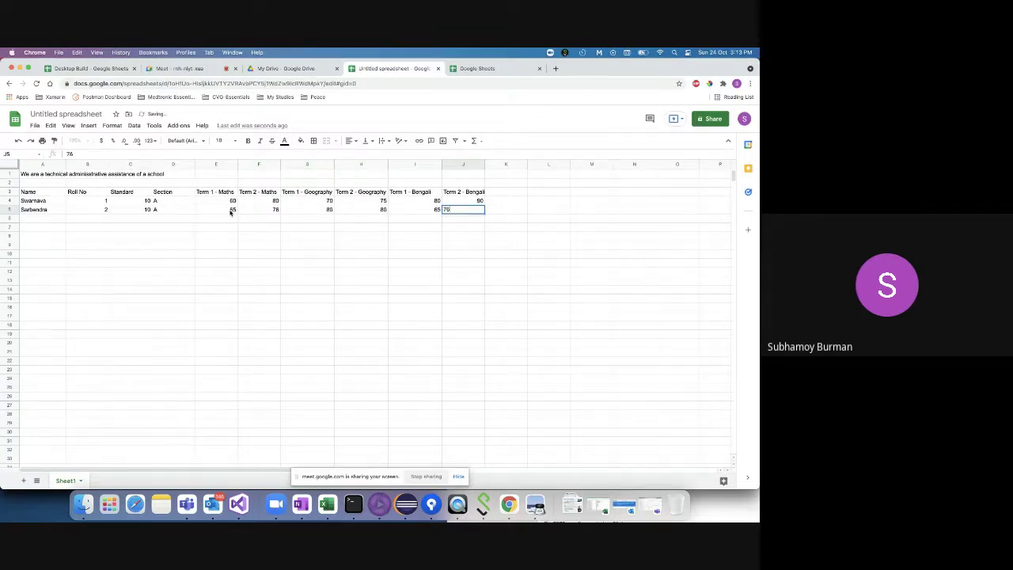
type("6")
key("BackSpace")
type("8")
left_click(34, 219)
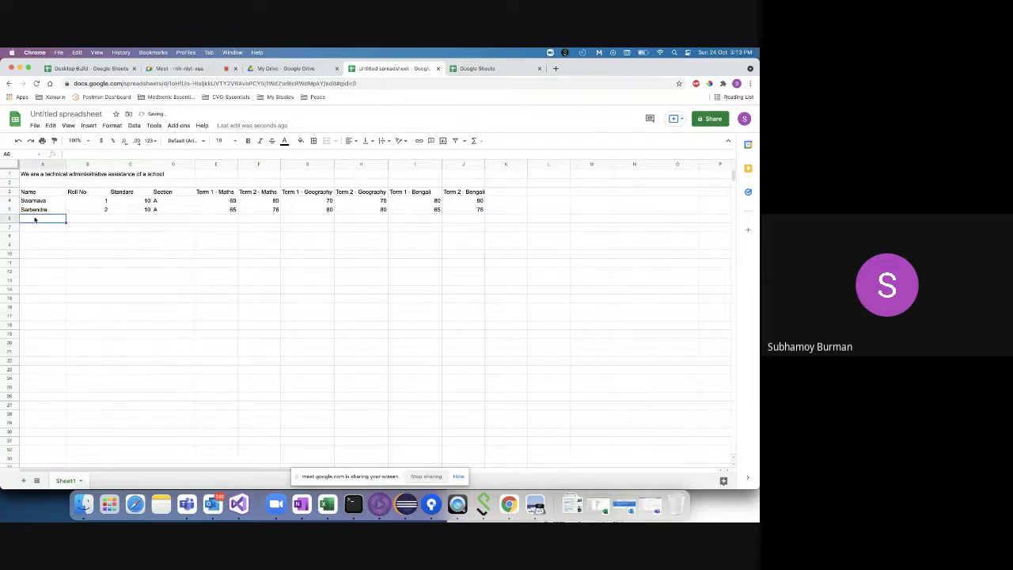
- Add the first student's surname to their name in A4
double_click(34, 219)
left_click(49, 201)
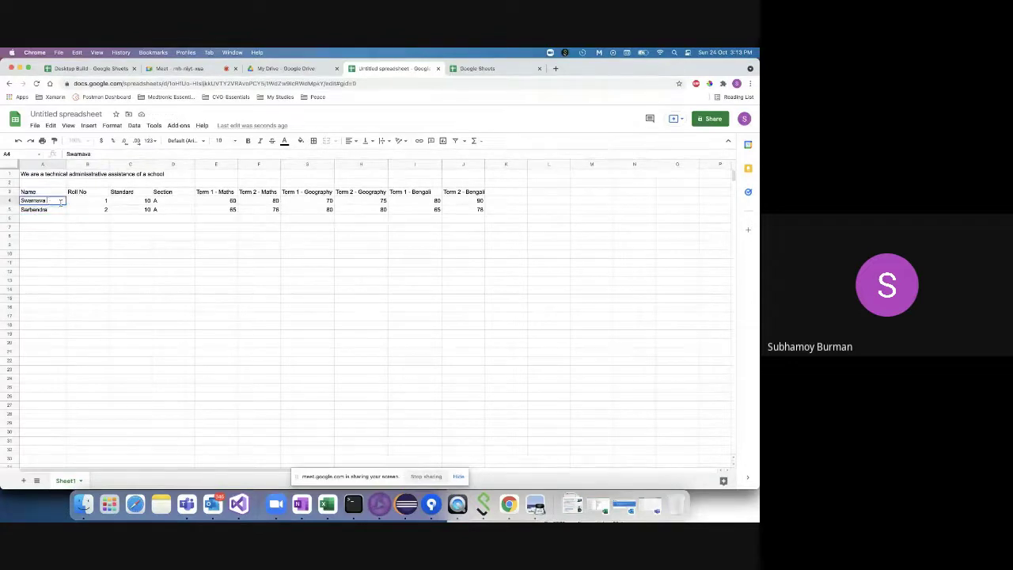
double_click(37, 217)
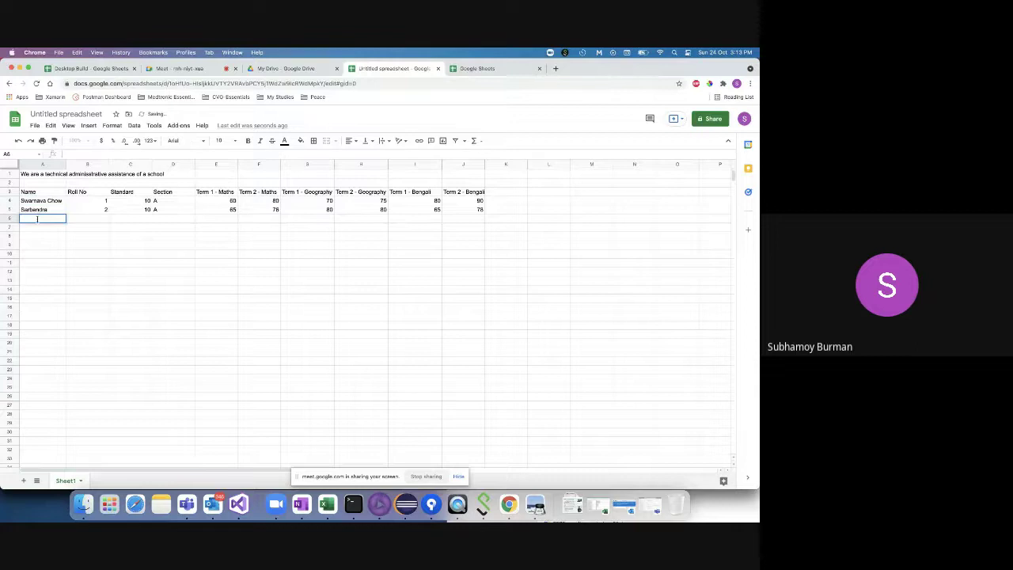
- Enter the third student's name, roll 3, standard 10 and section A in row 6
key("Tab")
type("3")
key("Tab")
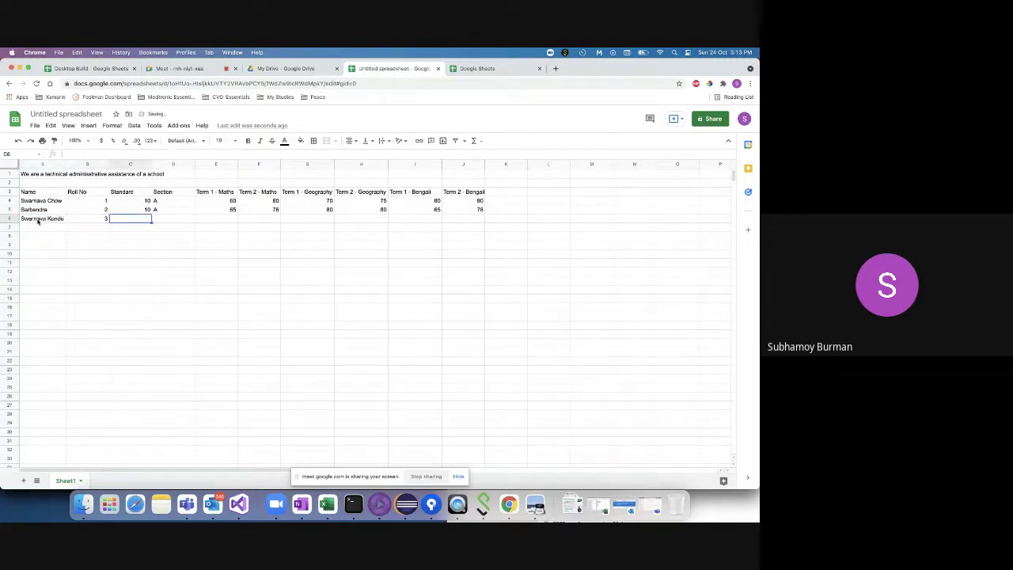
type("1-")
key("Tab")
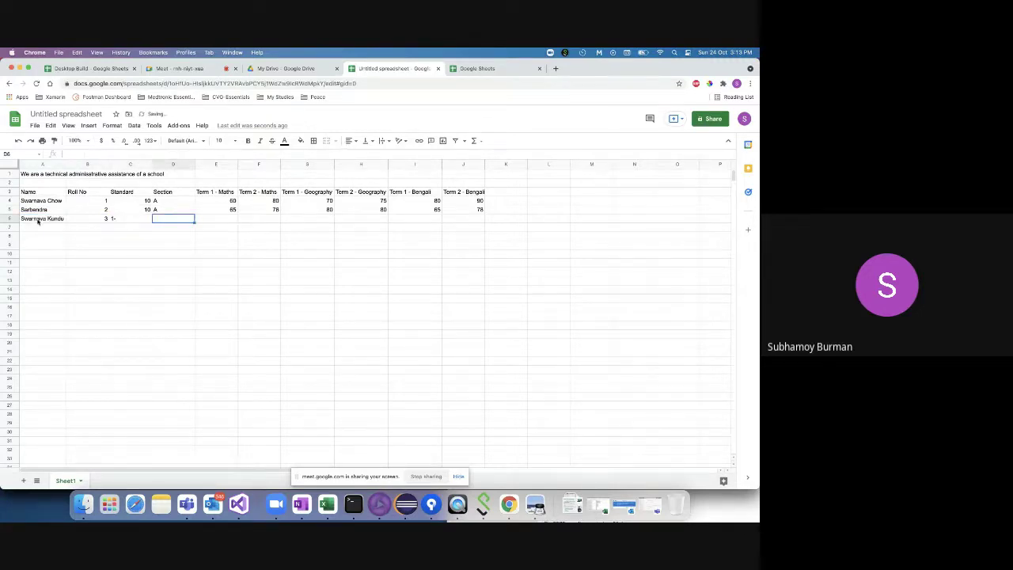
double_click(124, 219)
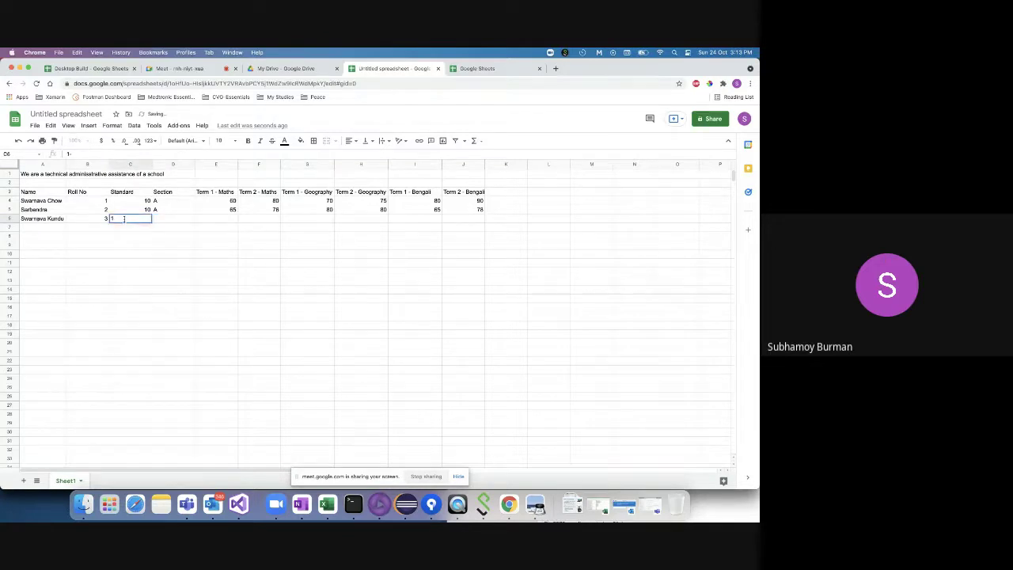
key("BackSpace")
type("0")
key("Tab")
type("A")
key("Tab")
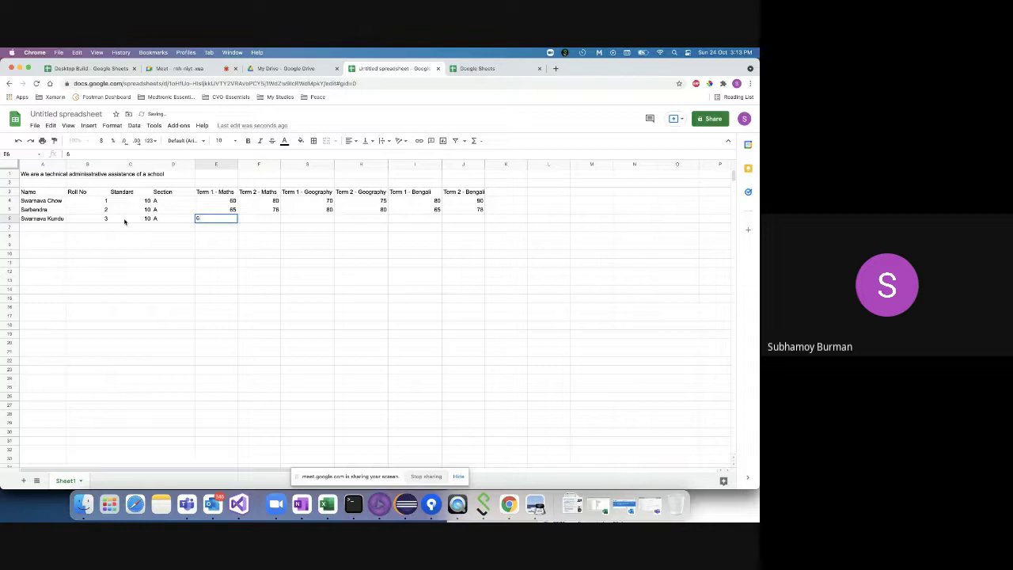
- Enter the third student's term marks 68, 68, 50, 100 and 67 across row 6
type("68")
key("Tab")
type("5")
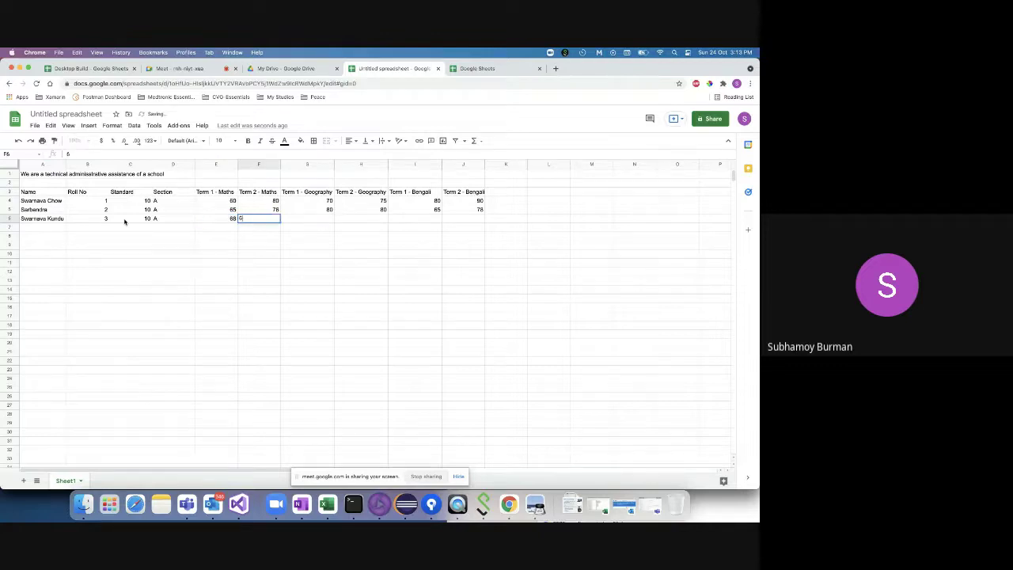
key("Tab")
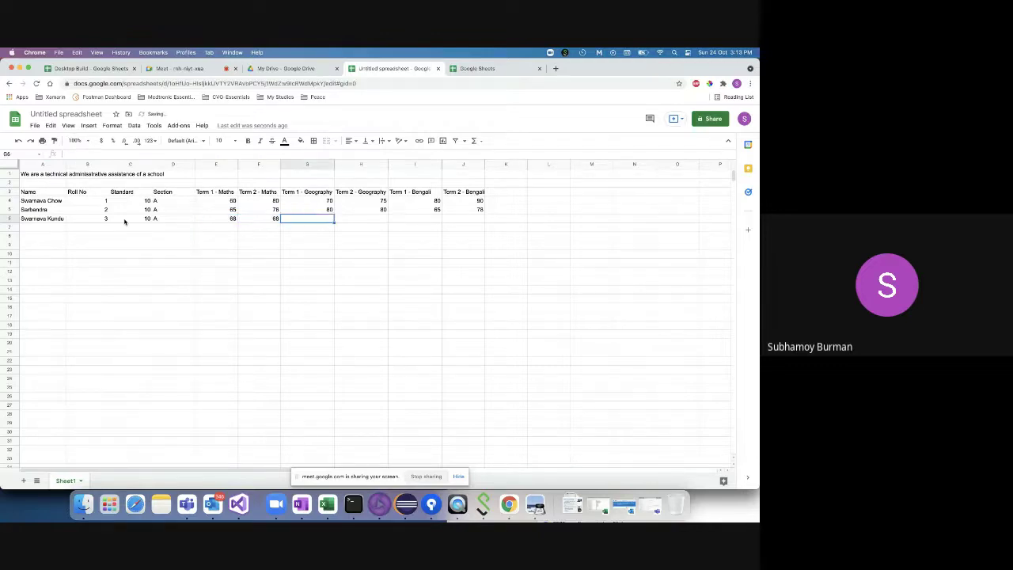
type("50")
key("Tab")
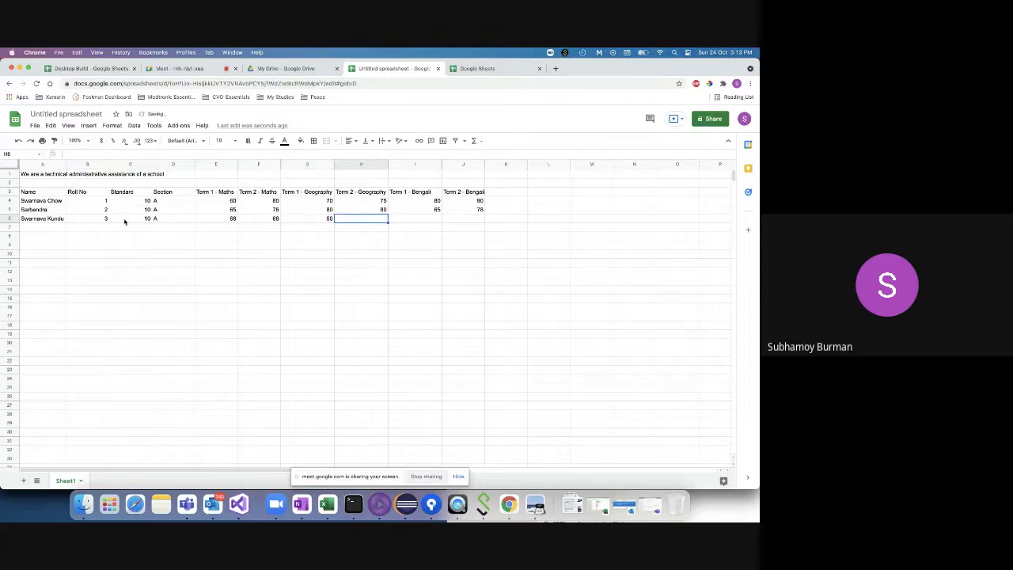
type("100")
key("Tab")
type("67")
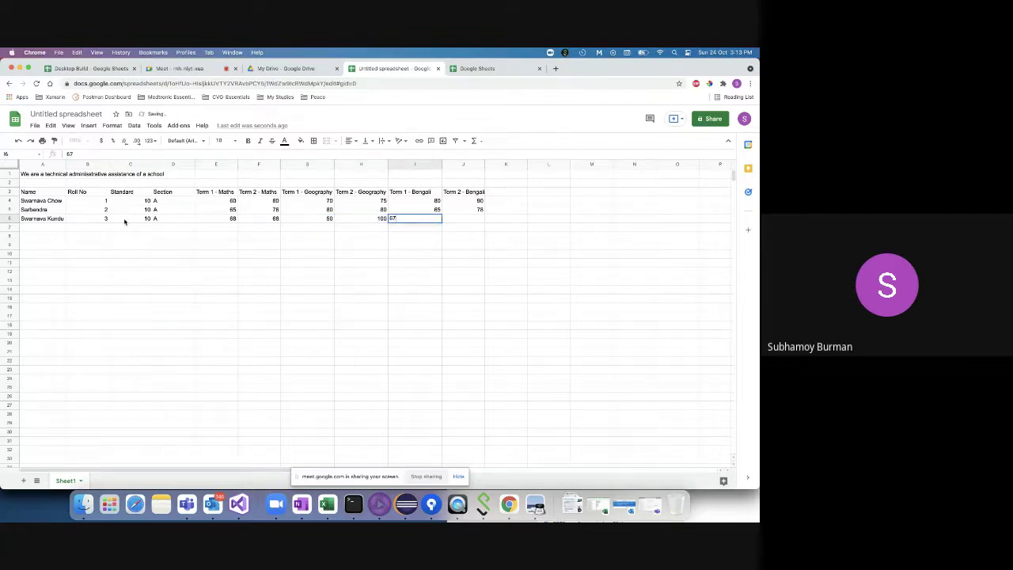
key("Tab")
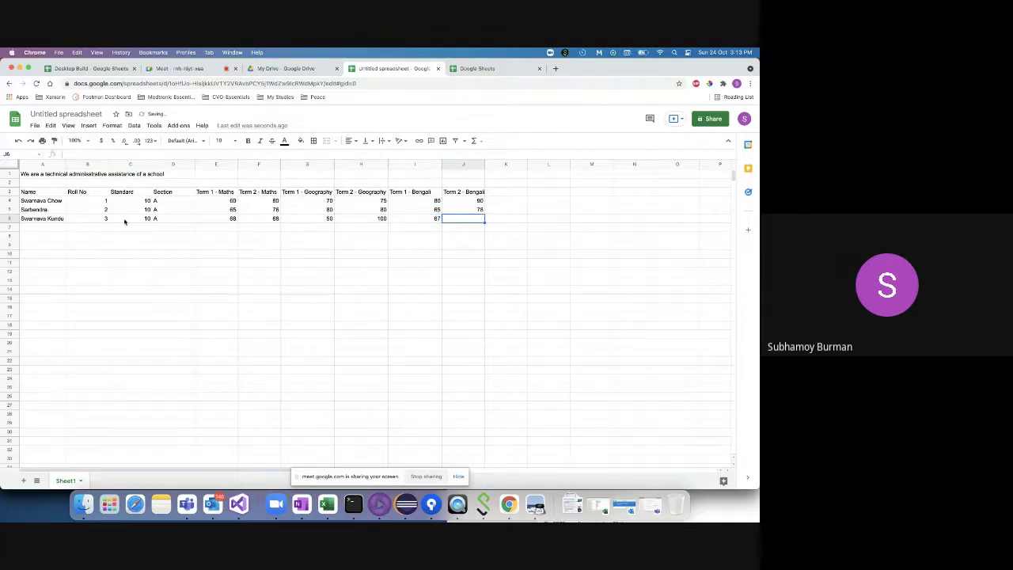
- Finish the last mark 73 and enter the fourth student's name in A7
type("73")
left_click(38, 231)
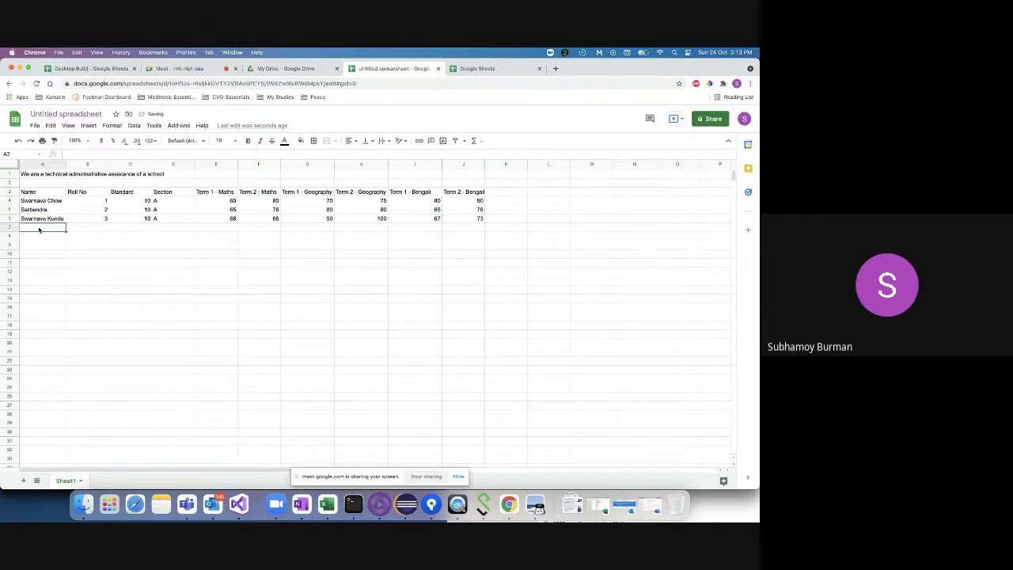
double_click(41, 227)
type("A")
key("BackSpace")
type("Souradeep")
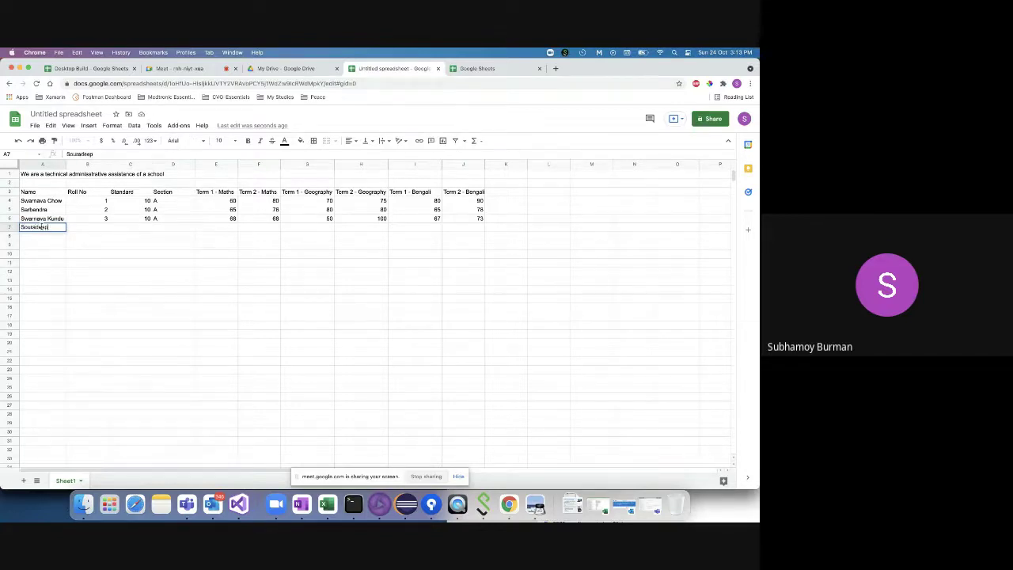
- Give row 7 roll number 4, standard 10 and section B
key("Tab")
type("4")
key("Tab")
type("10")
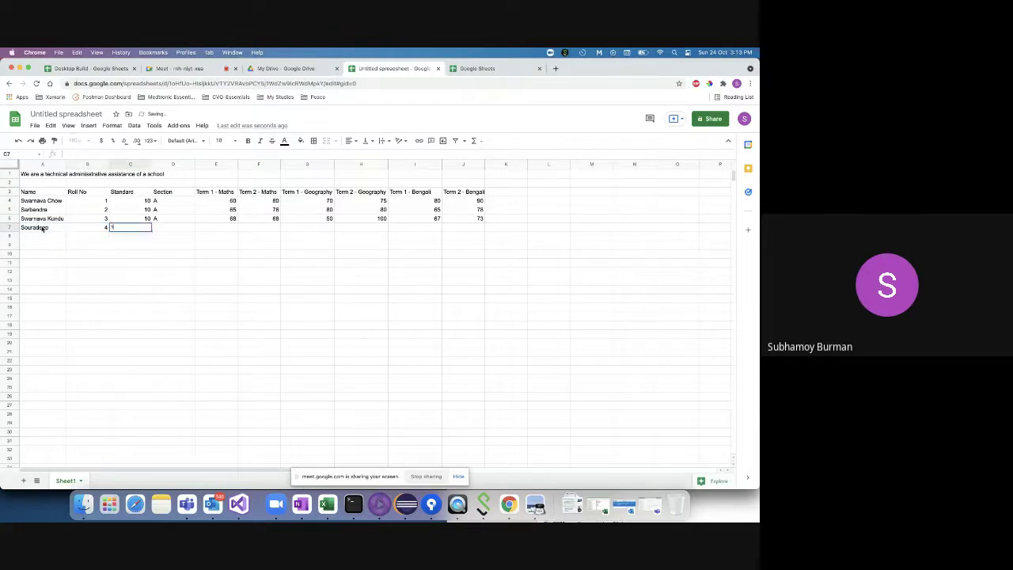
key("Tab")
type("B")
key("Tab")
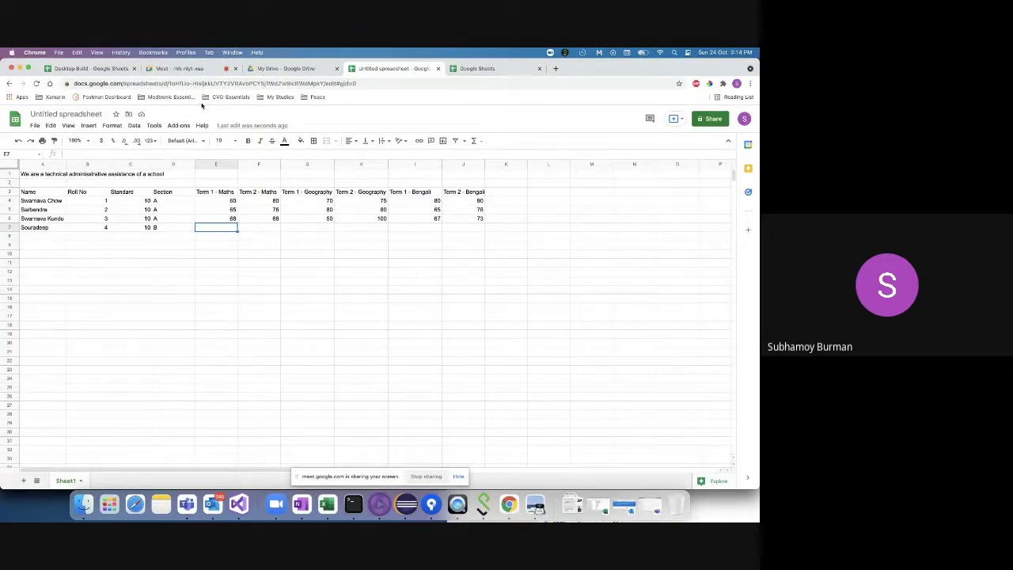
left_click(749, 83)
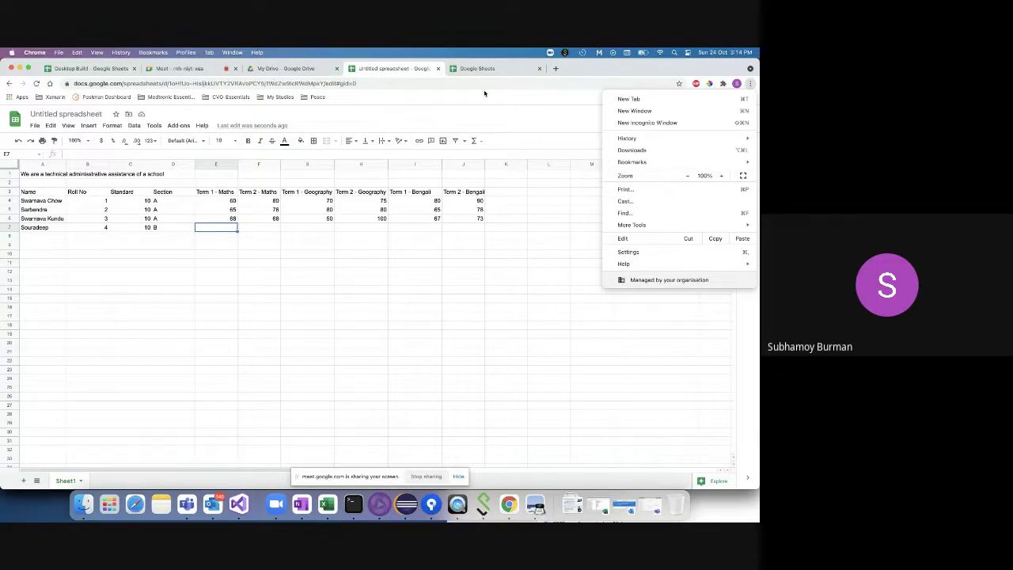
left_click(475, 69)
left_click(471, 70)
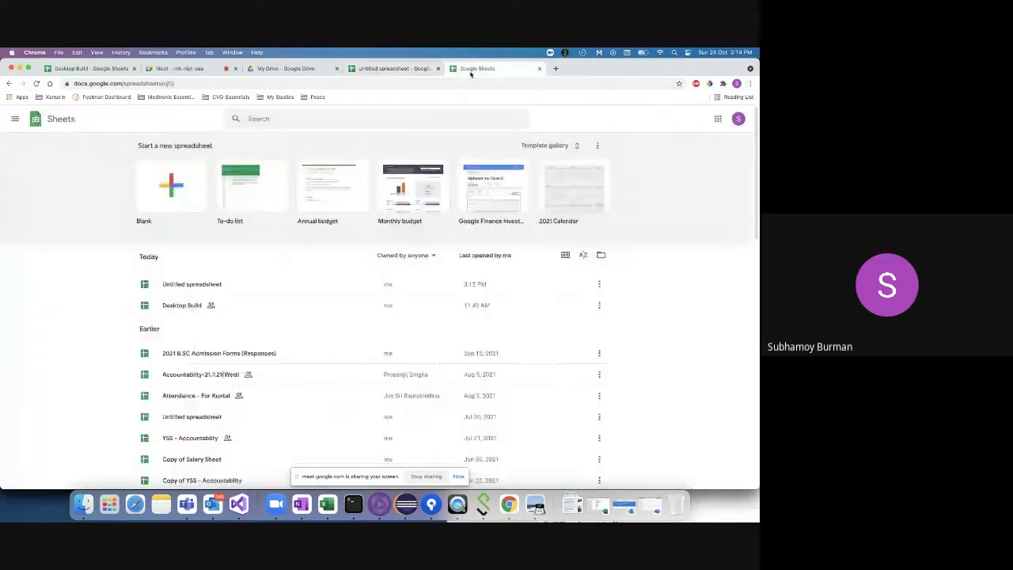
left_click(388, 68)
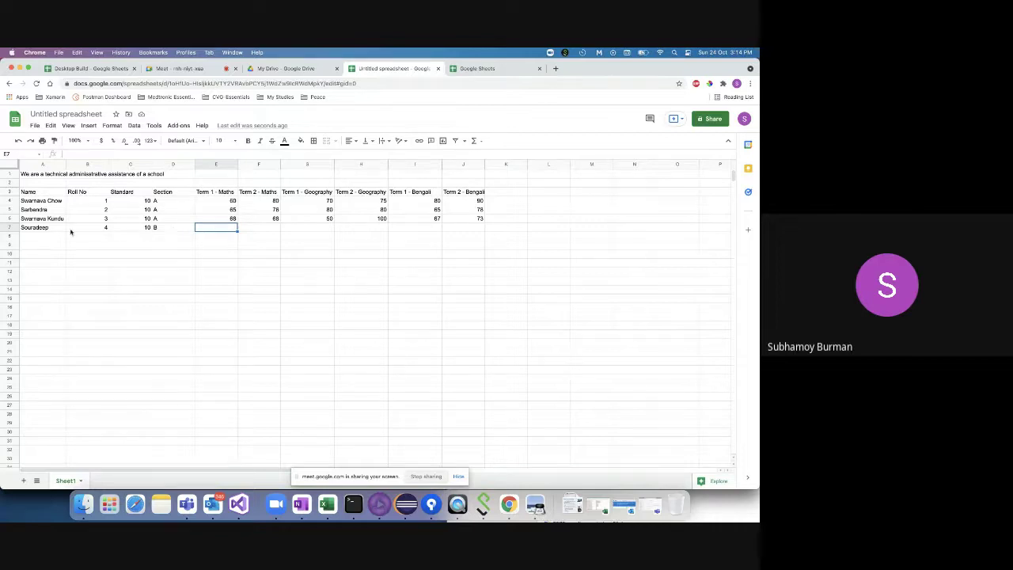
- Fill E7:J7 with the marks 46, 54, 60, 43, 45 and 55
double_click(225, 228)
key("Tab")
type("54")
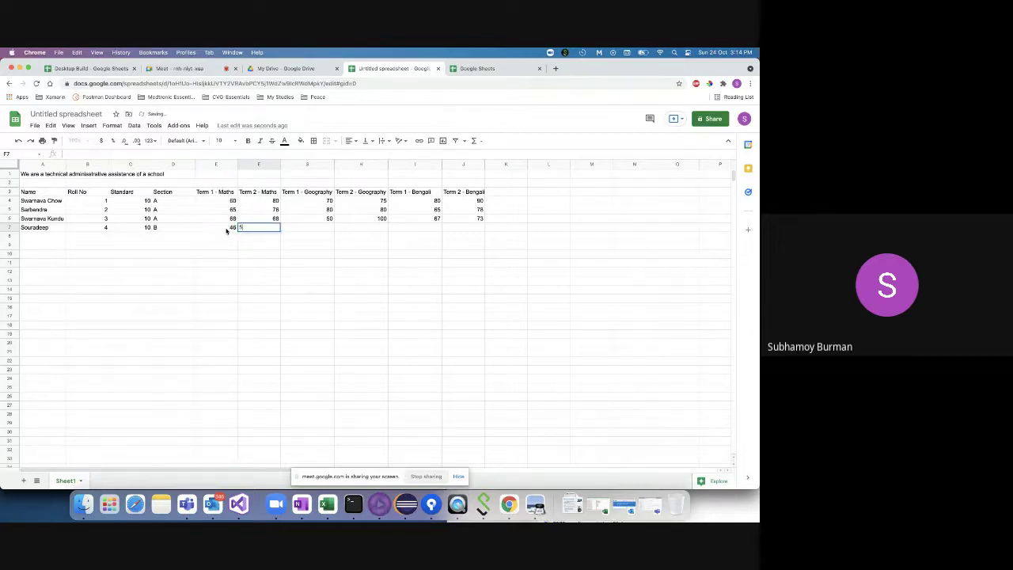
key("Tab")
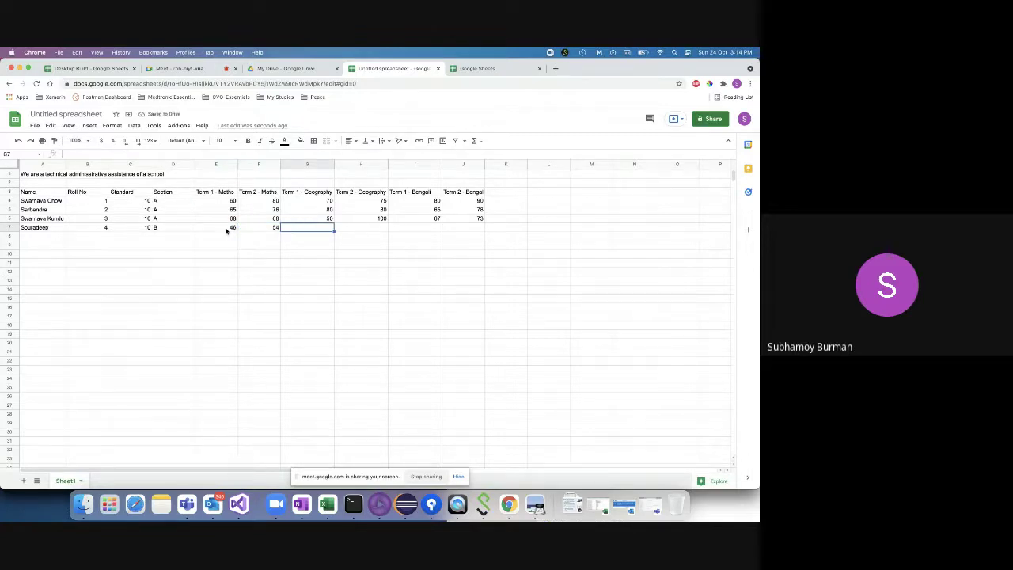
type("60")
key("Tab")
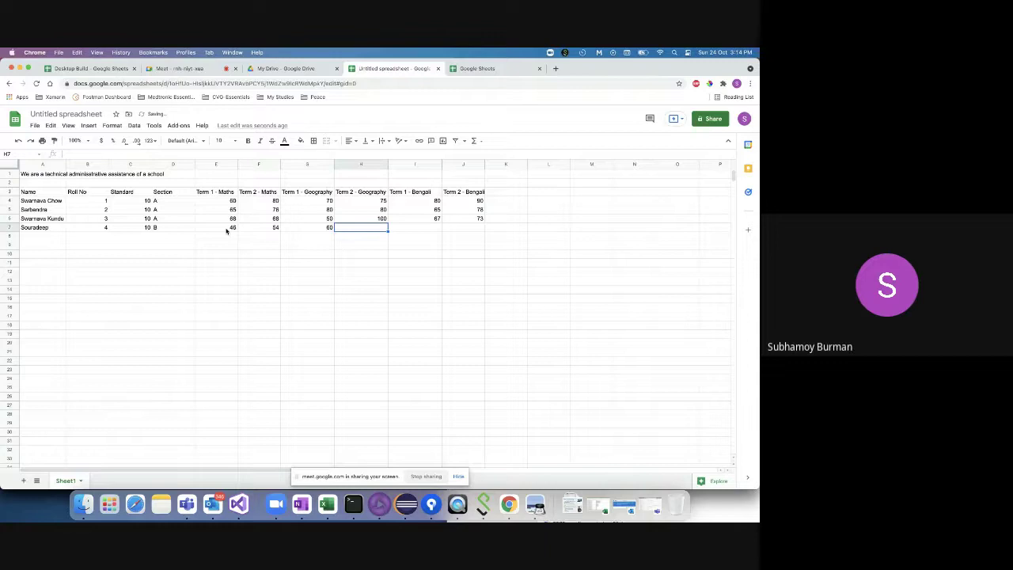
type("43")
key("Tab")
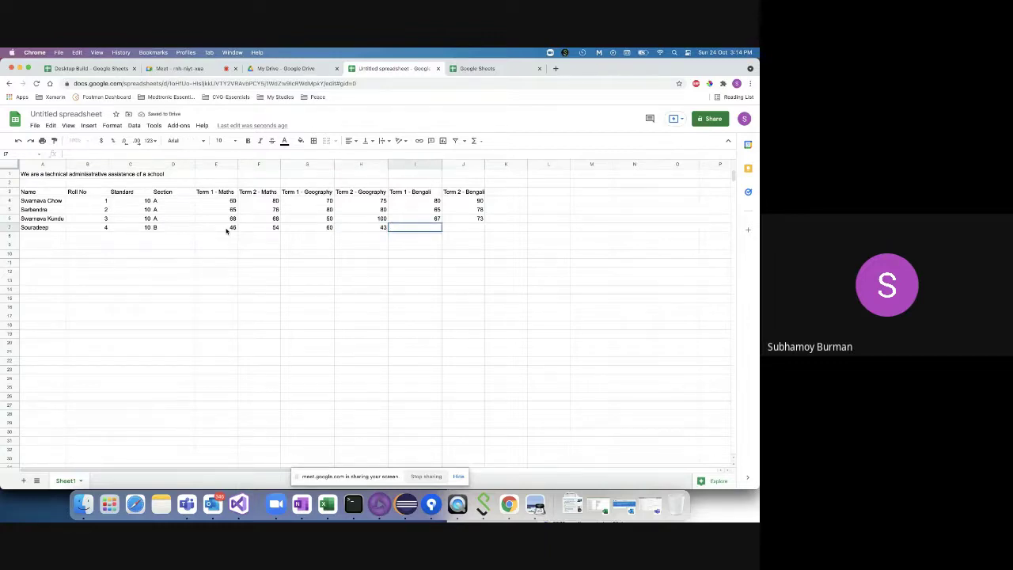
type("45")
key("Tab")
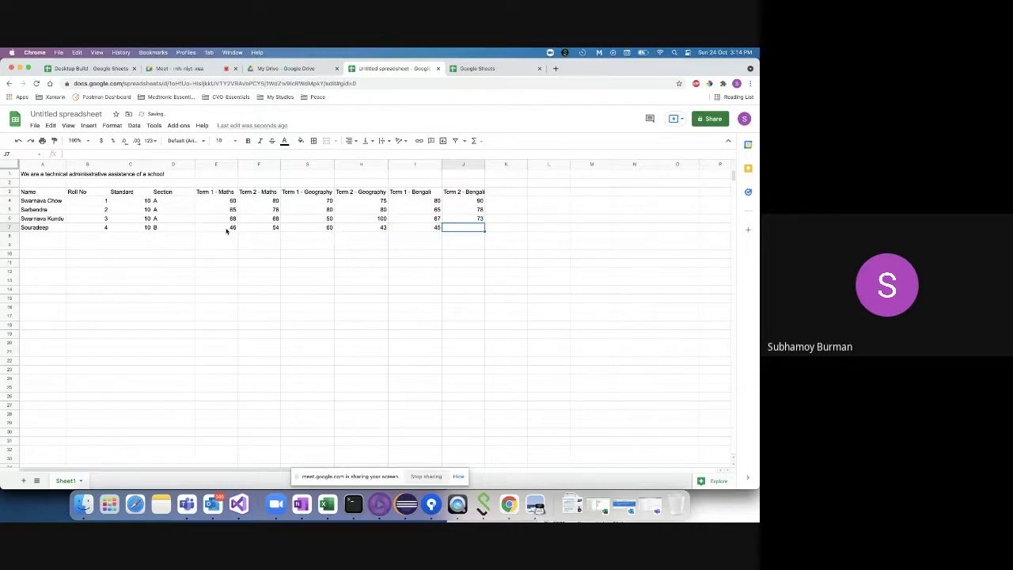
type("55")
left_click(48, 236)
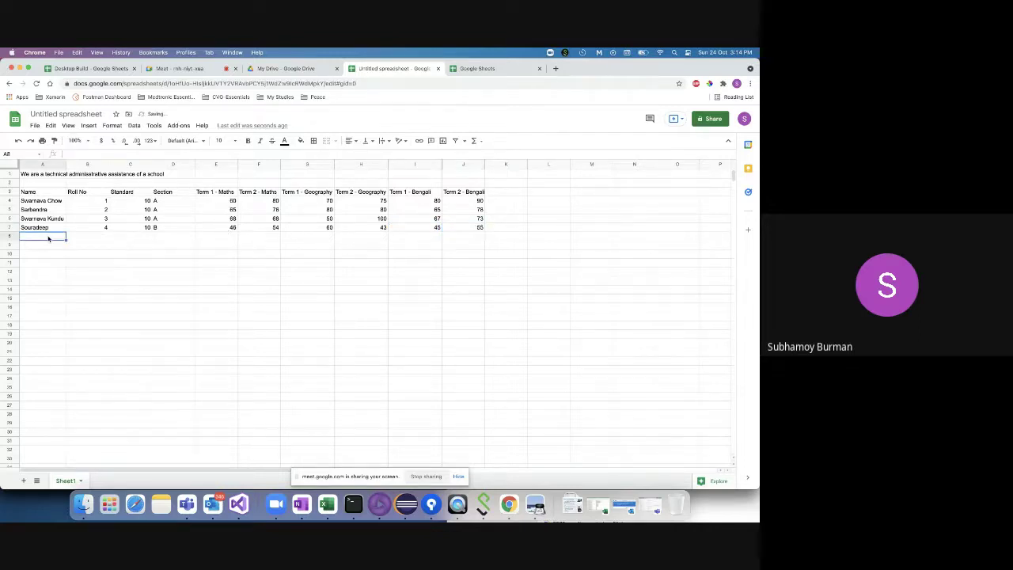
double_click(47, 236)
- Enter the fifth student's name, roll 5, standard 10 and section B in row 8
type("Sanjeev")
key("Tab")
type("5")
key("Tab")
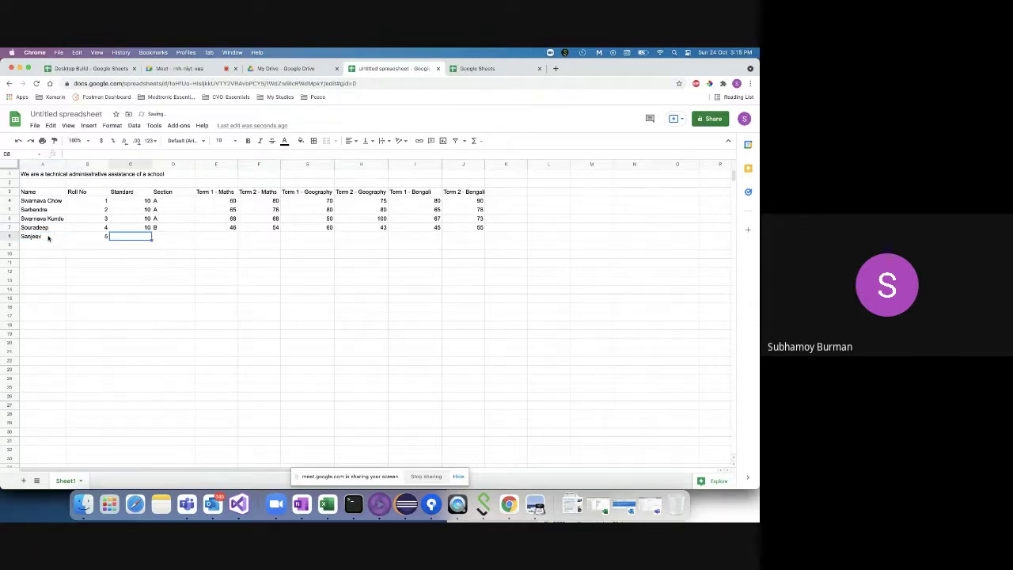
type("10")
key("Tab")
type("B")
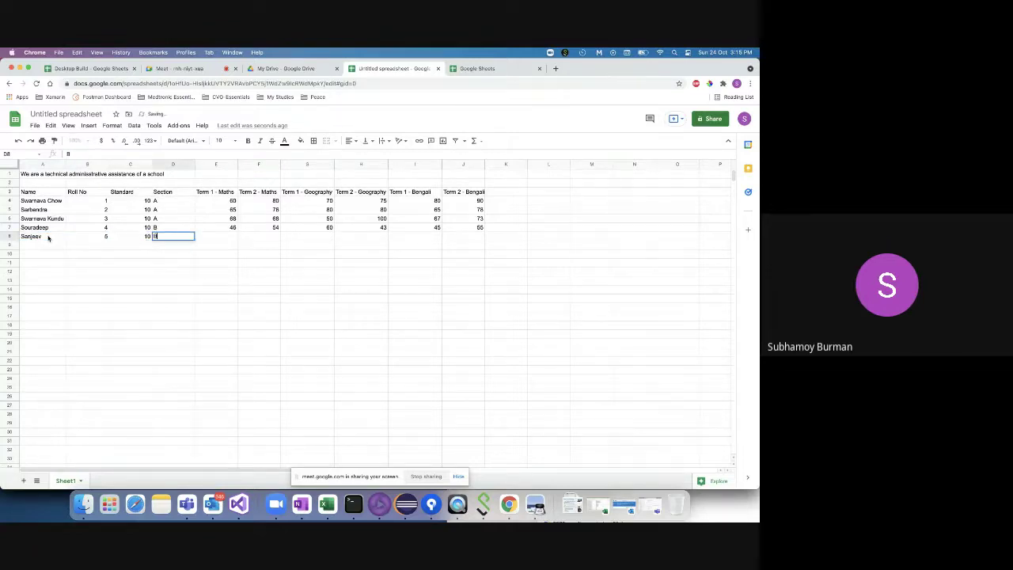
key("Tab")
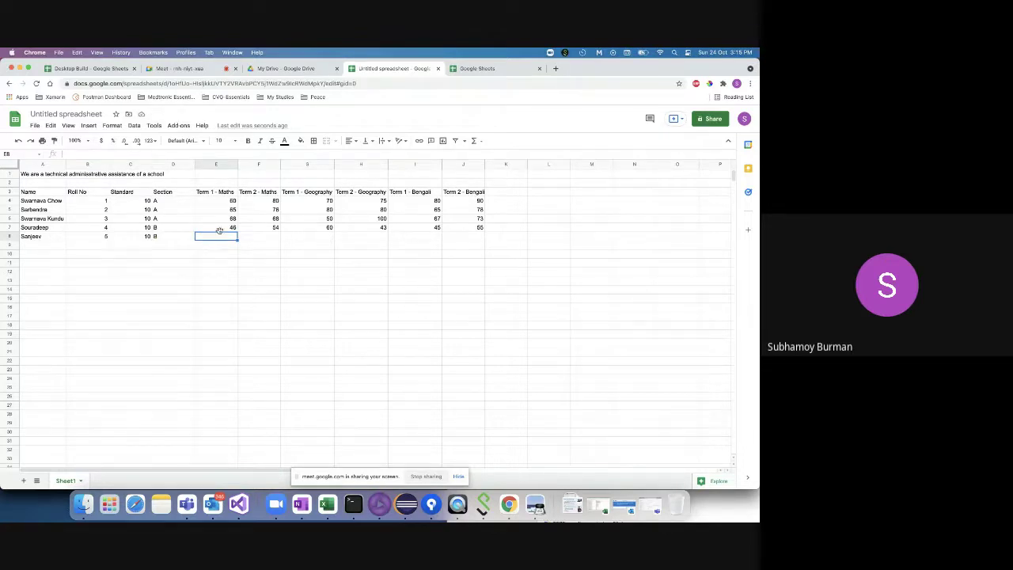
- Copy row 7's marks into row 8, set F8 to 58, and name the sixth student in A9
left_click(220, 230)
left_click(475, 230, "shift")
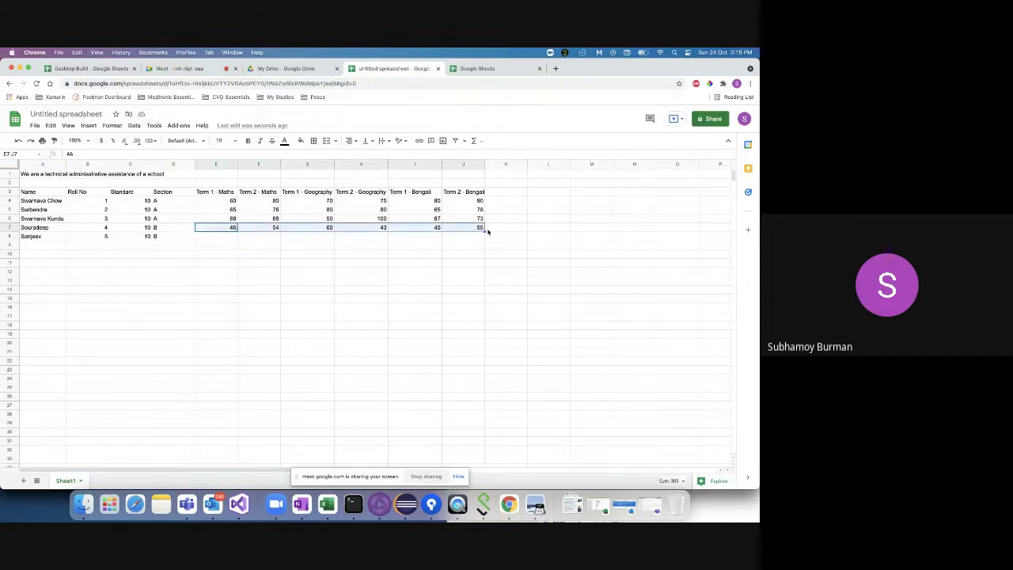
left_click_drag(483, 231, 484, 238)
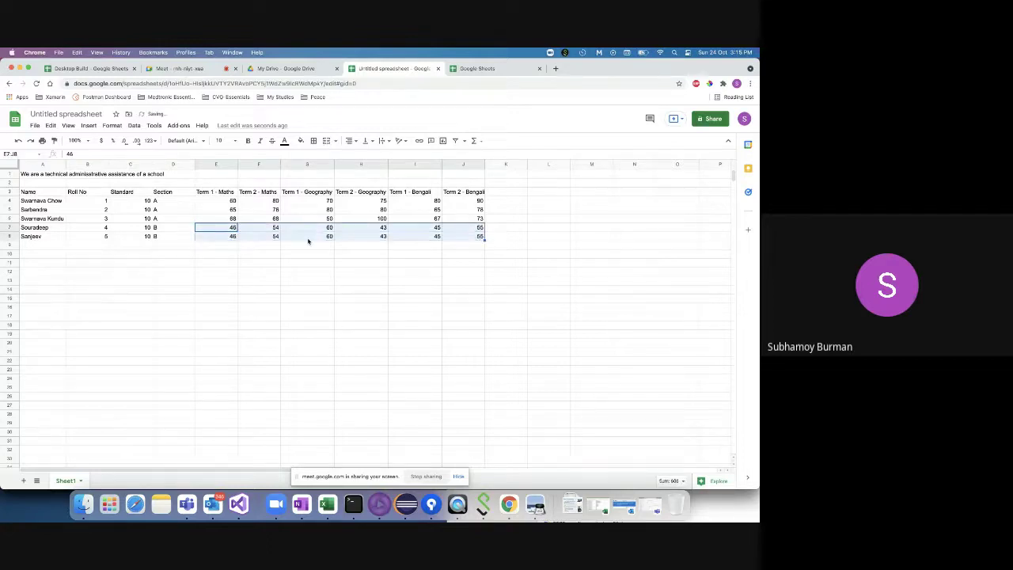
left_click(271, 237)
type("58")
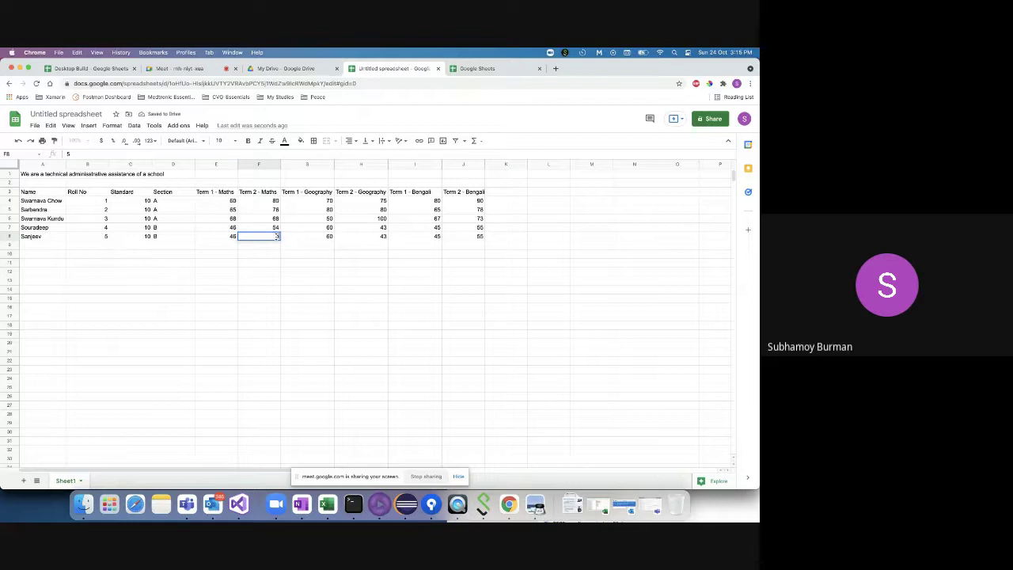
double_click(41, 246)
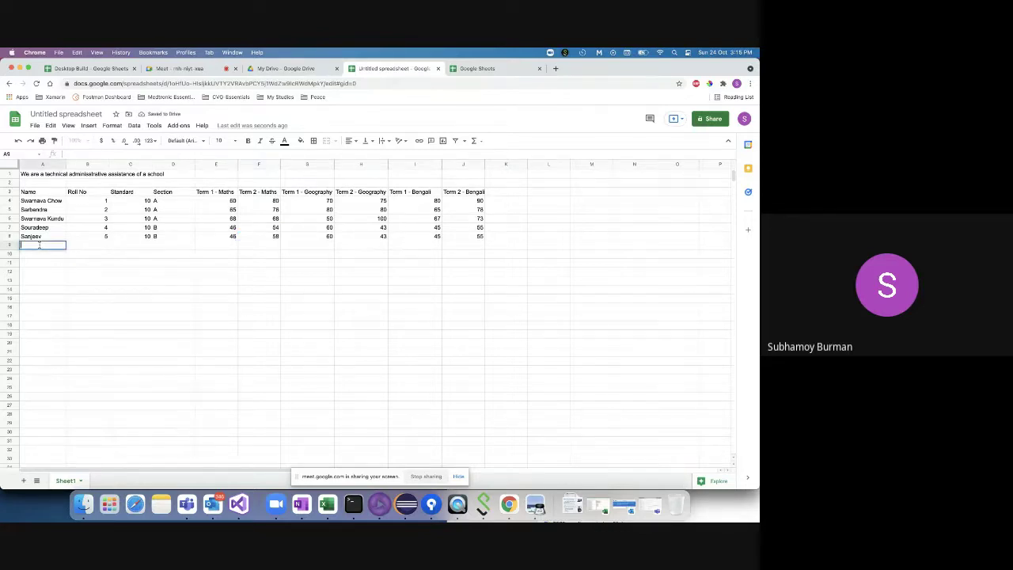
type("Jayanta")
- Give row 9 roll 6, standard 10, section B and Term 1 Maths mark 44
left_click(93, 245)
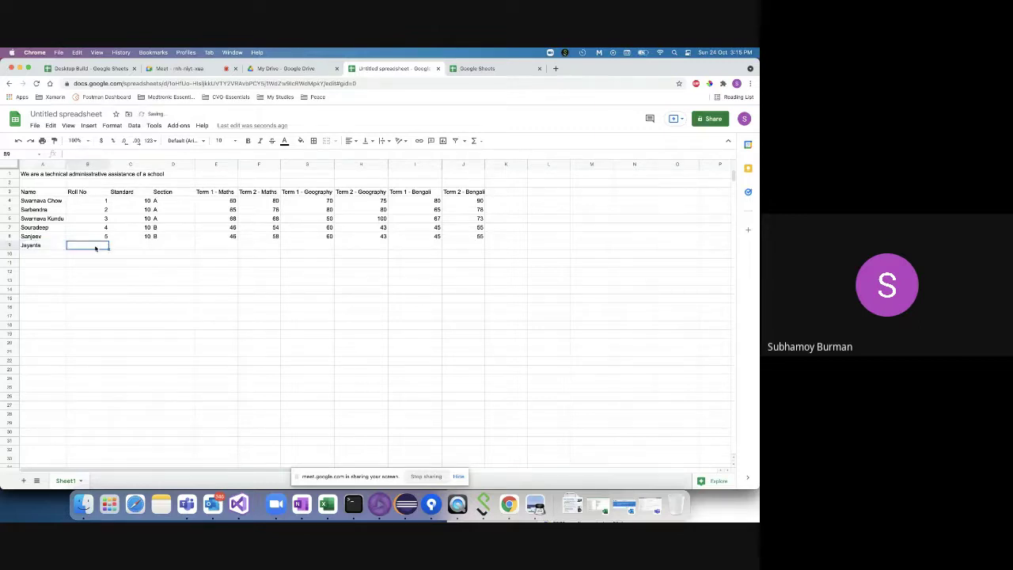
type("6")
key("Tab")
type("10")
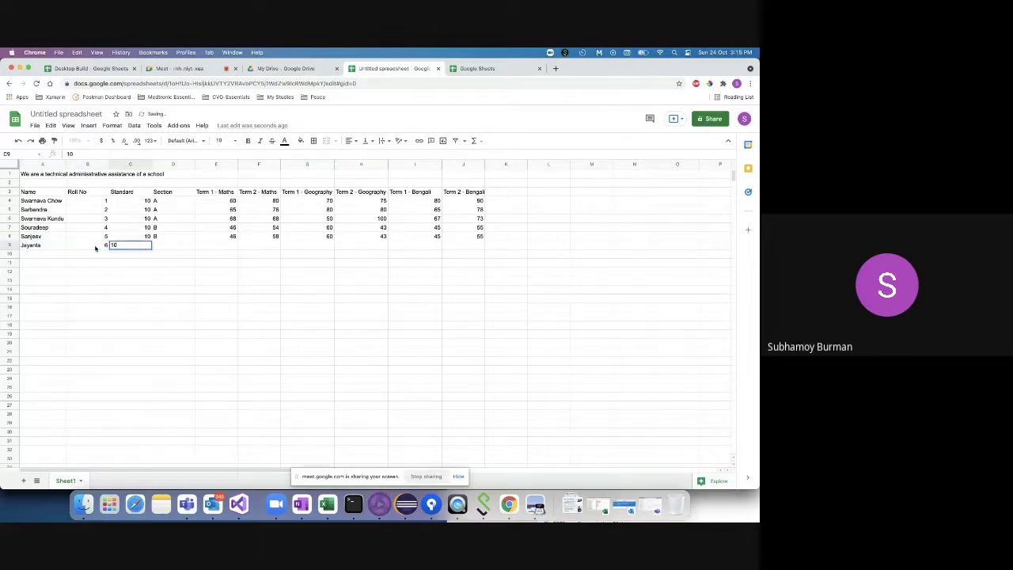
key("Tab")
type("B")
key("Tab")
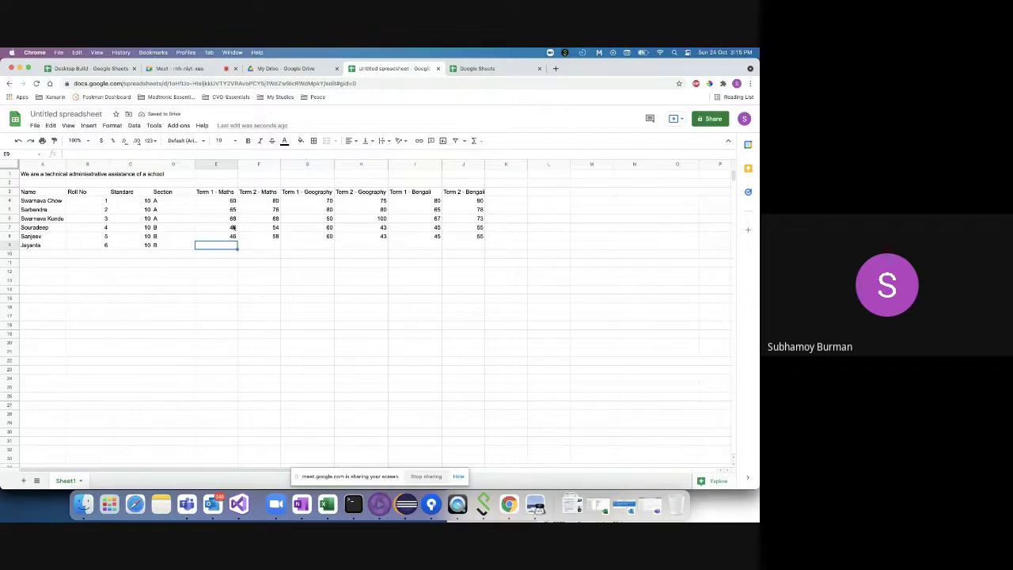
type("4")
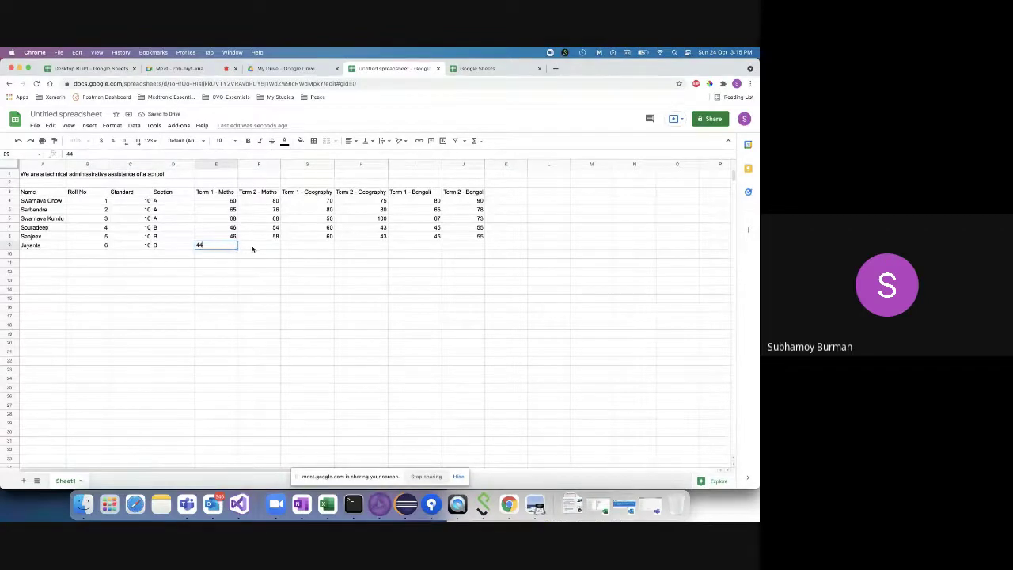
type("4")
key("Tab")
- Copy row 8's marks F8:J8 down into row 9 and change J9 to 57
left_click(269, 237)
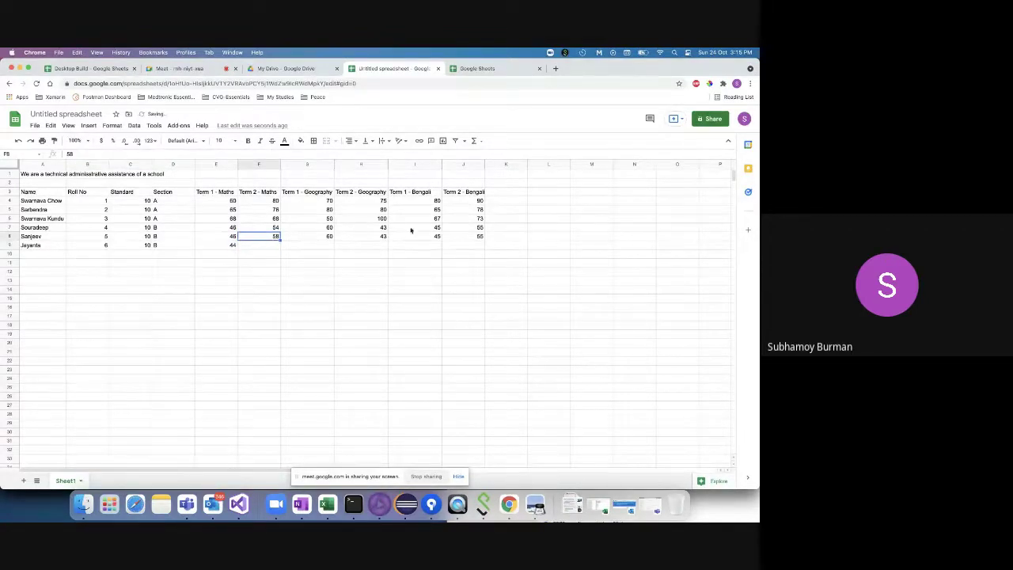
left_click(480, 236, "shift")
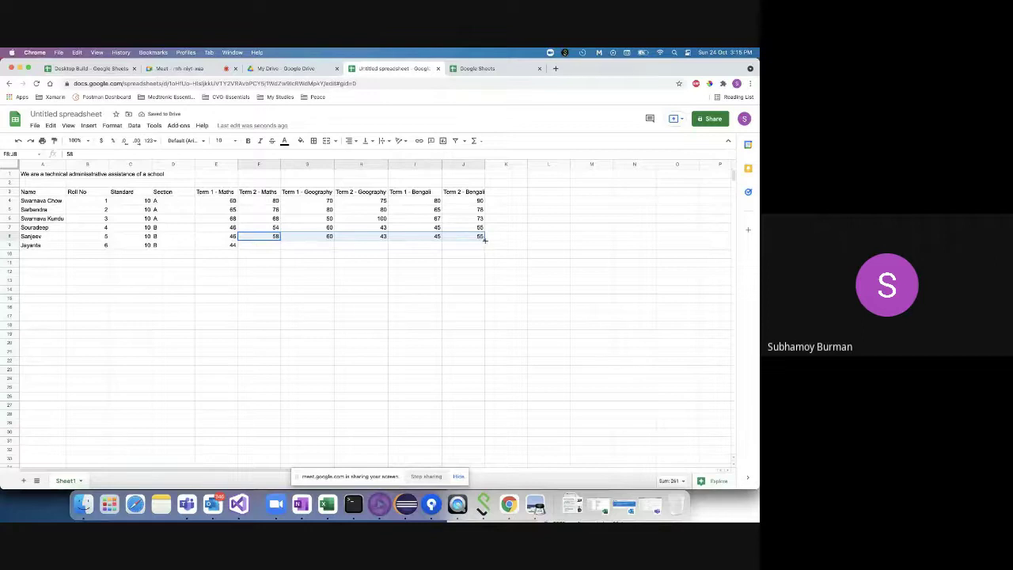
left_click_drag(486, 240, 483, 246)
left_click(482, 247)
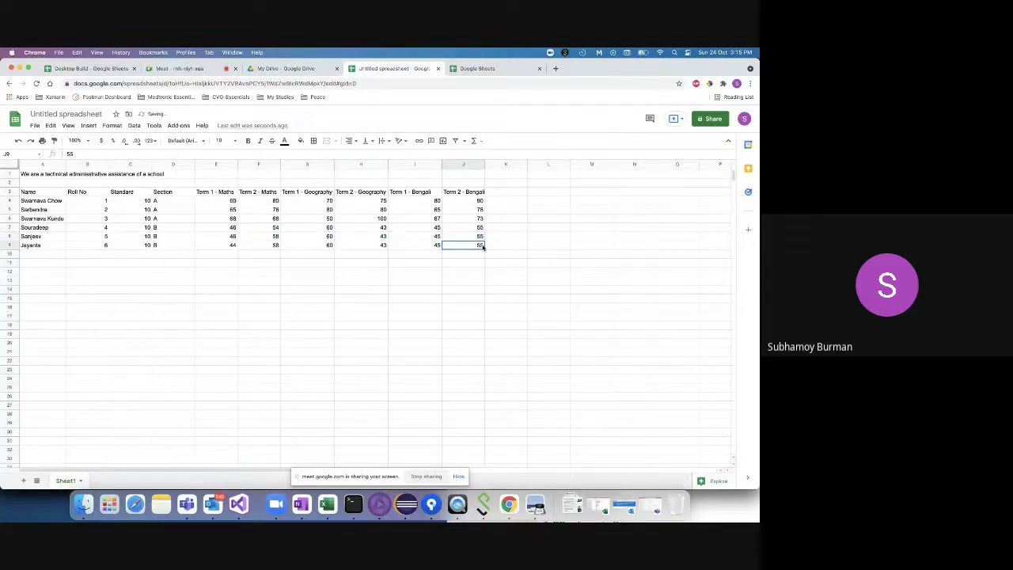
type("6")
type("7")
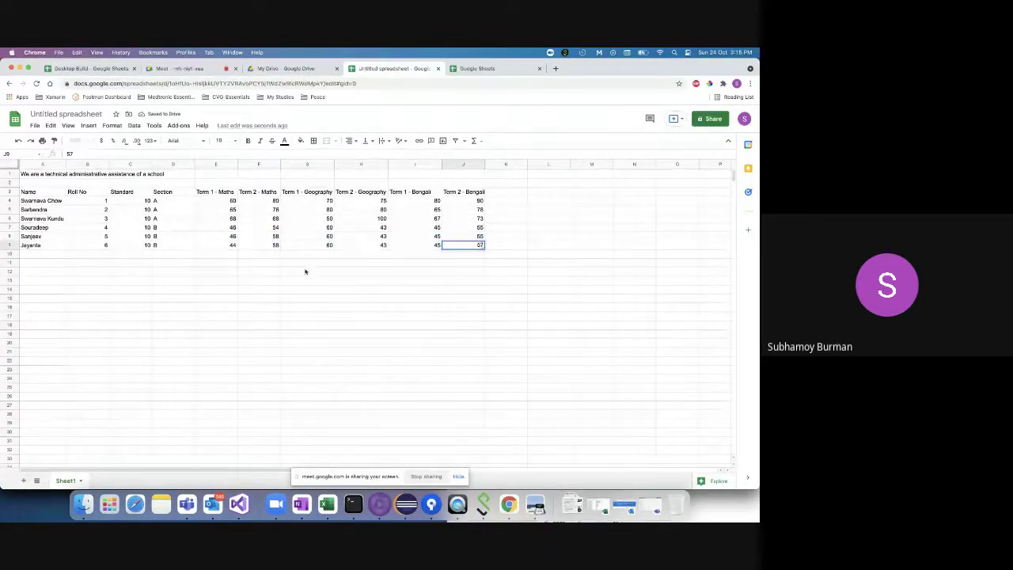
left_click(306, 271)
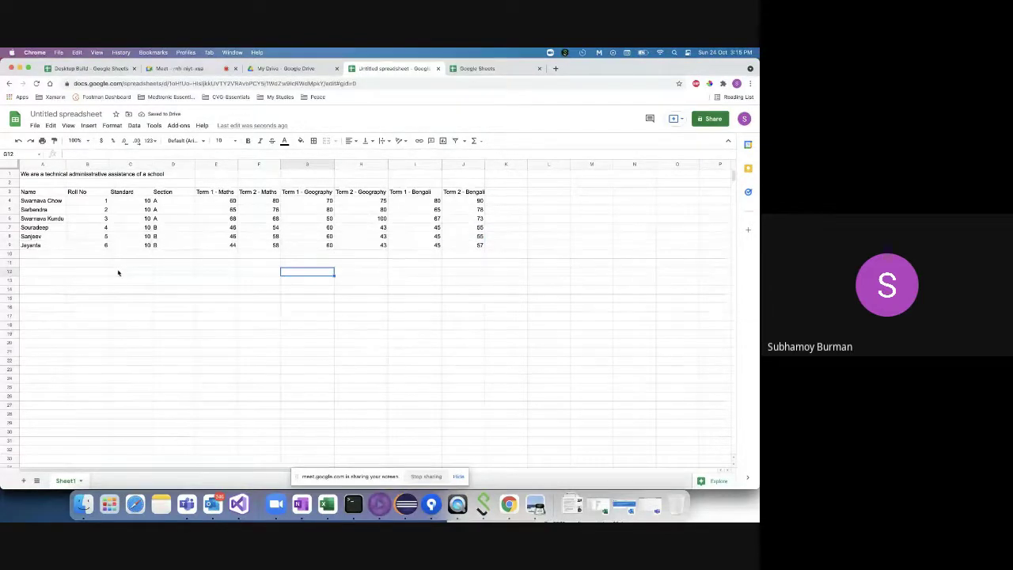
- Title column K 'Homework assignment submitted' in cell K3
double_click(212, 271)
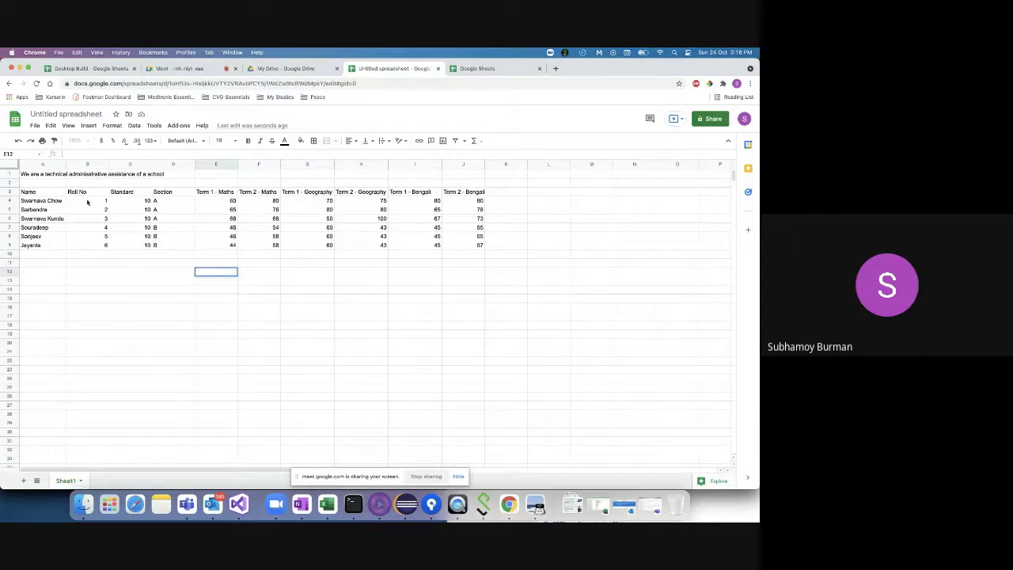
left_click(504, 192)
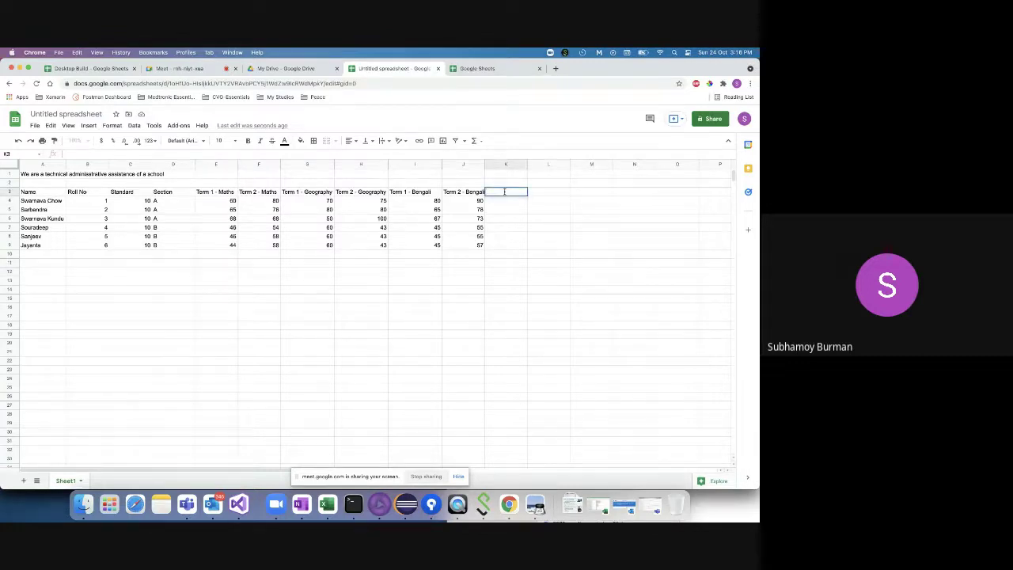
type("Homework")
left_click(503, 202)
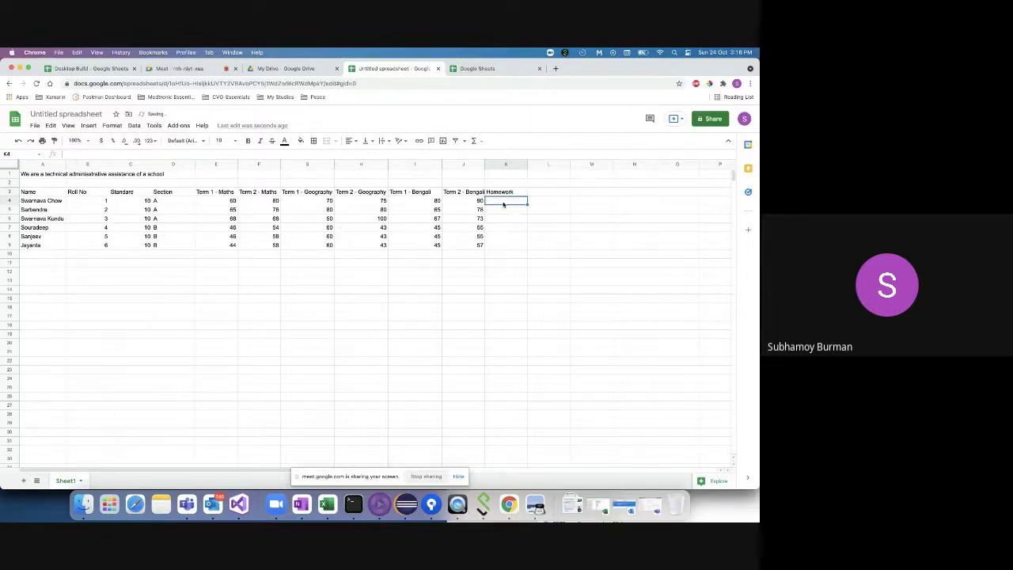
left_click(519, 193)
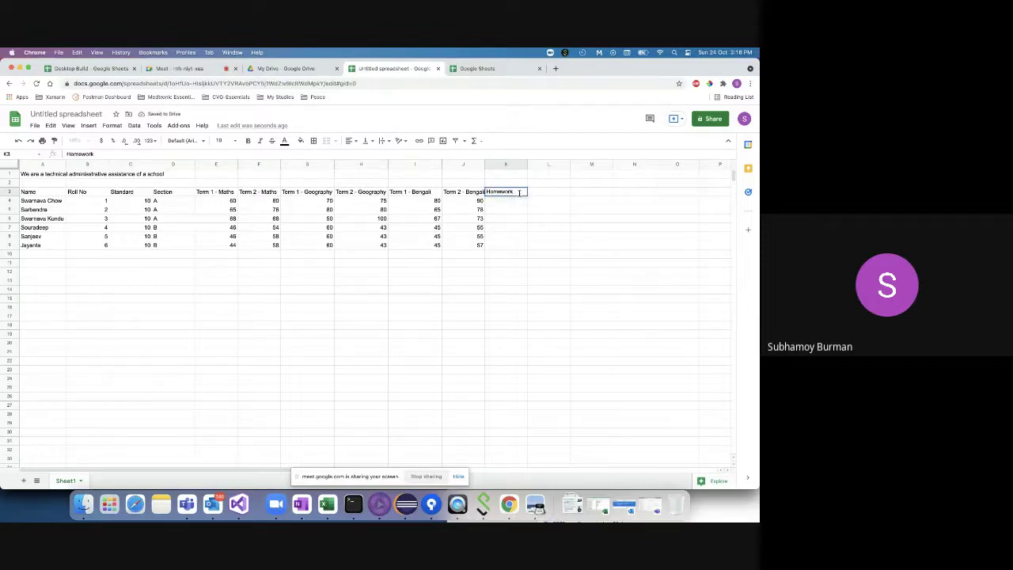
type("assig")
key("BackSpace")
key("BackSpace")
type("ignm")
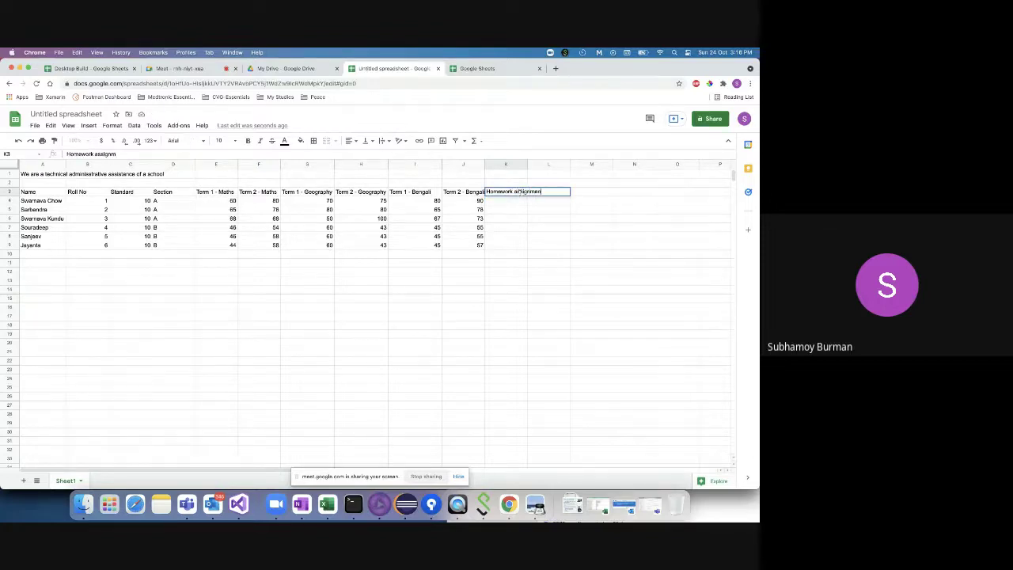
type("ent submitted")
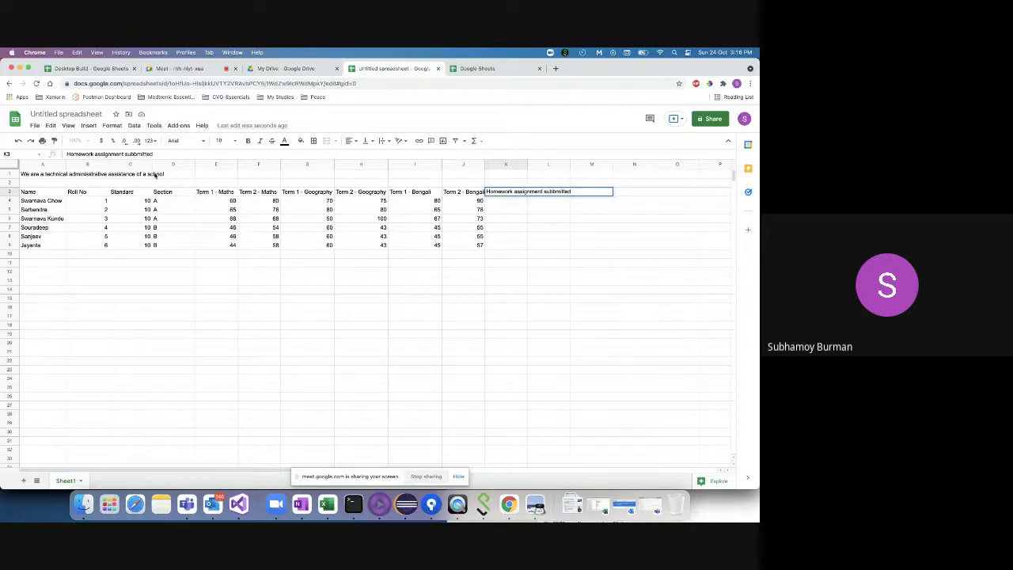
key("BackSpace")
type("b")
left_click(507, 204)
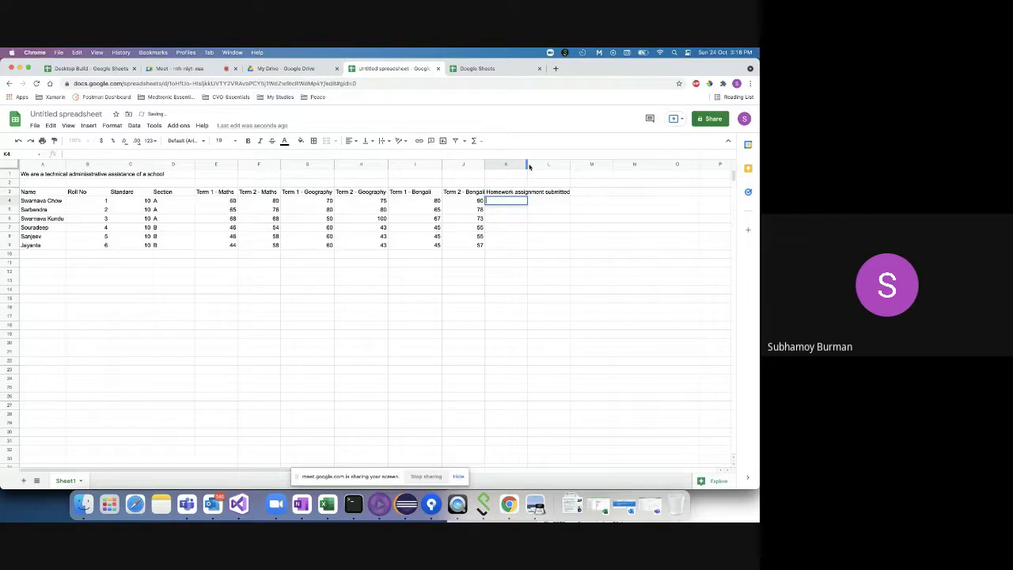
- Widen column K so the homework heading fits
left_click_drag(528, 166, 560, 166)
left_click(507, 232)
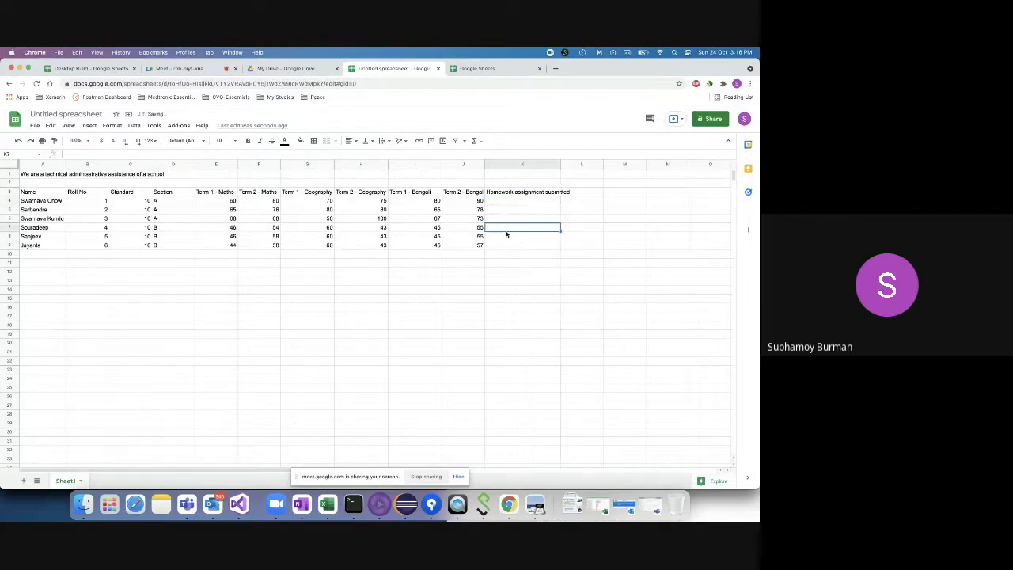
left_click(507, 235)
left_click(502, 242)
left_click(501, 200)
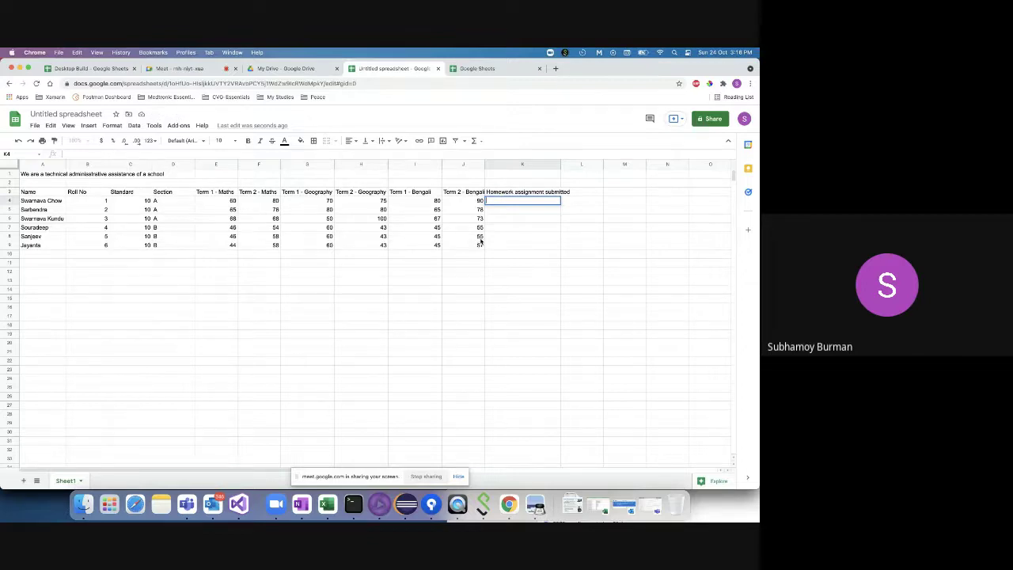
- Enter homework counts 12, 11, 18, 2, 1 and 0 in K4:K9
type("12")
left_click(503, 209)
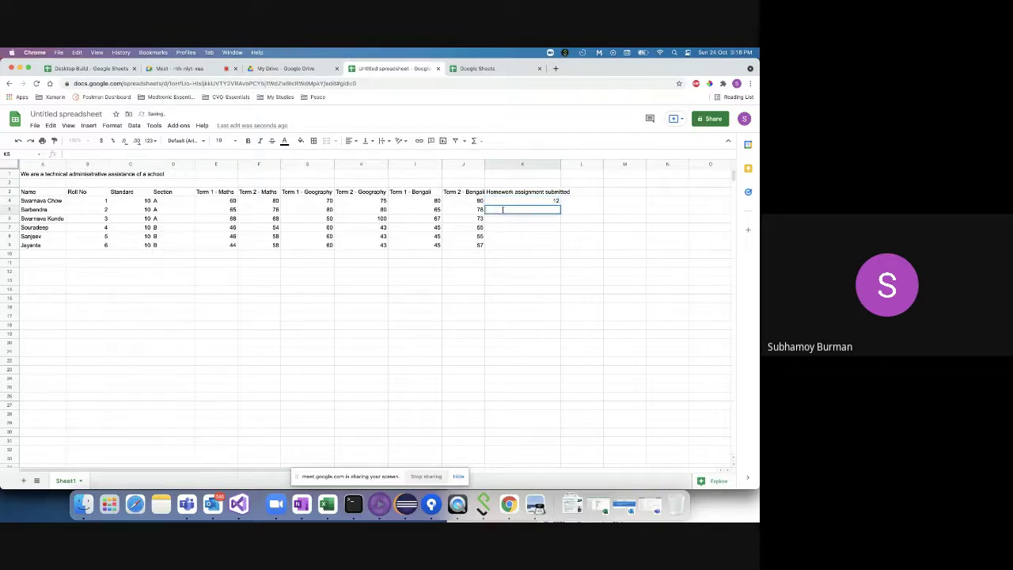
type("11")
left_click(502, 220)
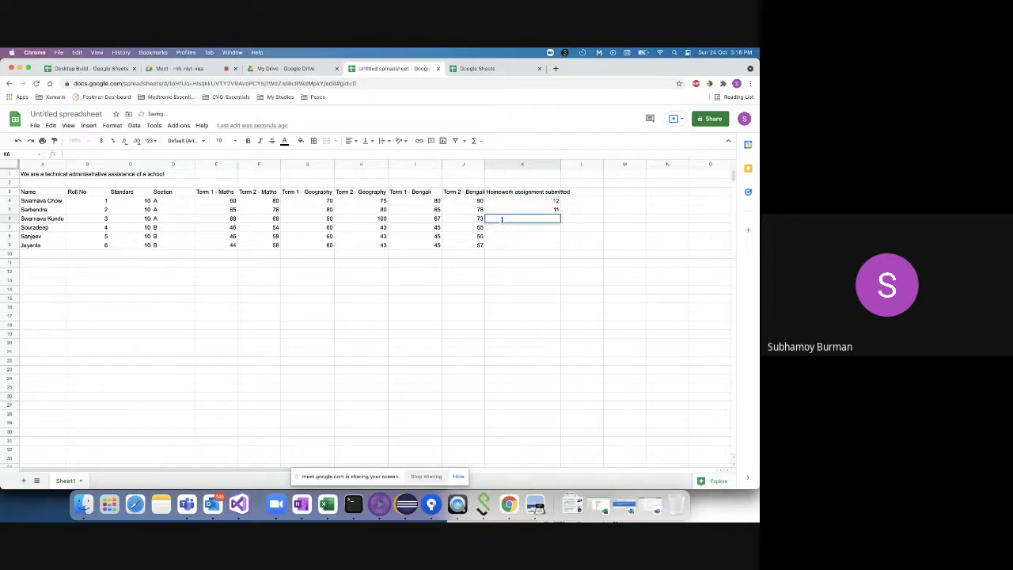
type("16")
left_click(502, 230)
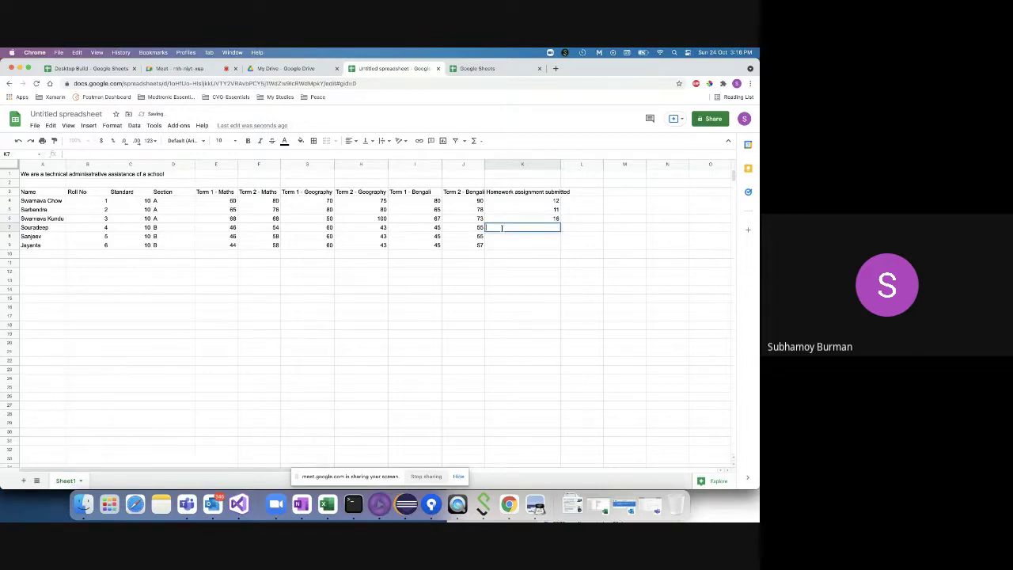
type("2")
left_click(505, 236)
type("1")
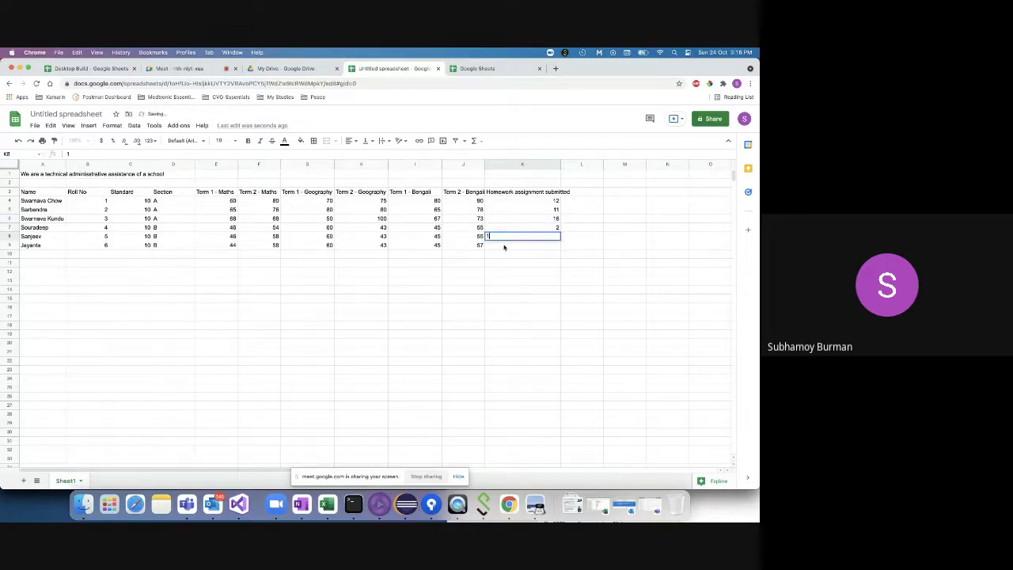
left_click(503, 245)
type("0")
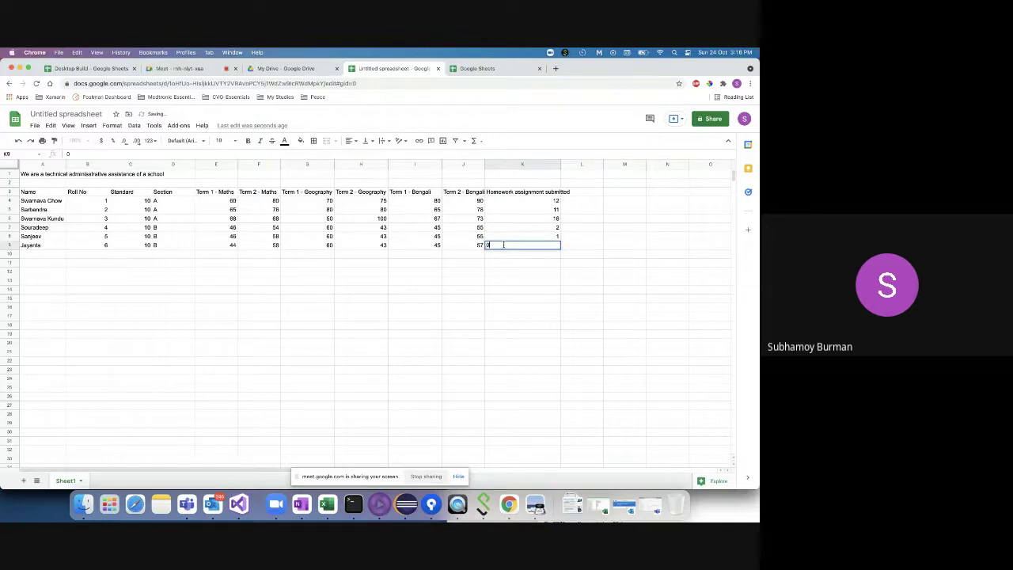
left_click(507, 265)
- Widen column K a little more and select the whole marks table
double_click(501, 265)
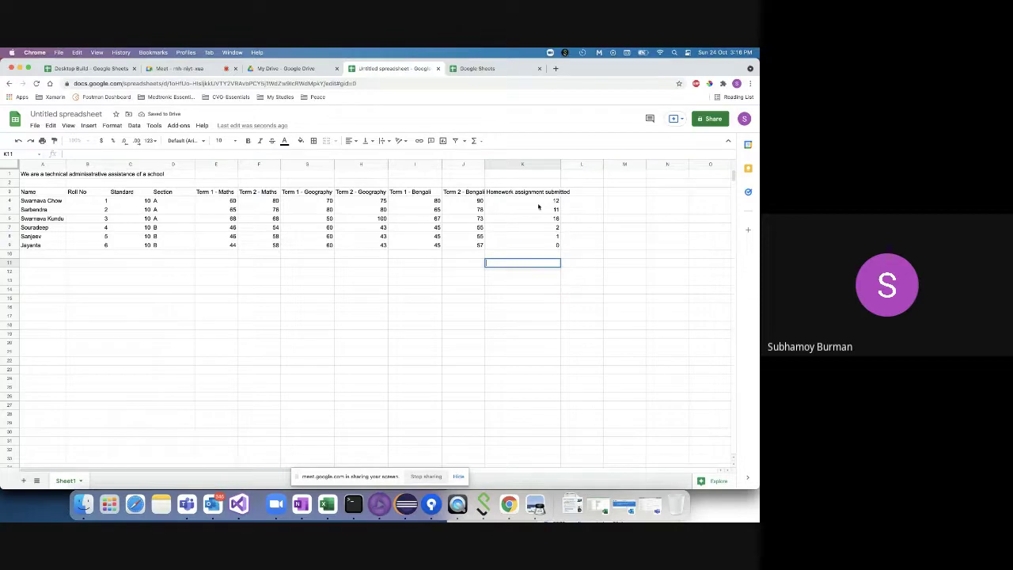
left_click_drag(539, 202, 539, 250)
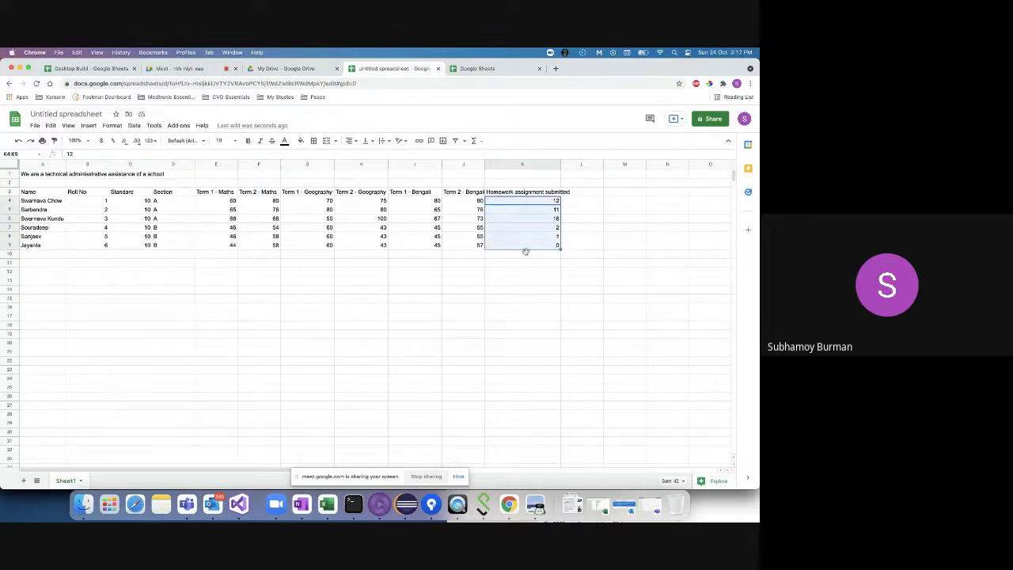
double_click(504, 264)
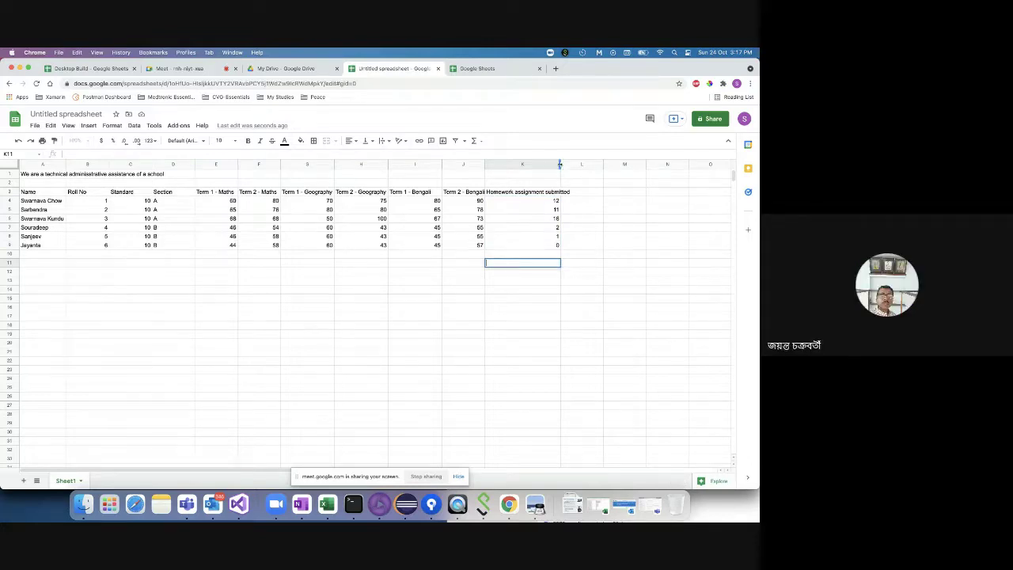
left_click_drag(560, 165, 588, 165)
left_click(538, 201)
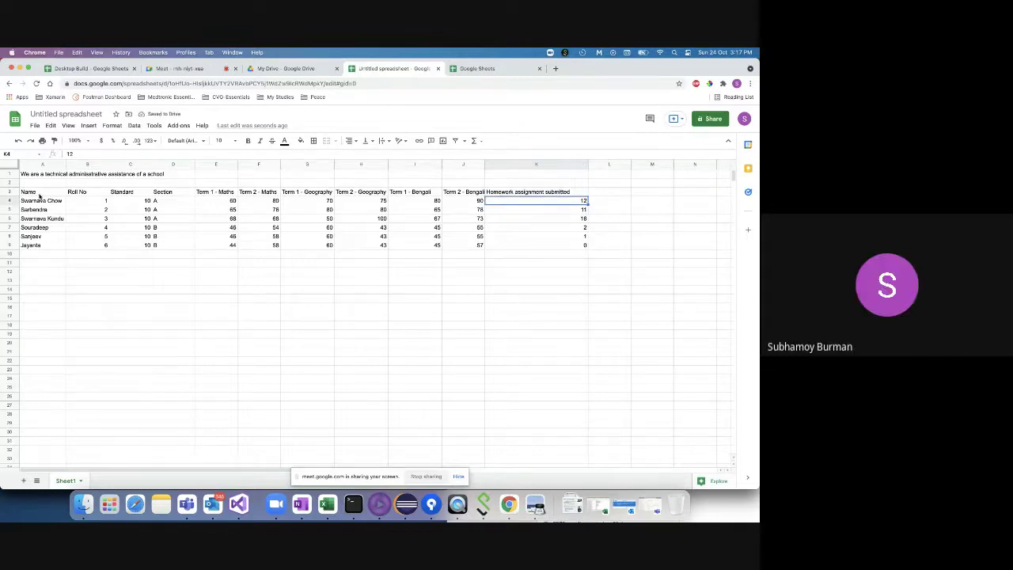
left_click_drag(38, 195, 553, 249)
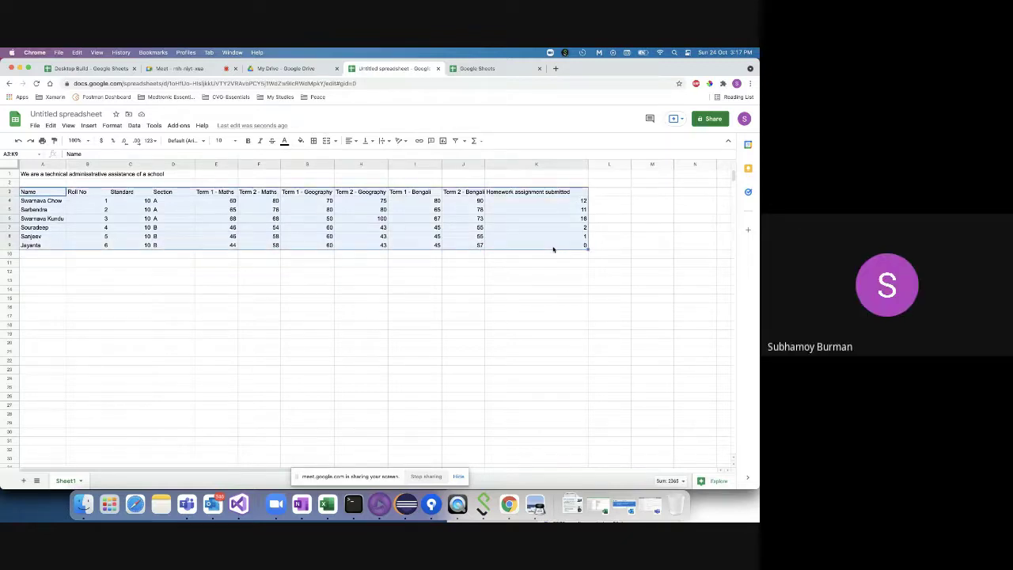
- Name the spreadsheet 'Marksheet' in the Share dialog and copy its sharing link
left_click(713, 120)
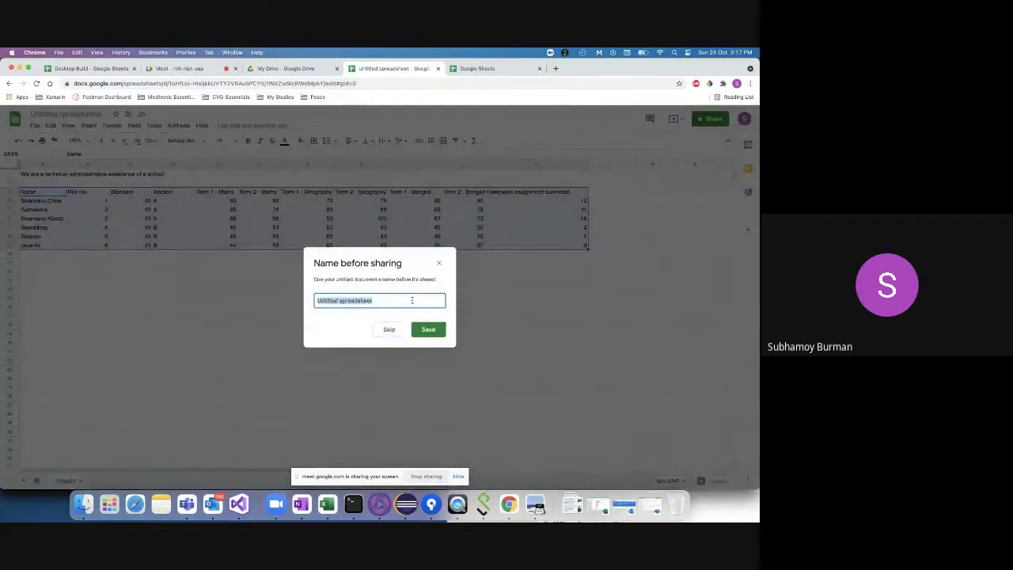
key("BackSpace")
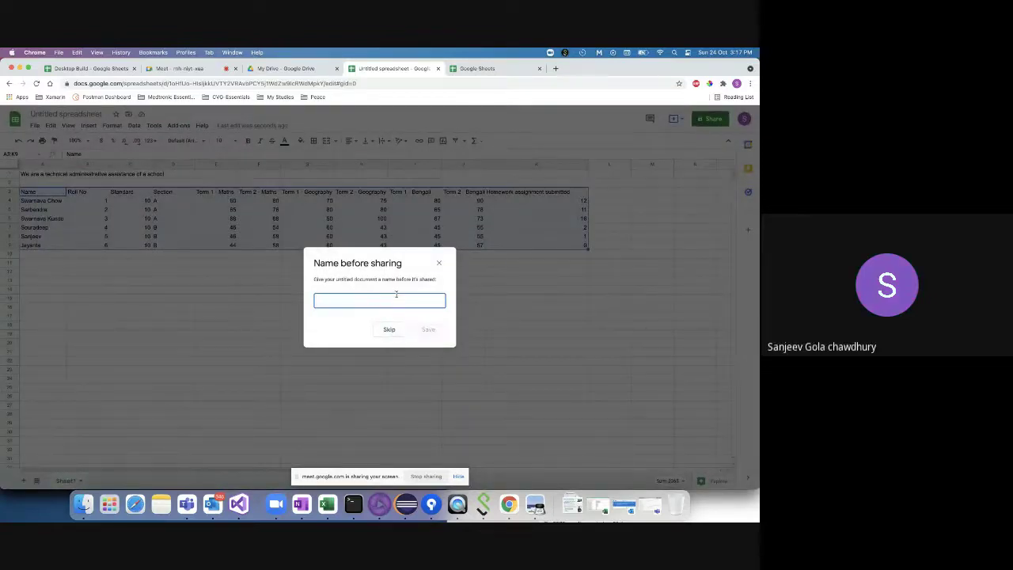
type("Mei")
type("k")
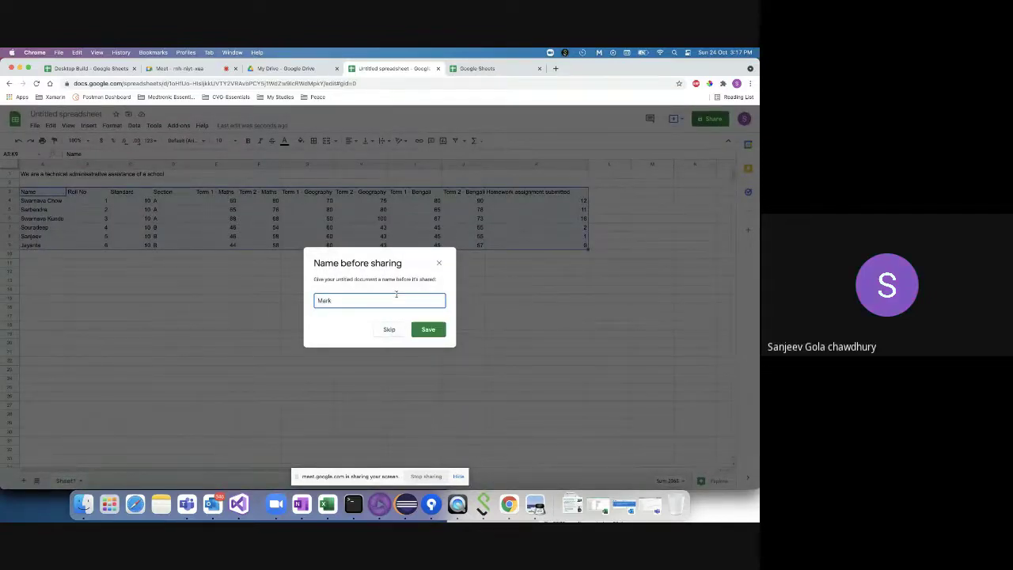
type("sheet")
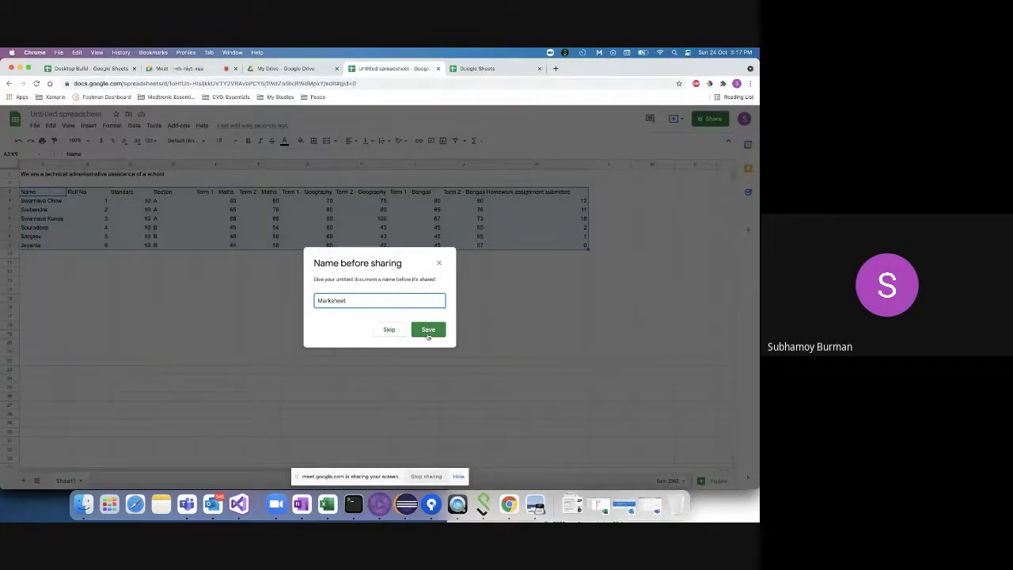
left_click(428, 332)
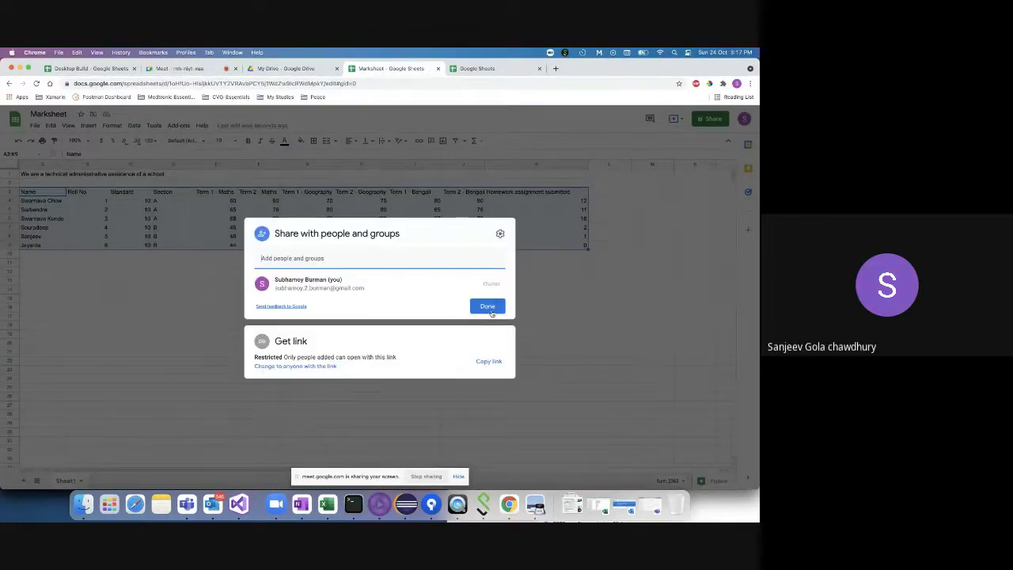
left_click(488, 361)
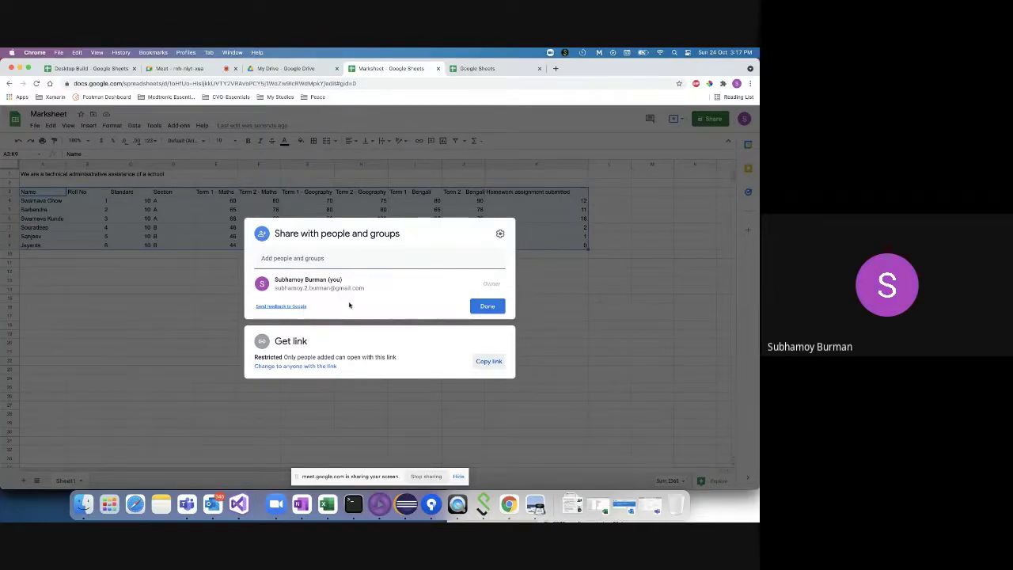
left_click(488, 306)
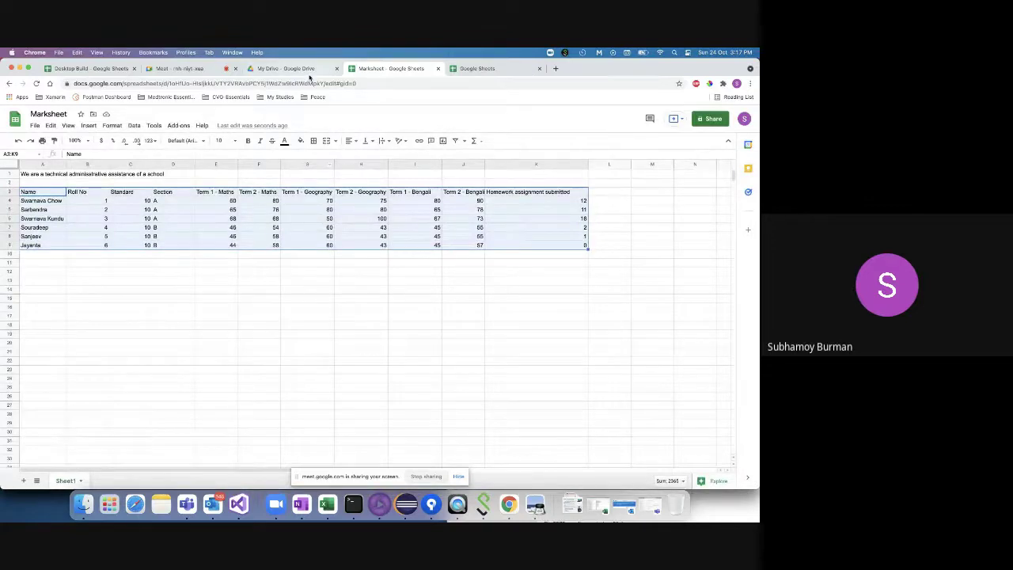
left_click(178, 68)
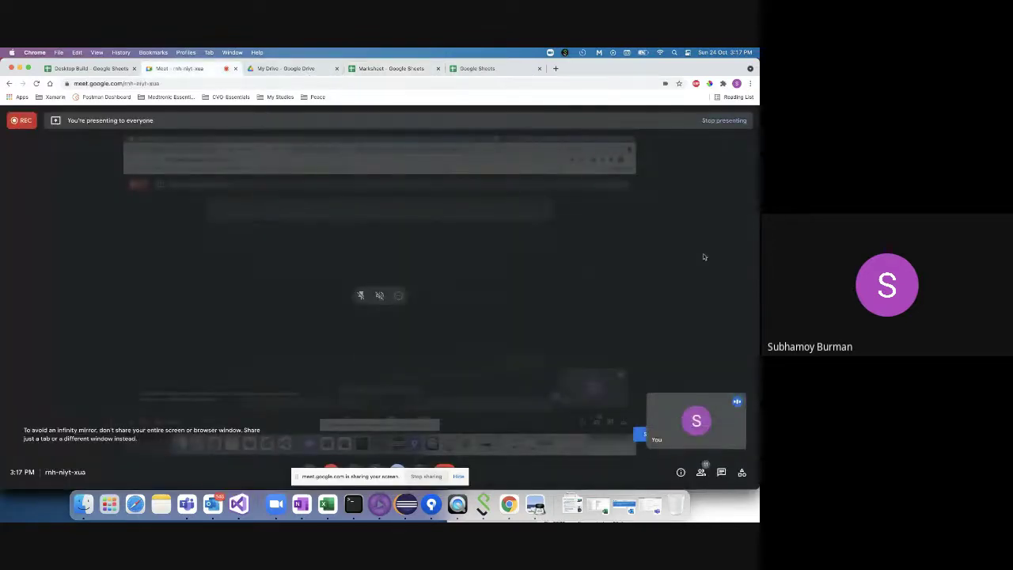
- Paste and send the Marksheet link in the Meet chat, then return to the spreadsheet
left_click(721, 472)
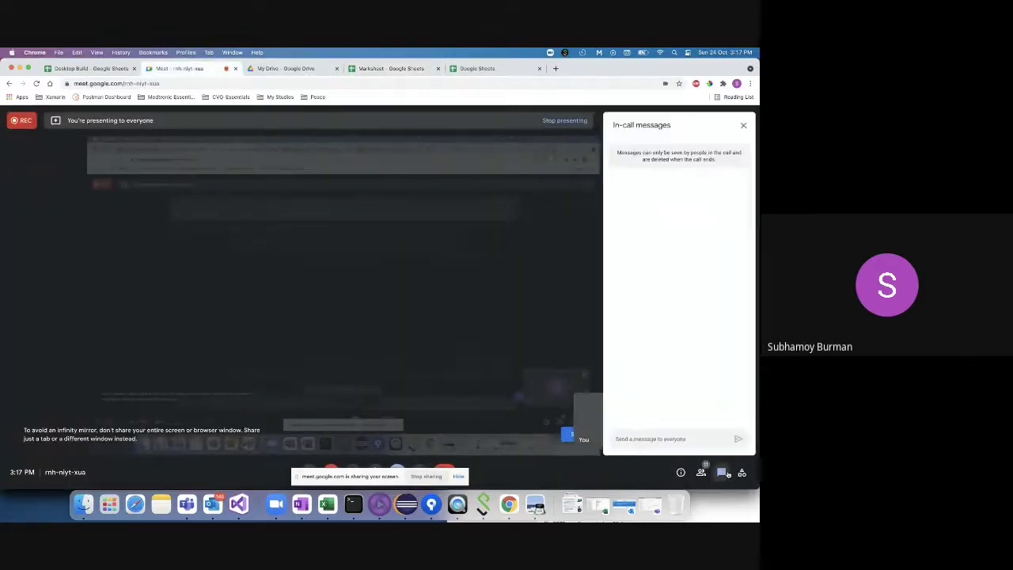
left_click(688, 438)
key("cmd+v")
key("Return")
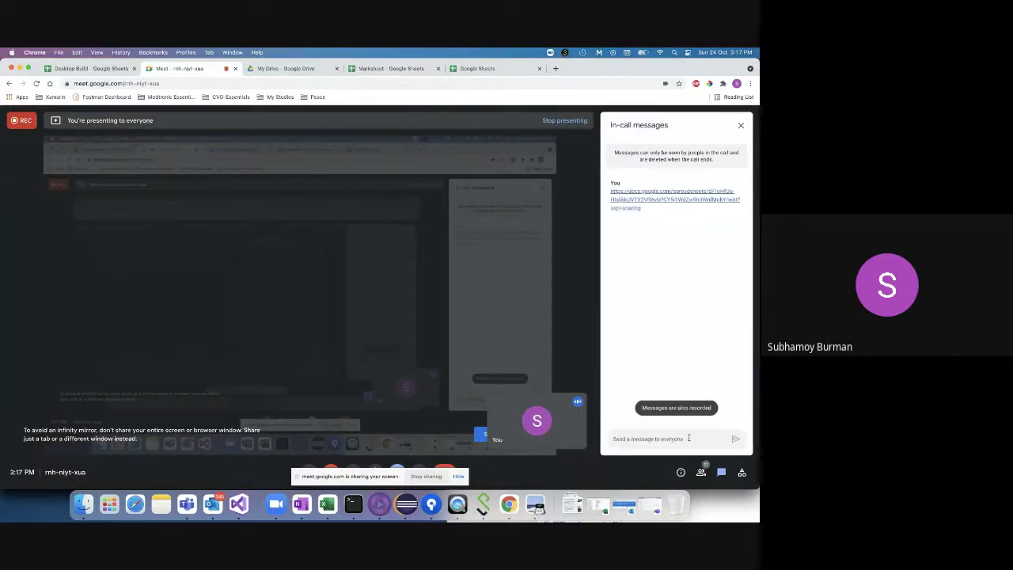
left_click(481, 70)
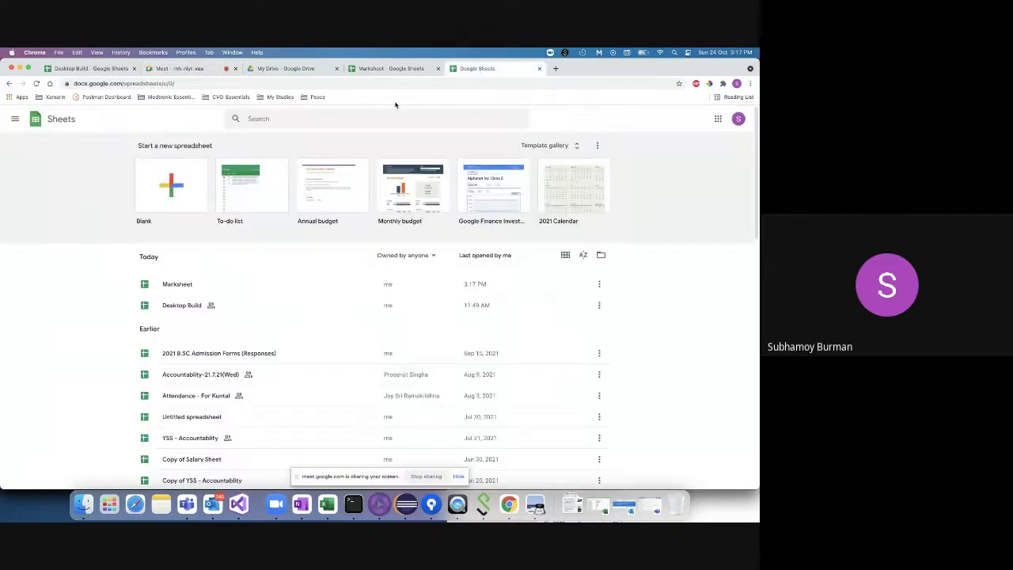
left_click(392, 68)
left_click(84, 267)
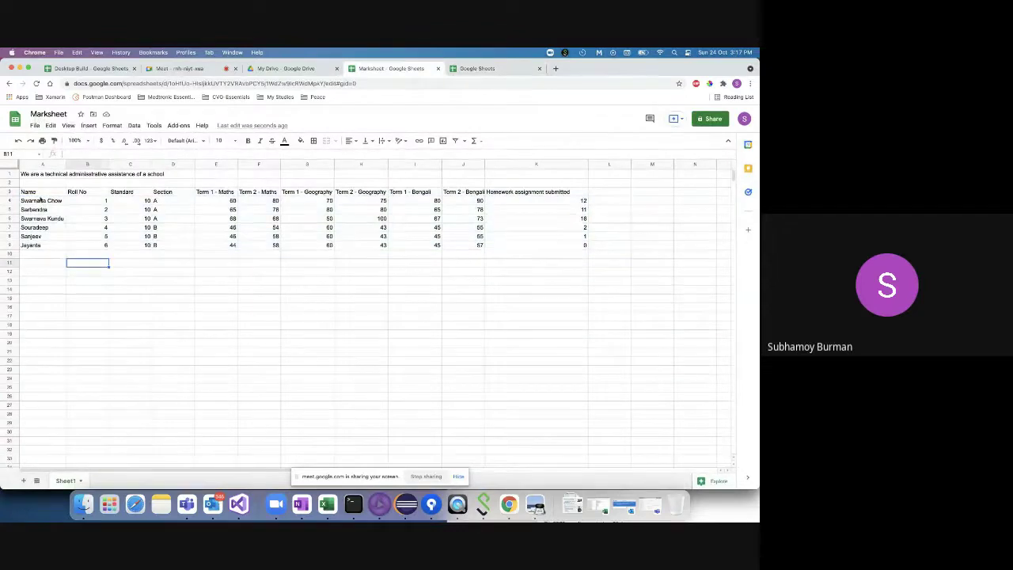
left_click(39, 192)
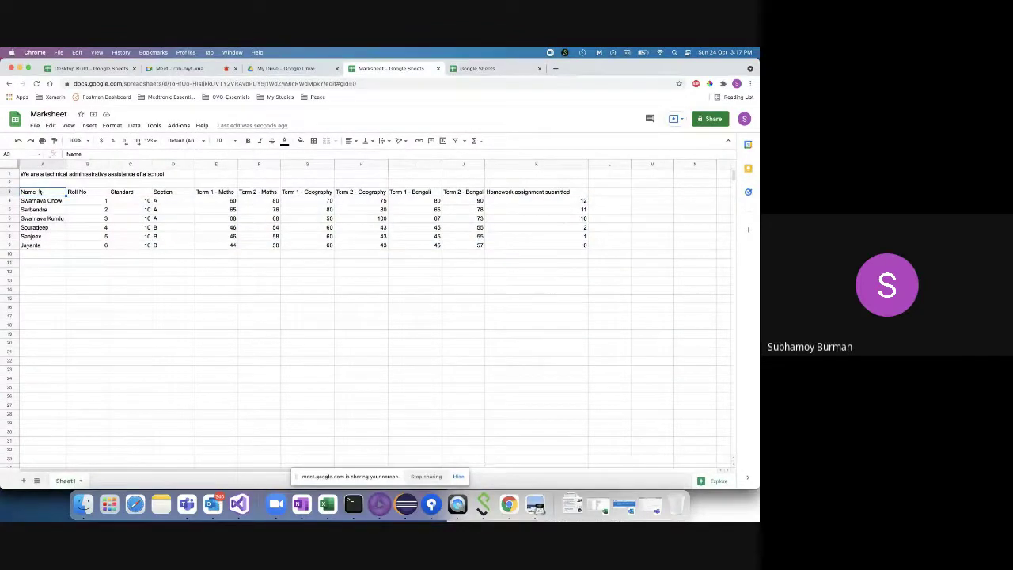
key("shift+Right")
key("shift+Right")
key("shift+Right")
key("shift+Right")
key("shift+Right")
key("shift+Right")
key("shift+Right")
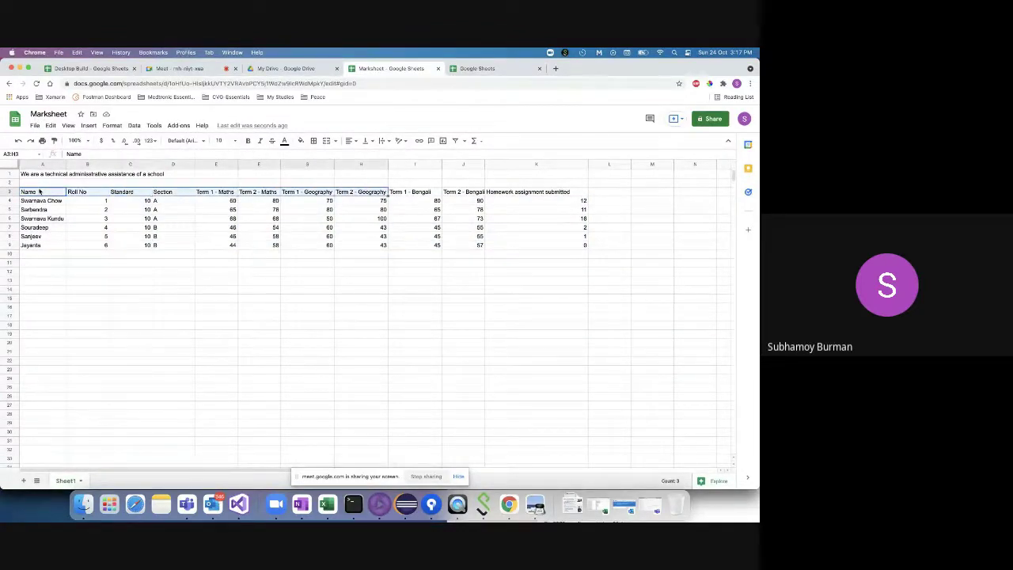
key("shift+Right")
key("shift+Right")
key("shift+Right")
key("shift+Down")
key("shift+Down")
key("shift+Down")
key("shift+Down")
key("shift+Down")
key("shift+Down")
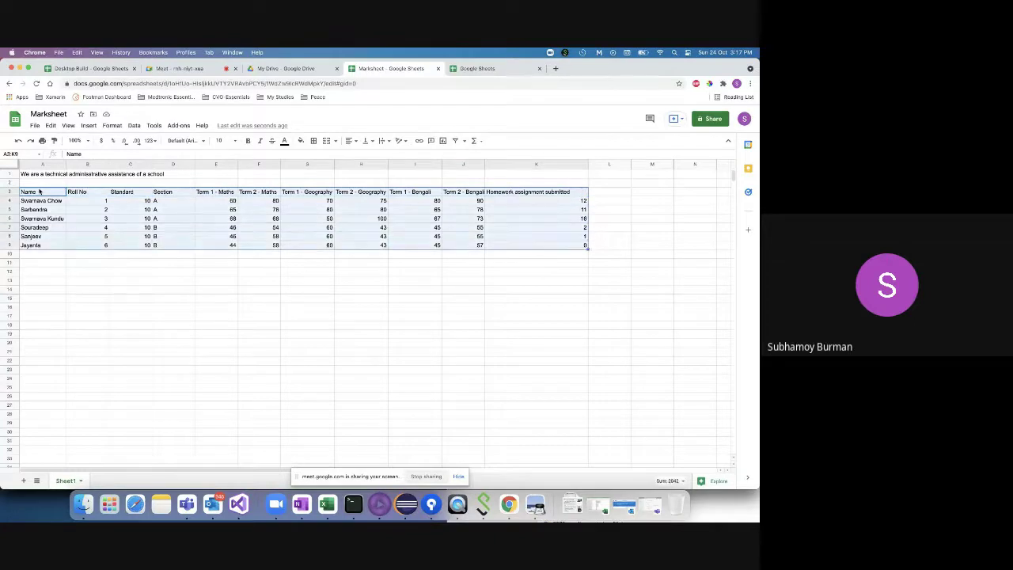
left_click(41, 310)
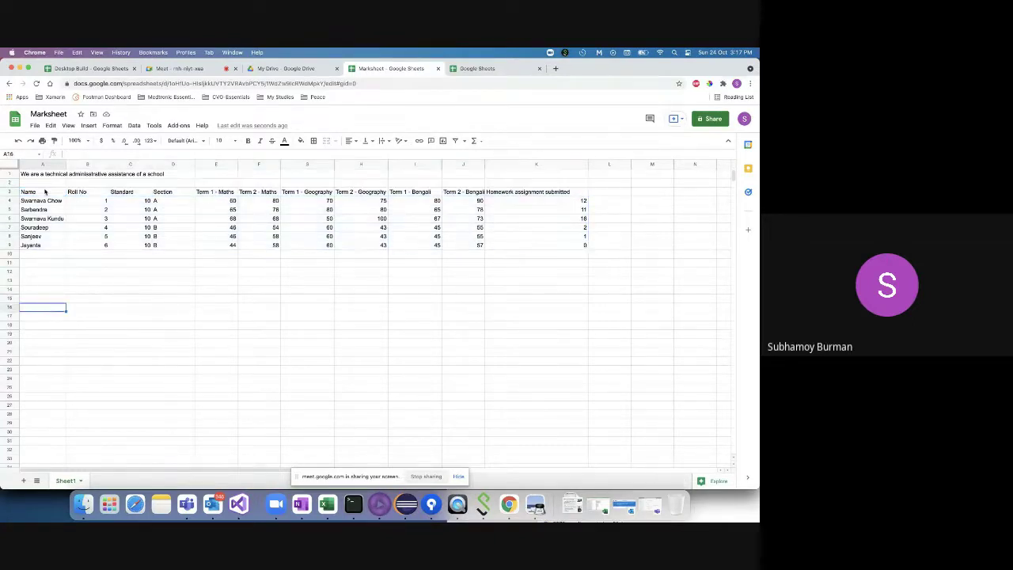
left_click_drag(45, 192, 542, 246)
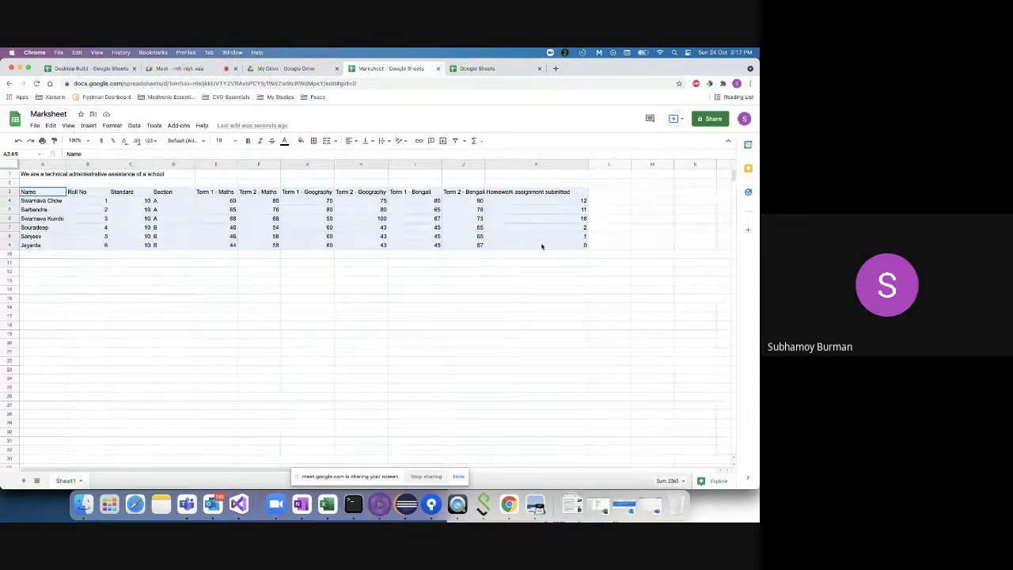
left_click(557, 266)
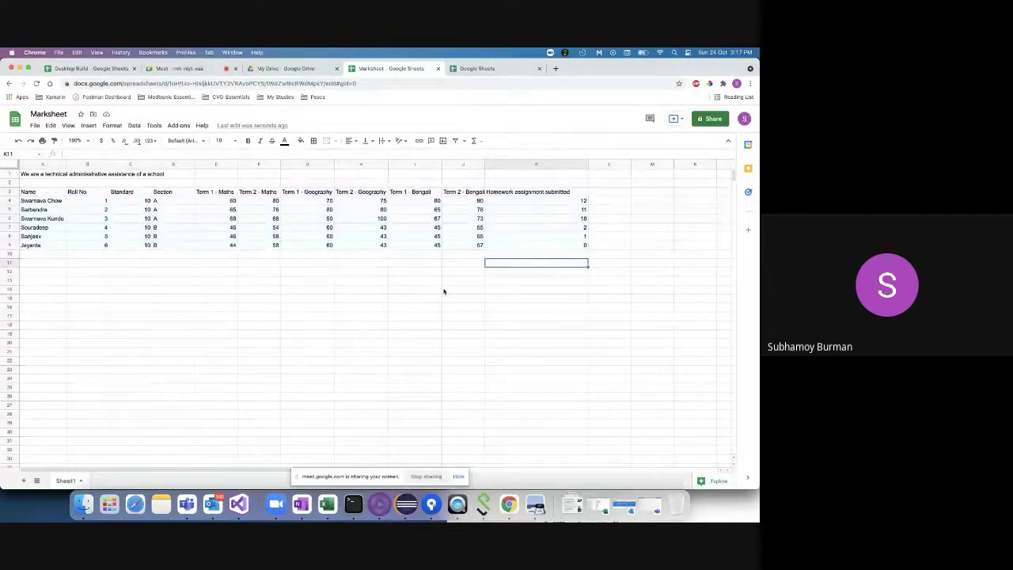
left_click(509, 272)
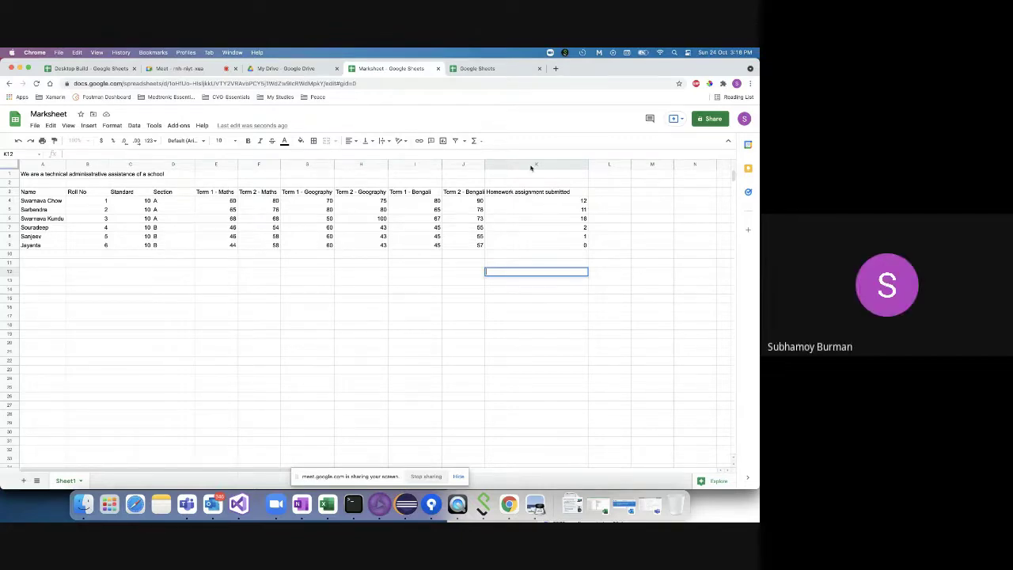
left_click(516, 192)
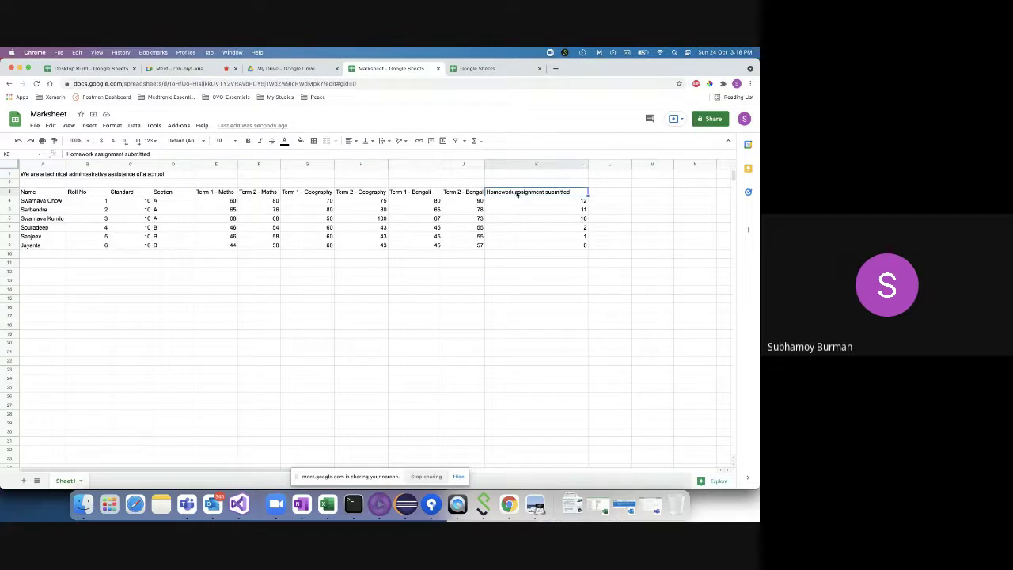
double_click(517, 192)
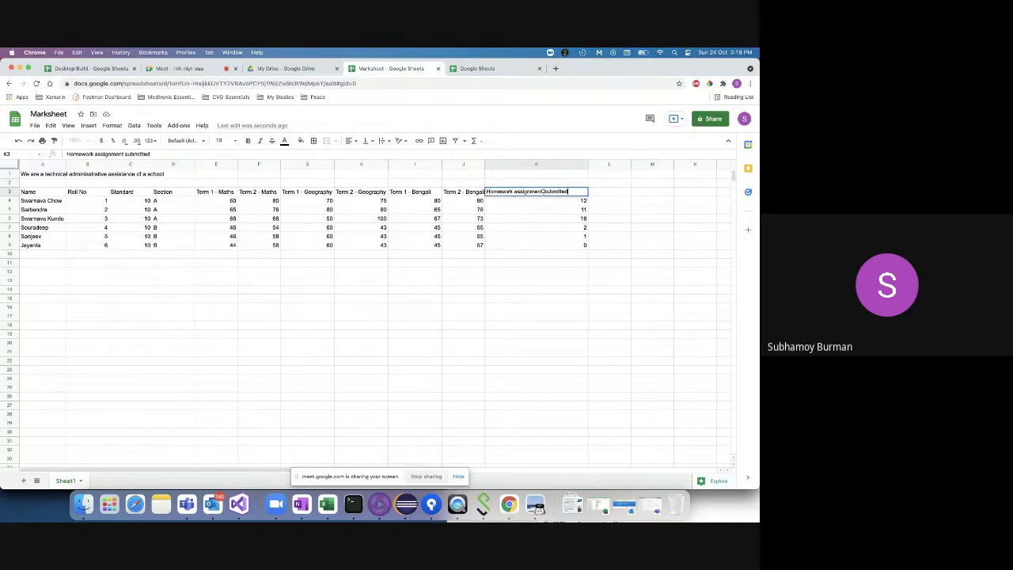
left_click_drag(568, 192, 488, 192)
key("Return")
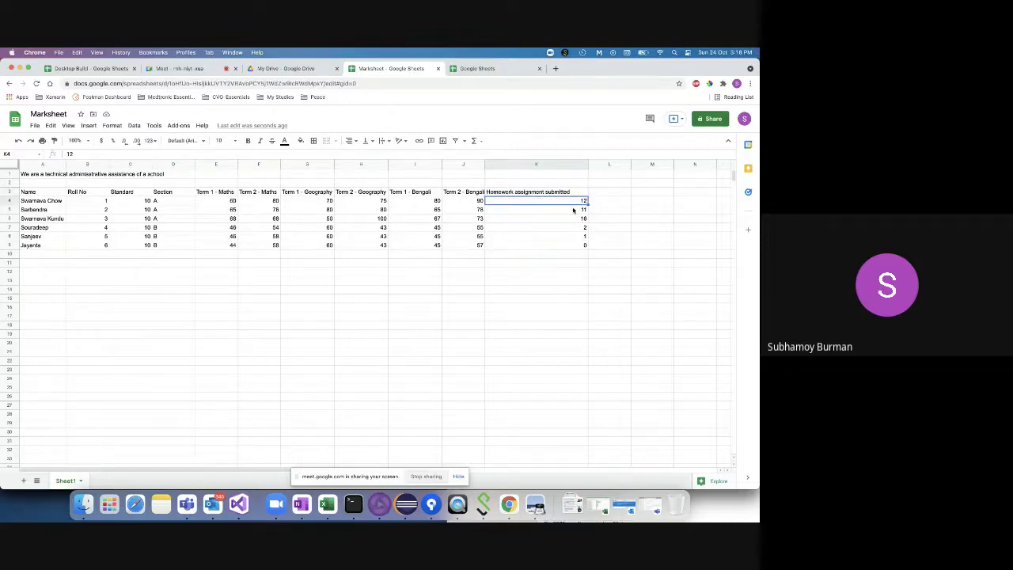
key("Up")
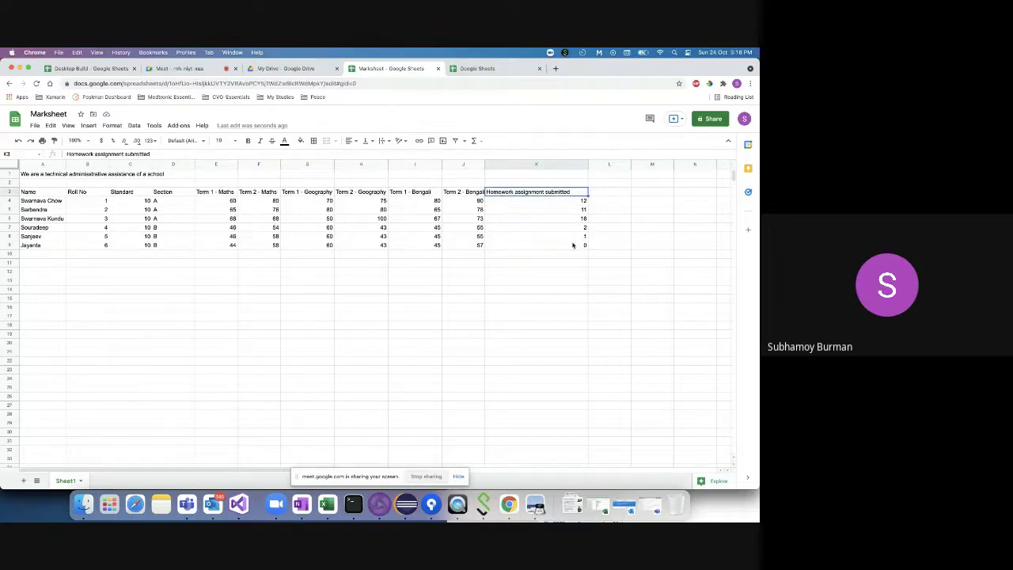
left_click(536, 202)
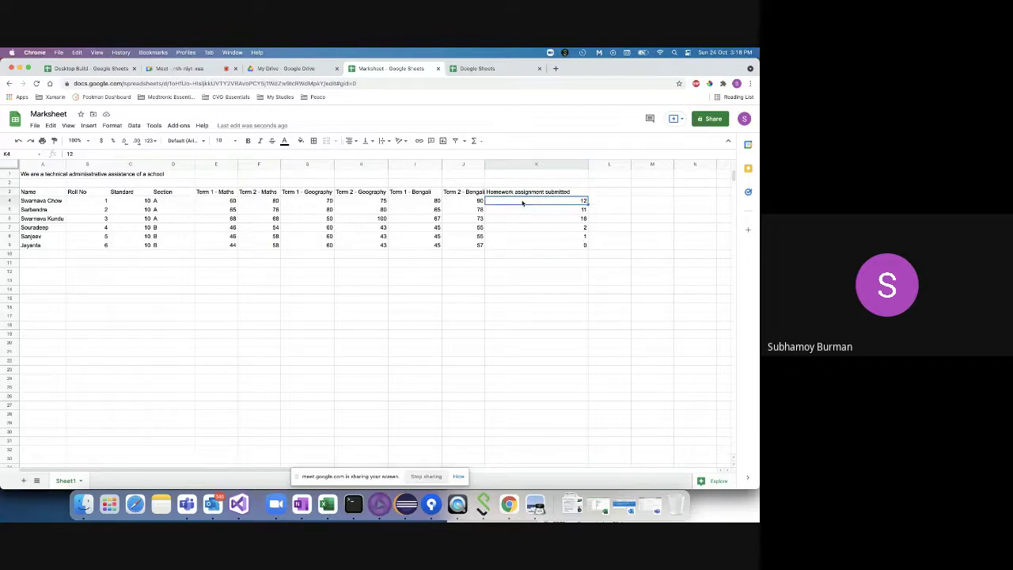
left_click(524, 193)
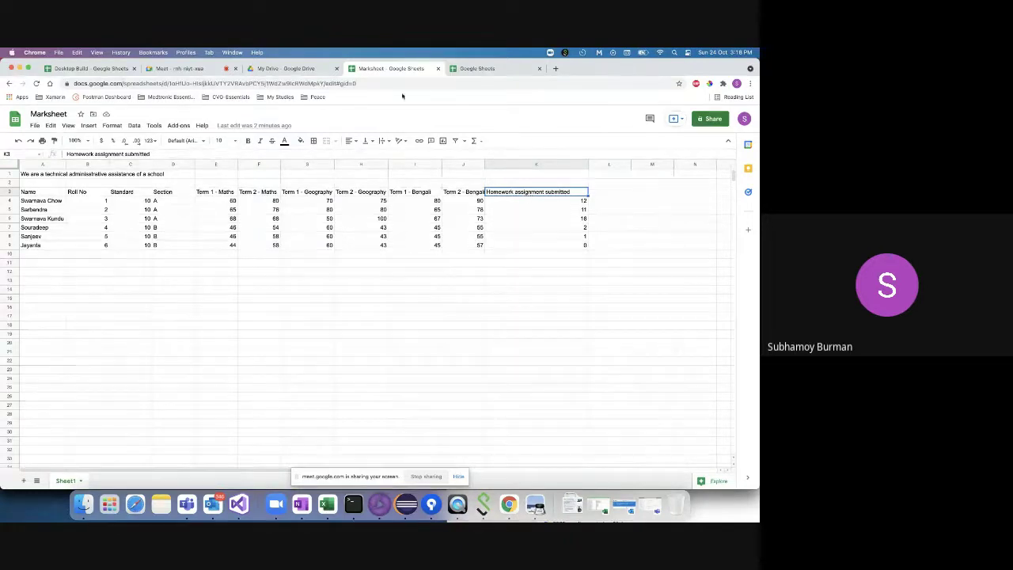
left_click(39, 193)
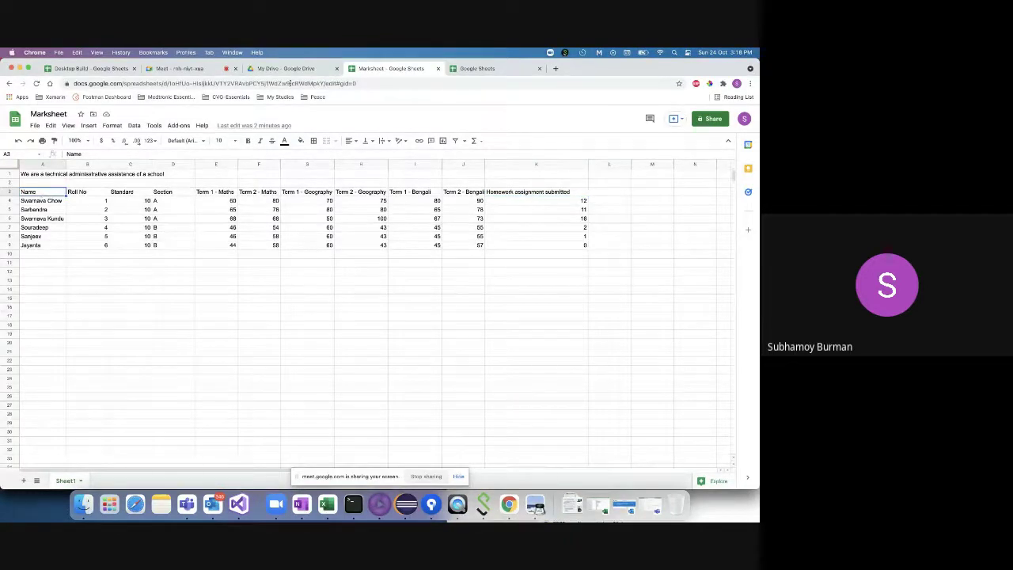
- Post the Marksheet link twice in the Meet in-call chat, restoring the missing 'h' in the second
left_click(198, 70)
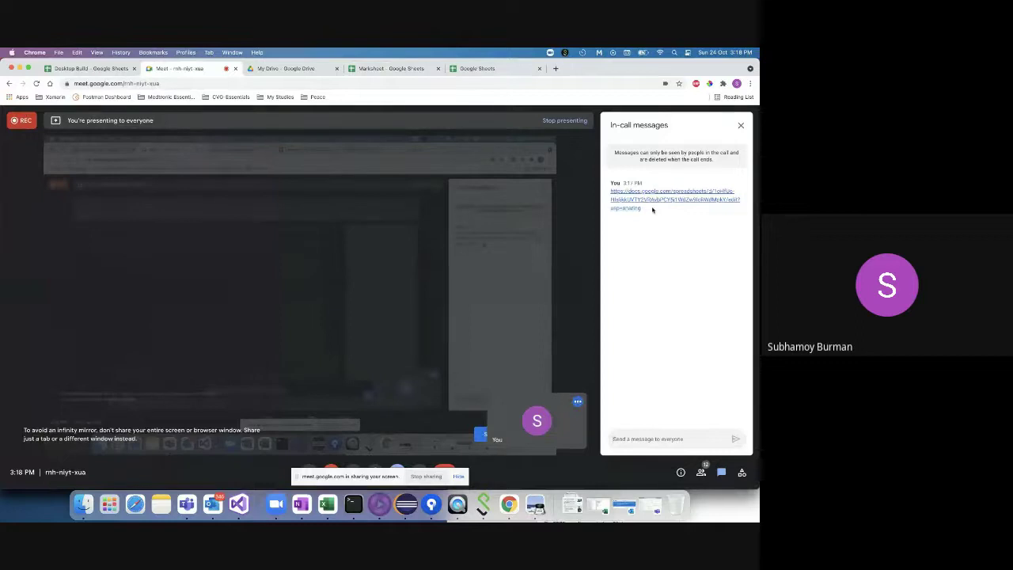
left_click_drag(654, 209, 611, 192)
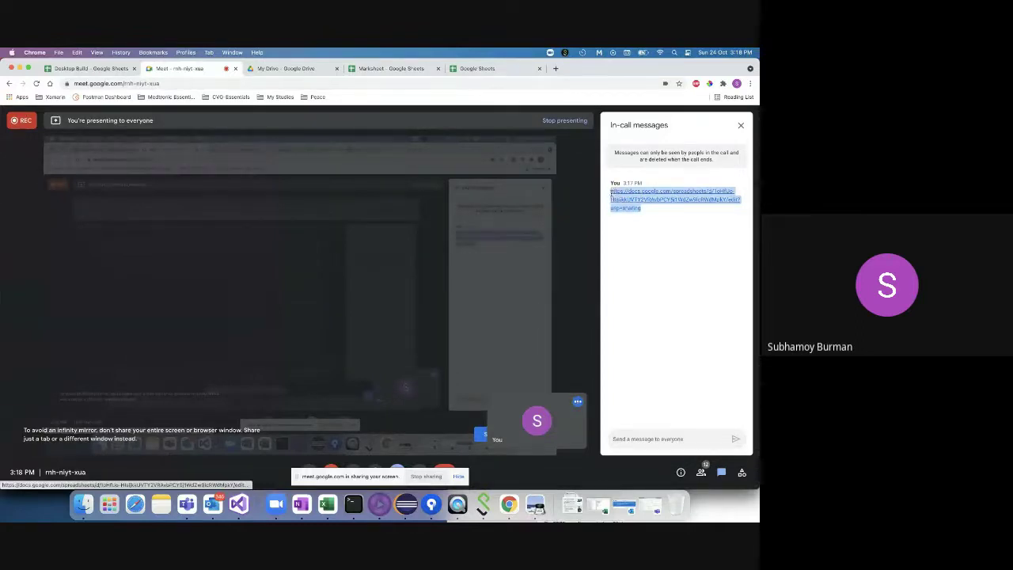
left_click(668, 440)
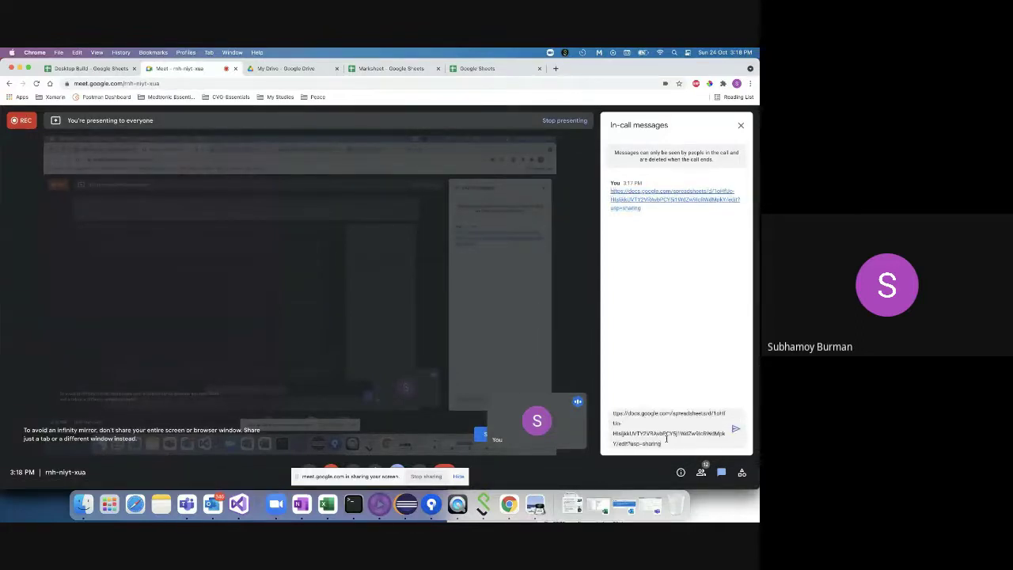
key("Return")
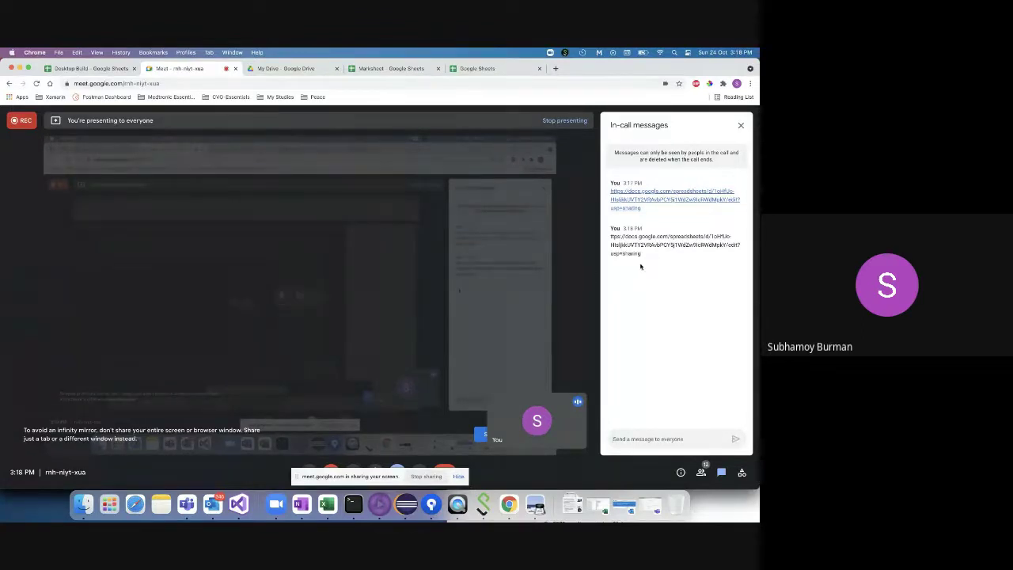
left_click(633, 438)
left_click(613, 413)
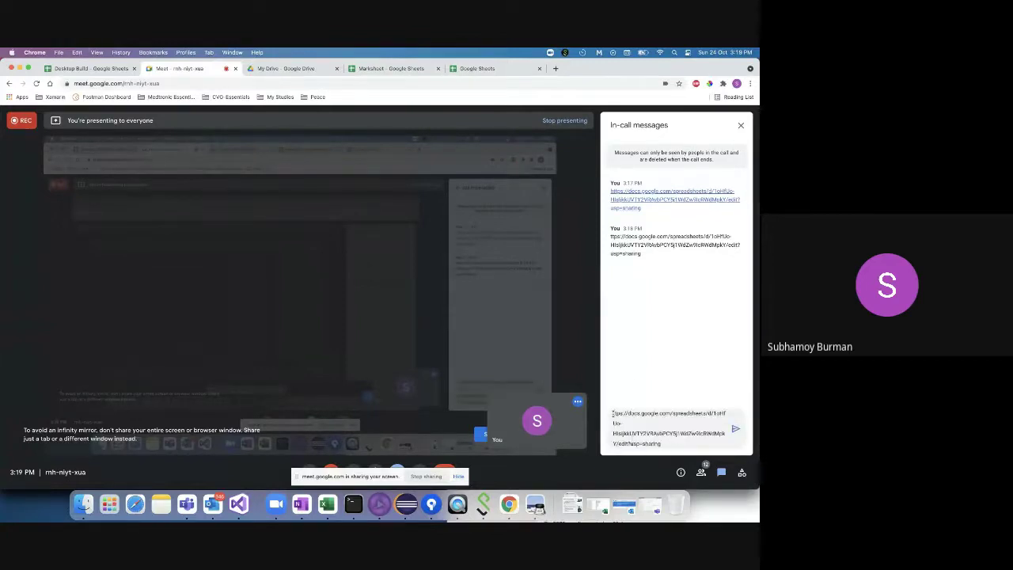
type("h")
key("Return")
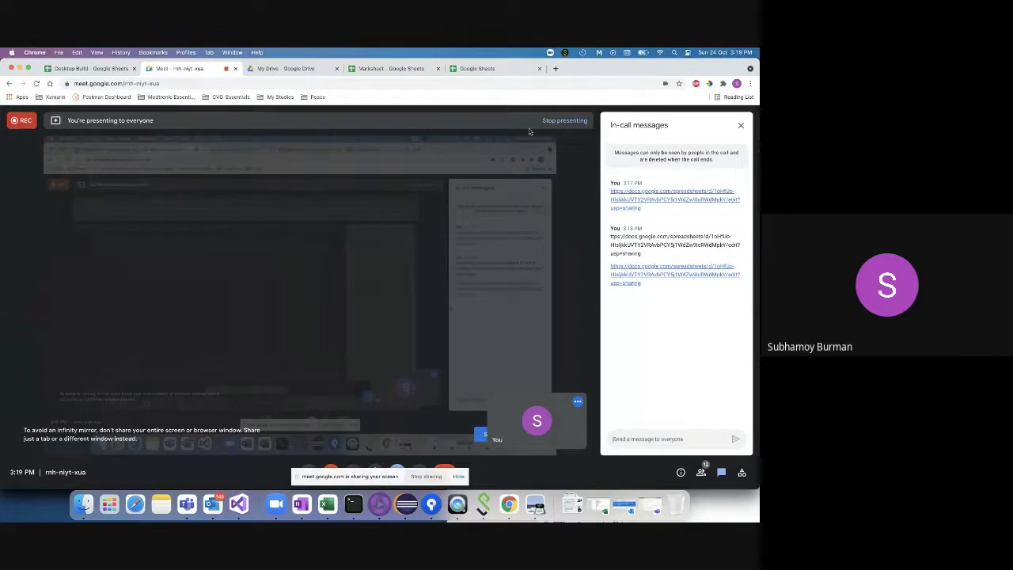
left_click(475, 69)
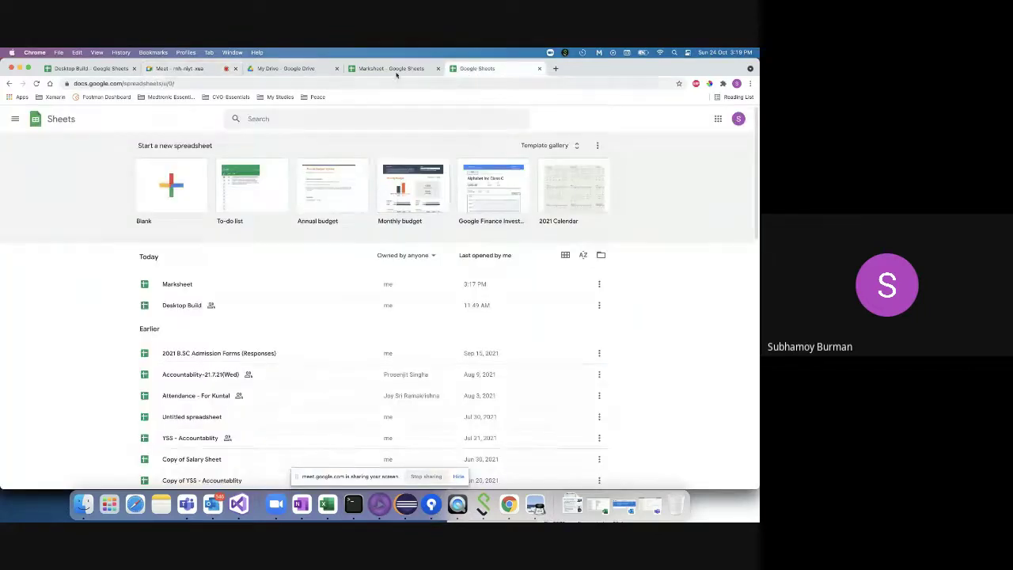
- Open the Marksheet tab and select the homework column K3:K9, then the whole marks table, to review the data
left_click(392, 69)
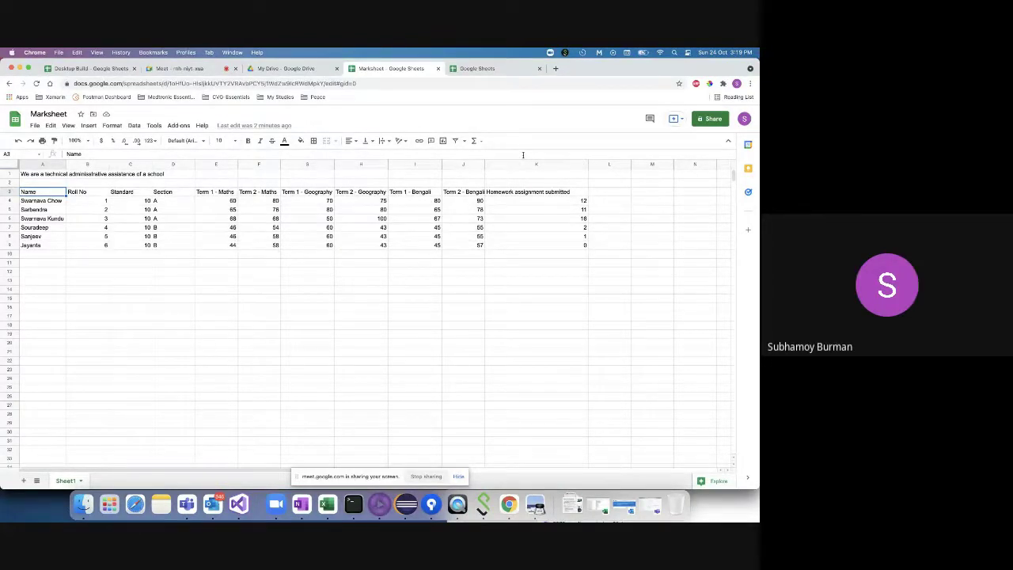
left_click(606, 193)
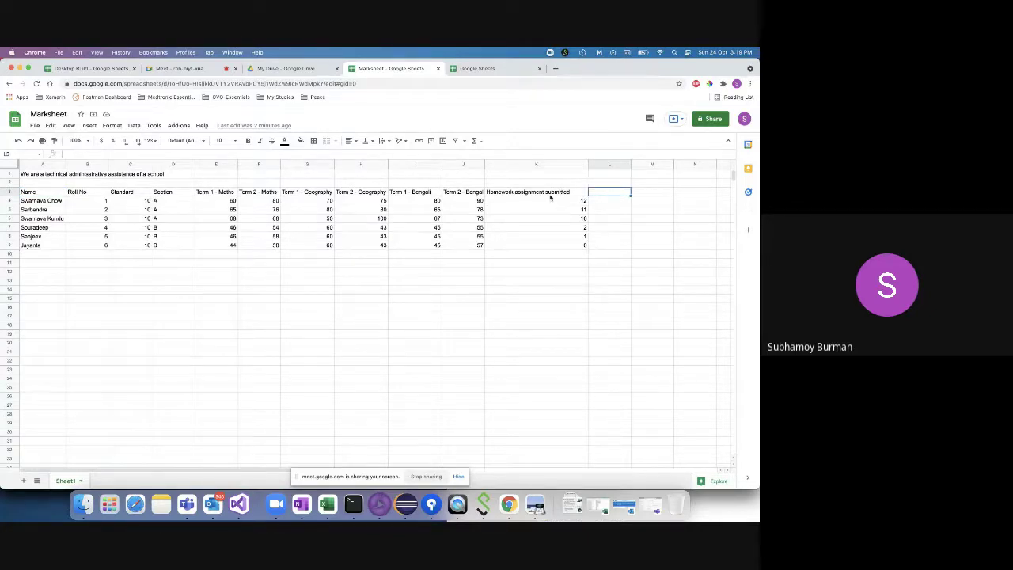
left_click_drag(549, 193, 549, 247)
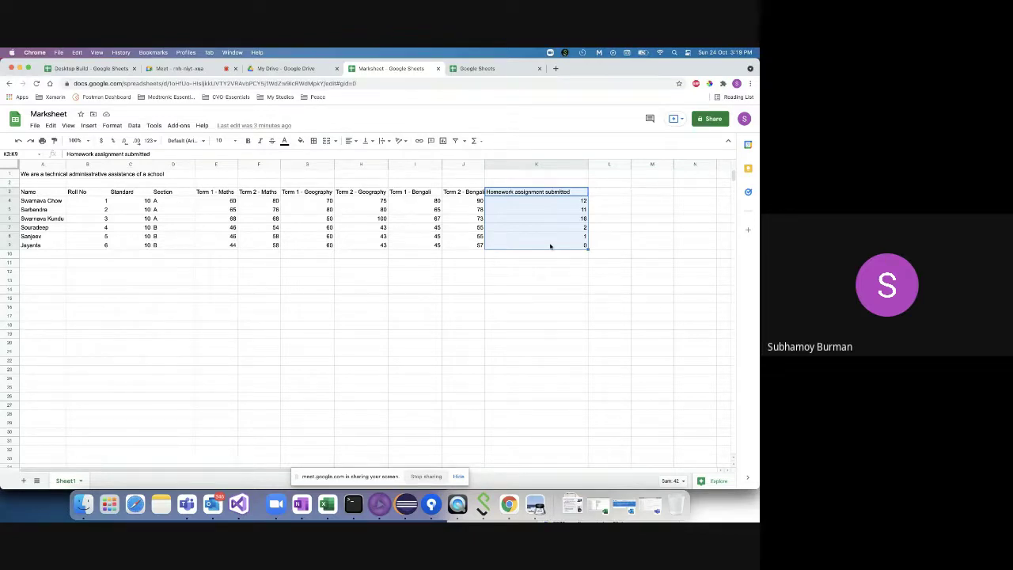
left_click(602, 195)
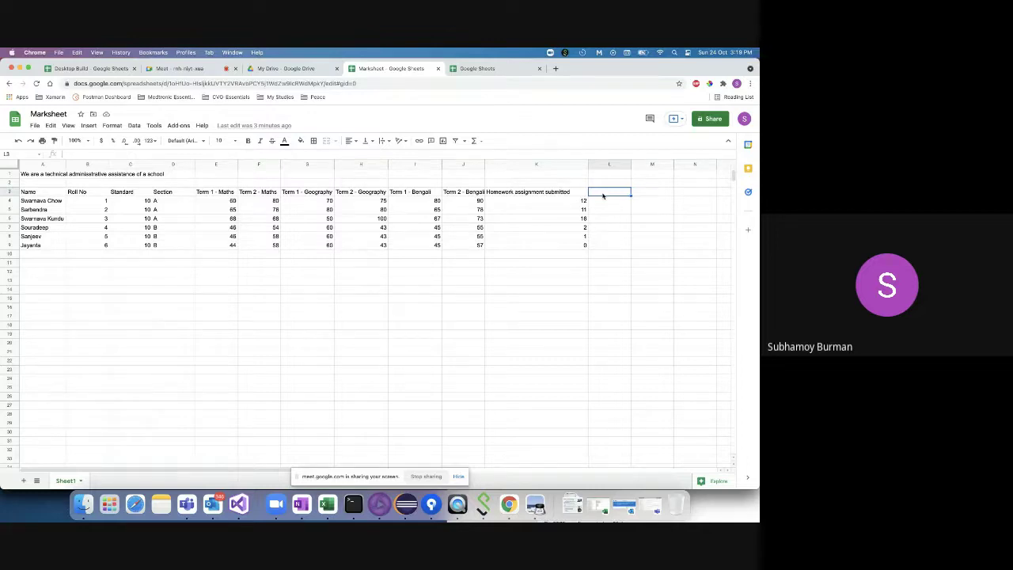
left_click_drag(50, 193, 527, 247)
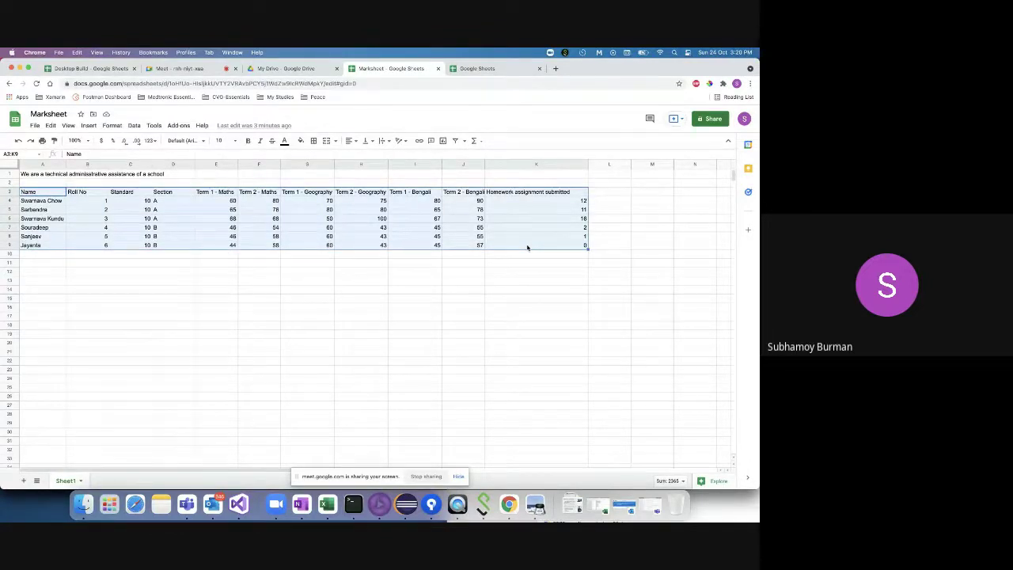
left_click(32, 254)
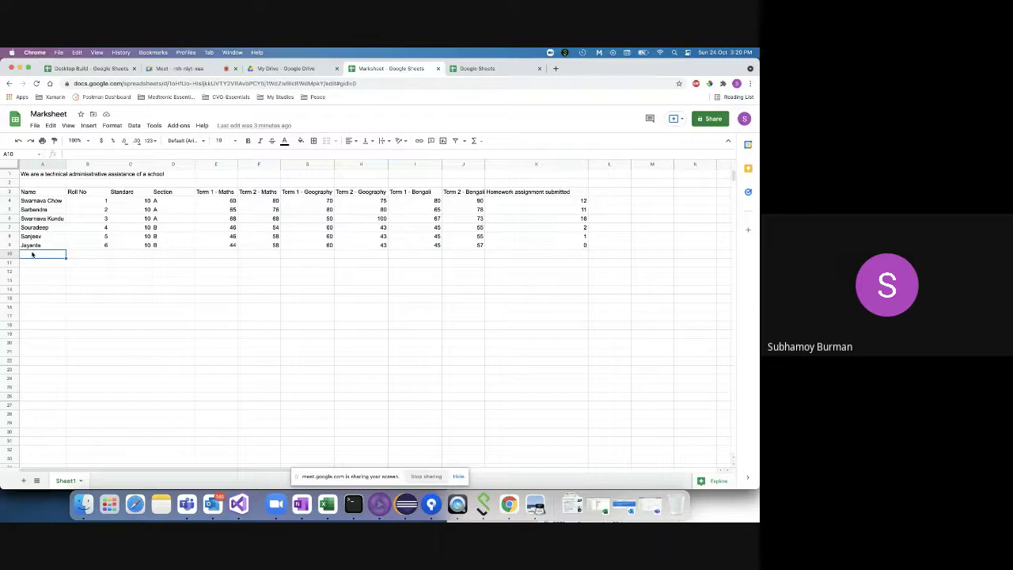
left_click(509, 264)
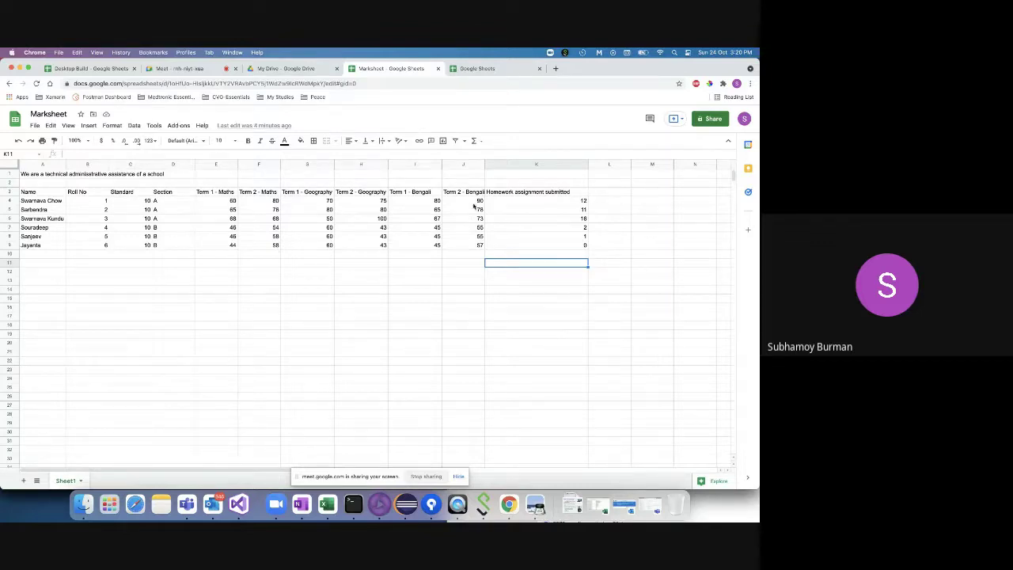
- Enter the label 'Total assignment' in cell F1
double_click(611, 192)
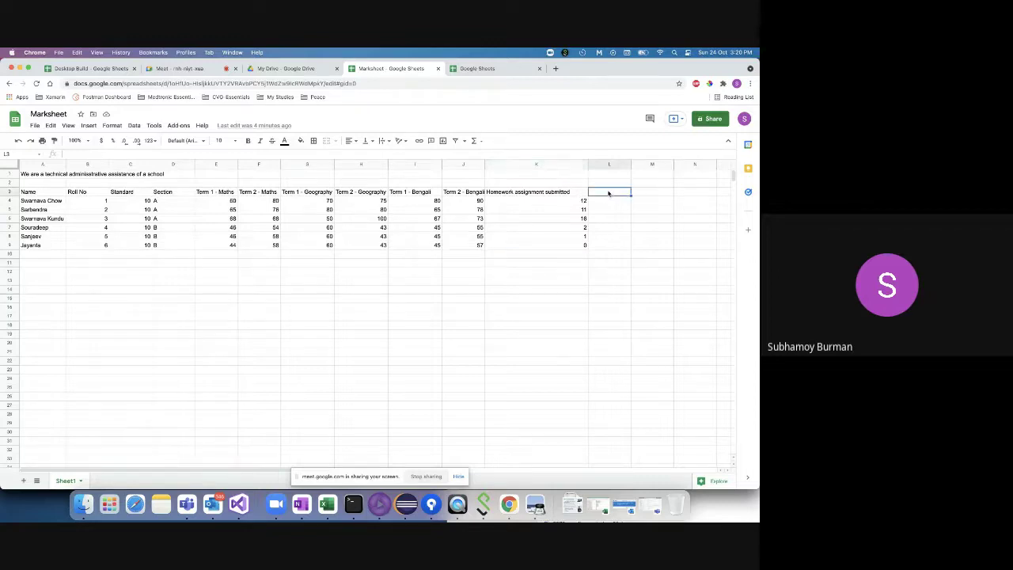
left_click(248, 174)
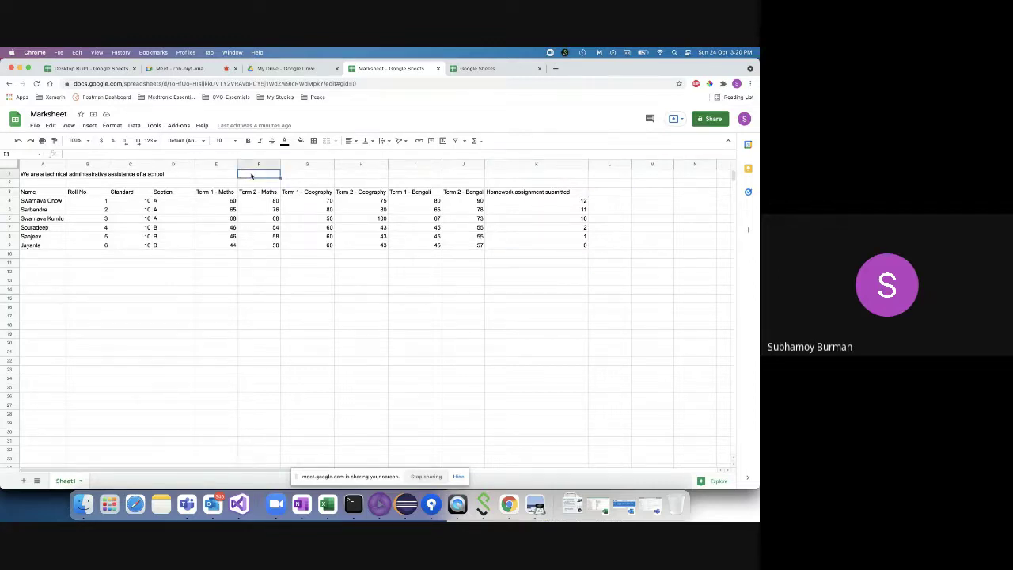
type("Total assignment")
left_click(357, 172)
- Put 15 in G1 and widen column F to fit the label
double_click(303, 173)
type("15")
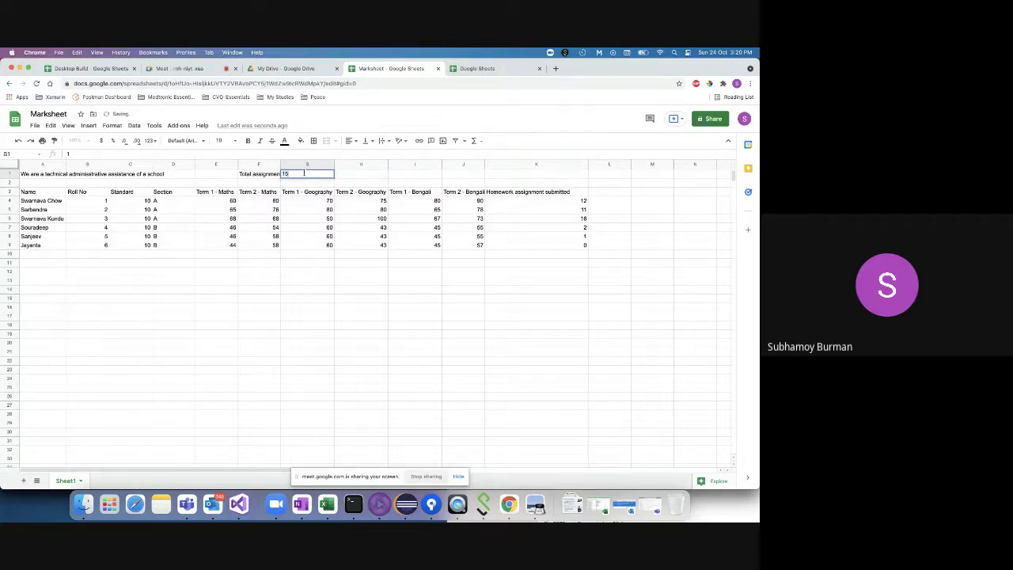
left_click_drag(280, 163, 283, 164)
key("Tab")
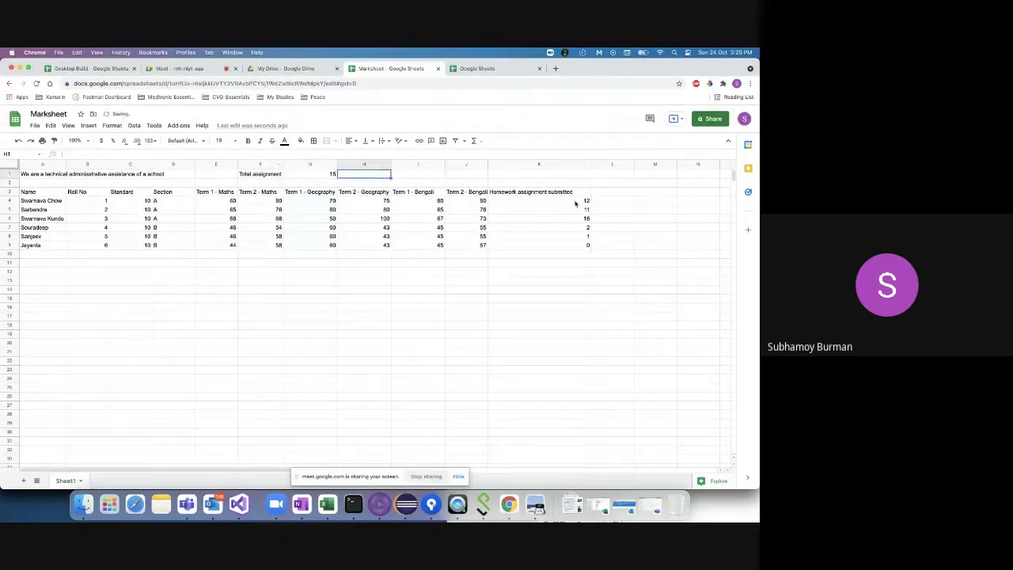
double_click(527, 263)
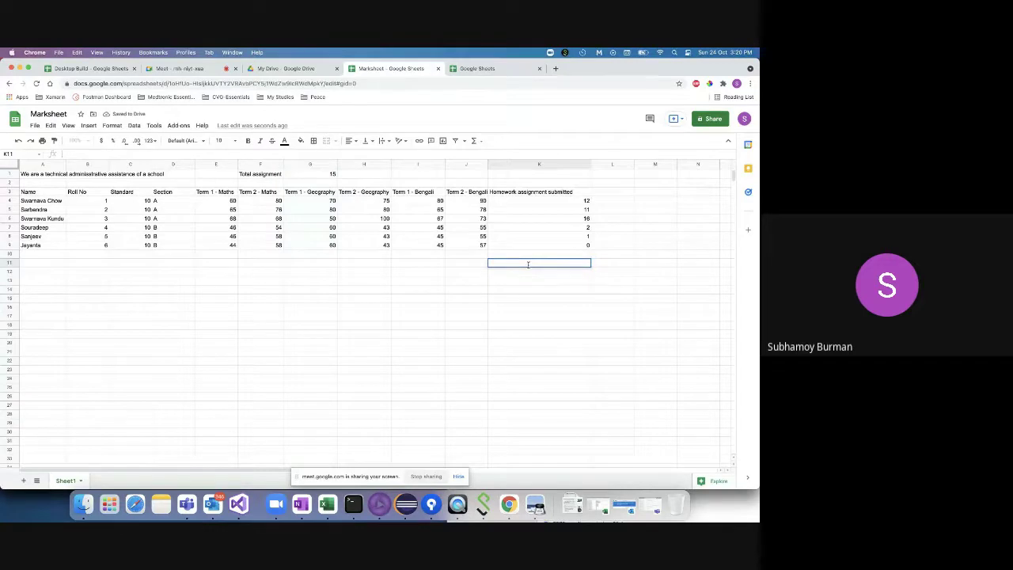
- Try starting a K11 formula with the K4:K9 range, then back out the range
left_click(45, 201)
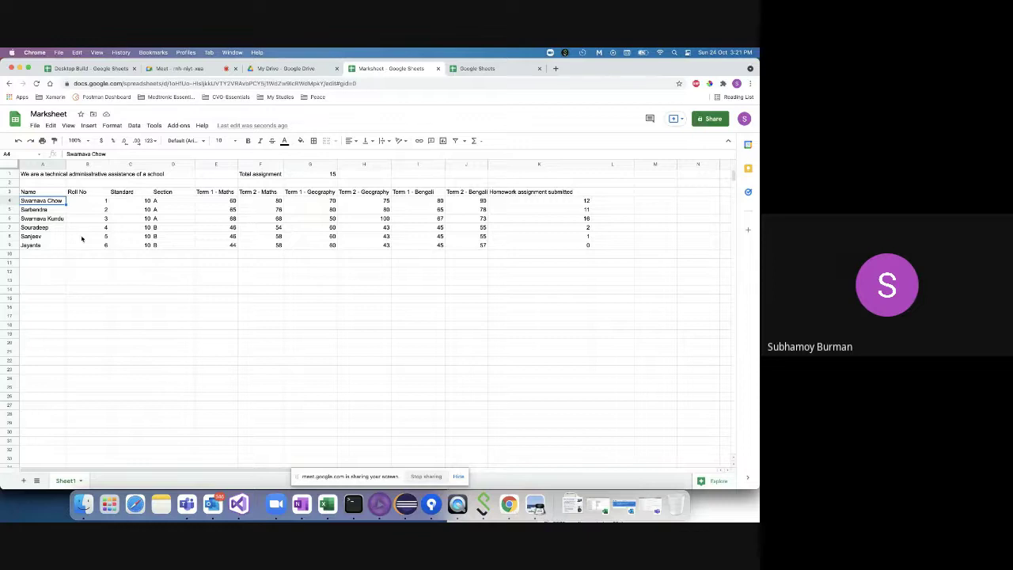
double_click(533, 263)
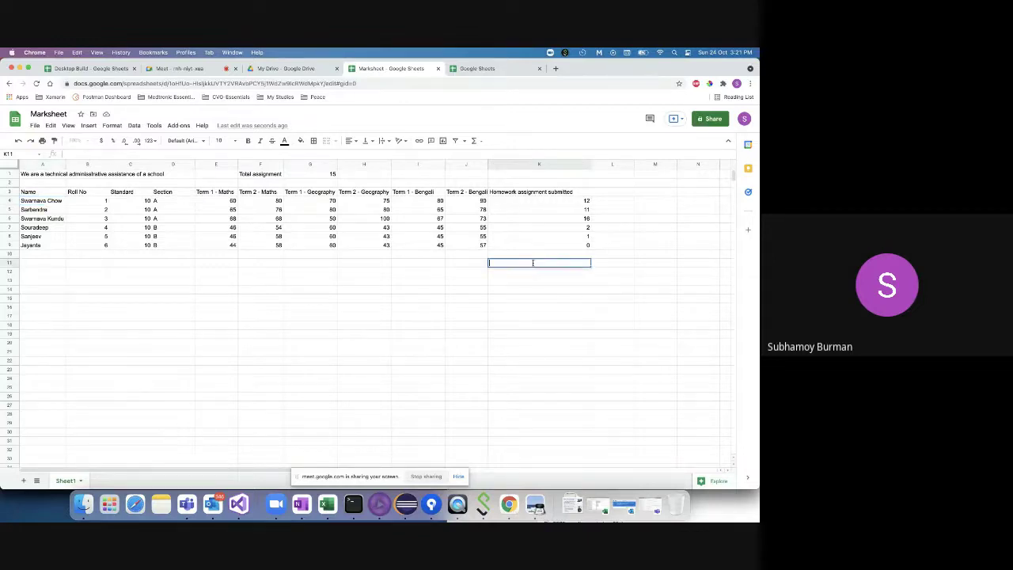
type("=")
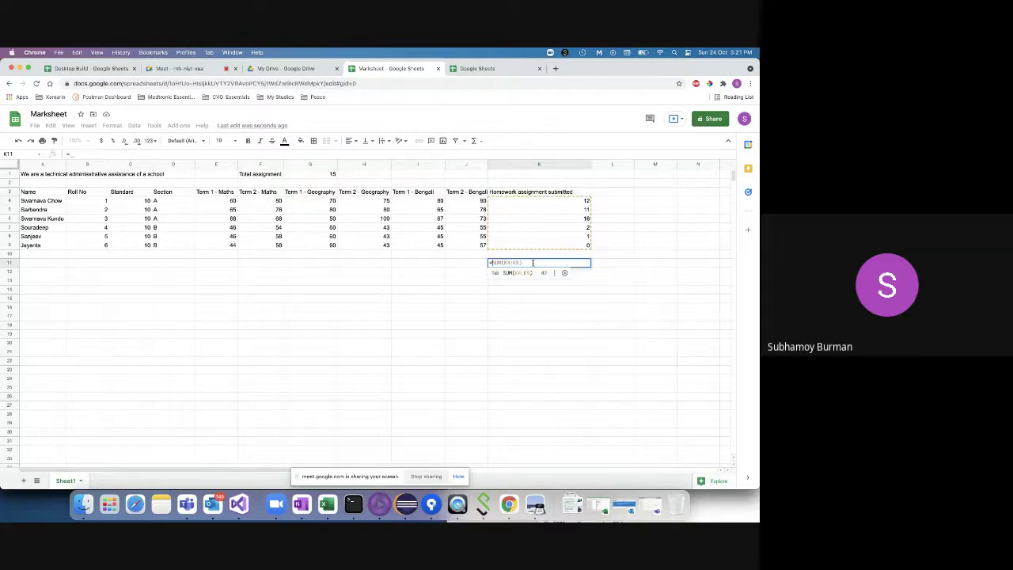
key("BackSpace")
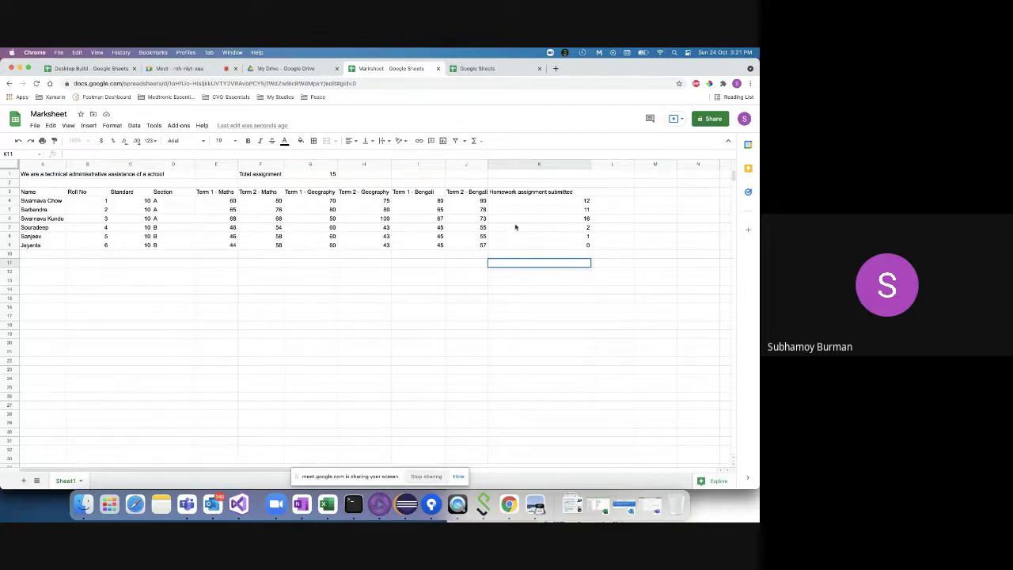
left_click_drag(518, 201, 519, 250)
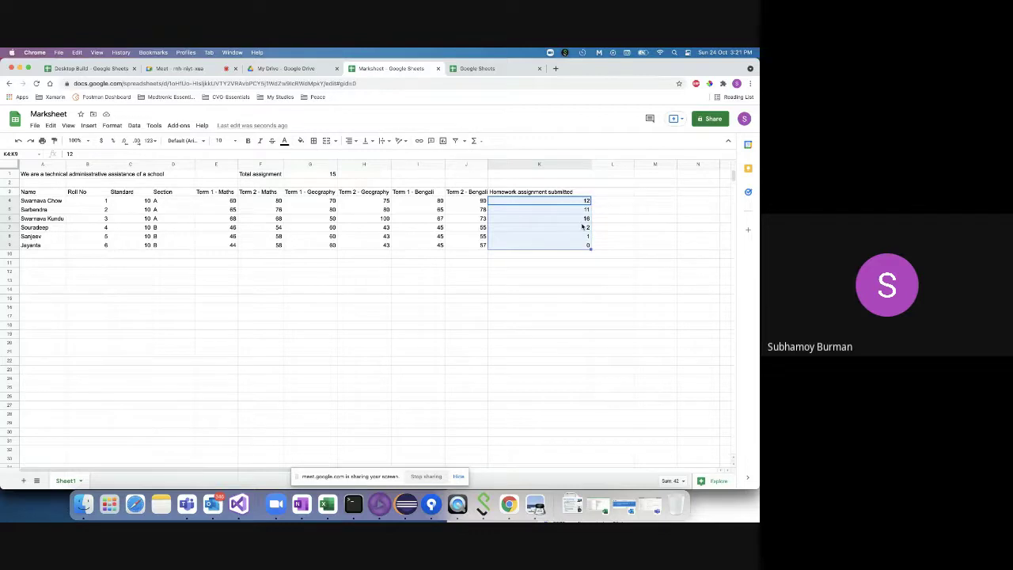
left_click(520, 264)
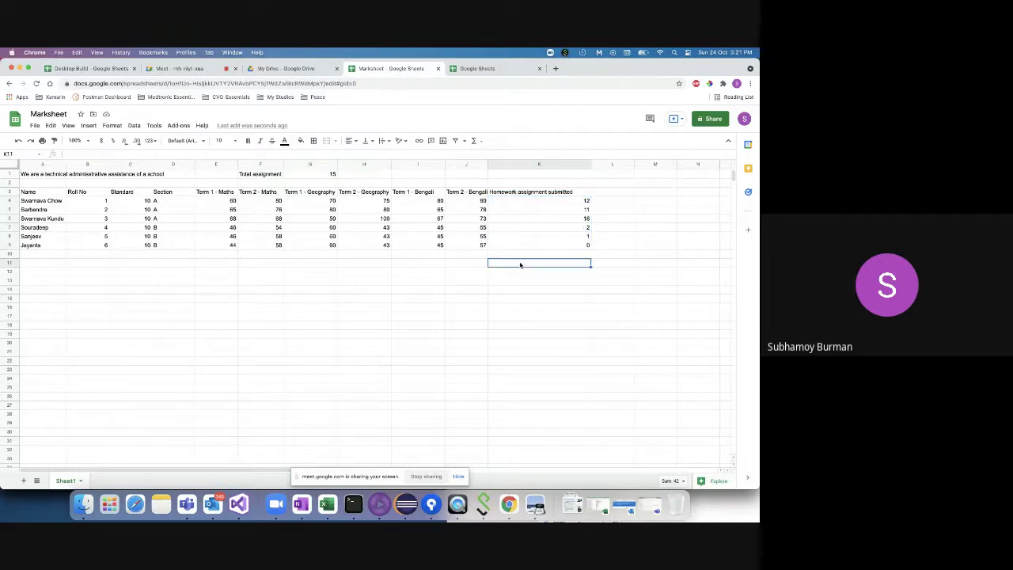
double_click(519, 263)
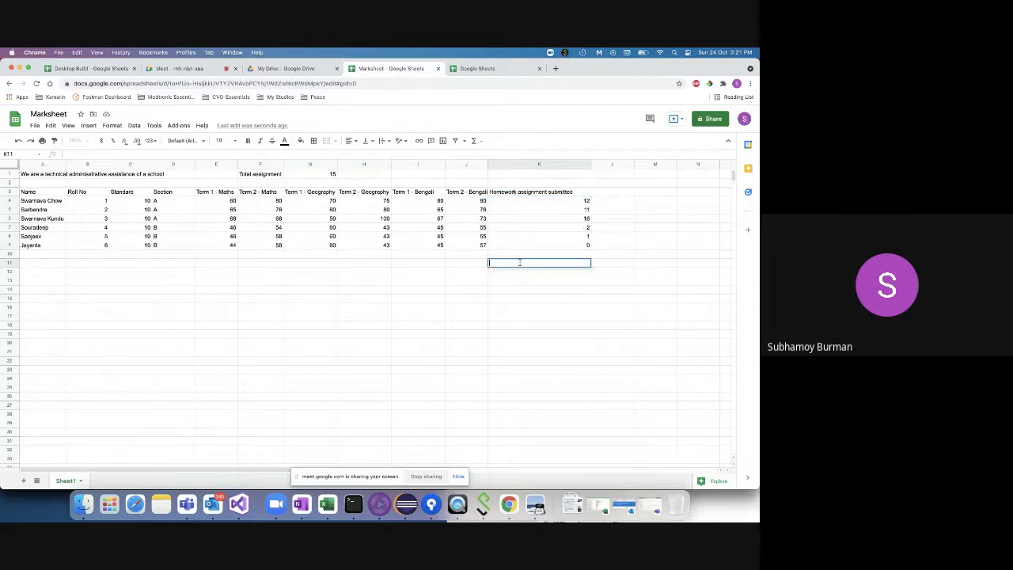
type("=")
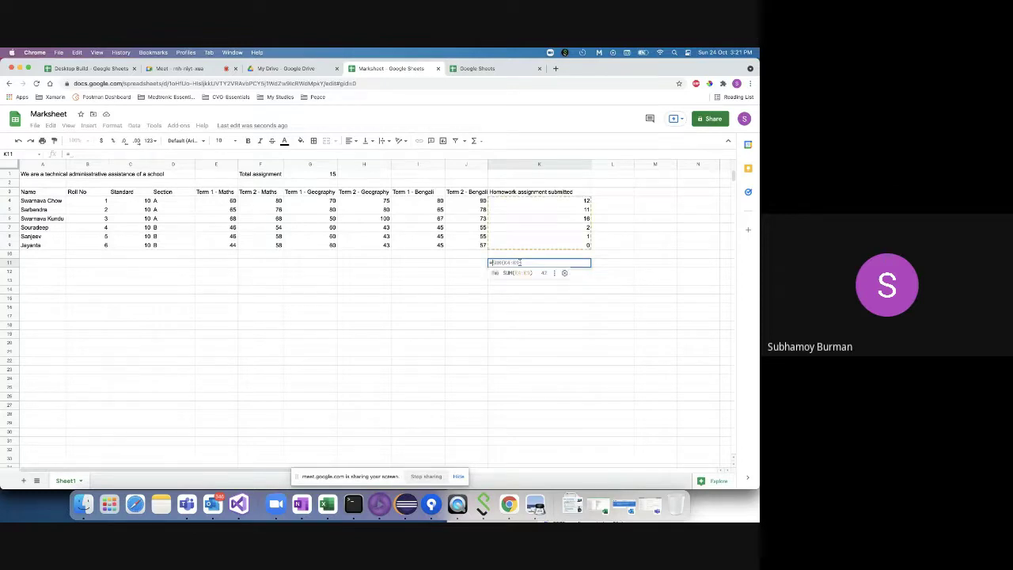
left_click_drag(520, 263, 531, 203)
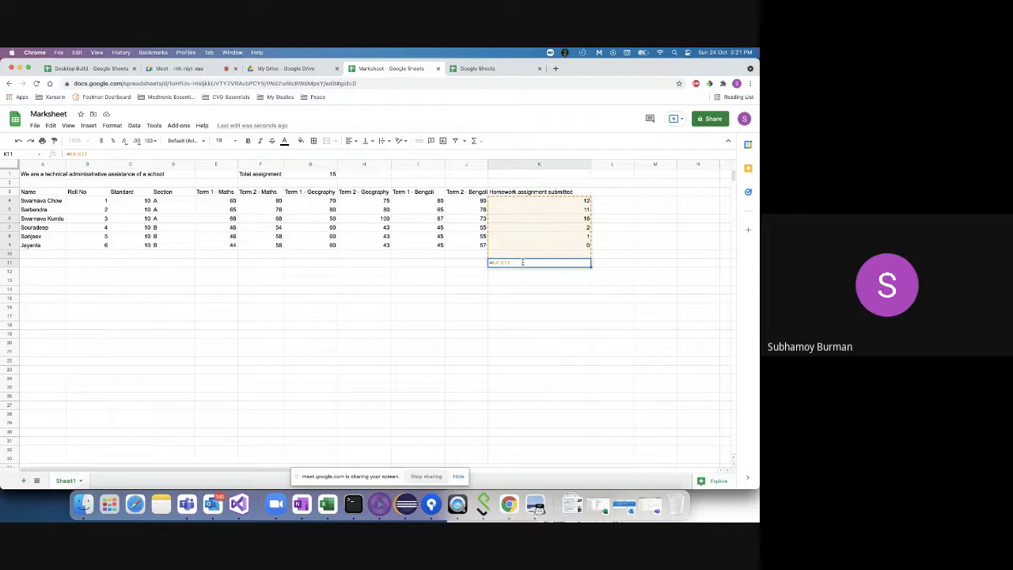
key("BackSpace")
key("BackSpace")
key("BackSpace")
key("BackSpace")
key("BackSpace")
key("BackSpace")
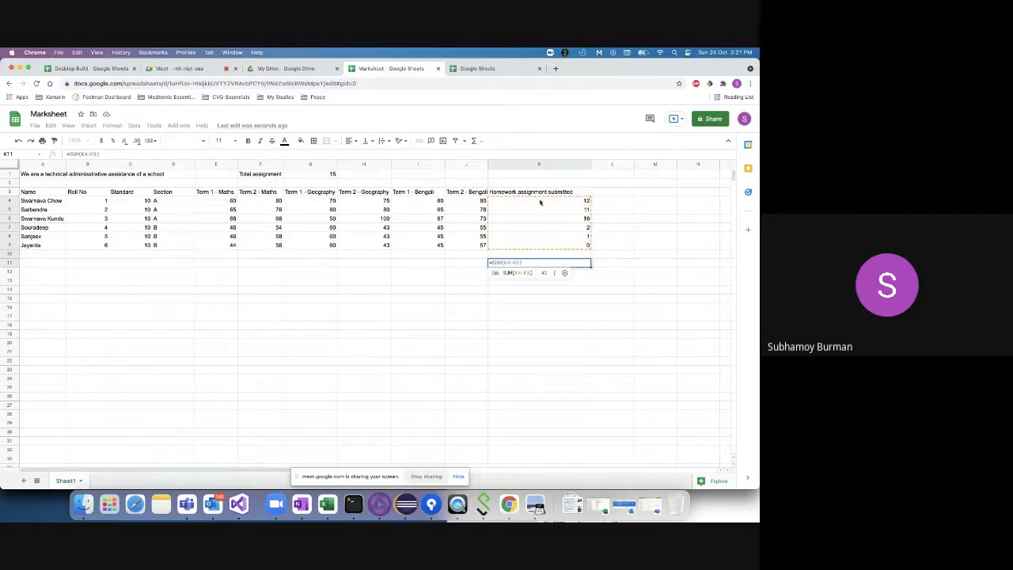
- Build the K11 total from references to K4 through K9 and commit it, showing 42
left_click(525, 203)
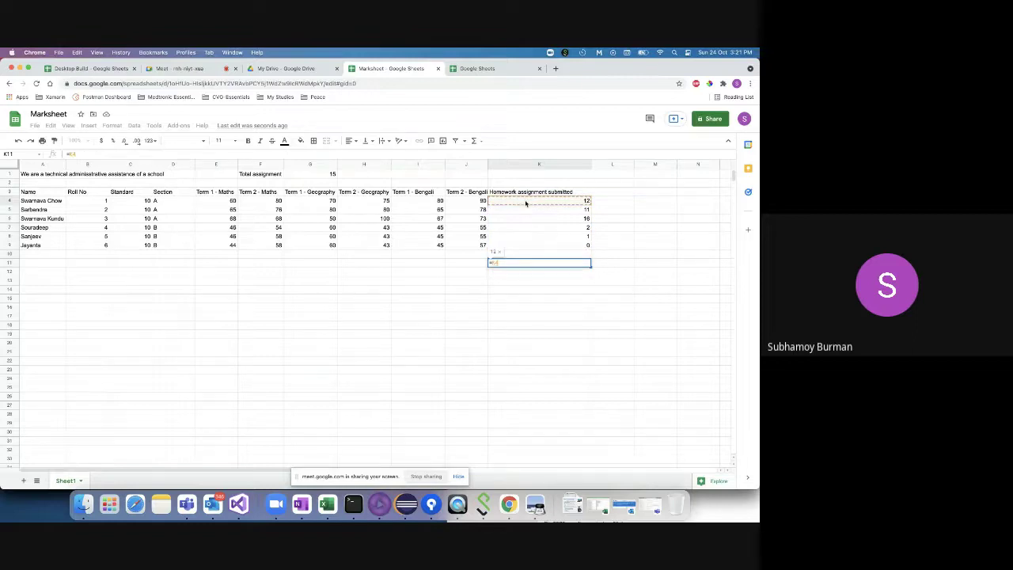
type(":")
left_click(528, 210)
type("+")
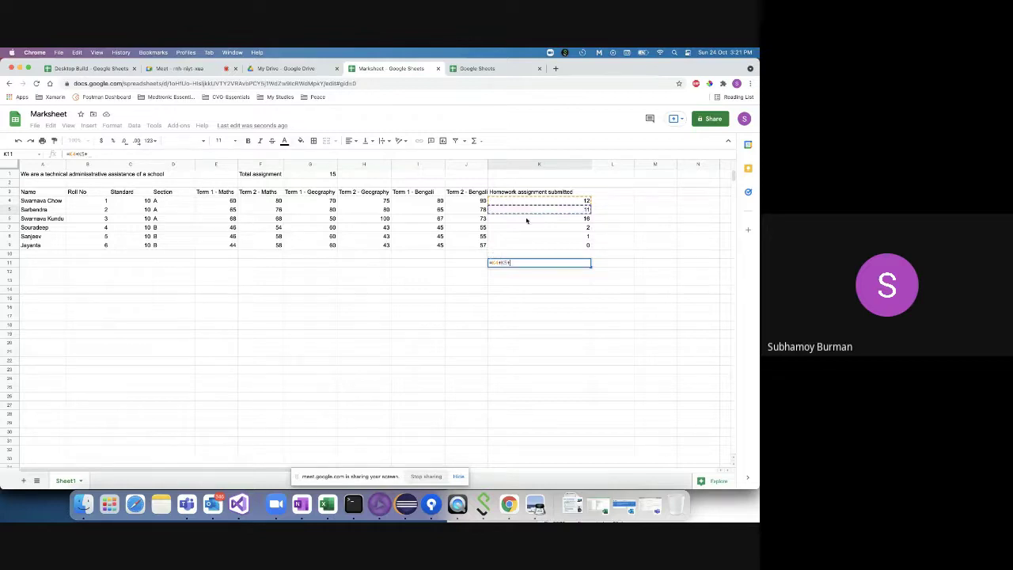
left_click(525, 220)
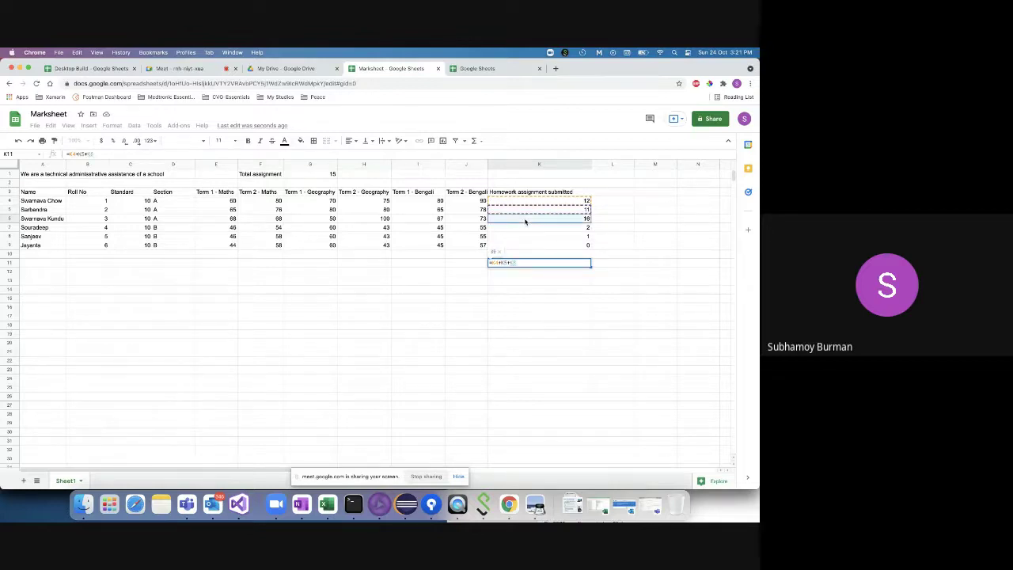
type("+")
left_click(528, 230)
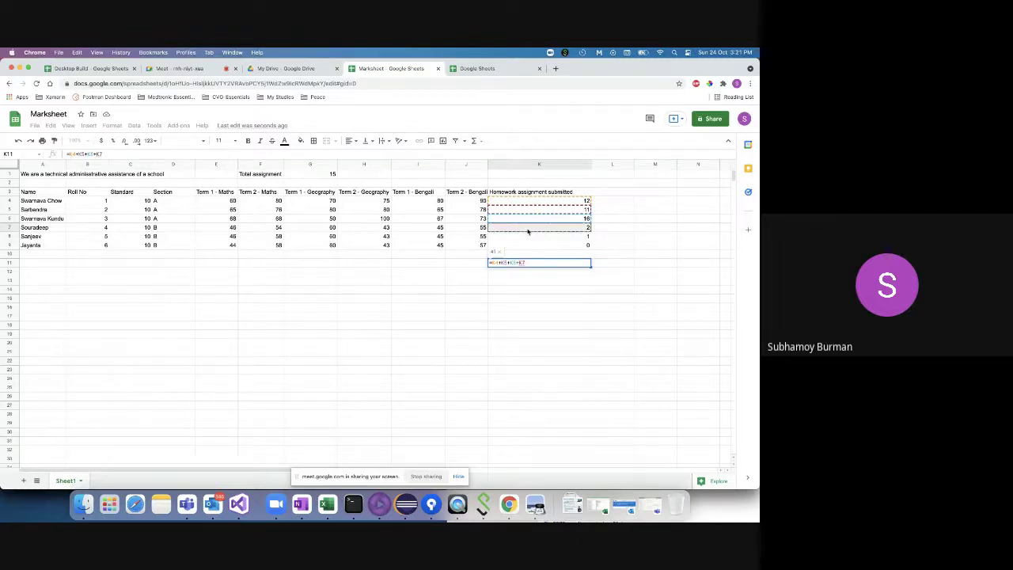
type("+")
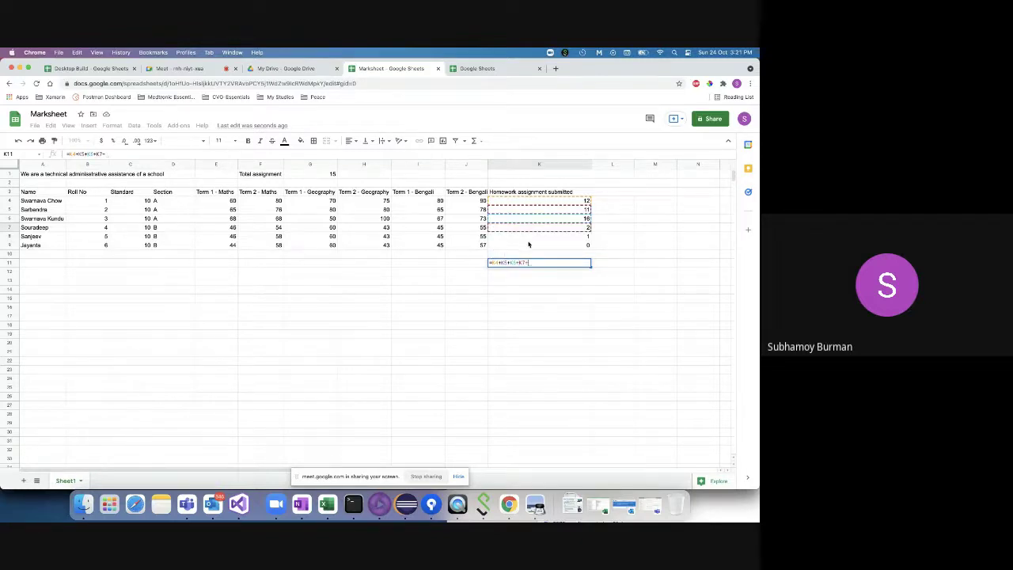
left_click(530, 238)
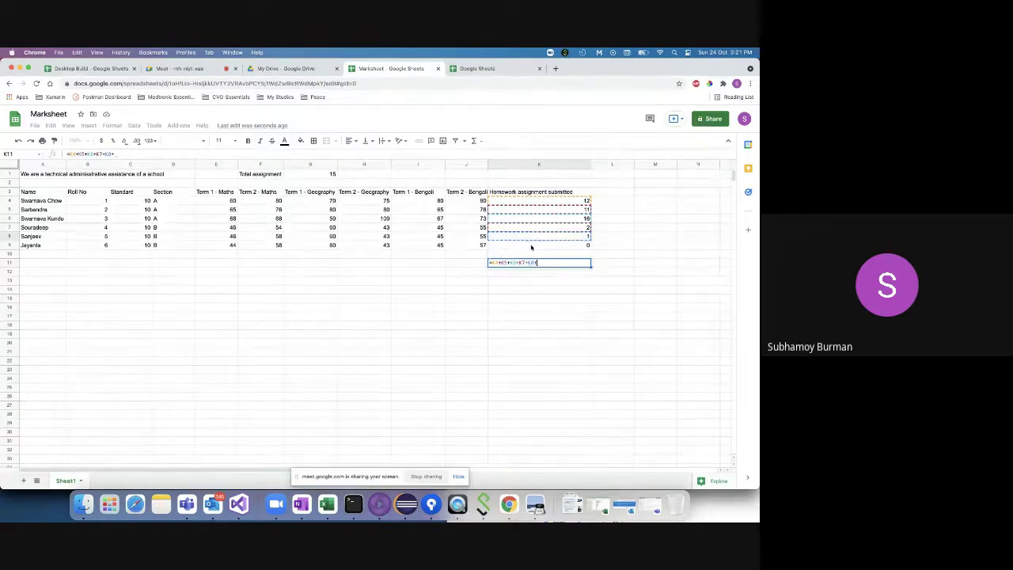
type("+")
left_click(533, 247)
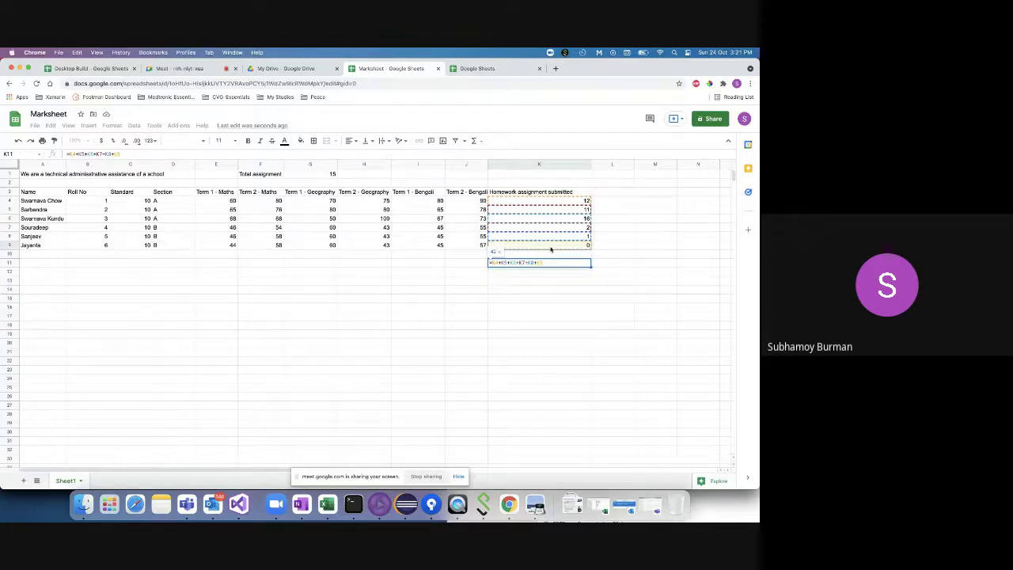
key("Return")
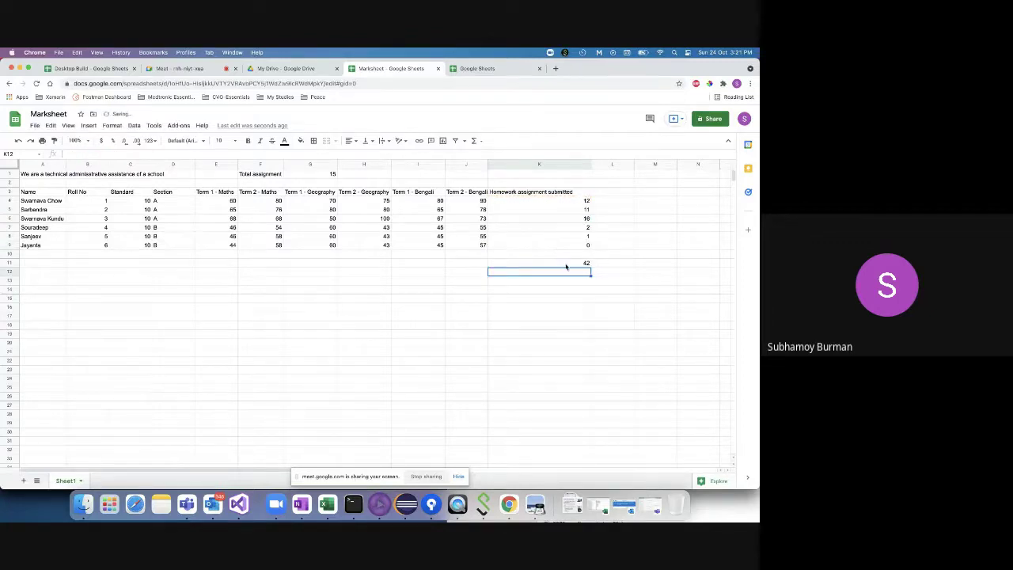
left_click(568, 263)
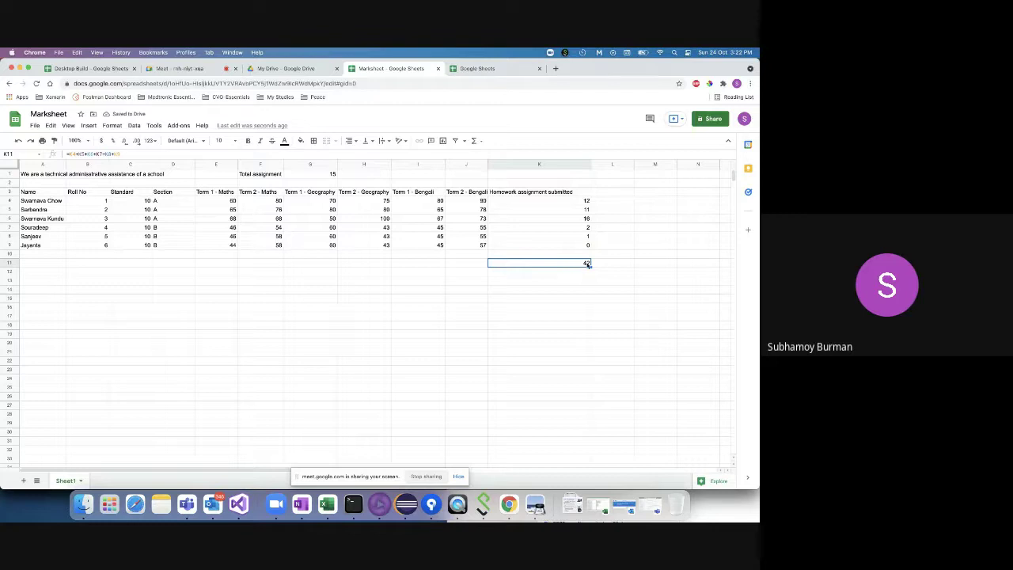
left_click(567, 274)
left_click(561, 263)
left_click_drag(133, 154, 67, 156)
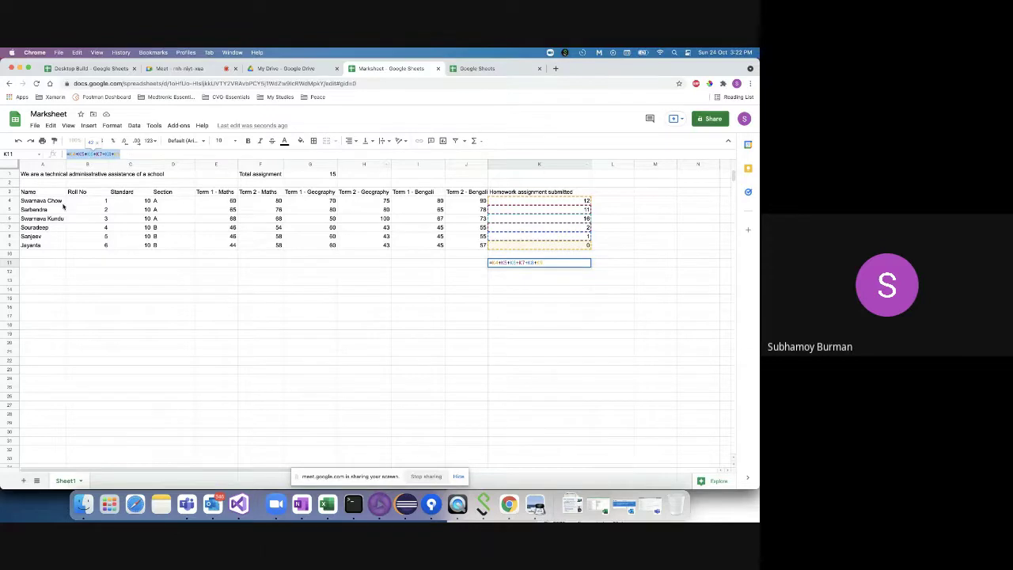
left_click(539, 155)
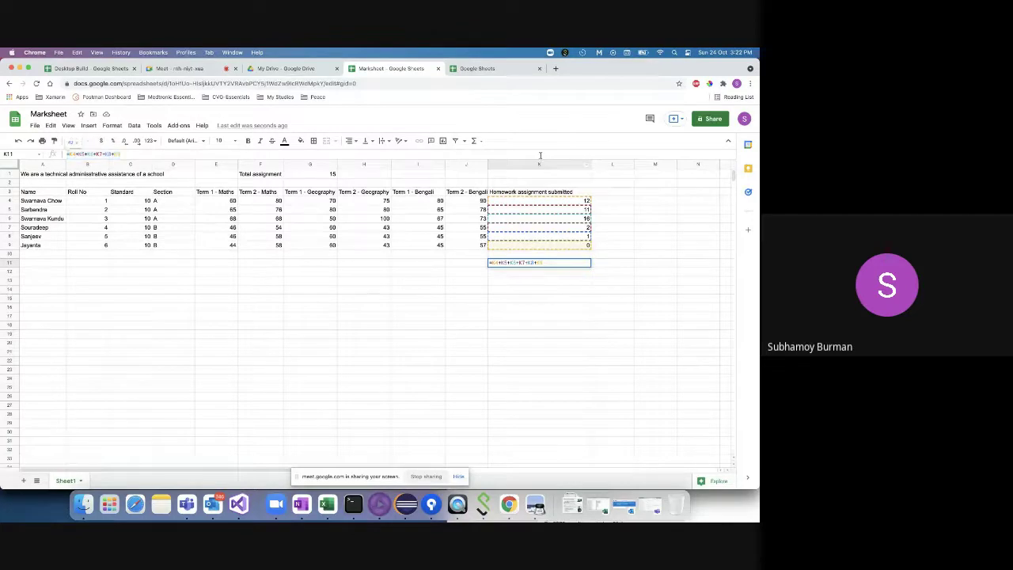
left_click(541, 164)
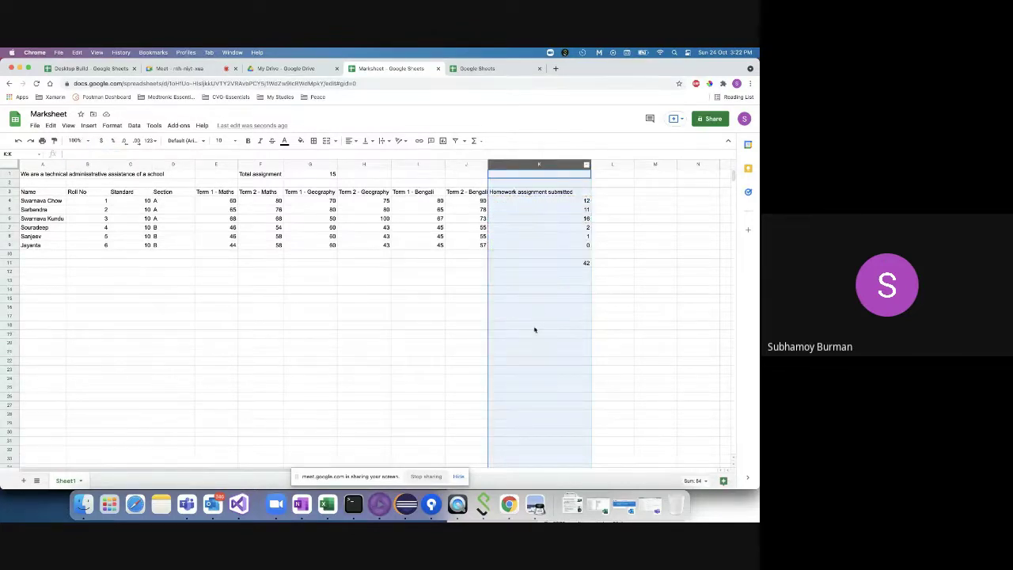
left_click(536, 263)
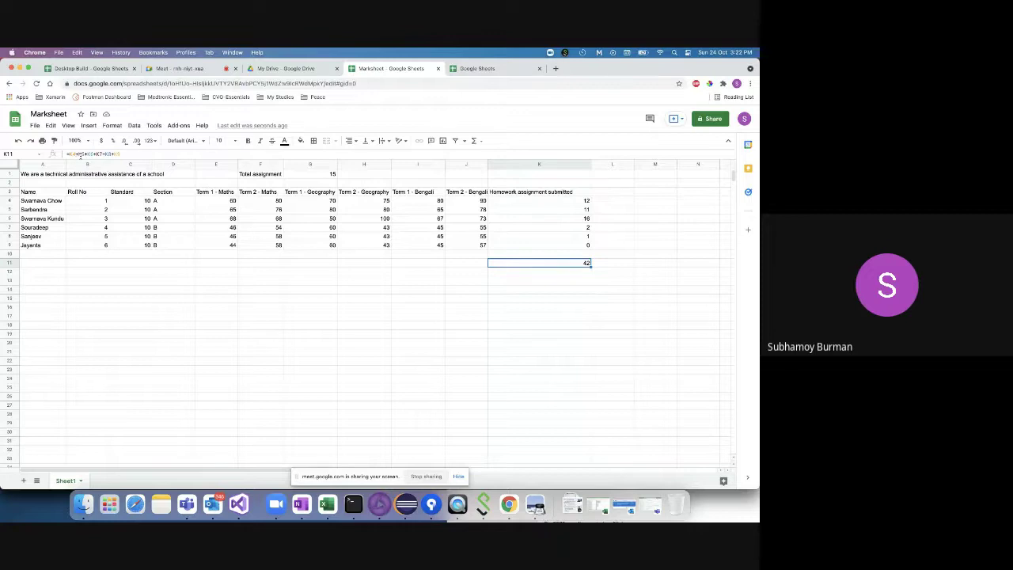
left_click(524, 201)
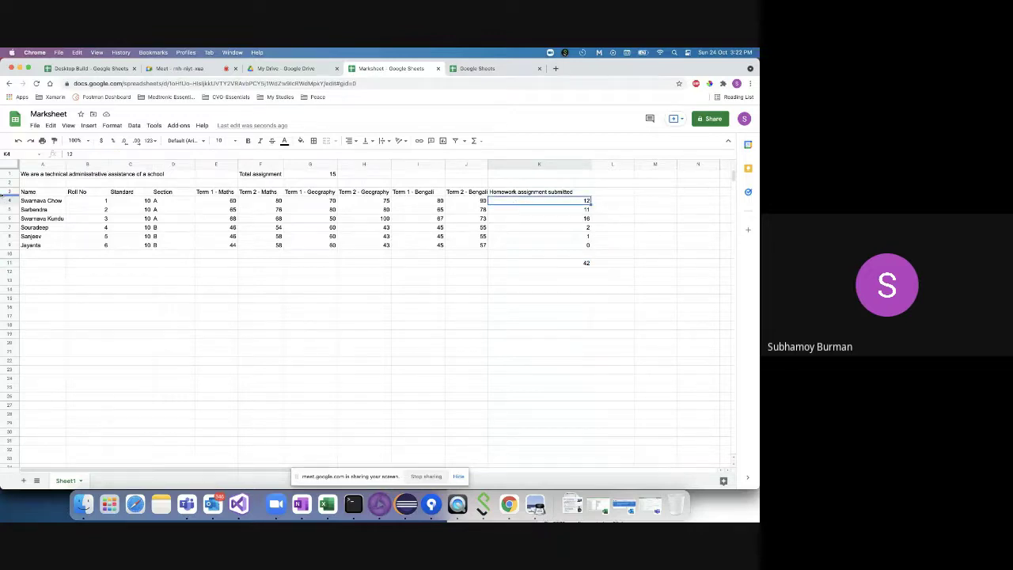
left_click(8, 203)
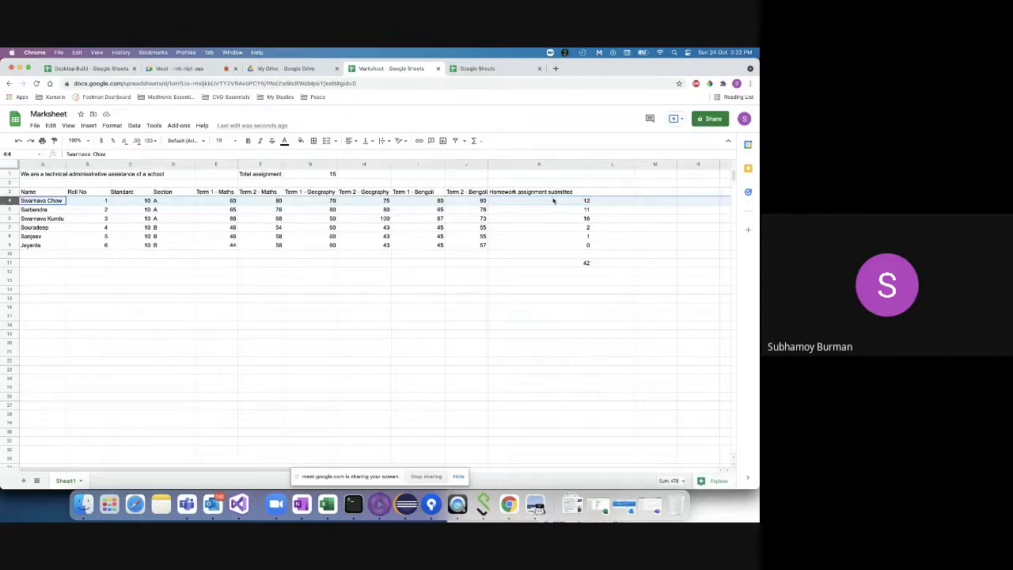
left_click(545, 163)
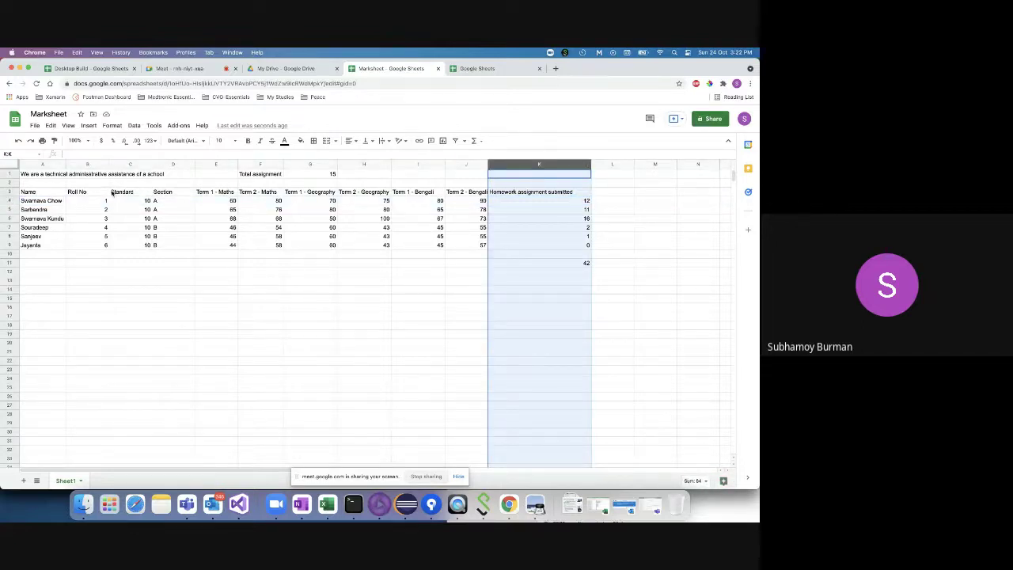
left_click(7, 201)
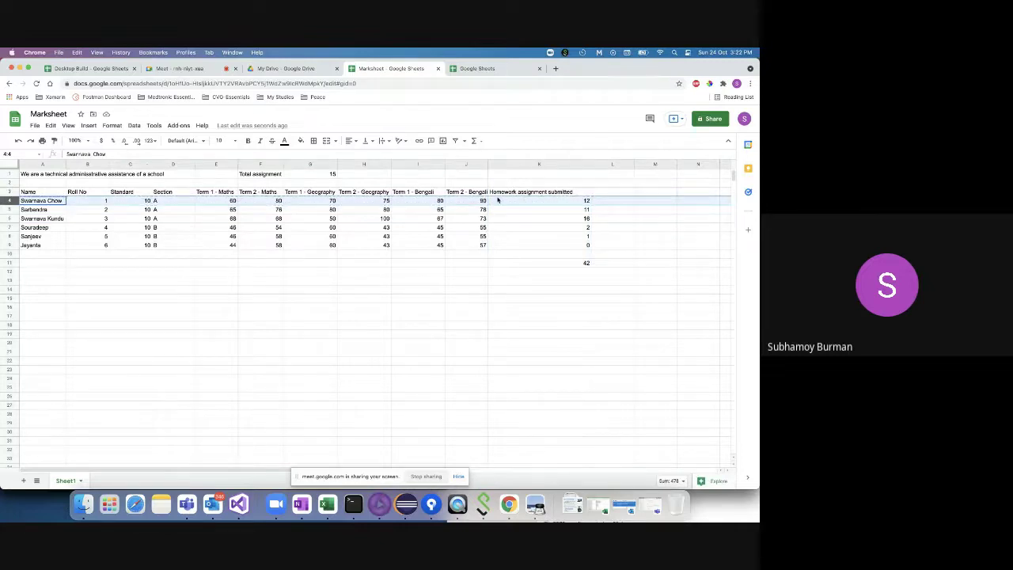
left_click(550, 265)
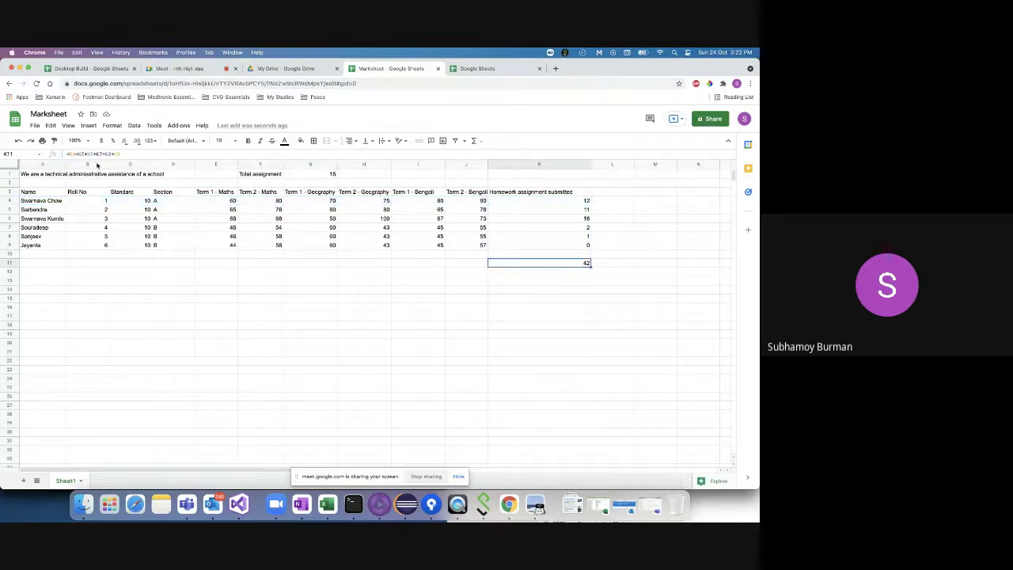
left_click(82, 154)
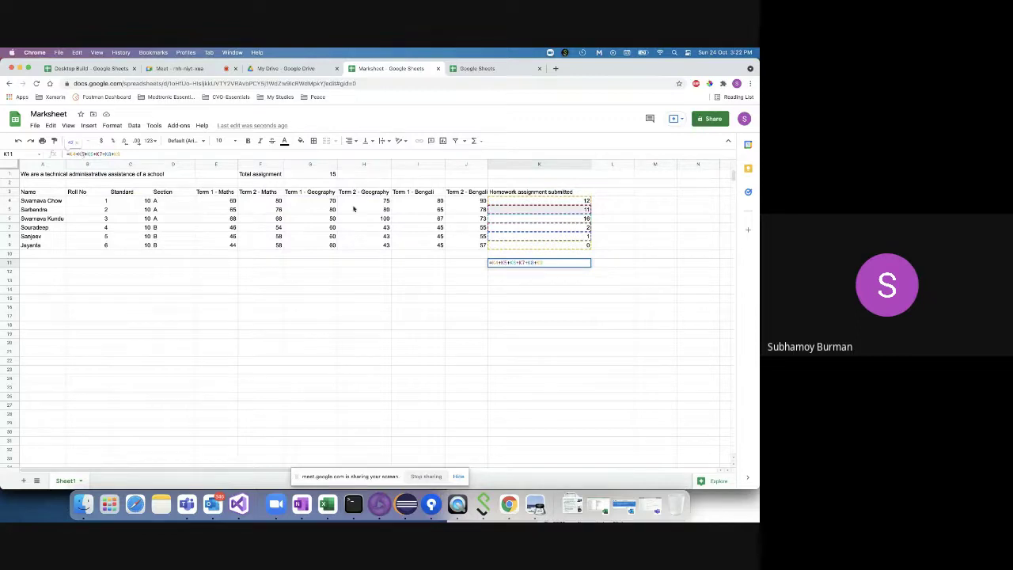
left_click(546, 164)
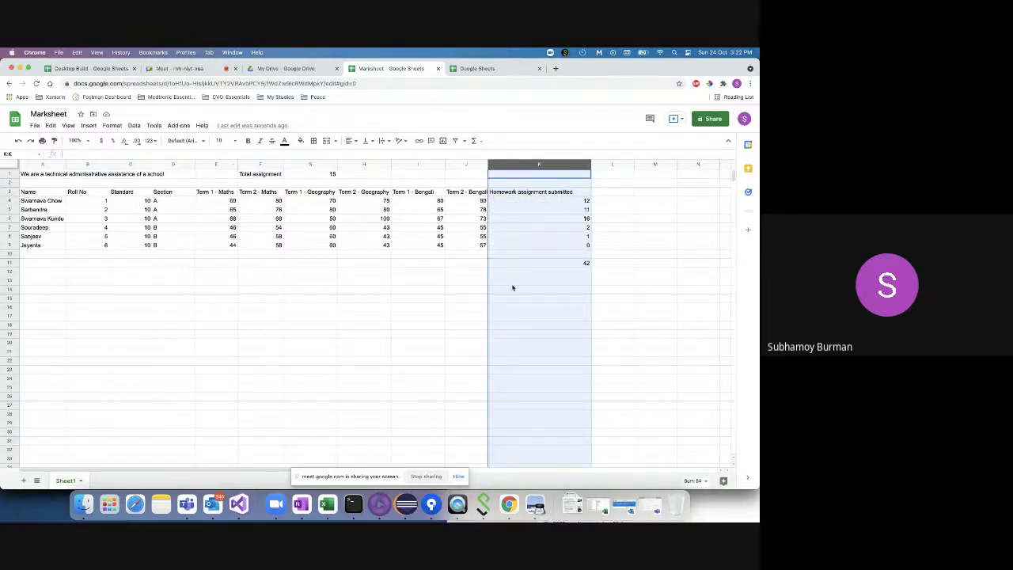
left_click(554, 263)
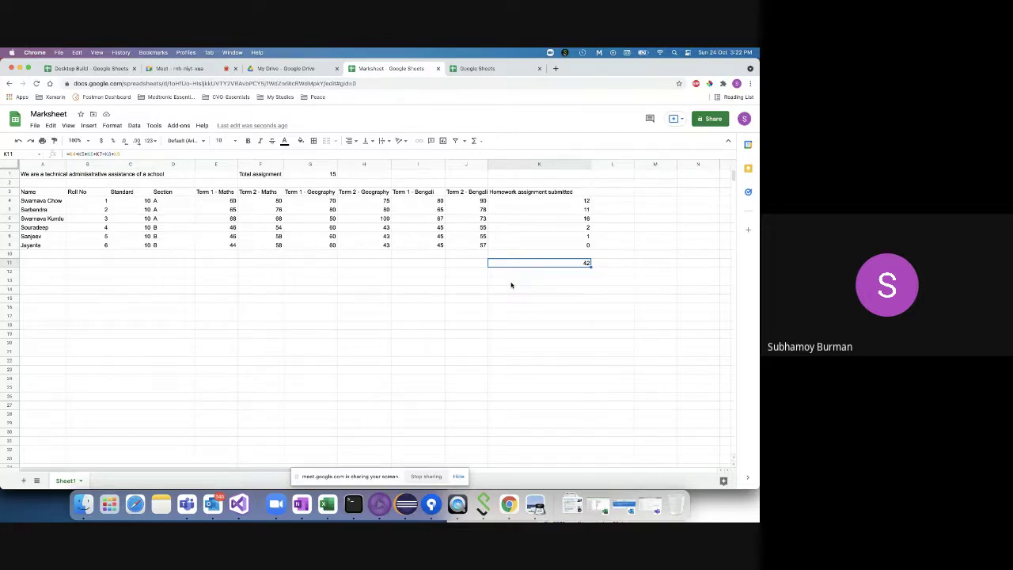
- Enter the label 'Total teachers' in cell I1
left_click(463, 301)
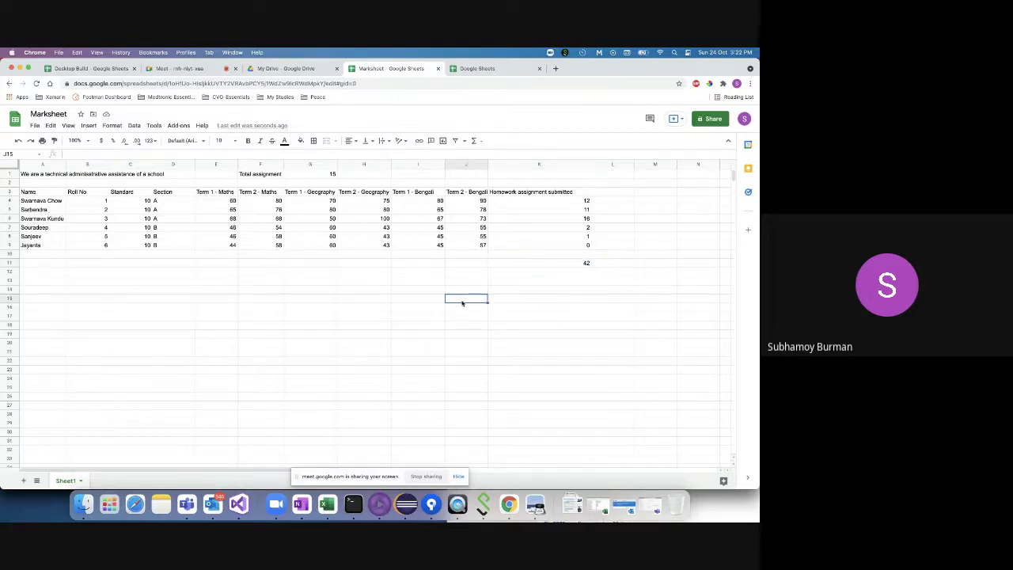
double_click(462, 300)
double_click(412, 172)
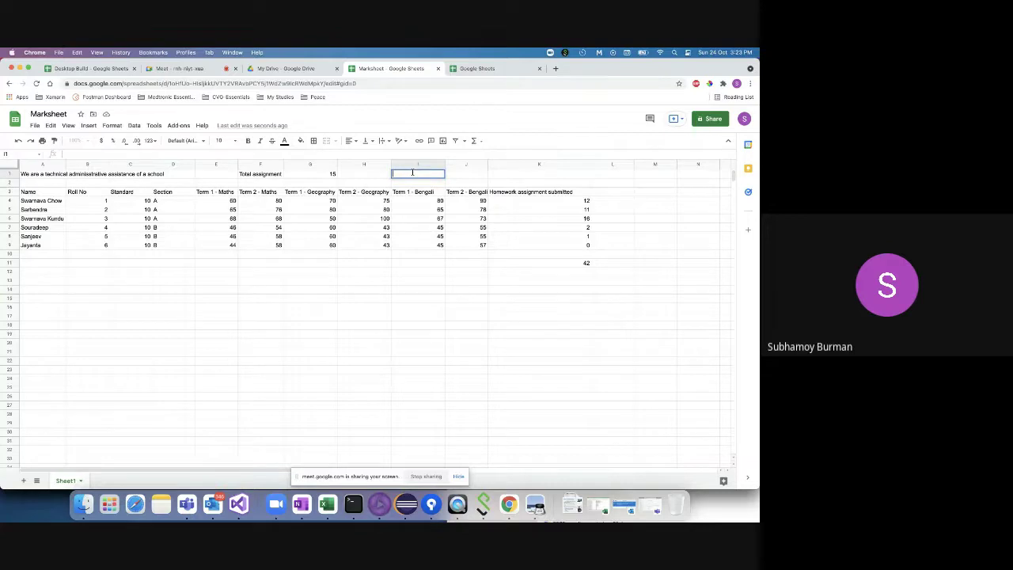
type("Total teachers")
left_click(462, 174)
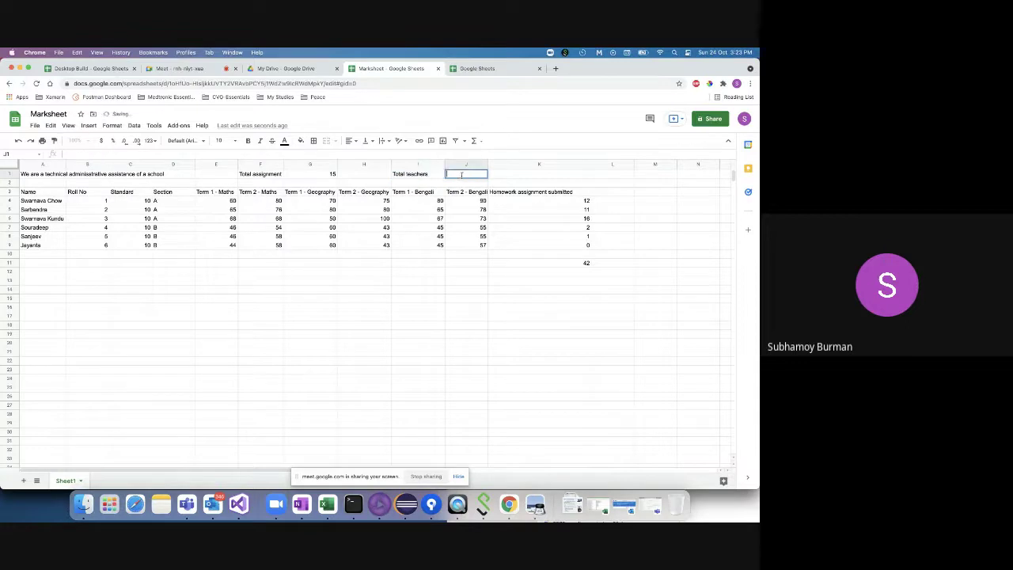
- Enter 2 in J1, review the new entries, and begin a formula in I13
double_click(463, 174)
type("2")
left_click(55, 237)
left_click(54, 202)
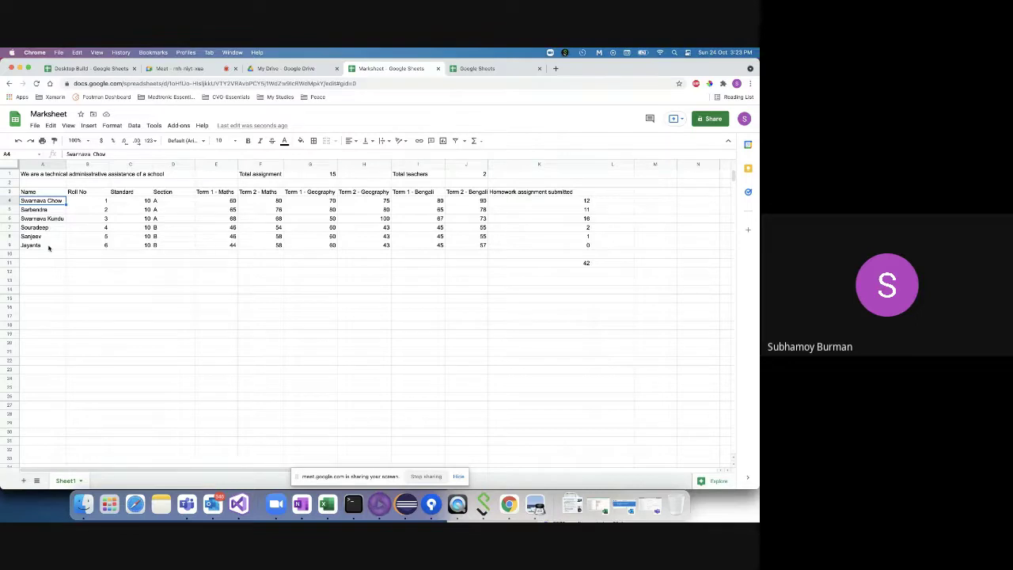
left_click(437, 174)
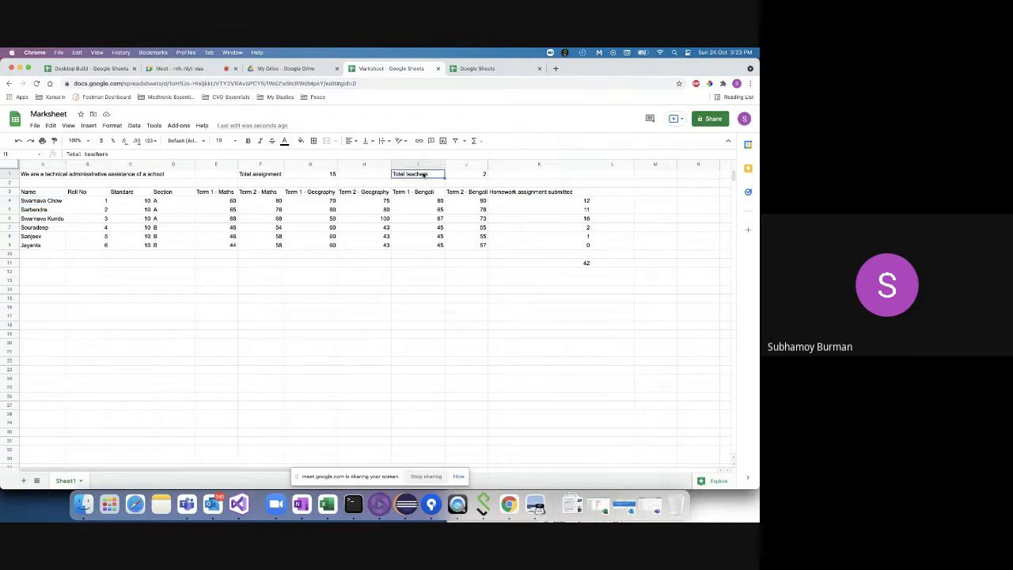
left_click(477, 173)
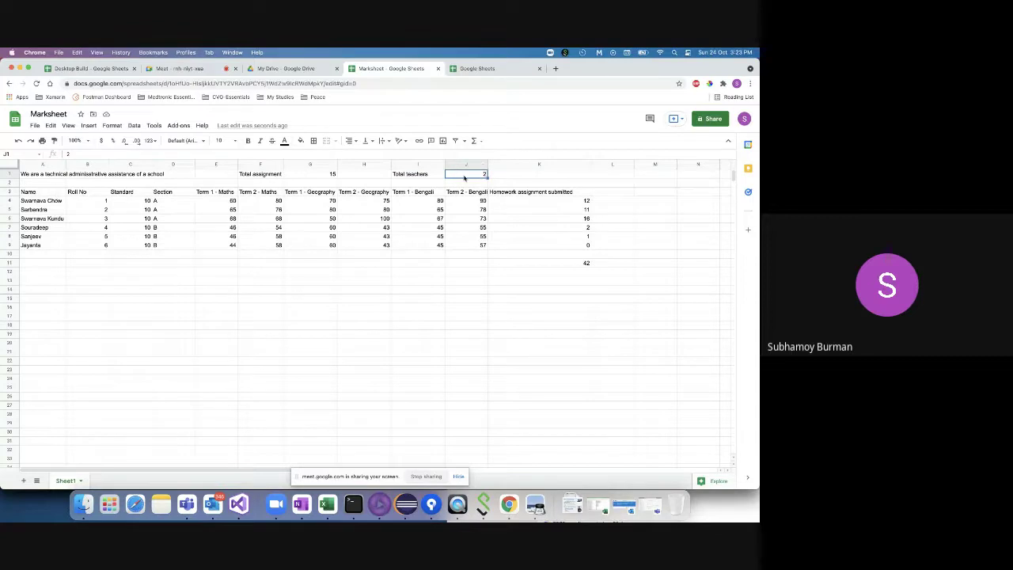
left_click(41, 202)
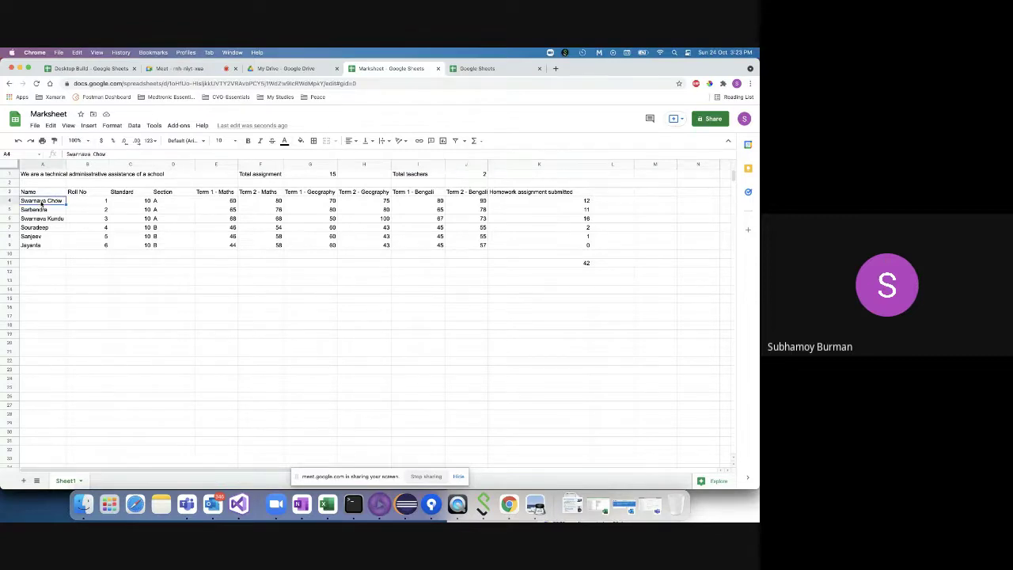
left_click(39, 211)
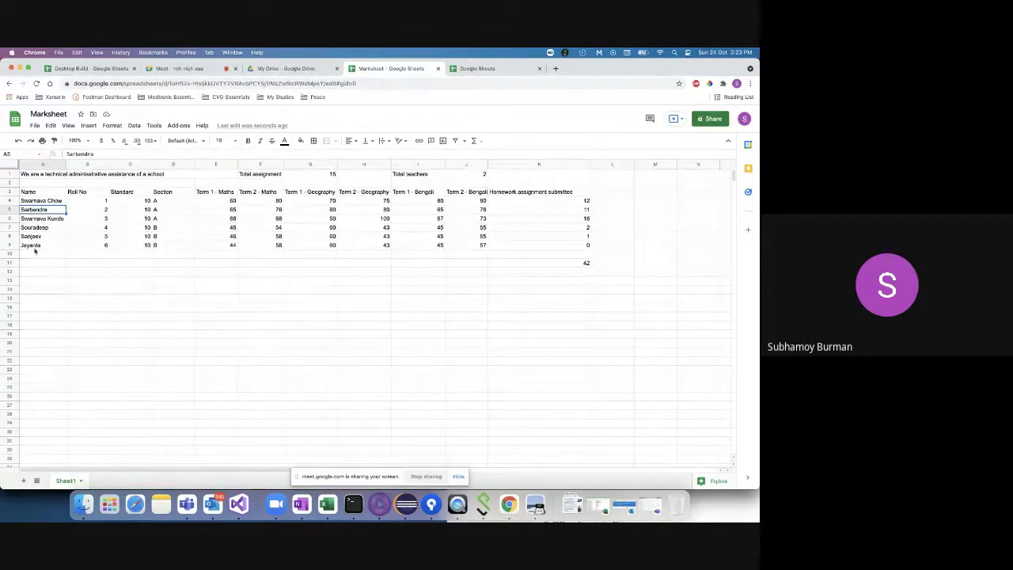
double_click(405, 280)
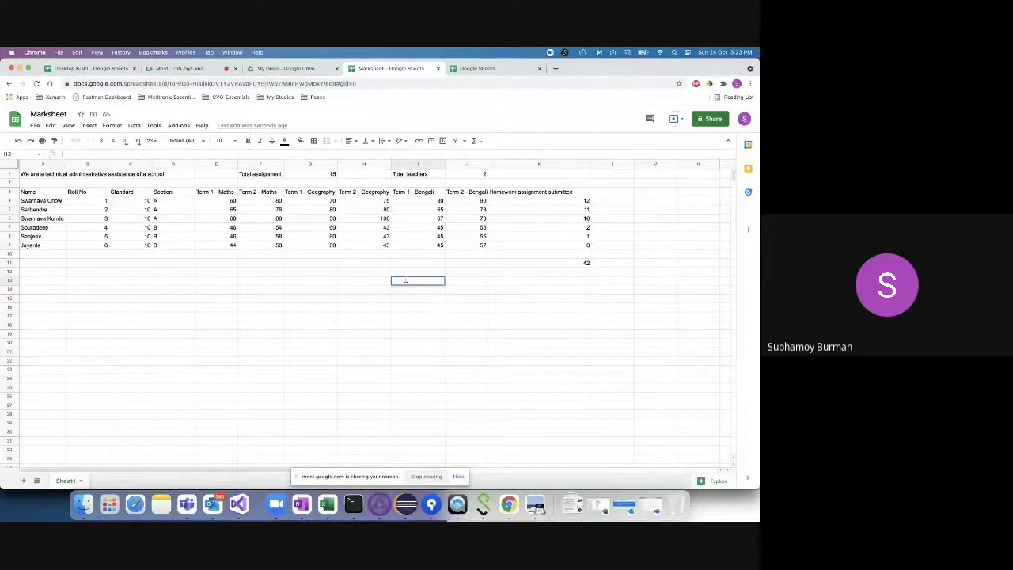
type("=")
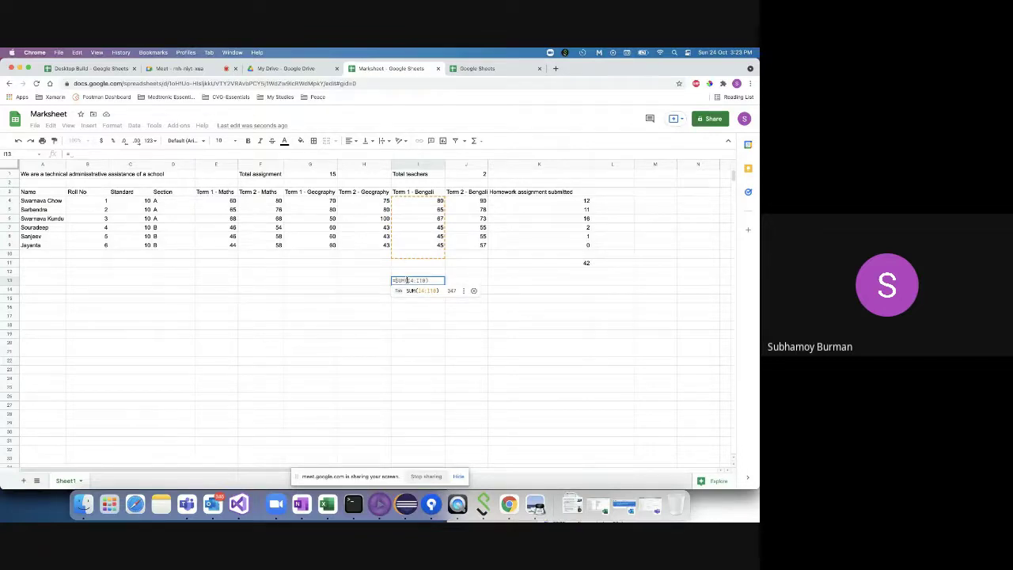
- Enter a 6/2 division in I13, then change it to =6*2 so it shows 12
type("S")
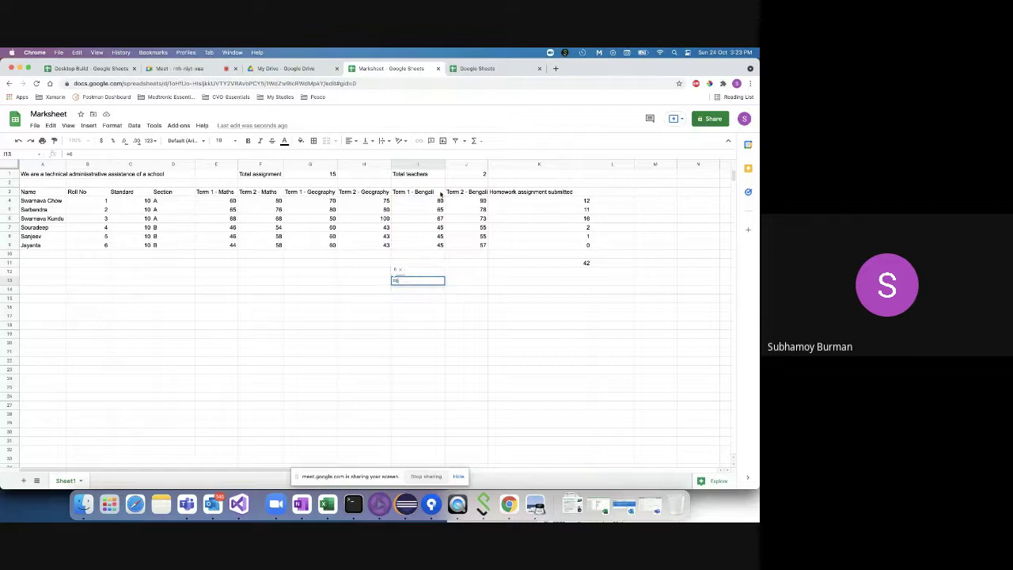
type("6/2")
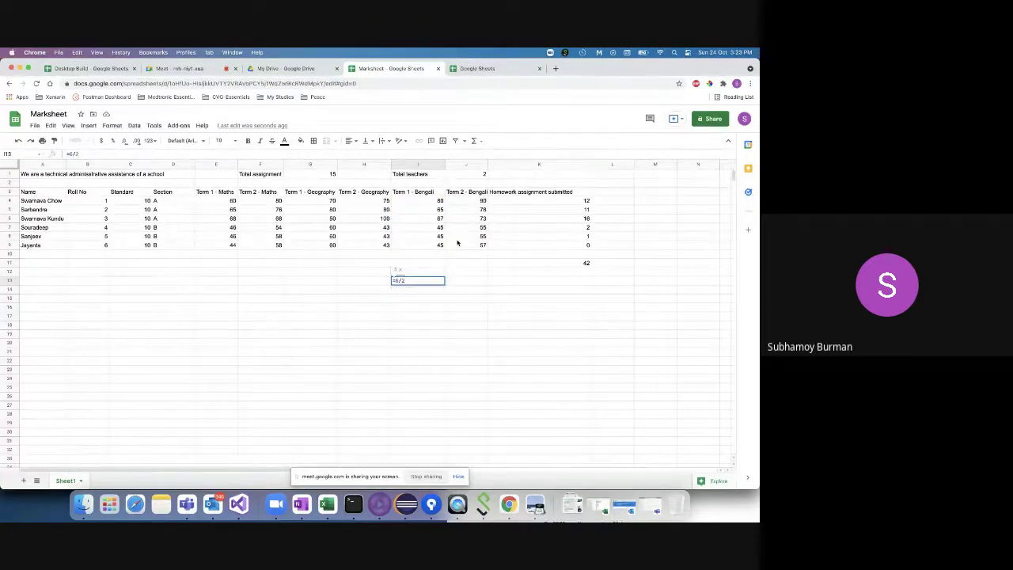
key("Return")
left_click(432, 281)
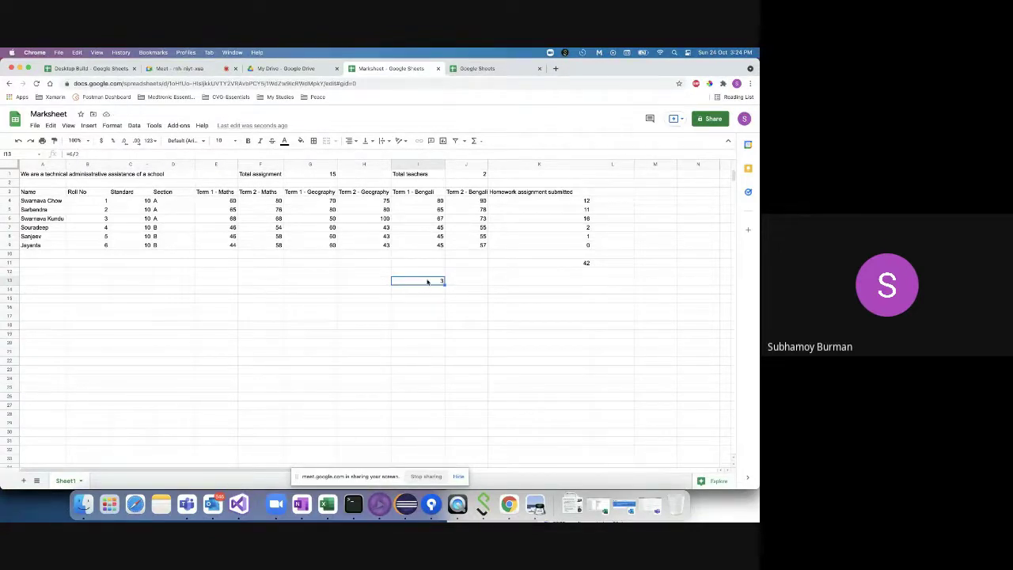
left_click(74, 153)
key("BackSpace")
type("*")
key("Return")
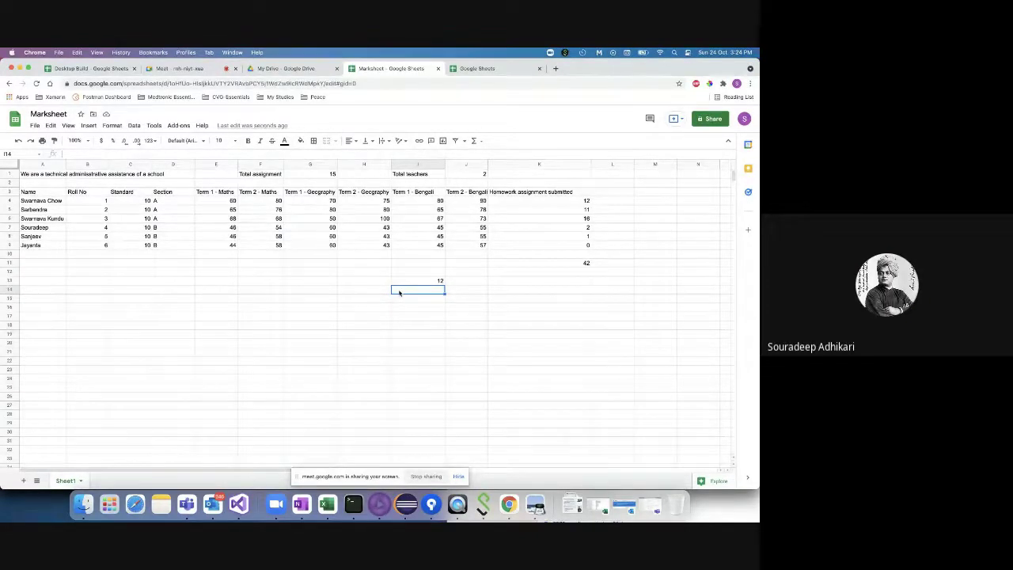
left_click(417, 283)
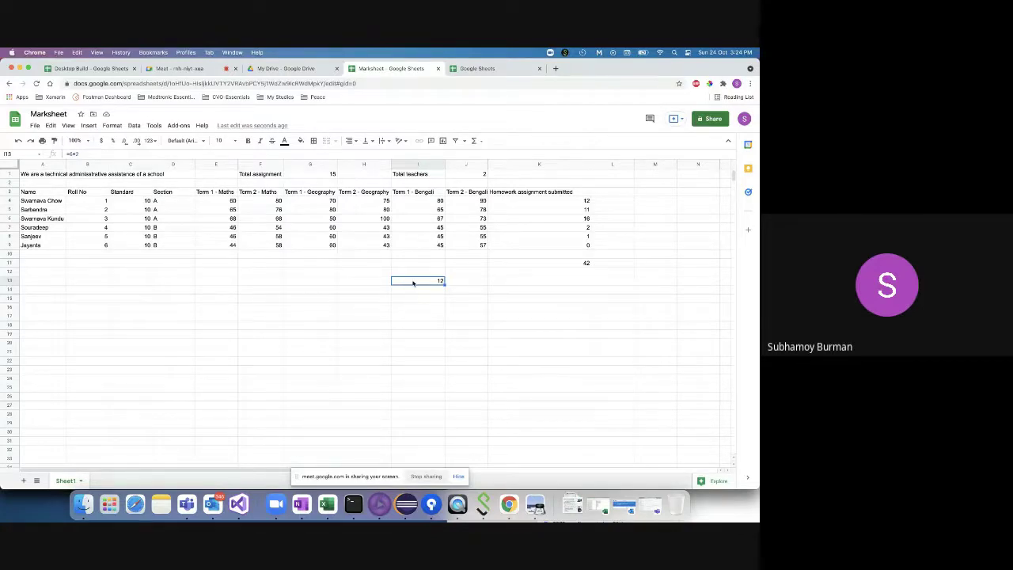
- Replace the =SUM(I4:I10) attempt in I13 with =6*2, giving 12
key("Delete")
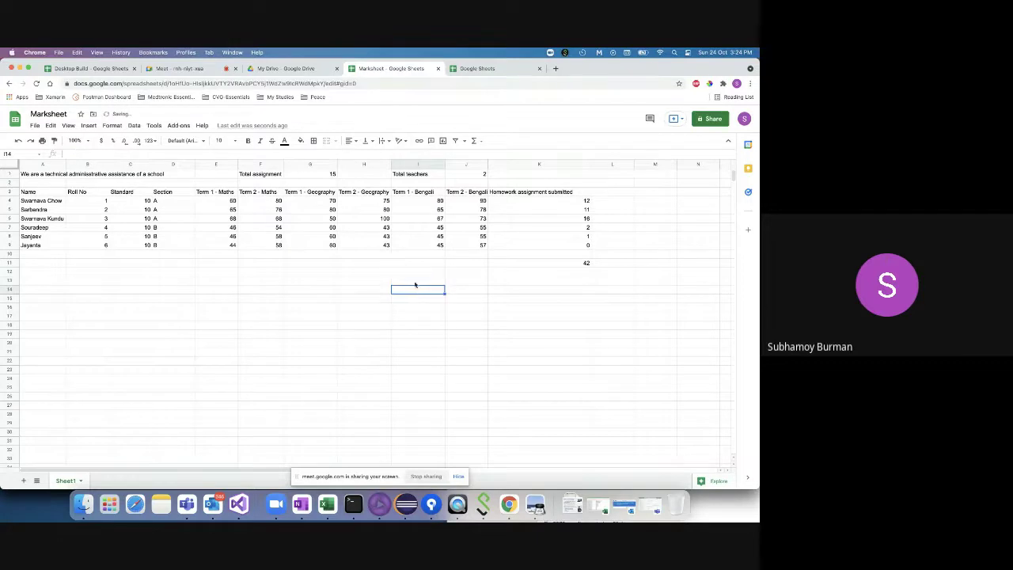
type("=SUM(I4:I10)")
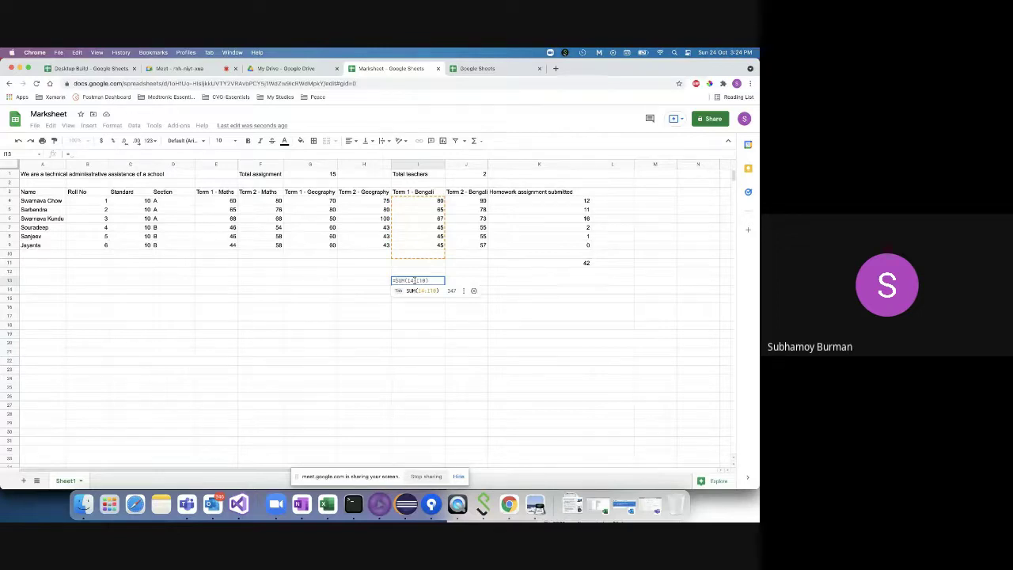
key("super+a")
type("=6")
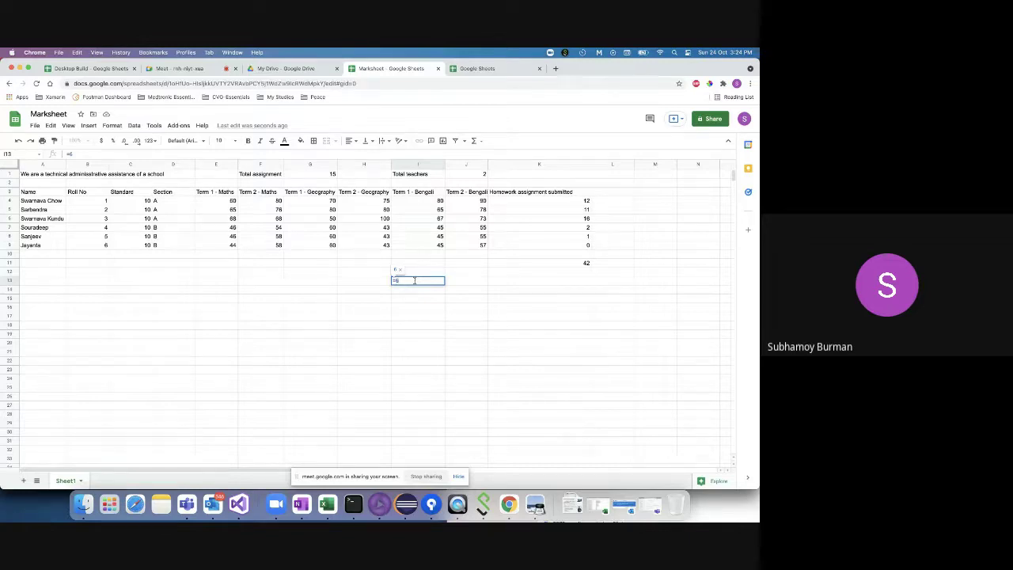
type("*")
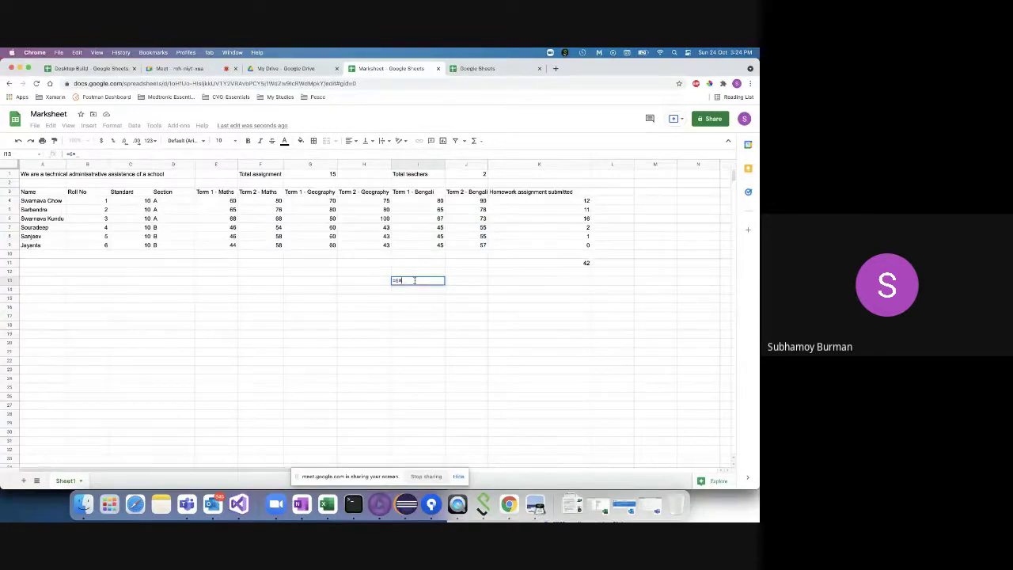
type("2")
key("Return")
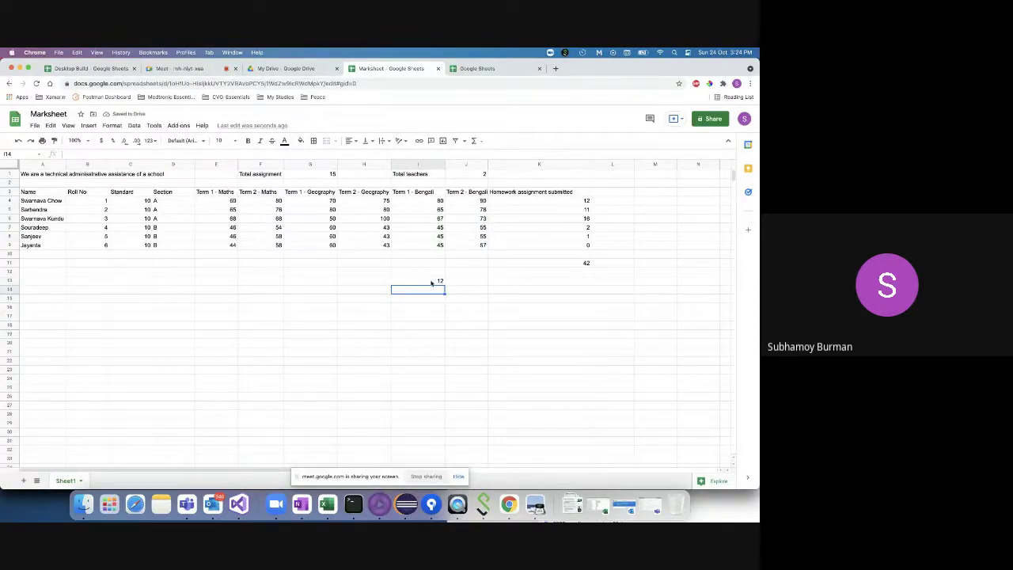
- Edit I13's formula to =6-2 (giving 4), then to =6/2 (giving 3)
left_click(436, 281)
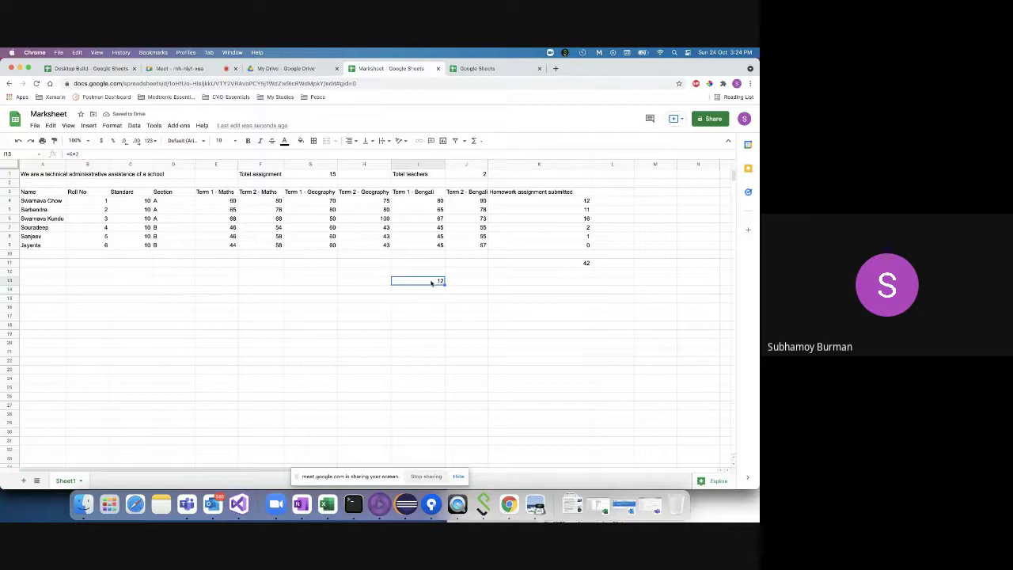
left_click(79, 155)
key("BackSpace")
type("-2")
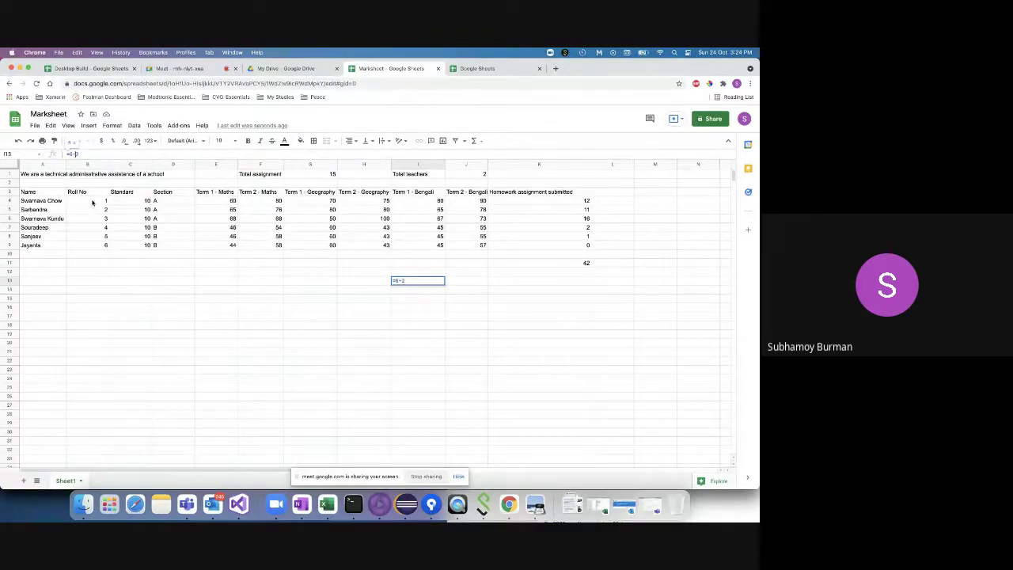
key("Return")
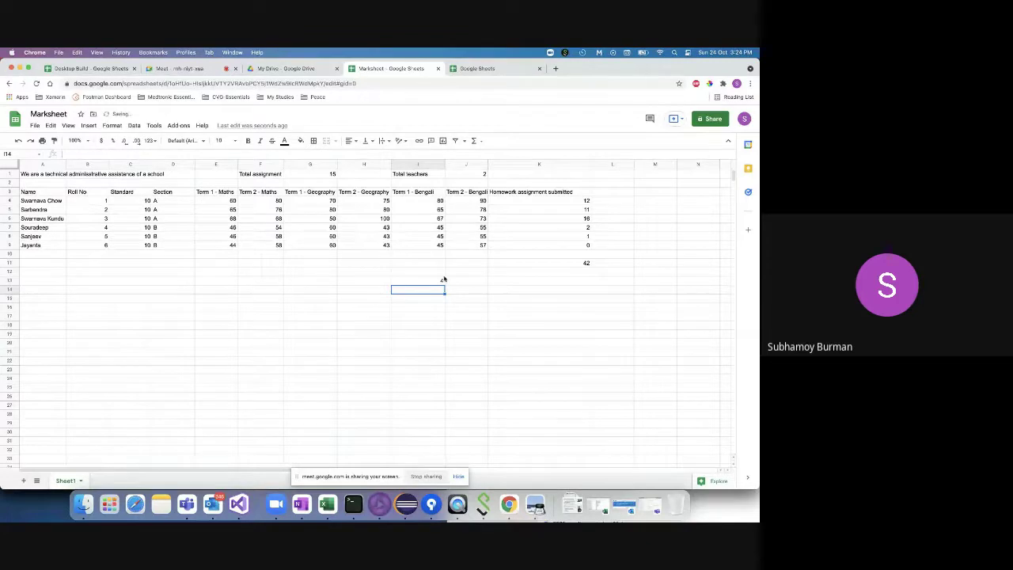
key("Up")
left_click(73, 154)
key("BackSpace")
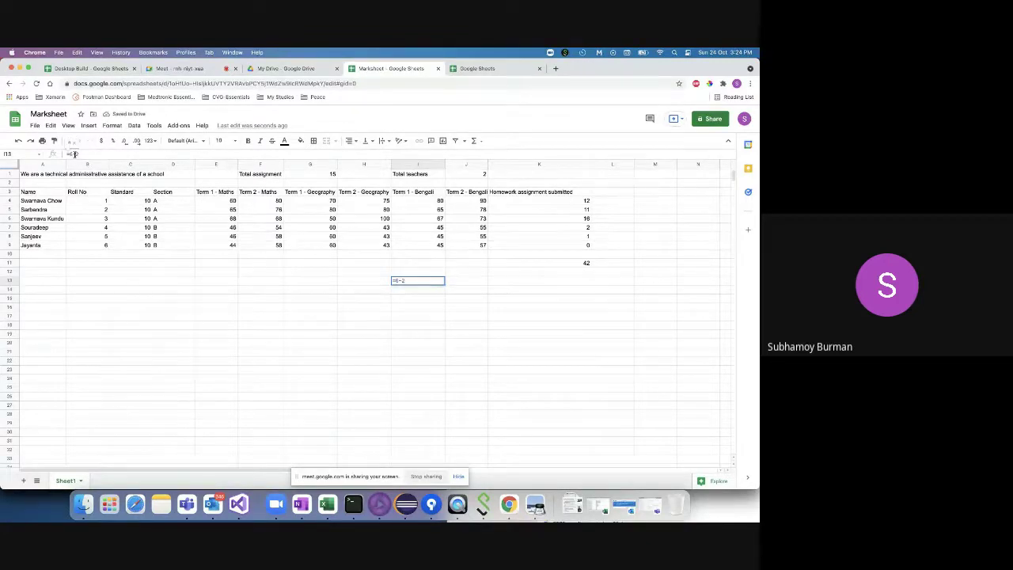
type("/")
key("Return")
- Check the result in I13, then delete its contents so it is empty
left_click(437, 274)
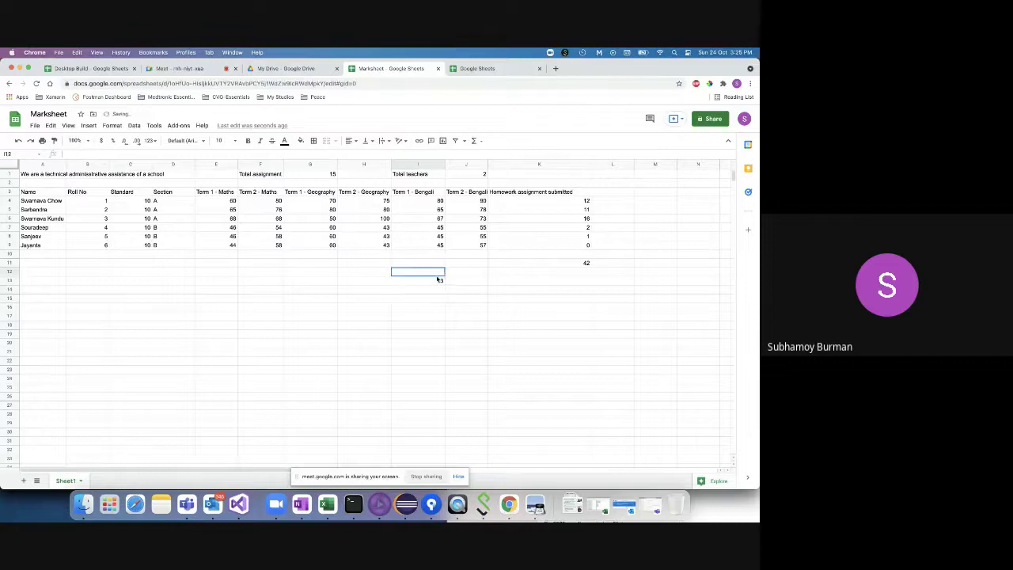
left_click(436, 281)
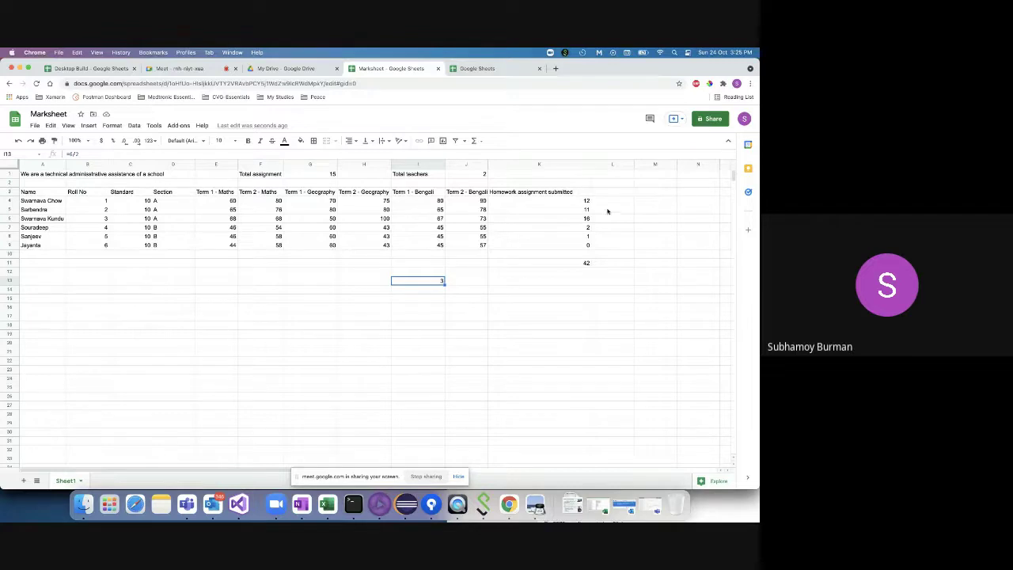
left_click(437, 292)
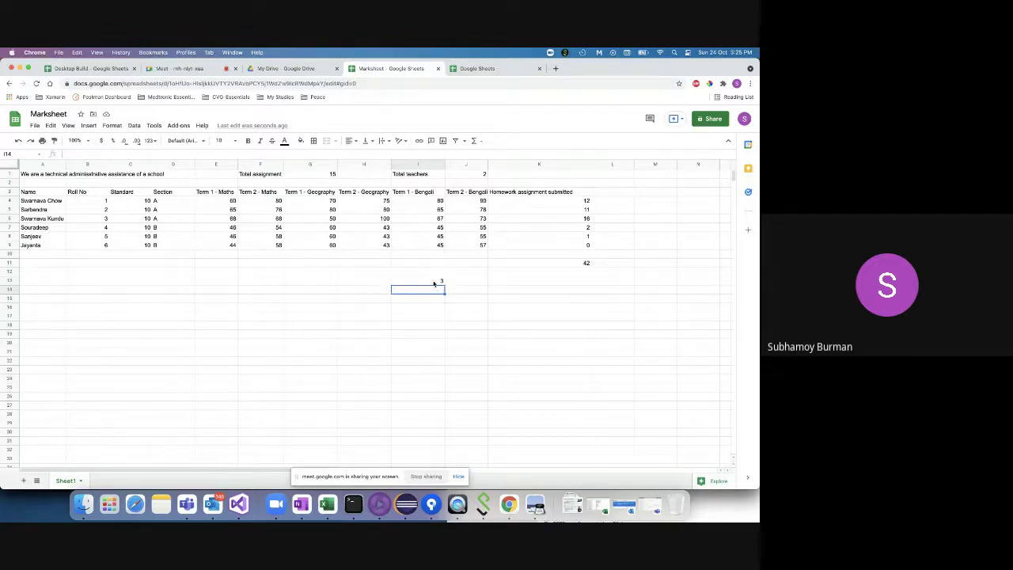
left_click(433, 282)
key("Delete")
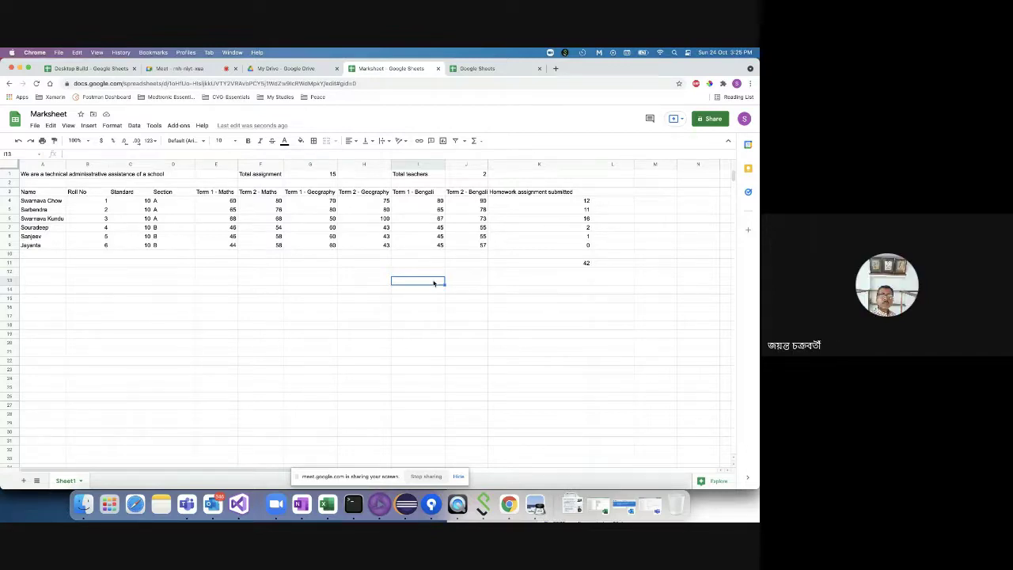
- Delete the 42 total from K11 and begin a fresh formula there with '='
left_click(568, 265)
key("Delete")
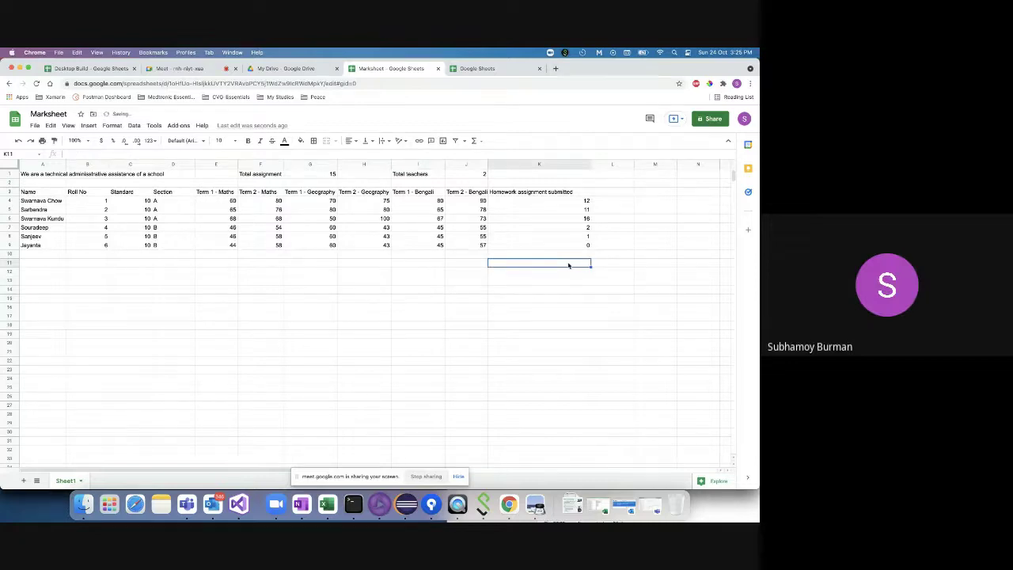
type("=")
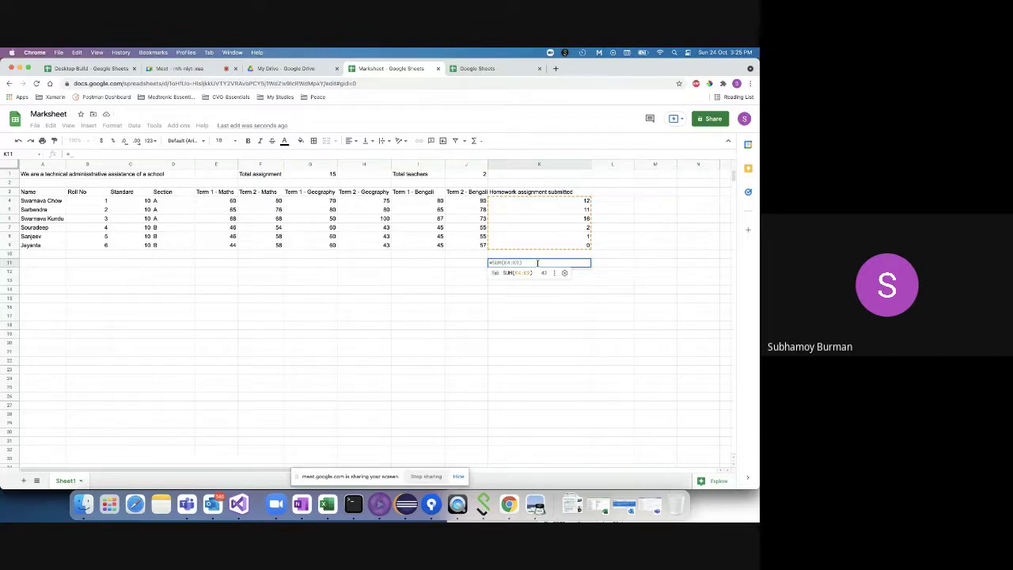
key("BackSpace")
left_click(466, 308)
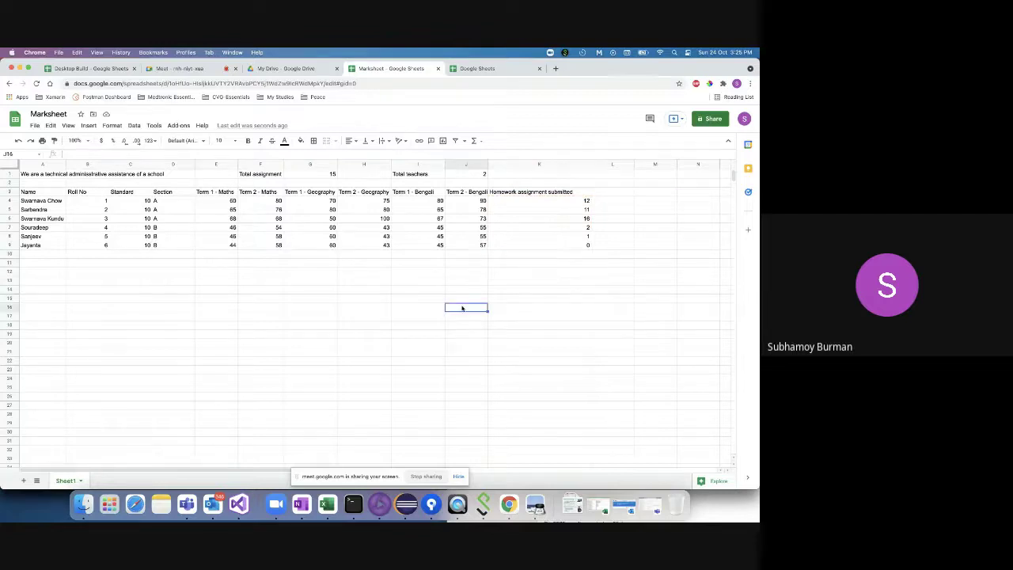
left_click(364, 264)
key("Left")
key("Left")
key("Left")
key("Left")
key("Left")
key("Left")
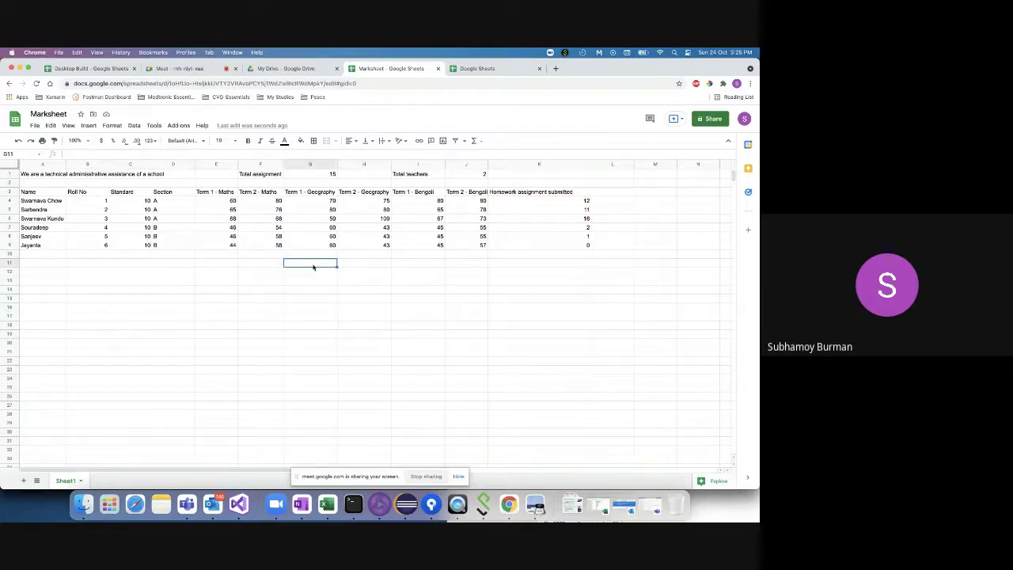
key("Right")
key("Right")
key("Right")
key("Right")
key("Right")
key("Right")
key("Right")
key("Right")
key("Right")
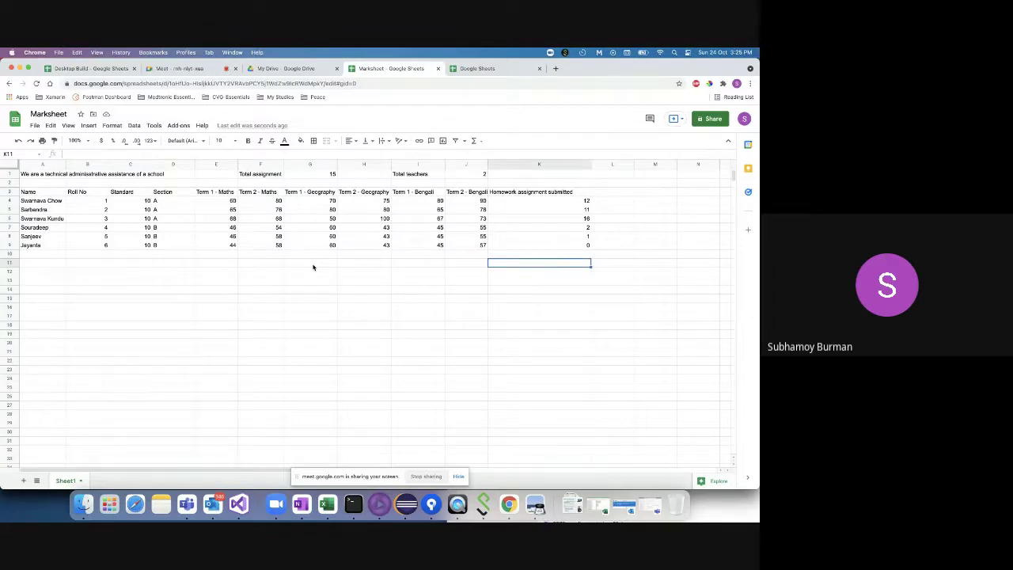
type("=")
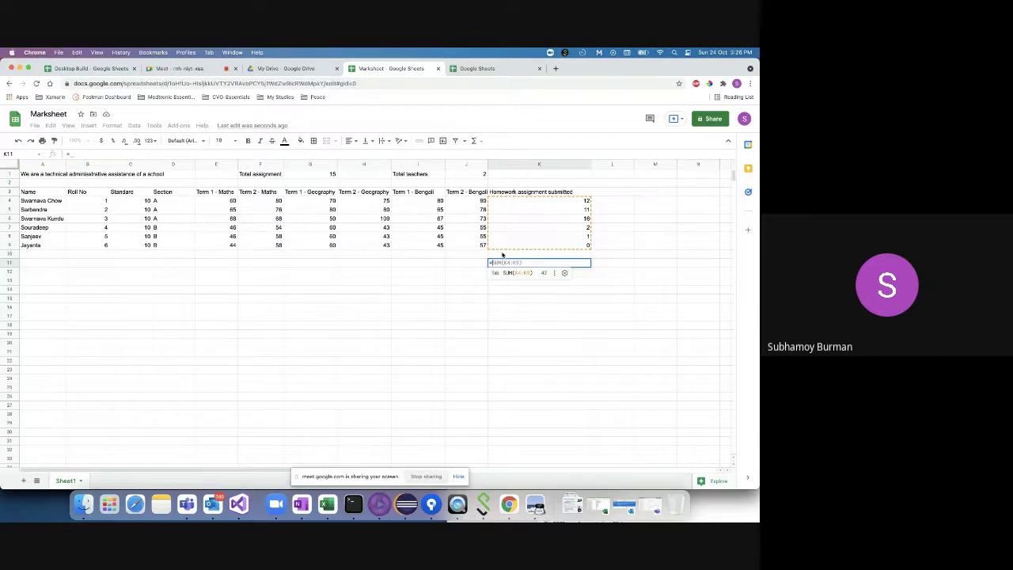
- Discard the unfinished K11 formula referencing K4, leaving the cell empty
left_click(513, 203)
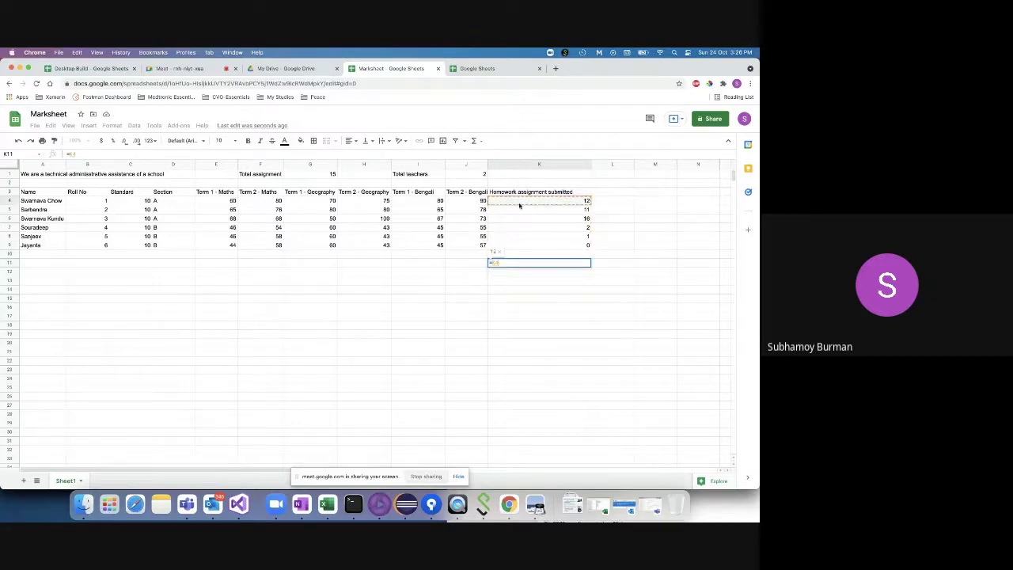
type(":")
scroll(499, 263, "up", 5)
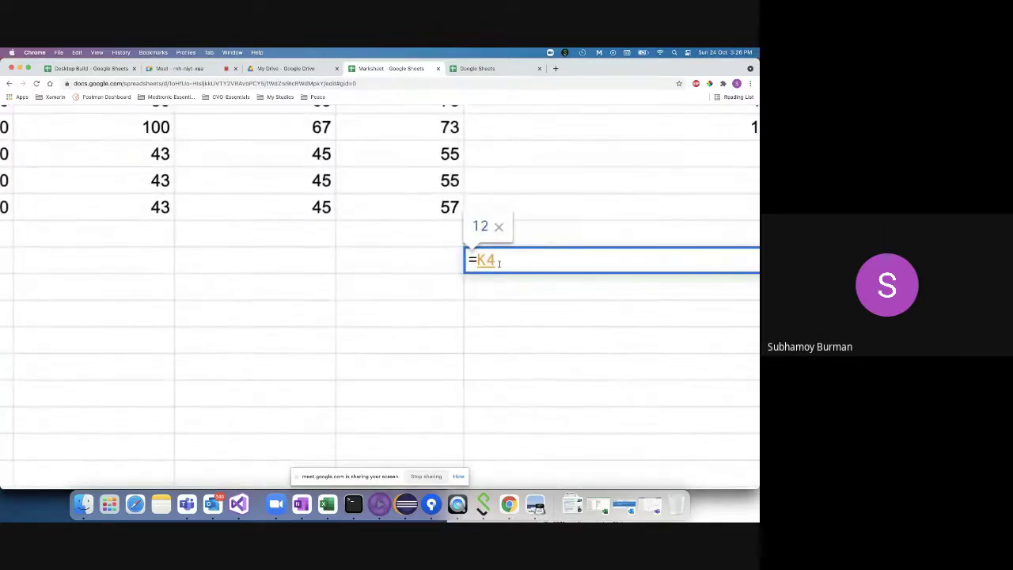
scroll(497, 264, "down", 1)
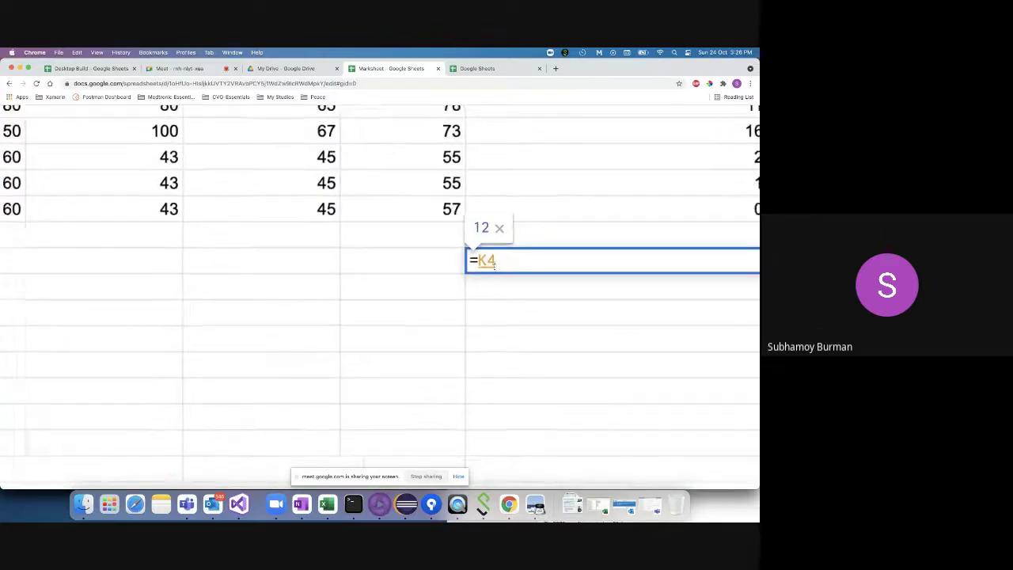
scroll(497, 264, "down", 5)
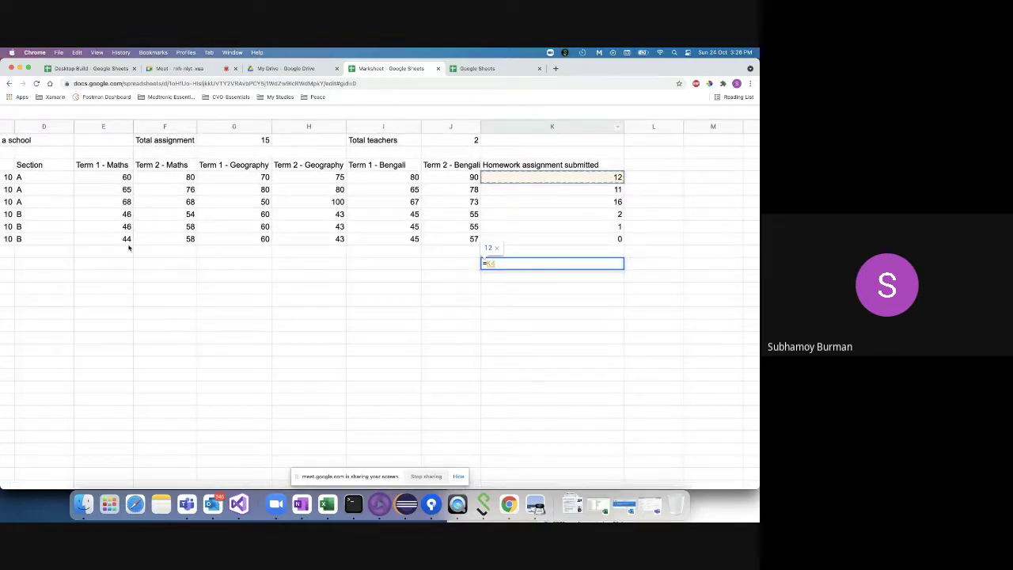
scroll(63, 229, "down", 1)
left_click(189, 264)
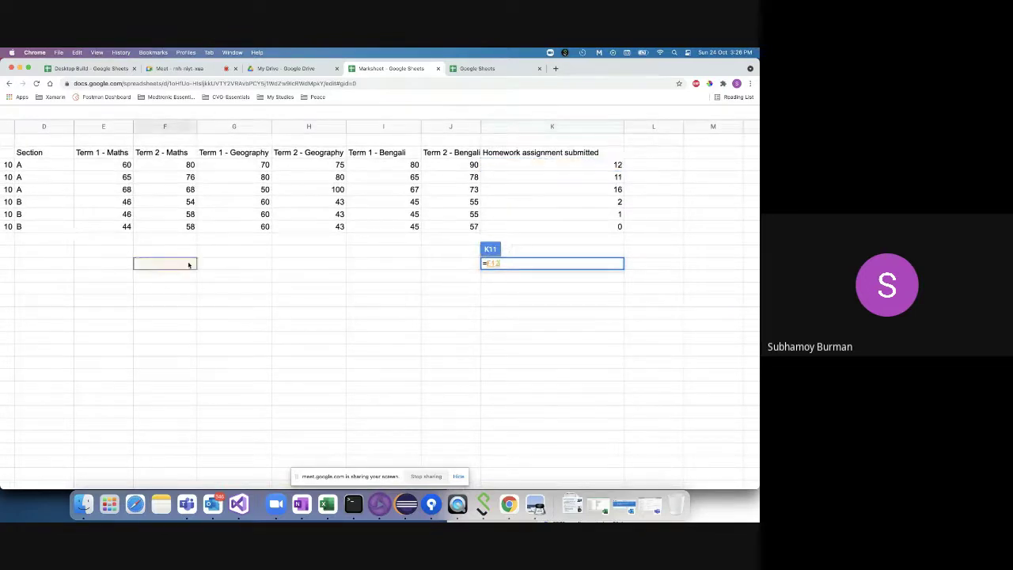
scroll(227, 267, "down", 3)
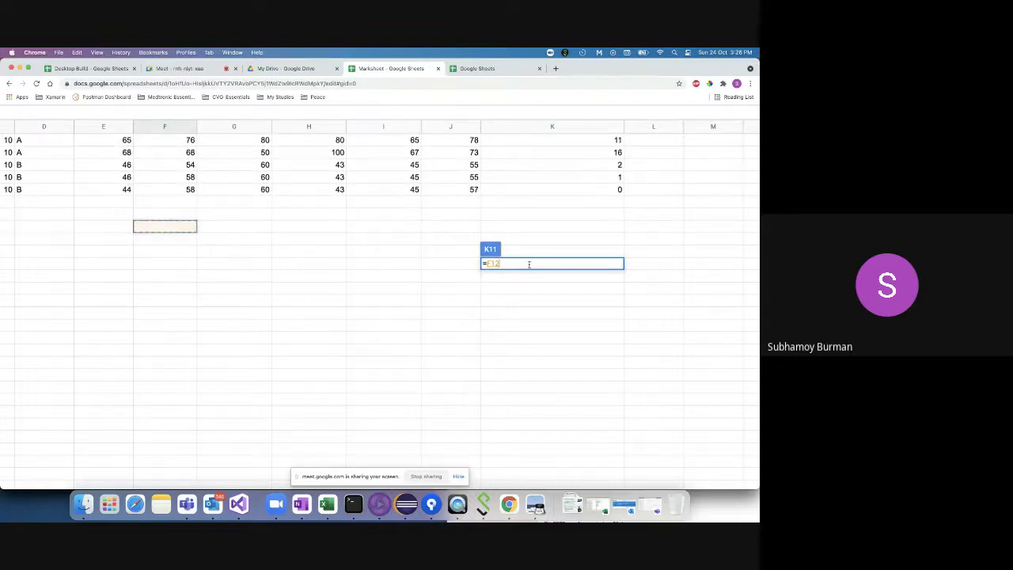
key("BackSpace")
key("BackSpace")
key("BackSpace")
key("BackSpace")
- Reselect the empty K11 cell and reload the Marksheet page
left_click(464, 316)
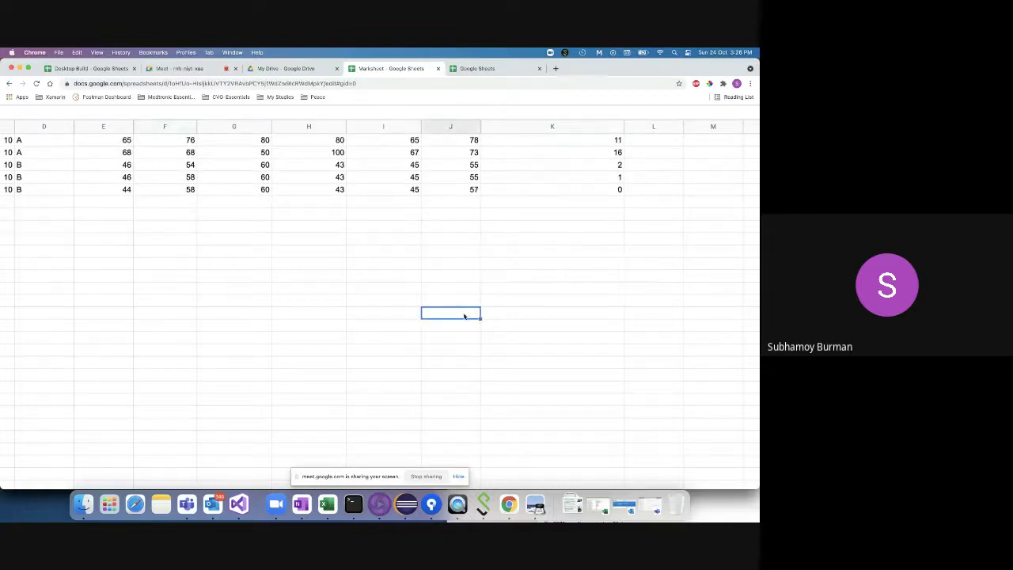
left_click(465, 276)
scroll(473, 280, "down", 2)
scroll(523, 284, "up", 6)
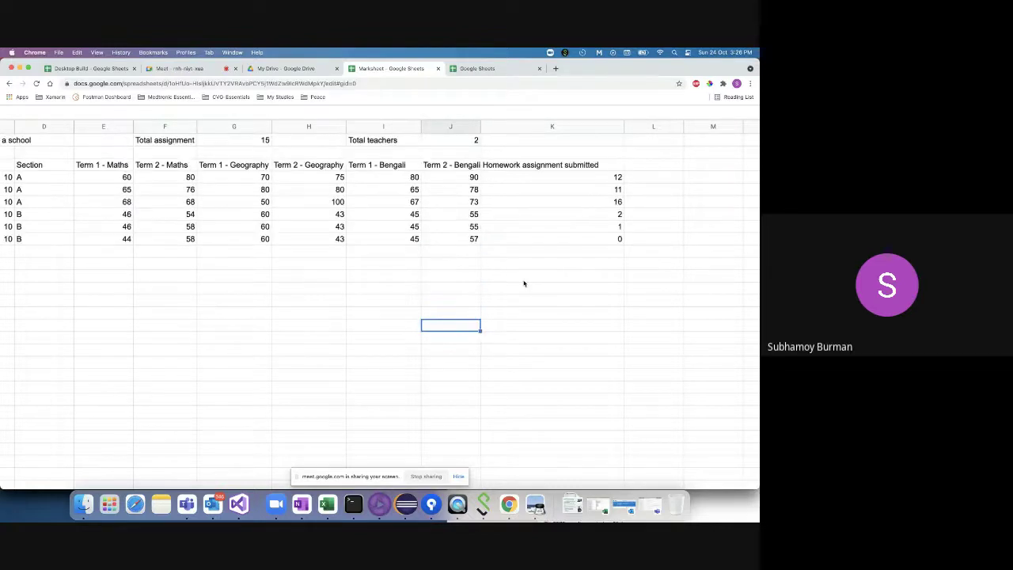
left_click(543, 266)
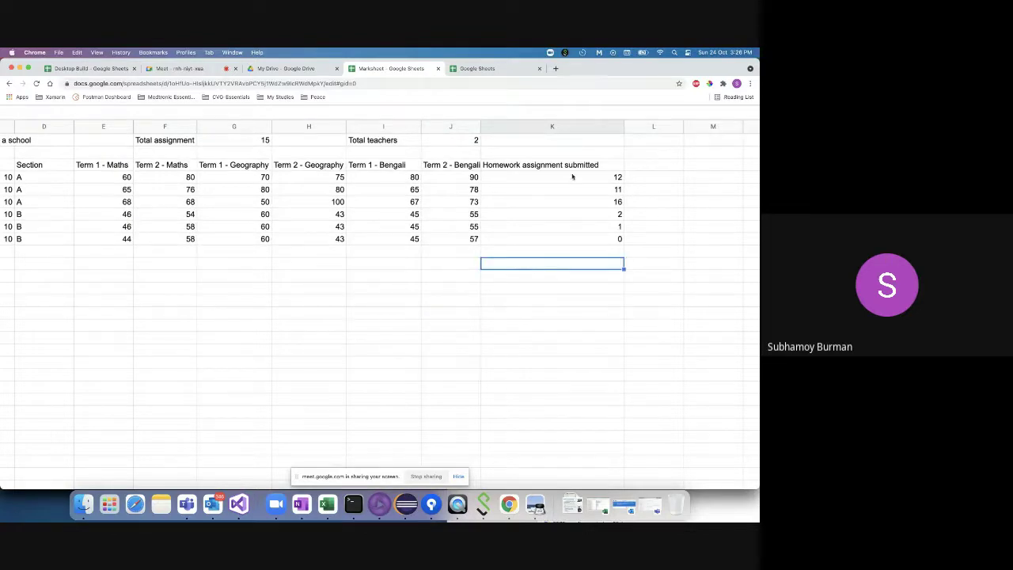
left_click(412, 84)
key("Return")
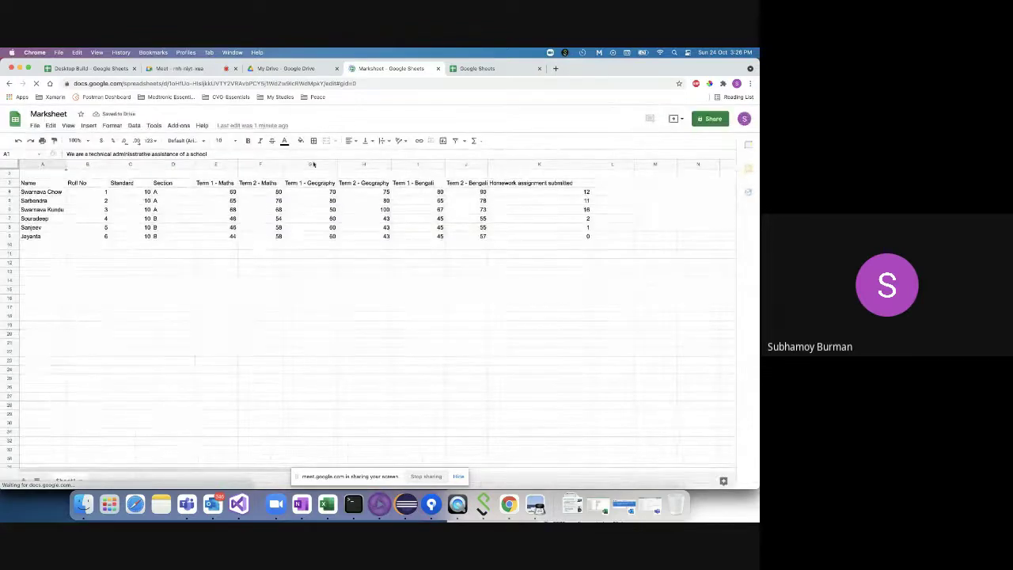
- Start the K11 formula as =K4+K5+K6
double_click(504, 254)
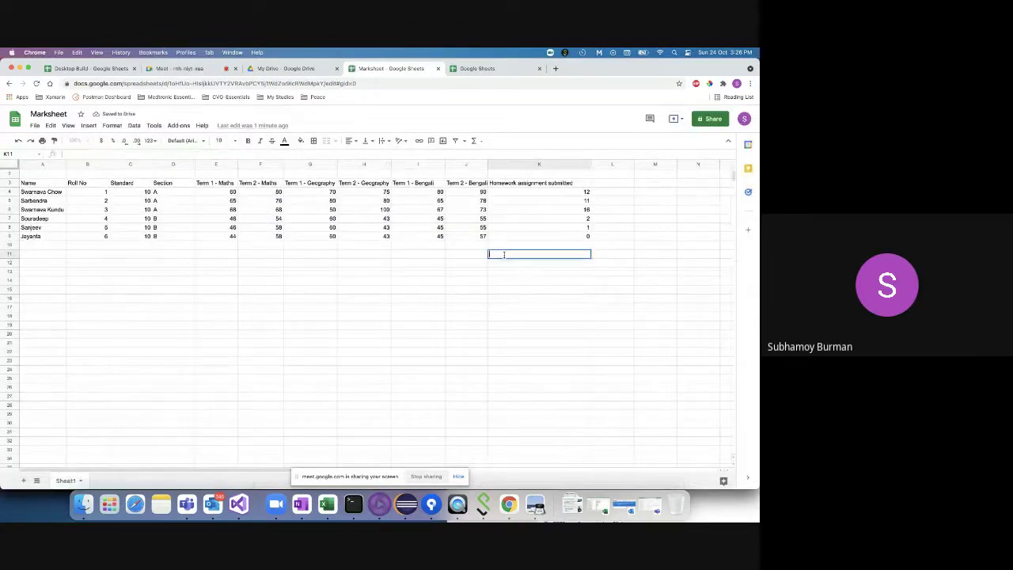
type("=")
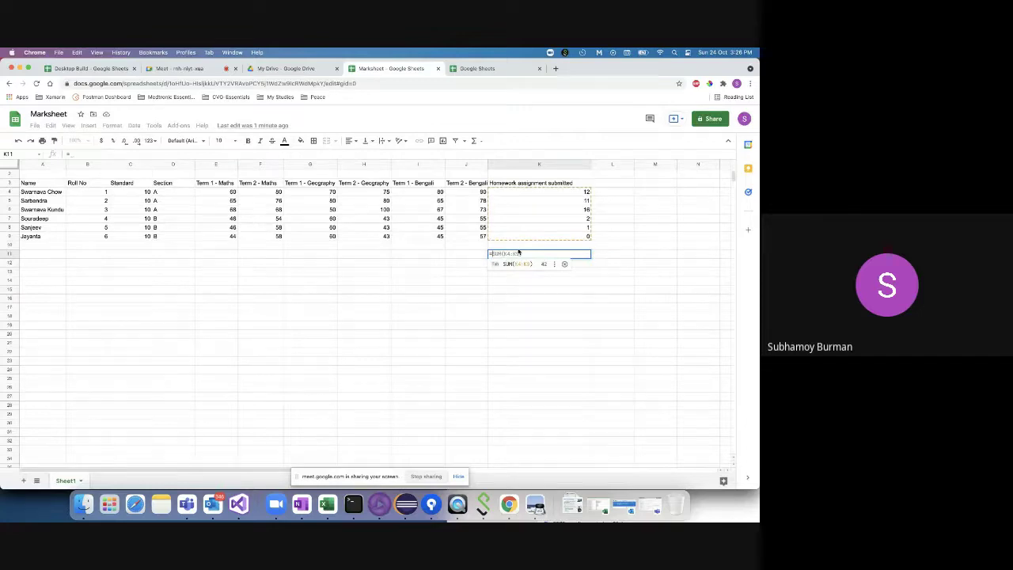
left_click(539, 193)
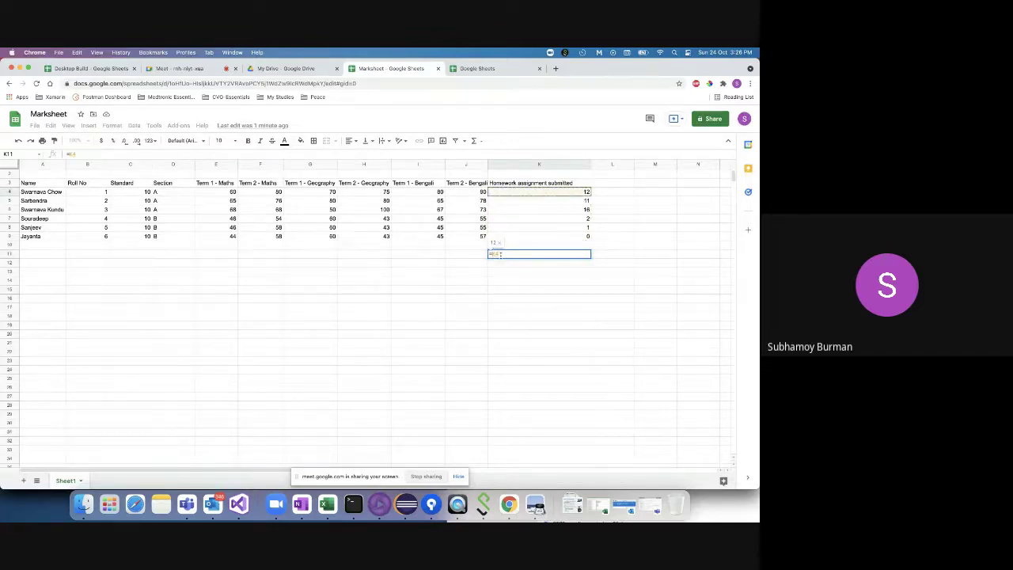
type("+")
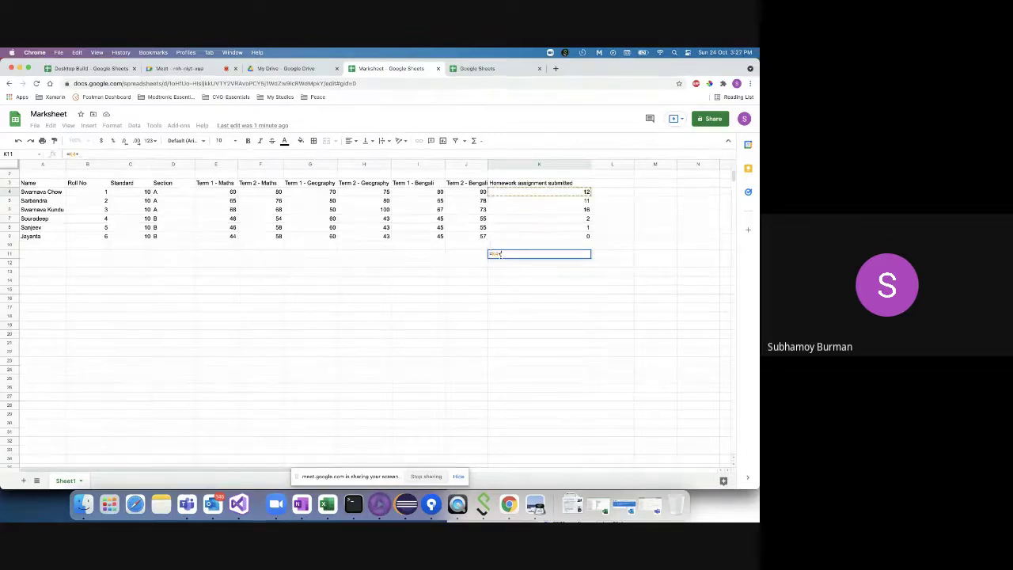
left_click(536, 202)
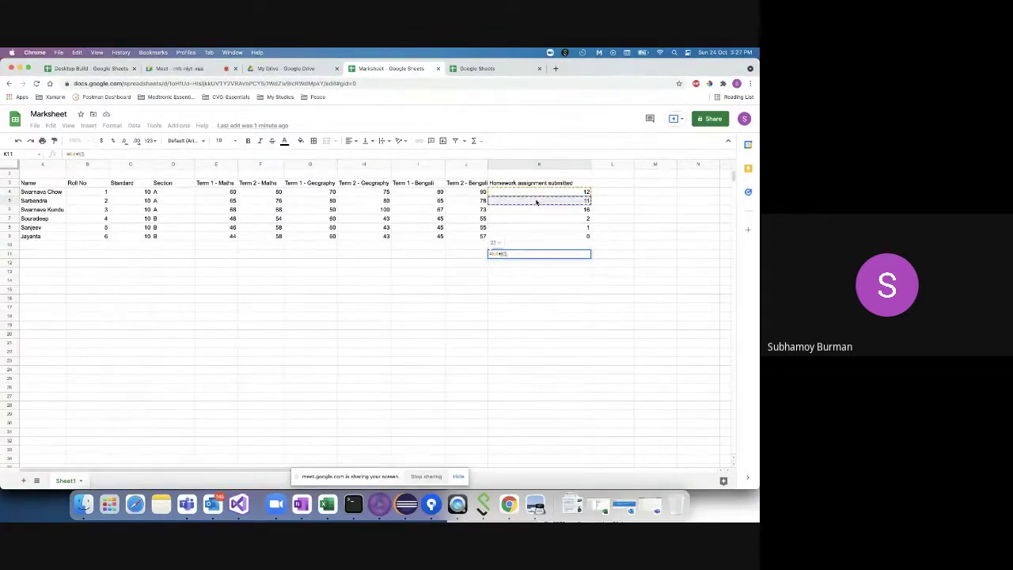
type("+")
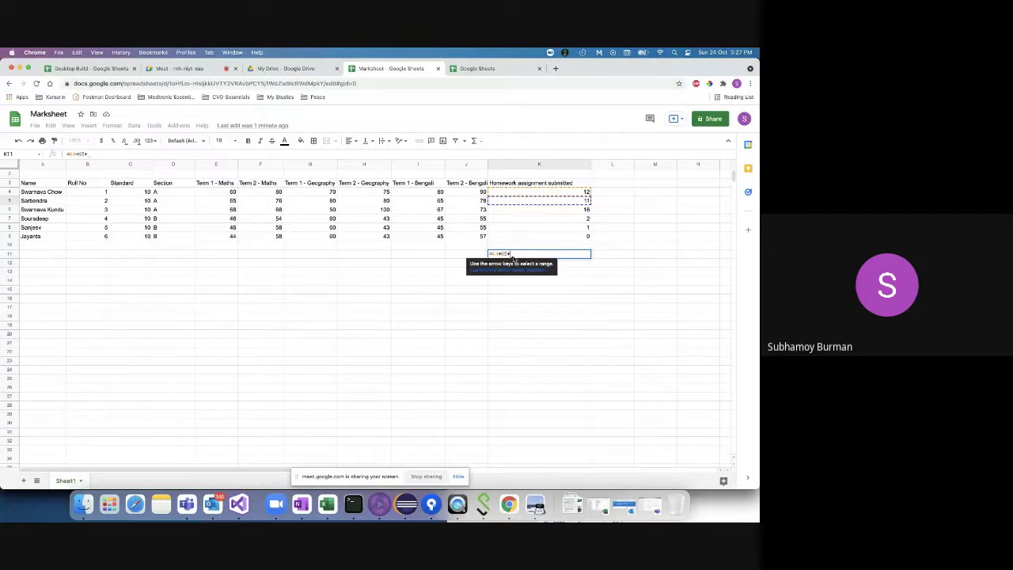
left_click(524, 209)
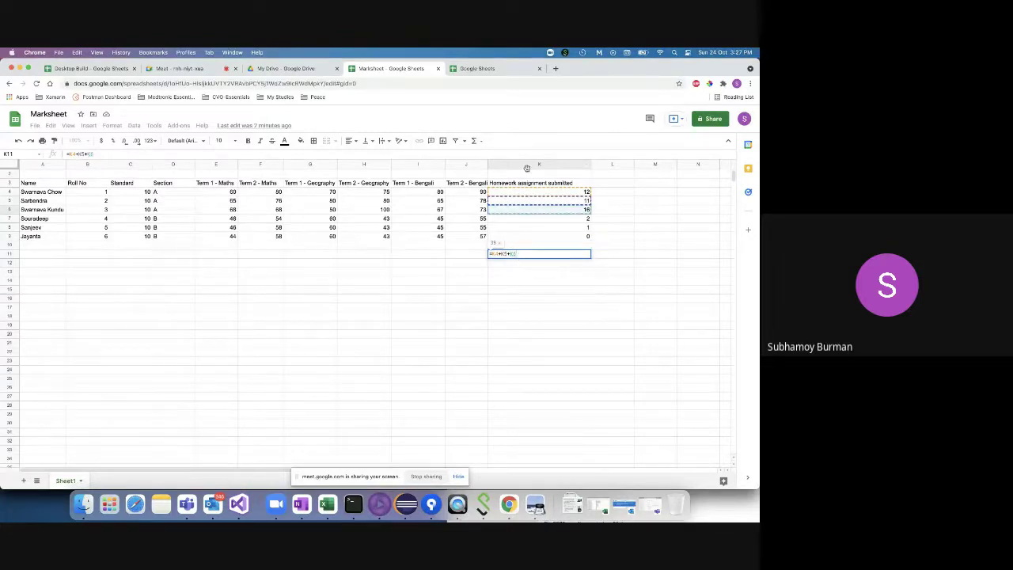
- Add K7, K8 and K9 to the K11 formula and commit it, showing 42
scroll(540, 166, "up", 1)
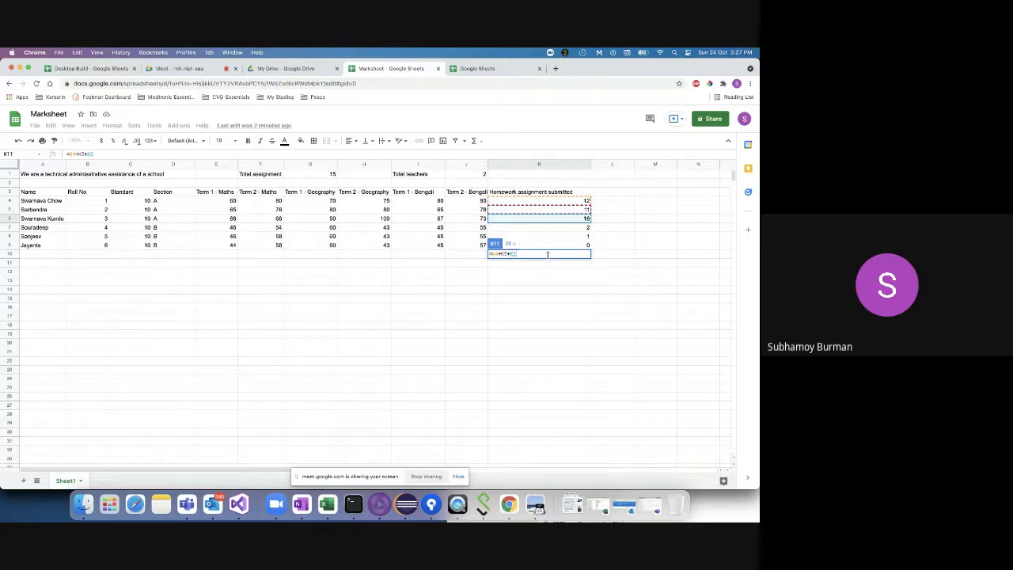
type("+")
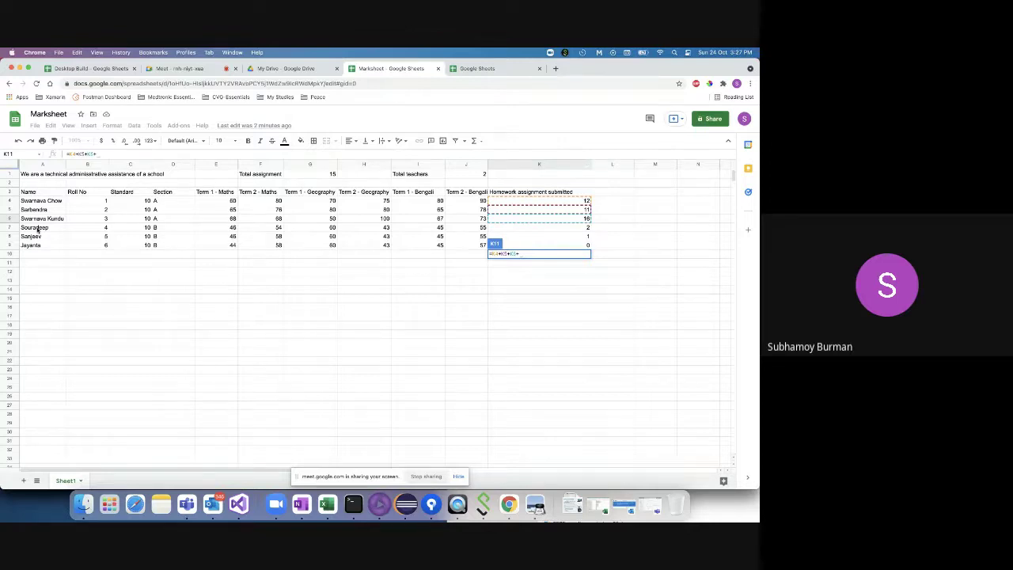
left_click(546, 229)
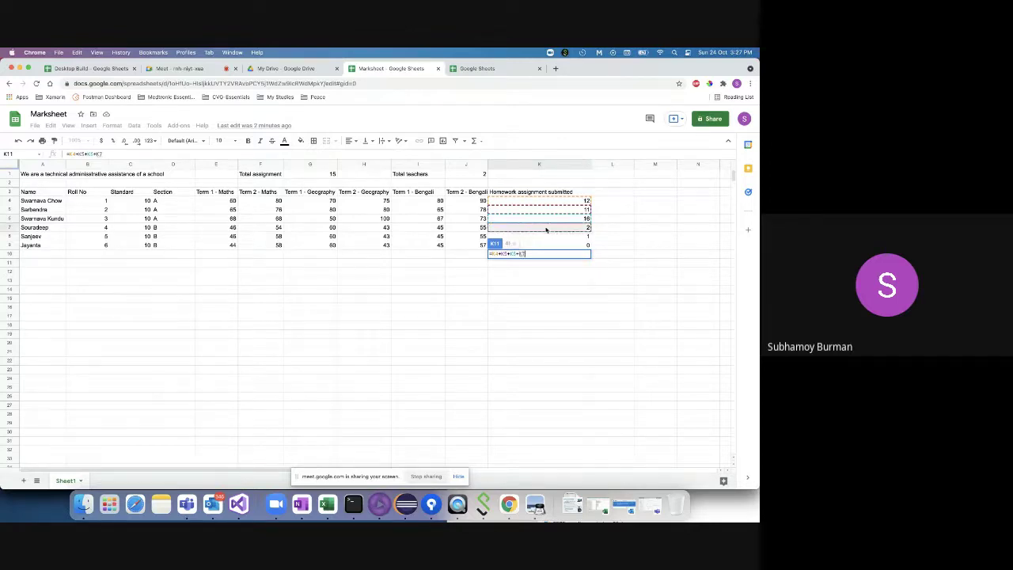
type("+")
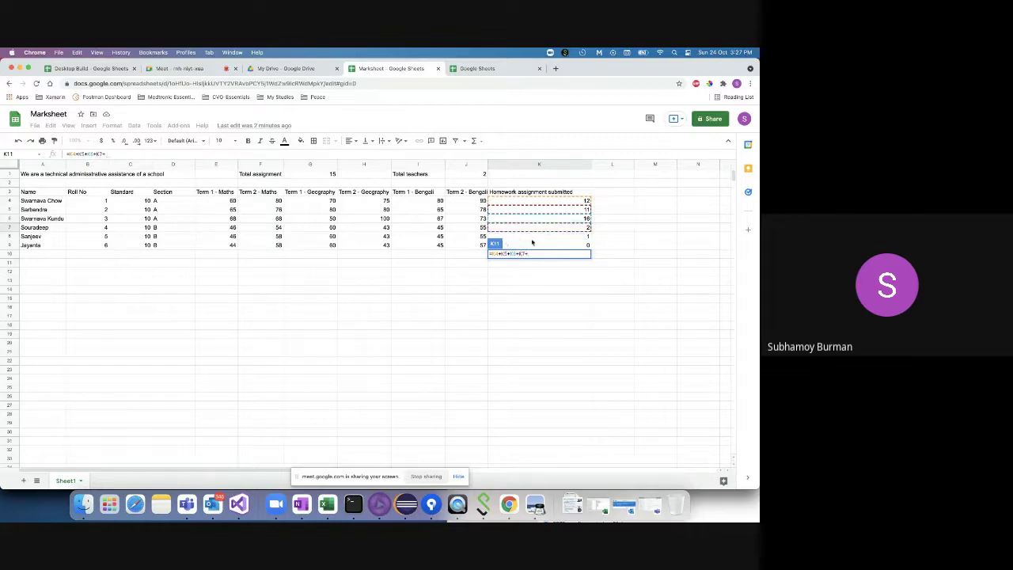
left_click(534, 237)
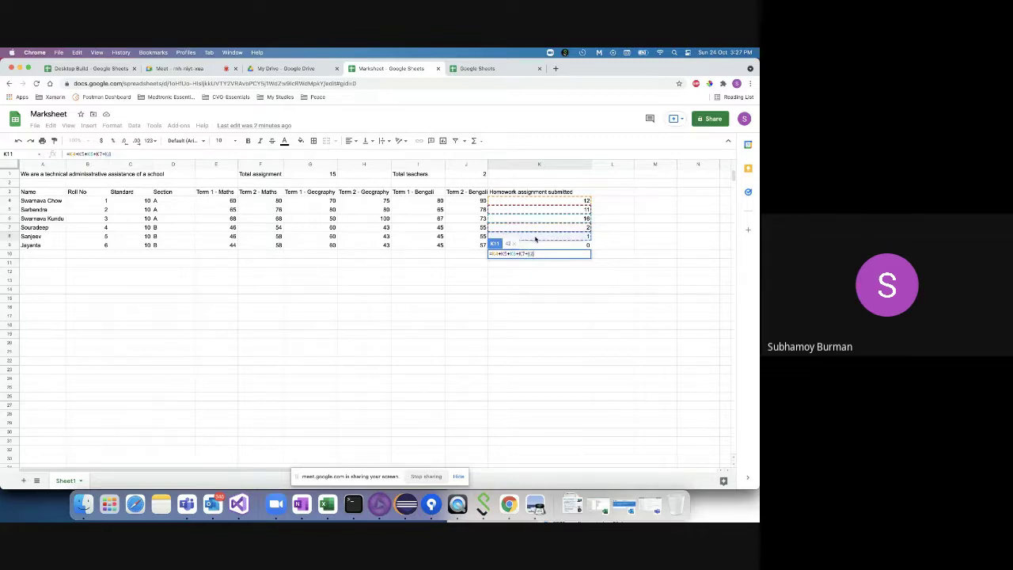
type("+")
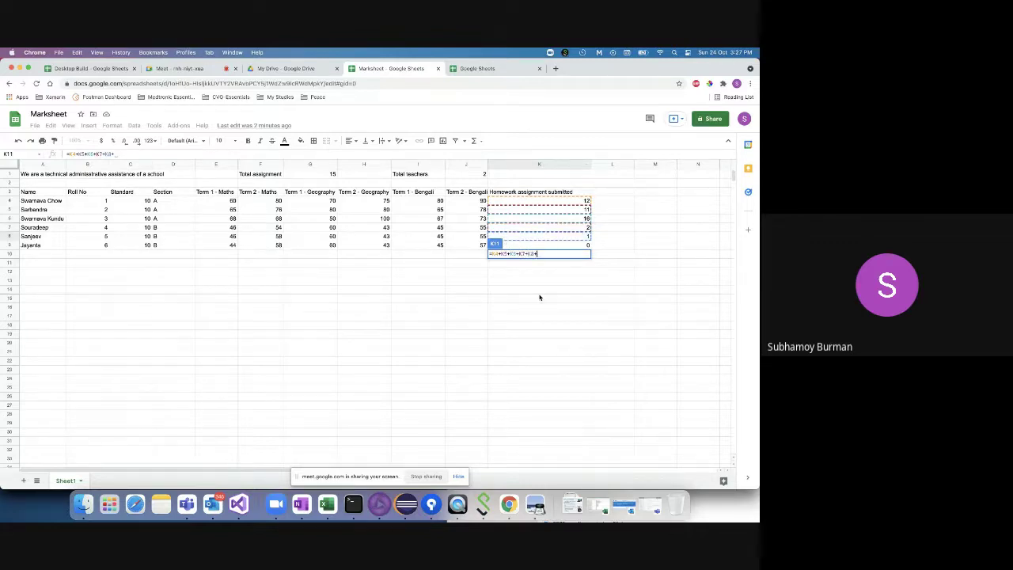
left_click(539, 245)
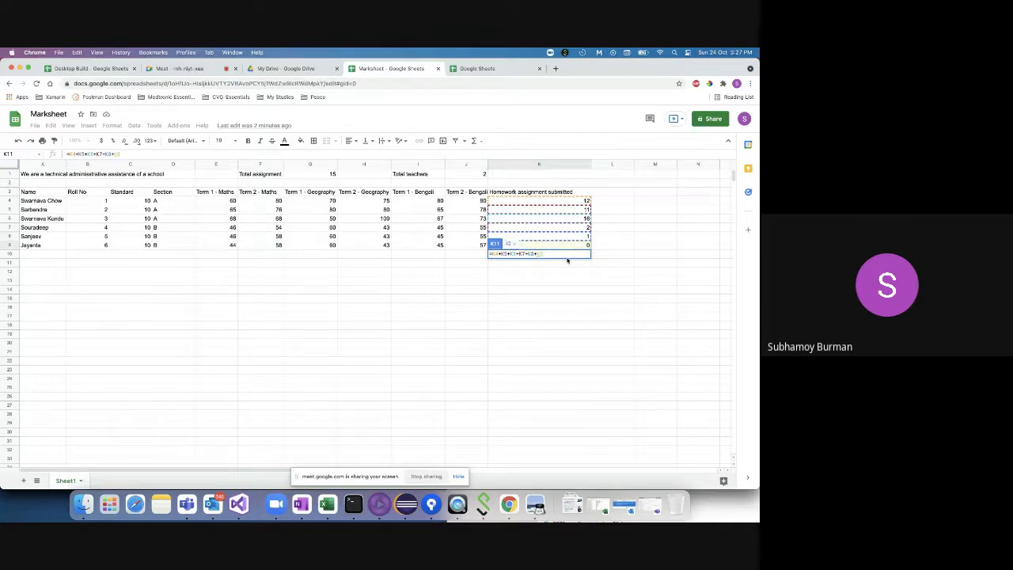
key("Return")
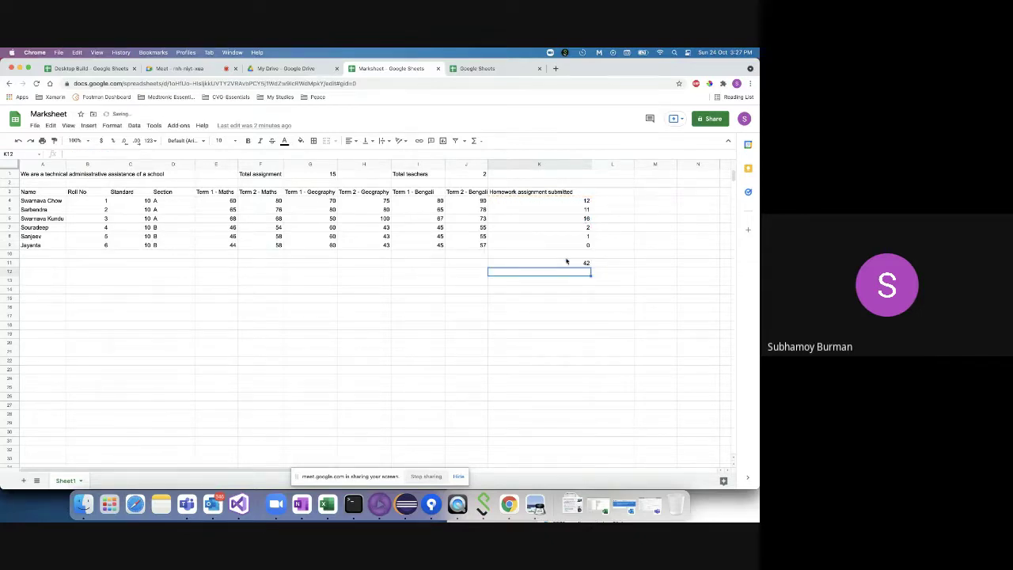
- Review the K11 formula text and confirm the total of 42 is unchanged
left_click(573, 265)
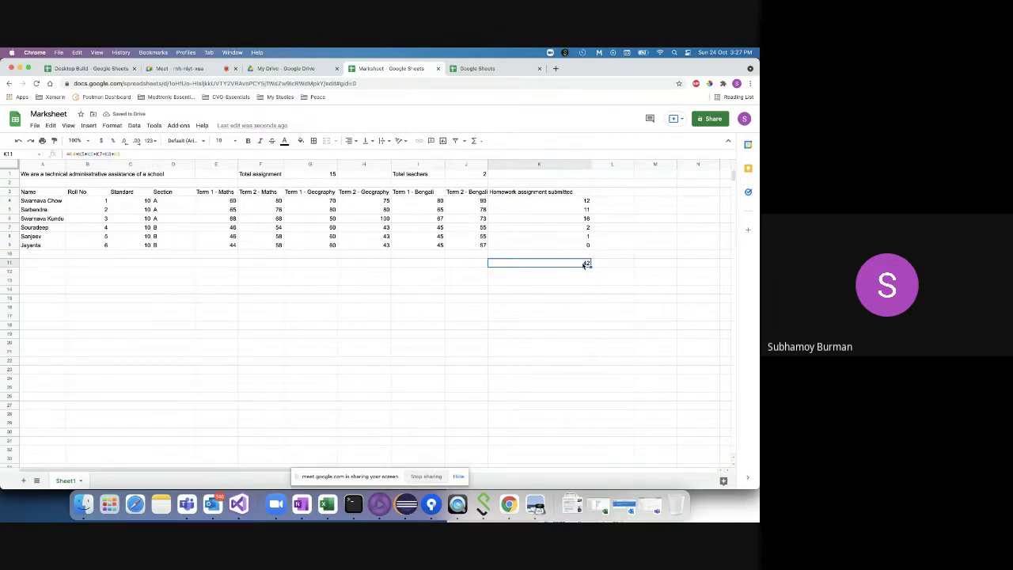
left_click(131, 154)
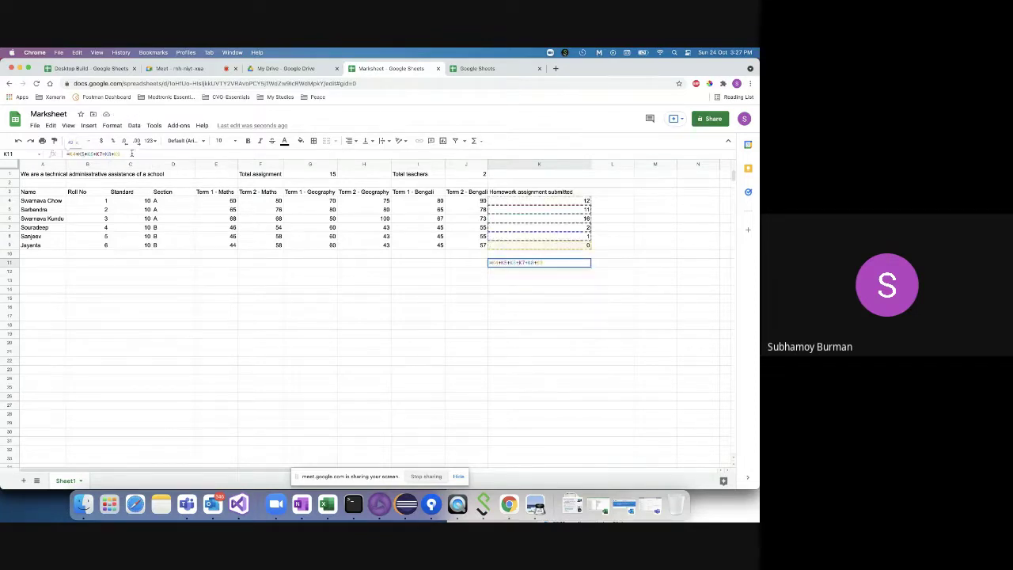
left_click_drag(131, 153, 49, 157)
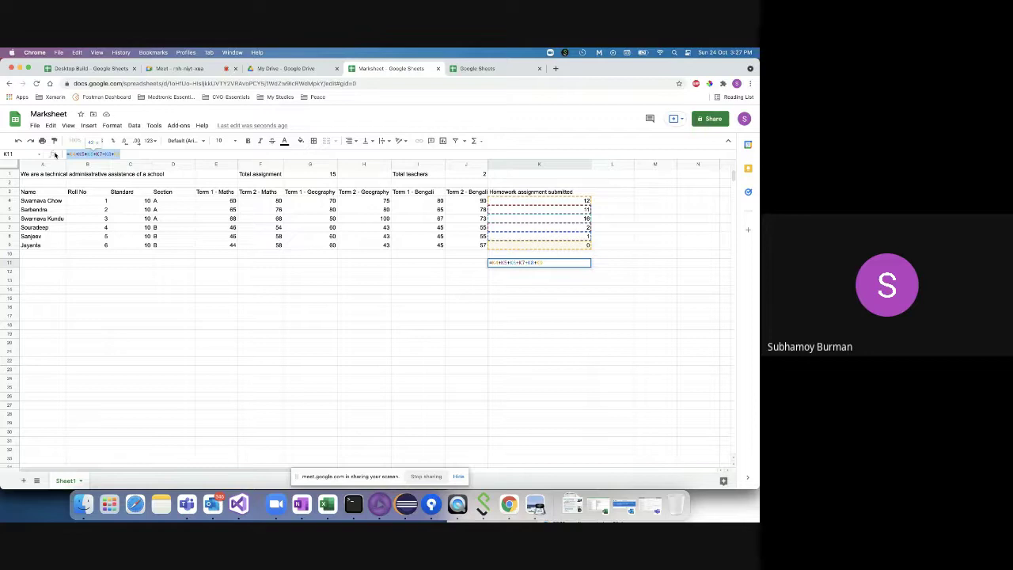
left_click(530, 290)
left_click(536, 257)
left_click(535, 265)
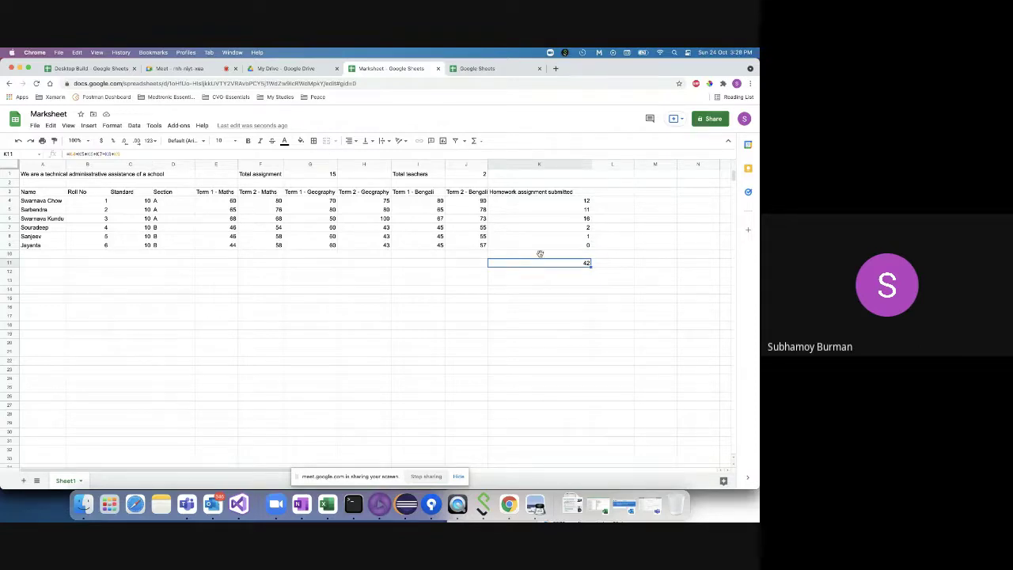
left_click(533, 273)
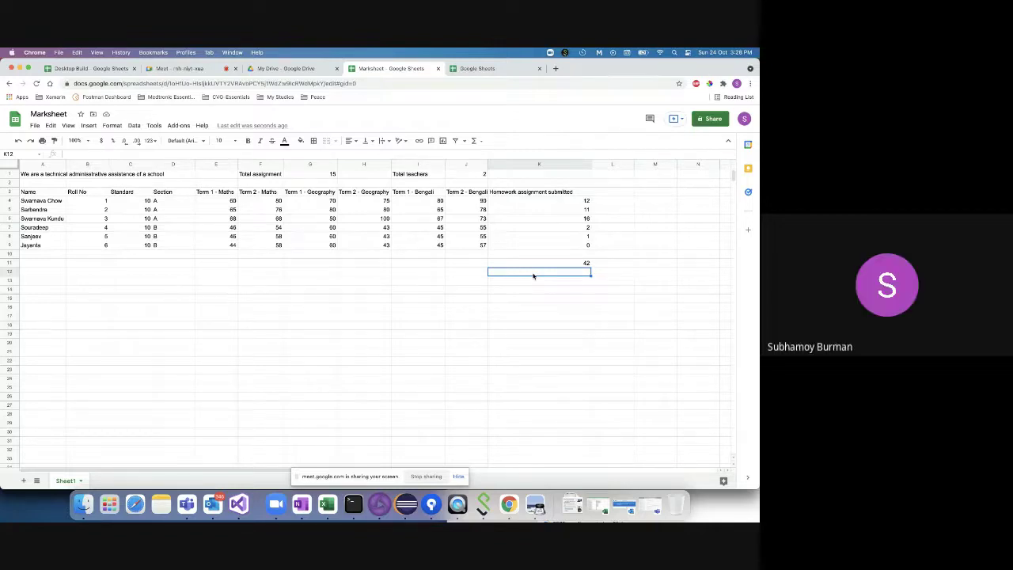
left_click(534, 264)
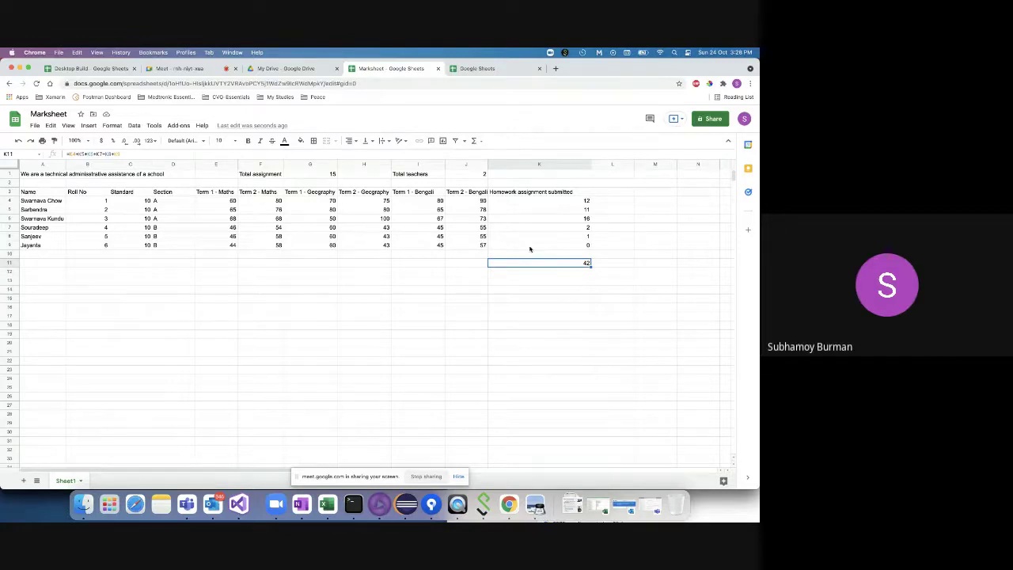
left_click(549, 274)
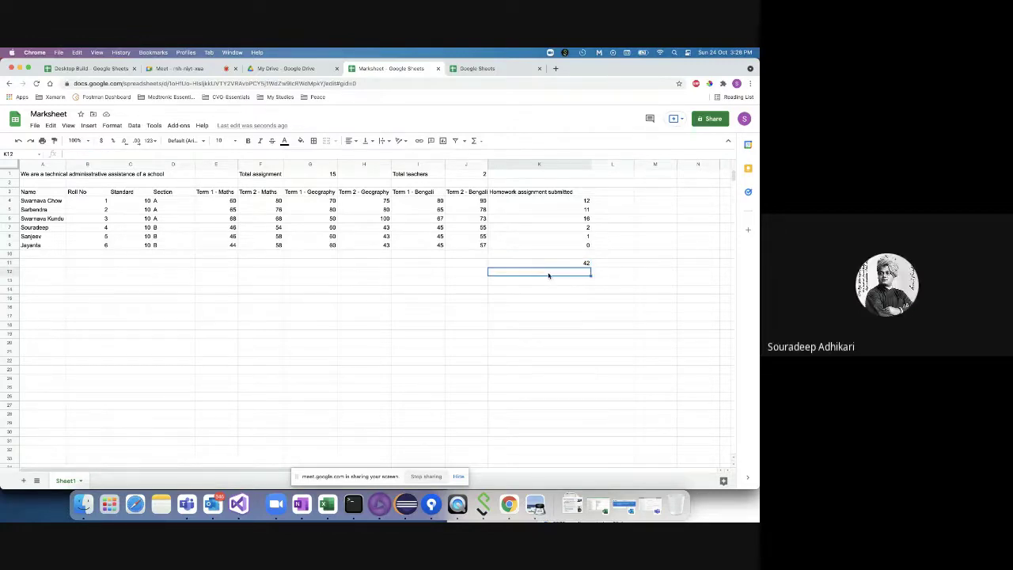
left_click(552, 264)
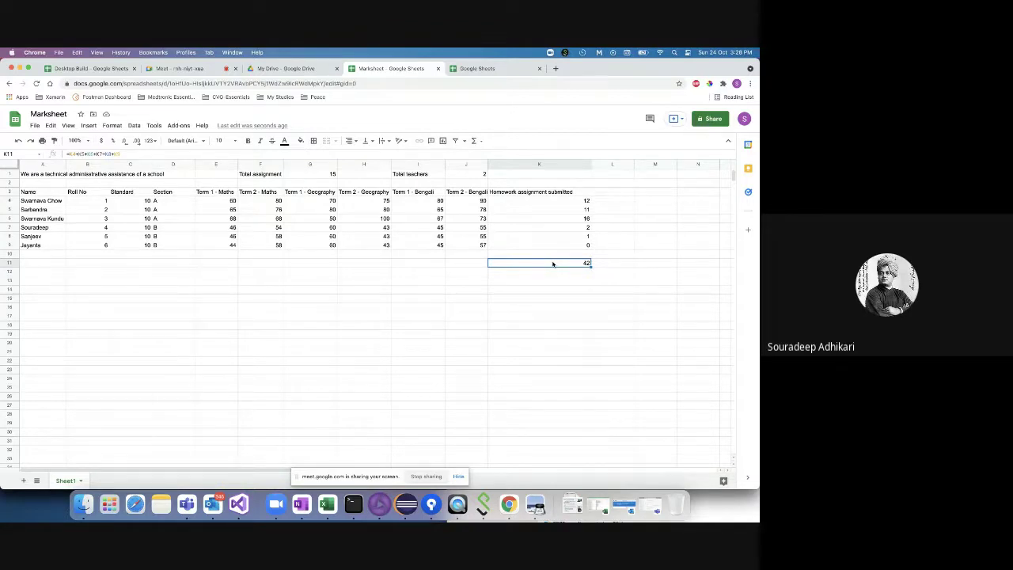
- Enter the bracketed calculation =(6/2) + 8 in I14, giving 11
double_click(400, 290)
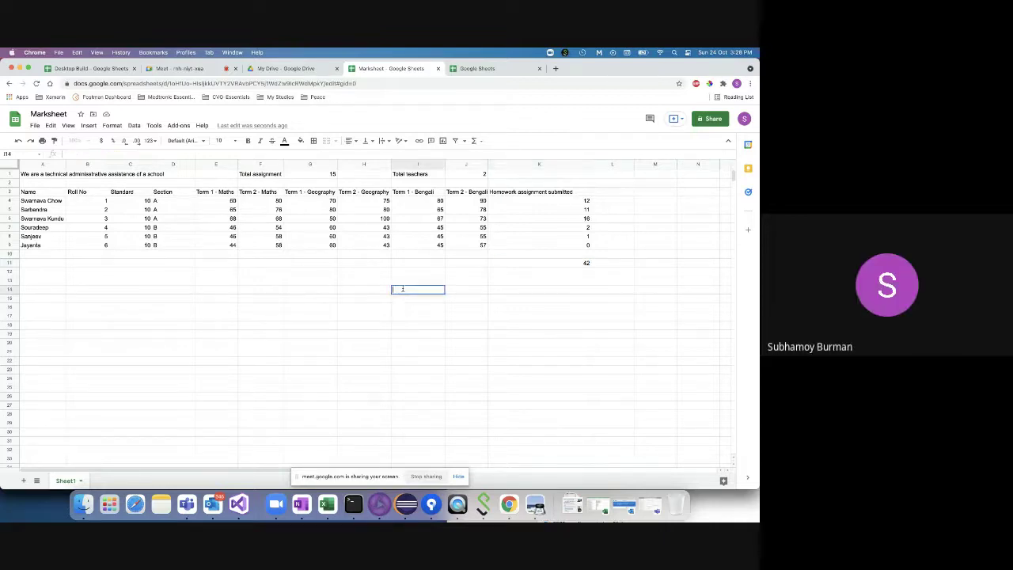
type("=6/2")
key("Return")
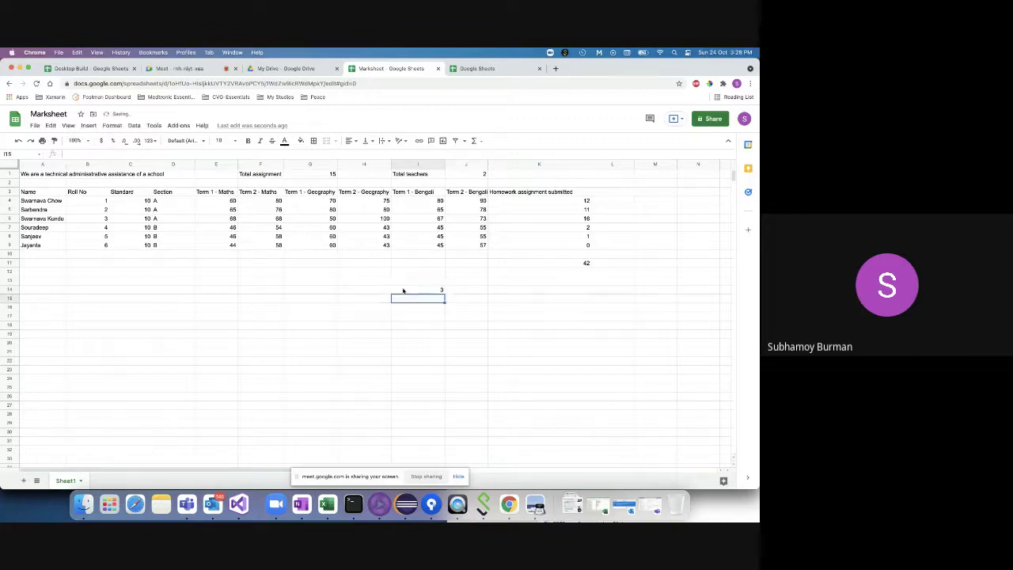
left_click(440, 290)
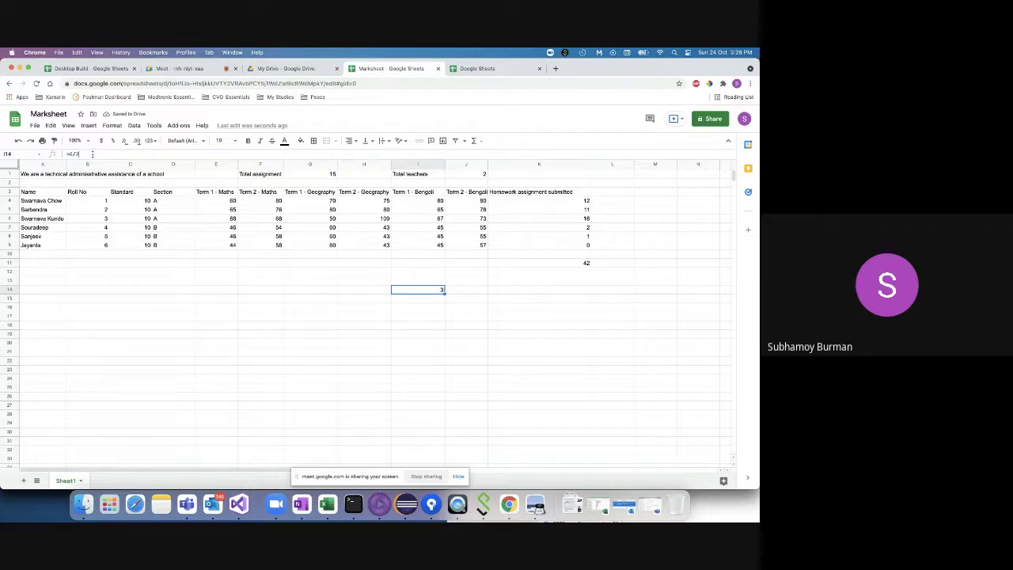
left_click_drag(92, 154, 48, 158)
left_click(72, 154)
type("(6/2) +")
key("BackSpace")
key("BackSpace")
key("BackSpace")
type(") + 8")
key("Return")
key("Return")
- Clear the demo result from I14 and reopen K11's SUM formula for editing
left_click(262, 265)
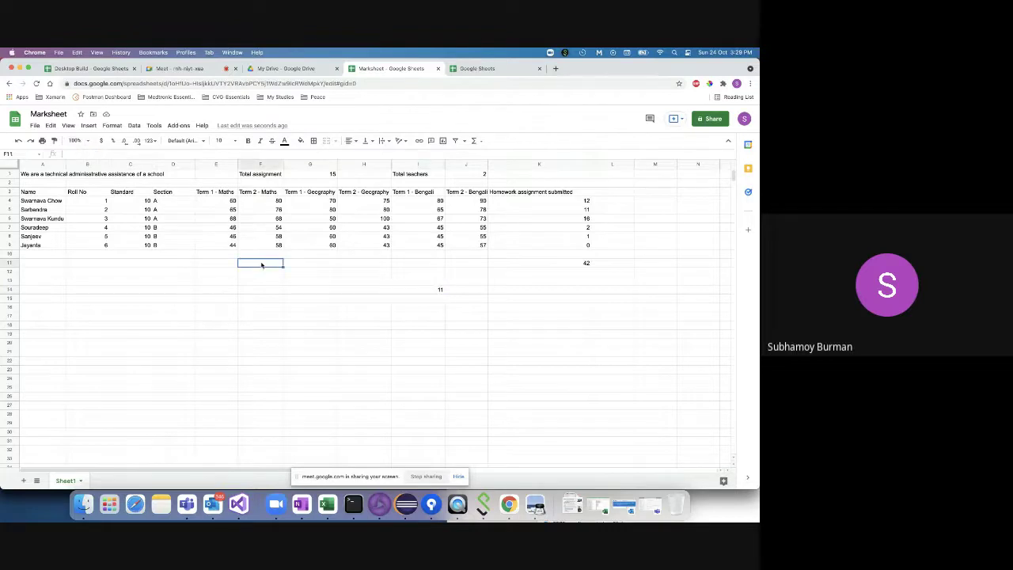
left_click(29, 177)
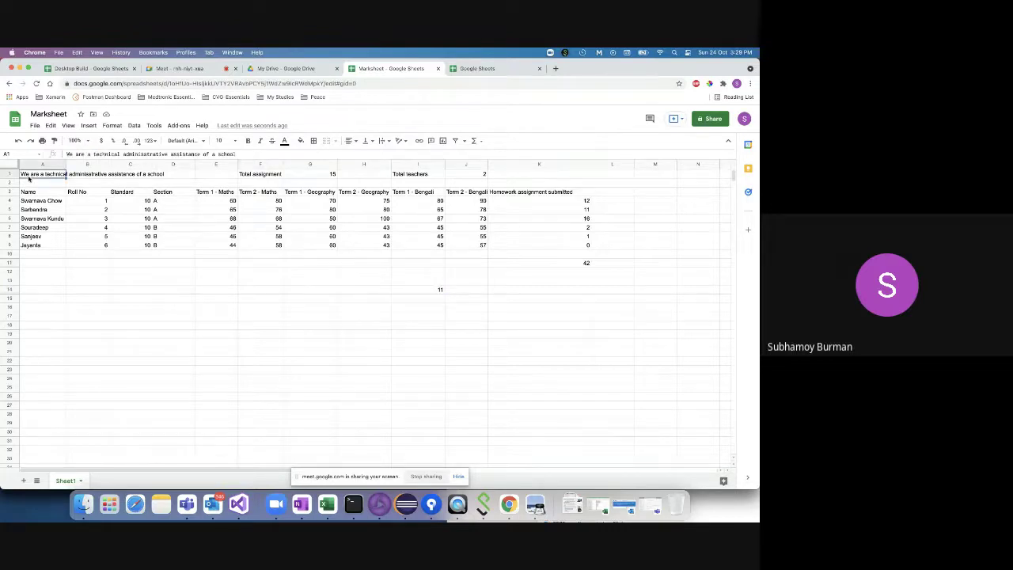
key("super+a")
left_click(428, 202)
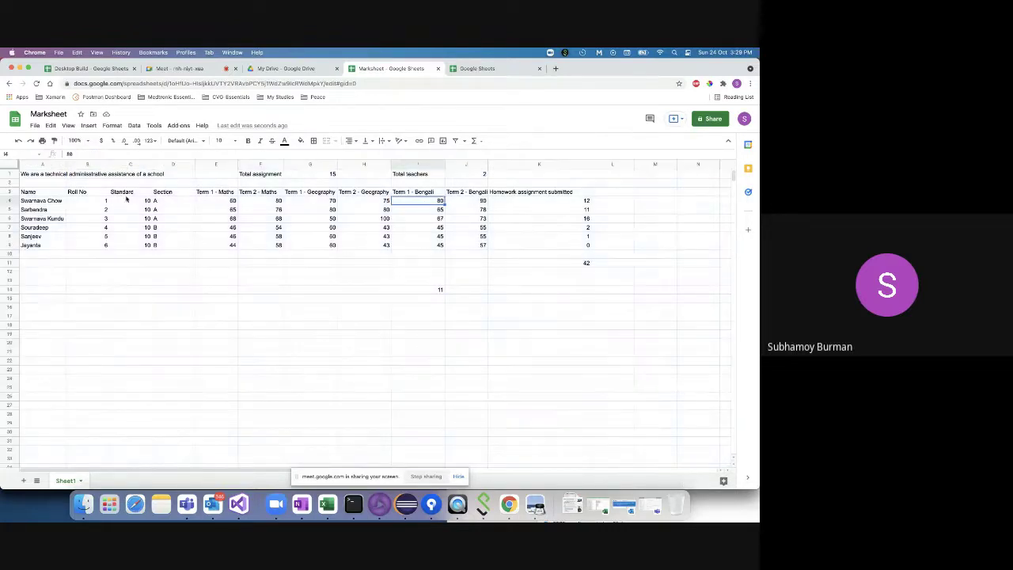
left_click_drag(28, 177, 95, 236)
left_click_drag(109, 309, 685, 438)
left_click(443, 290)
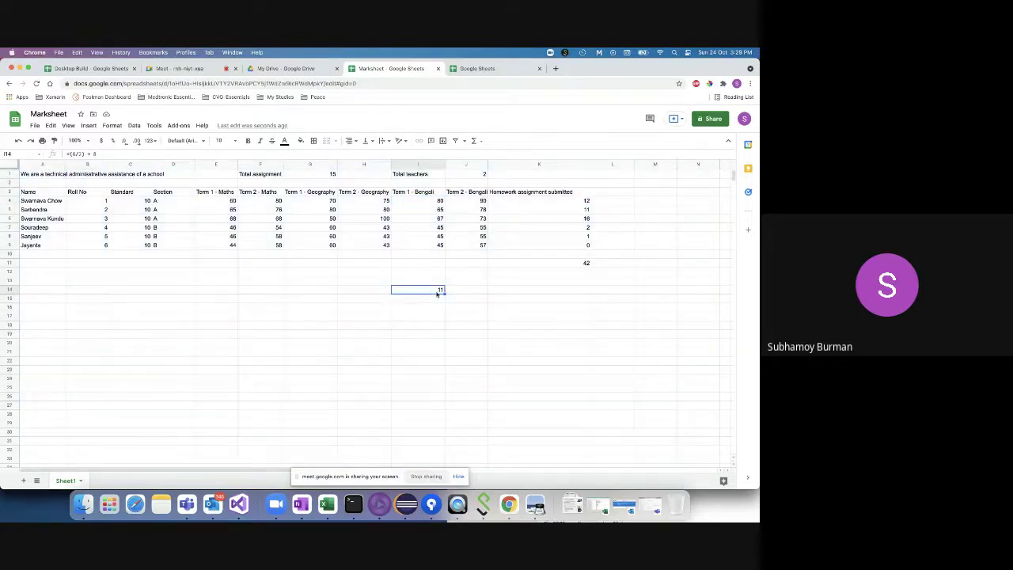
left_click(427, 278)
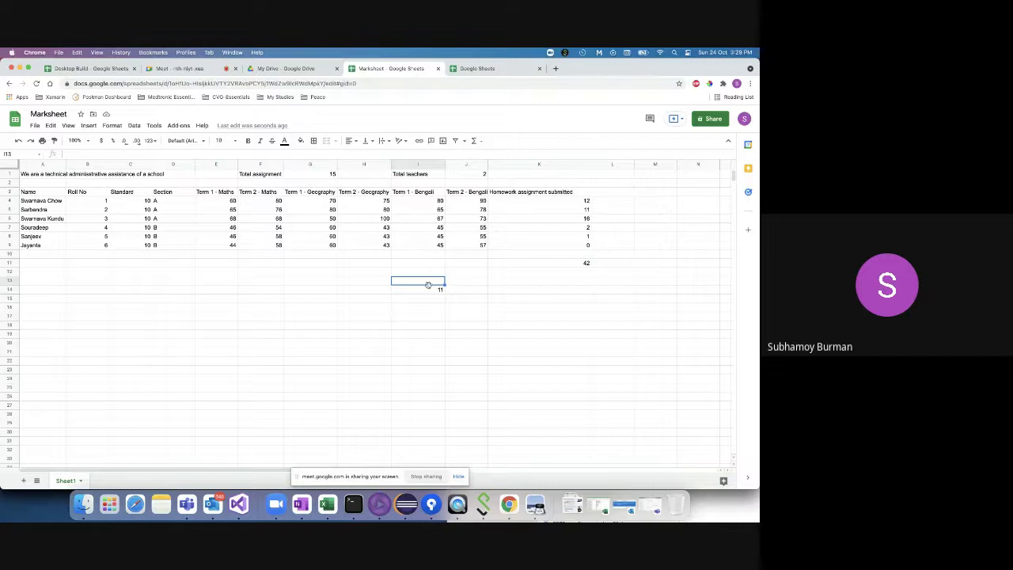
left_click(427, 290)
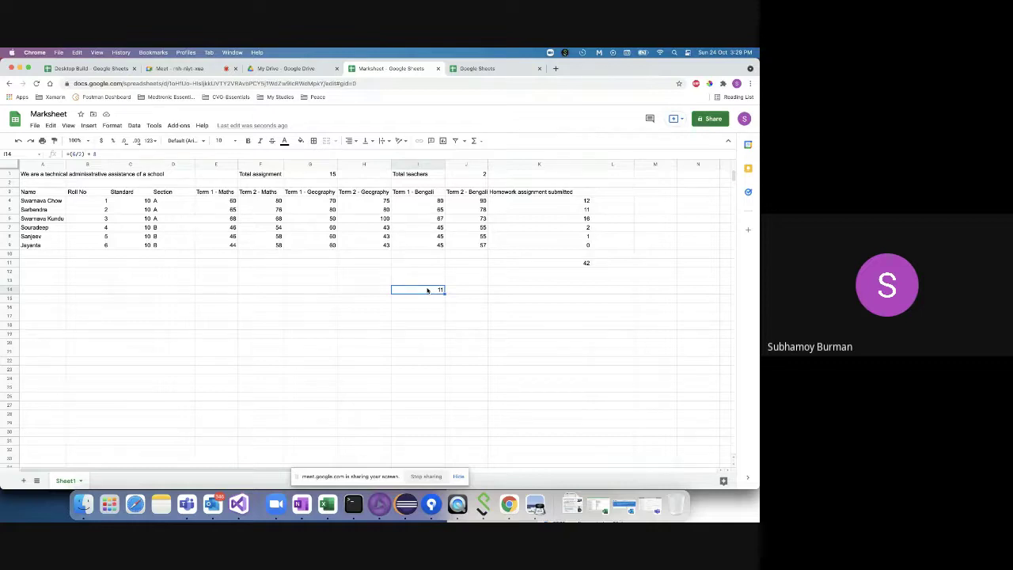
key("Delete")
left_click(585, 264)
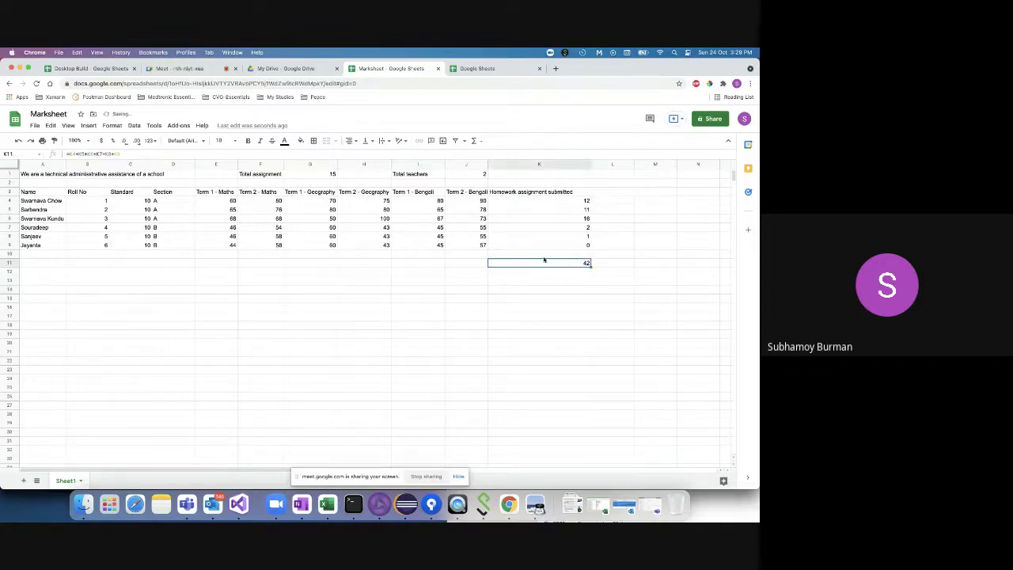
left_click(147, 153)
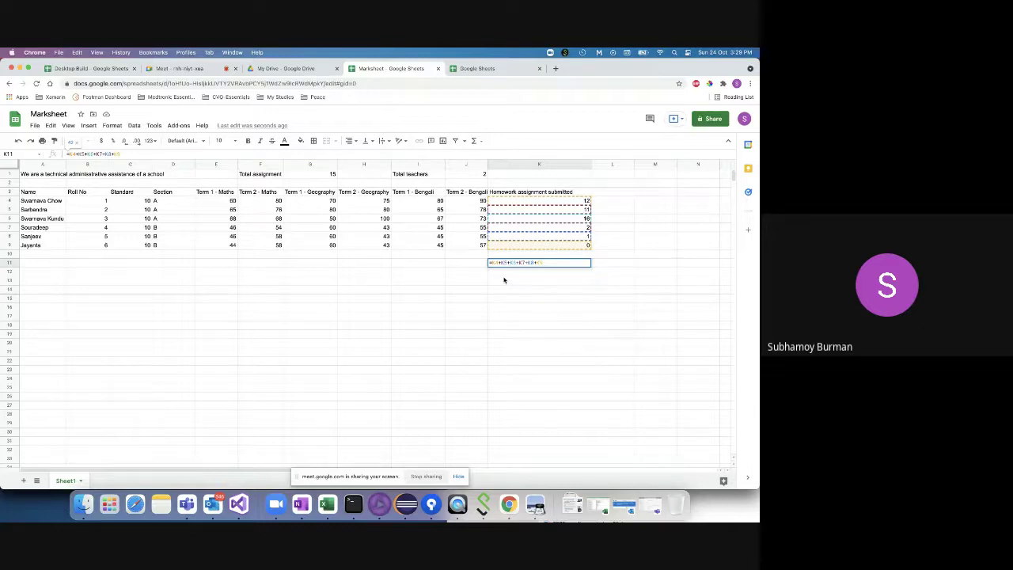
key("BackSpace")
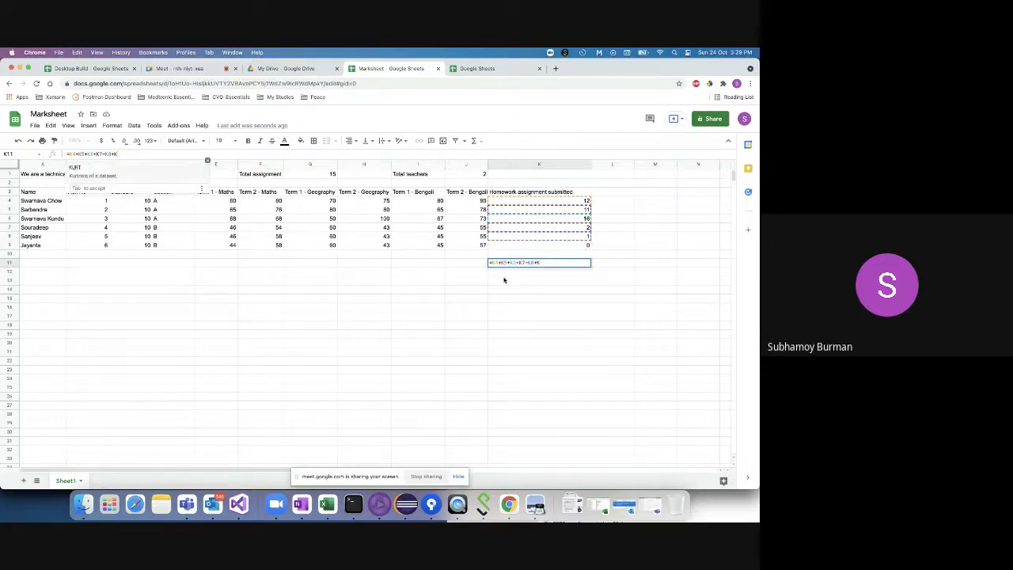
left_click(563, 310)
left_click(529, 262)
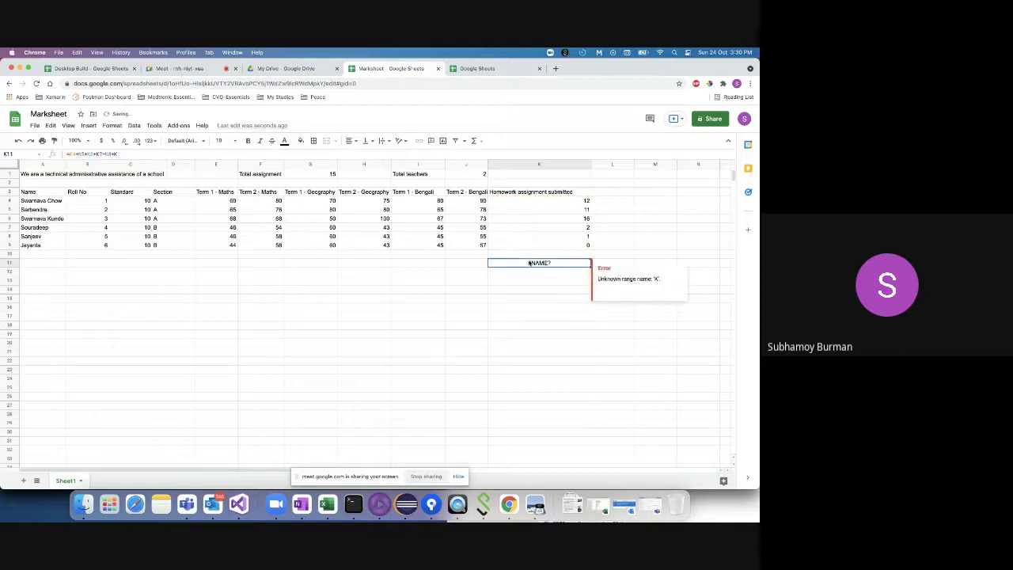
key("Delete")
left_click(504, 281)
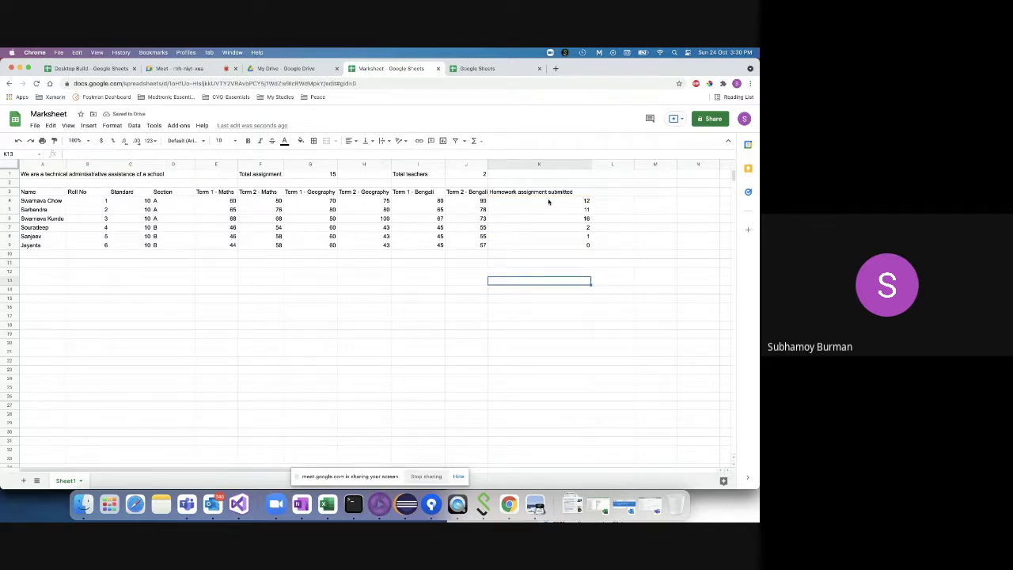
left_click_drag(549, 202, 540, 250)
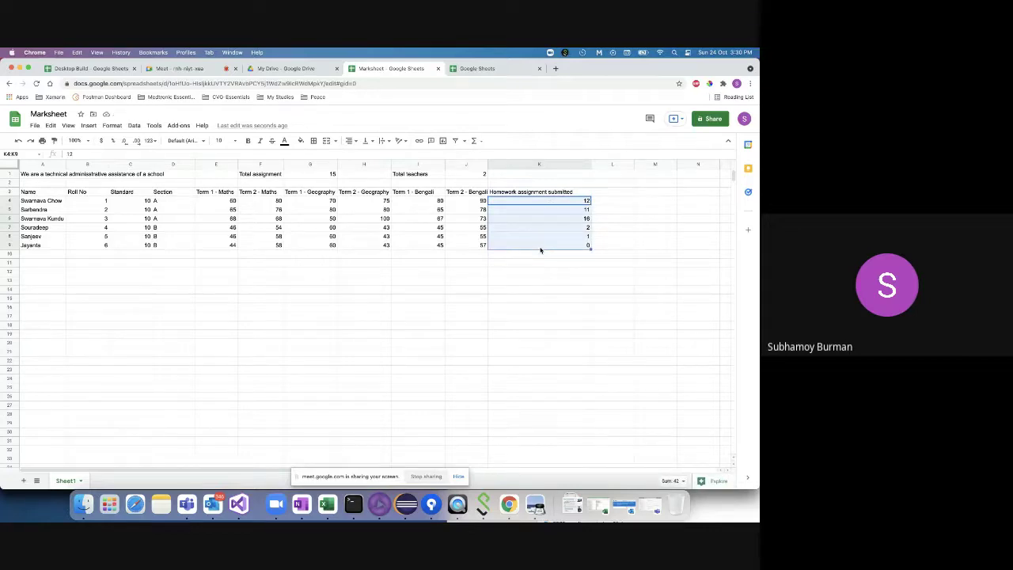
left_click(543, 209)
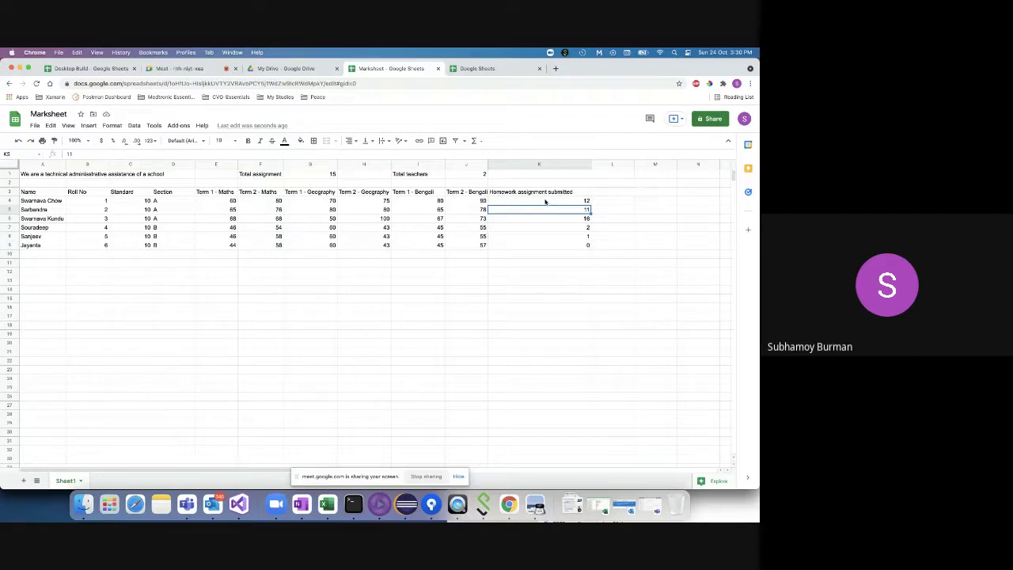
left_click_drag(544, 202, 538, 246)
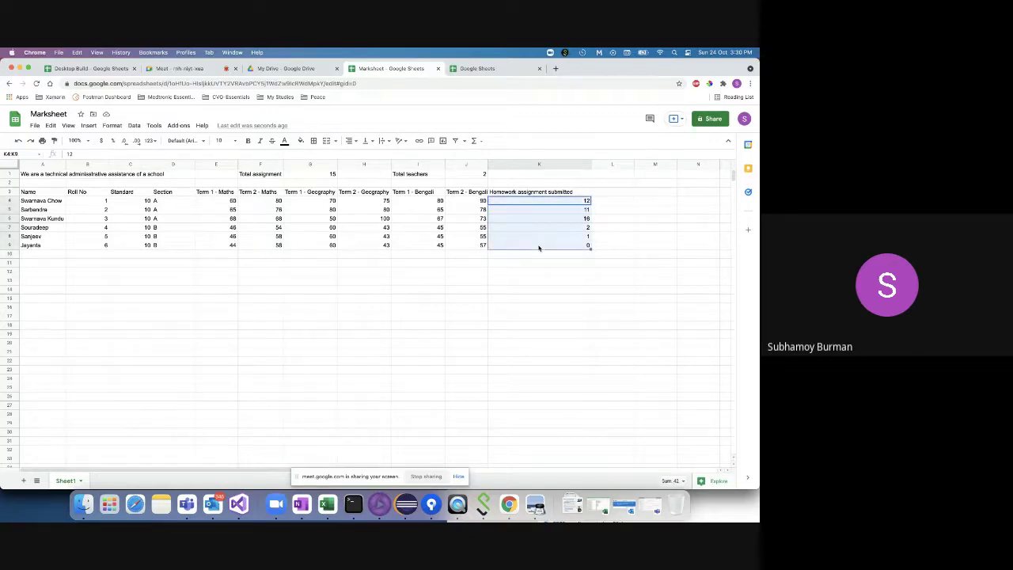
double_click(506, 262)
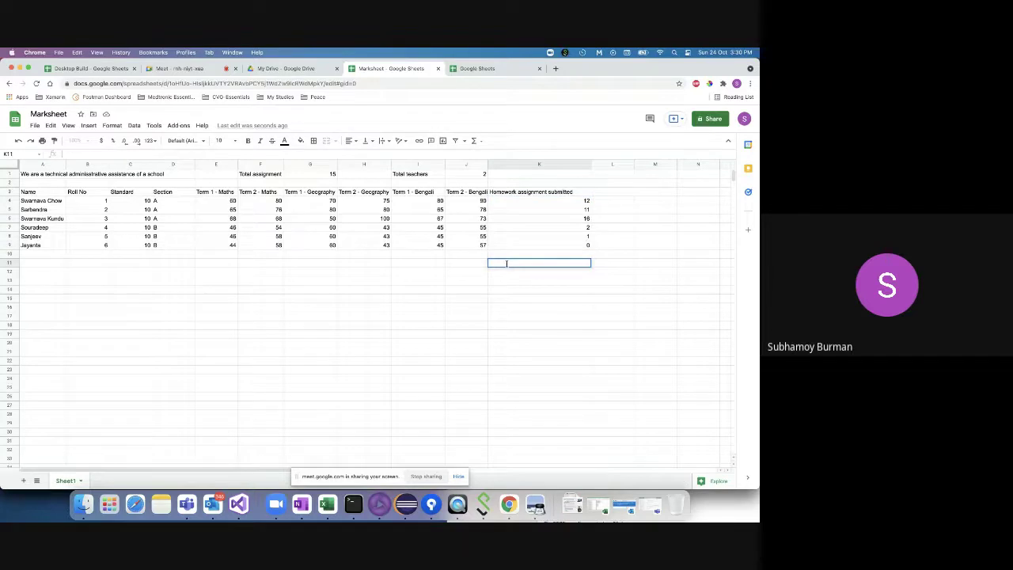
- Cancel the unfinished K11 entry and label J11 'Total number of assignment submitted'
type("=")
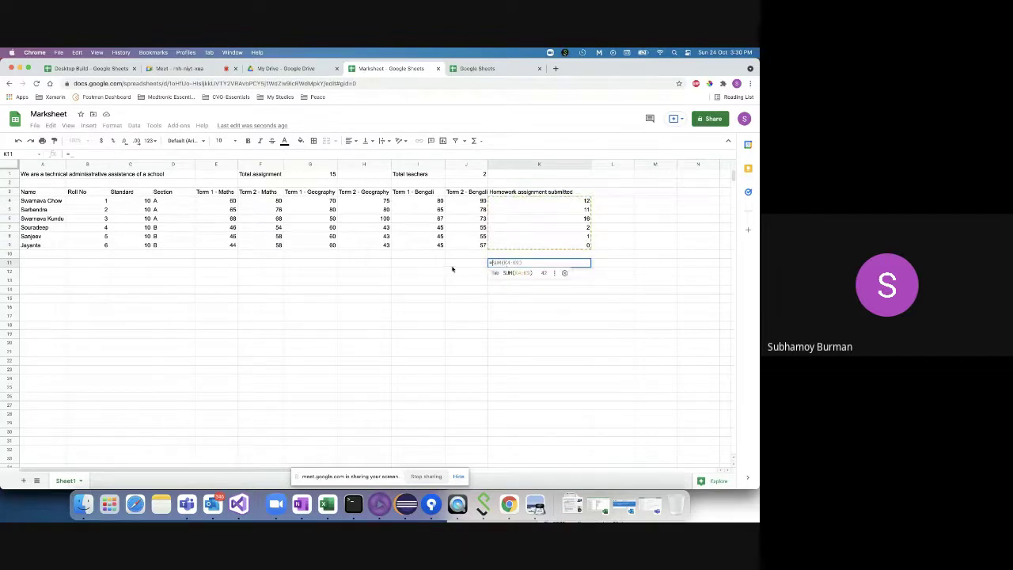
type("(")
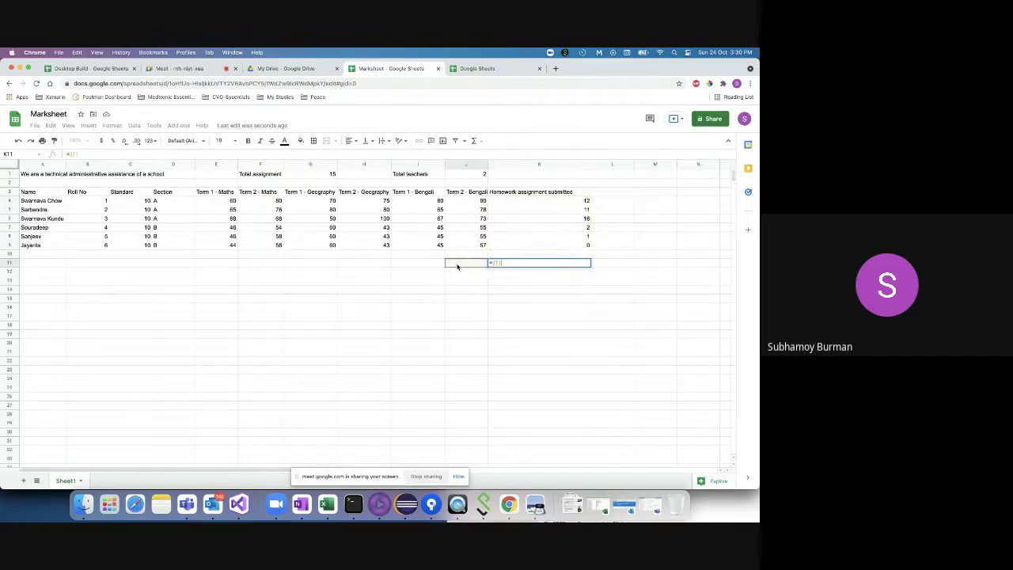
key("Escape")
double_click(467, 263)
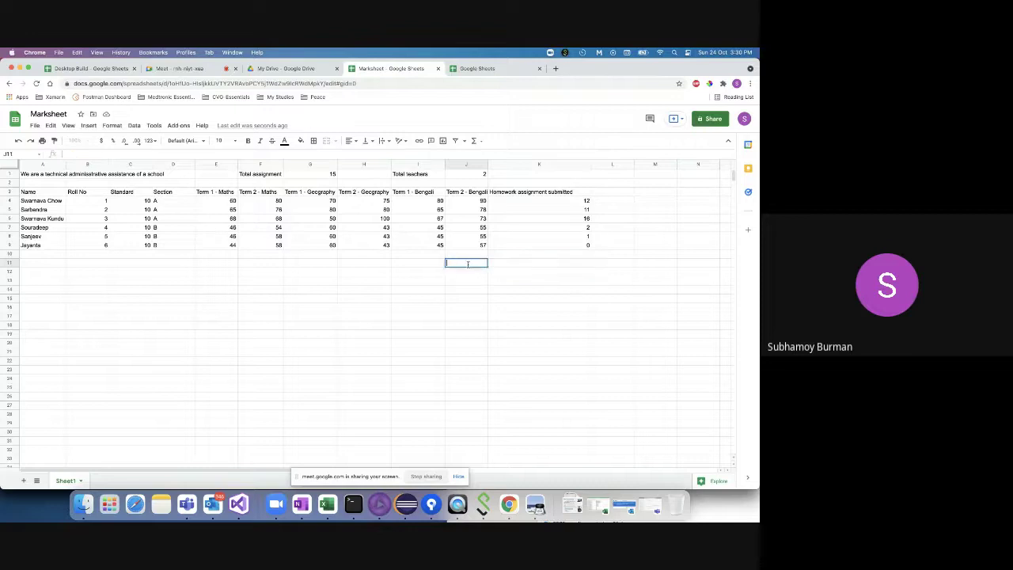
type("Total number of a")
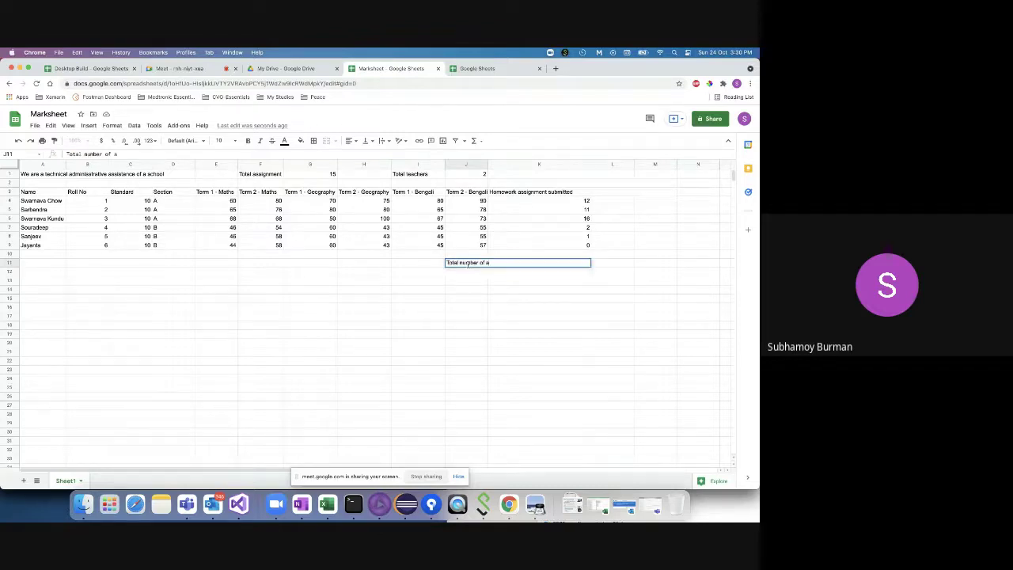
type("ssignment submitted")
left_click(482, 317)
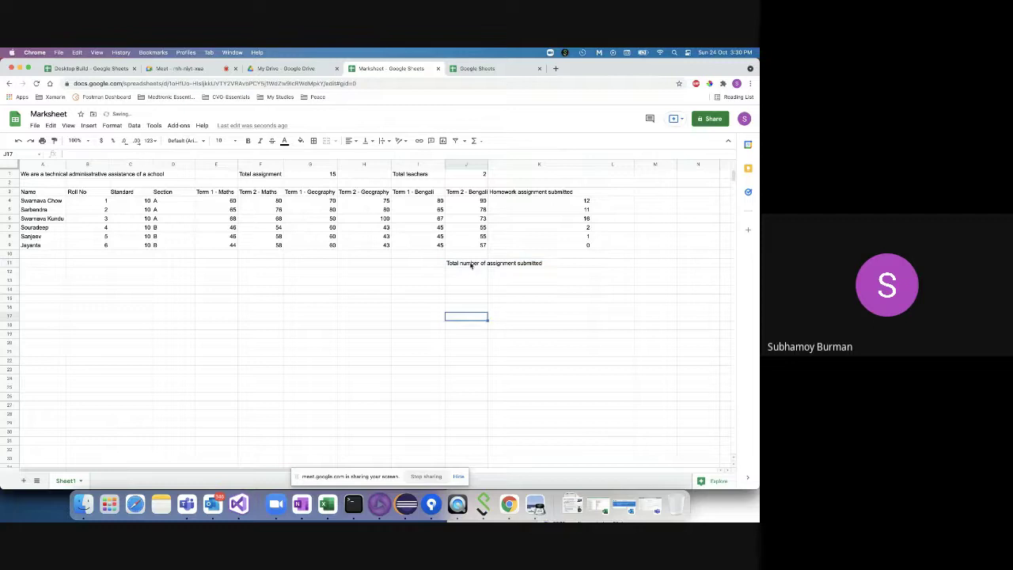
- Apply Wrap text wrapping to the J11 label
left_click(472, 264)
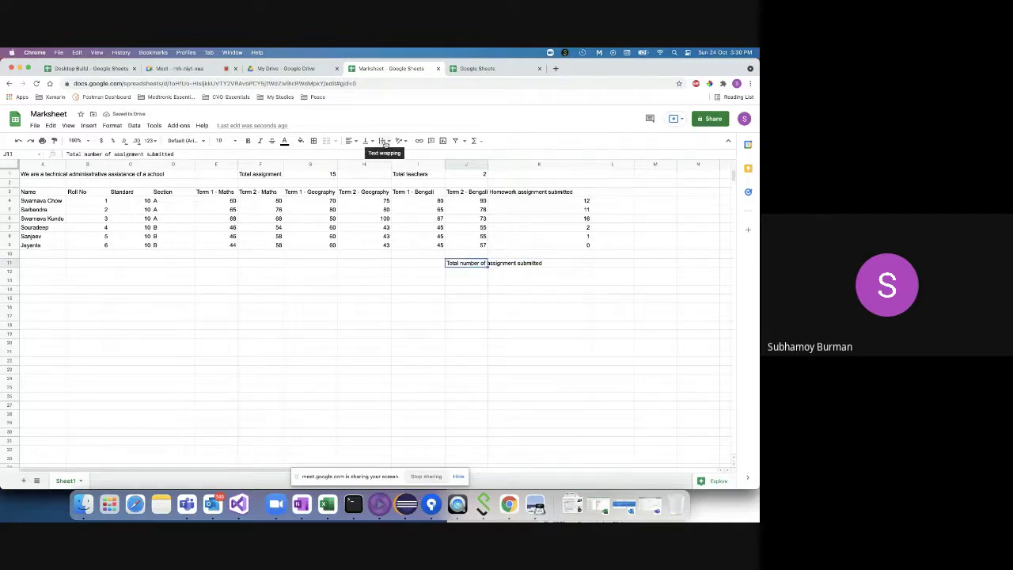
left_click(383, 142)
left_click(395, 156)
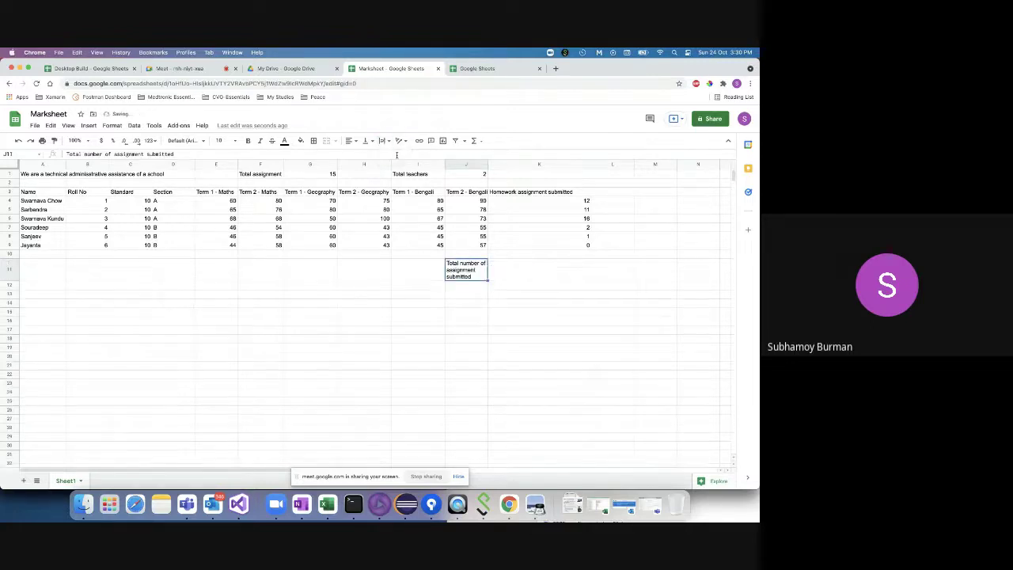
double_click(559, 268)
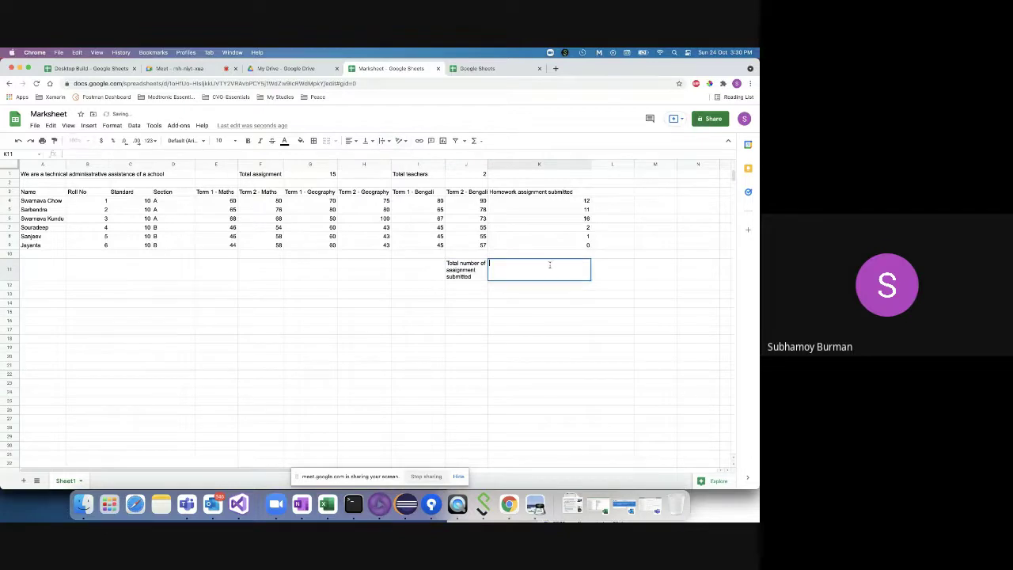
- Enter =SUM in K11, accept the suggested K4:K9 range, and reopen it for editing
type("=")
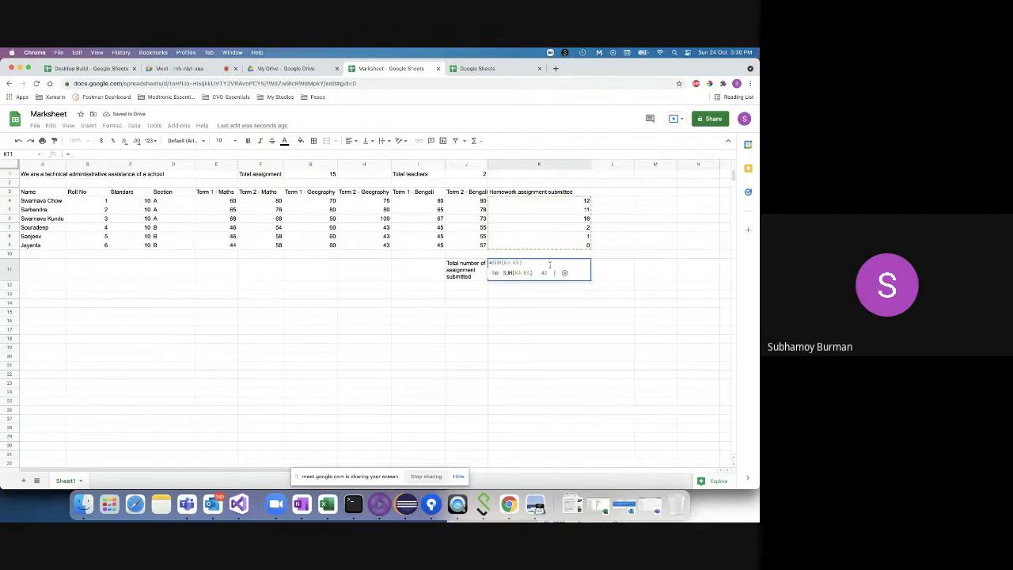
type("sum")
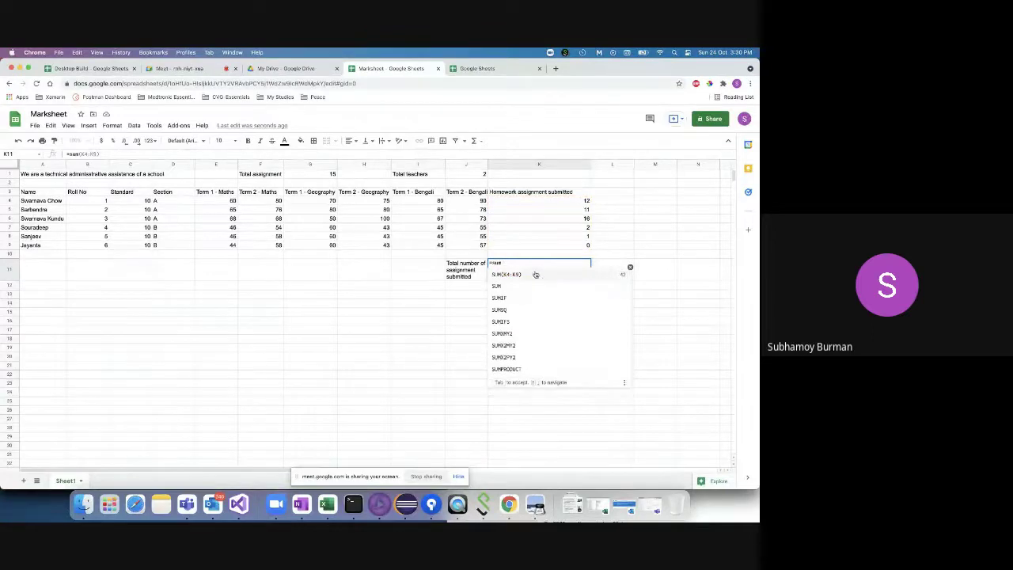
left_click(528, 276)
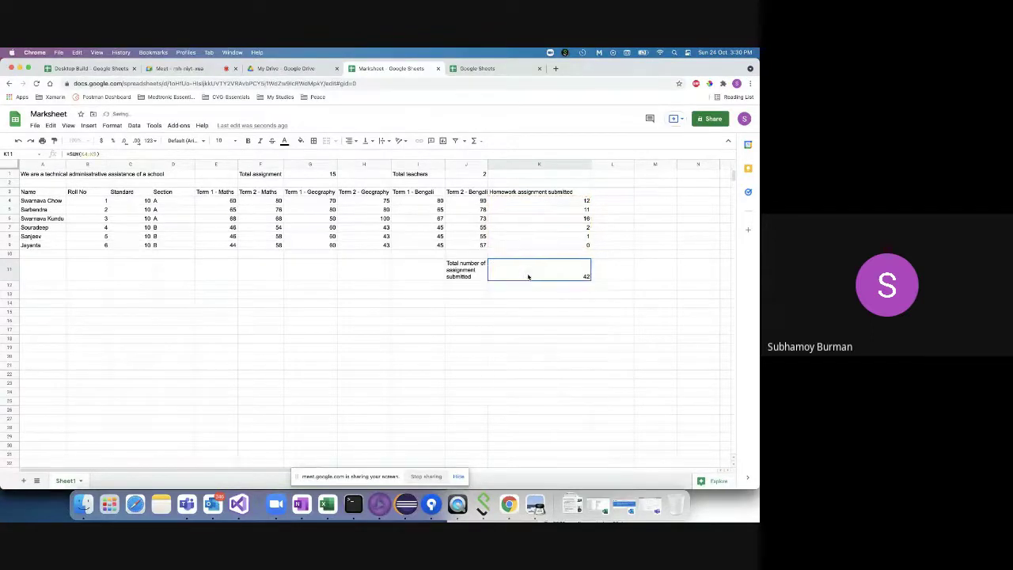
double_click(519, 273)
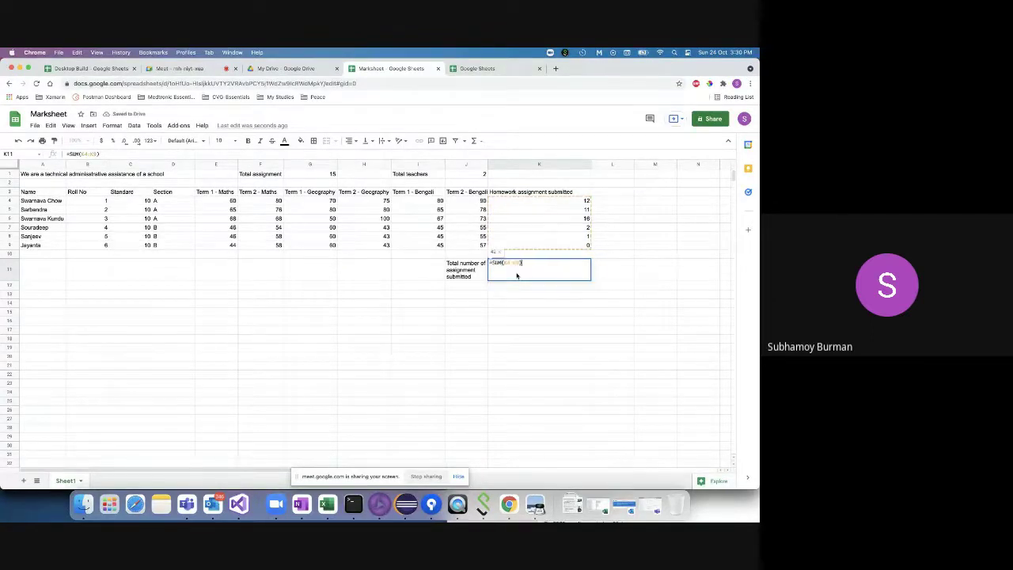
key("BackSpace")
key("BackSpace")
key("BackSpace")
key("BackSpace")
key("BackSpace")
key("BackSpace")
key("BackSpace")
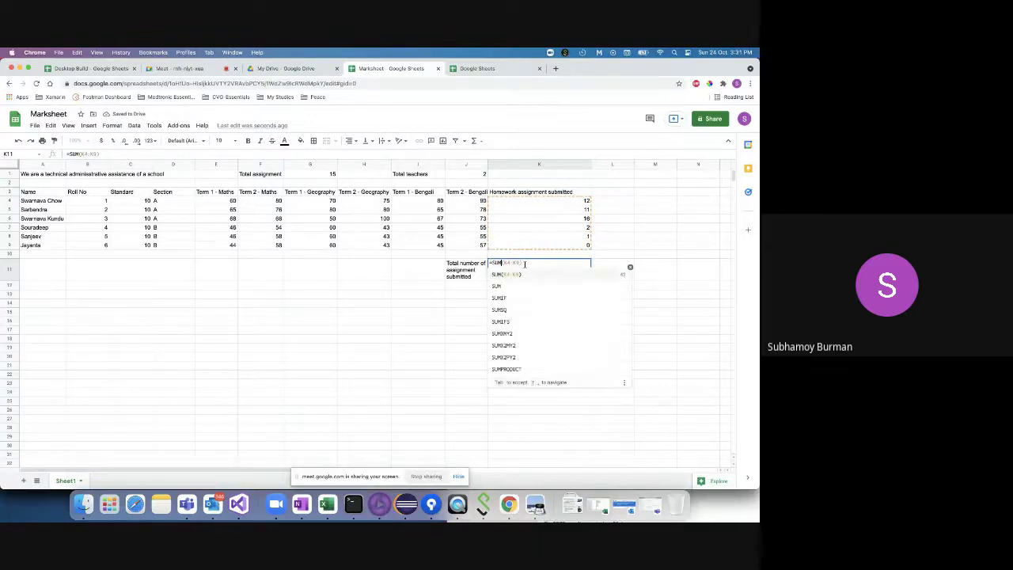
type("(")
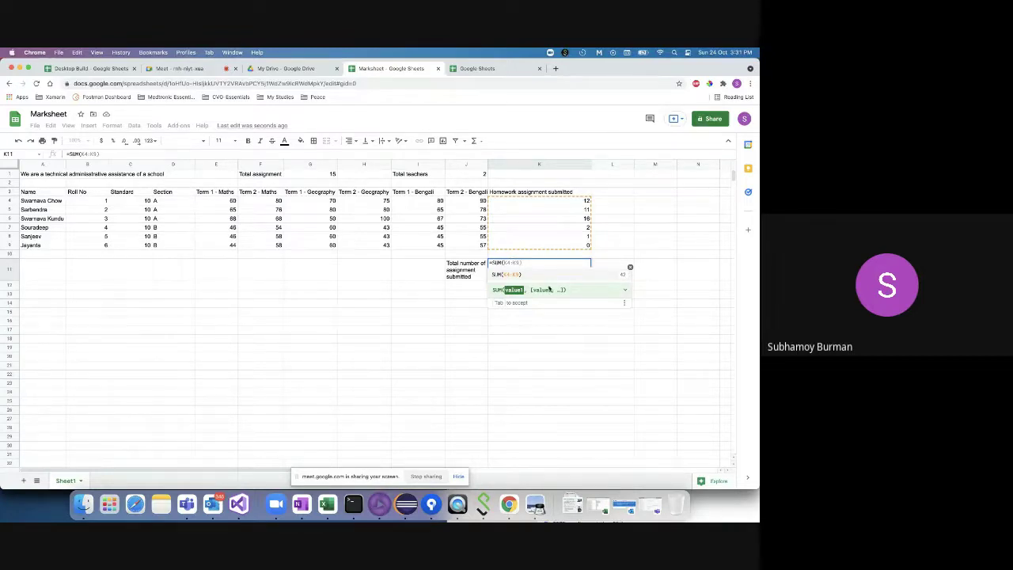
- Review the SUM help details, then erase the formula and retype =SUM(
left_click(624, 289)
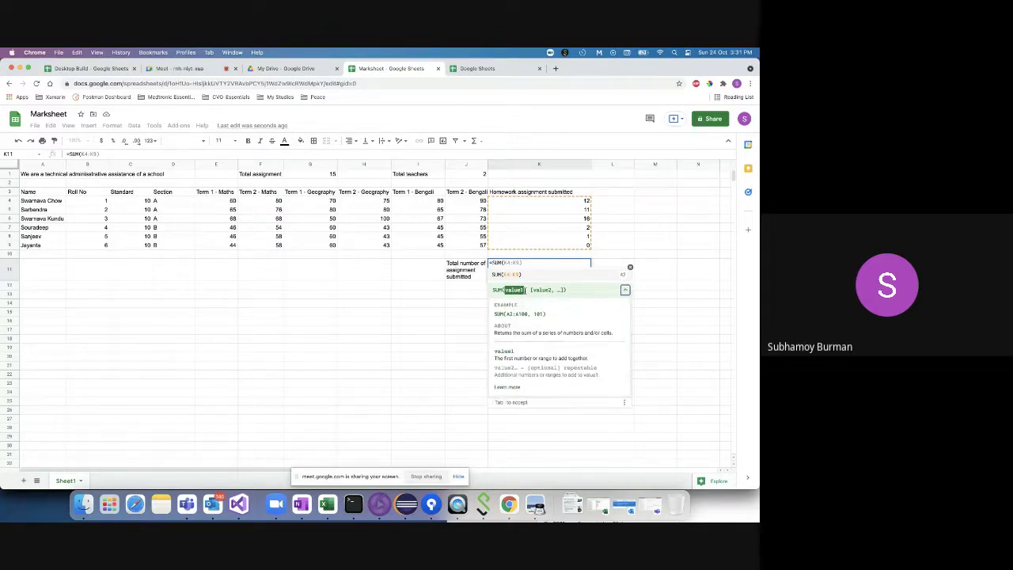
left_click(625, 290)
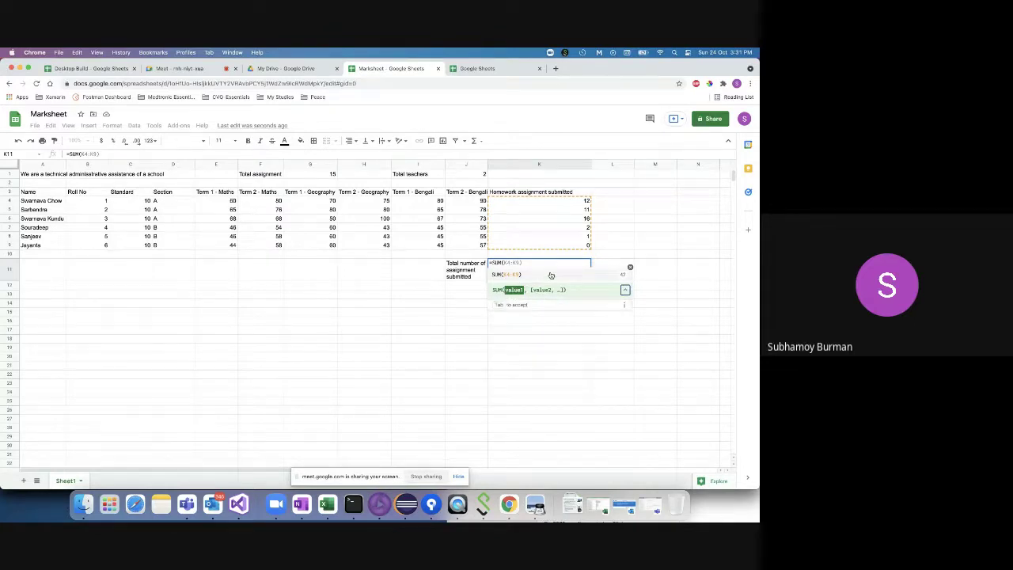
key("BackSpace")
key("BackSpace")
key("BackSpace")
key("BackSpace")
key("BackSpace")
key("BackSpace")
key("BackSpace")
key("BackSpace")
key("BackSpace")
key("BackSpace")
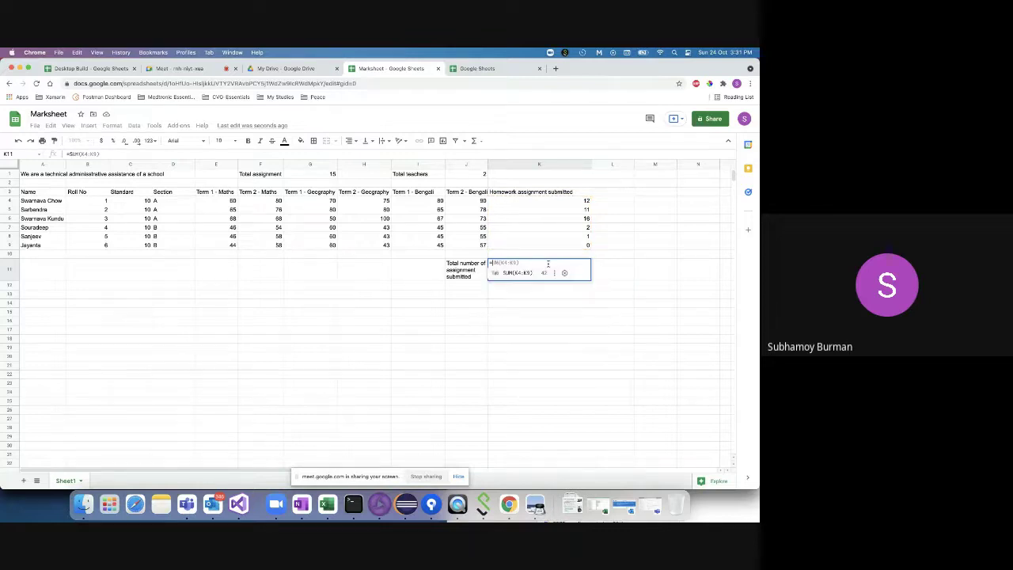
key("BackSpace")
type("=")
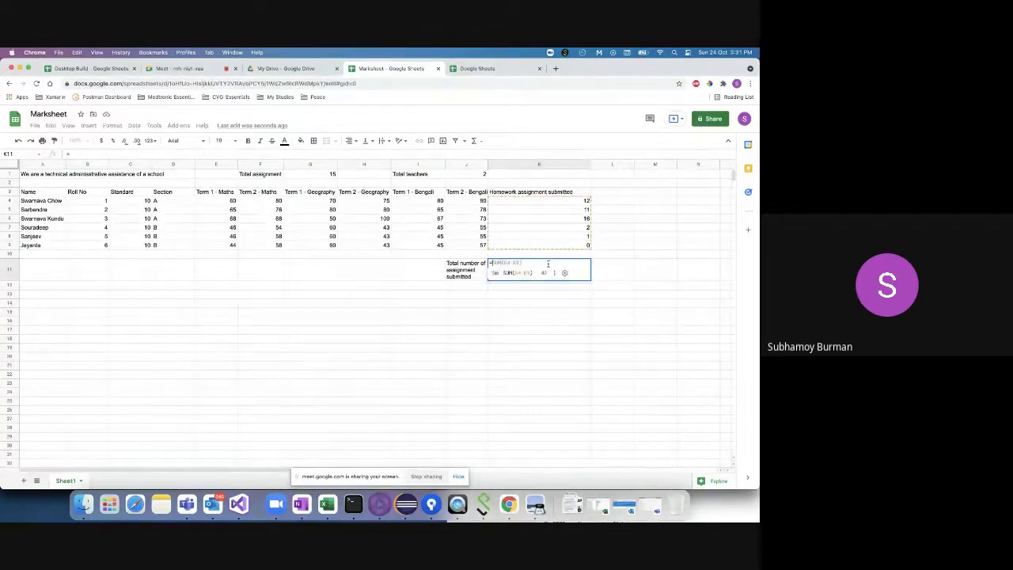
type("SUM")
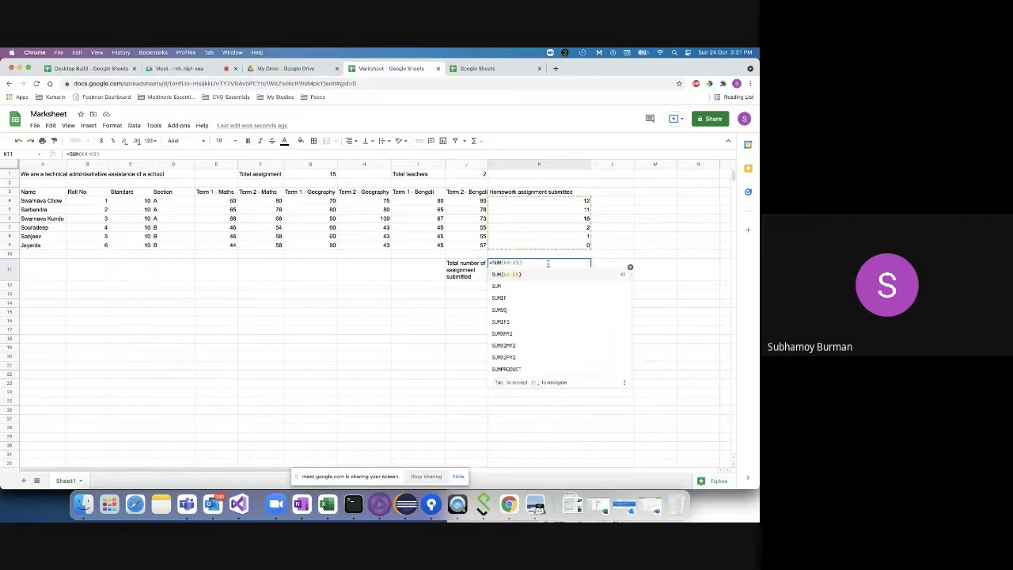
type("(")
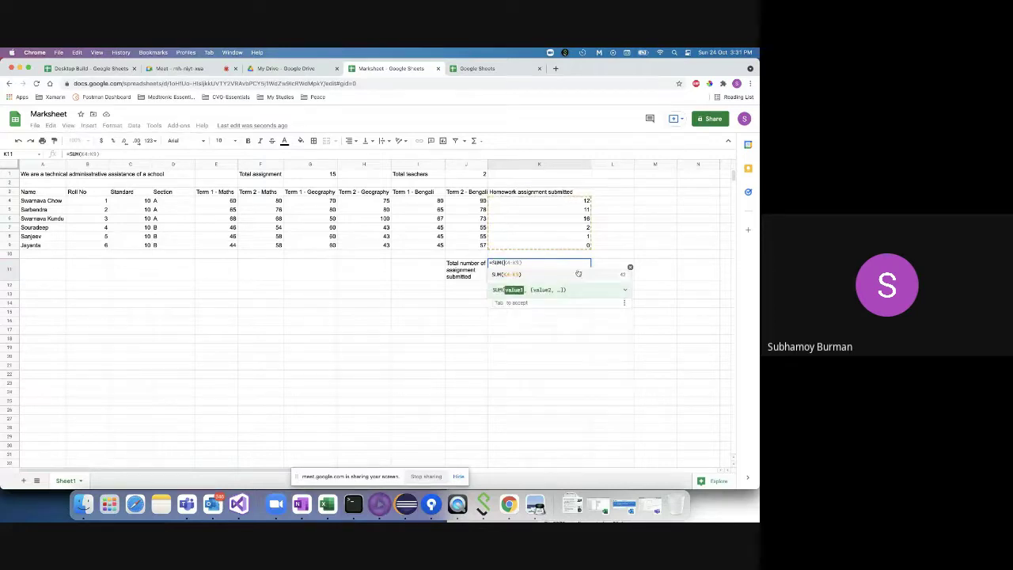
- Close the SUM help and complete K11 as =SUM(K4:K9), totalling 42
left_click(625, 291)
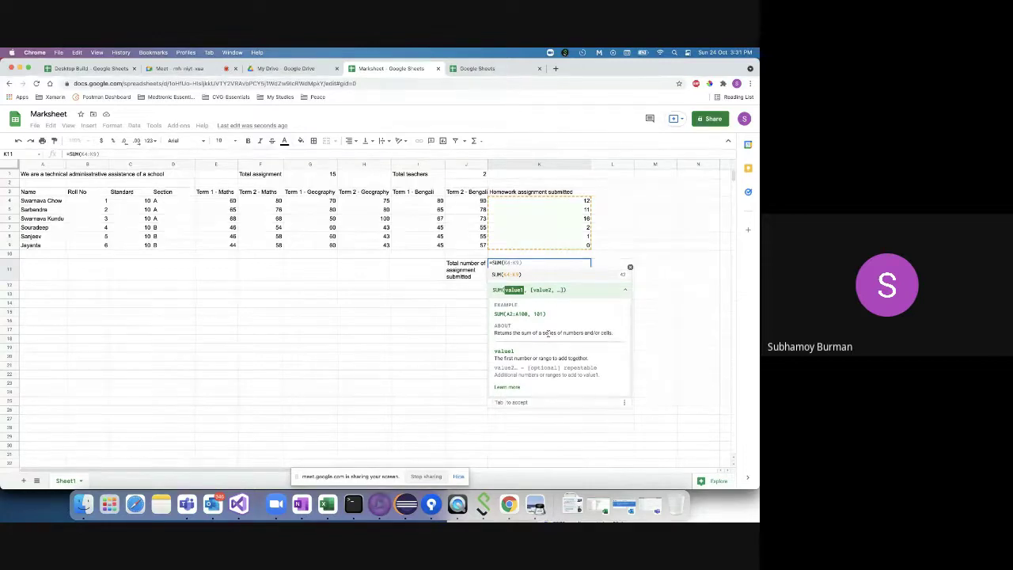
left_click(516, 204)
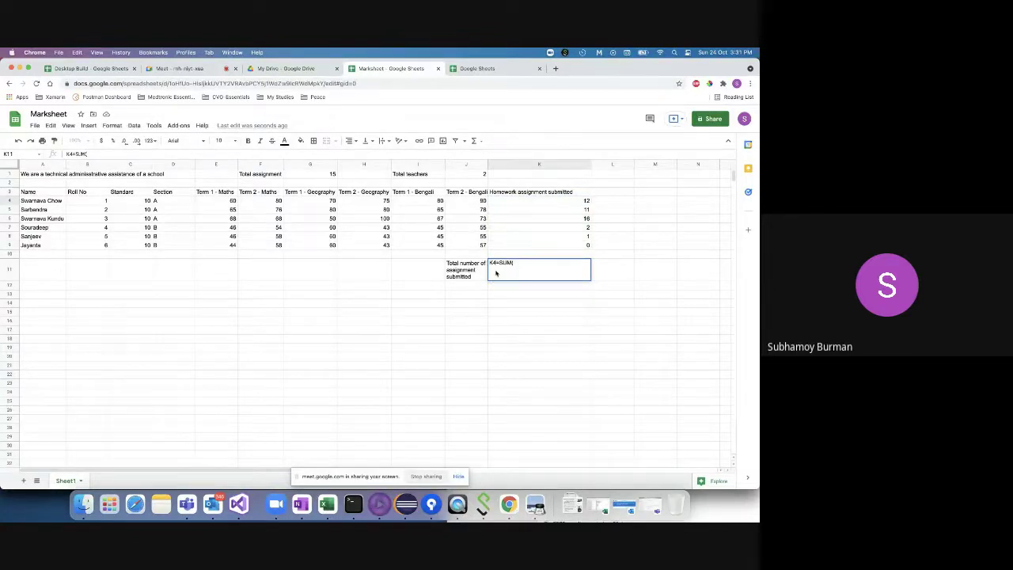
key("BackSpace")
key("BackSpace")
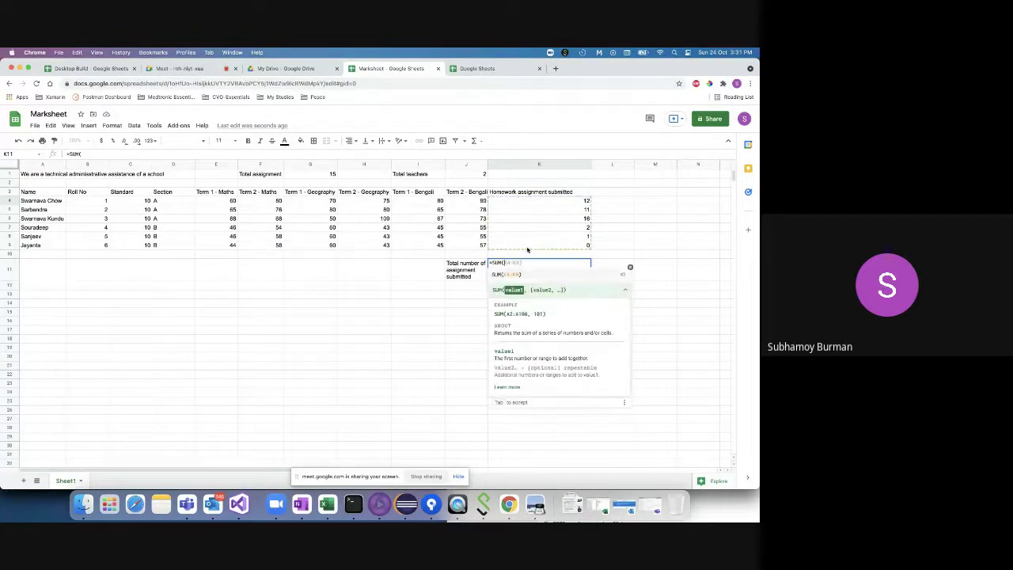
left_click_drag(525, 204, 531, 245)
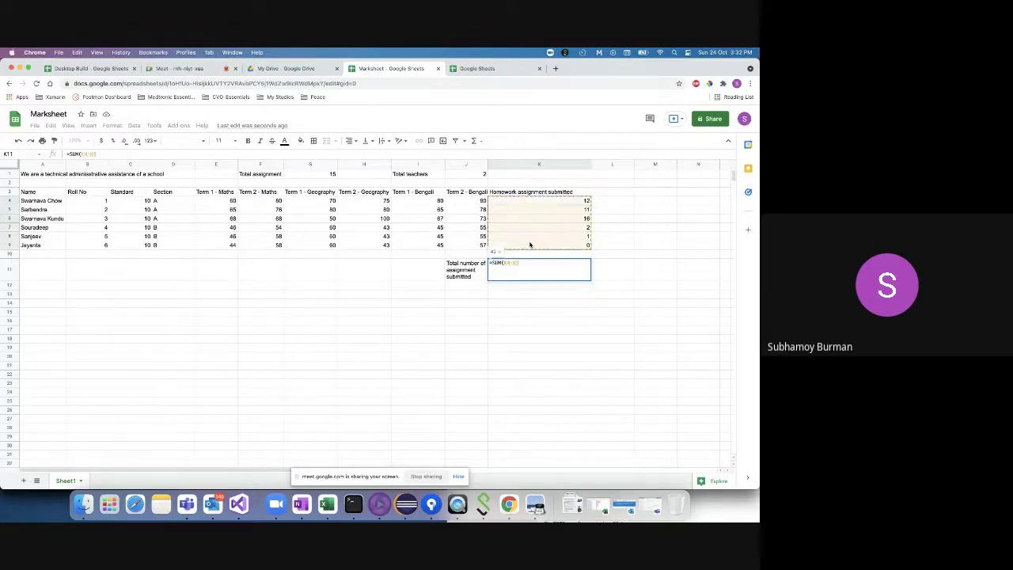
type(")")
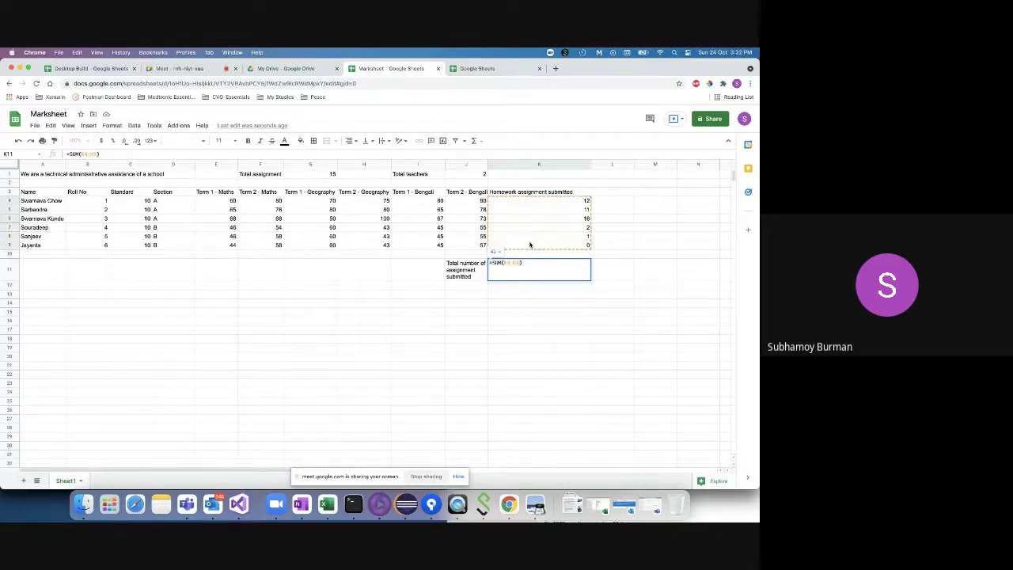
key("Return")
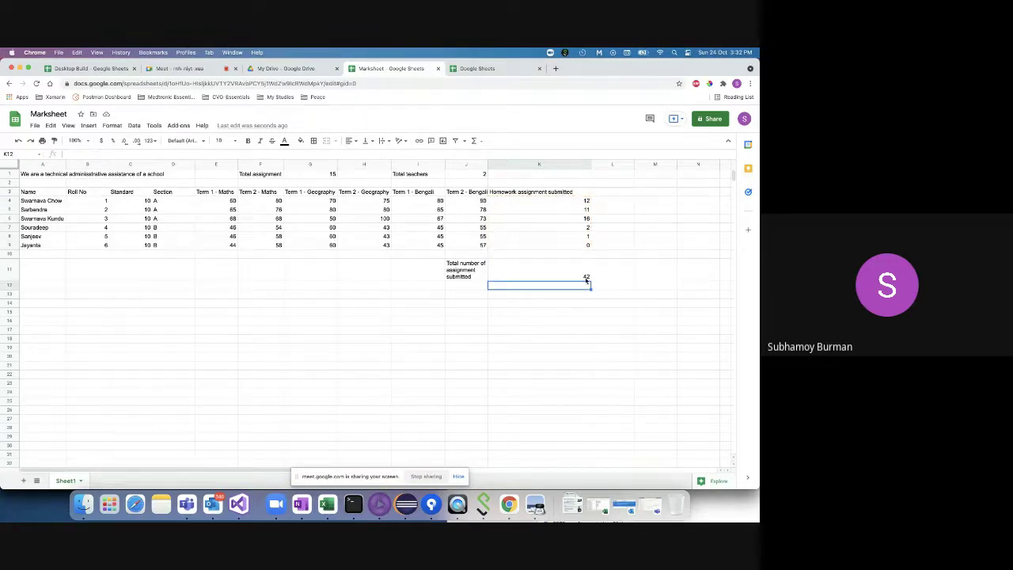
- Temporarily change K7's homework count to 8 and check the K11 total
left_click(558, 277)
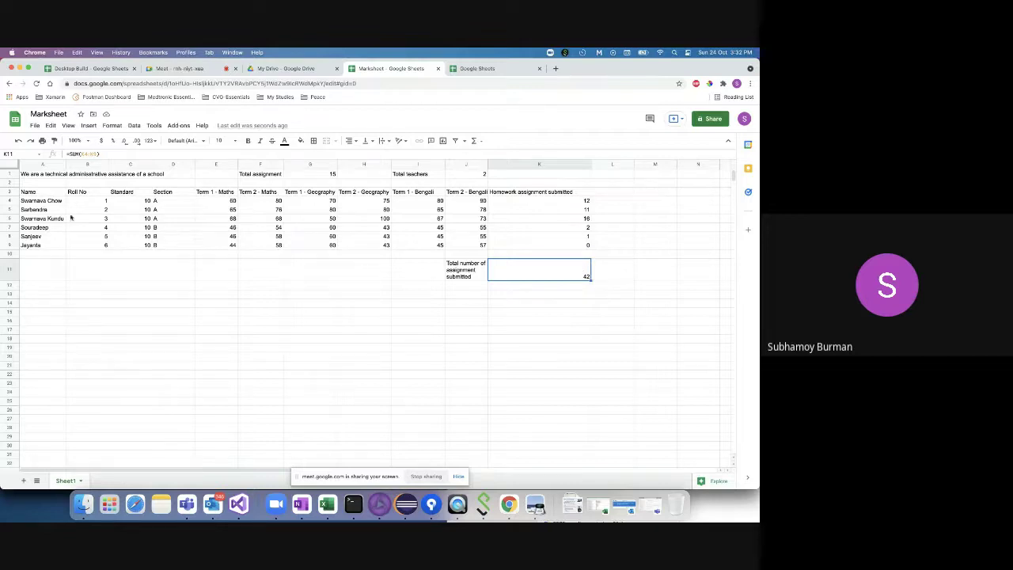
left_click(41, 228)
left_click(575, 229)
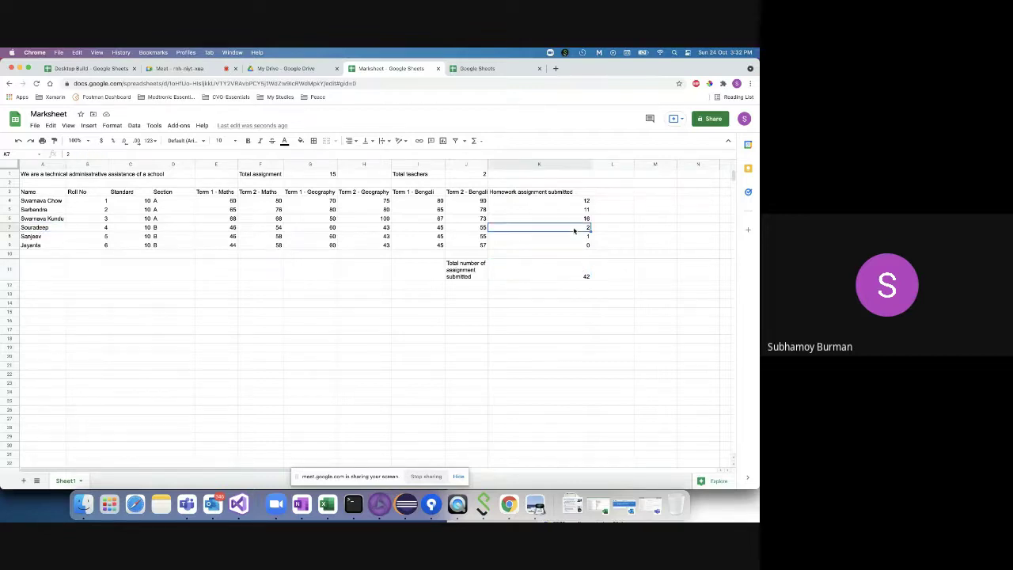
double_click(586, 228)
key("BackSpace")
left_click(613, 281)
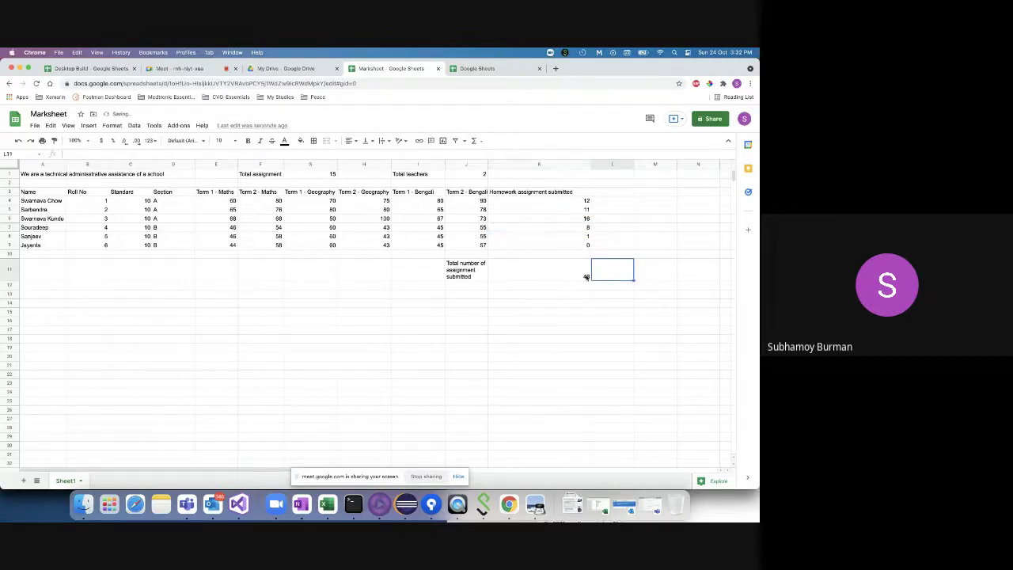
left_click(586, 277)
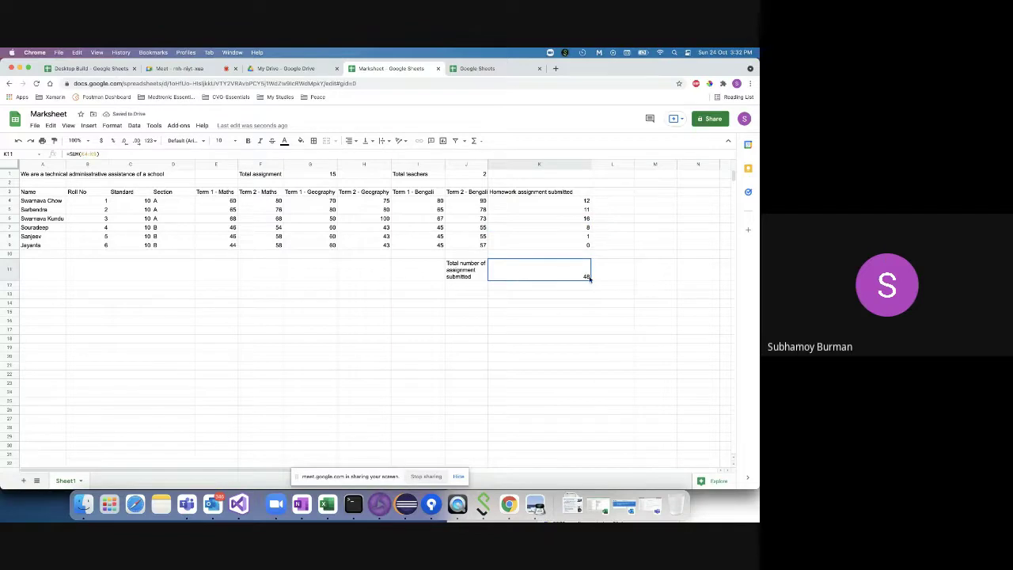
left_click(588, 227)
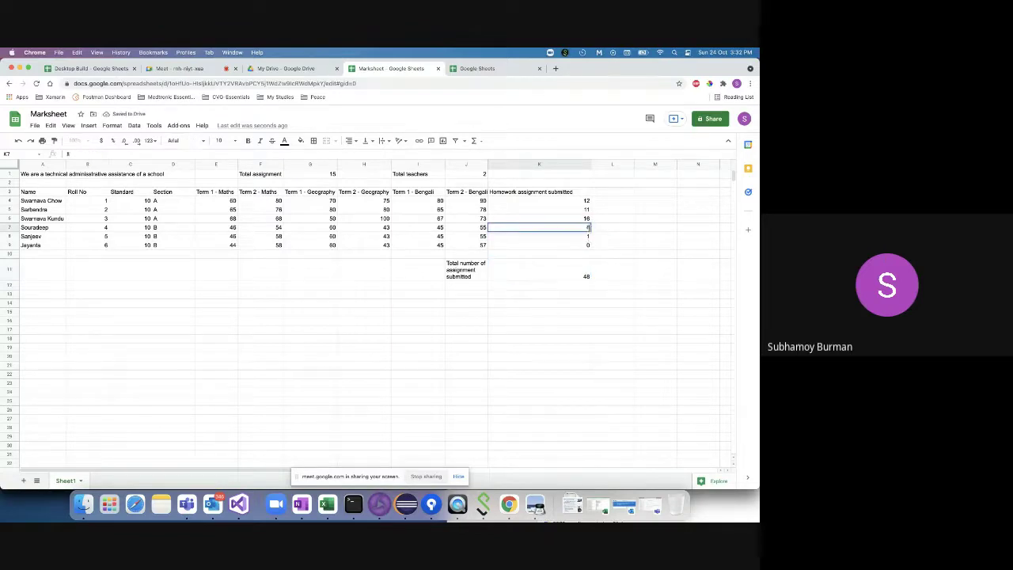
left_click(573, 277)
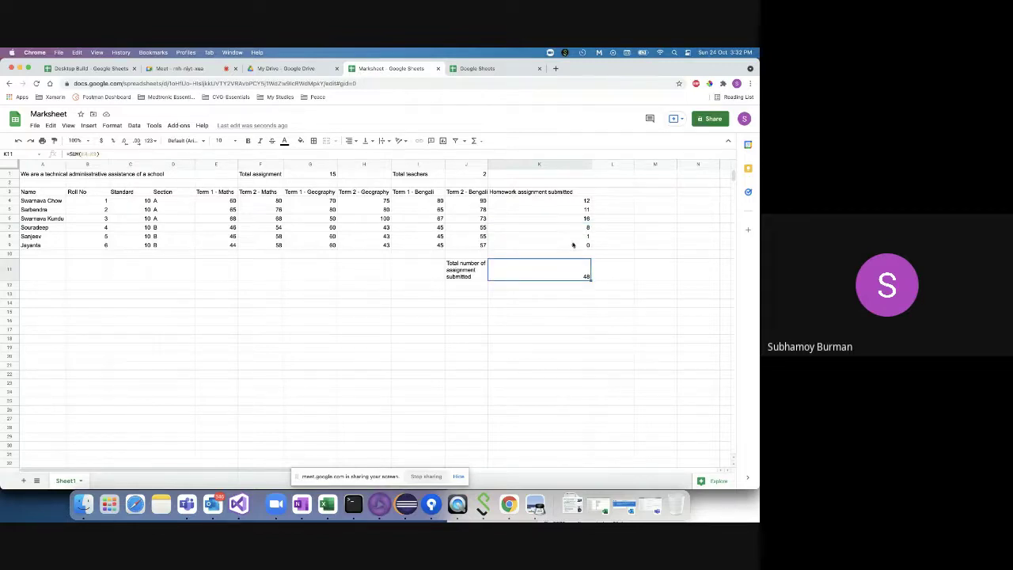
left_click(434, 340)
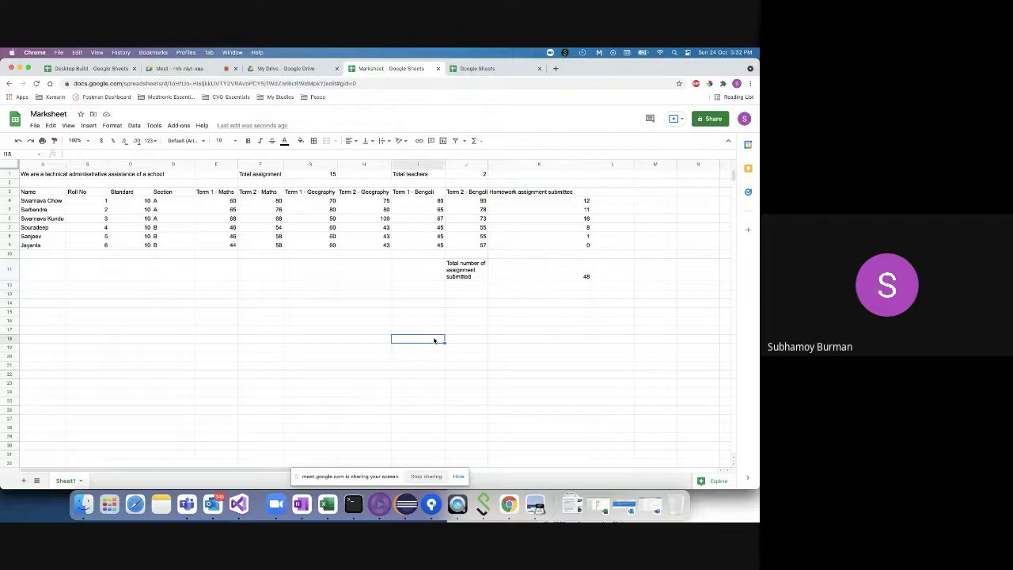
- Restore K7's homework count to 2
scroll(433, 340, "down", 1)
scroll(489, 314, "up", 1)
left_click_drag(490, 312, 499, 255)
right_click(498, 255)
left_click(610, 260)
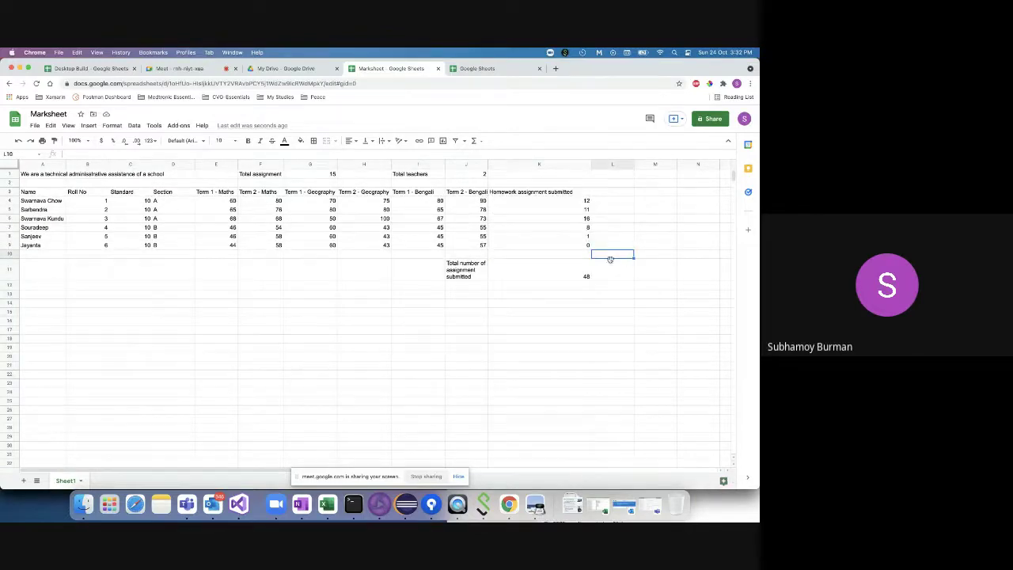
left_click(566, 274)
left_click(588, 227)
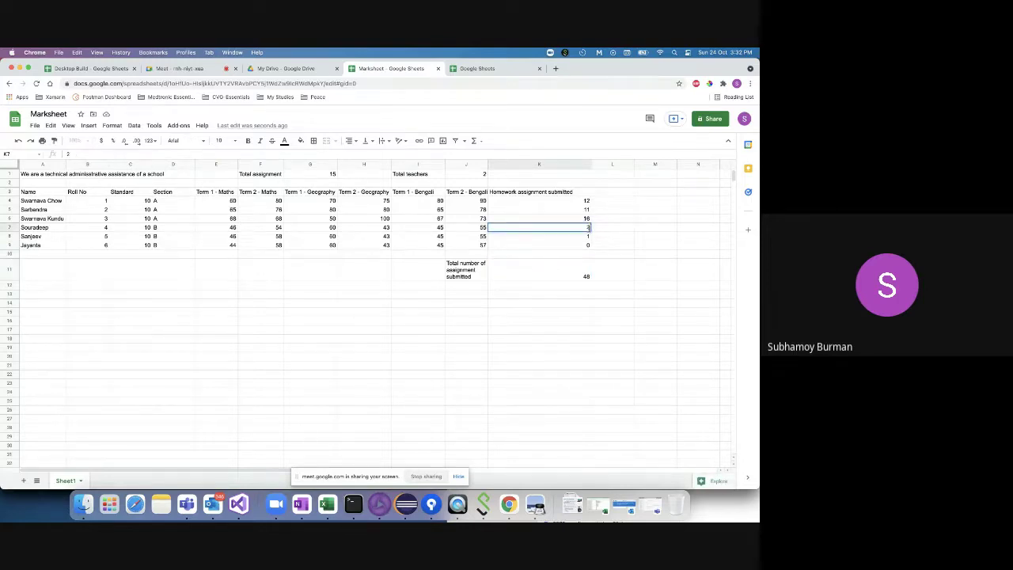
type("2")
key("Return")
left_click(573, 269)
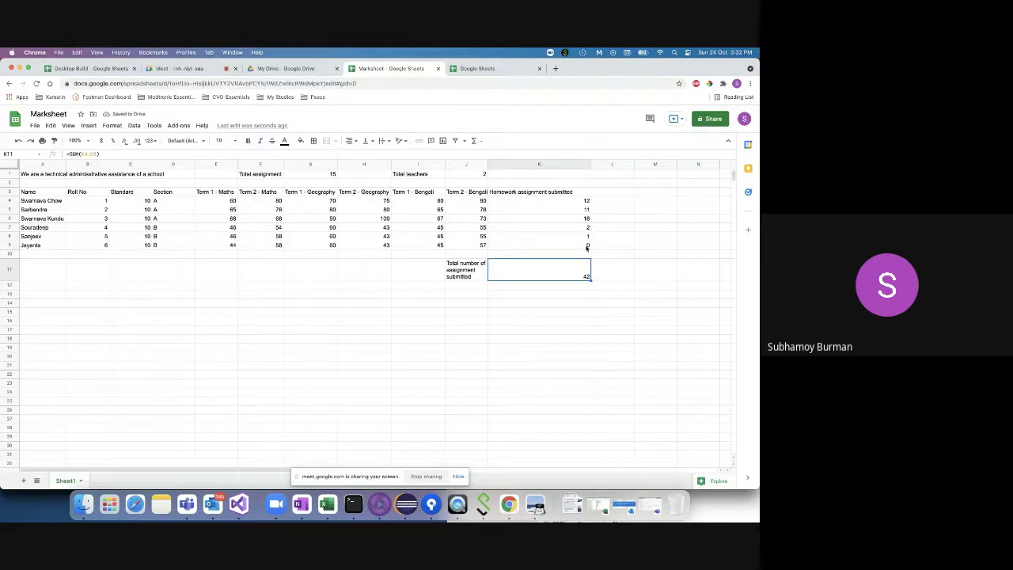
- Change K9's homework count from 0 to 3, raising the K11 total to 45
left_click(586, 246)
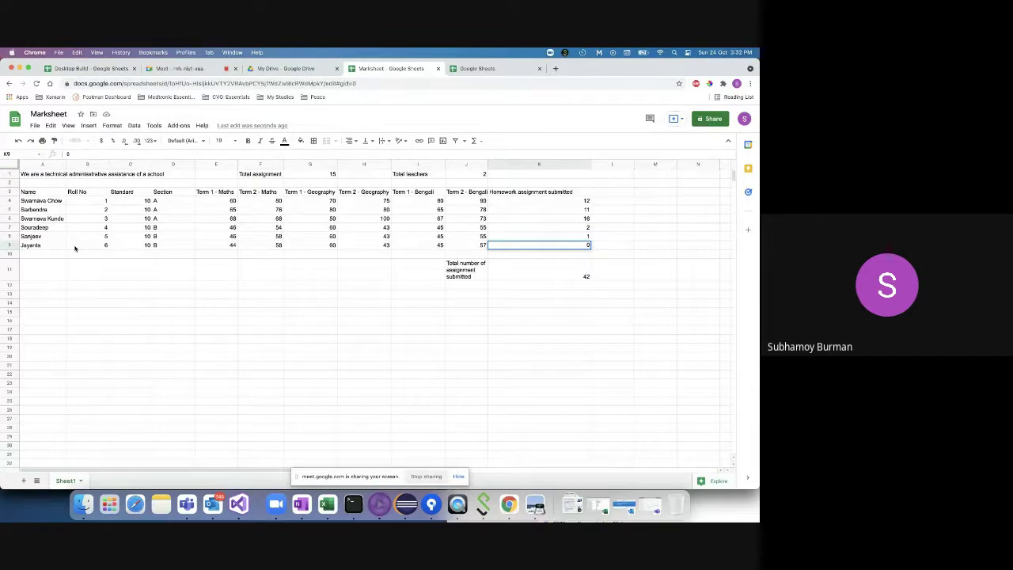
type("3")
left_click(586, 295)
left_click(587, 276)
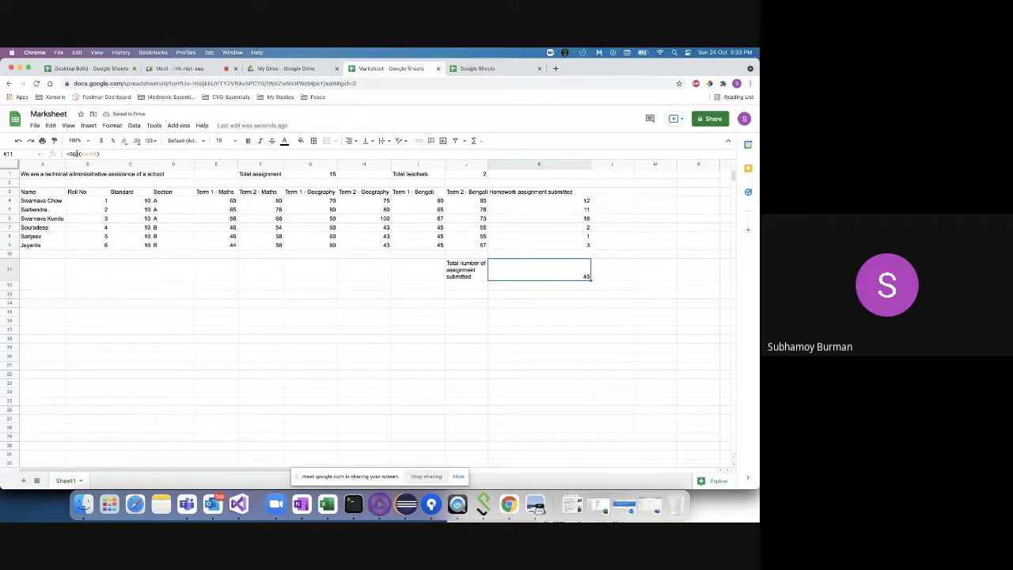
- Clear K11's old total and start a new SUM entry there
left_click(548, 292)
left_click(552, 279)
key("BackSpace")
double_click(543, 275)
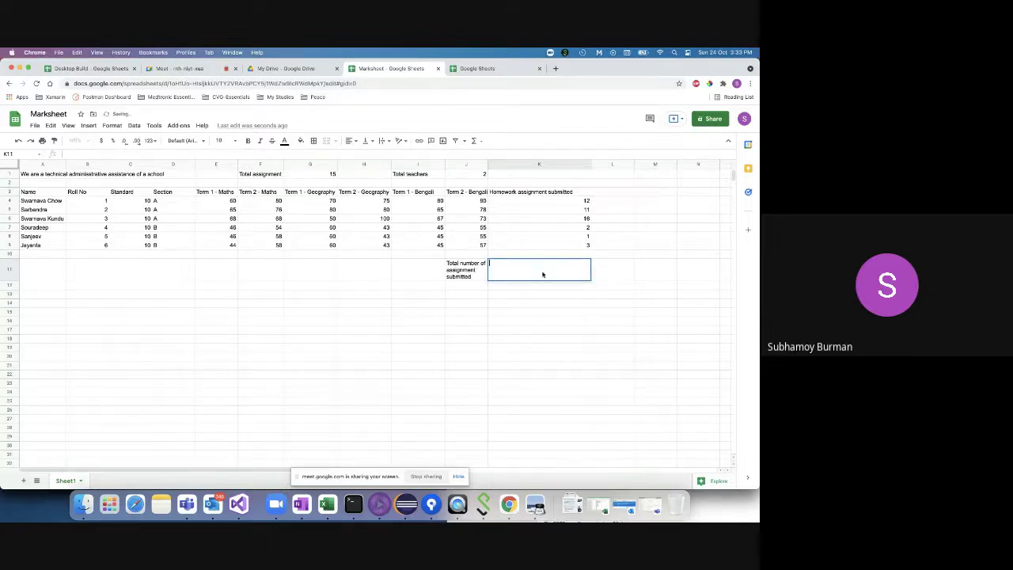
type("=")
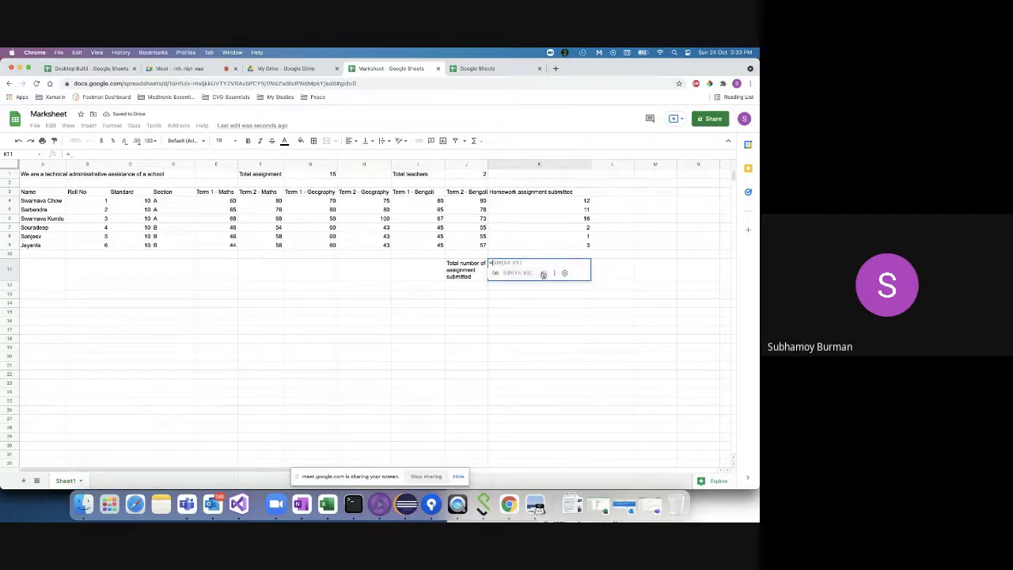
type("SUM")
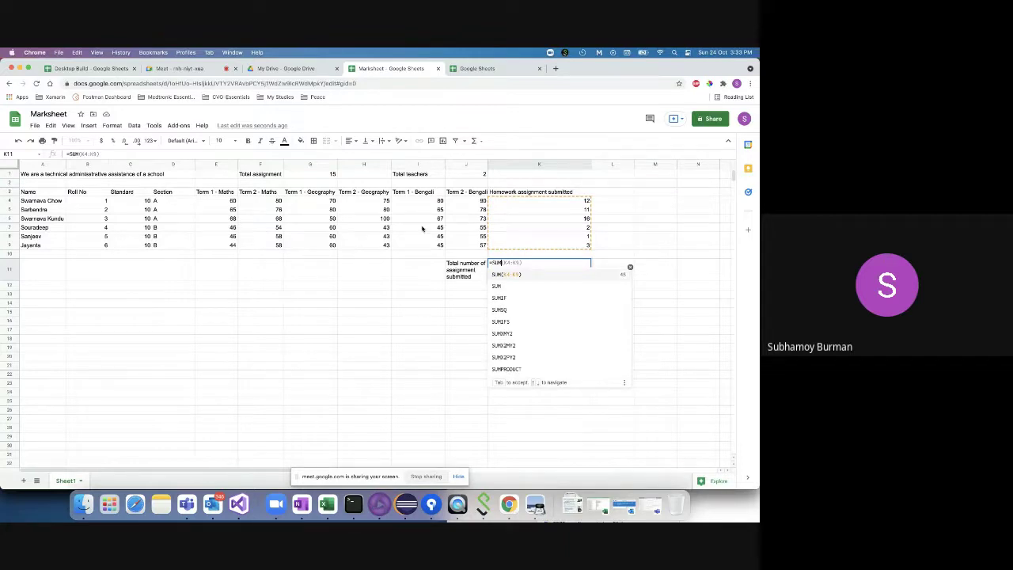
left_click(524, 204)
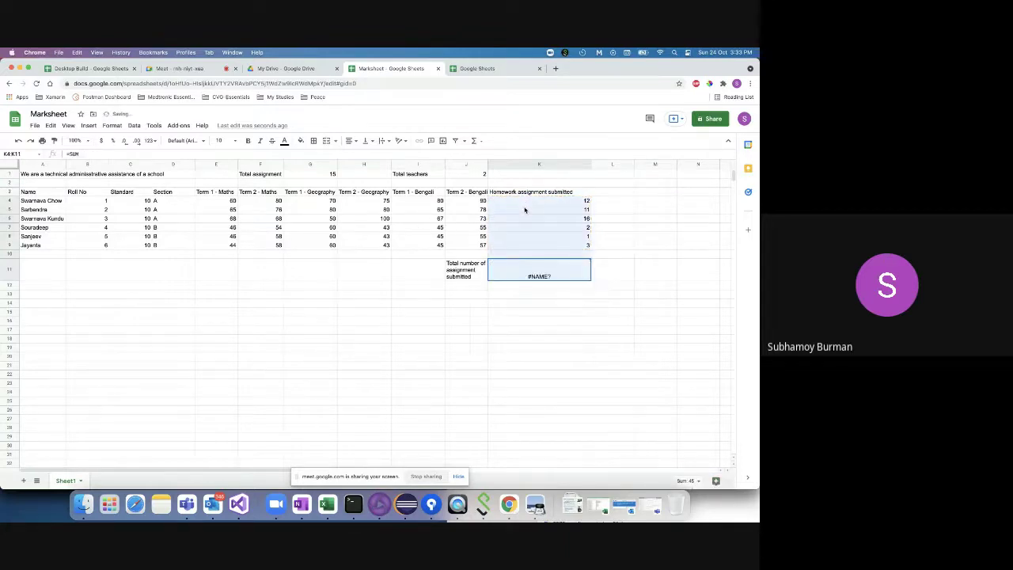
left_click(529, 277)
left_click(123, 153)
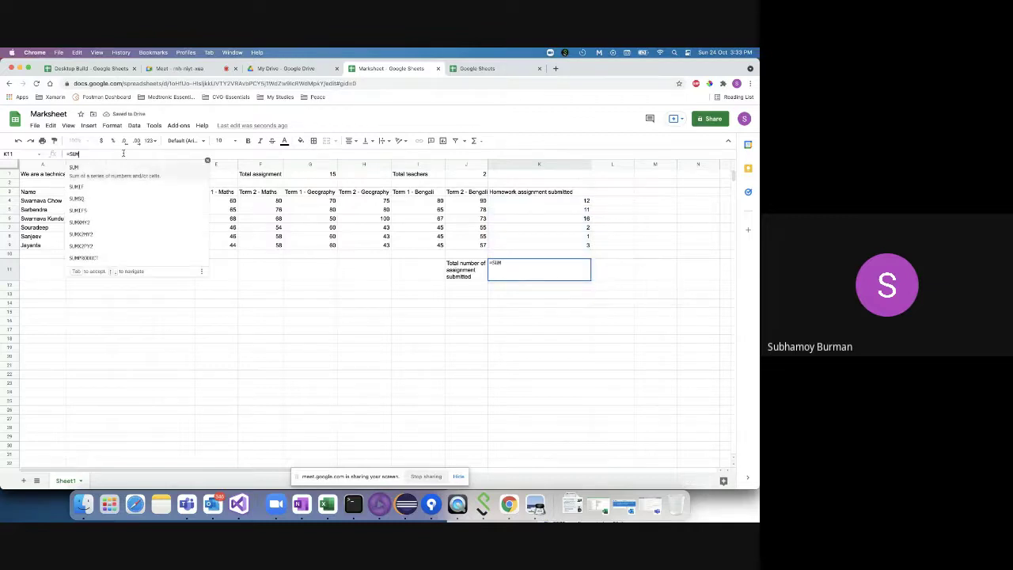
- Complete K11 as =SUM(K4:K6), totalling section A's homework counts to 39
type("(")
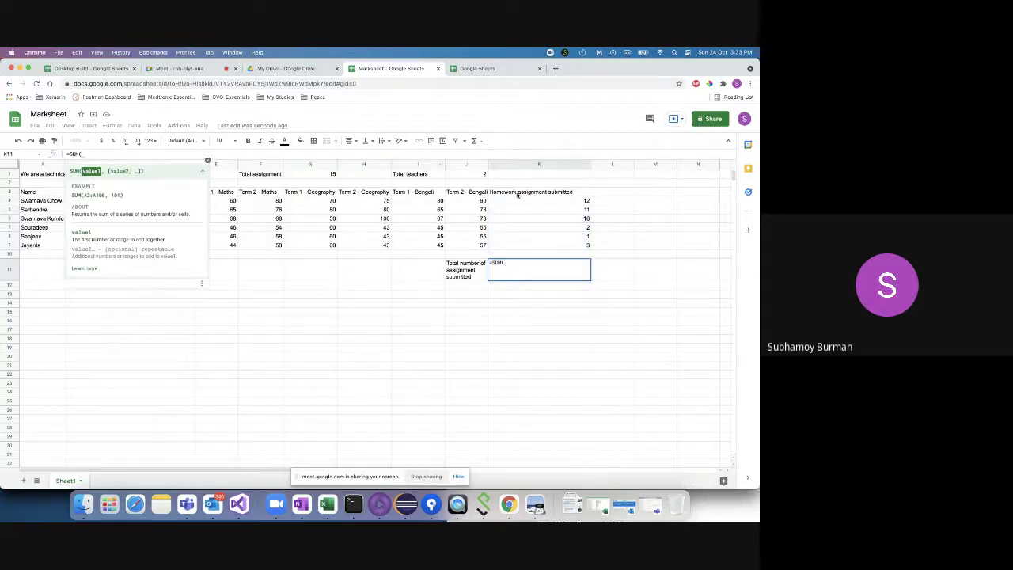
left_click(513, 202)
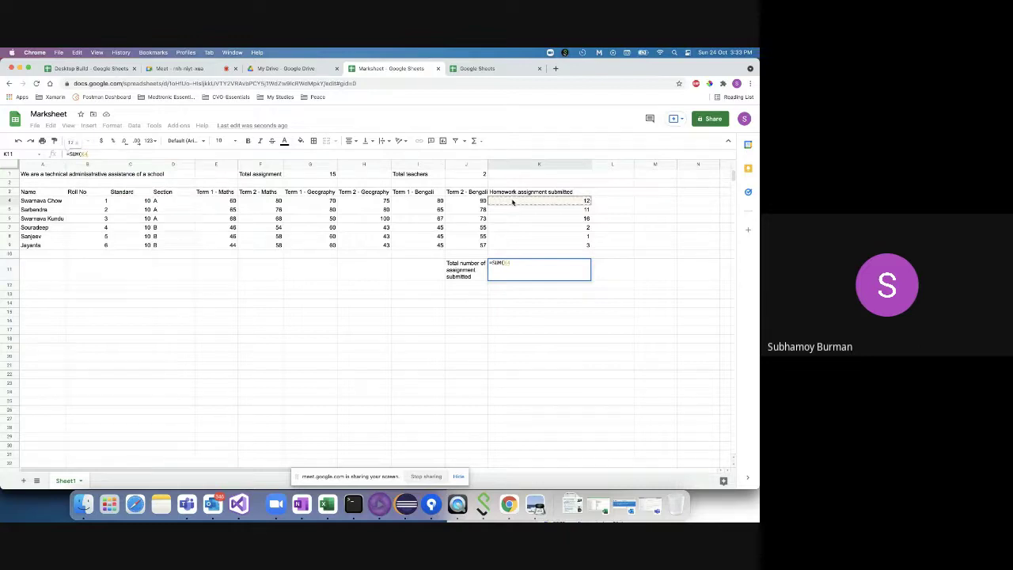
left_click_drag(535, 214, 540, 223)
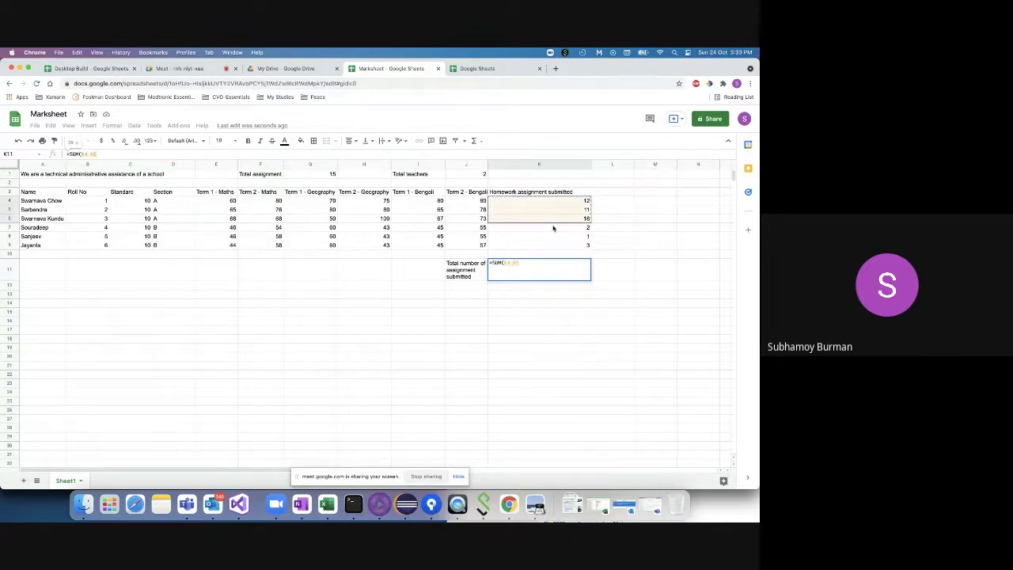
type(")")
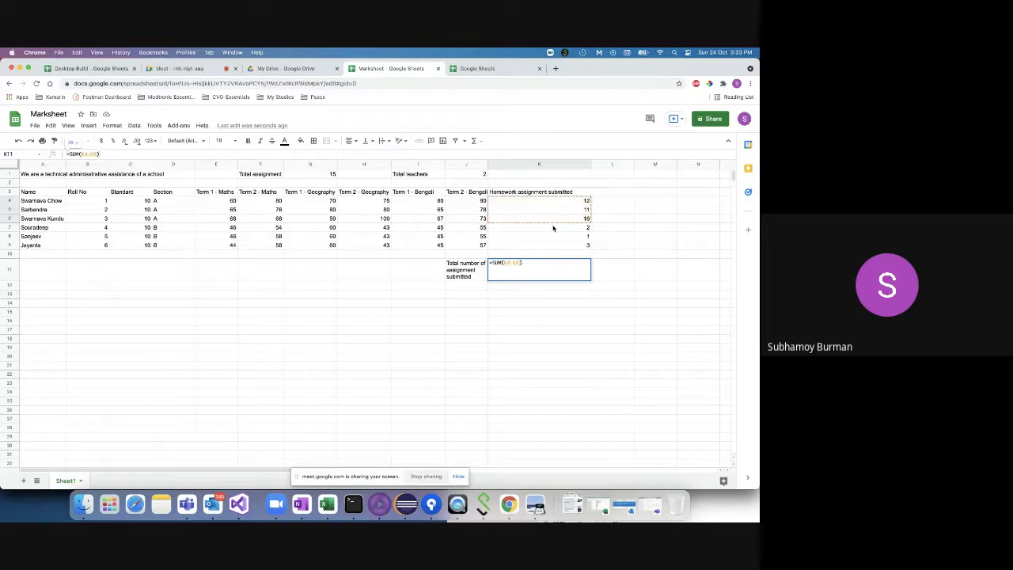
key("Return")
left_click(558, 276)
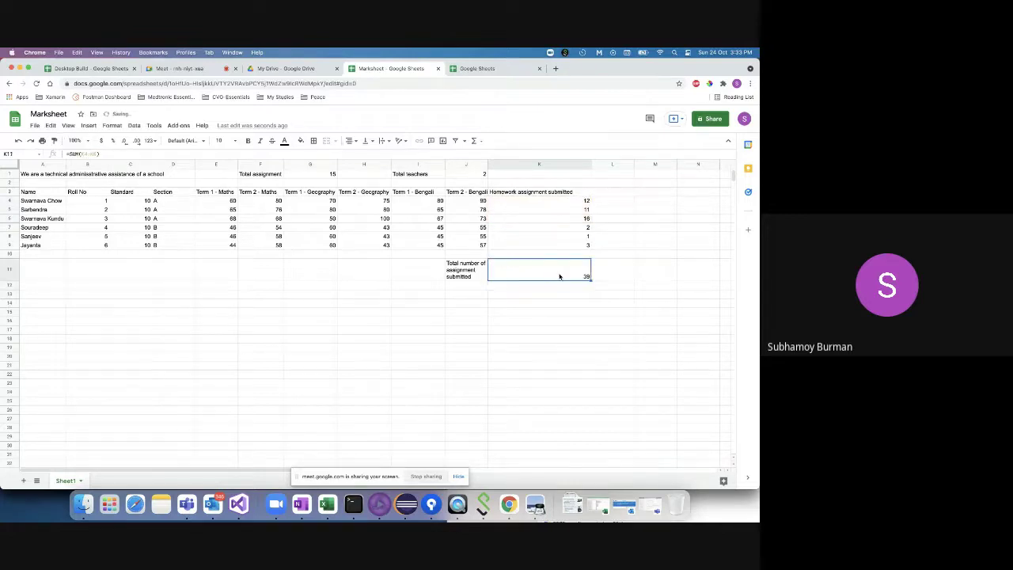
left_click(473, 277)
double_click(473, 273)
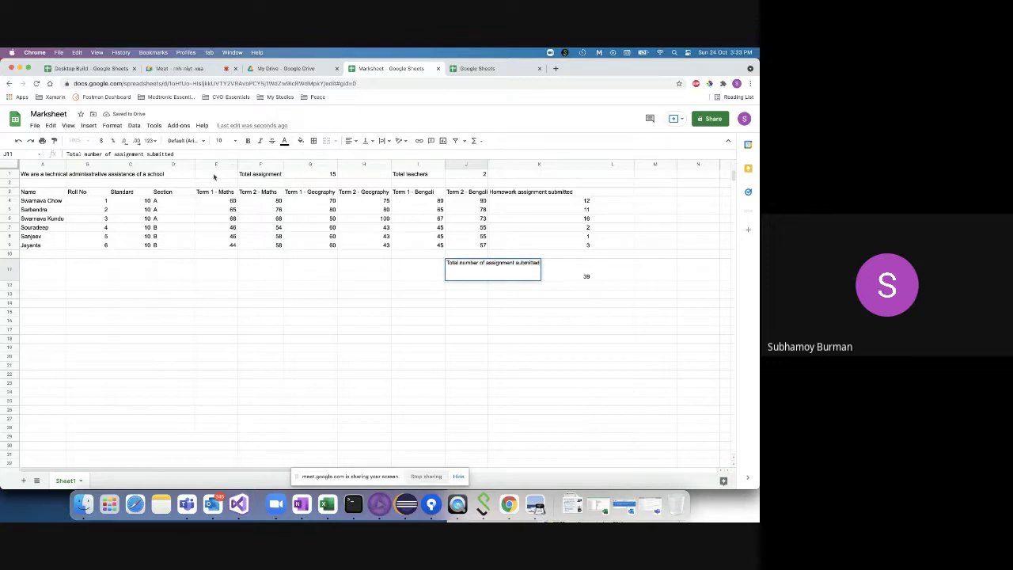
- Append 'by section A student' to the J11 label
type("by section A student")
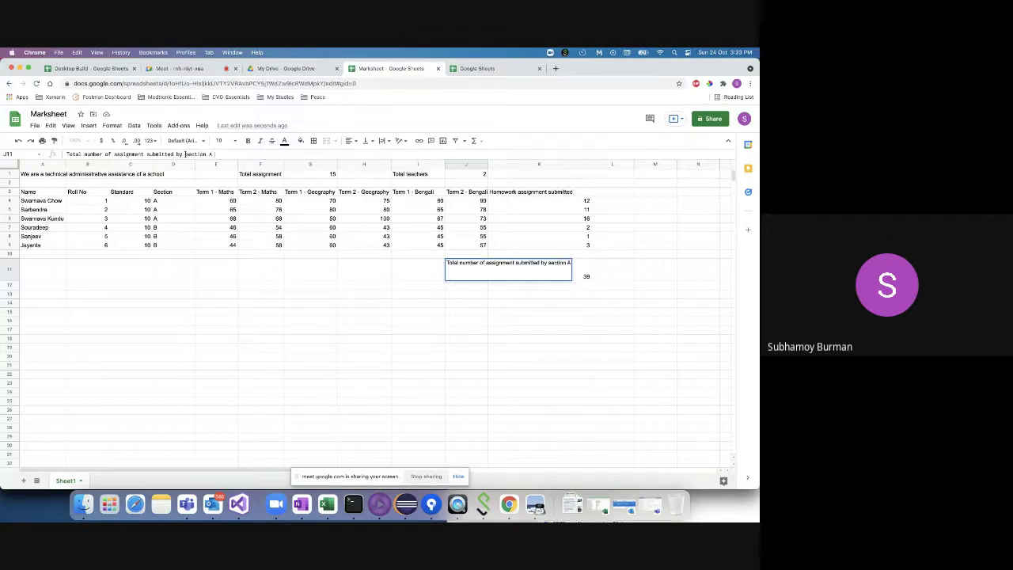
left_click(538, 294)
left_click(457, 278)
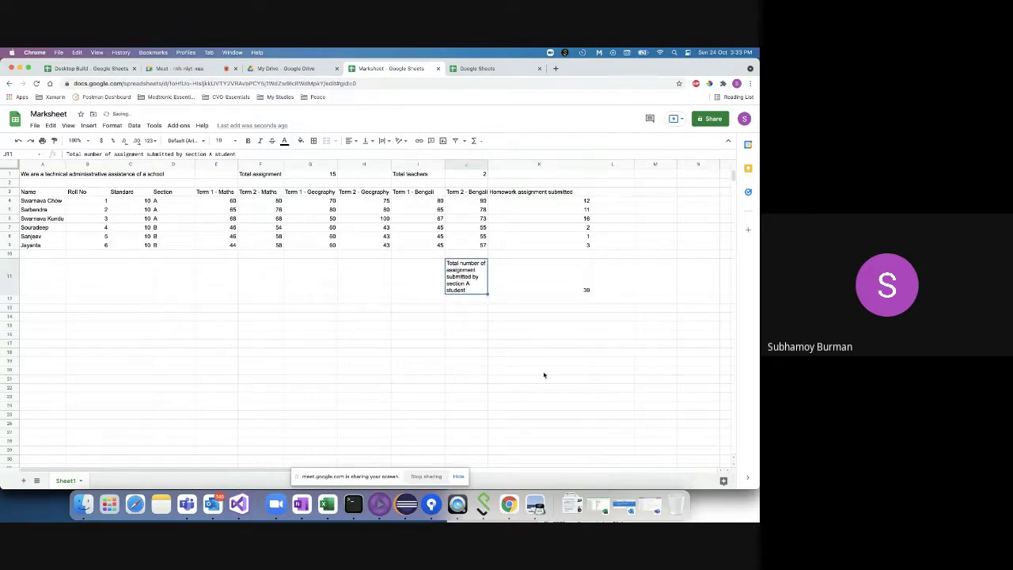
left_click(553, 289)
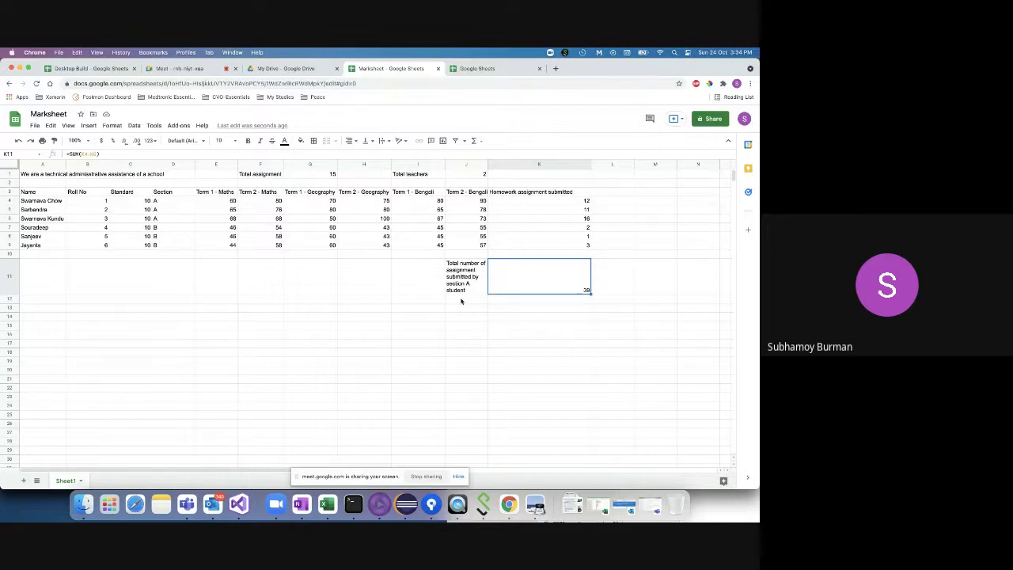
- Copy the J11 section A label into J12
left_click(473, 289)
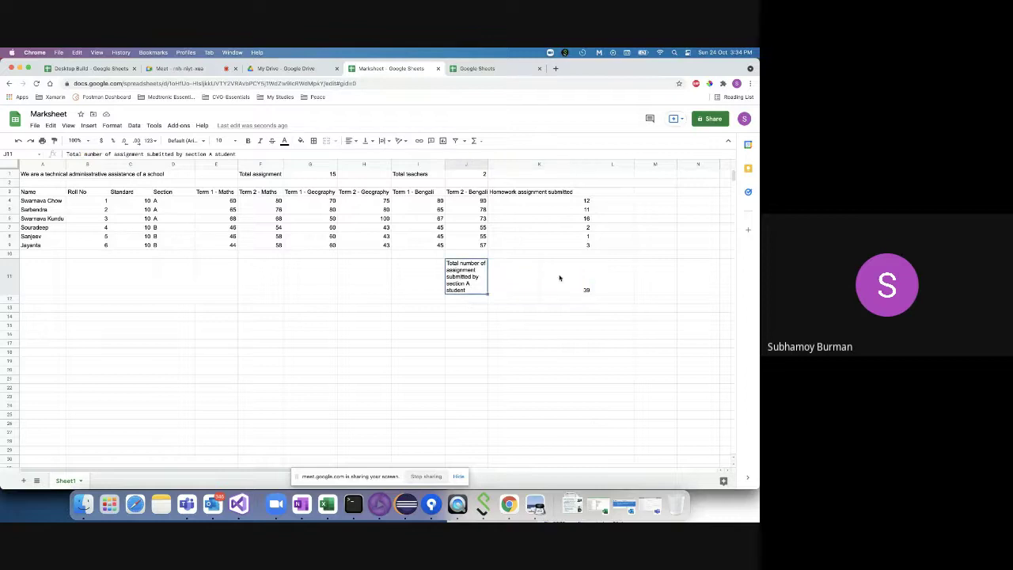
left_click(560, 277)
left_click(470, 277)
left_click(540, 281)
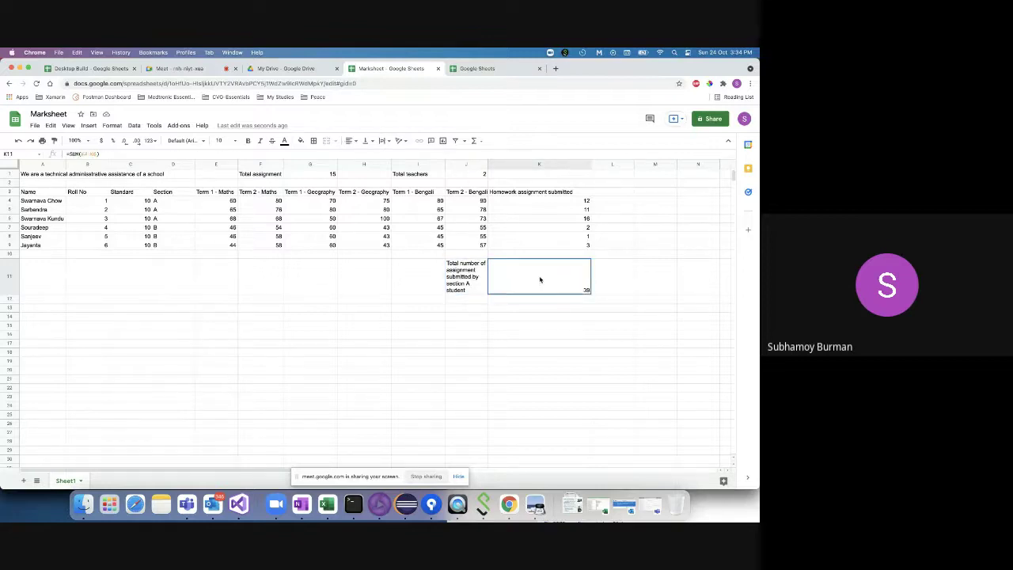
left_click(467, 280)
key("super+c")
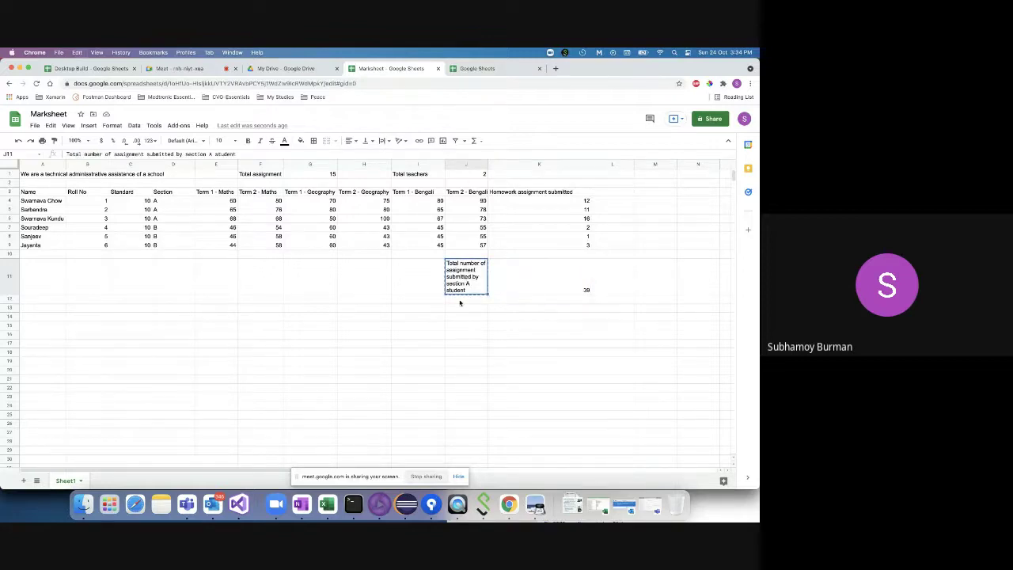
left_click(460, 300)
key("super+v")
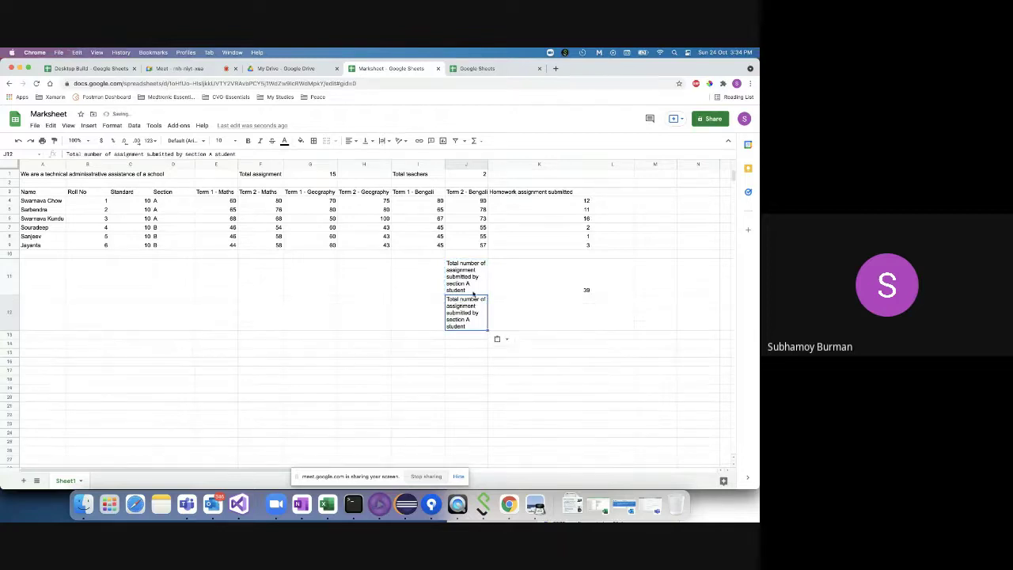
- Change J12's label to 'Total number of assignment submitted by section B student'
double_click(472, 320)
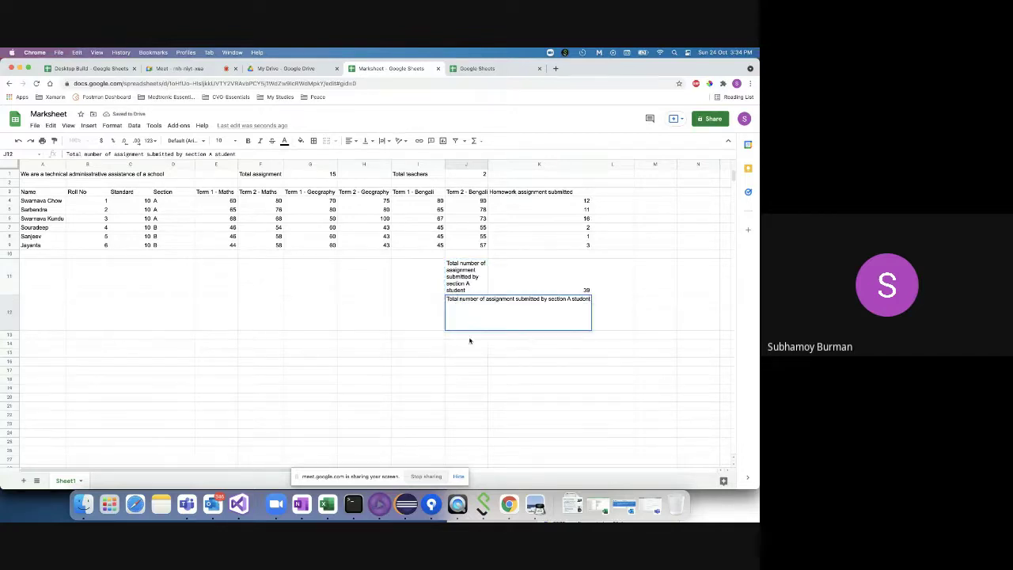
key("Return")
double_click(473, 321)
left_click(214, 154)
key("BackSpace")
type("B")
key("Return")
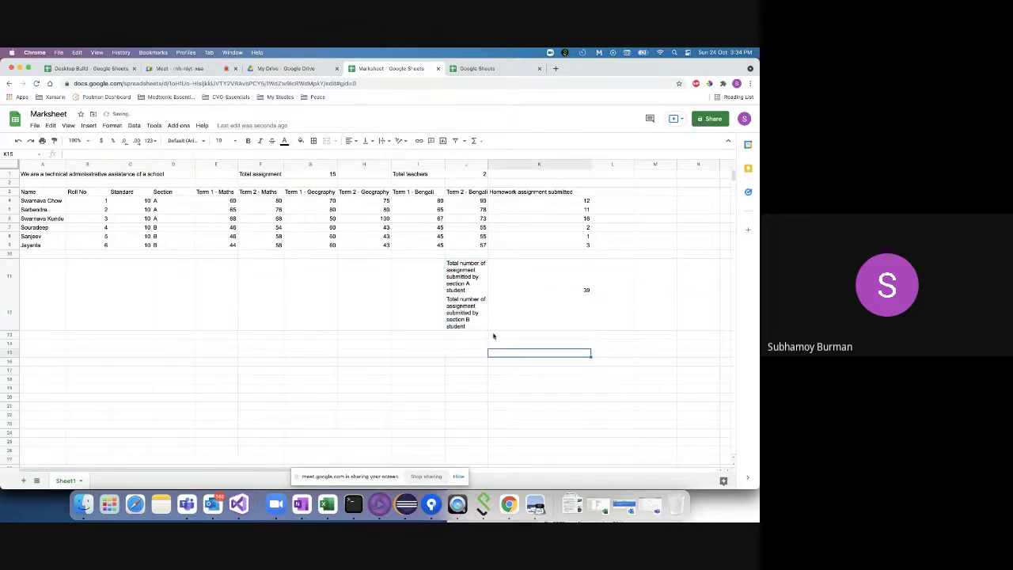
left_click(478, 308)
left_click(563, 284)
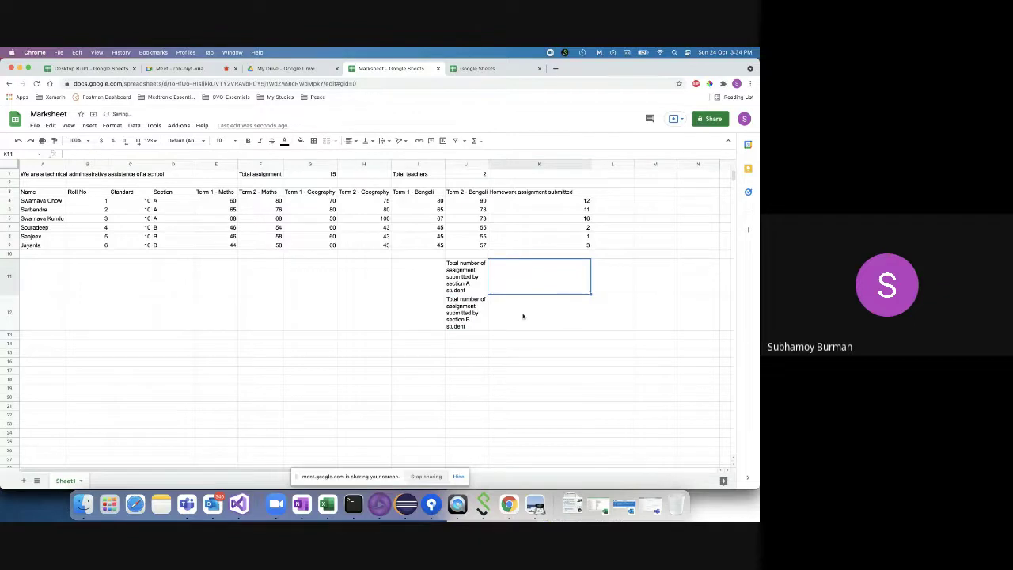
left_click(479, 321)
left_click(458, 334)
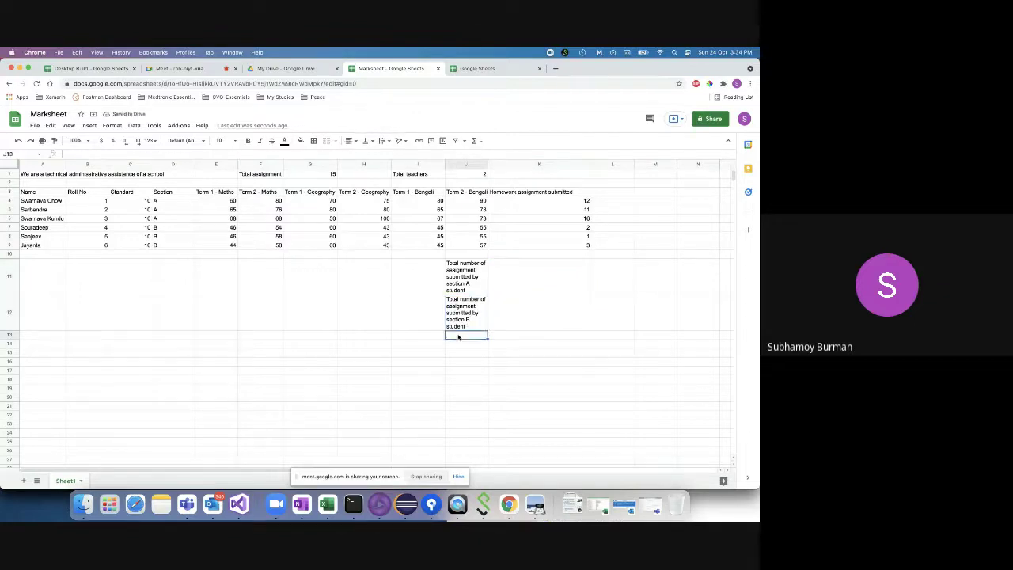
- Begin =SUMIF( in merged cell K11 via the autocomplete suggestion
double_click(504, 334)
key("shift+Tab")
left_click(502, 279)
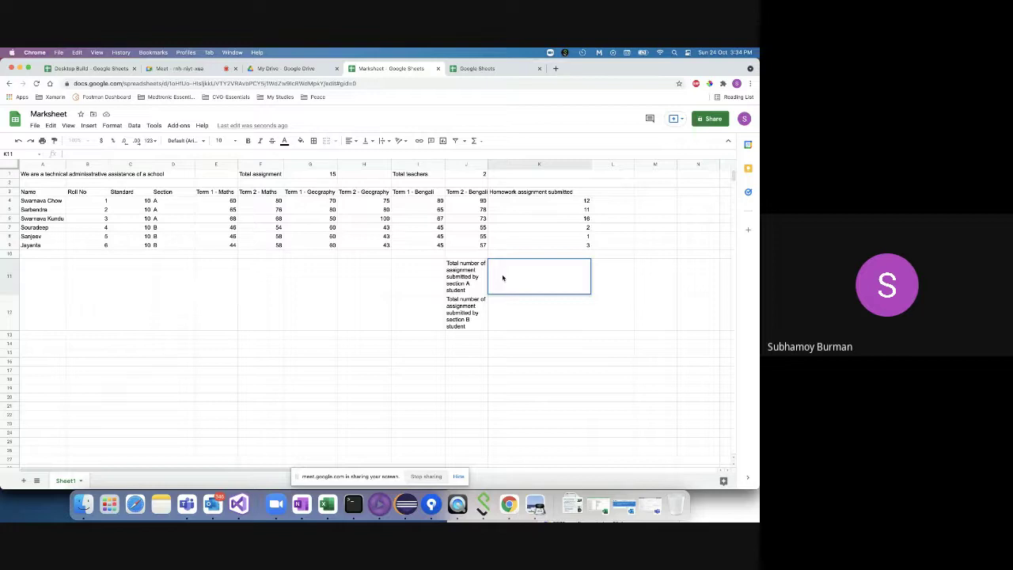
type("=")
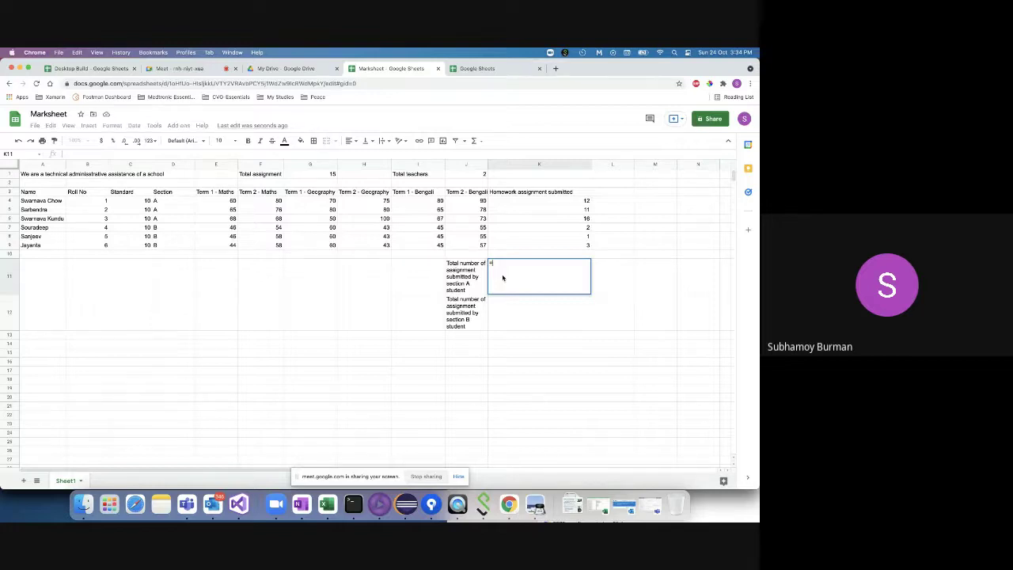
type("sub")
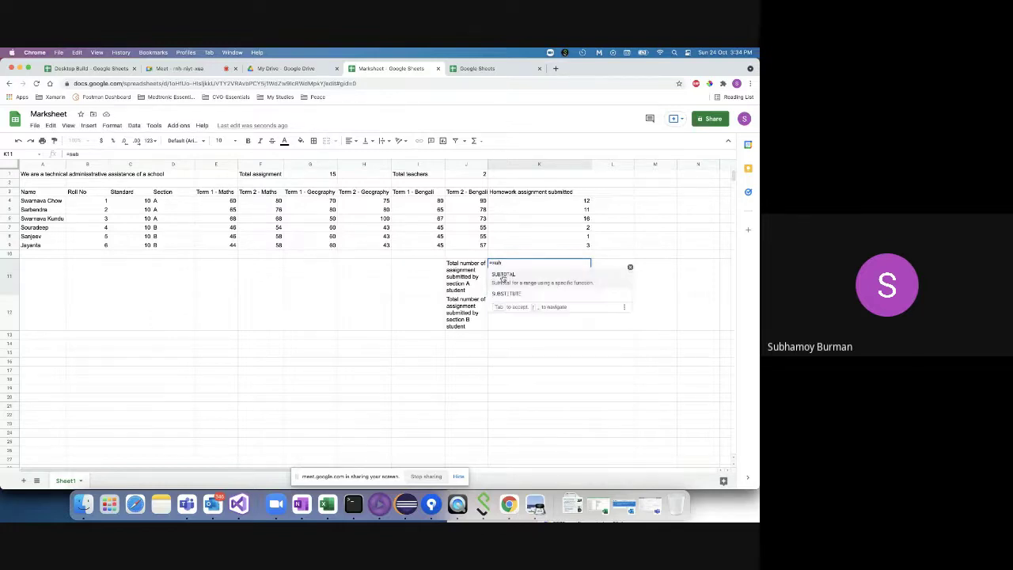
key("BackSpace")
key("BackSpace")
key("BackSpace")
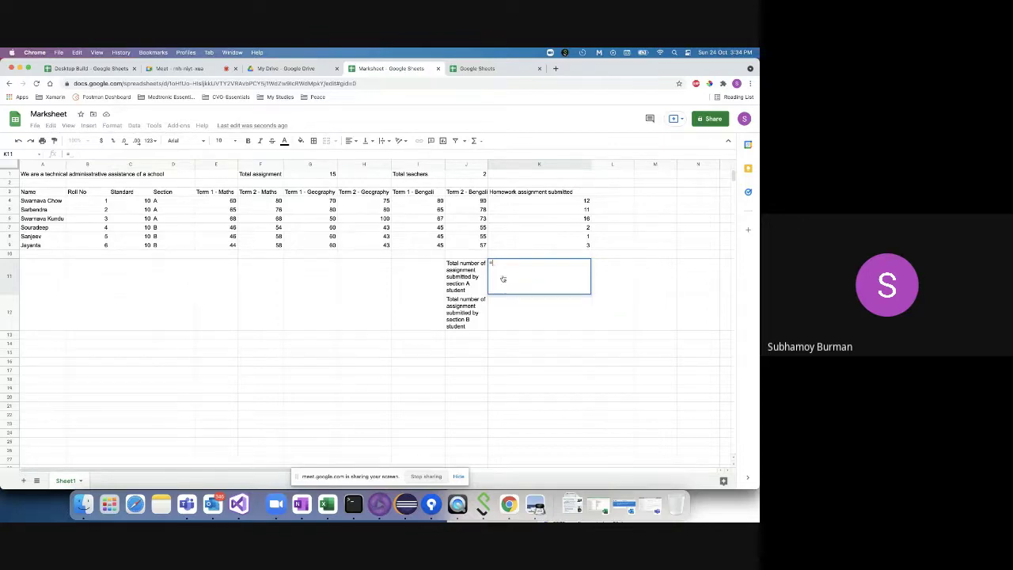
type("sumi")
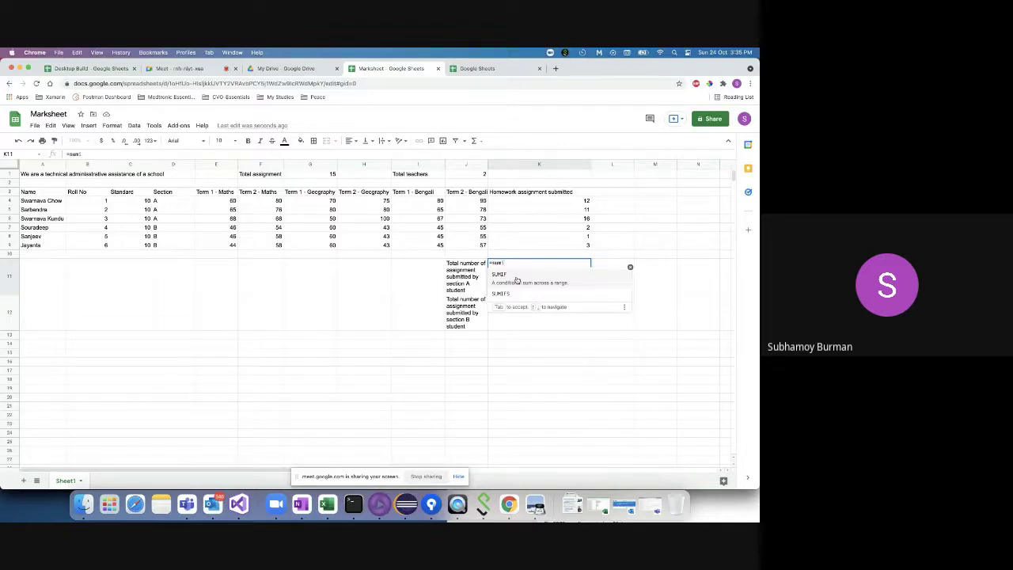
left_click(514, 275)
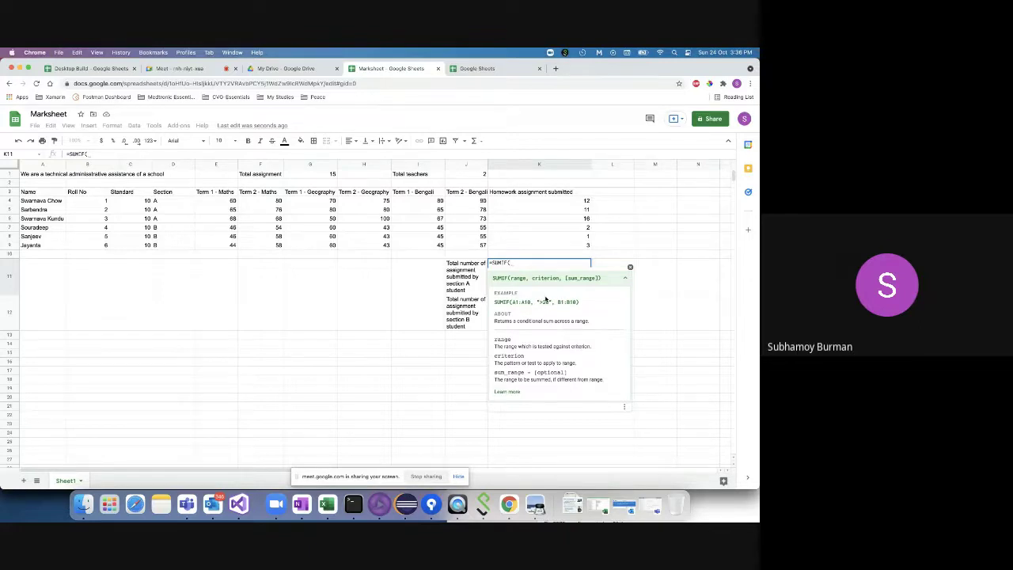
- Cancel the SUMIF and relabel J11 'Total number student submitted more than 10 assignment'
left_click(478, 291)
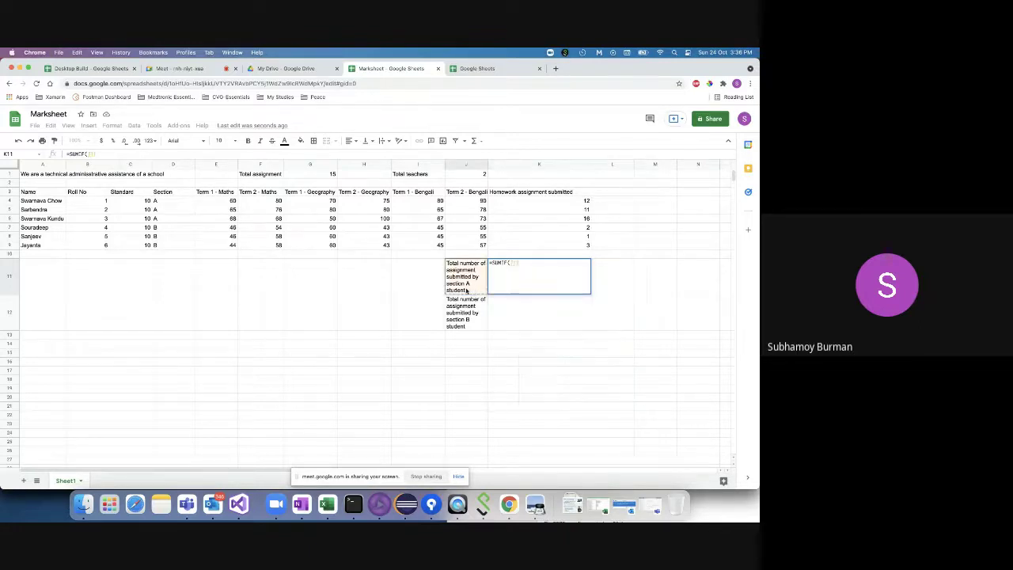
key("Escape")
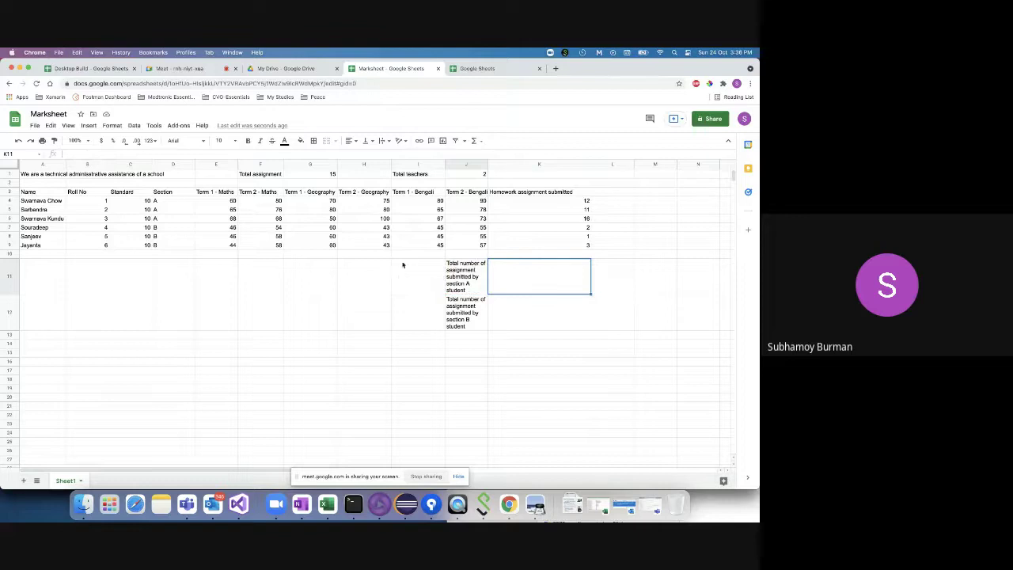
left_click(475, 289)
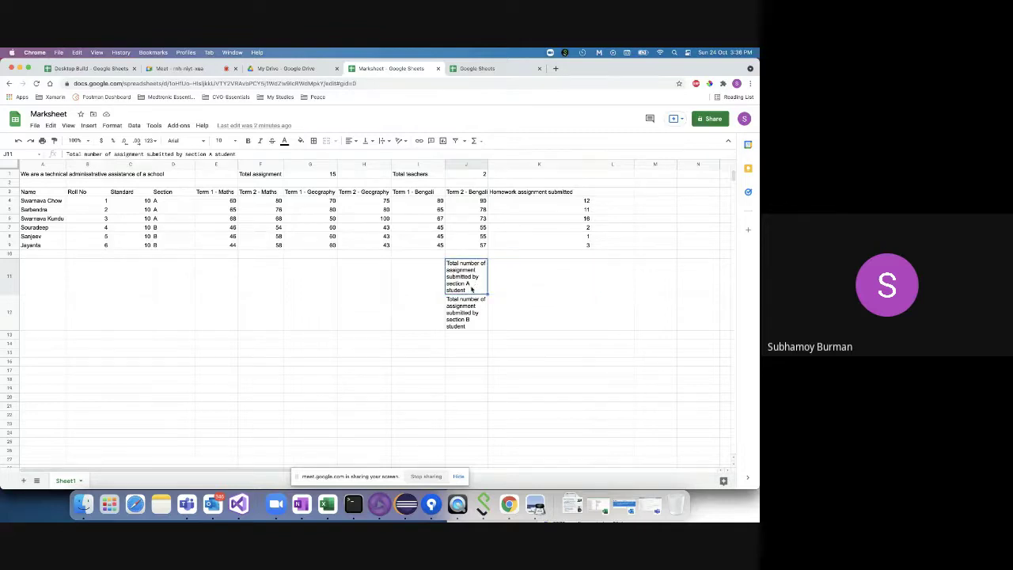
double_click(471, 293)
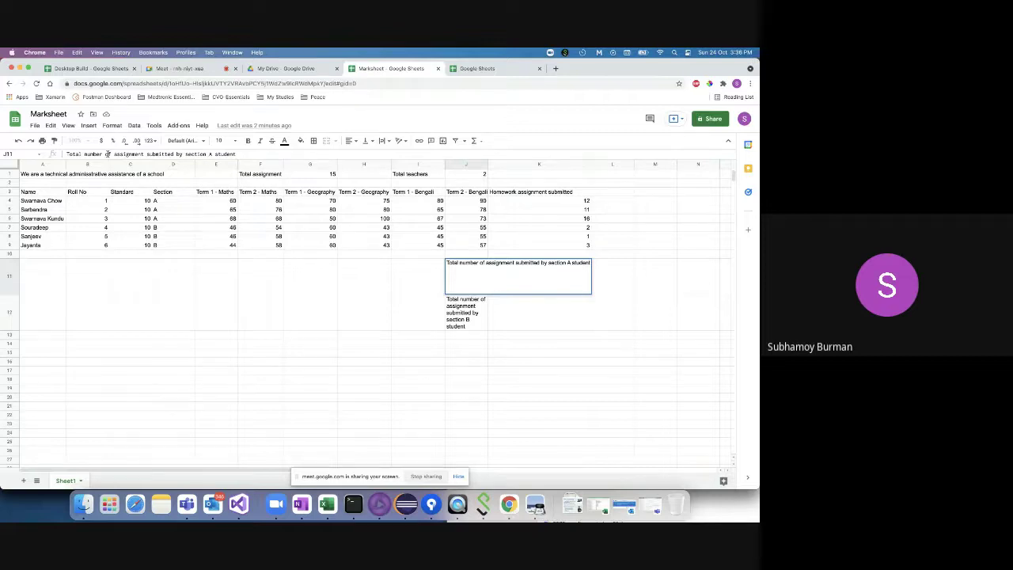
left_click_drag(105, 153, 240, 153)
type("st")
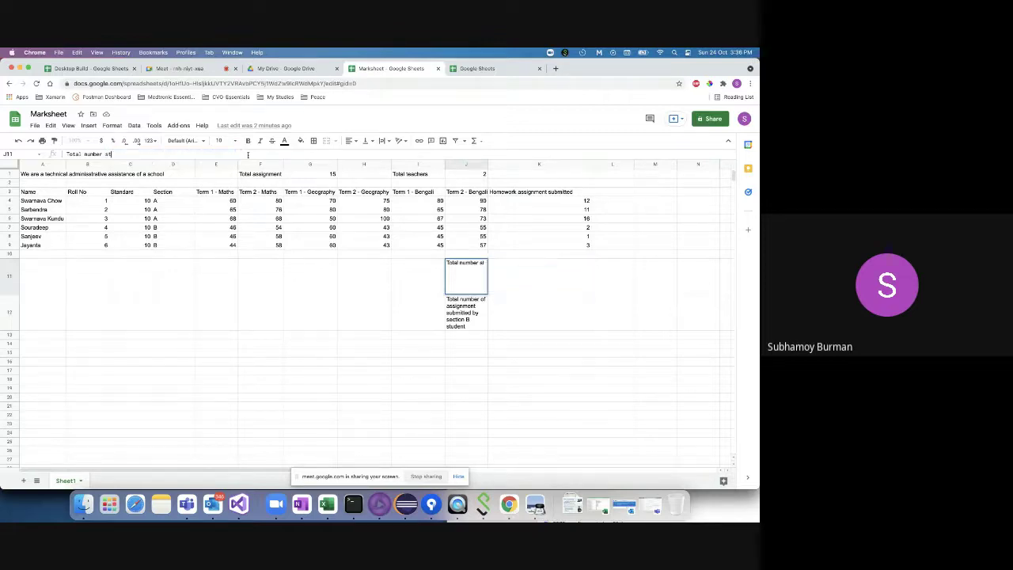
type("udent sub")
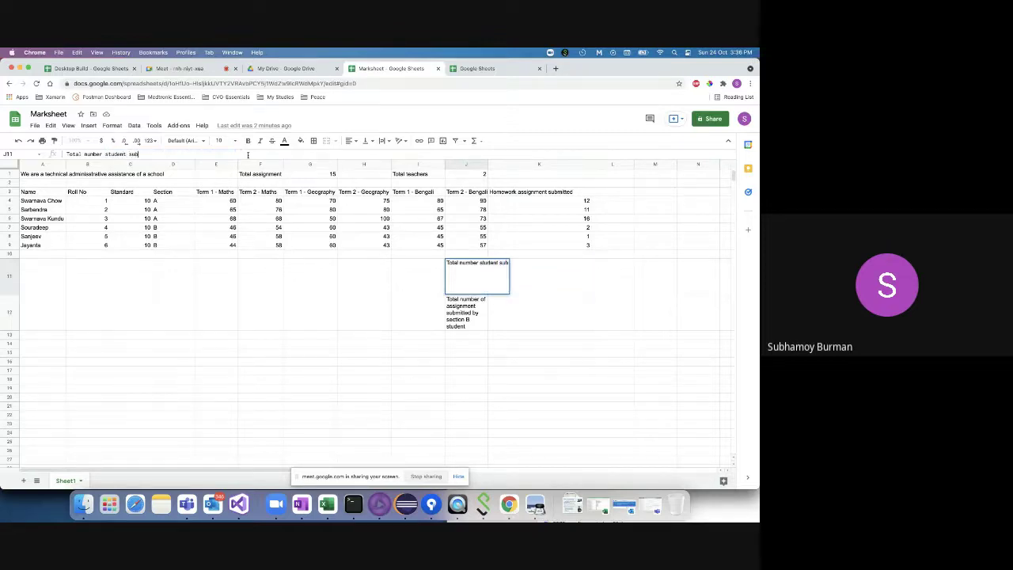
type("mitted more a")
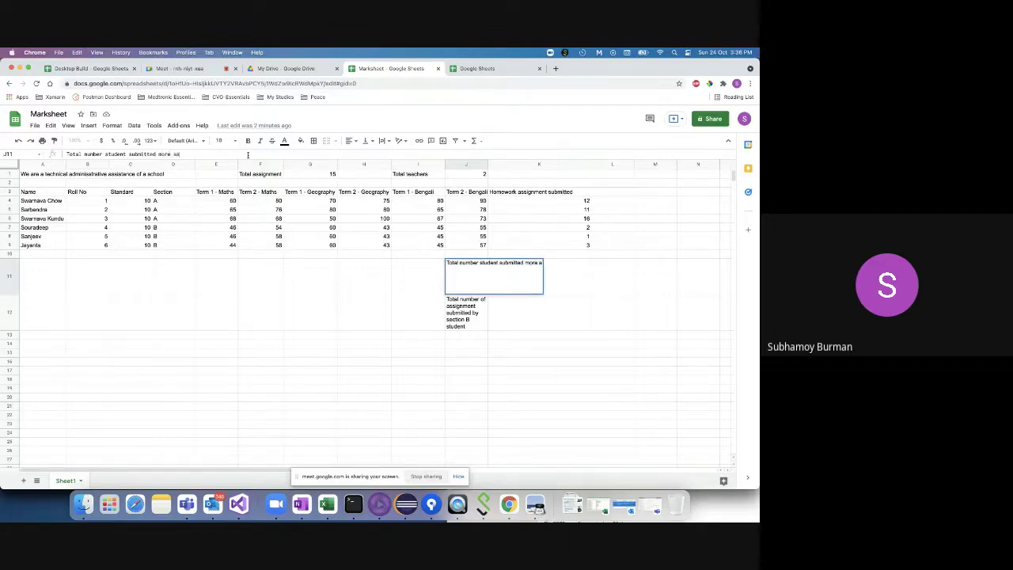
type("tan 10 assignment")
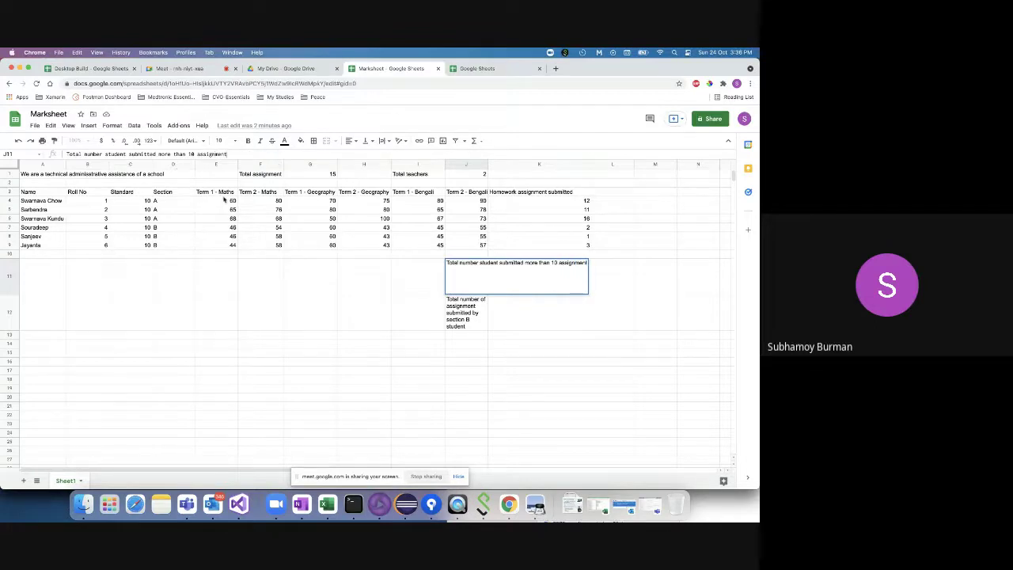
left_click(458, 318)
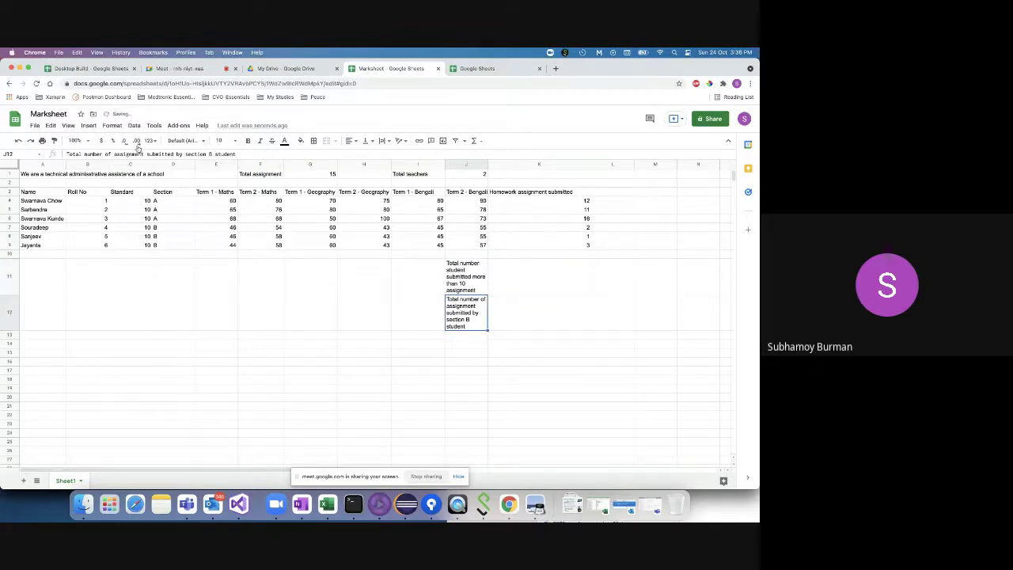
- Paste the J11 label into J12, changing 'more' to 'less' and '10' to '5'
triple_click(85, 155)
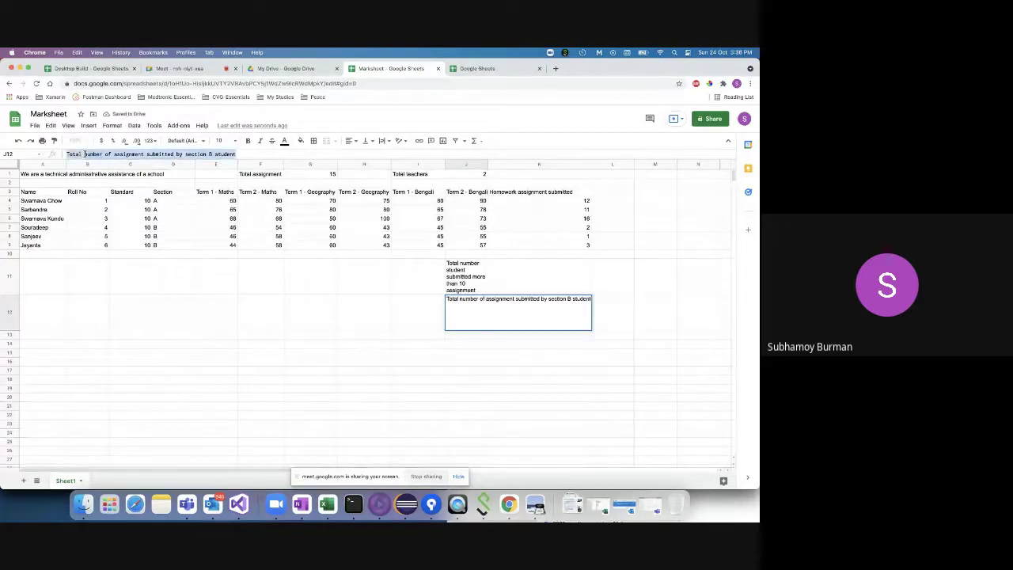
type("Number of a")
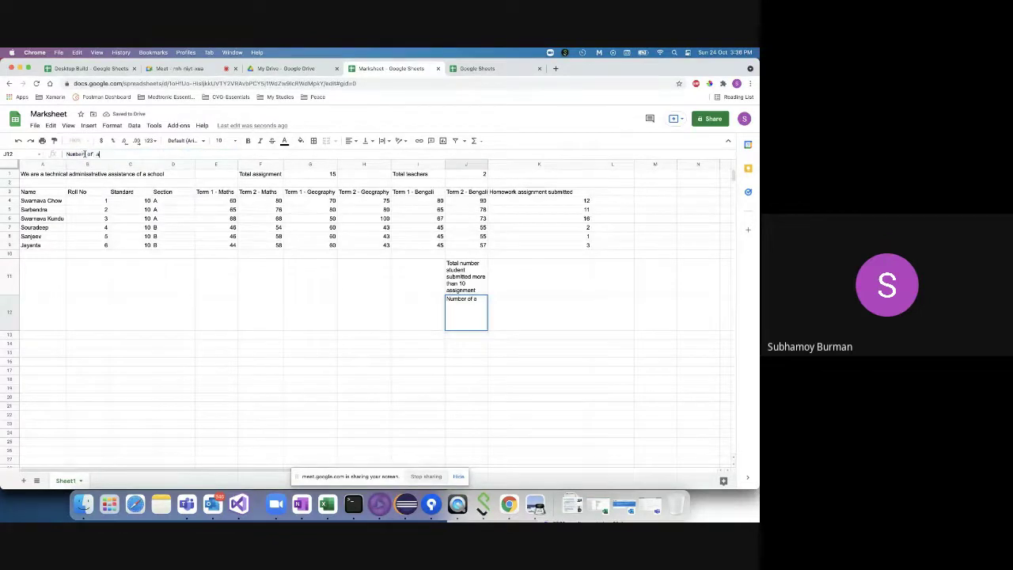
type("ssignment submitt")
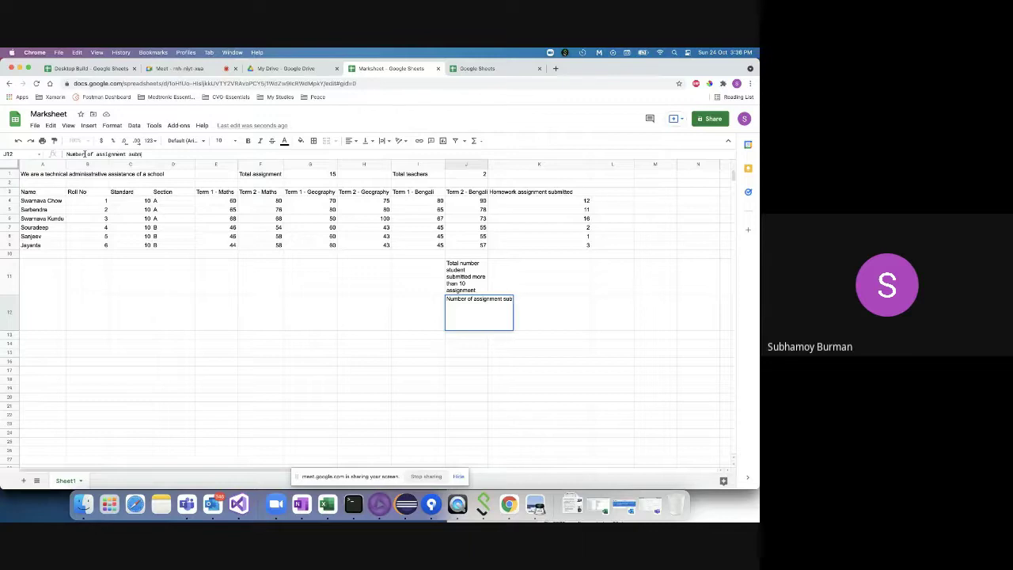
type("ed")
left_click_drag(158, 153, 66, 153)
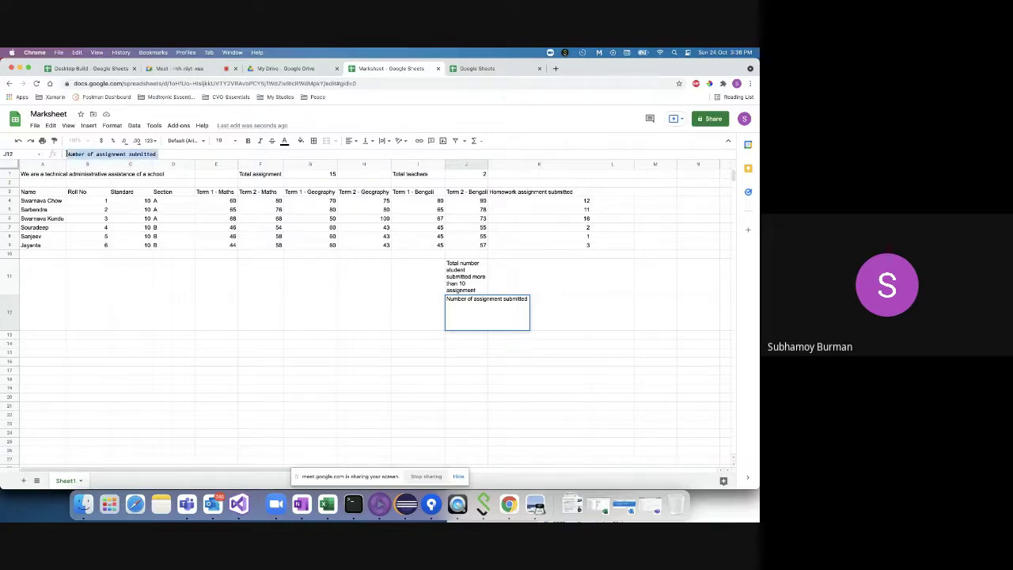
type("Total number student submitted more than 10 assignment")
key("alt+shift+Left")
key("alt+shift+Left")
key("alt+shift+Left")
key("alt+shift+Left")
key("alt+shift+Left")
key("alt+shift+Left")
key("alt+shift+Left")
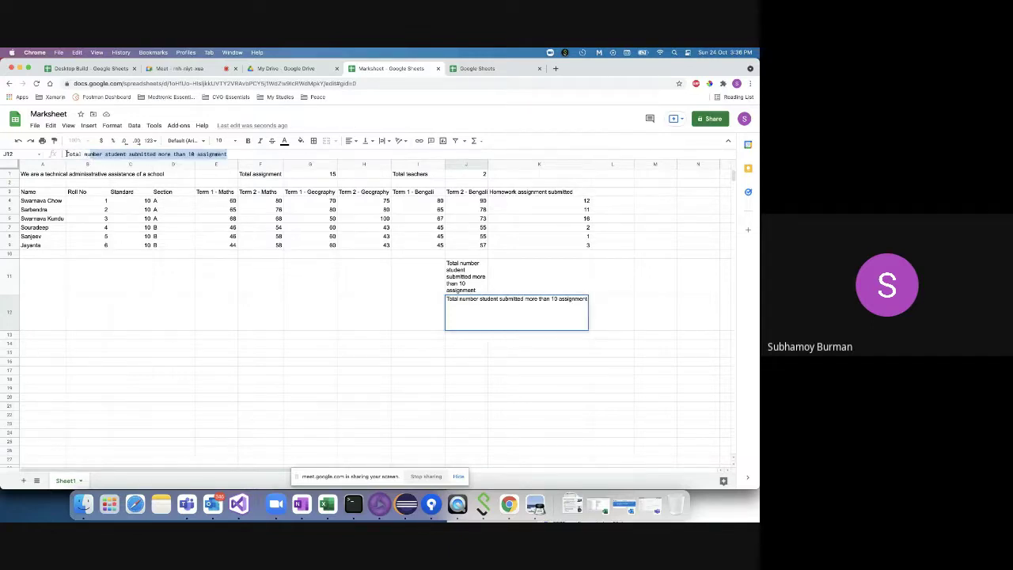
double_click(164, 154)
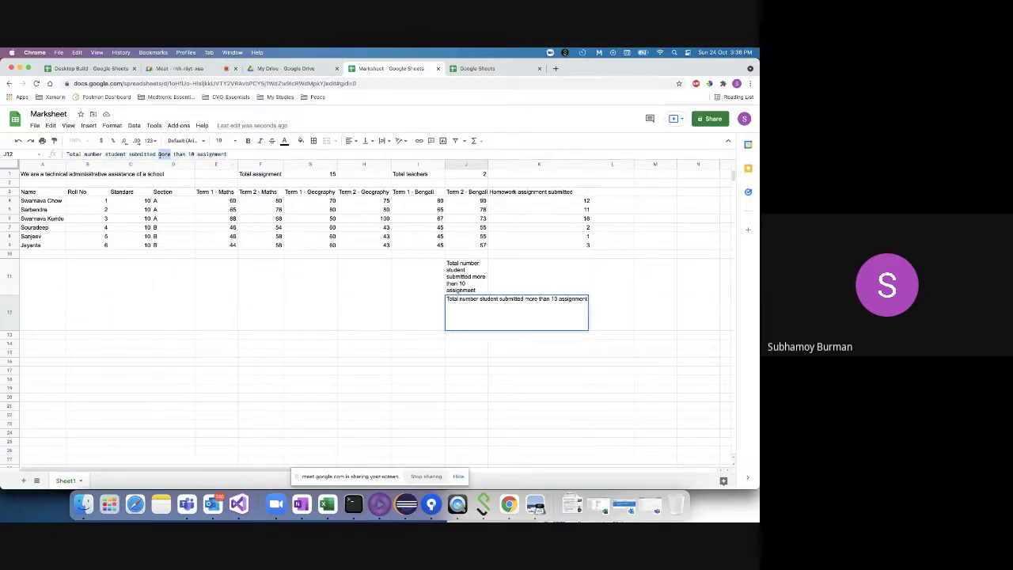
type("less")
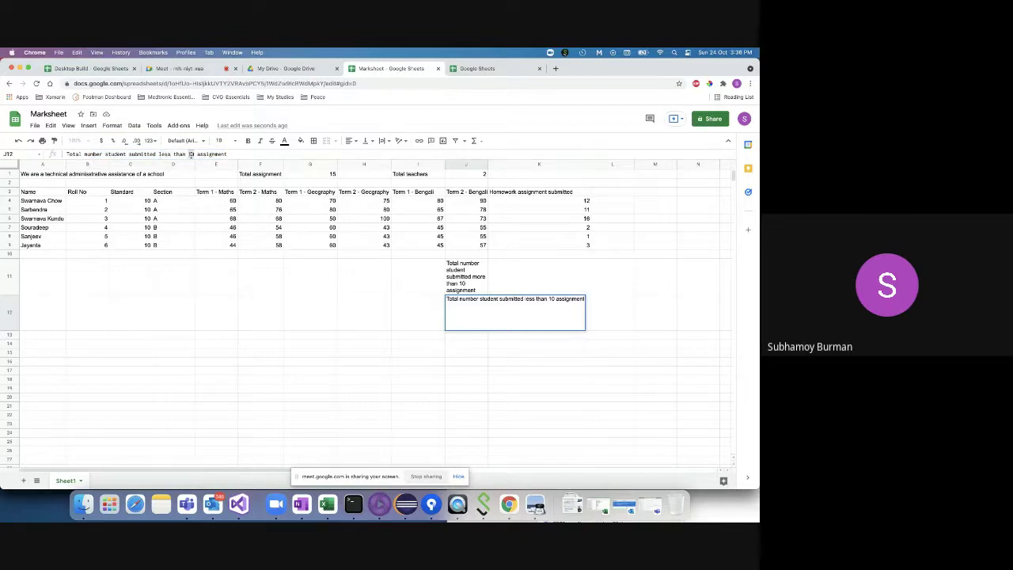
left_click(190, 153)
key("BackSpace")
- Commit the J12 label and select K4:K6 to check the homework count total
left_click(538, 281)
left_click(562, 201)
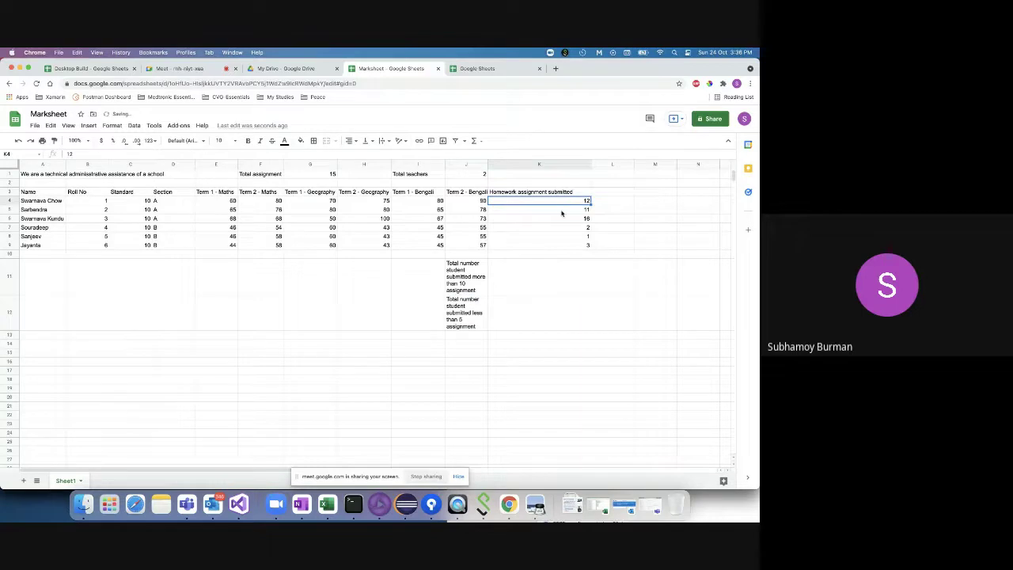
left_click(560, 224, "shift")
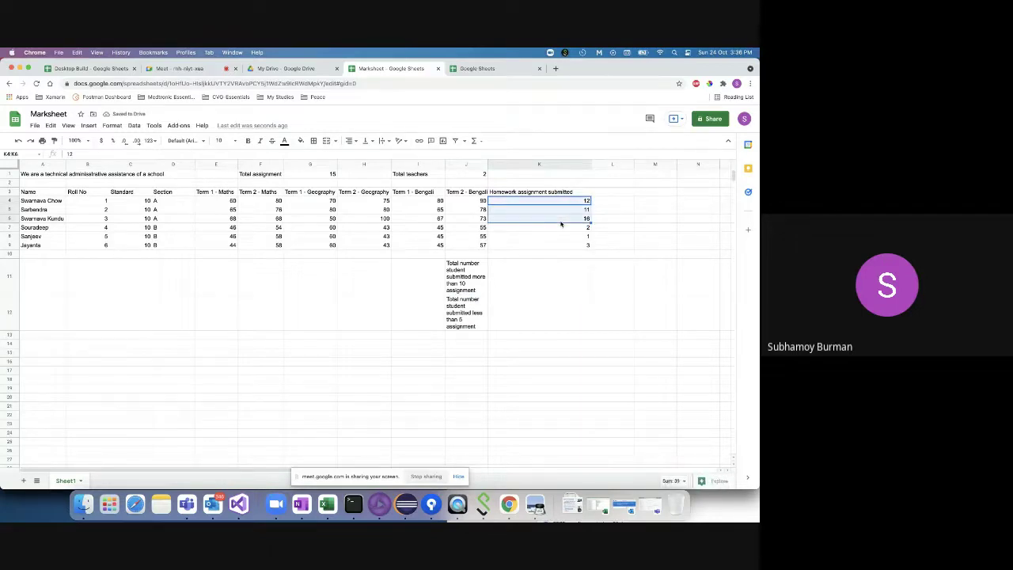
left_click(515, 289)
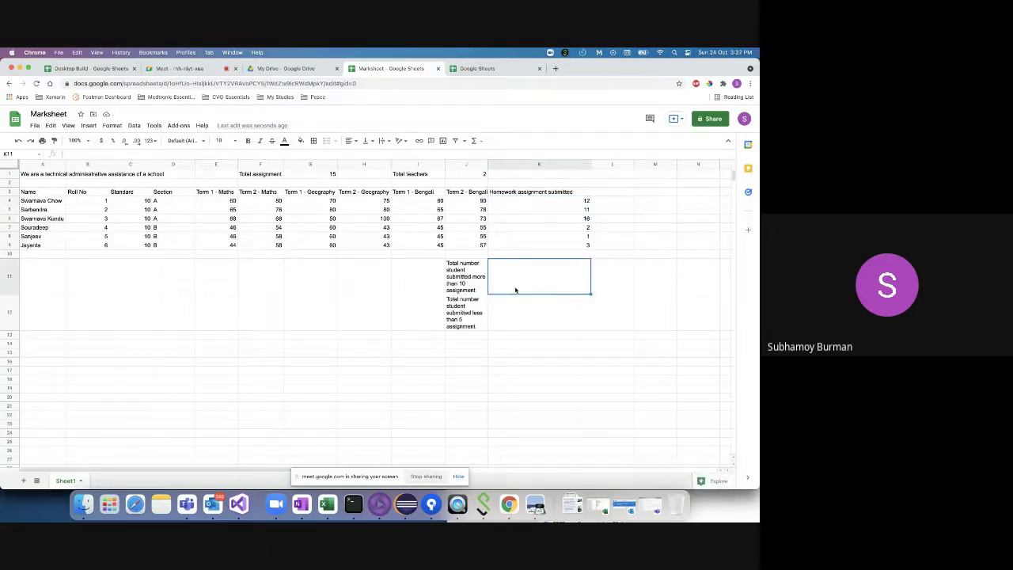
left_click(509, 203)
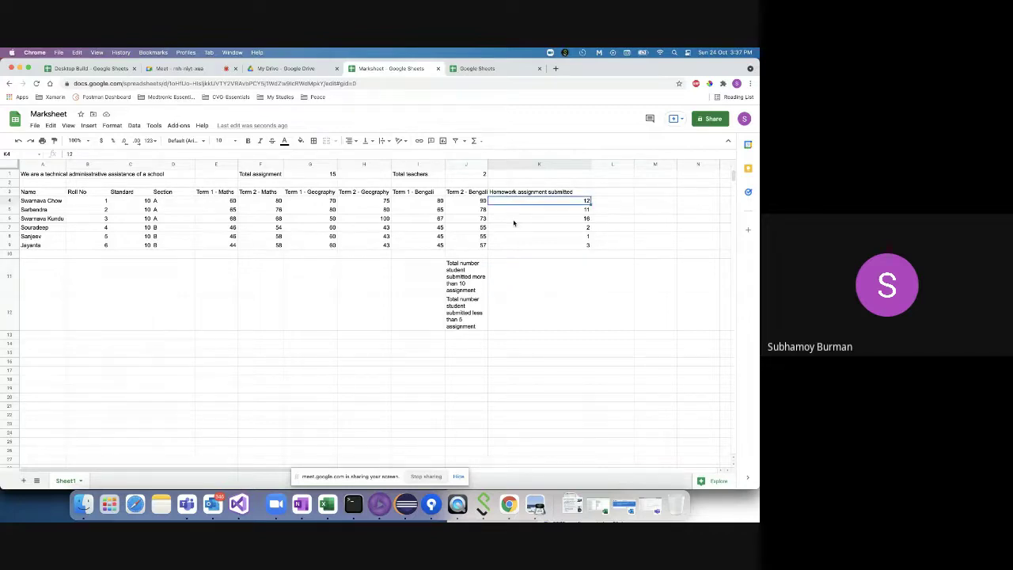
left_click(514, 223, "shift")
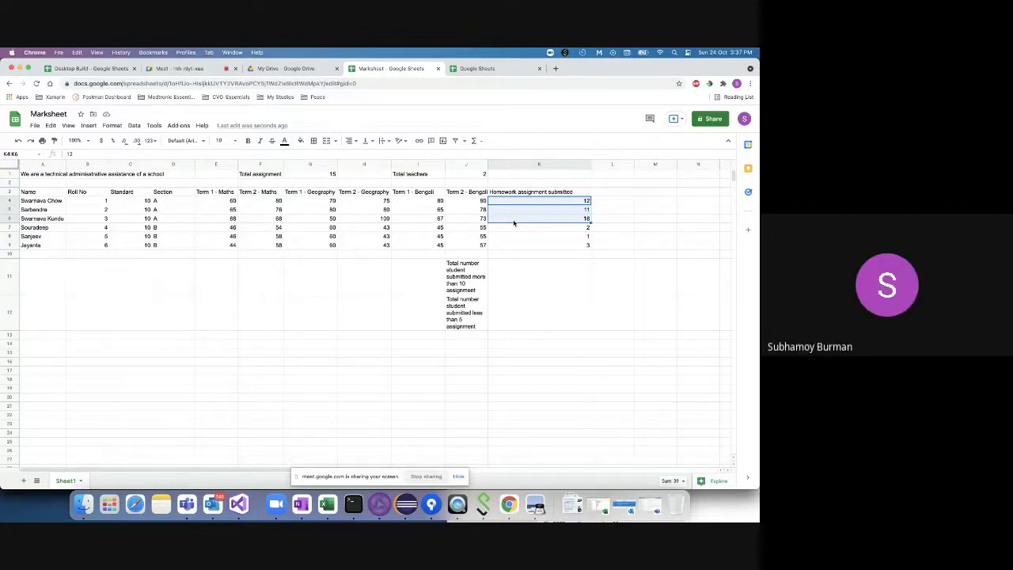
- Enter the value 3 in K12 beside the fewer-than-5 assignments label
double_click(514, 289)
type("3")
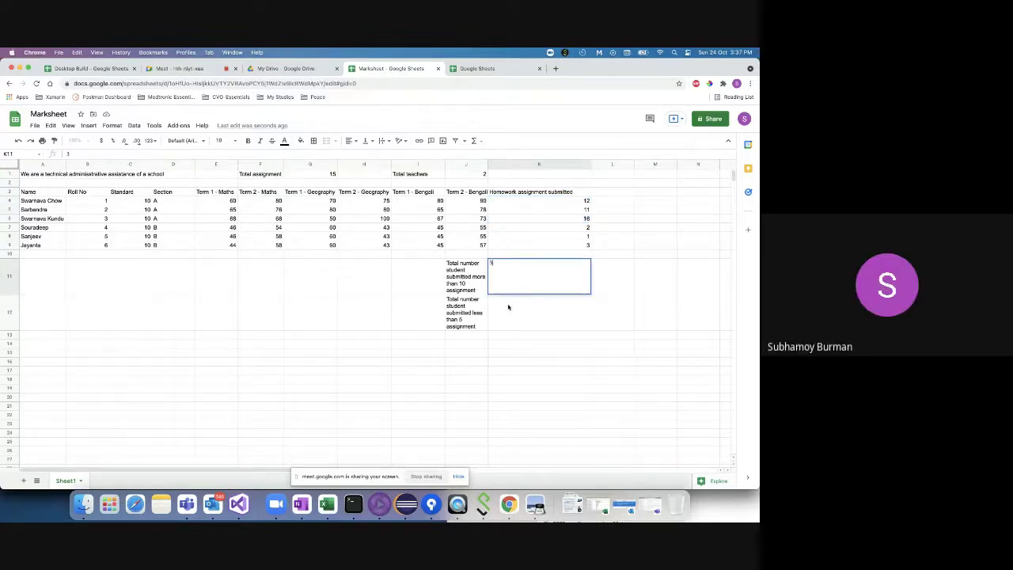
key("Return")
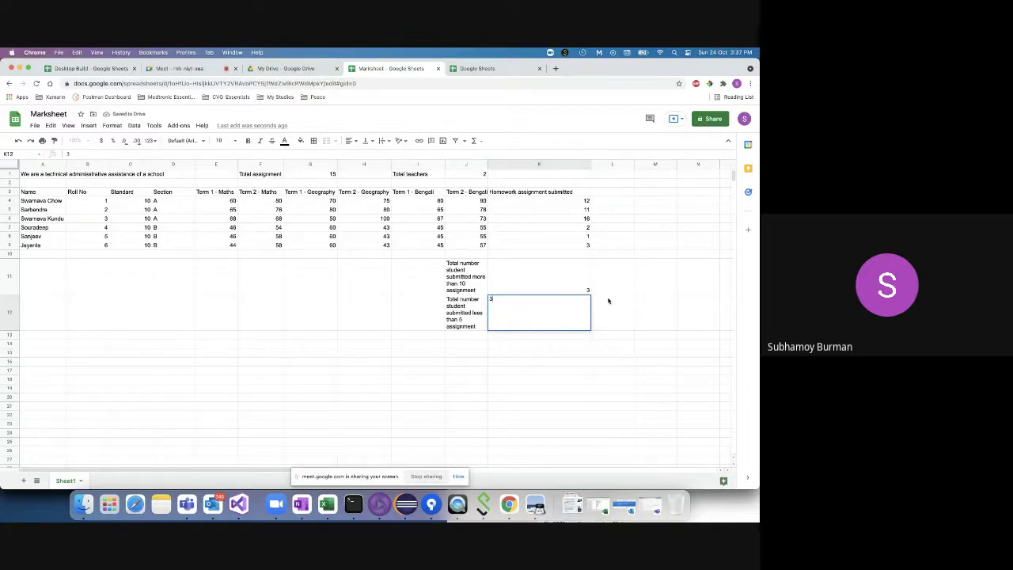
key("Tab")
left_click(564, 282)
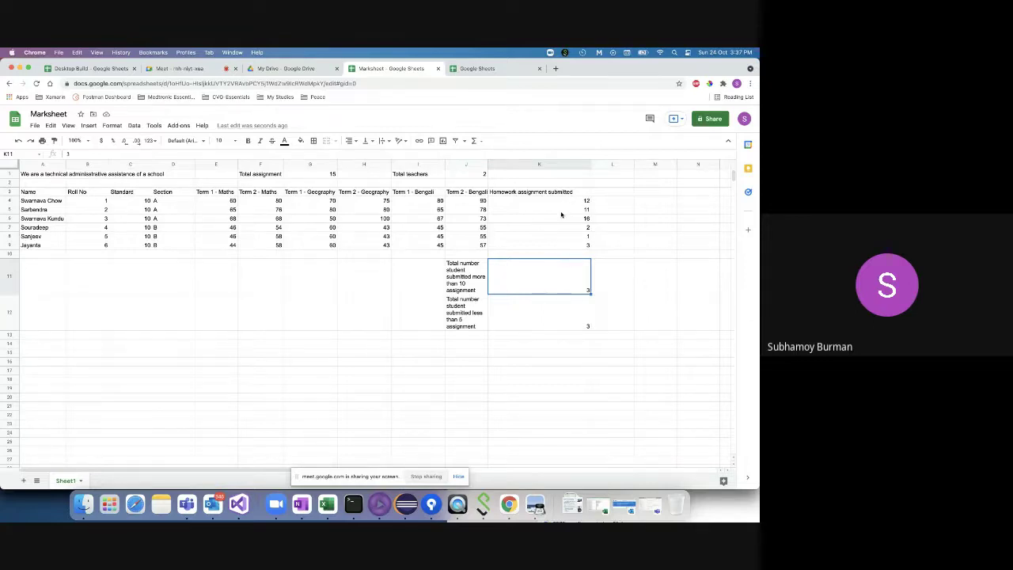
double_click(537, 278)
- Enter =SUMIF(K4:K9,">10") in K11 and correct it so it shows 39
type("=Sum")
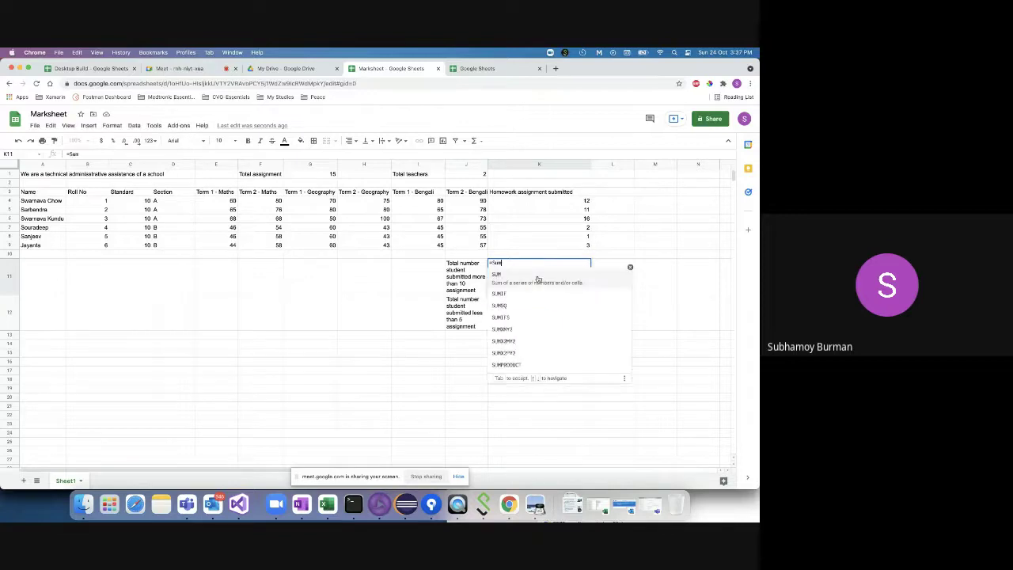
type("if(")
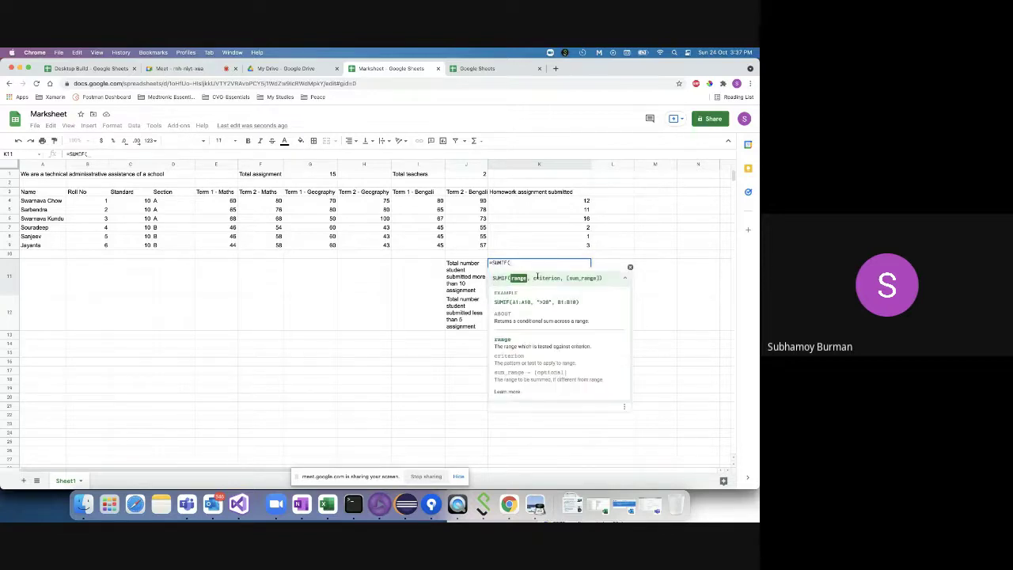
left_click(541, 202)
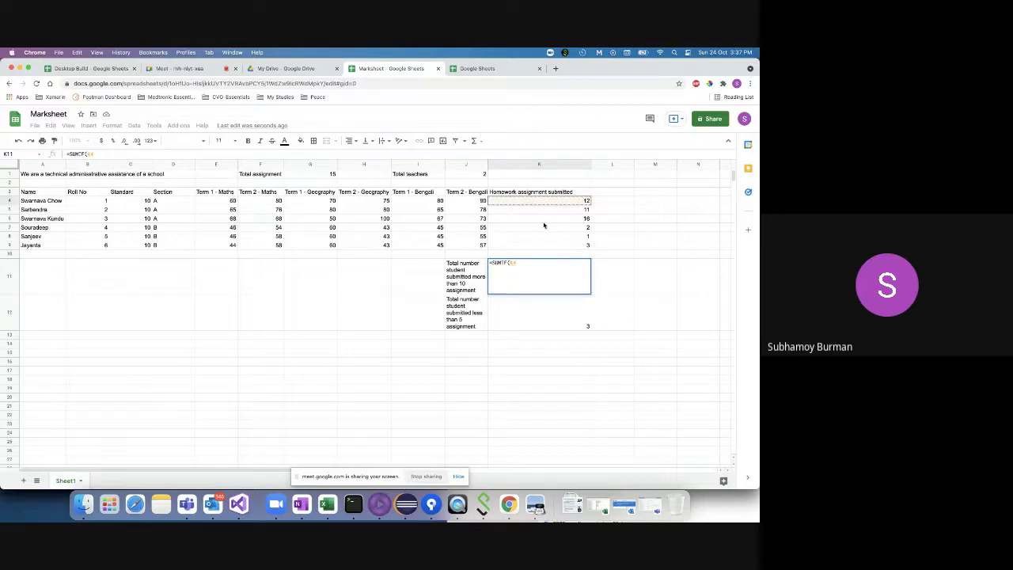
left_click_drag(548, 204, 547, 247)
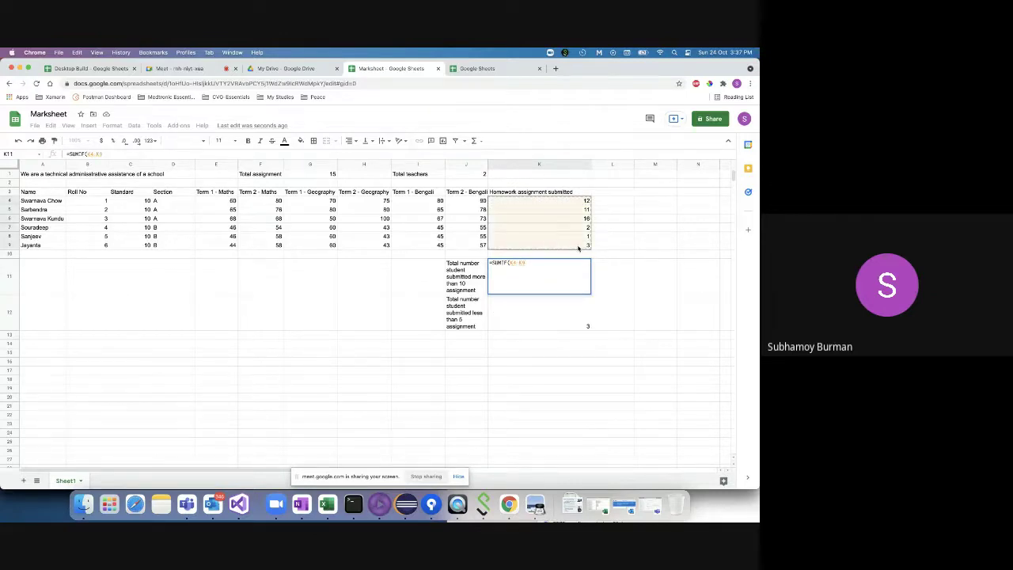
type(",")
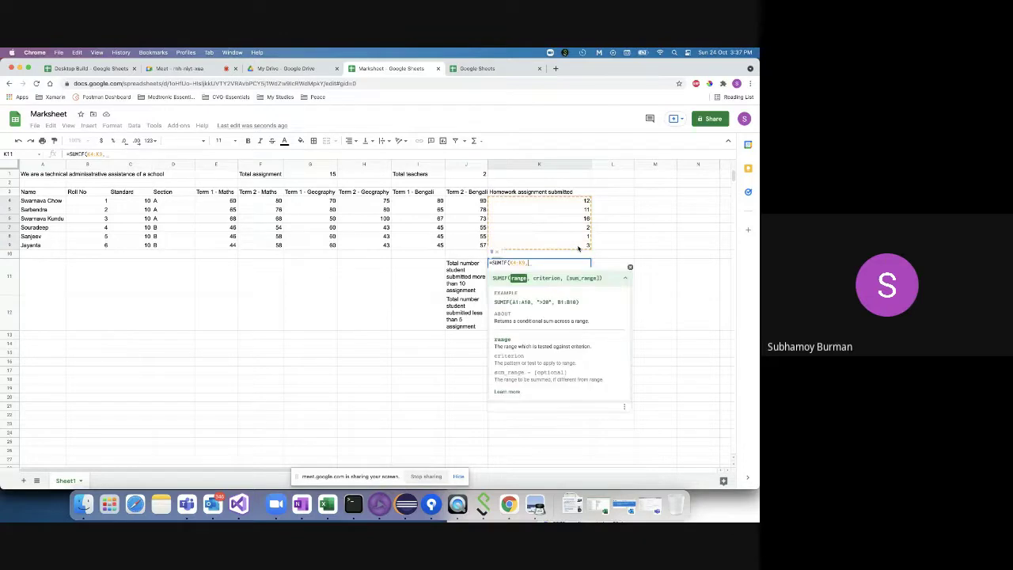
type("\"")
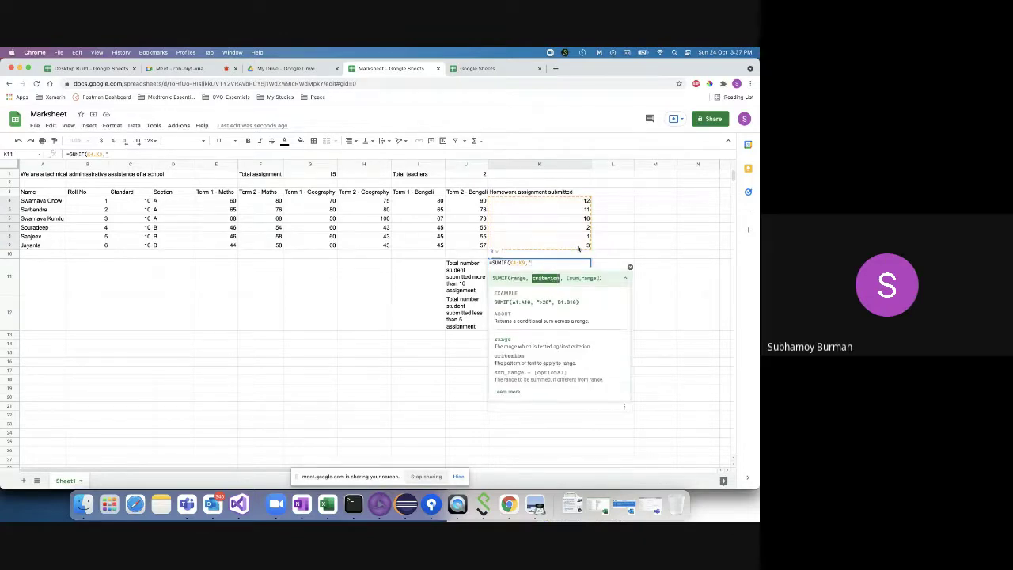
type(">10\")")
key("Return")
left_click(571, 285)
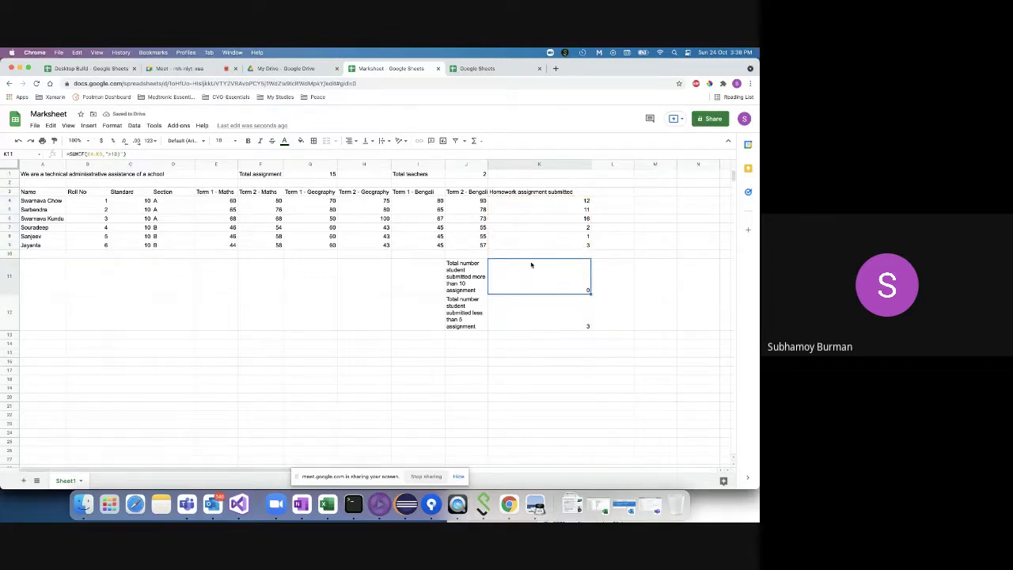
left_click(121, 154)
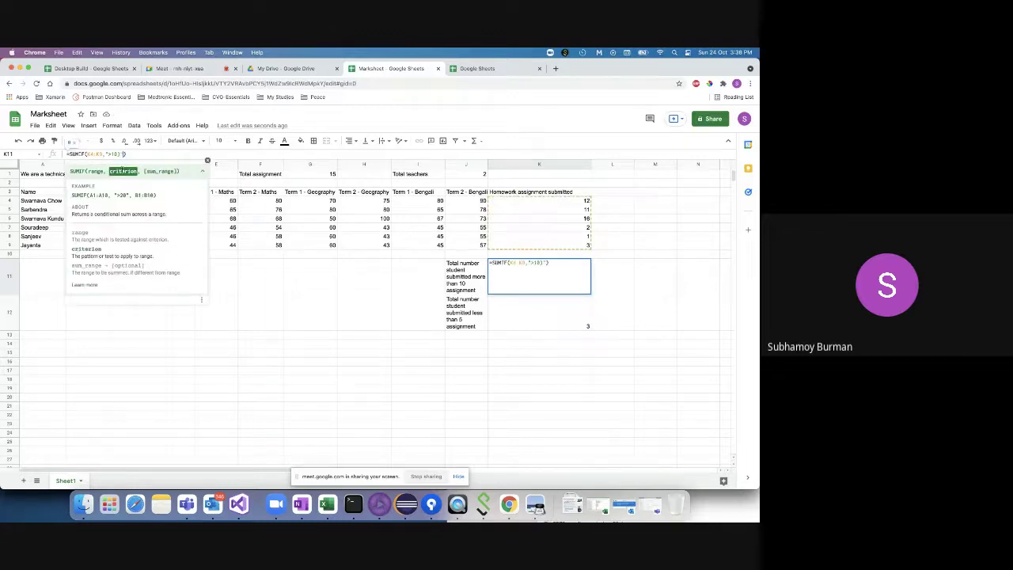
key("Return")
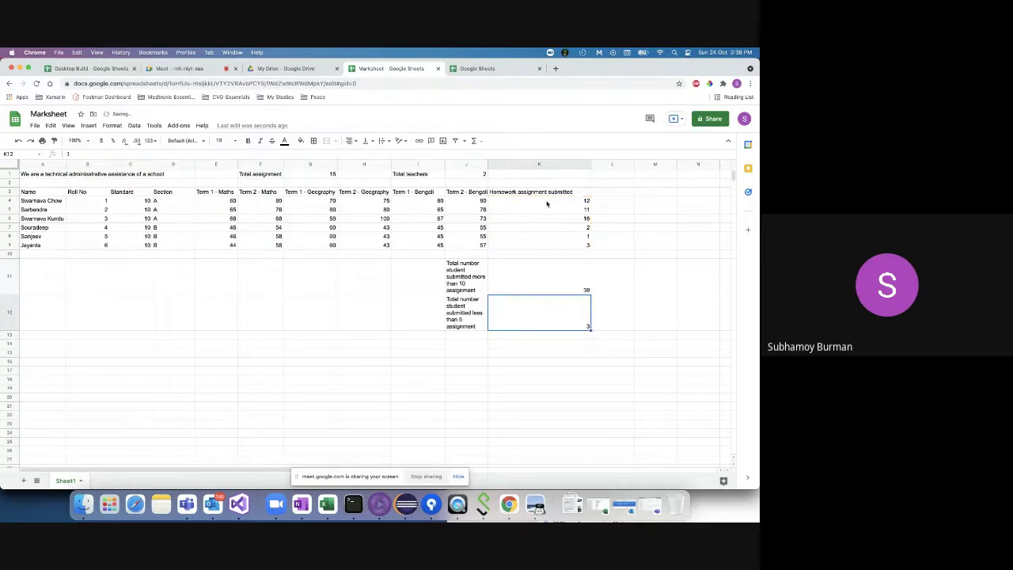
left_click_drag(546, 203, 572, 224)
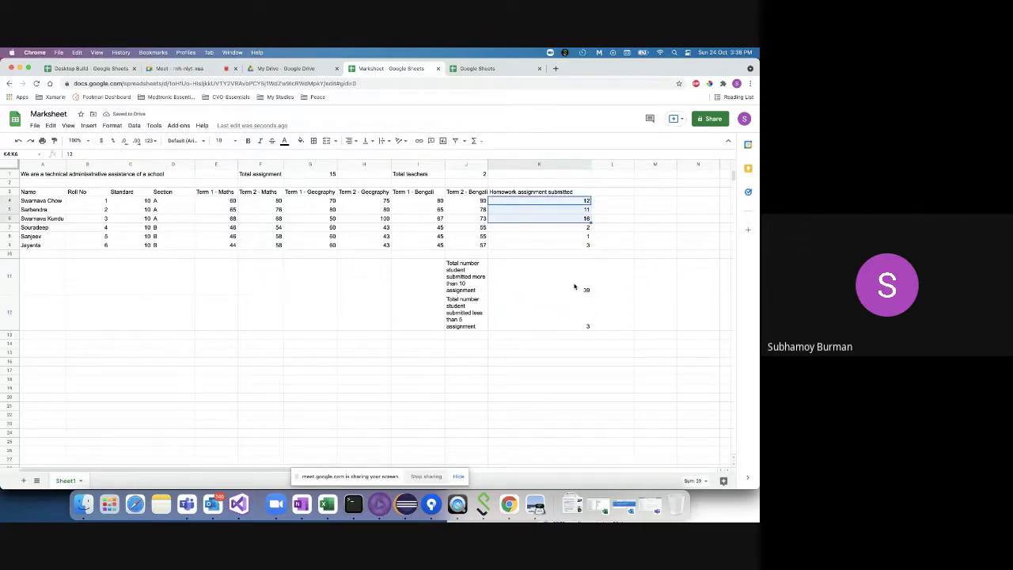
- Select K7:K9 to confirm the homework counts below 5 total 6
left_click(576, 287)
left_click(558, 320)
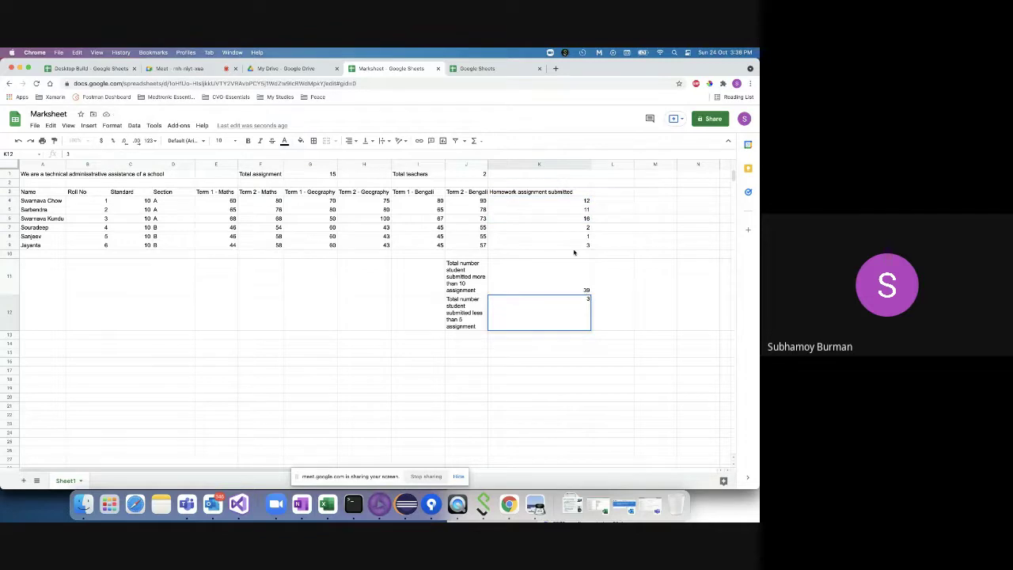
left_click(568, 202)
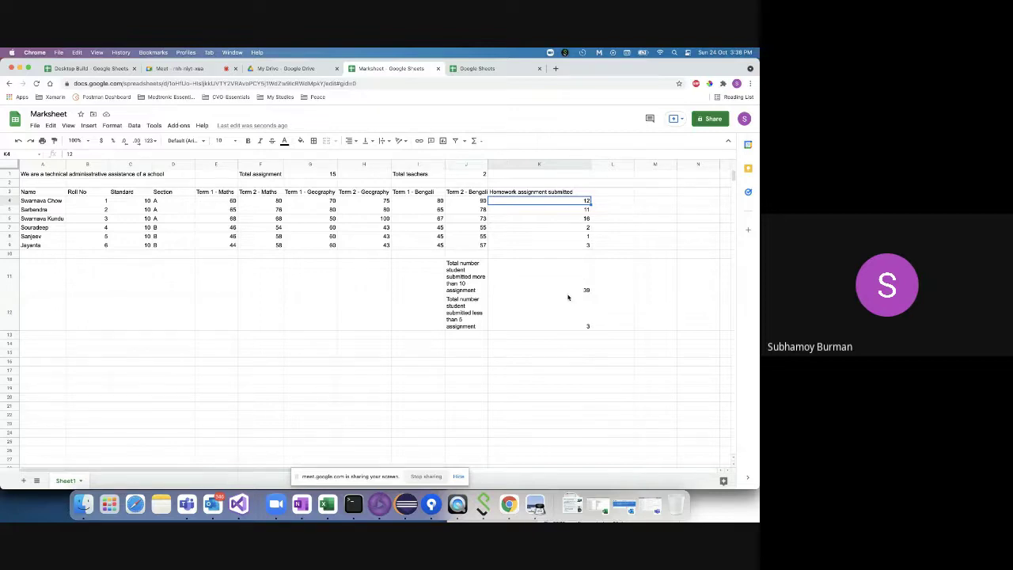
left_click_drag(563, 227, 564, 248)
left_click(562, 301)
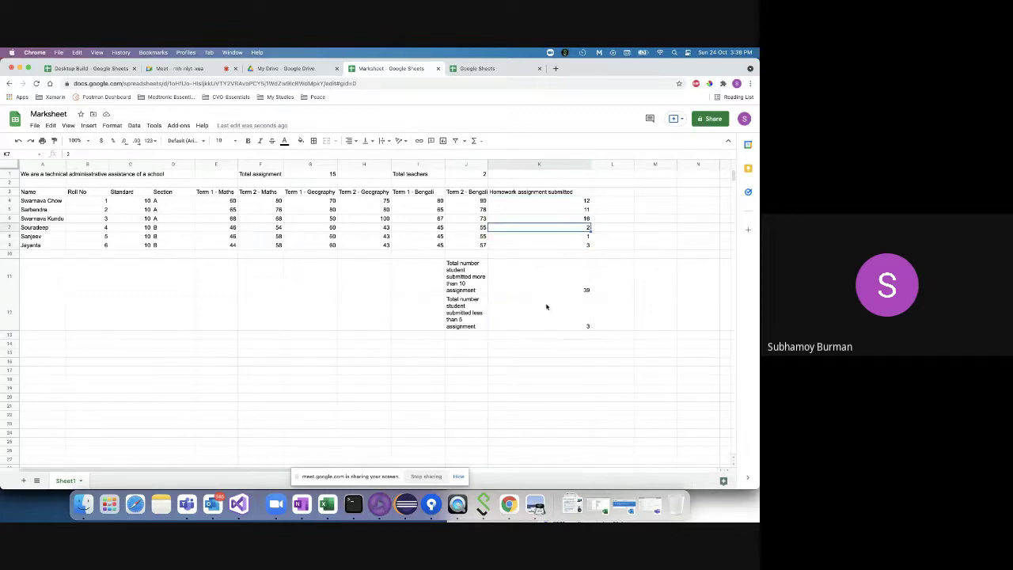
- Enter =SUMIF(K4:K9,"<5") in K12 so it shows 6
double_click(546, 306)
type("=")
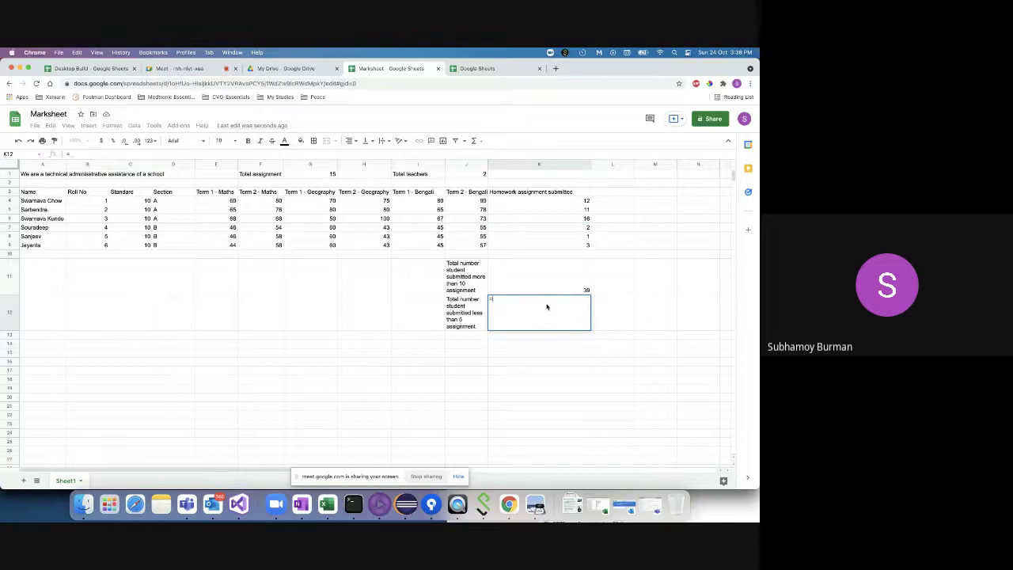
type("SUM")
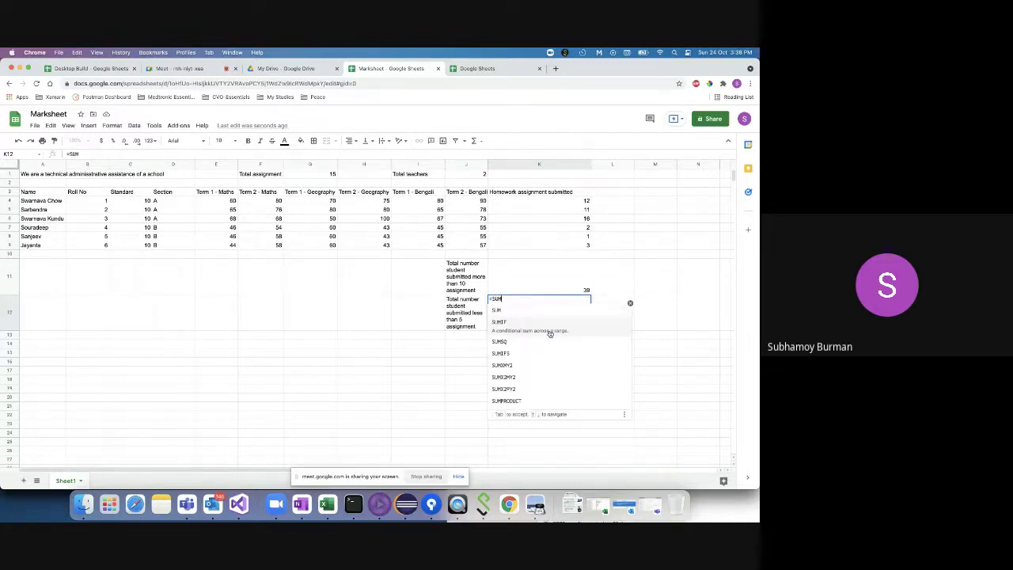
left_click(547, 331)
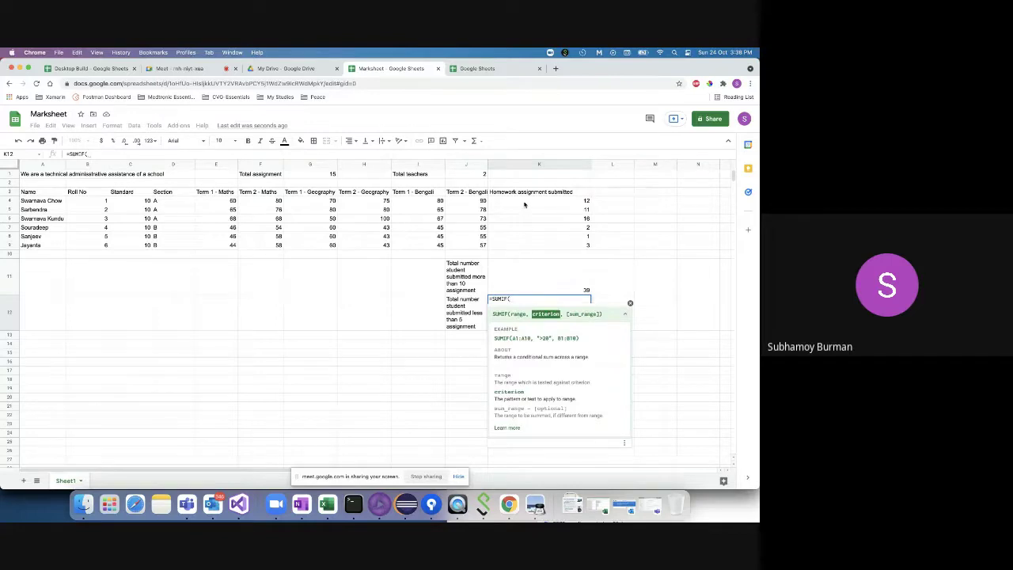
left_click_drag(524, 203, 522, 248)
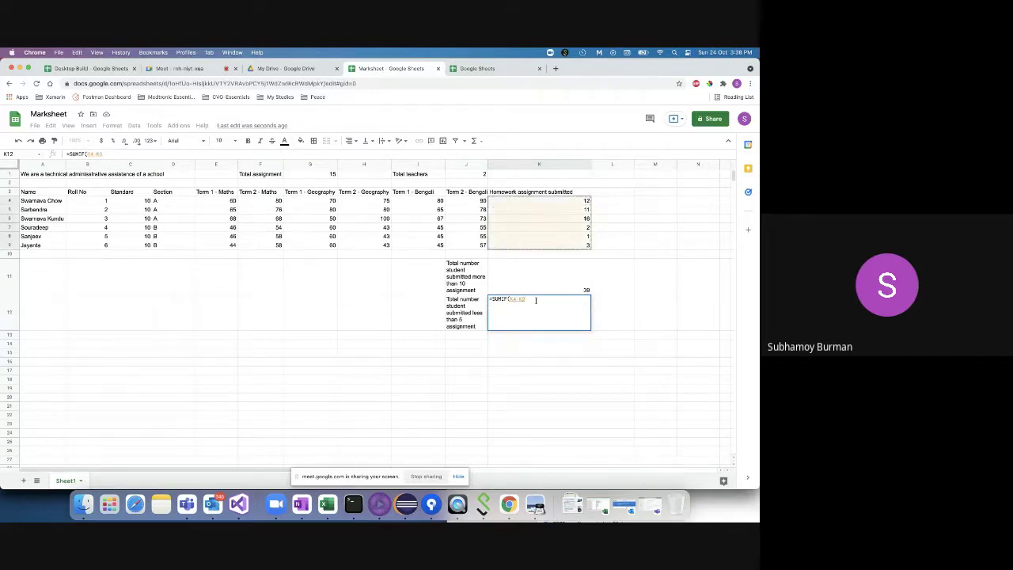
type(",\"")
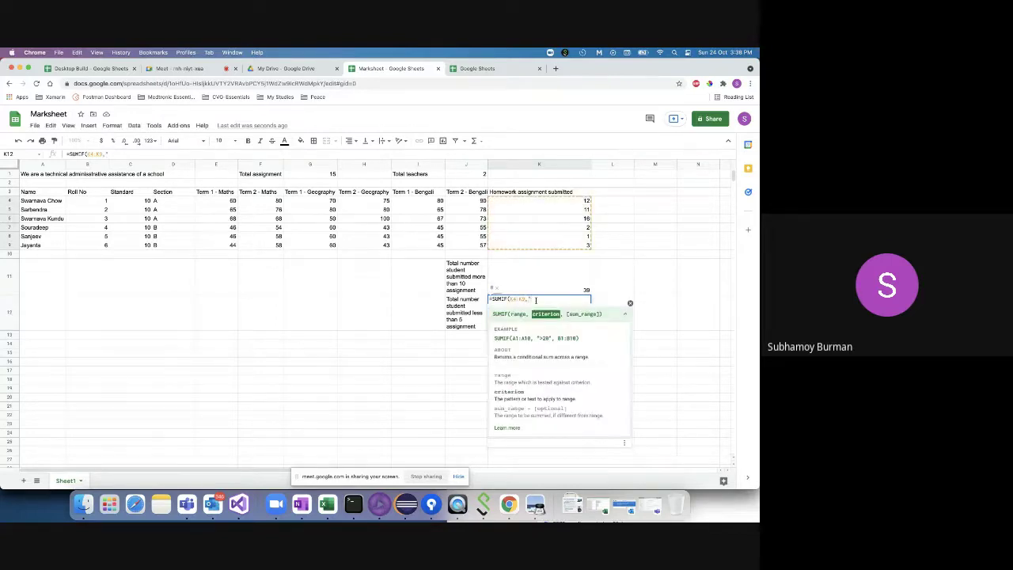
type("<5")
key("BackSpace")
type("\")")
key("Return")
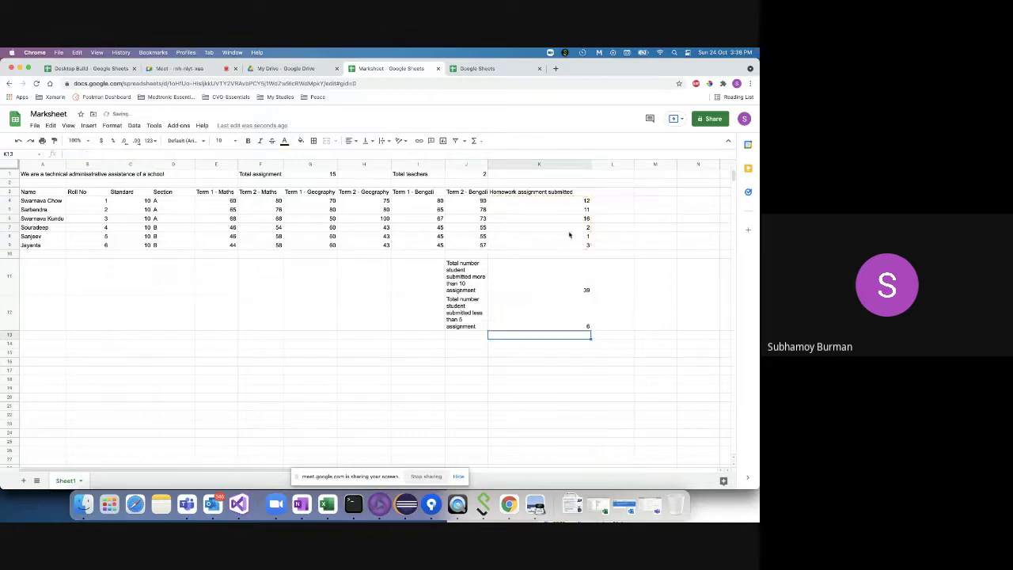
- Review the value in K7 and the formulas in K12 and K11
left_click(567, 230)
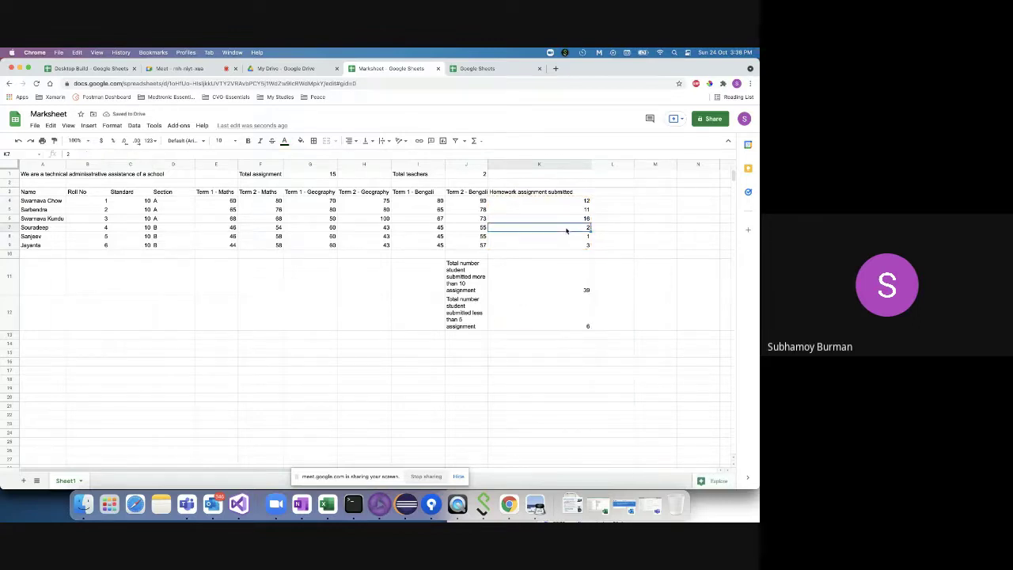
left_click(547, 318)
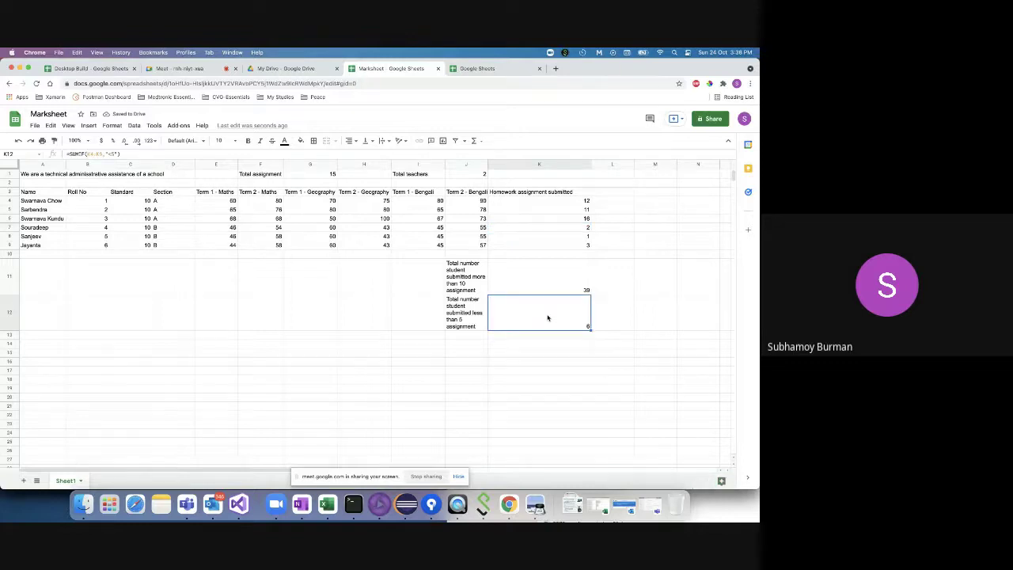
left_click(546, 277)
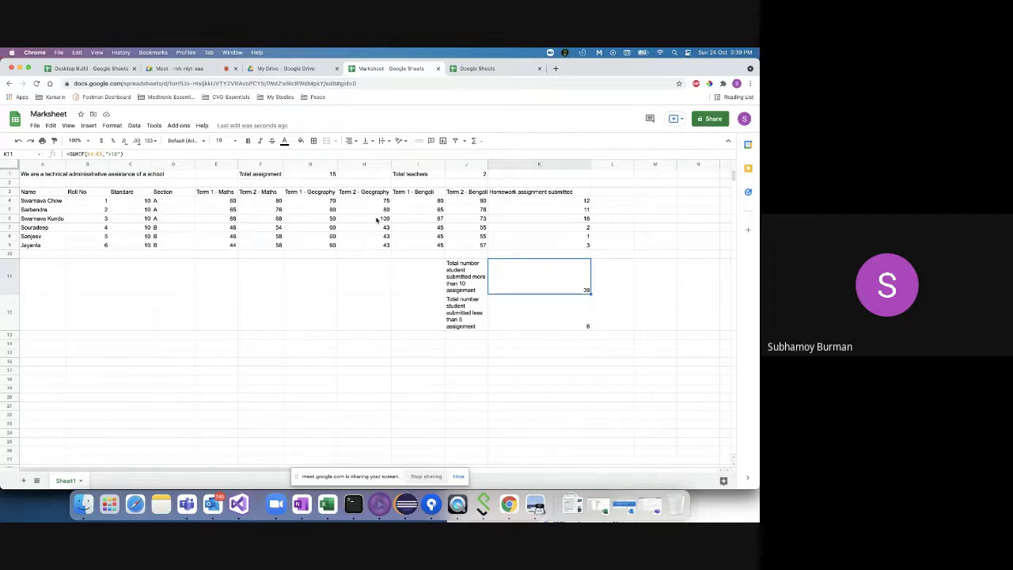
- Review the Section and Term 1 Maths entries across the student rows
left_click(168, 204)
left_click(167, 220)
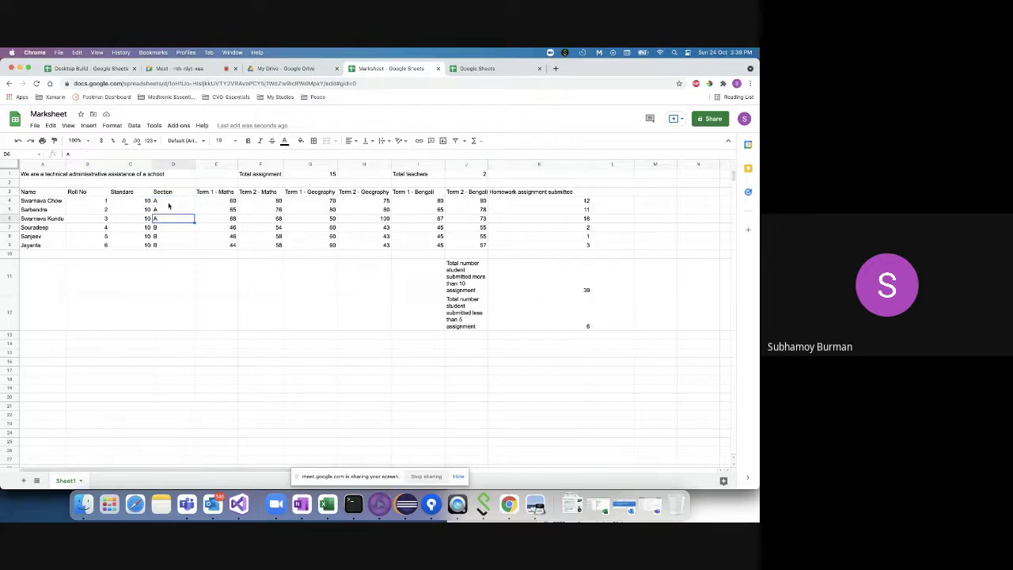
left_click(170, 203)
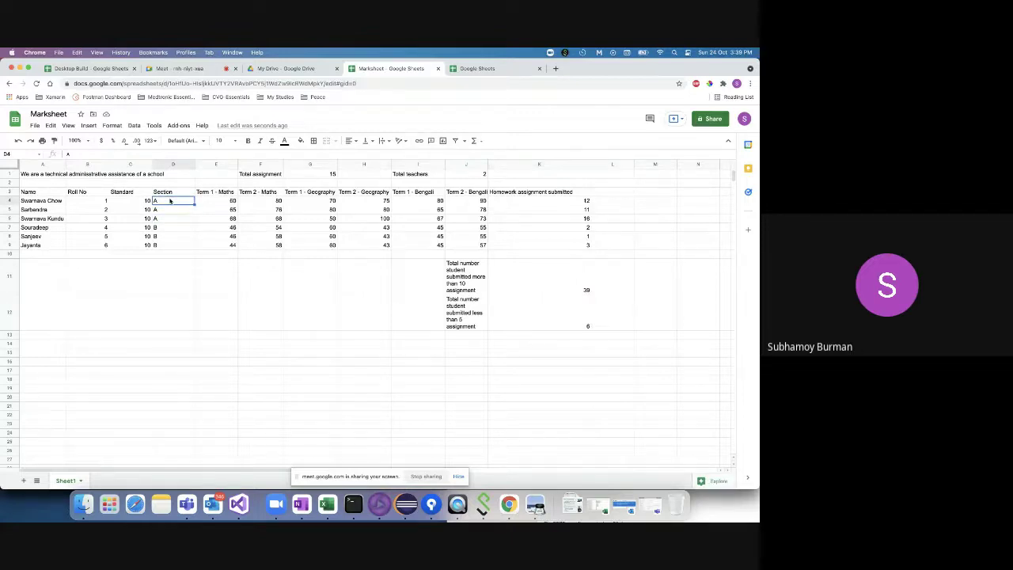
left_click(169, 212)
left_click(167, 219)
left_click(213, 202)
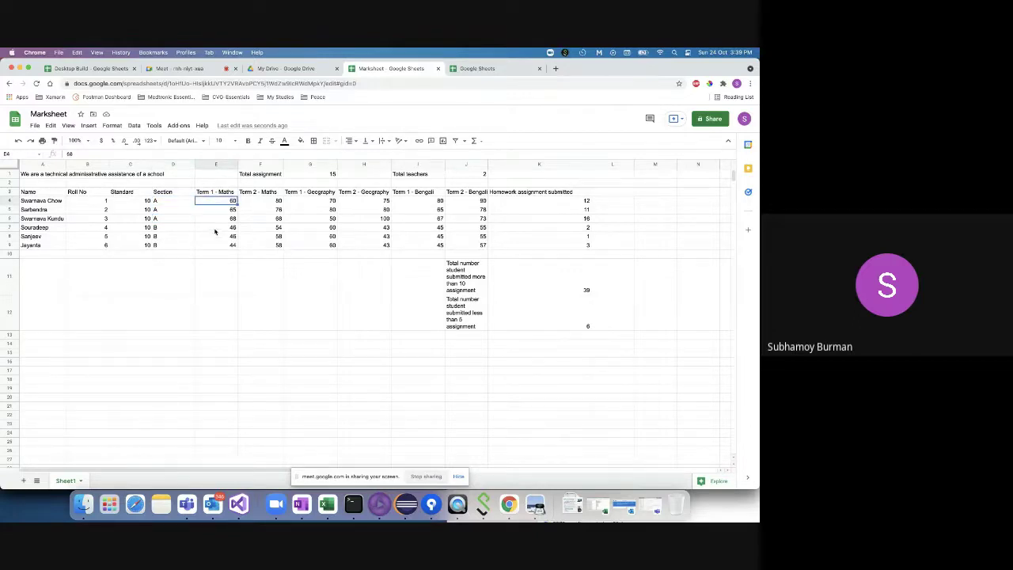
left_click(215, 231)
left_click(215, 244, "shift")
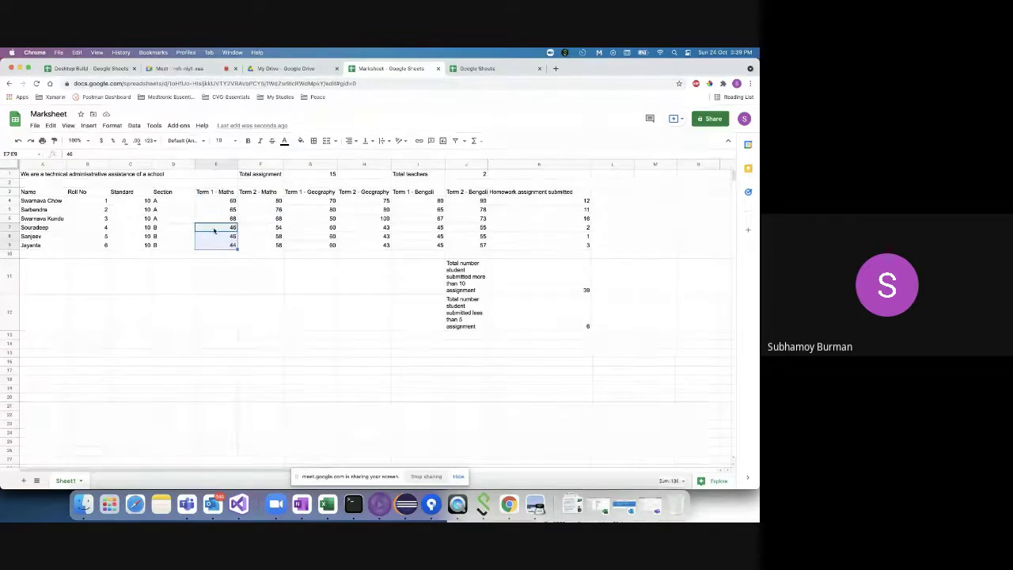
left_click(247, 236)
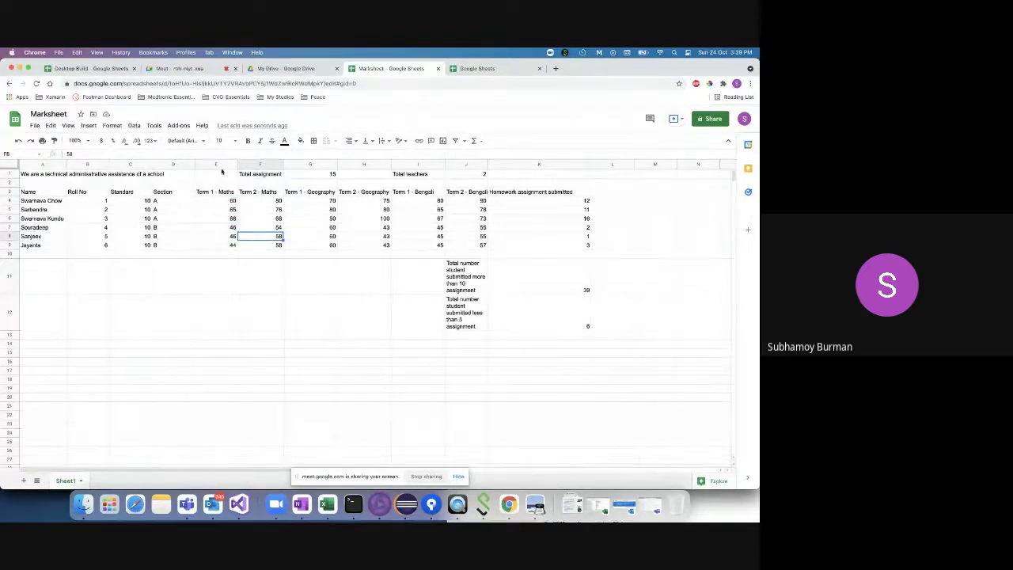
left_click(222, 164)
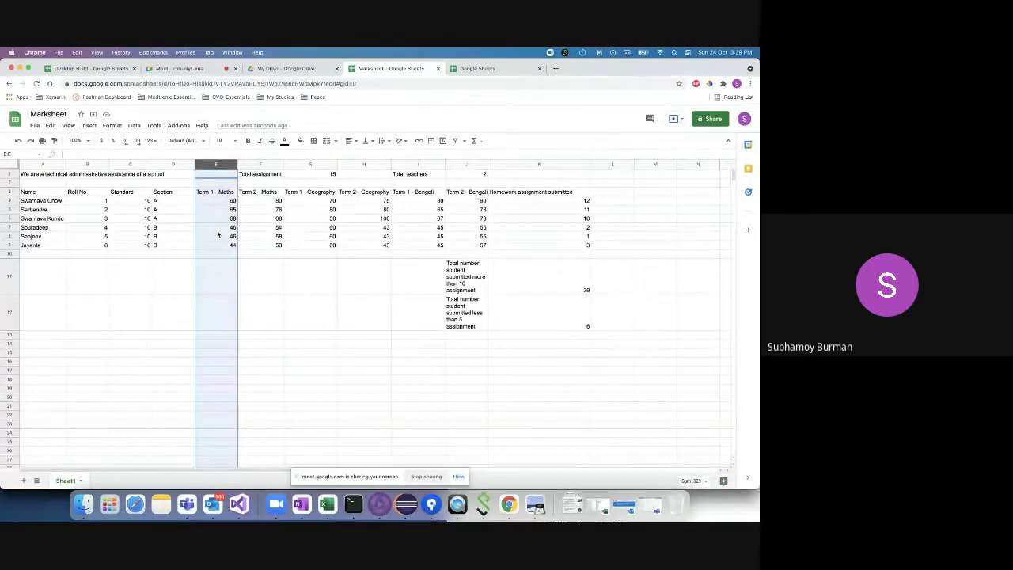
- Enter =SUMIF(E4:E9,"<50") in E11 to total Term 1 Maths marks below 50, giving 136
double_click(221, 278)
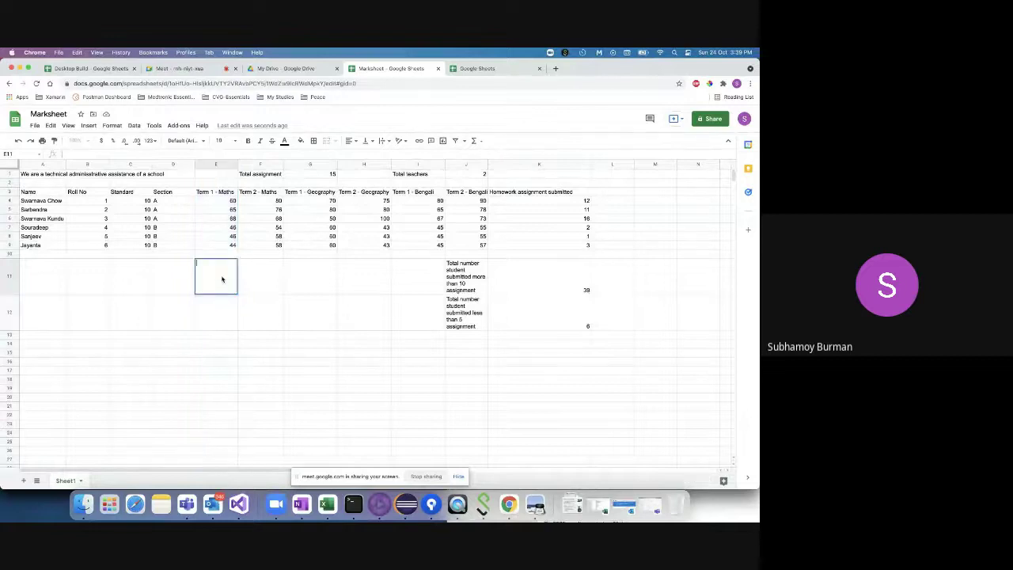
type("=su")
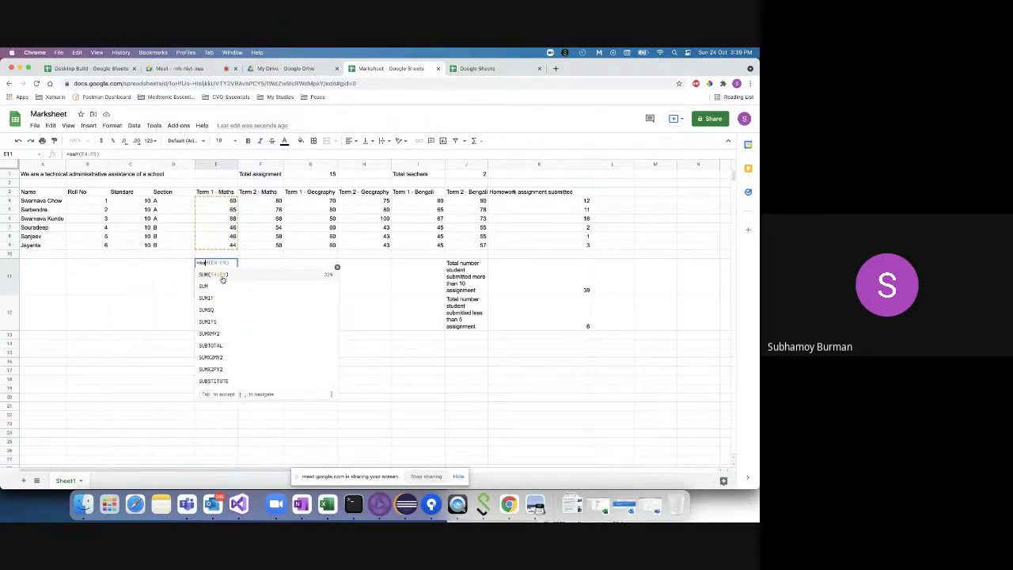
type("mif")
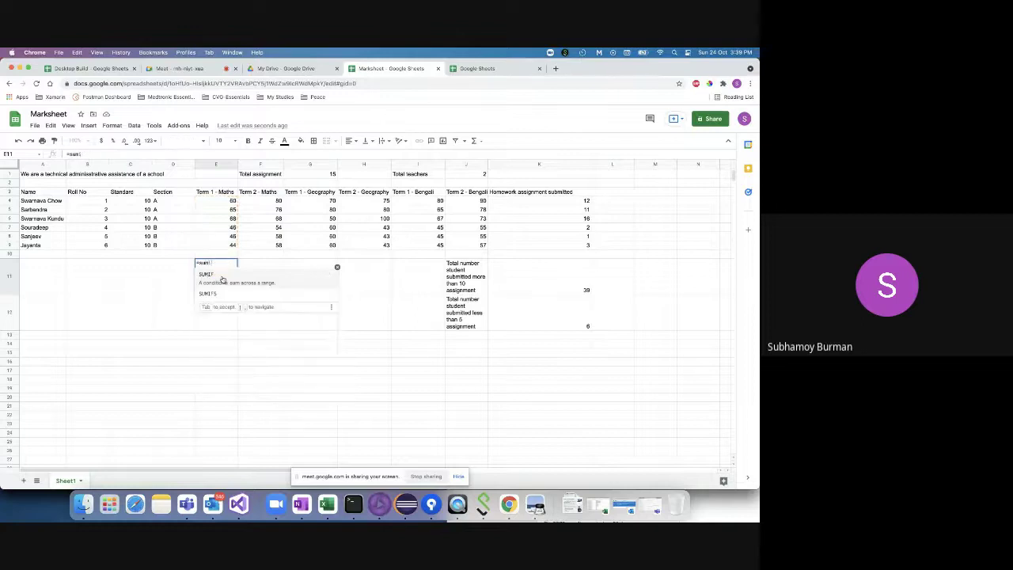
key("Tab")
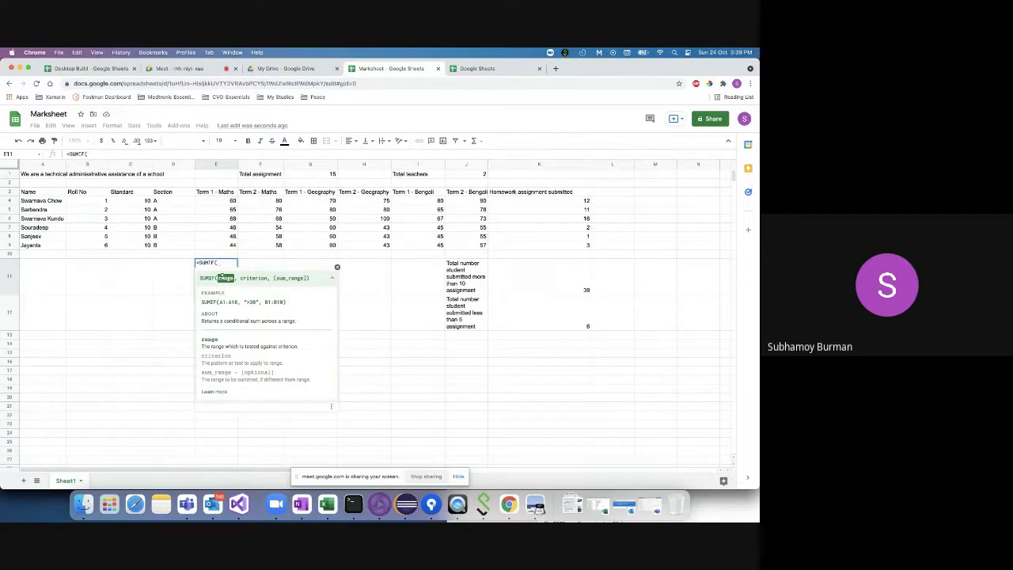
left_click(220, 202)
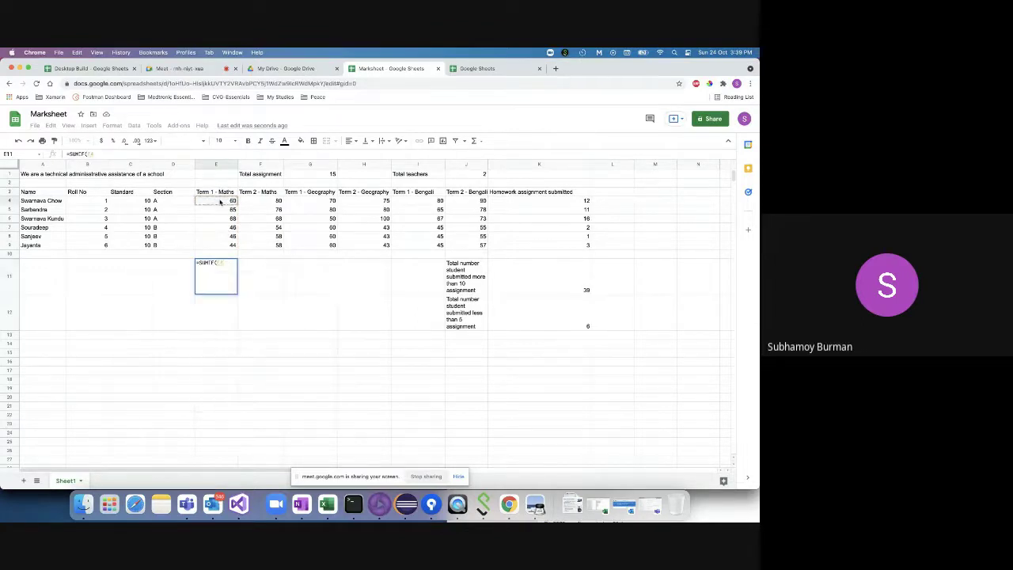
left_click_drag(220, 202, 220, 250)
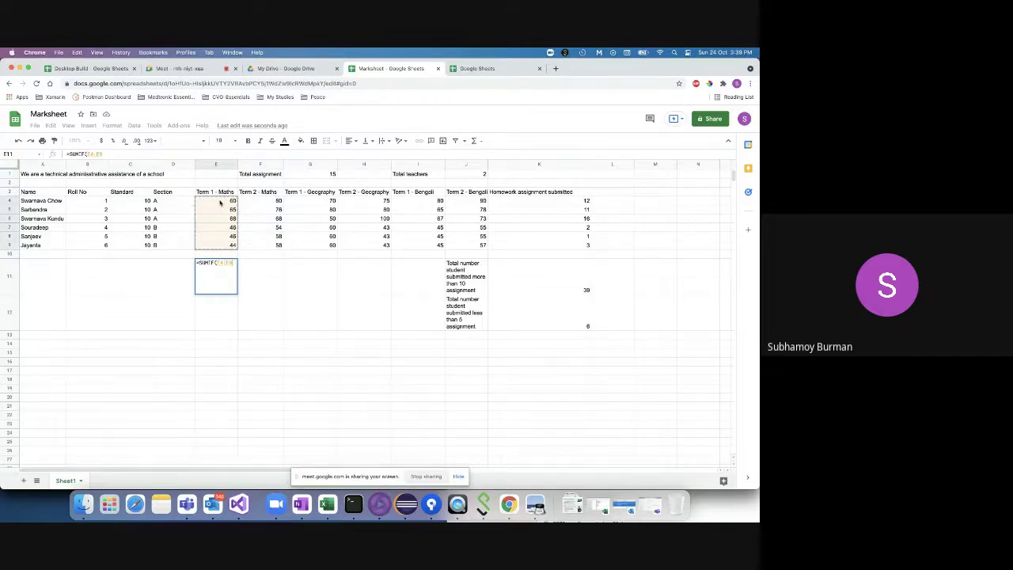
type(",")
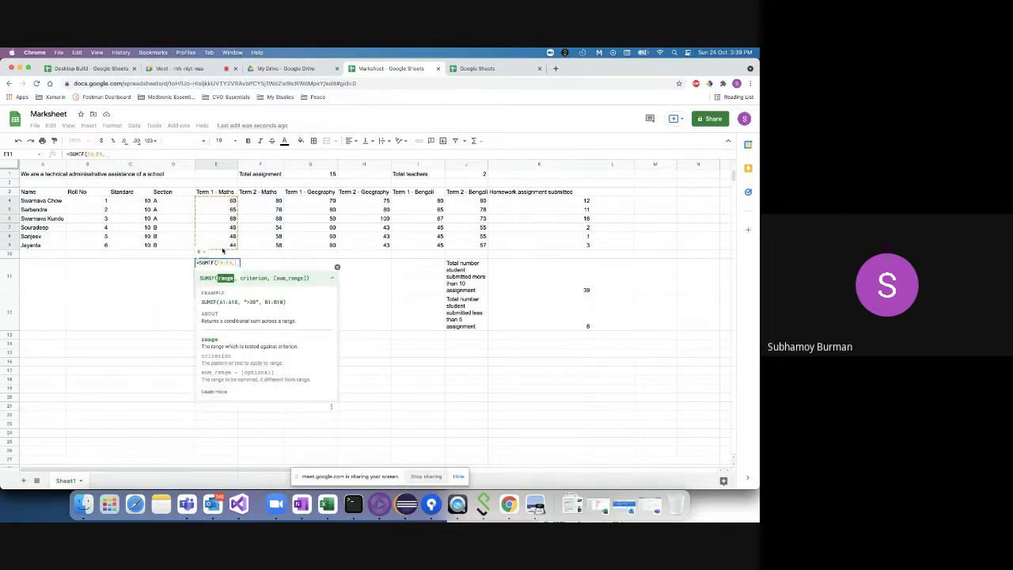
type("\"")
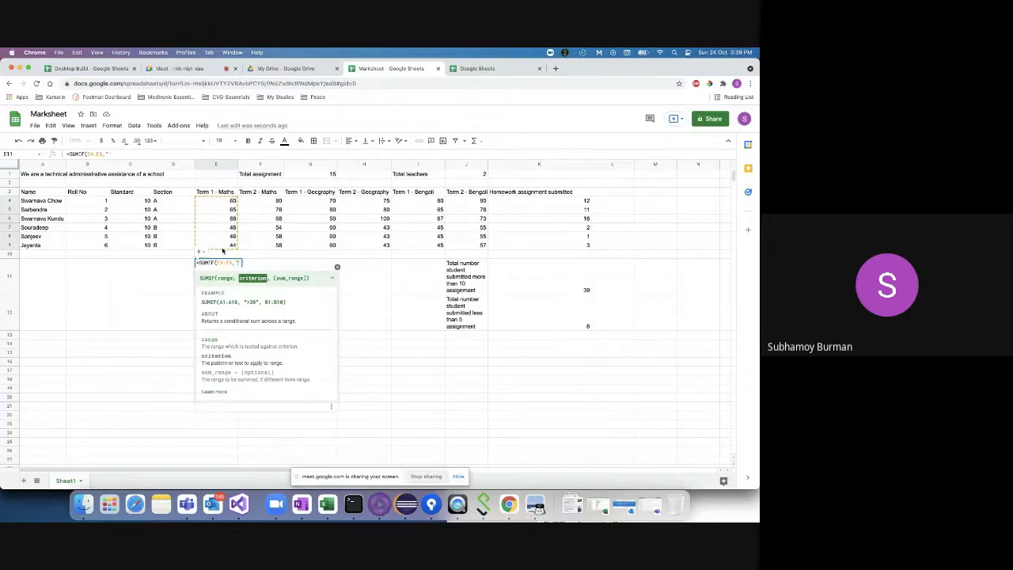
type("<50\")")
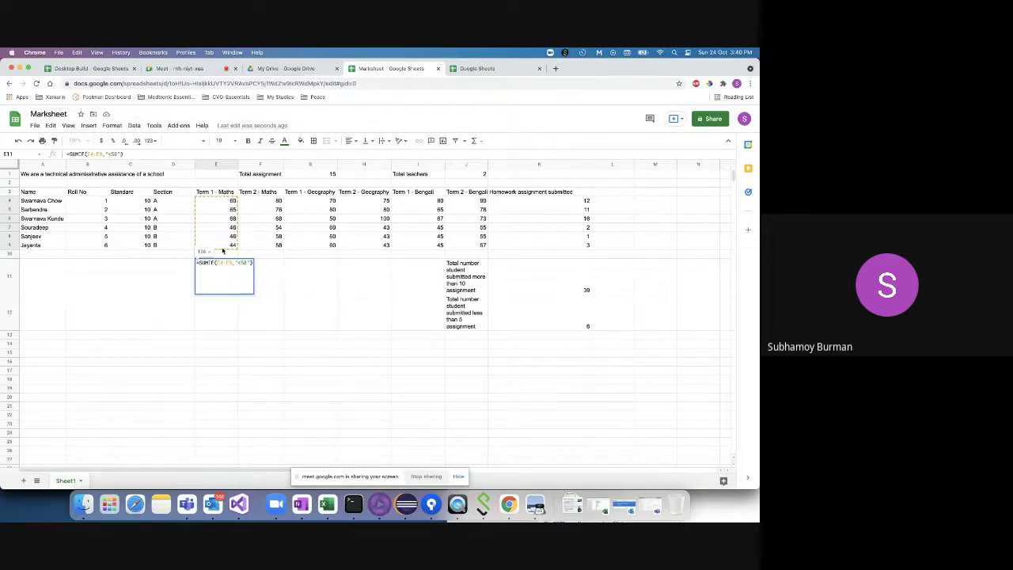
key("Return")
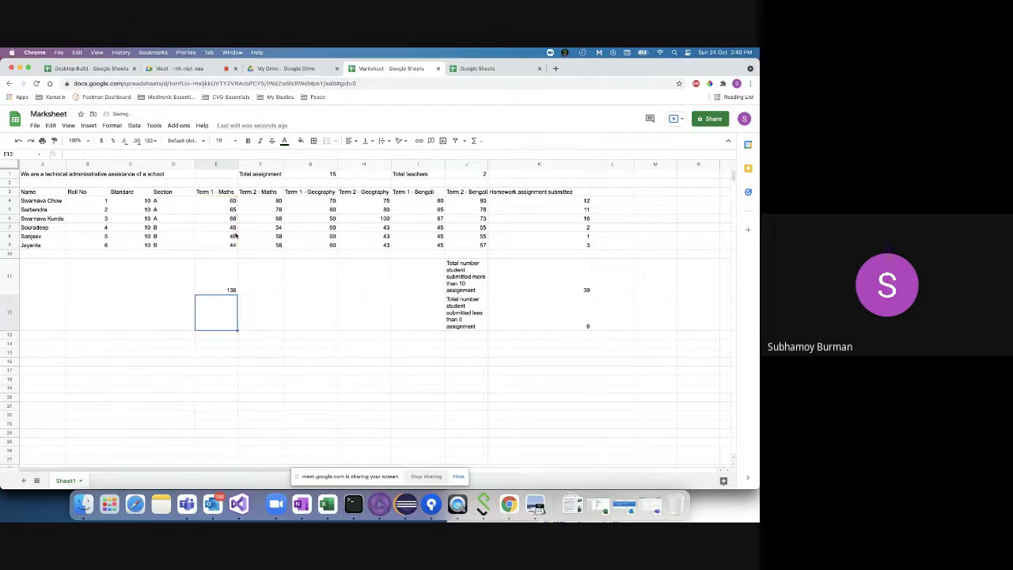
- Delete the 136 SUMIF total from cell E11, leaving it empty for editing
left_click(229, 287)
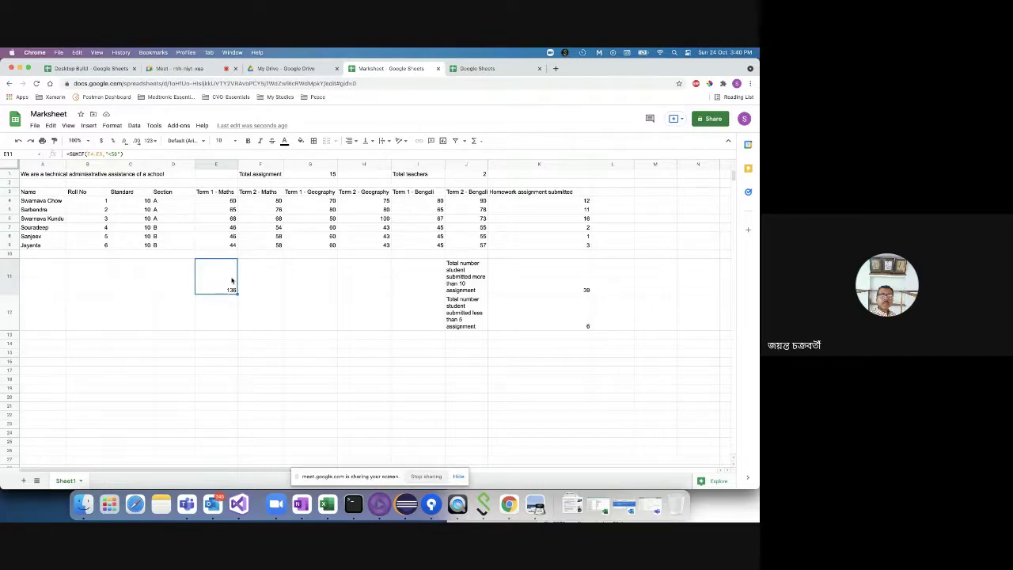
left_click(267, 278)
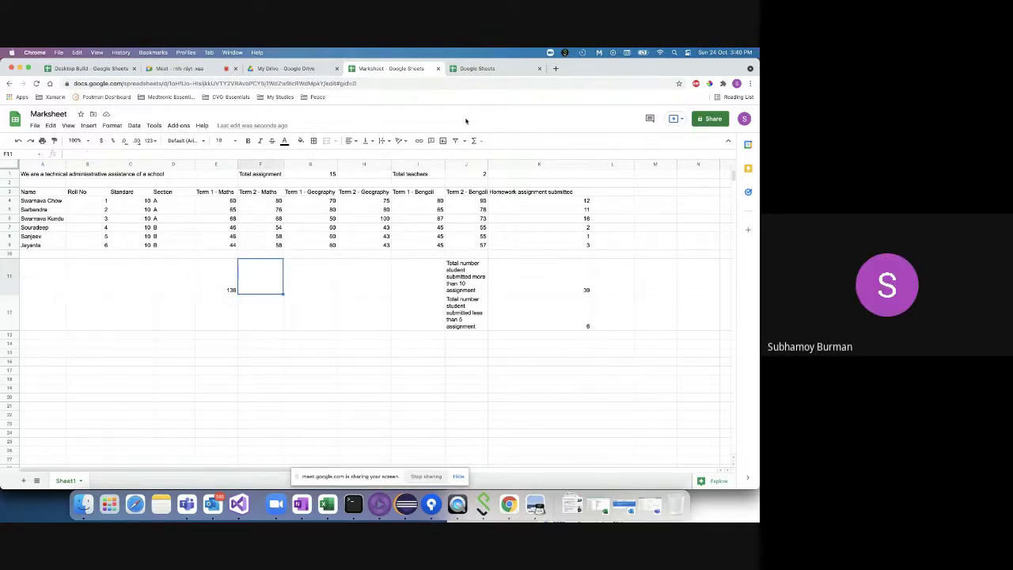
left_click(221, 284)
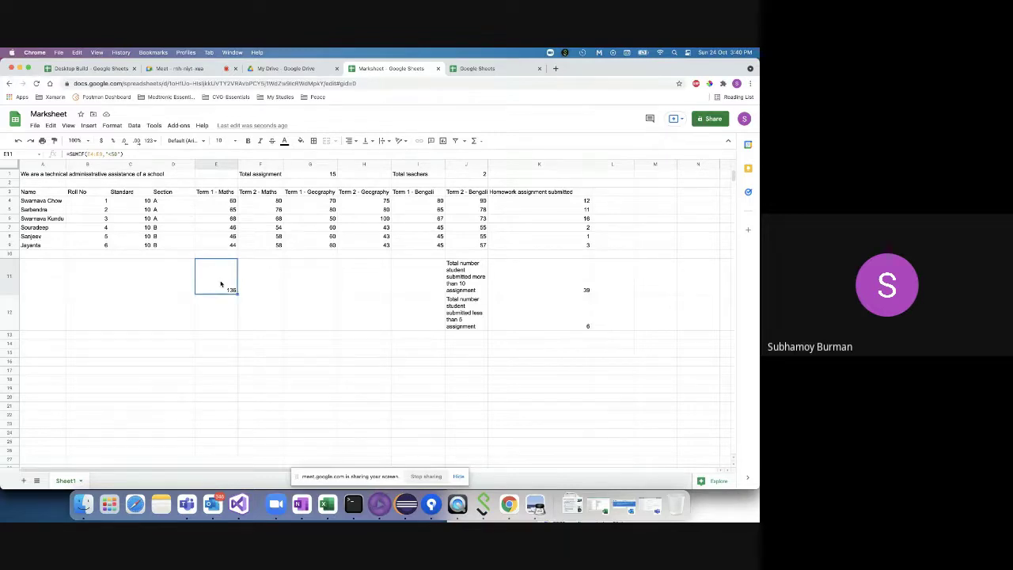
key("super+l")
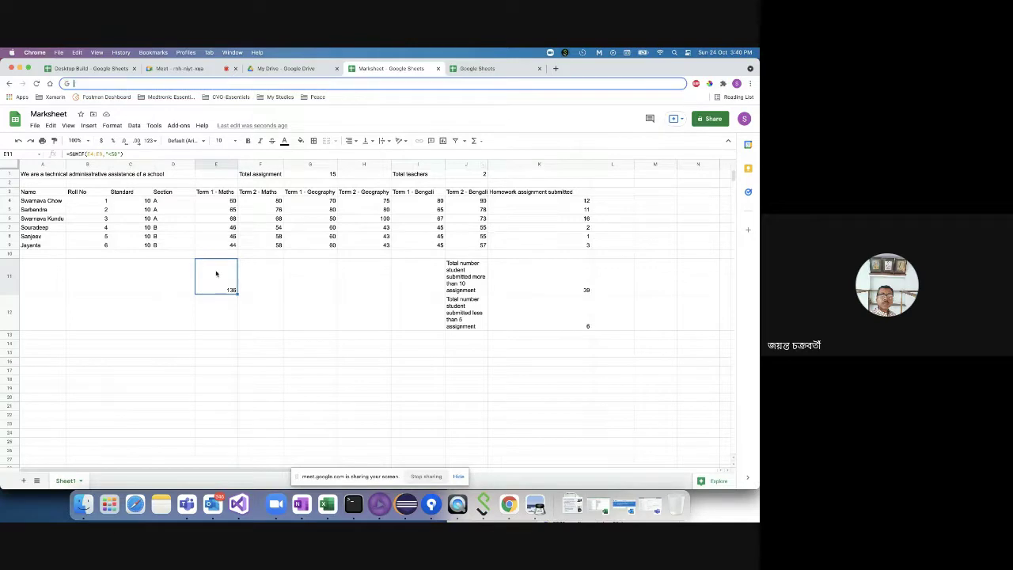
key("BackSpace")
left_click(234, 317)
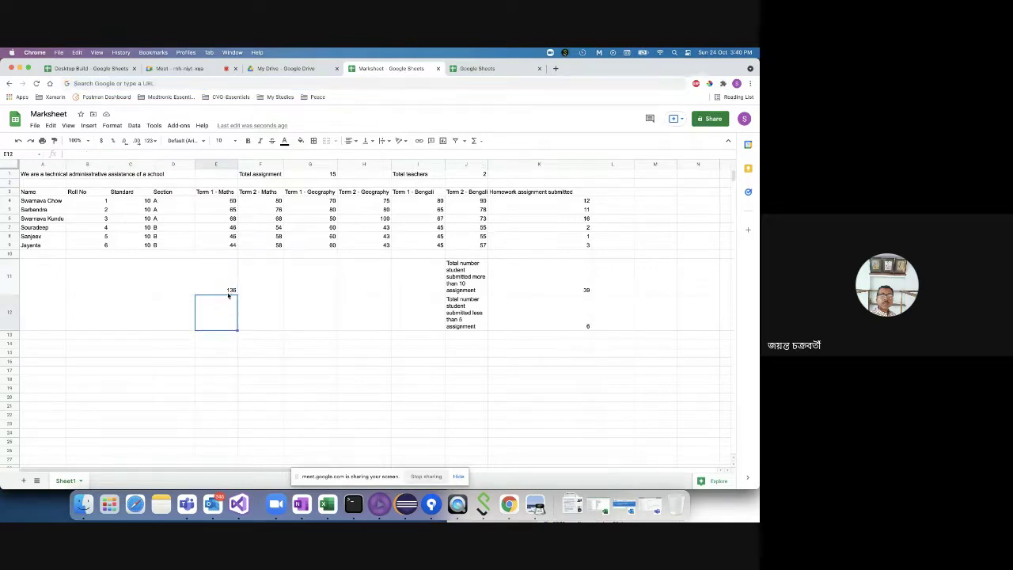
left_click(225, 285)
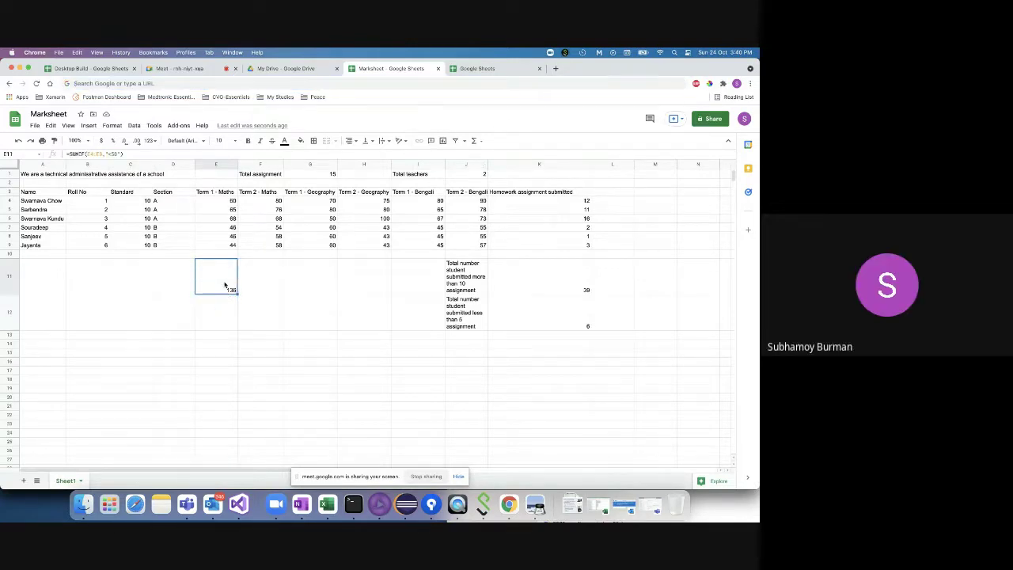
key("BackSpace")
double_click(222, 285)
- Re-enter =SUMIF(E4:E9,"<50") in E11, restoring the 136 total of sub-50 marks
type("sumi")
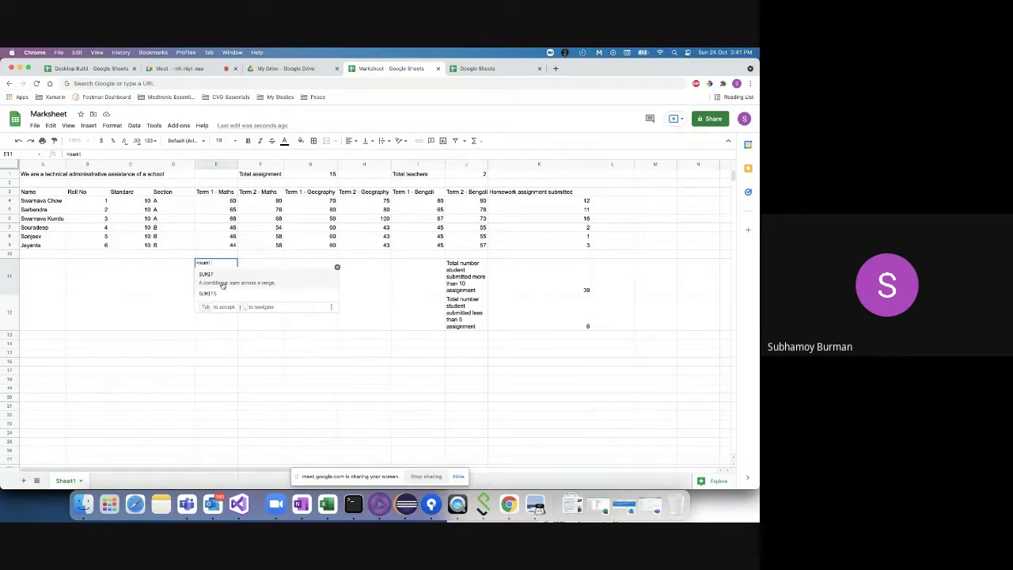
left_click(222, 283)
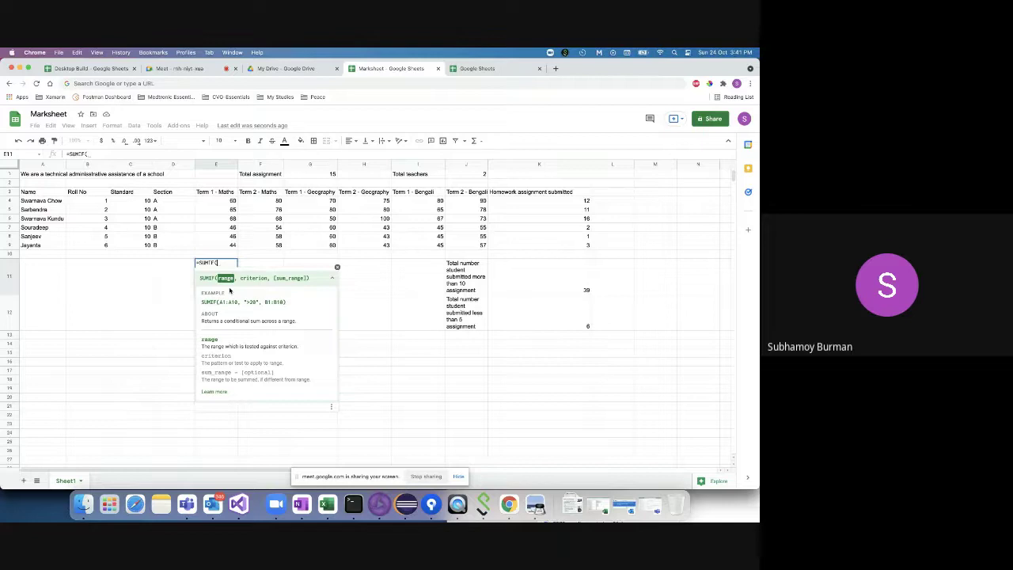
left_click(219, 201)
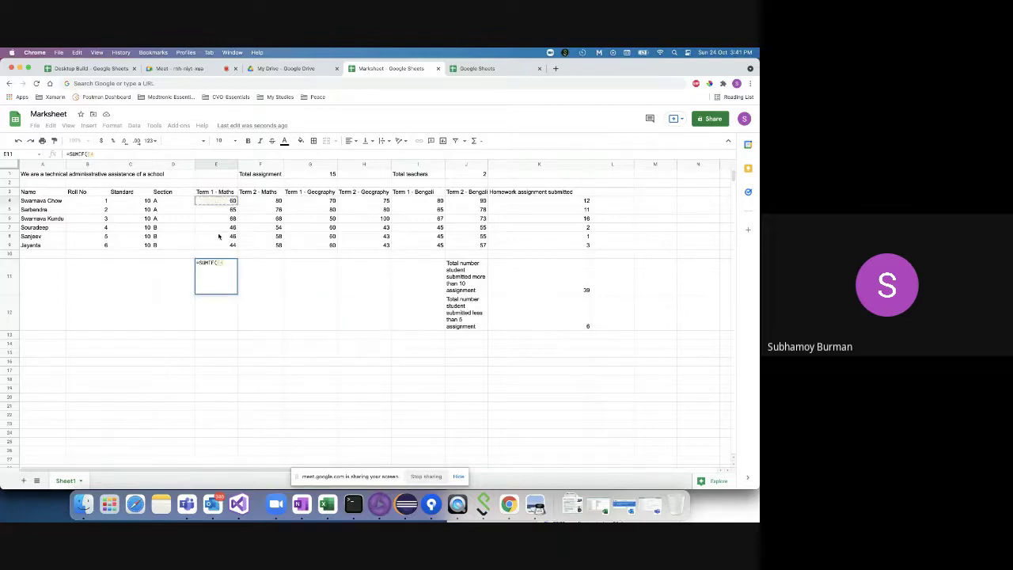
left_click_drag(220, 249, 221, 248)
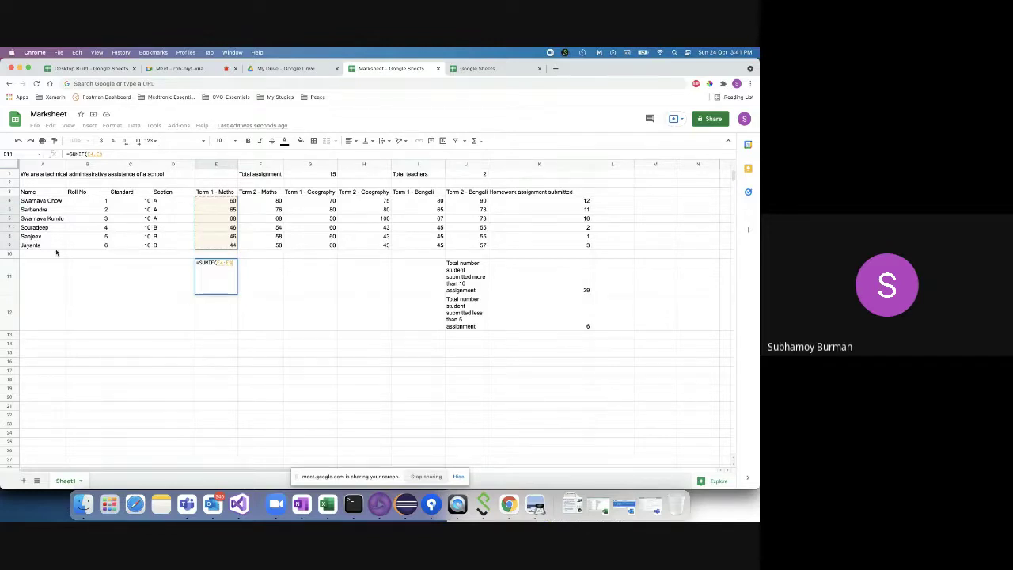
type(",\"")
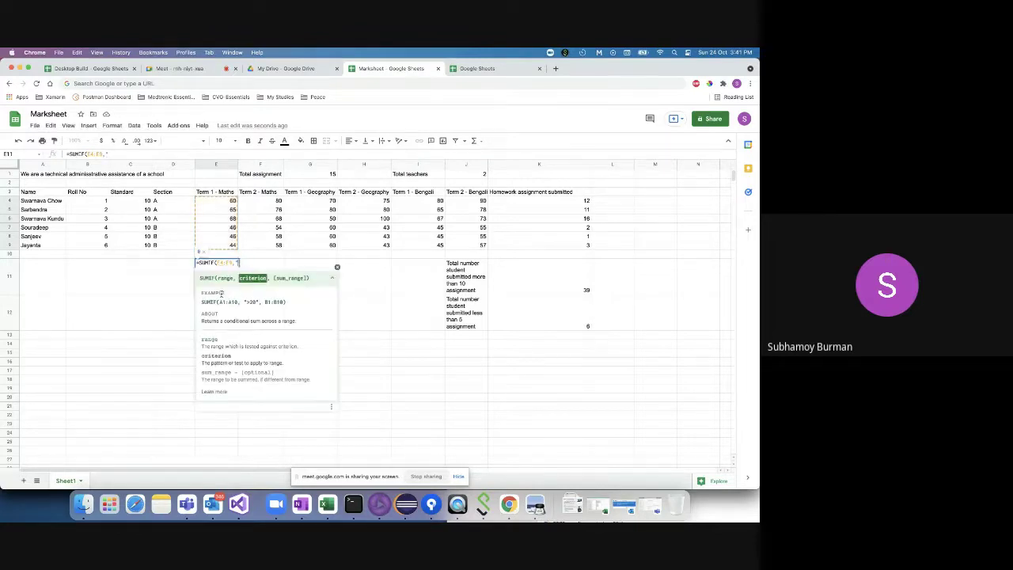
type("<50\")")
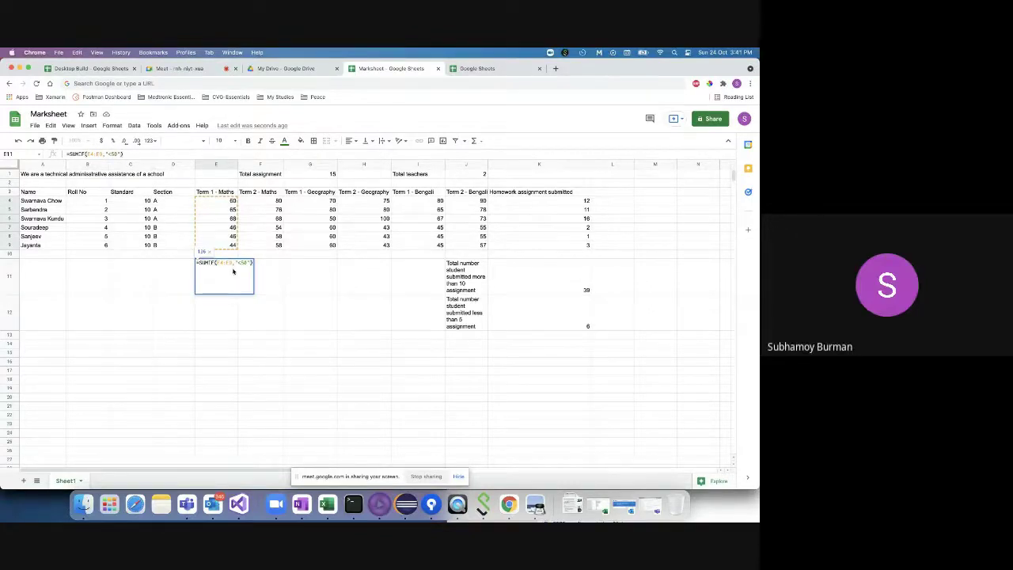
key("Return")
left_click(223, 272)
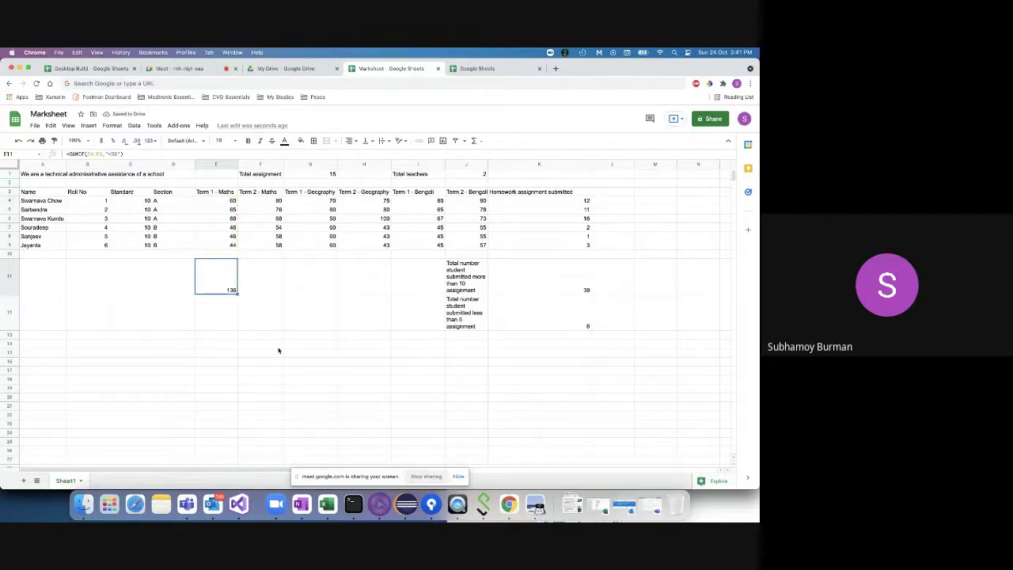
right_click(506, 500)
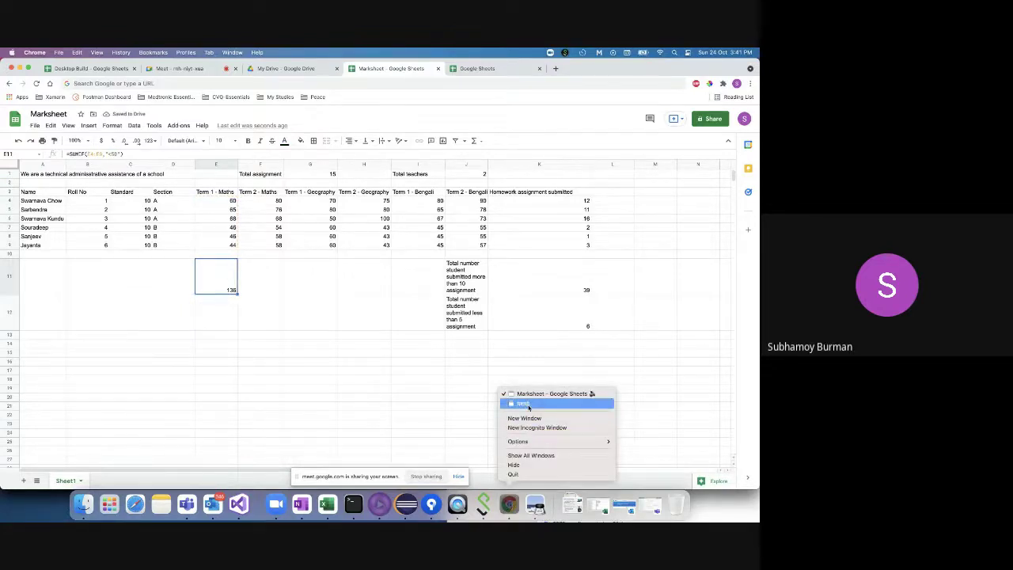
left_click(556, 69)
left_click_drag(566, 69, 380, 70)
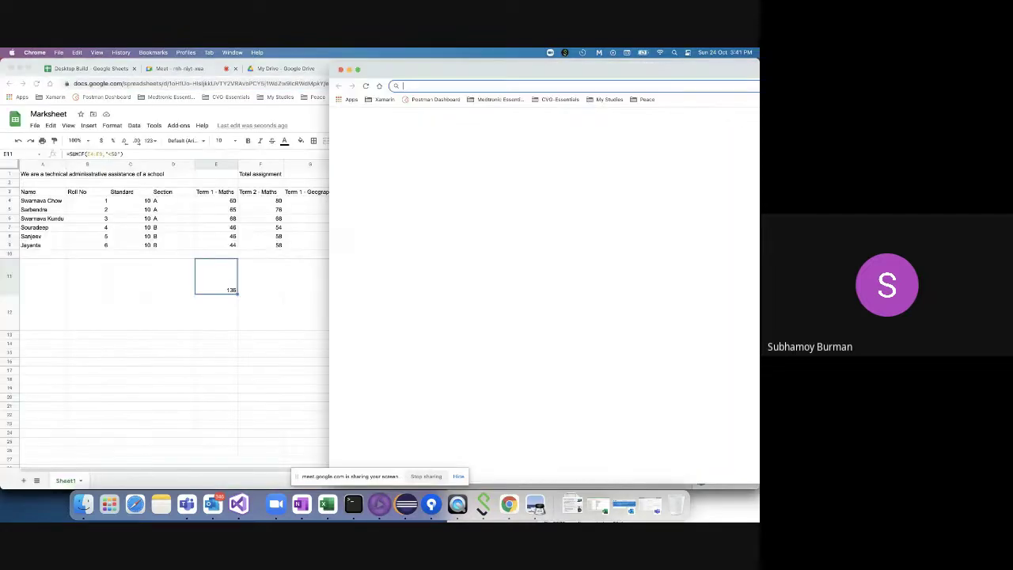
key("super+w")
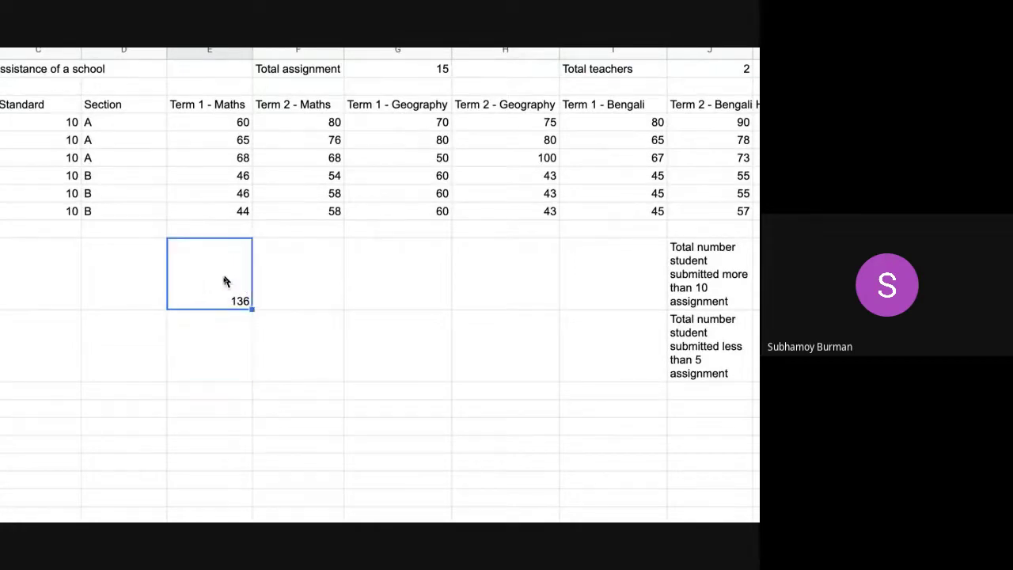
- Rewrite E11's formula as =SUMIF(E4:E9,"<50") so it shows 136
double_click(224, 280)
left_click(269, 247)
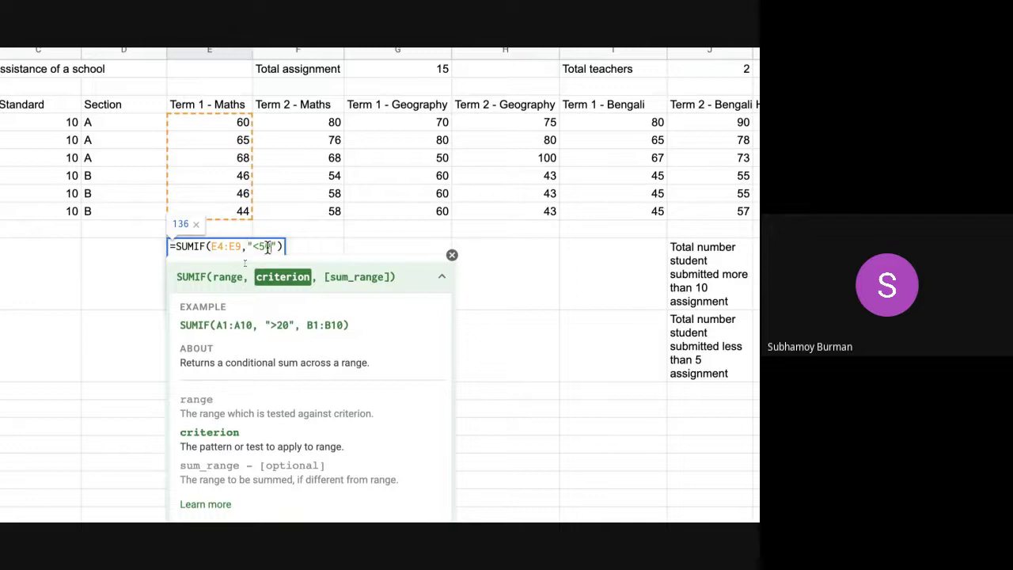
left_click(281, 246)
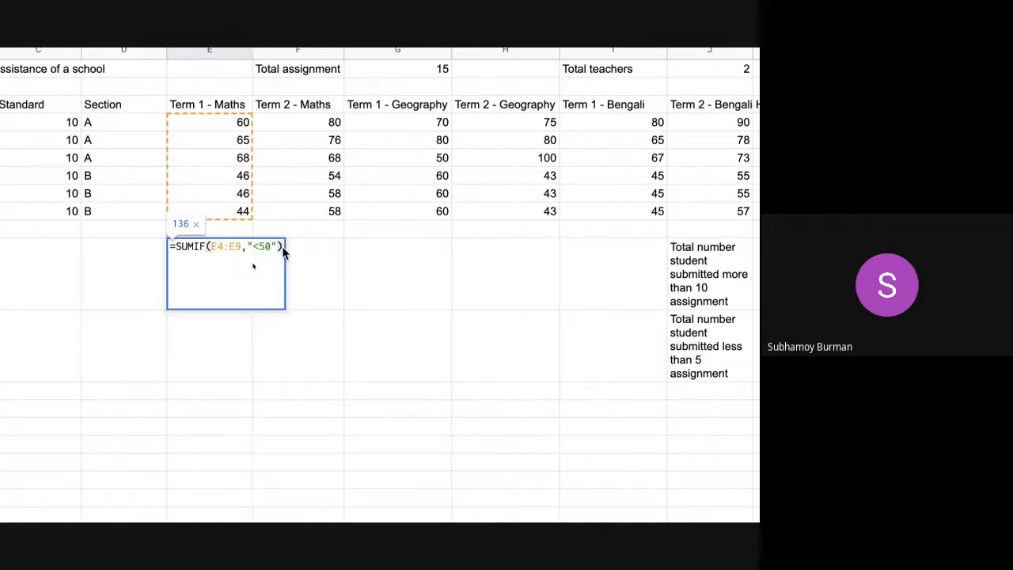
key("BackSpace")
key("BackSpace")
key("BackSpace")
key("BackSpace")
key("BackSpace")
key("BackSpace")
key("BackSpace")
key("BackSpace")
key("BackSpace")
key("BackSpace")
key("BackSpace")
key("BackSpace")
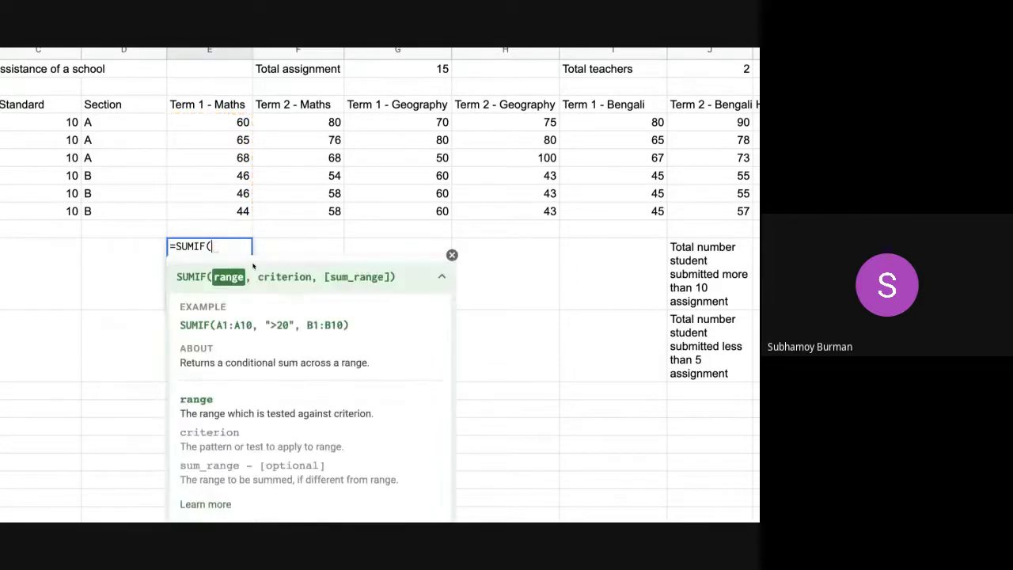
left_click(228, 123)
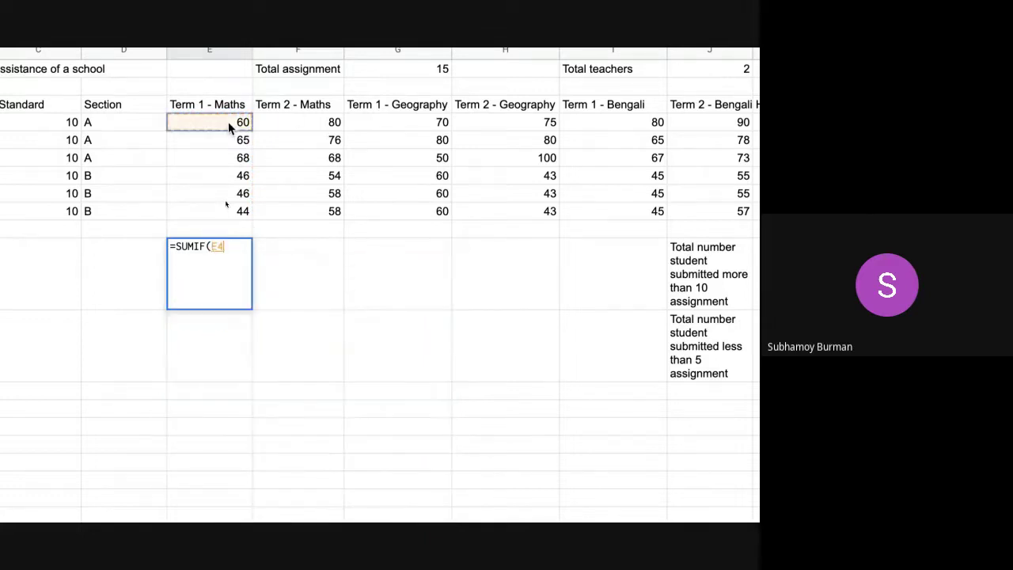
left_click_drag(224, 193, 220, 211)
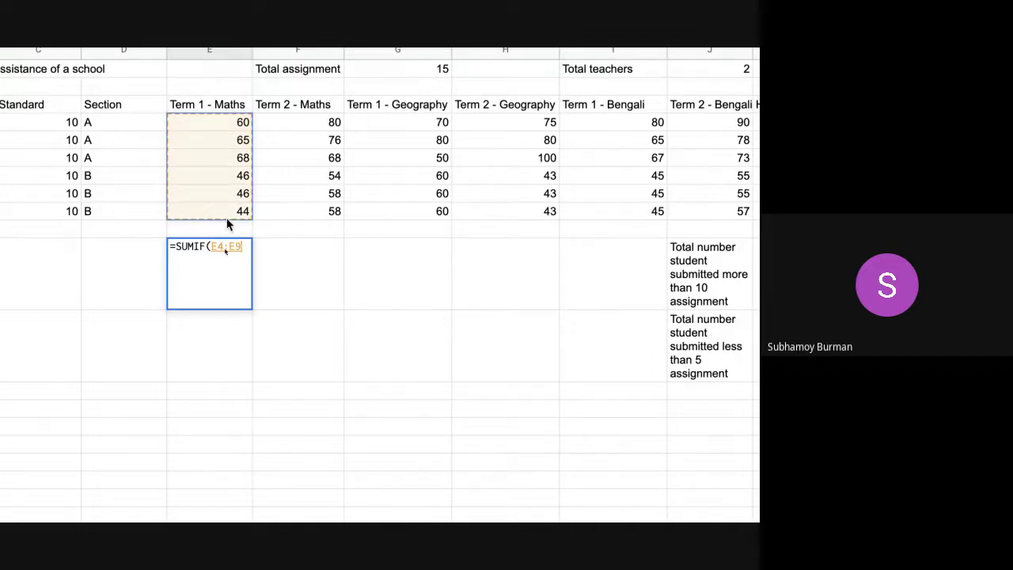
type(",")
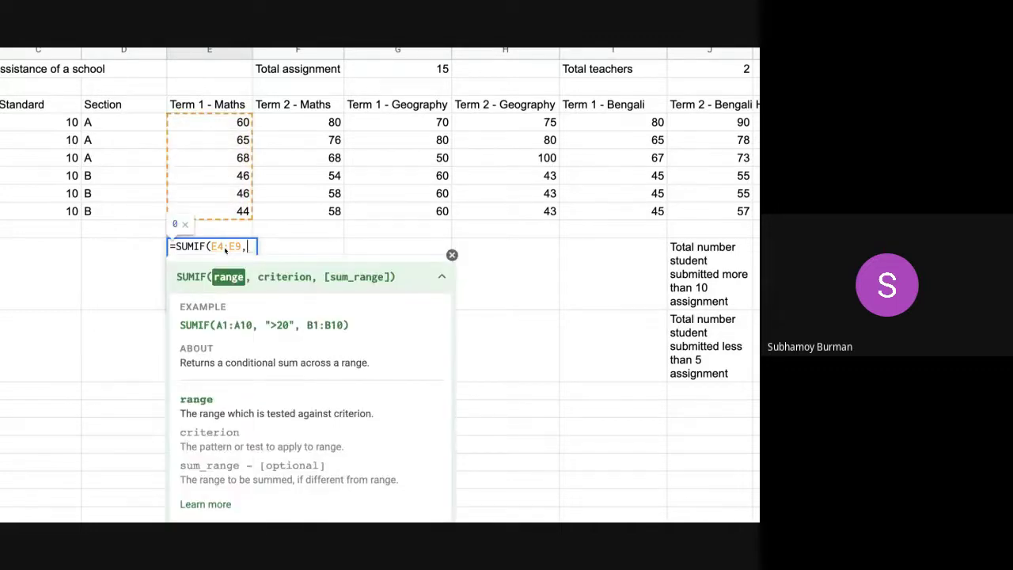
type("\"\"")
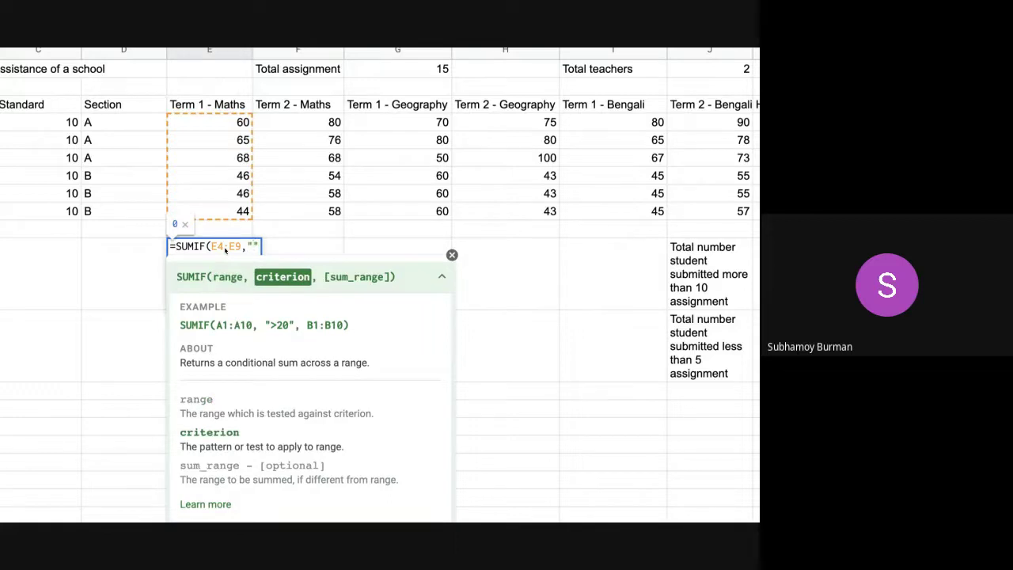
type("<50\"")
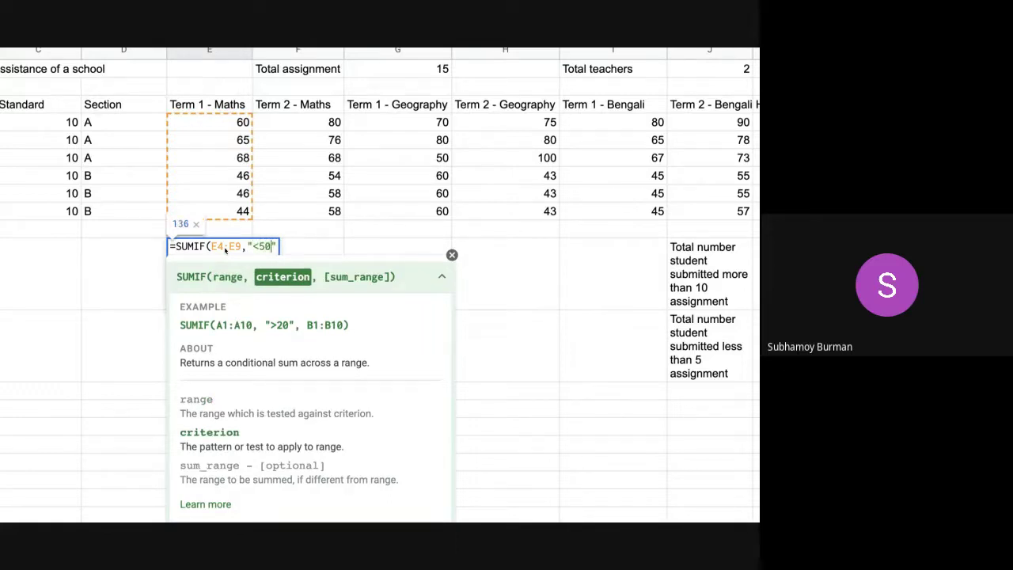
type(")")
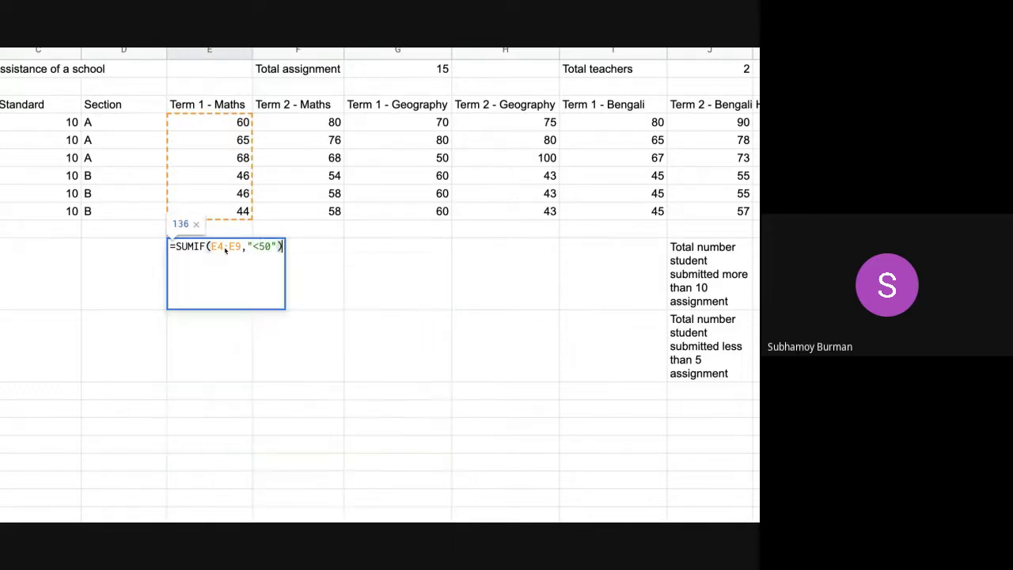
key("Return")
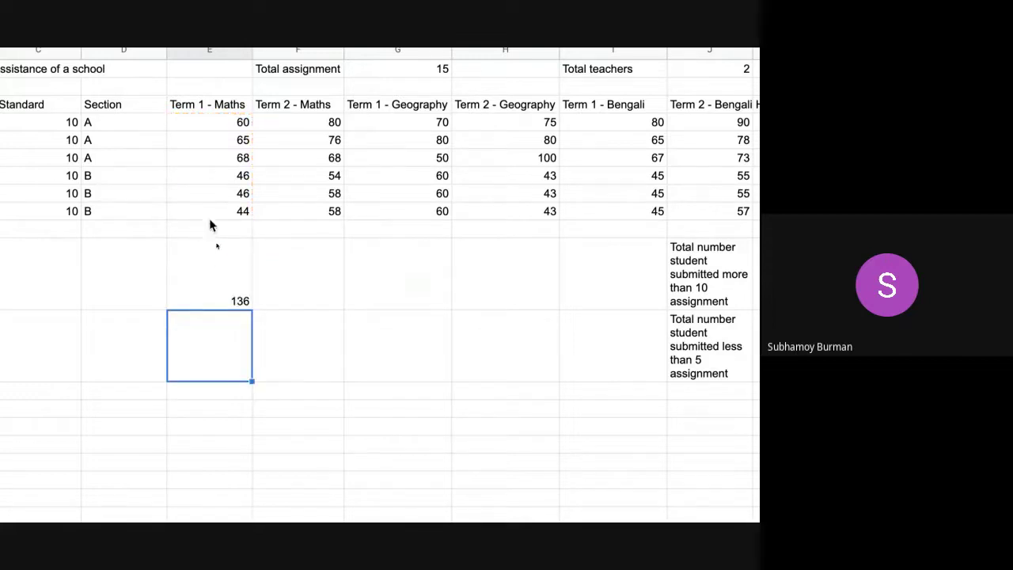
left_click(216, 173)
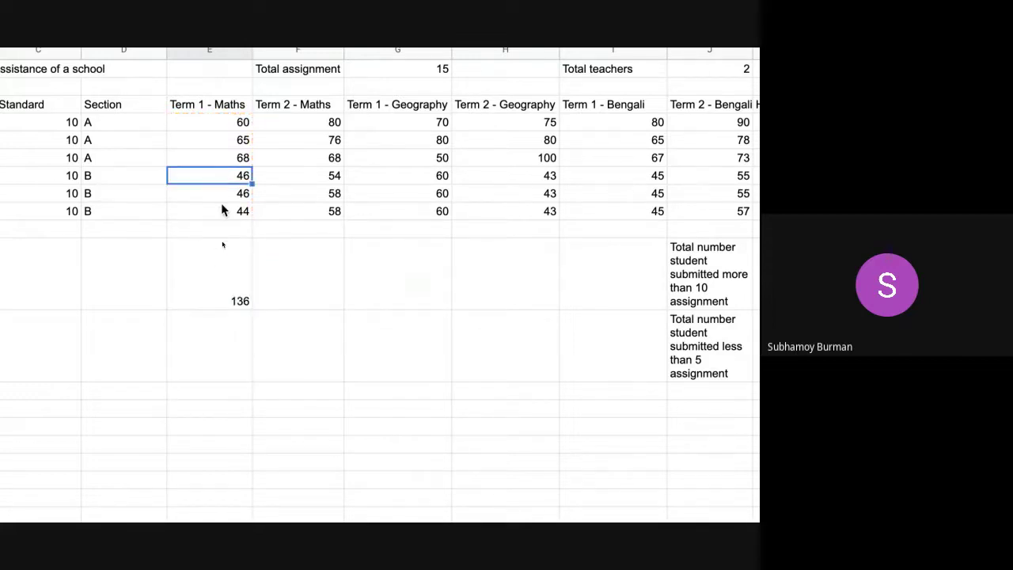
left_click(220, 267)
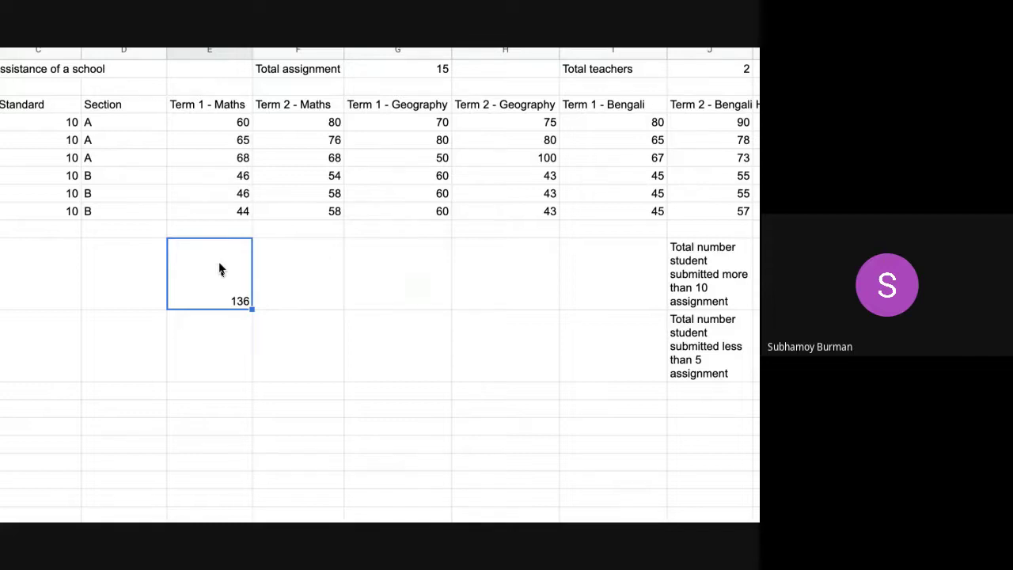
double_click(275, 278)
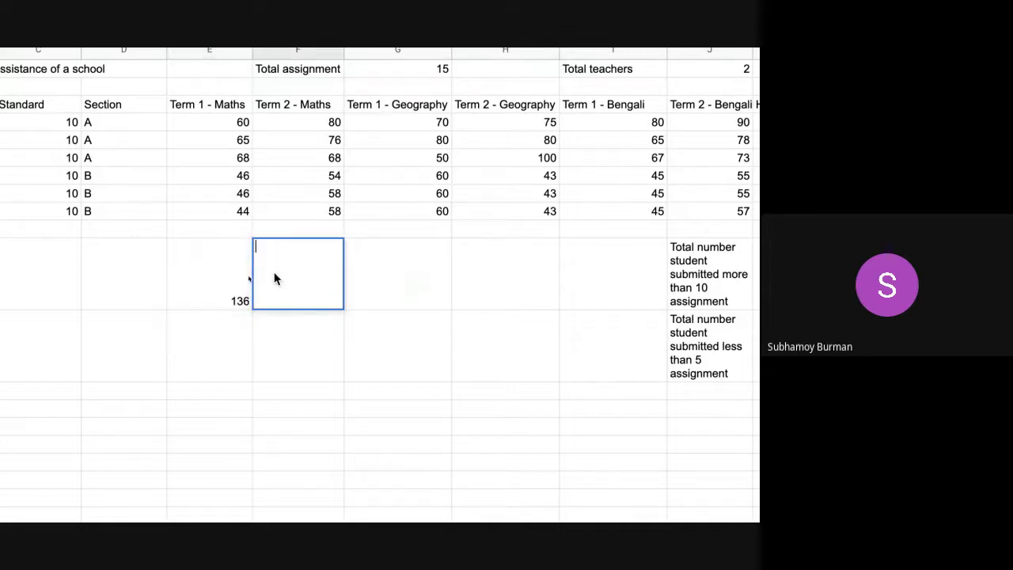
type("=q")
key("BackSpace")
type("a")
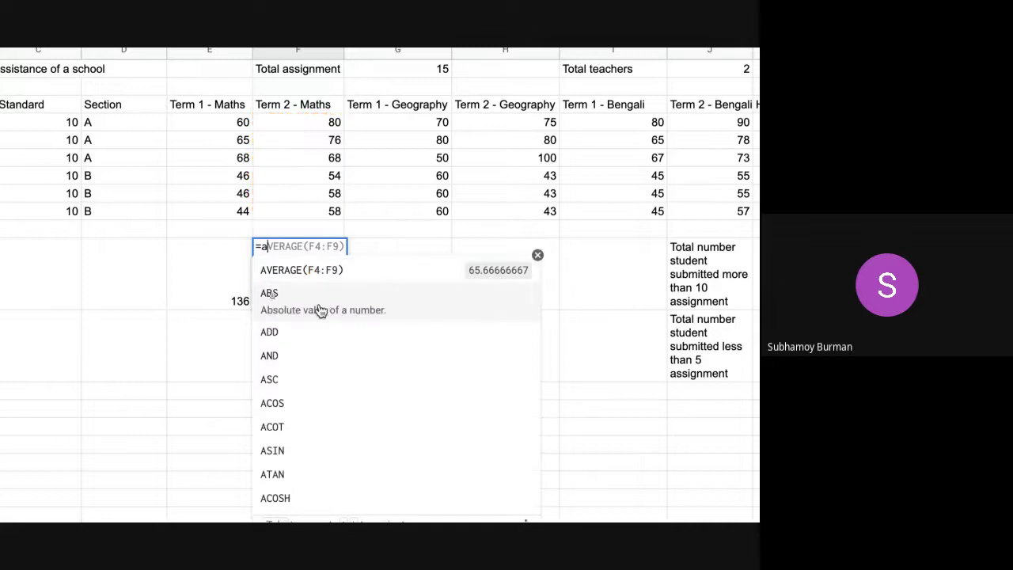
left_click(331, 276)
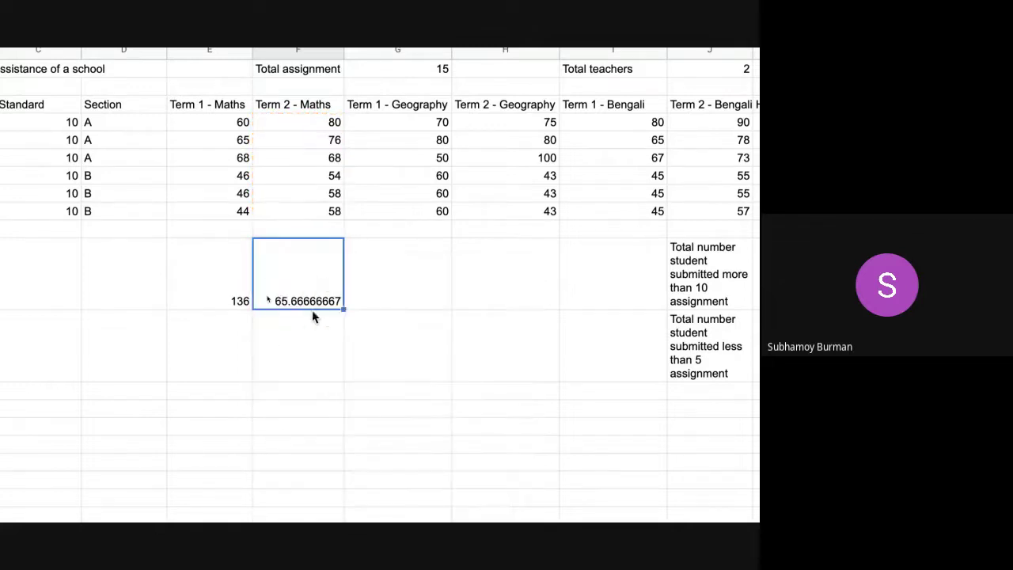
left_click(312, 315)
left_click(313, 276)
key("Delete")
double_click(299, 285)
type("=A")
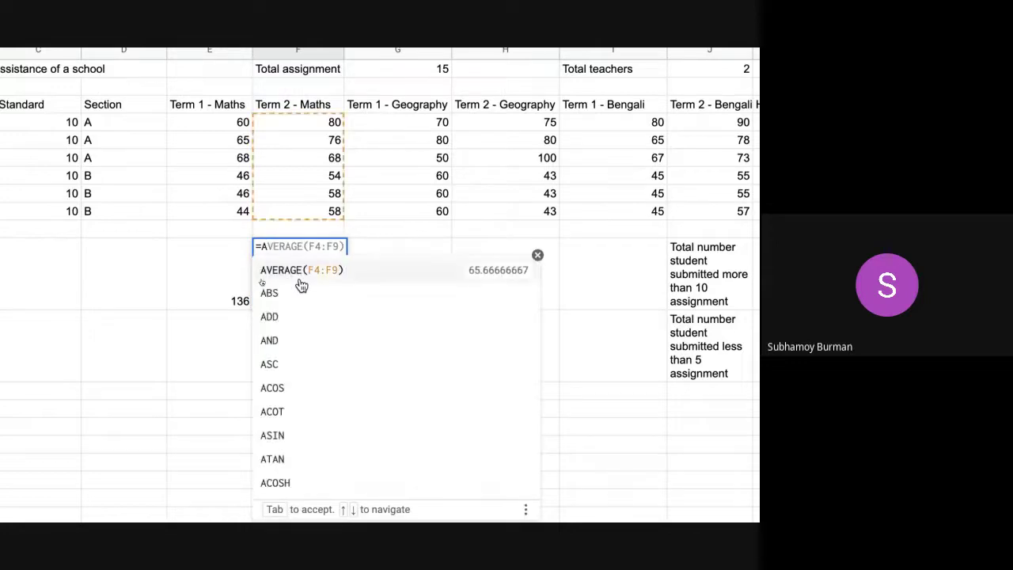
type("ver")
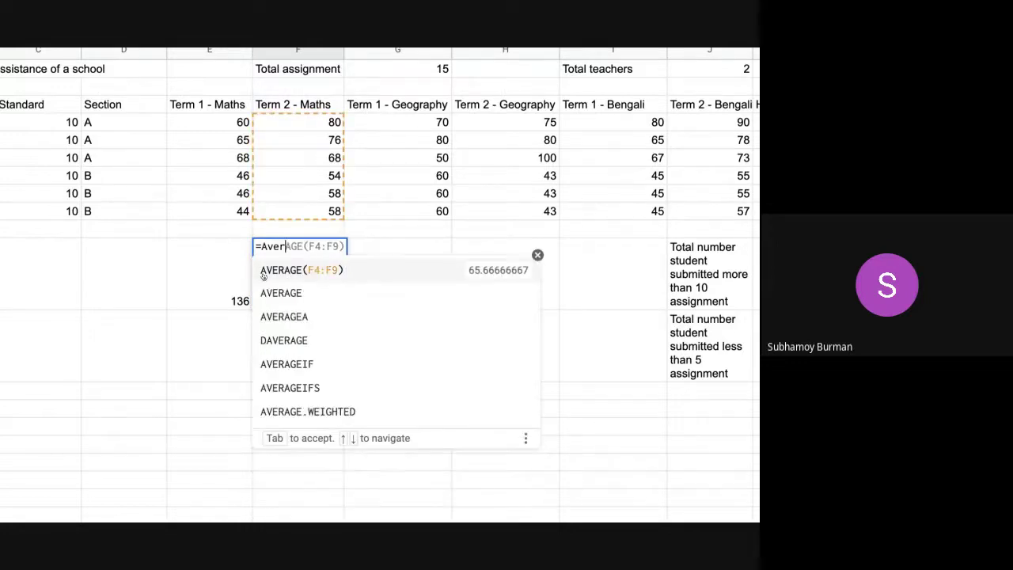
type("age(")
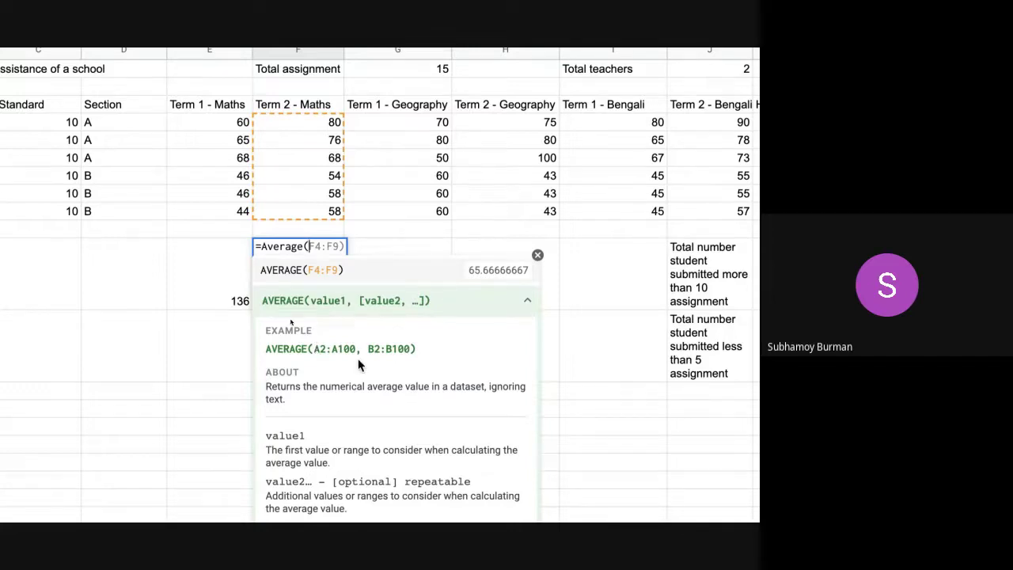
key("BackSpace")
key("BackSpace")
key("BackSpace")
key("BackSpace")
key("BackSpace")
key("BackSpace")
key("BackSpace")
key("BackSpace")
key("Escape")
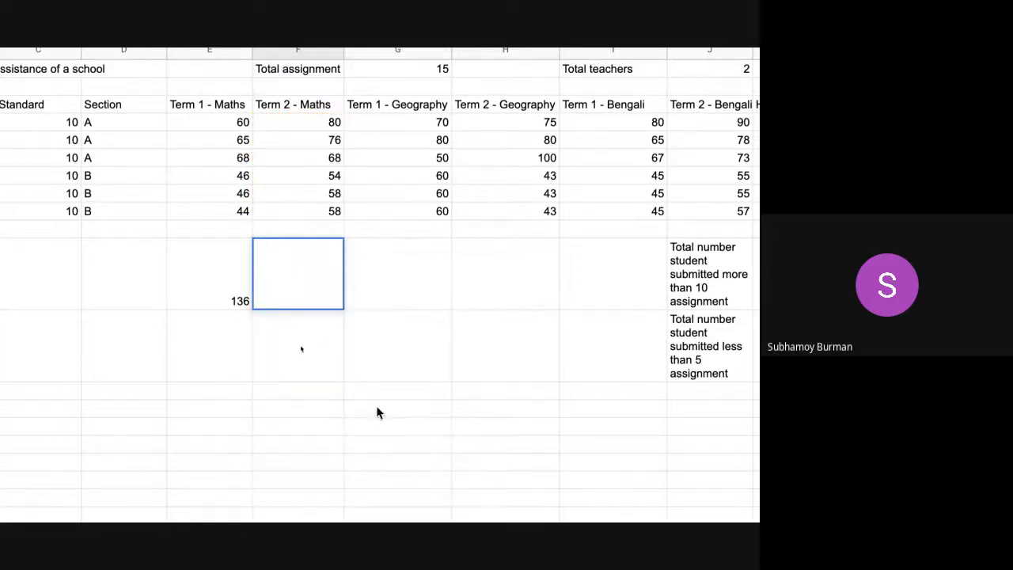
left_click(312, 365)
left_click(238, 292)
left_click(303, 289)
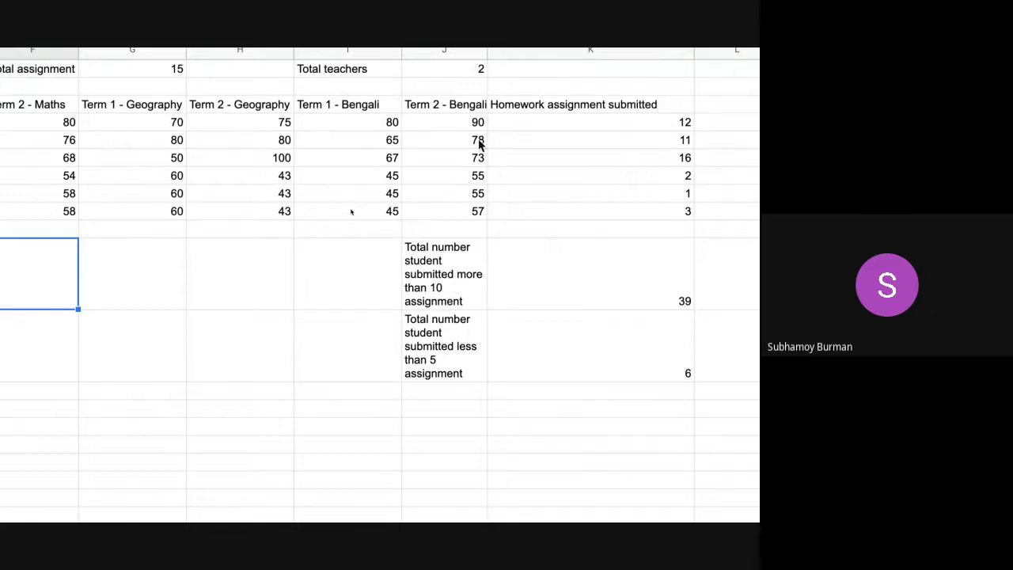
left_click(577, 122)
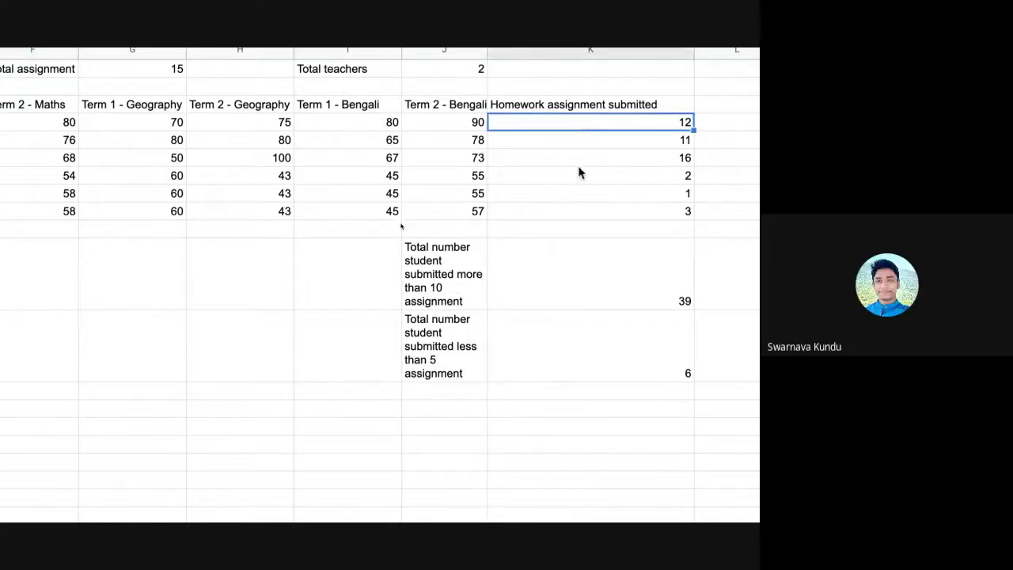
left_click(582, 162, "shift")
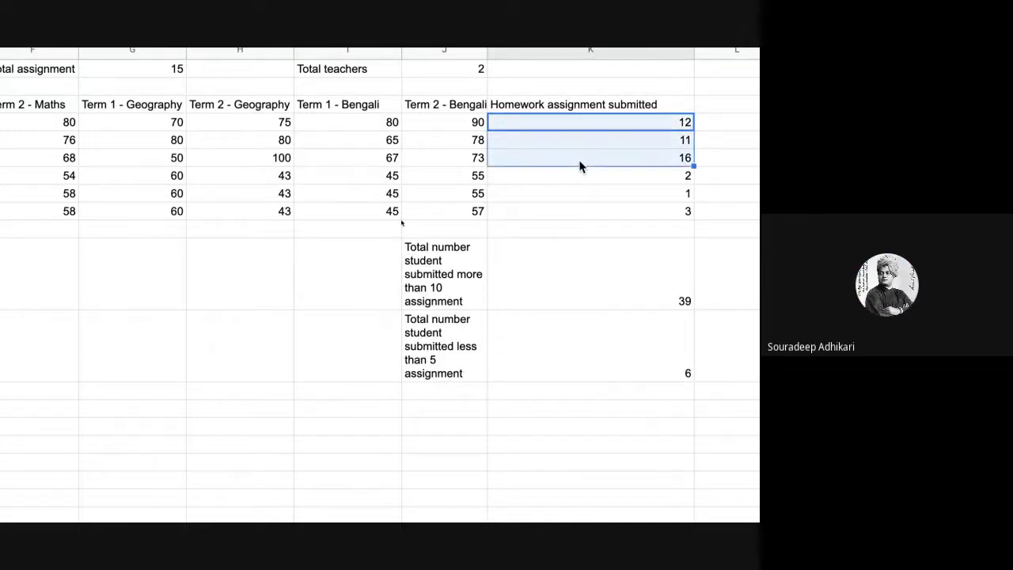
scroll(419, 299, "left", 5)
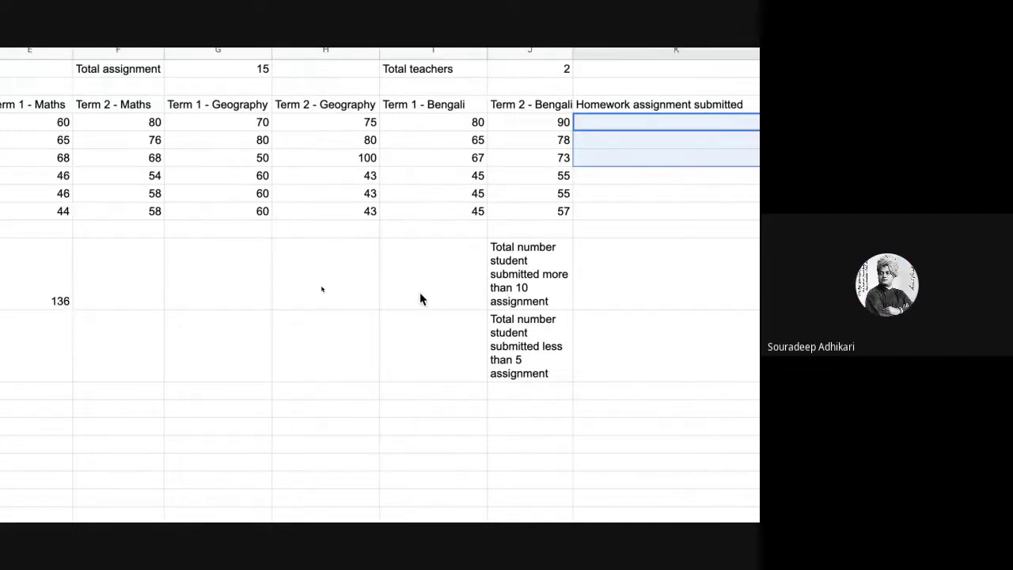
scroll(419, 298, "right", 5)
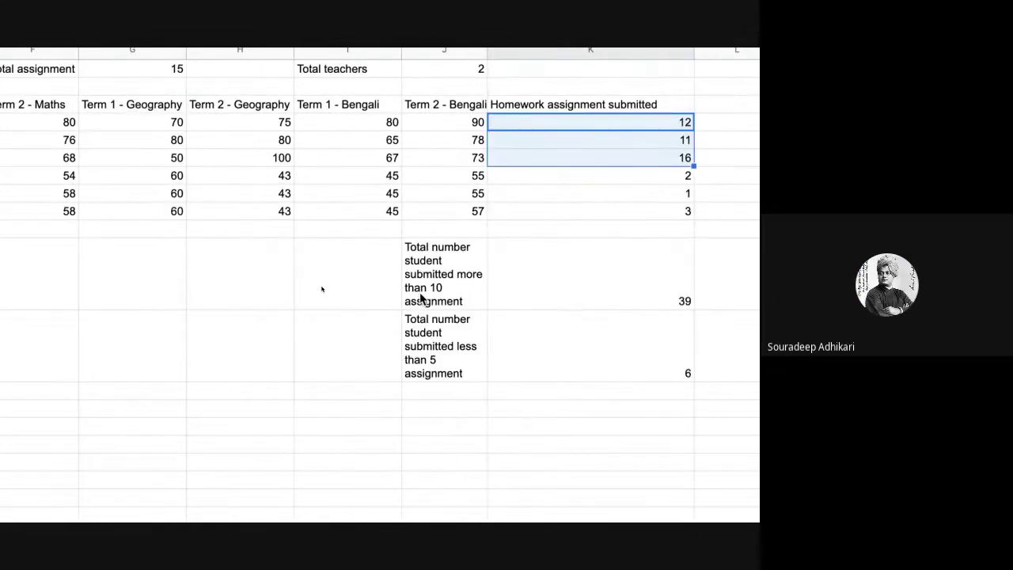
scroll(419, 299, "left", 5)
left_click(707, 276)
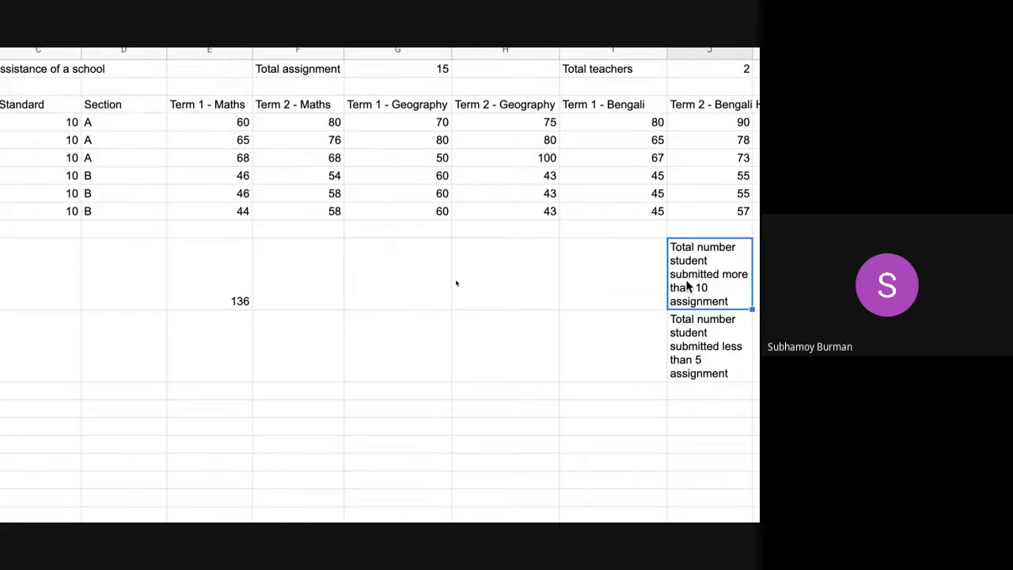
scroll(702, 313, "right", 5)
left_click(538, 302)
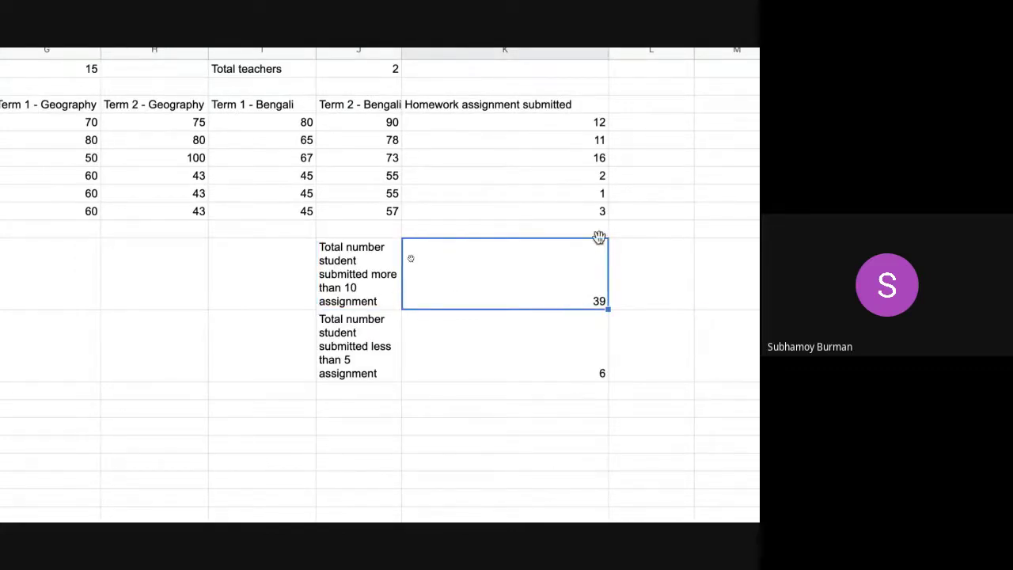
scroll(261, 340, "left", 5)
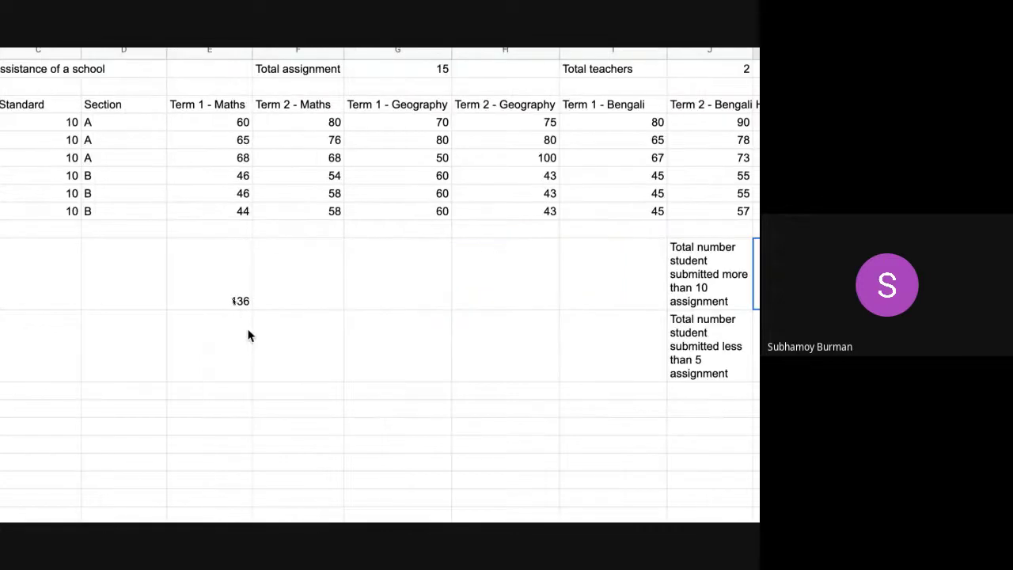
left_click(222, 286)
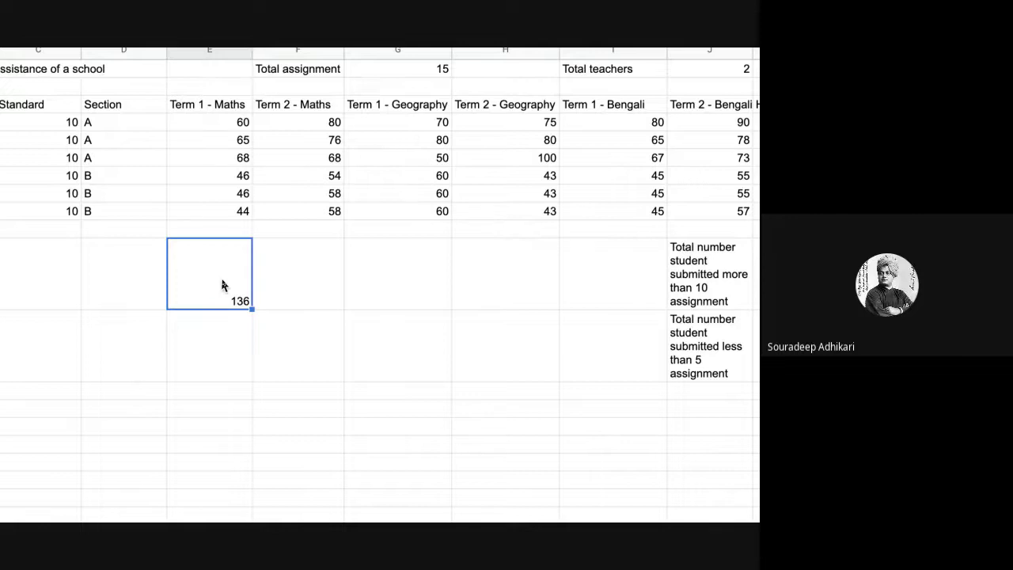
scroll(222, 286, "right", 5)
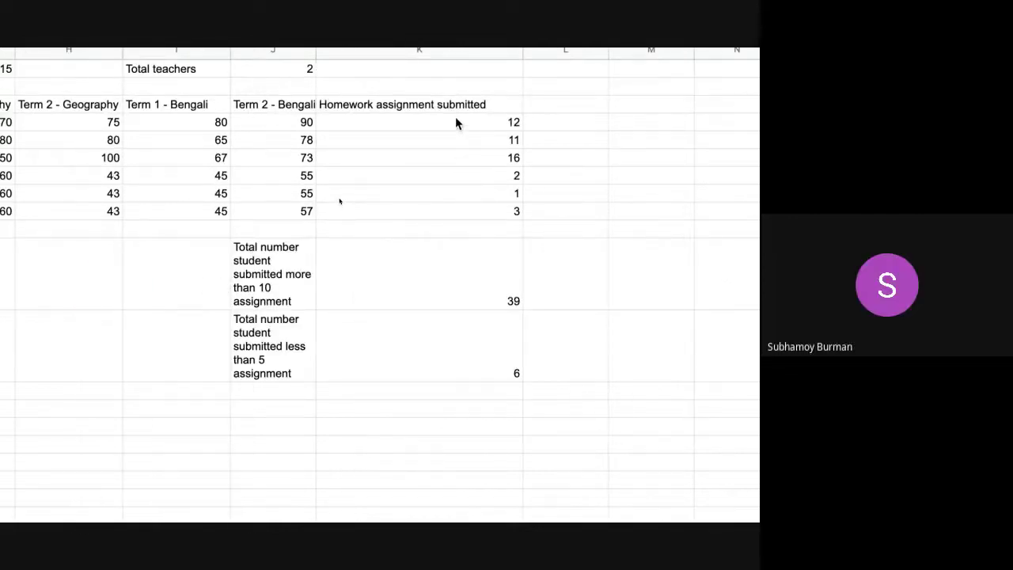
left_click(433, 379)
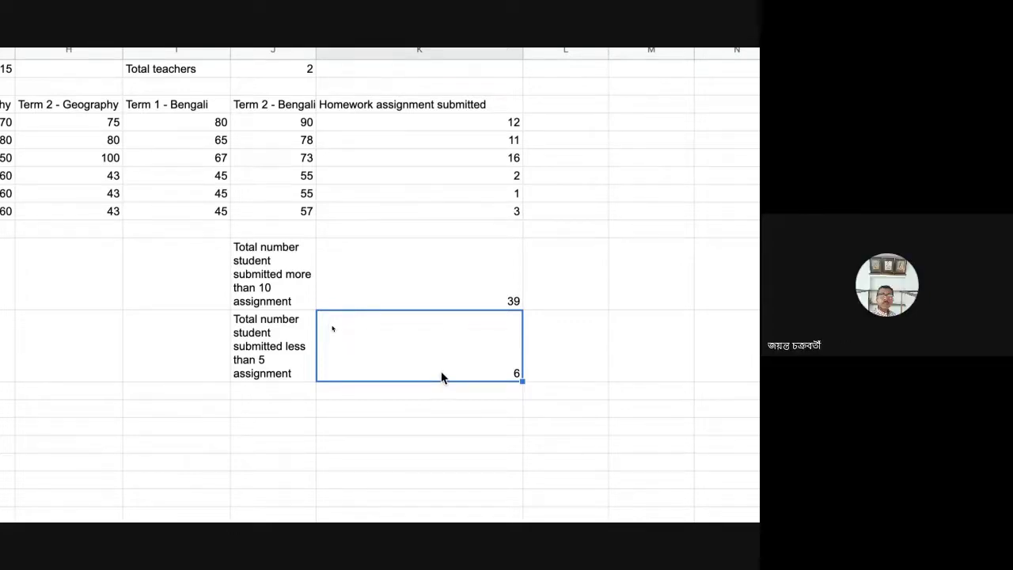
scroll(441, 377, "left", 5)
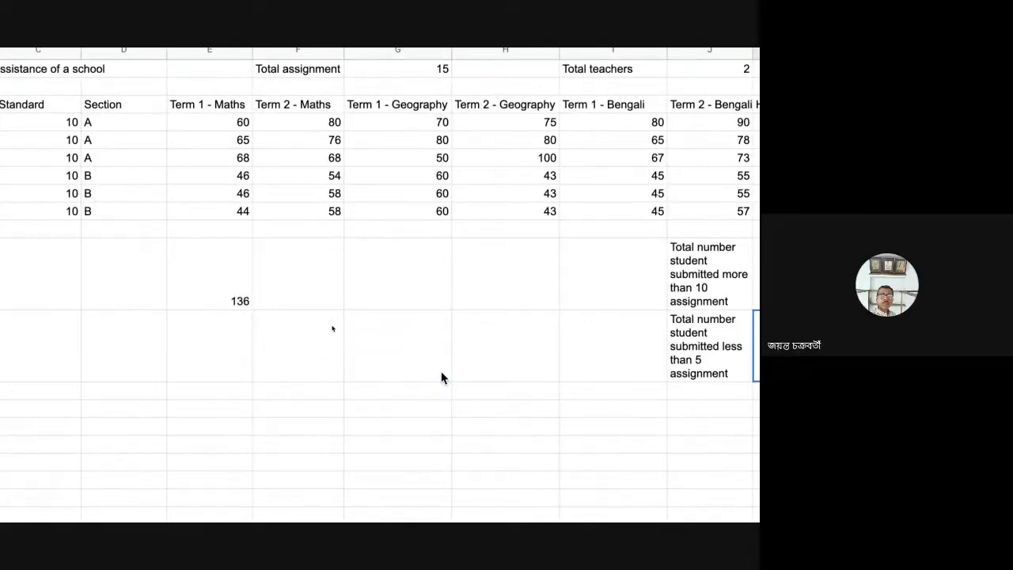
left_click(235, 286)
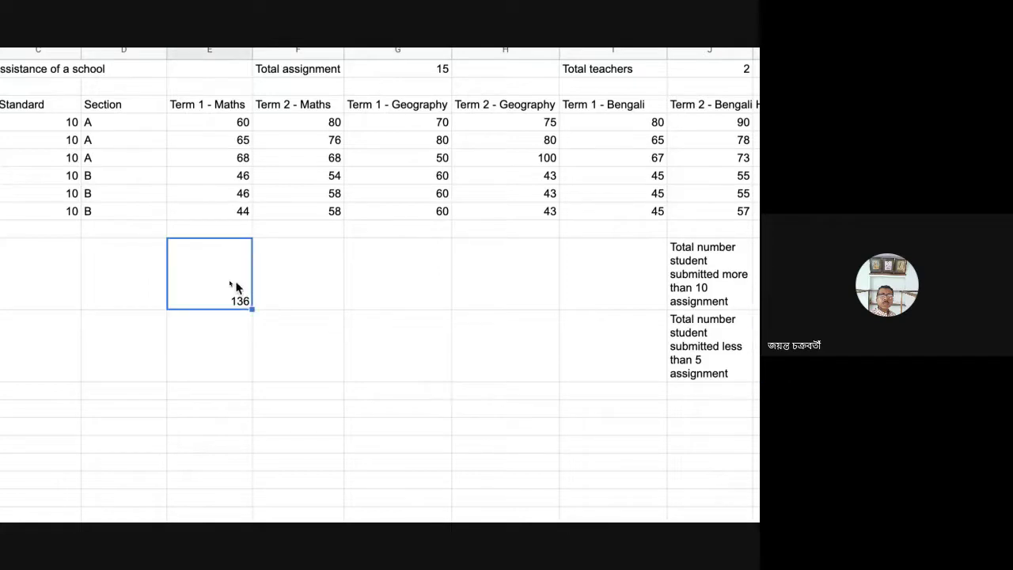
scroll(236, 286, "down", 1)
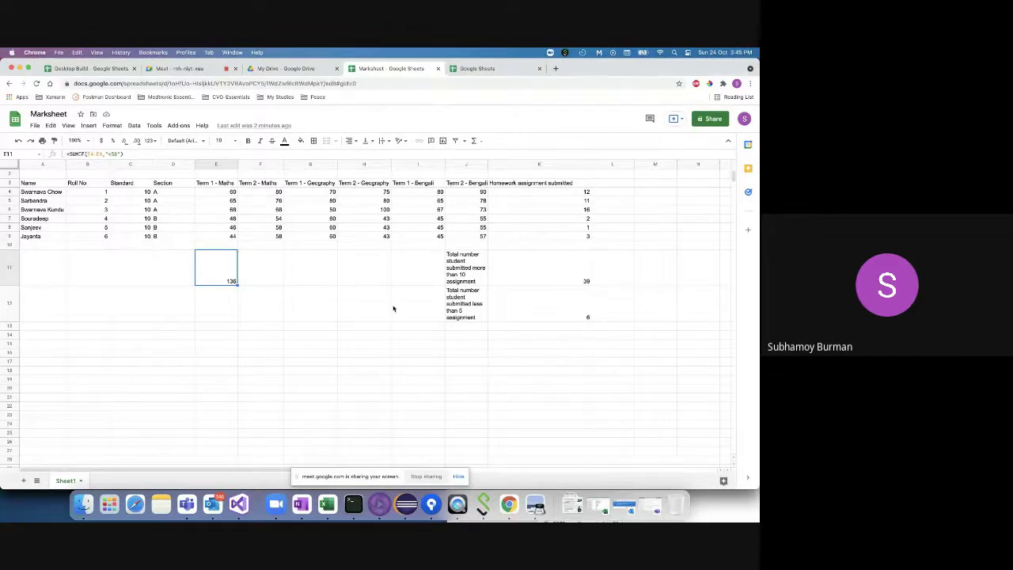
- Select the student names in A4:A9 to read a count of 6 in the status bar
left_click_drag(38, 195, 38, 238)
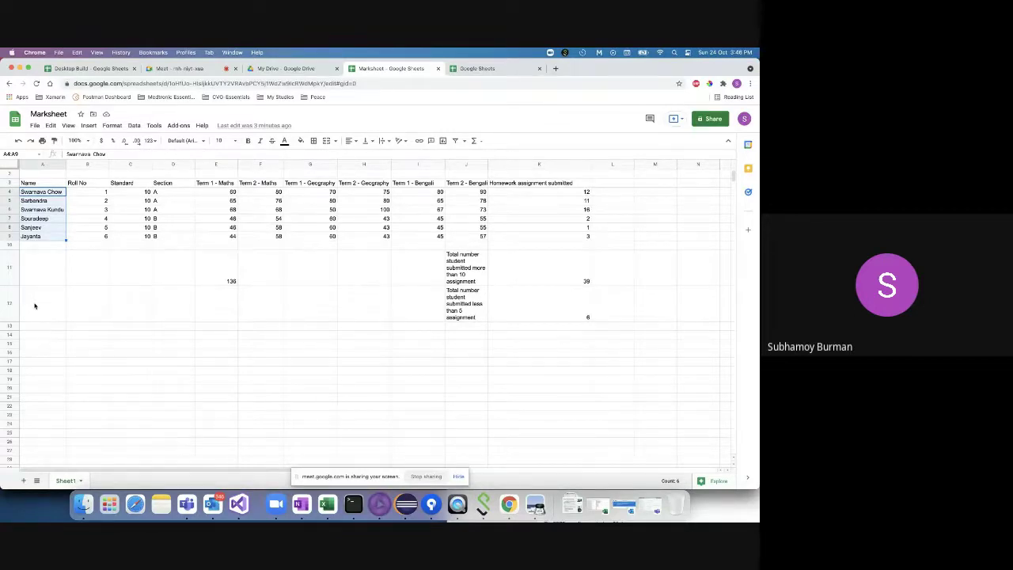
- Type the label 'Total # of students' into cell A12
left_click(35, 305)
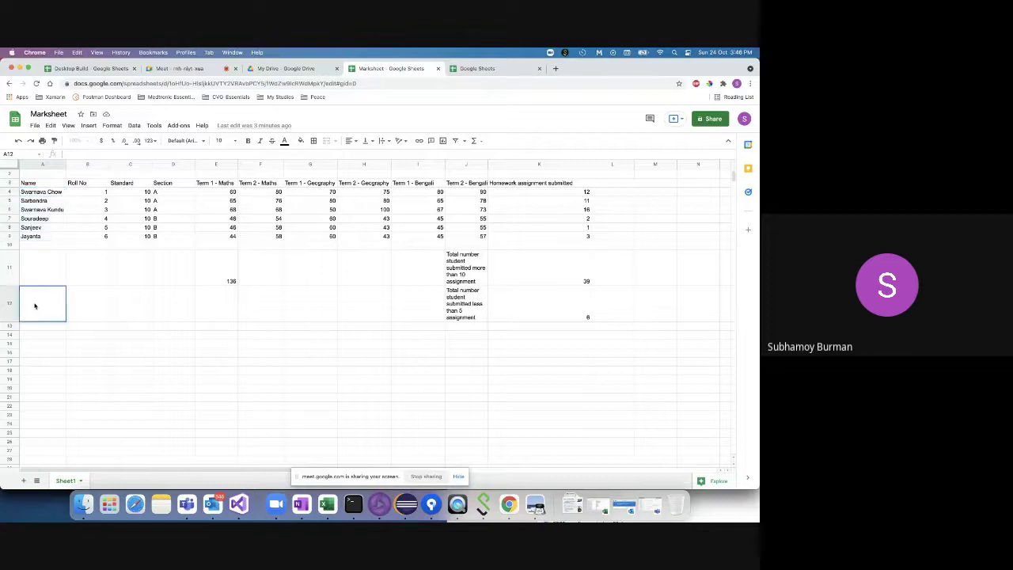
type("=cou")
key("Escape")
double_click(40, 309)
type("Total of students")
left_click(35, 294)
type("#")
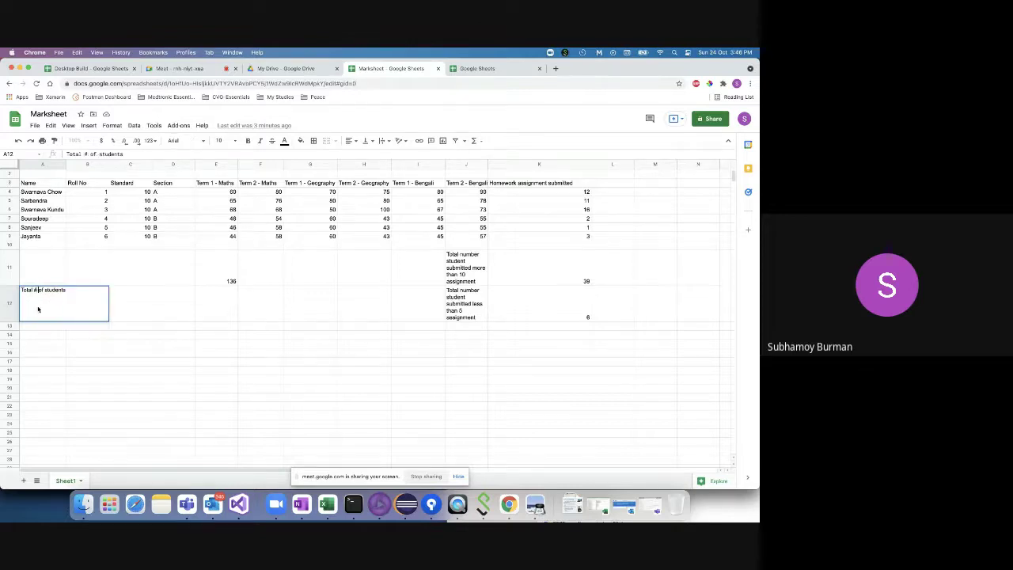
left_click(54, 355)
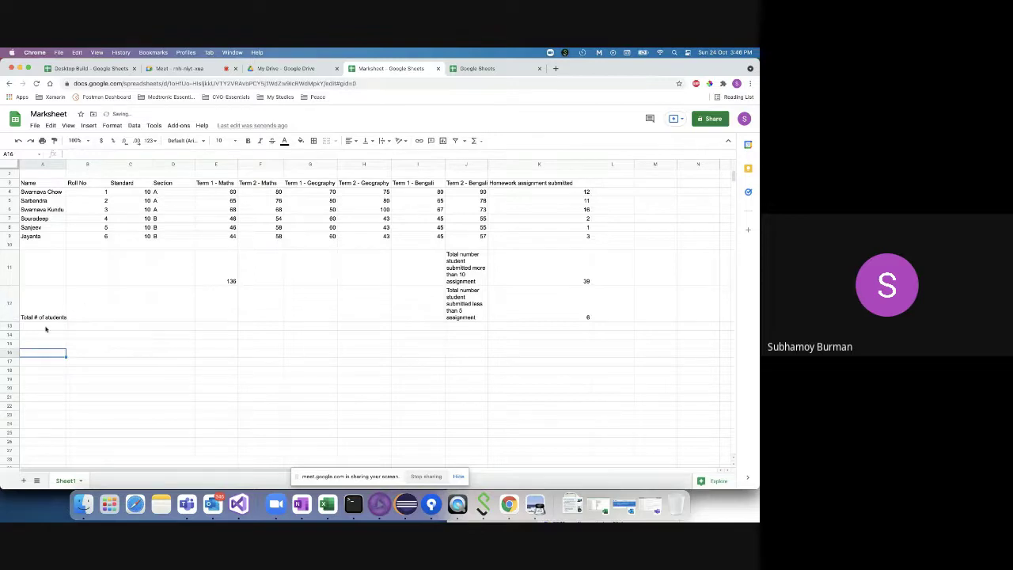
double_click(38, 327)
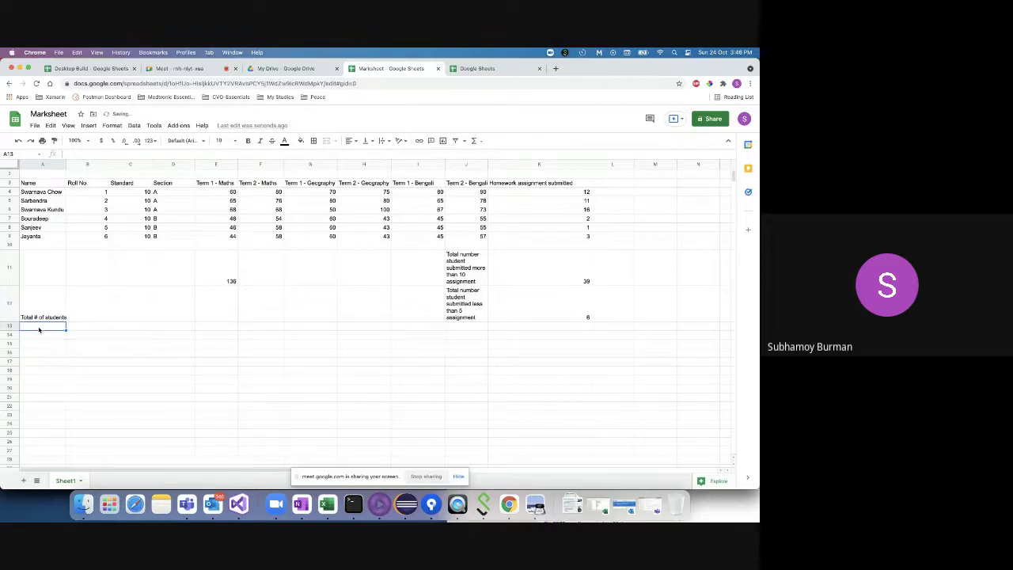
left_click(85, 310)
- Enter =COUNT(A4:A9) in B12 over the student names, which returns 0
type("=")
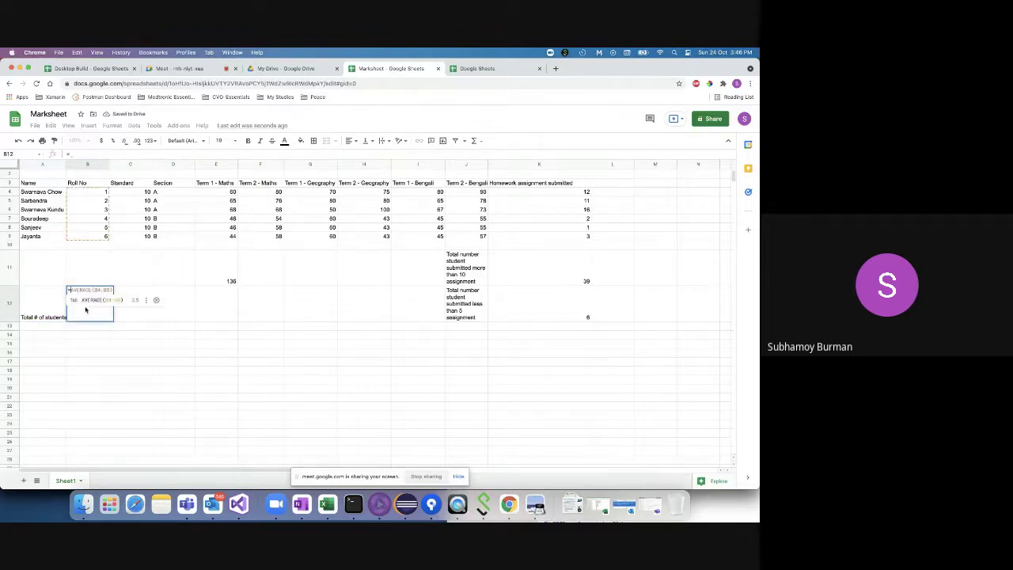
type("coun")
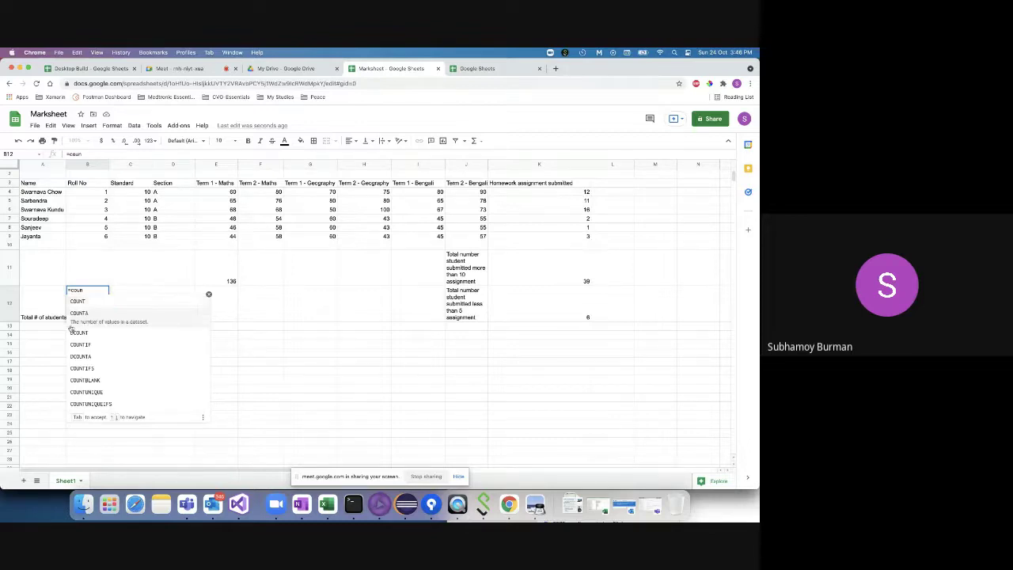
left_click(85, 308)
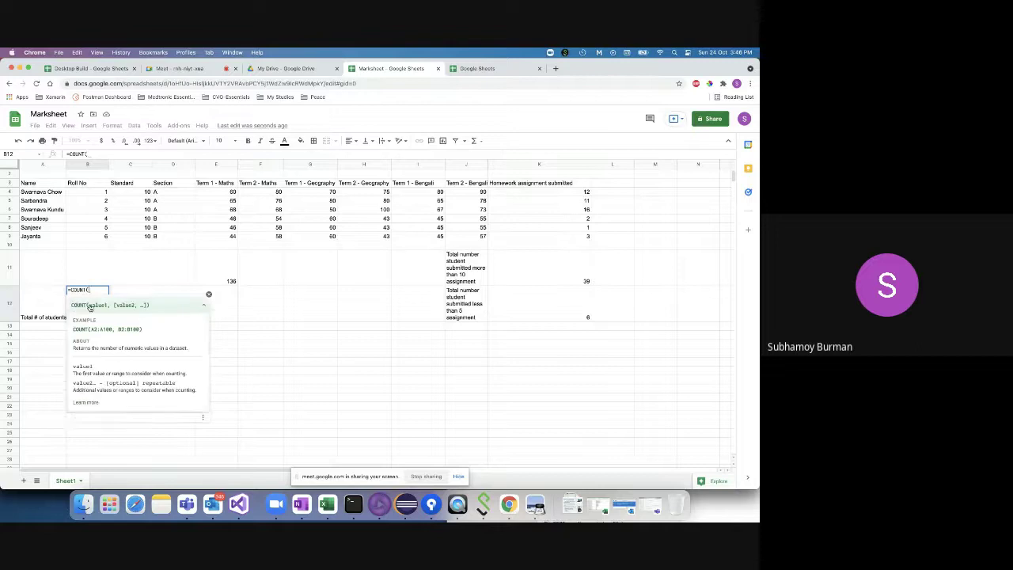
left_click(45, 192)
left_click_drag(45, 228, 45, 238)
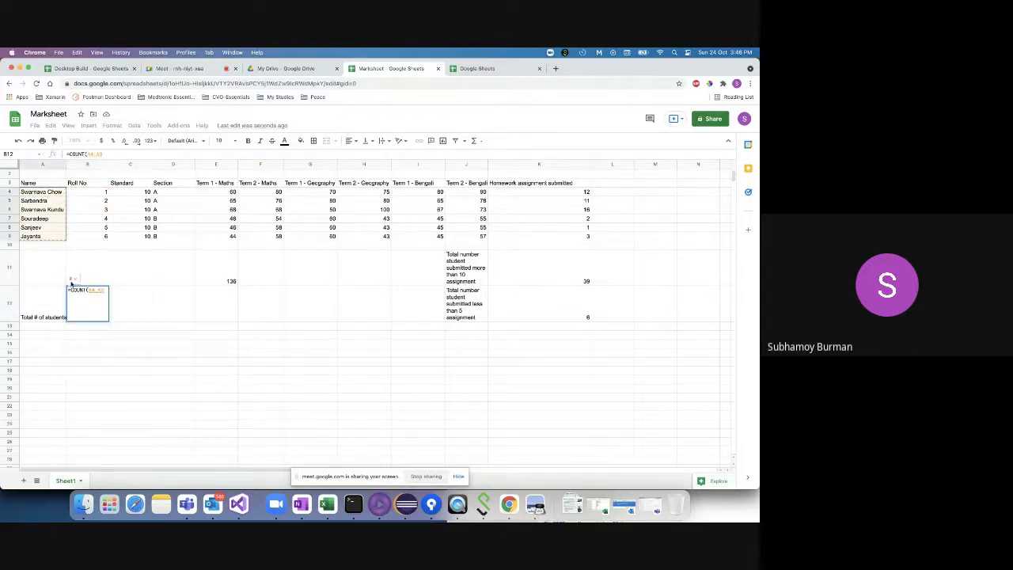
type(")")
key("Return")
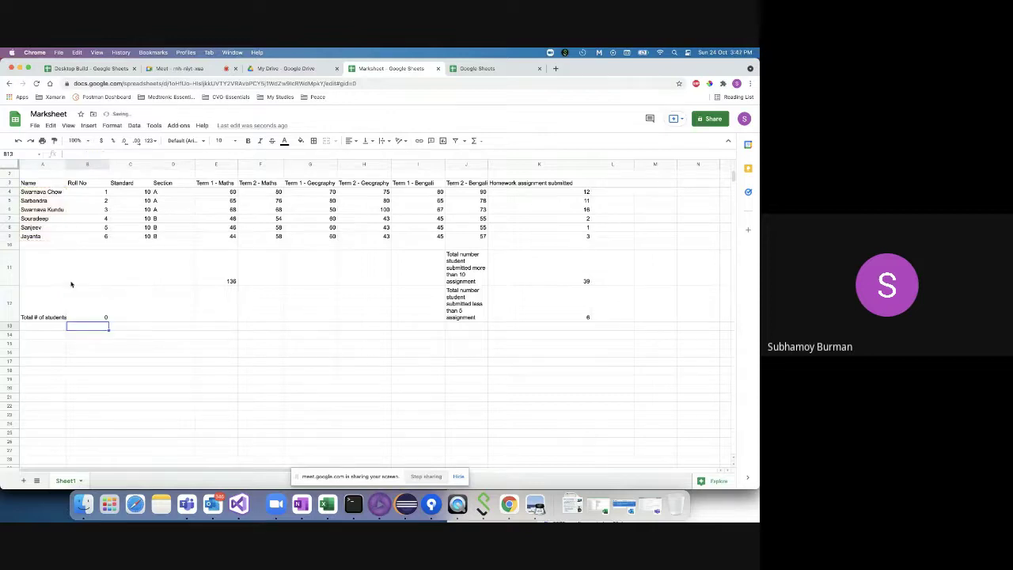
left_click(91, 304)
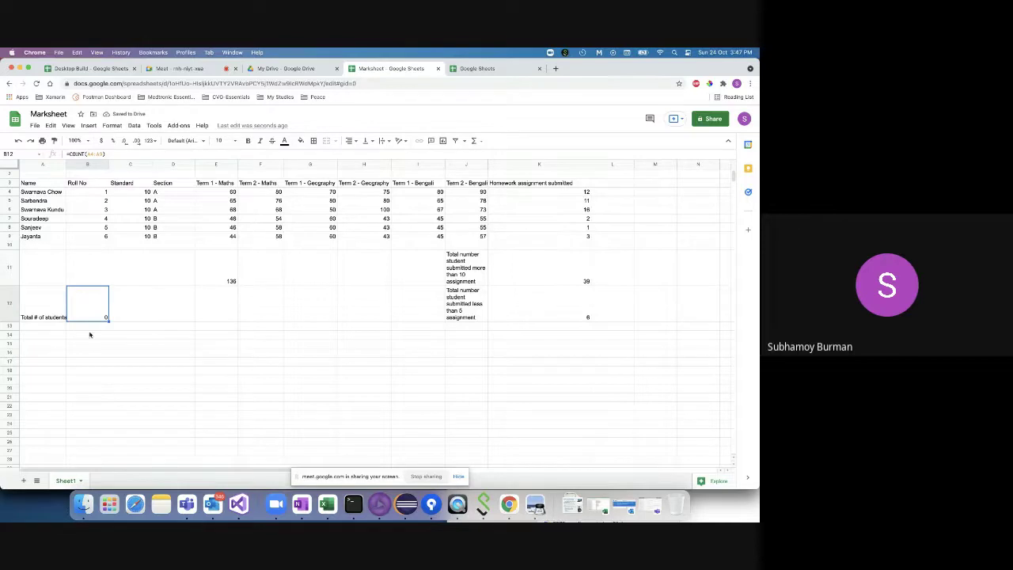
- Change the B12 formula to count the Roll No cells B4:B9, giving 6
double_click(98, 312)
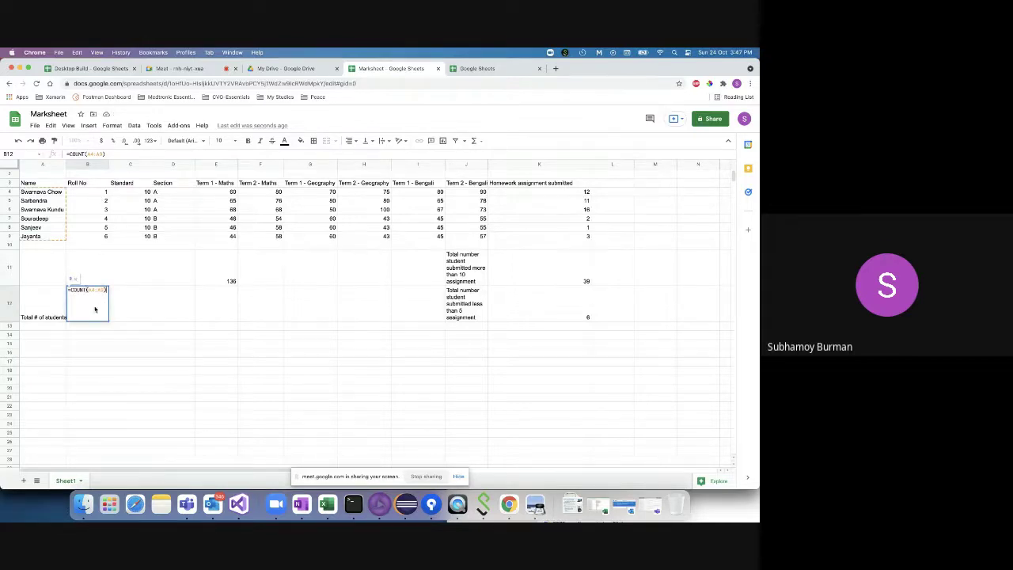
key("BackSpace")
key("BackSpace")
key("BackSpace")
key("BackSpace")
key("BackSpace")
key("BackSpace")
key("BackSpace")
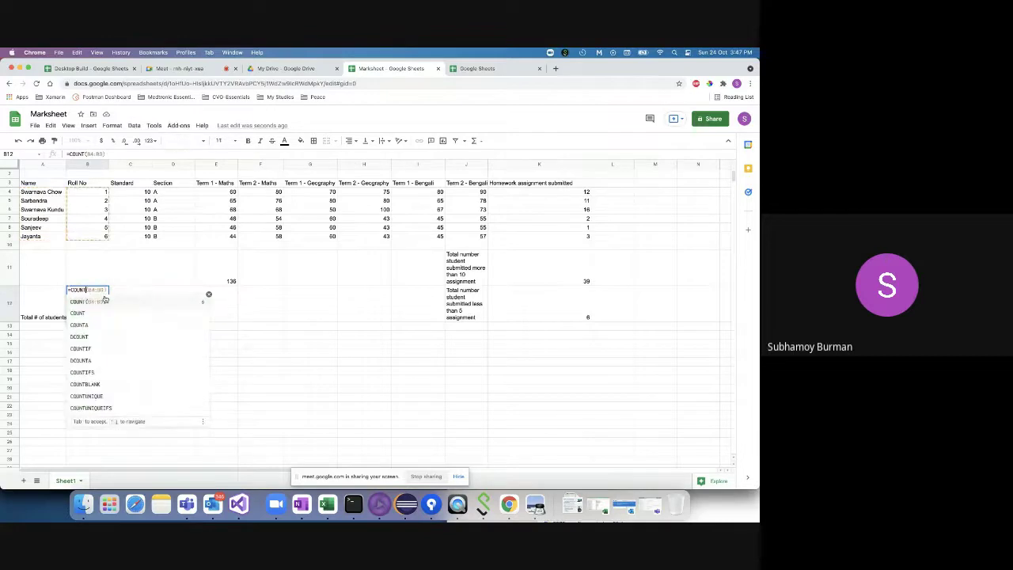
type("(")
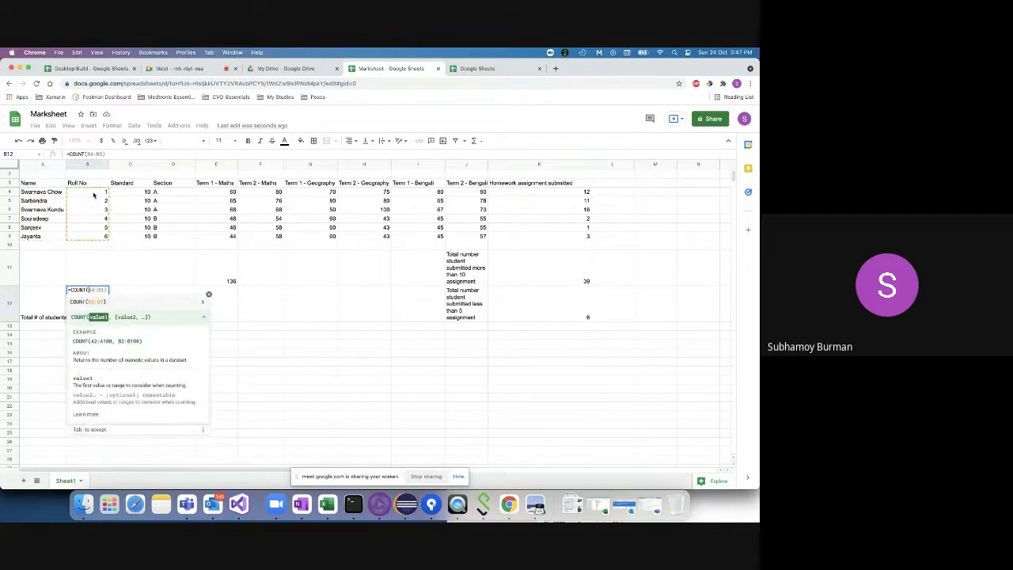
left_click(93, 193)
left_click_drag(94, 194, 94, 239)
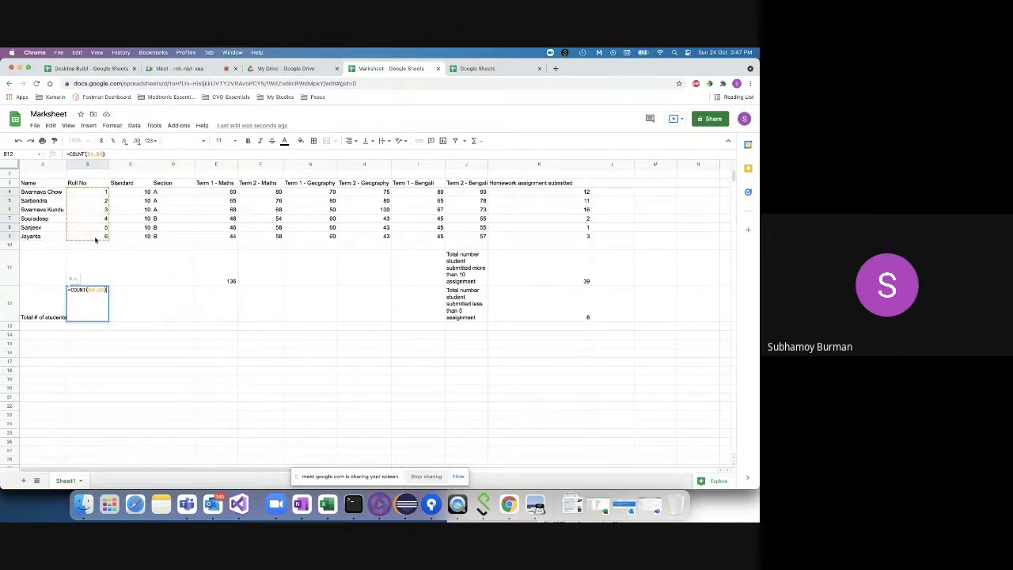
key("Return")
left_click(99, 315)
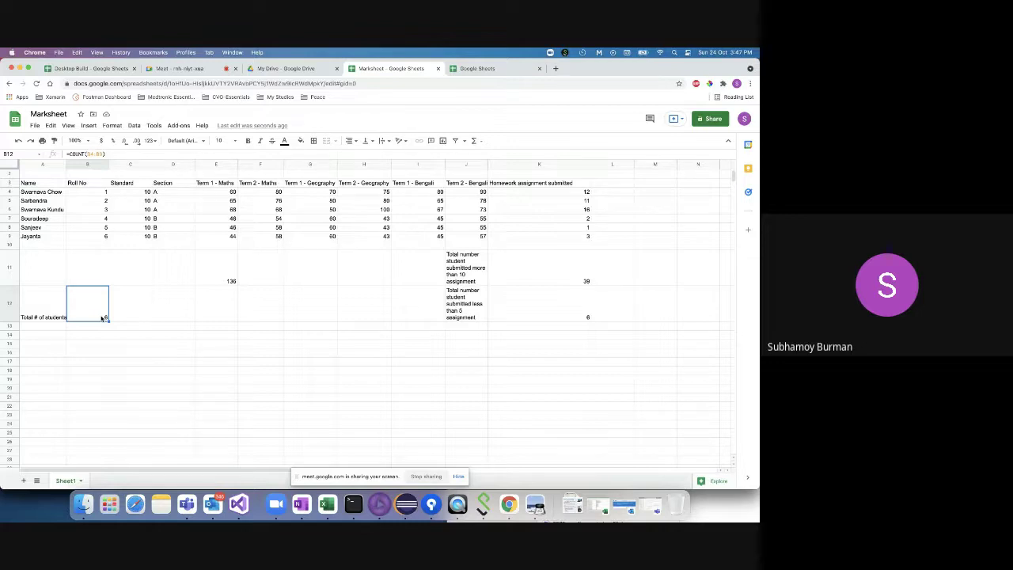
left_click(45, 342)
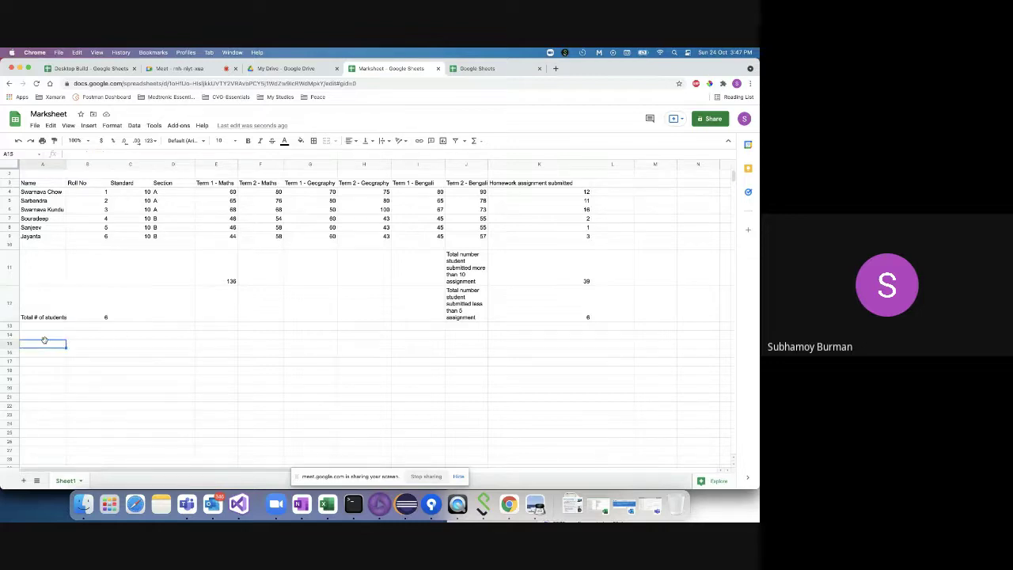
left_click(97, 301)
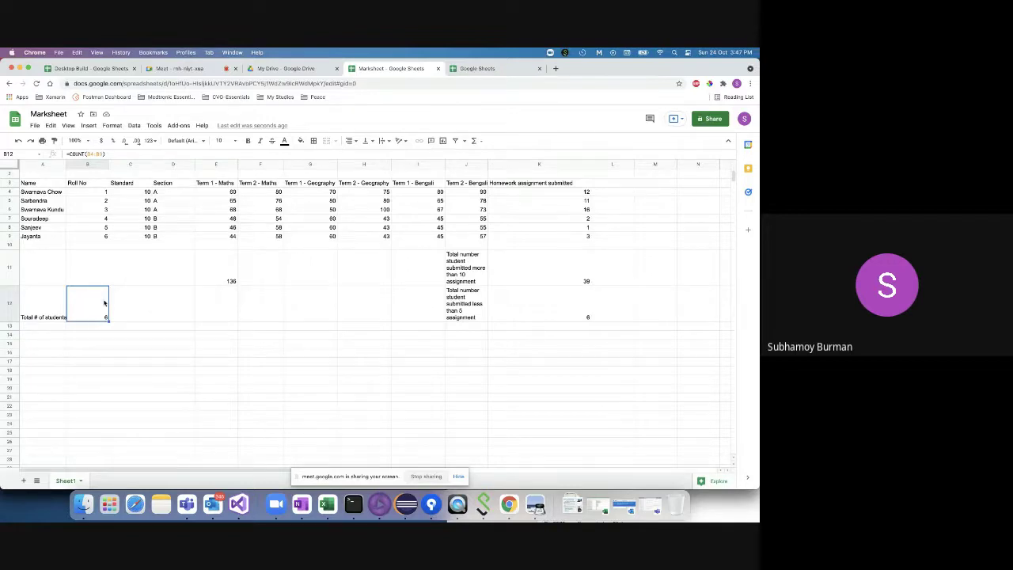
- Retype B12's formula from scratch as =COUNT(B4:B9), confirming the count of 6
left_click(122, 153)
key("ctrl+a")
key("BackSpace")
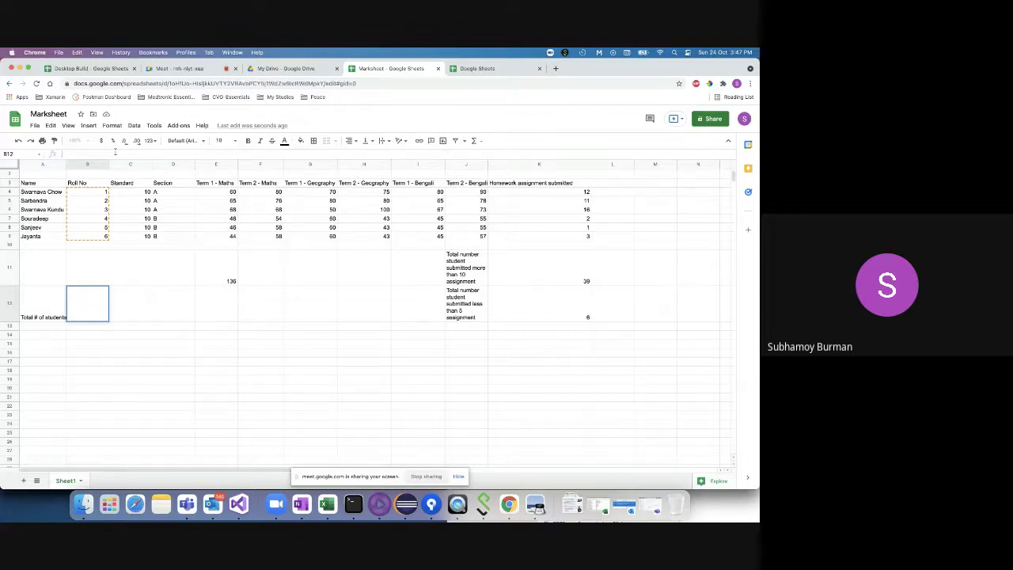
type("=COUNT(")
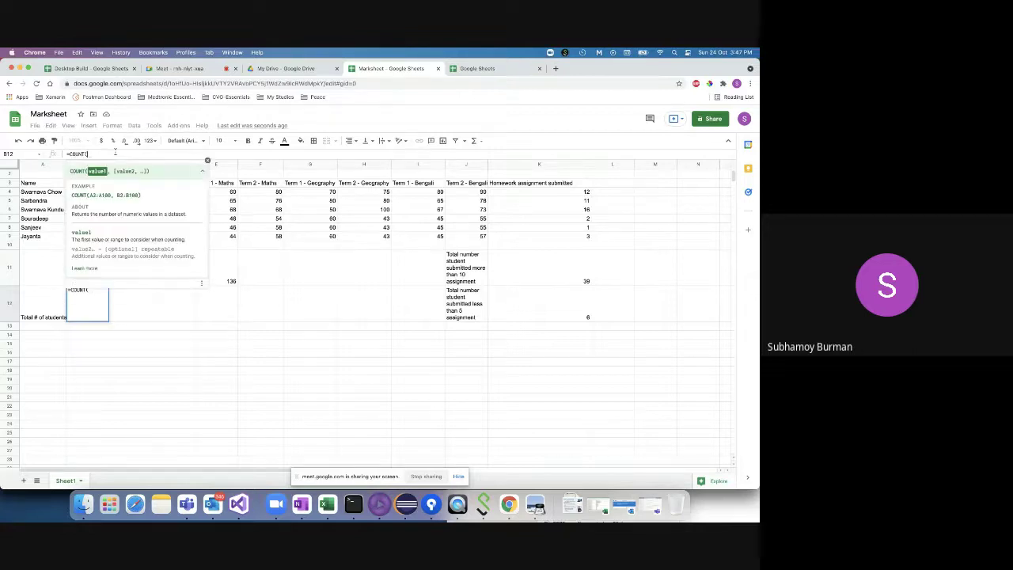
type("(")
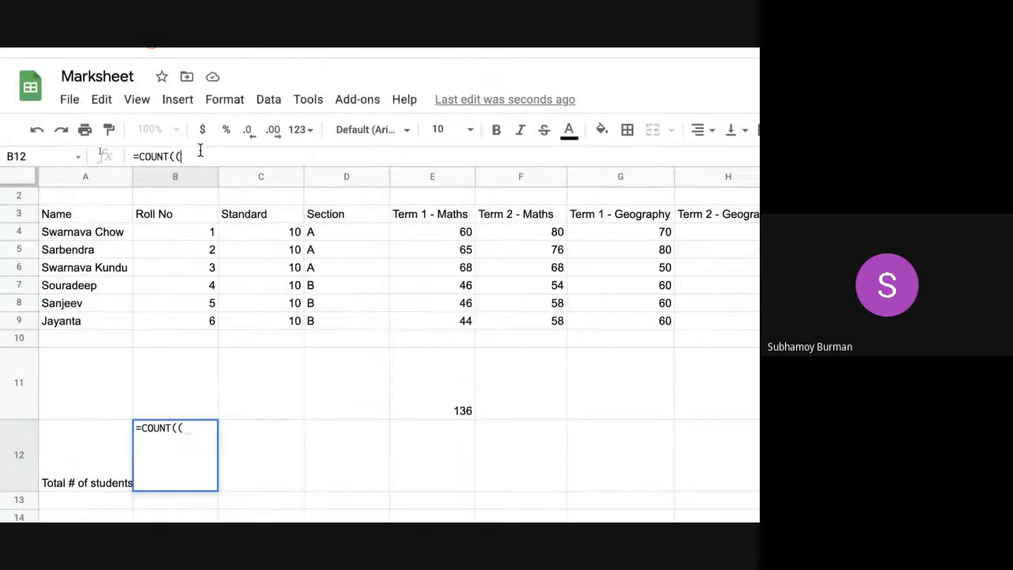
key("BackSpace")
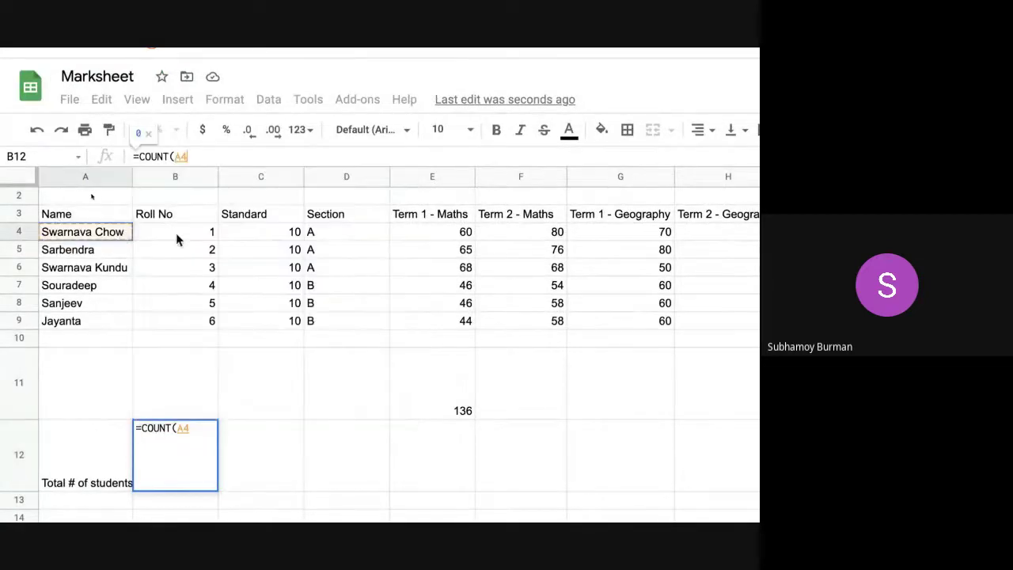
left_click(191, 235)
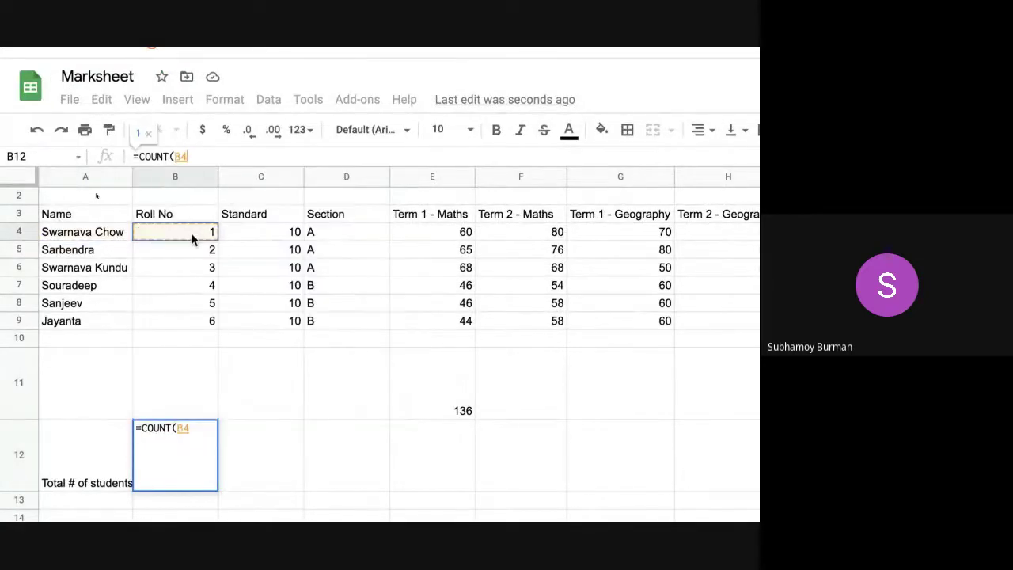
left_click(177, 313)
left_click_drag(183, 233, 182, 324)
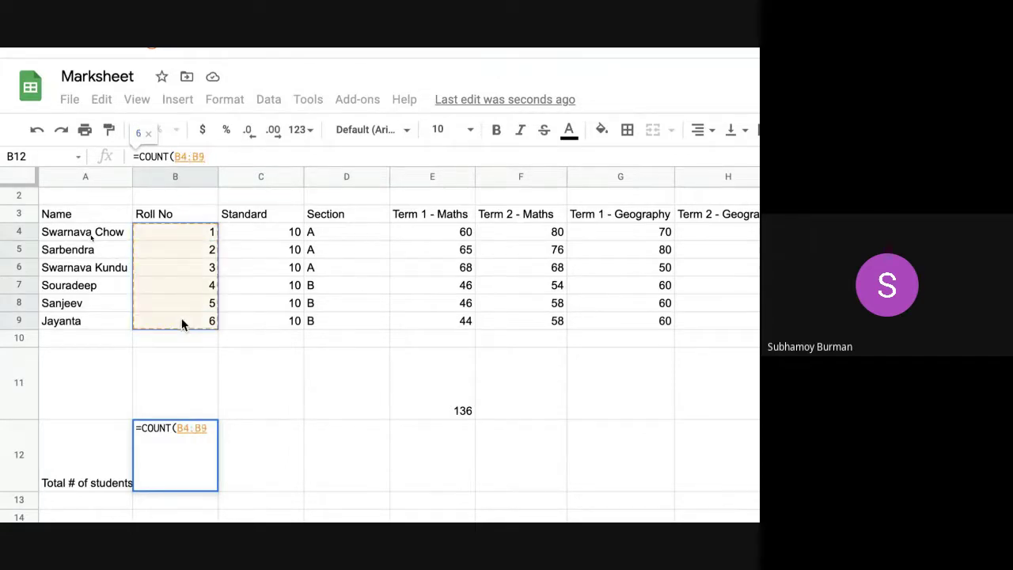
type(")")
key("Return")
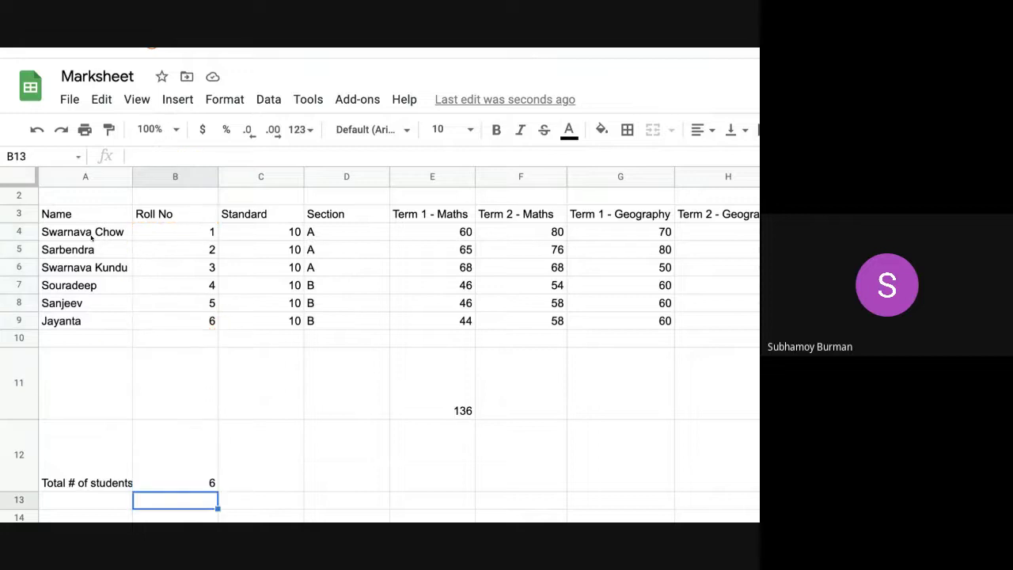
left_click(176, 478)
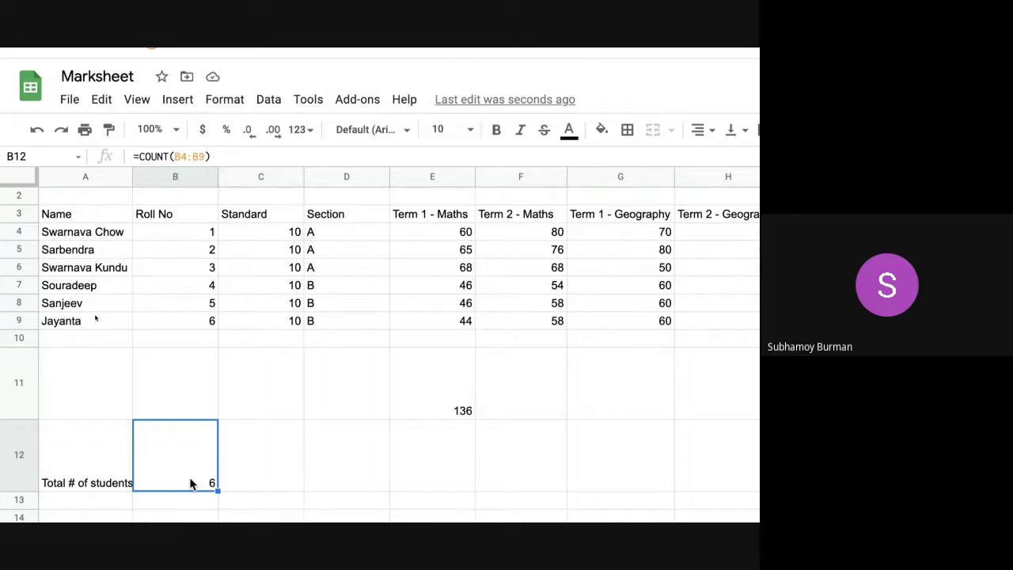
- Label cell A13 'Total # of students in section A'
left_click(93, 500)
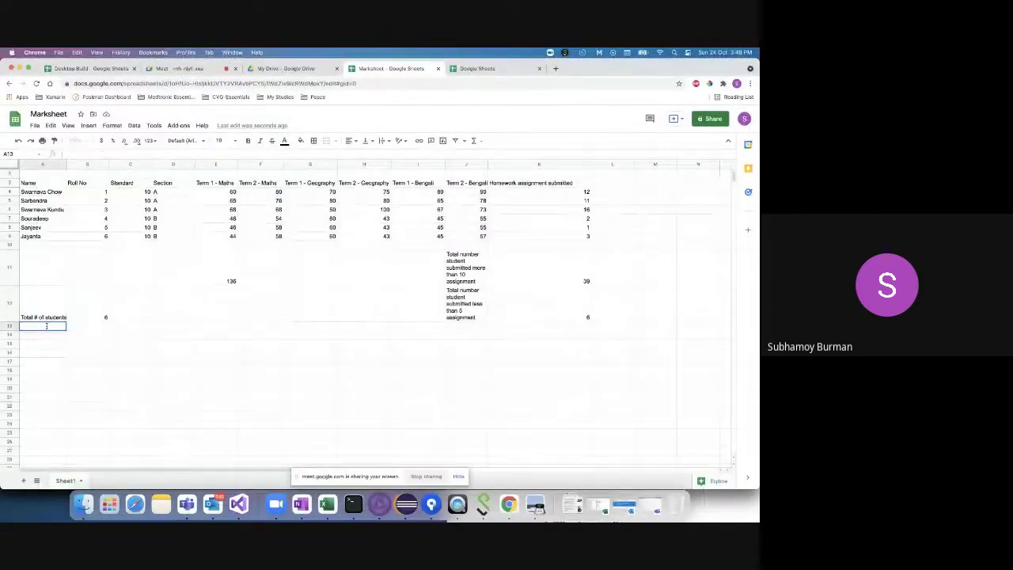
type("Total")
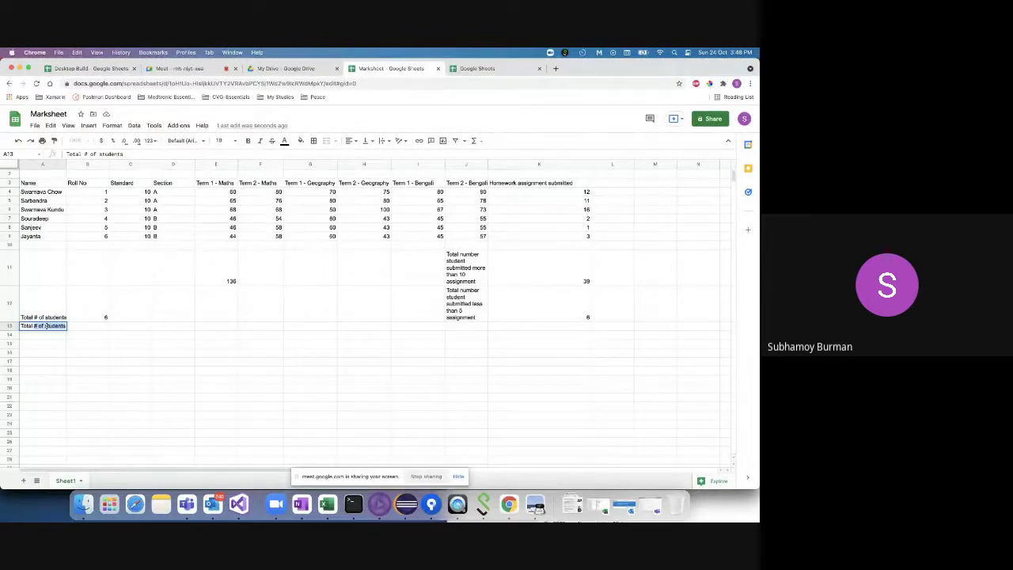
type(" # of students")
key("Return")
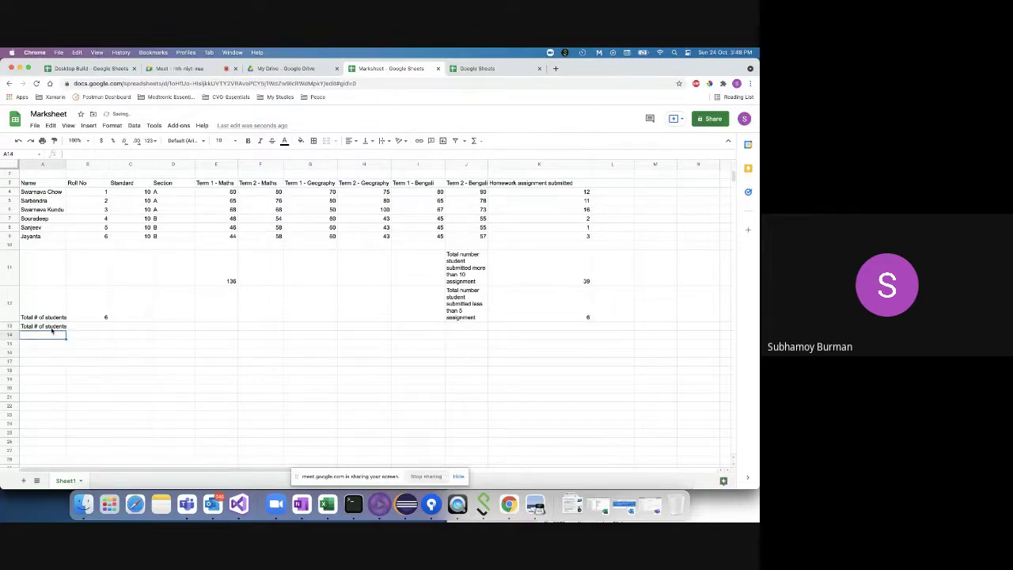
left_click(51, 327)
left_click(144, 155)
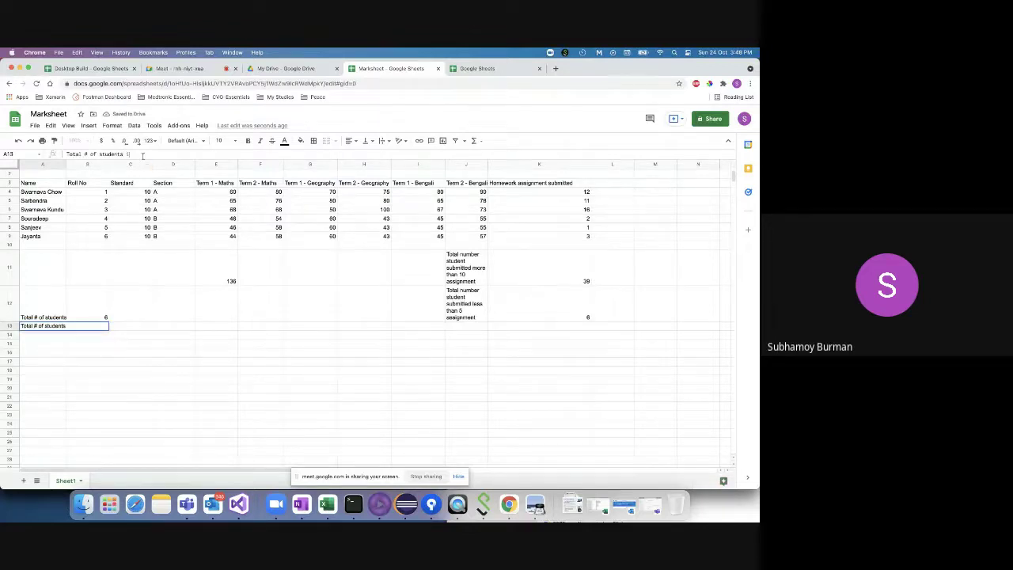
type("in section A")
key("Return")
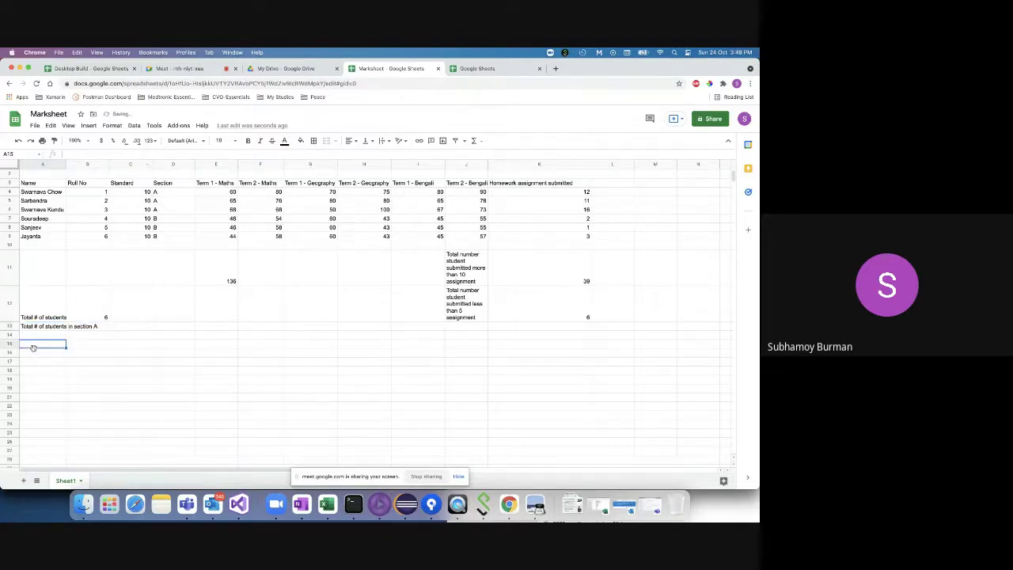
- Set text wrapping to Wrap on the A13 label
left_click(44, 326)
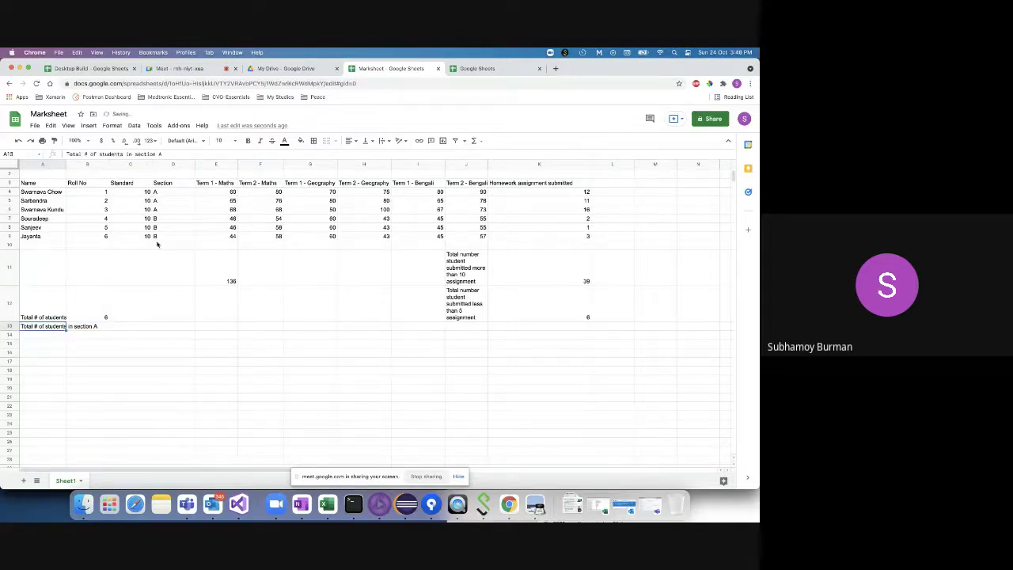
left_click(380, 141)
left_click(393, 154)
left_click(83, 337)
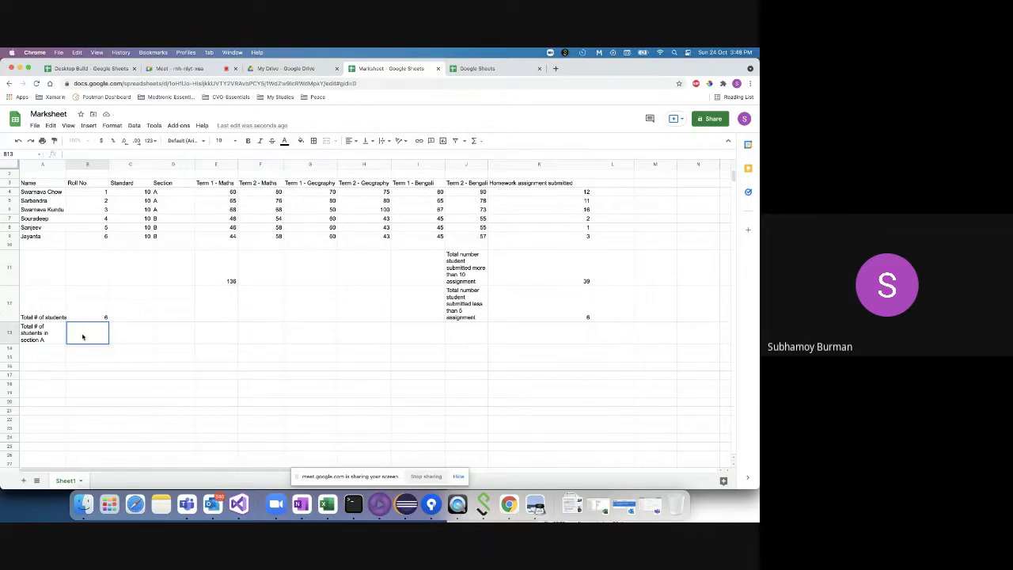
double_click(165, 330)
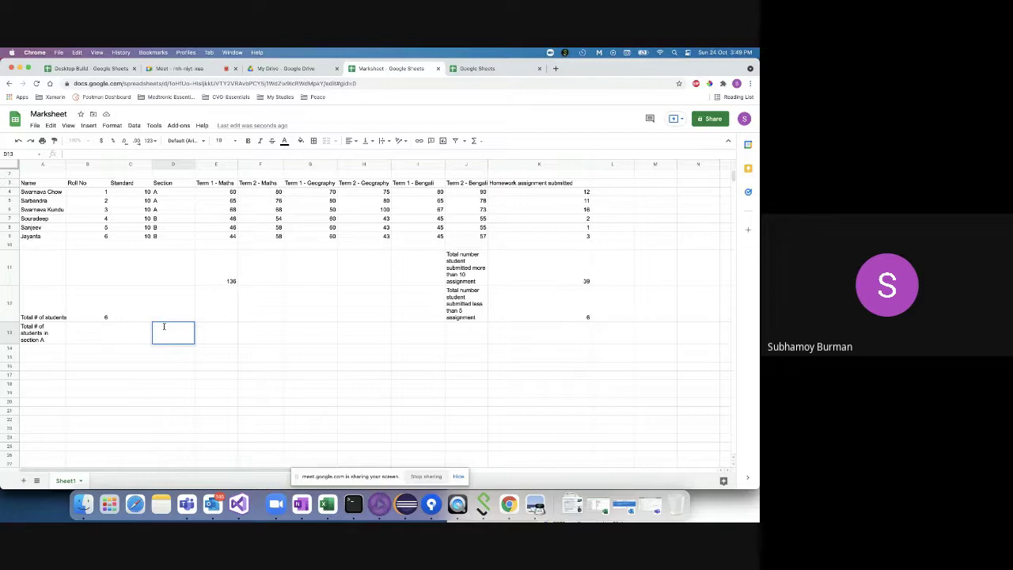
- Enter =COUNTIF(D4:D9,"=A") in D13 to count the 3 section A students
double_click(164, 326)
type("=")
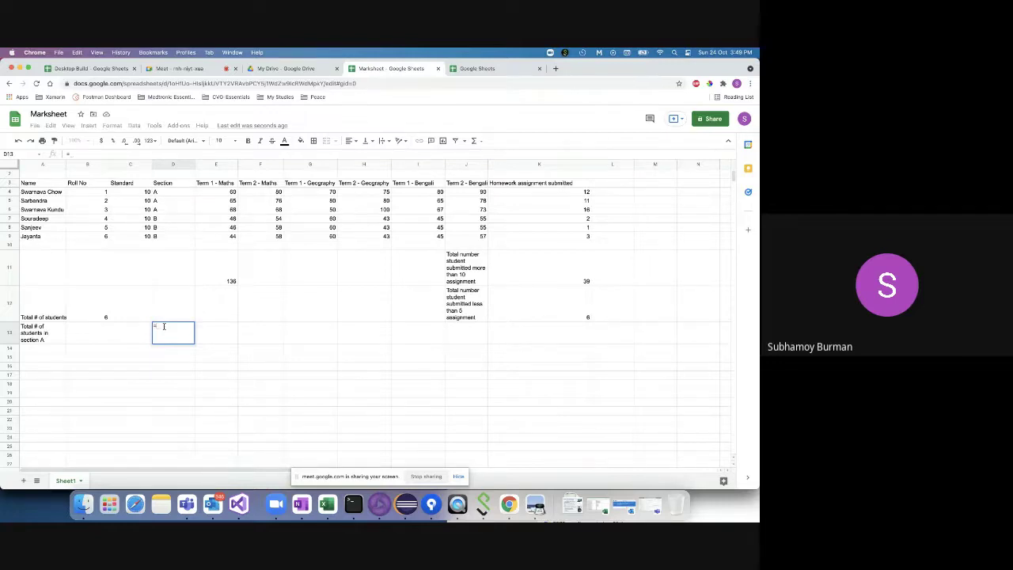
type("co")
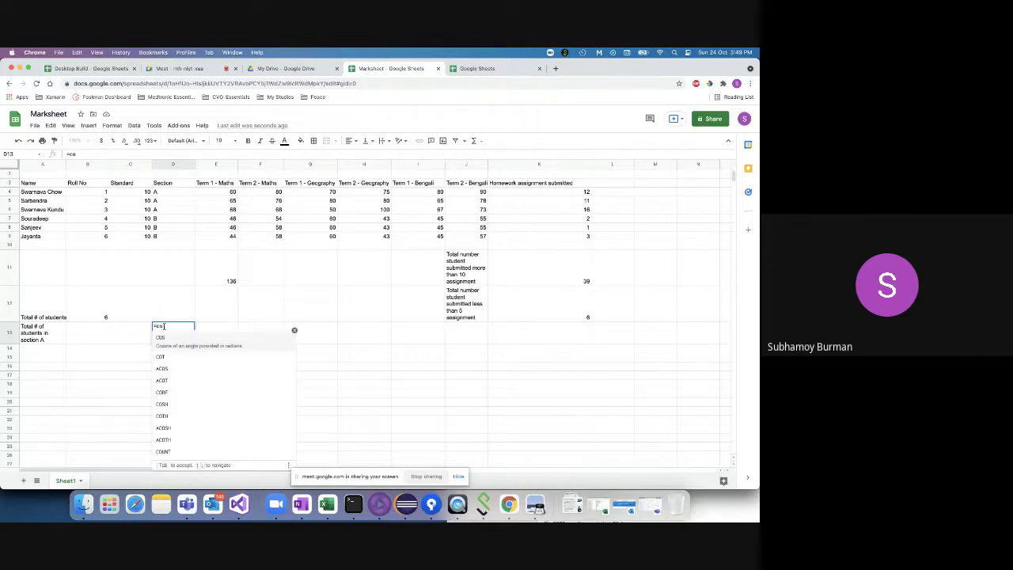
key("BackSpace")
key("BackSpace")
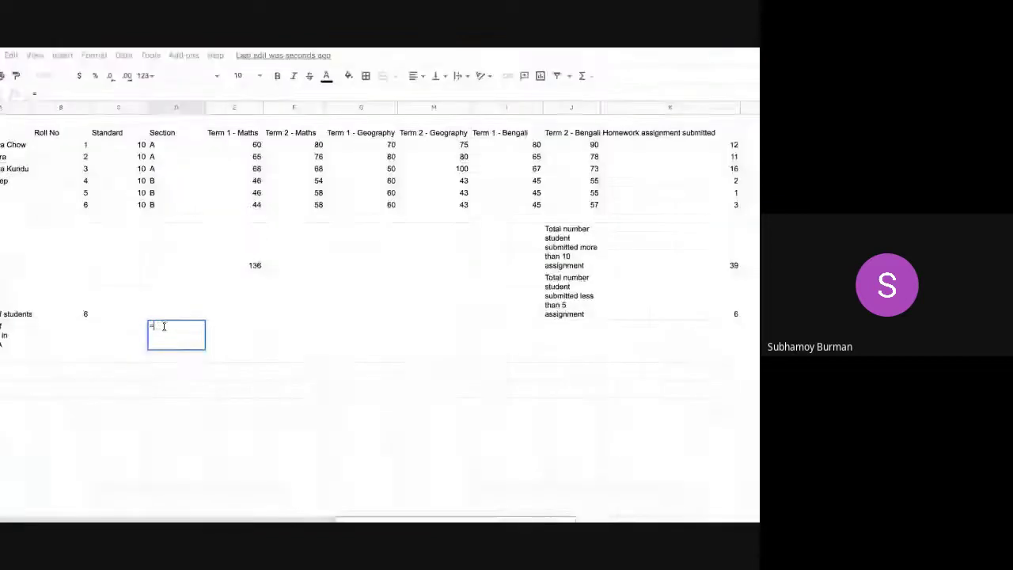
type("count")
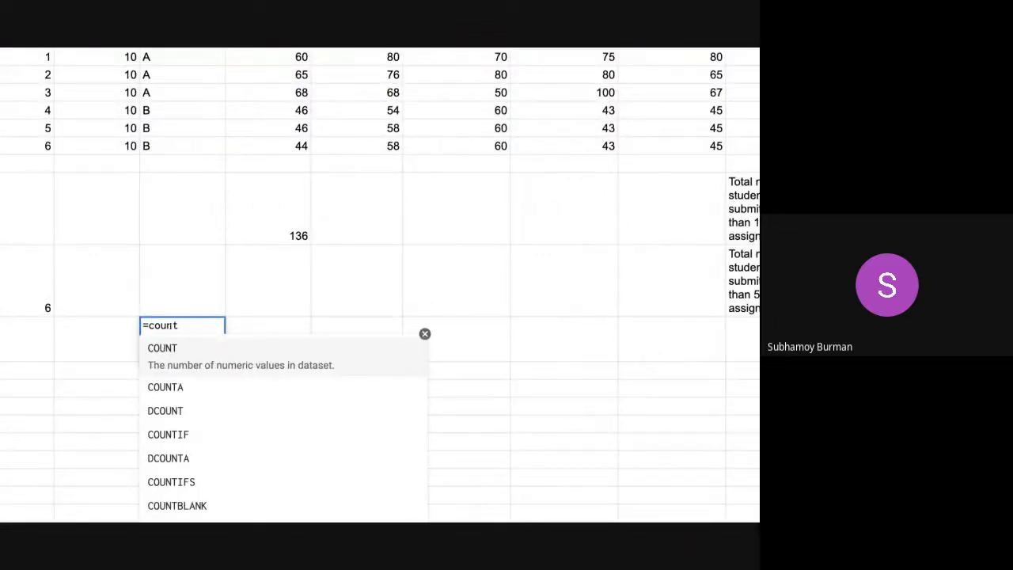
key("Down")
key("Down")
key("Down")
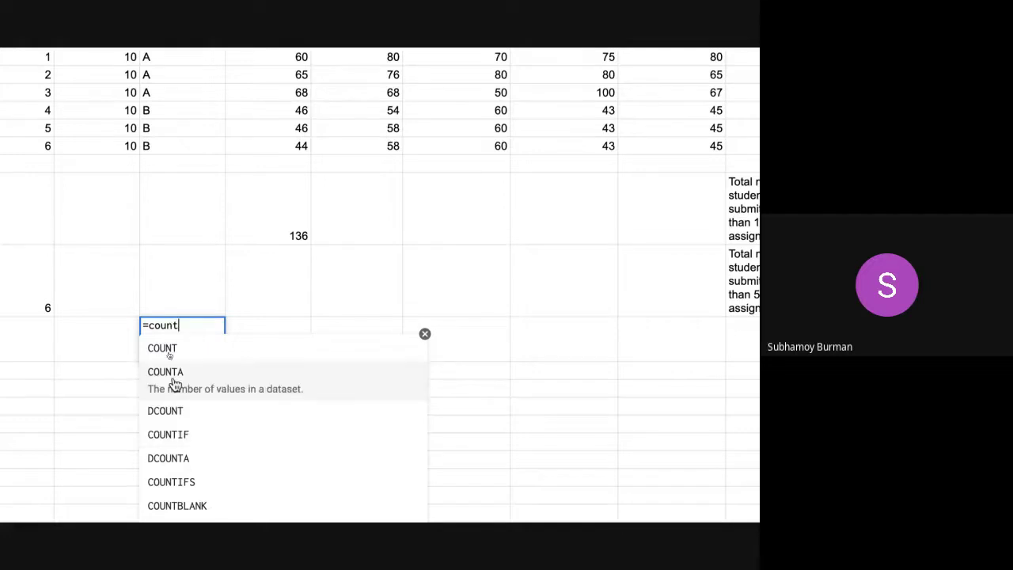
left_click(181, 432)
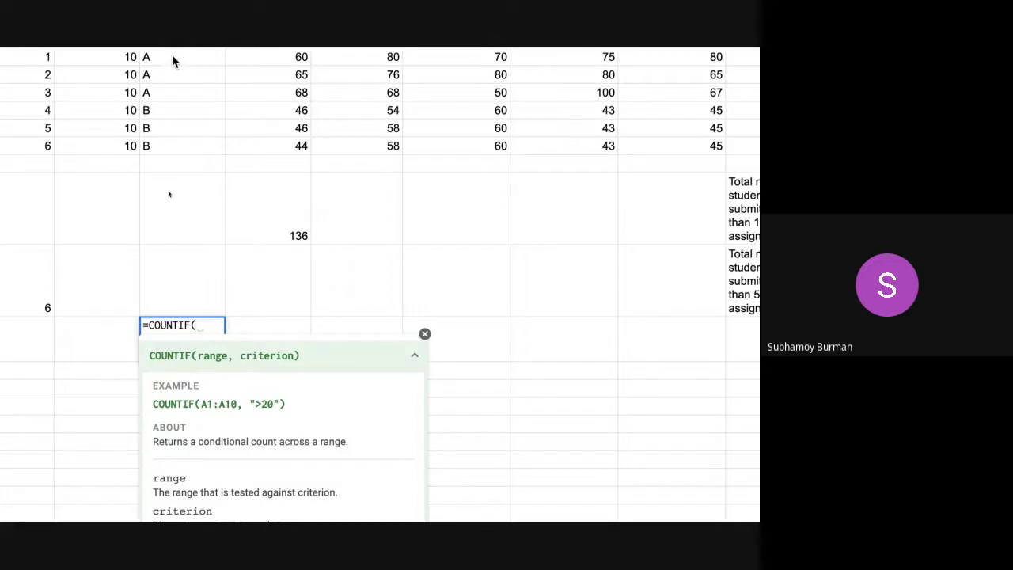
scroll(192, 156, "up", 1)
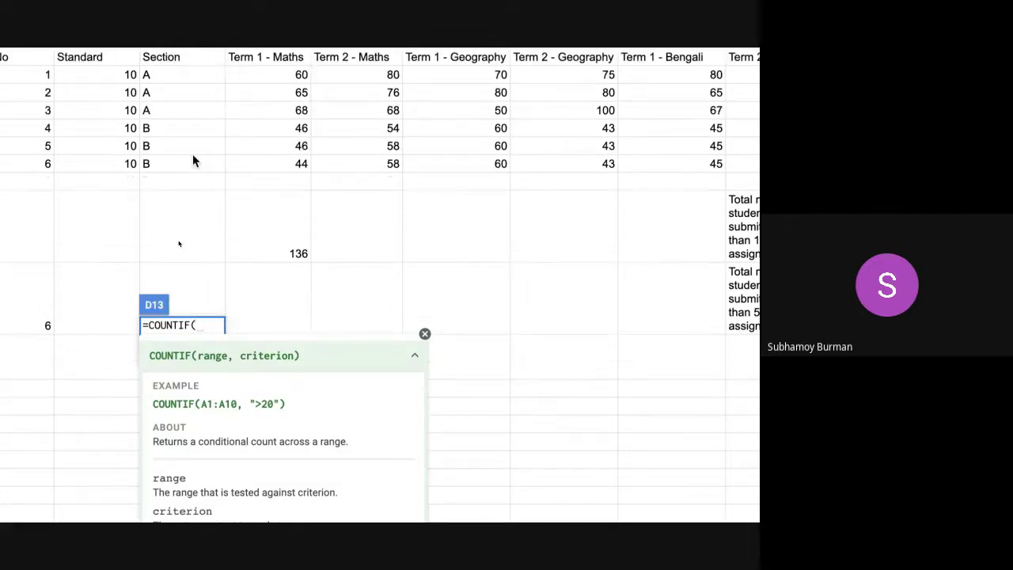
left_click(173, 74)
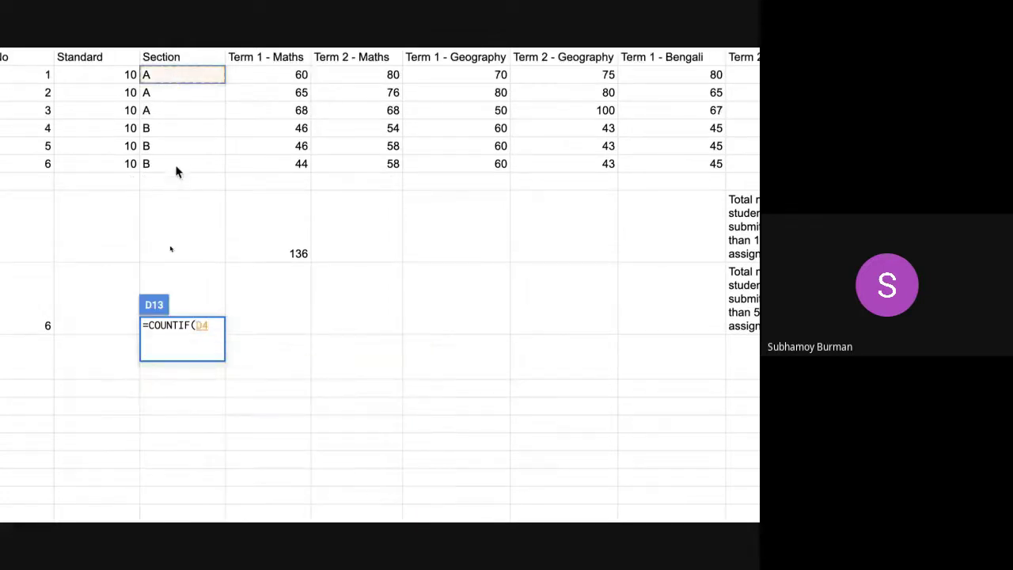
left_click_drag(177, 171, 177, 165)
type(",")
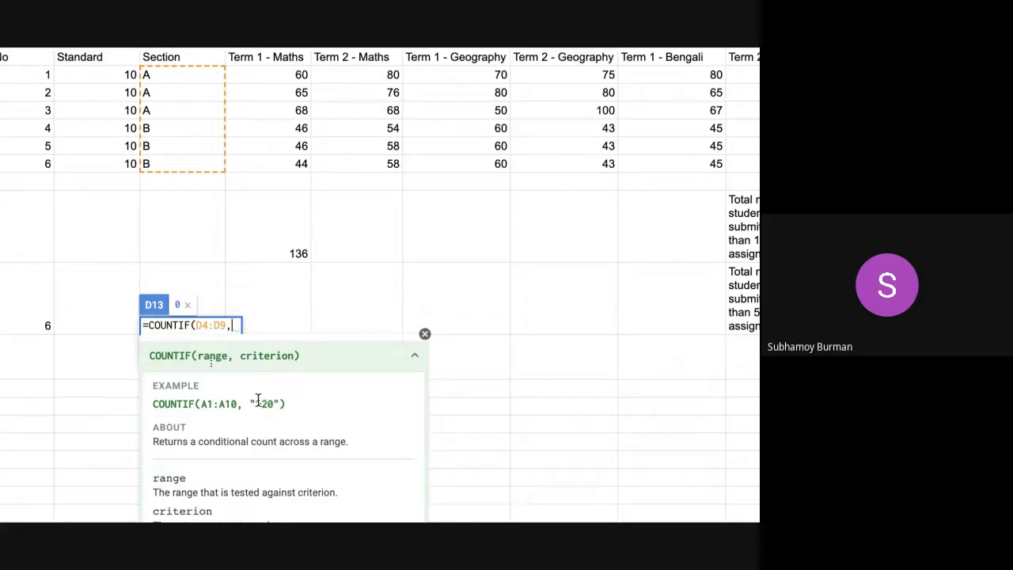
type("=")
key("BackSpace")
type("\"=")
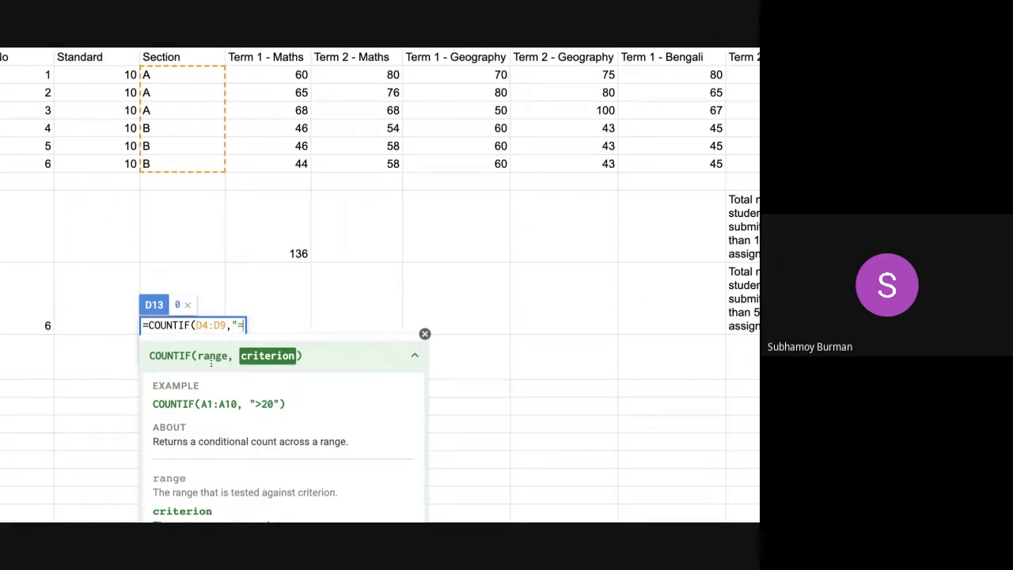
type("A\")")
key("Return")
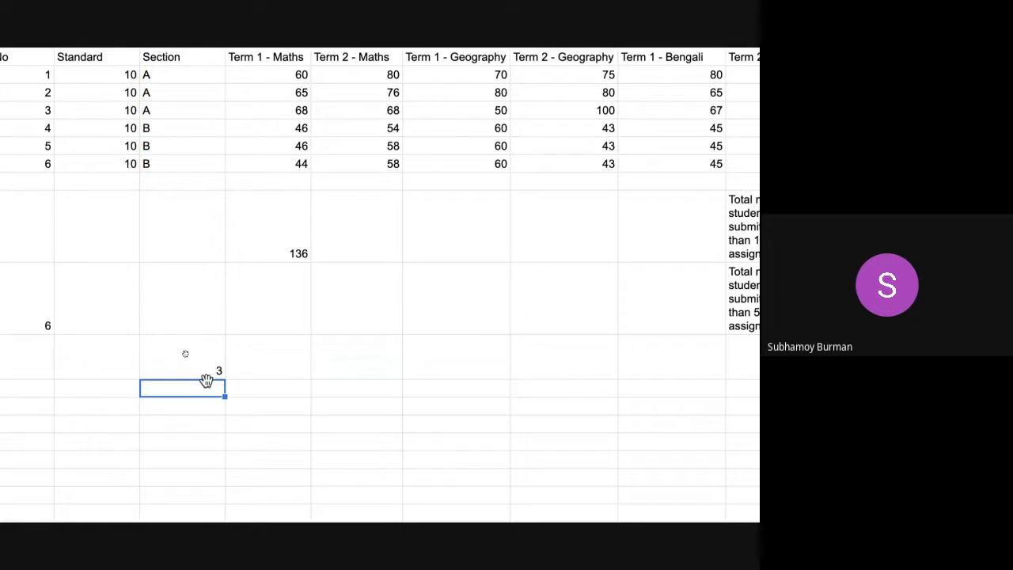
- Inspect D13's COUNTIF formula in the formula bar, leaving it unchanged
left_click(182, 366)
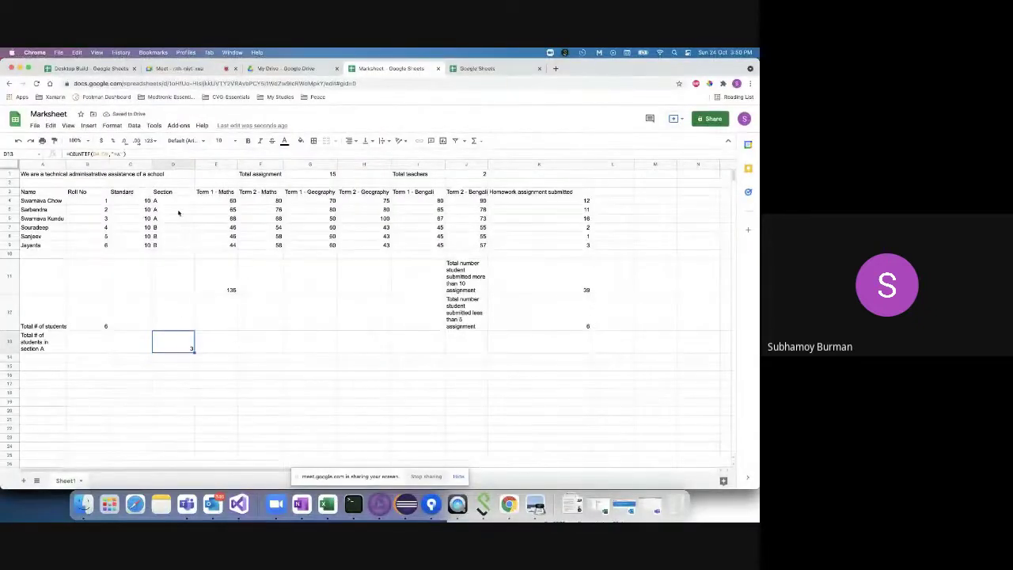
left_click(178, 202)
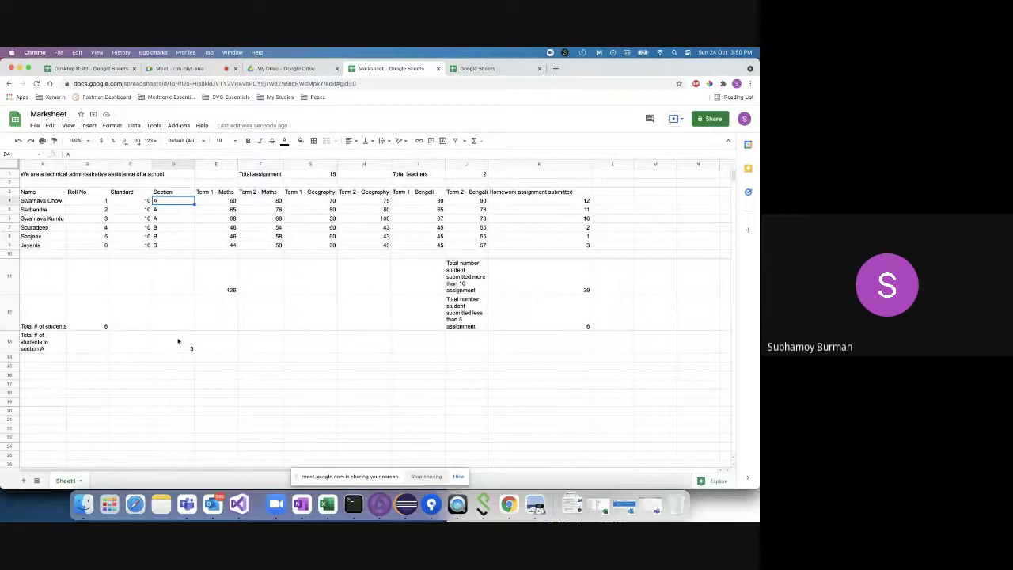
left_click(178, 341)
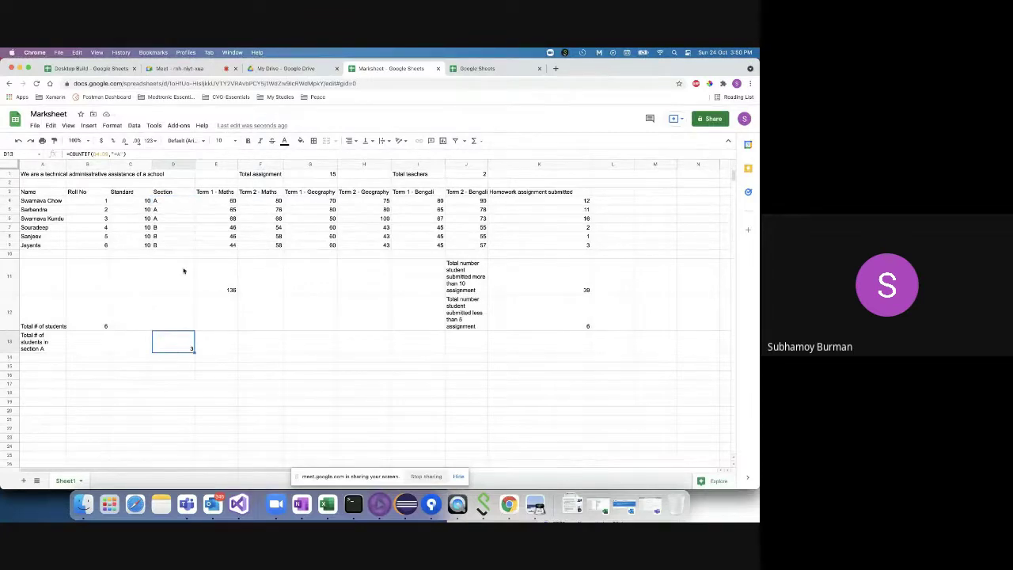
left_click(170, 357)
left_click(169, 344)
left_click_drag(132, 153, 59, 157)
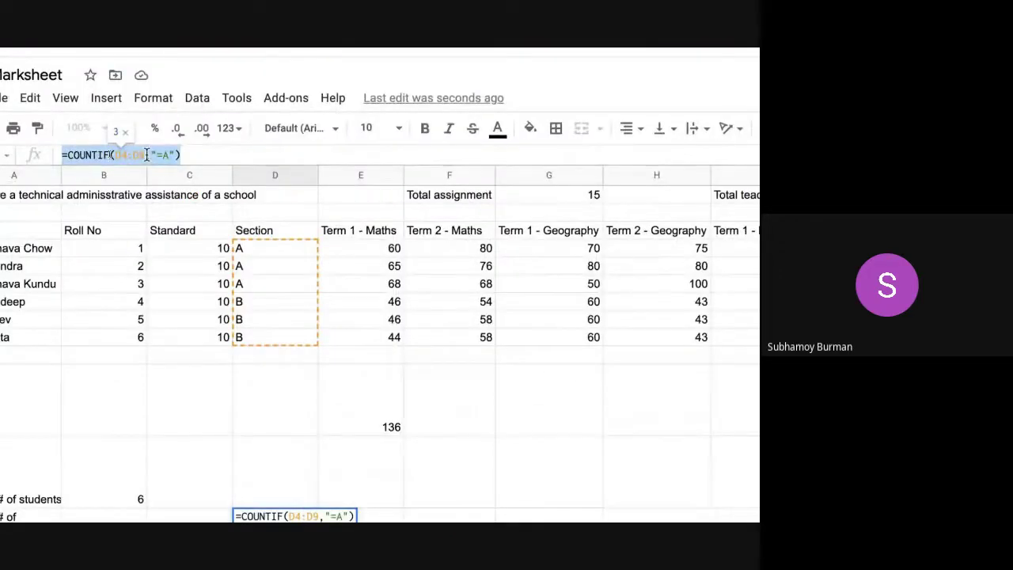
left_click(146, 156)
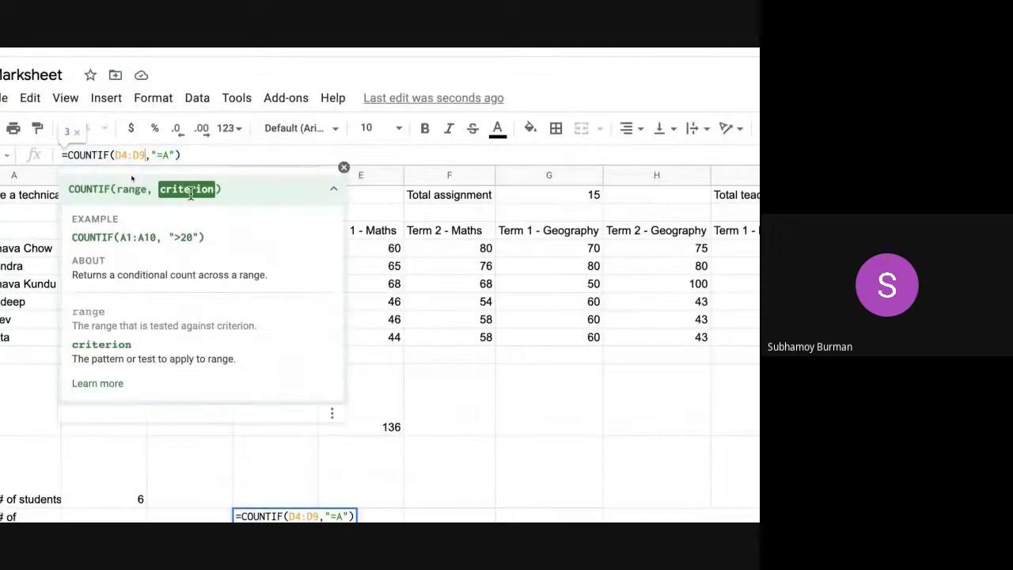
left_click(357, 197)
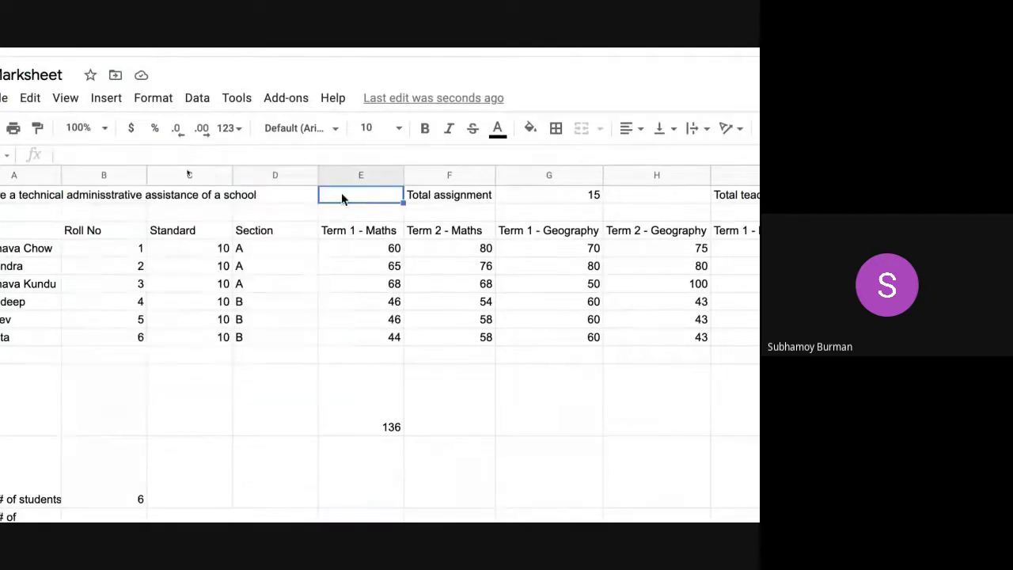
- Scroll around the Marksheet and check a result cell's formula
left_click(177, 459)
key("Down")
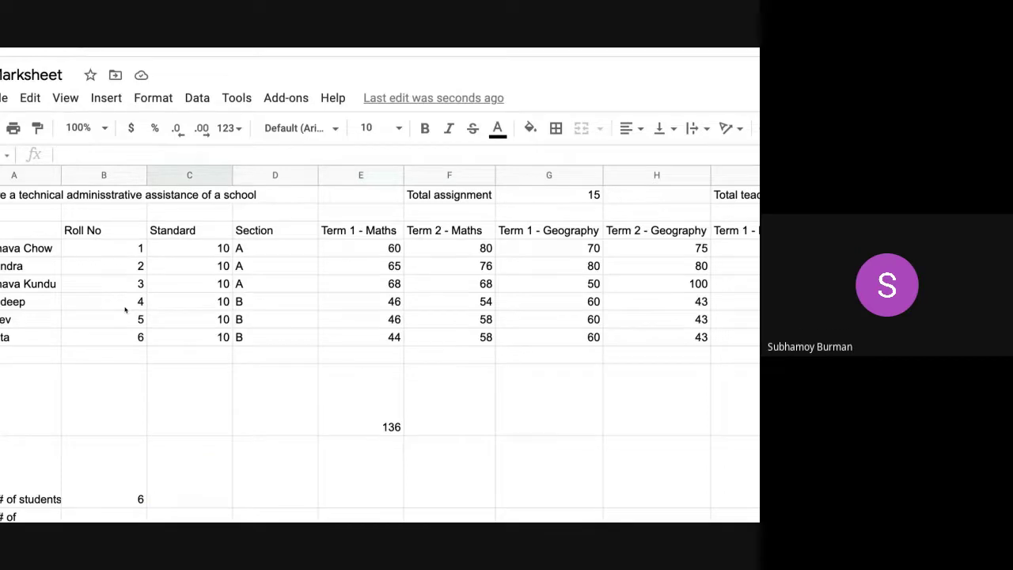
scroll(246, 425, "down", 3)
scroll(246, 425, "down", 2)
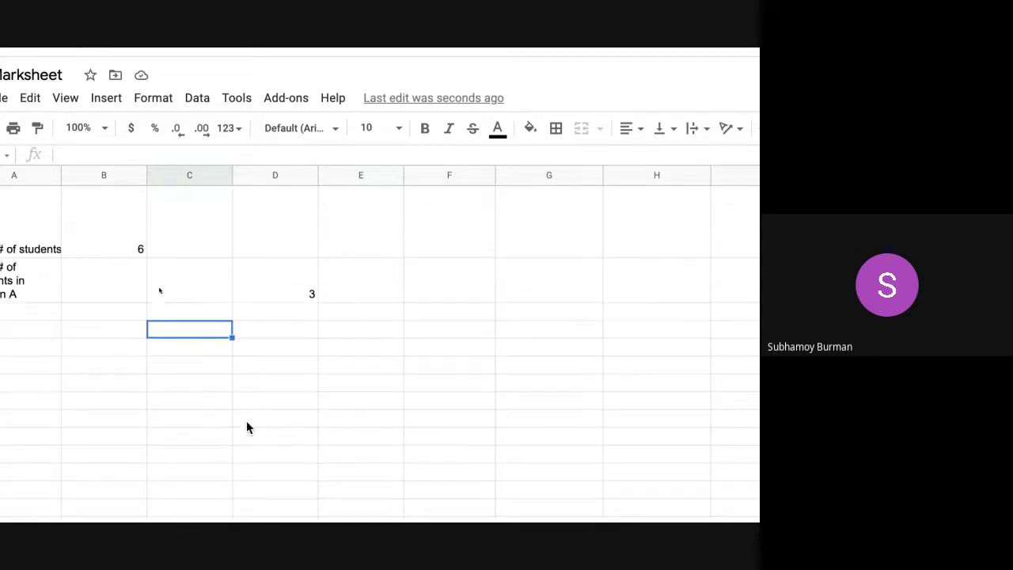
left_click(272, 293)
scroll(189, 283, "up", 2)
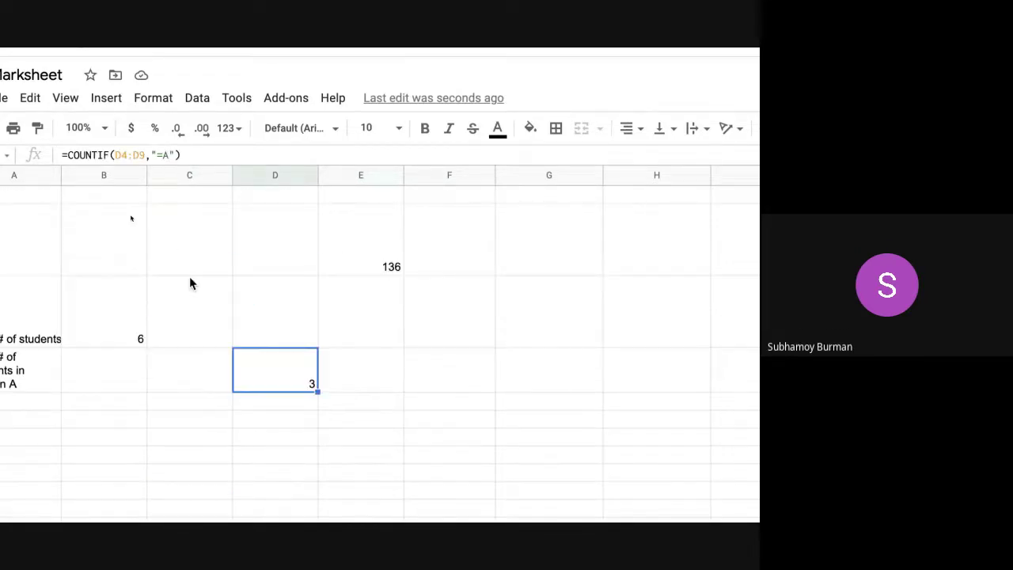
scroll(156, 285, "up", 3)
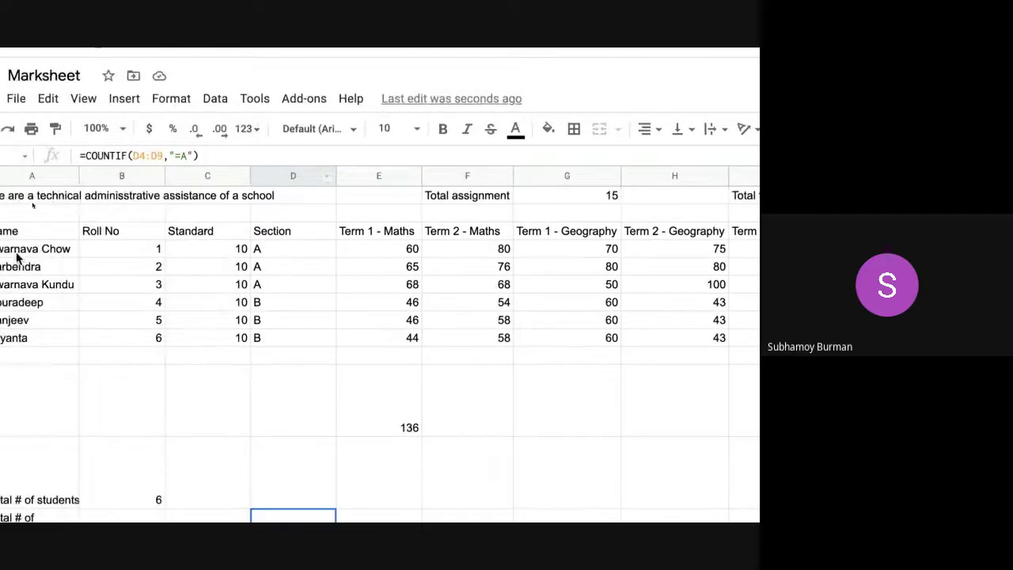
scroll(87, 266, "right", 10)
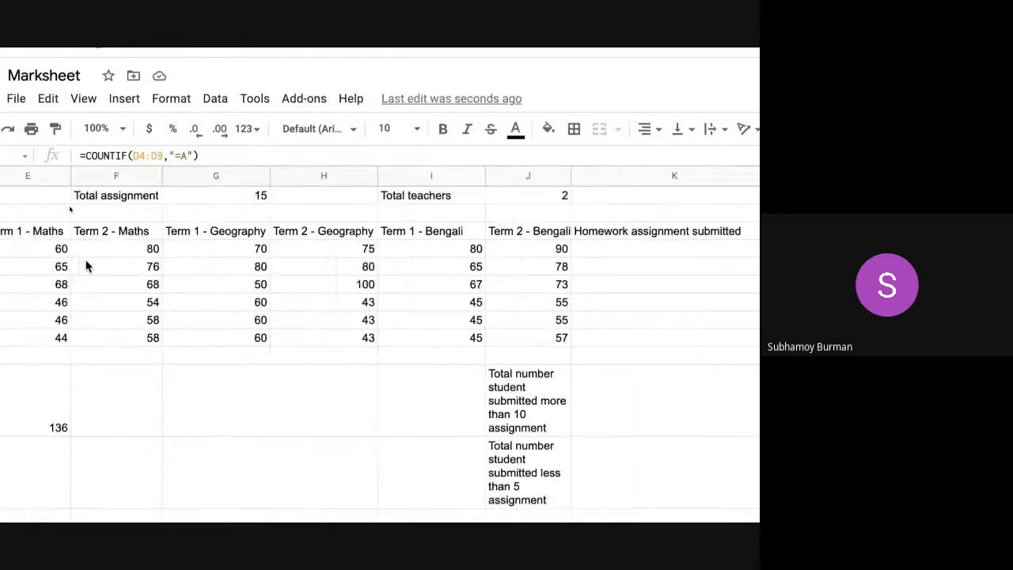
scroll(87, 266, "left", 10)
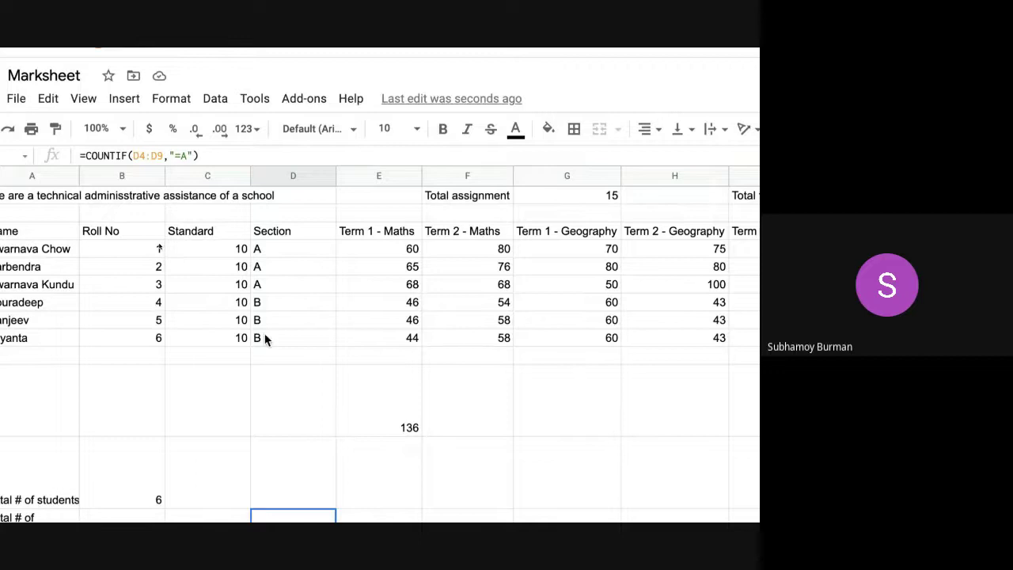
scroll(264, 338, "down", 2)
scroll(264, 338, "up", 2)
- Review the COUNTIF formula again, then select the whole of row 6
left_click(187, 156)
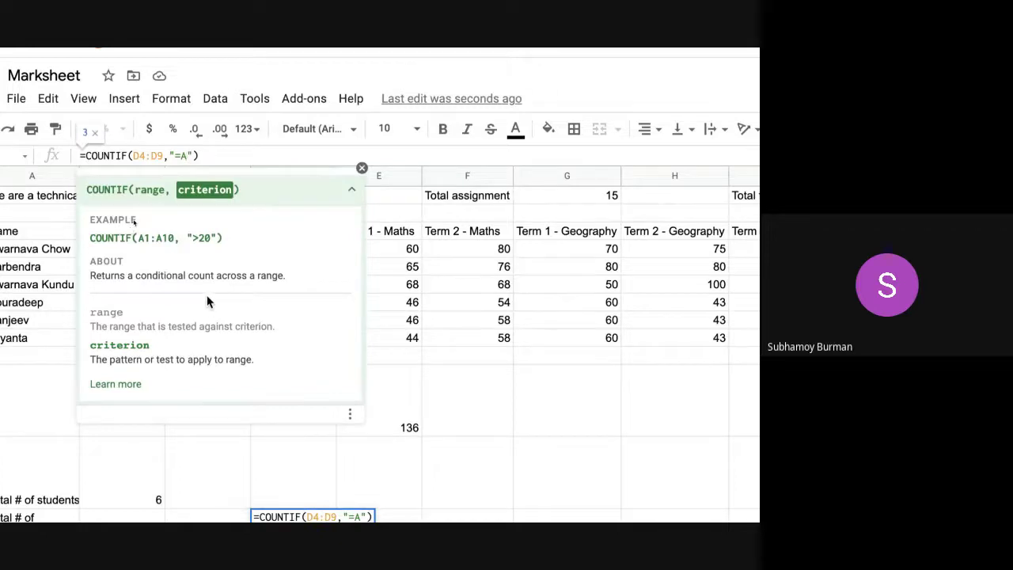
left_click(198, 156)
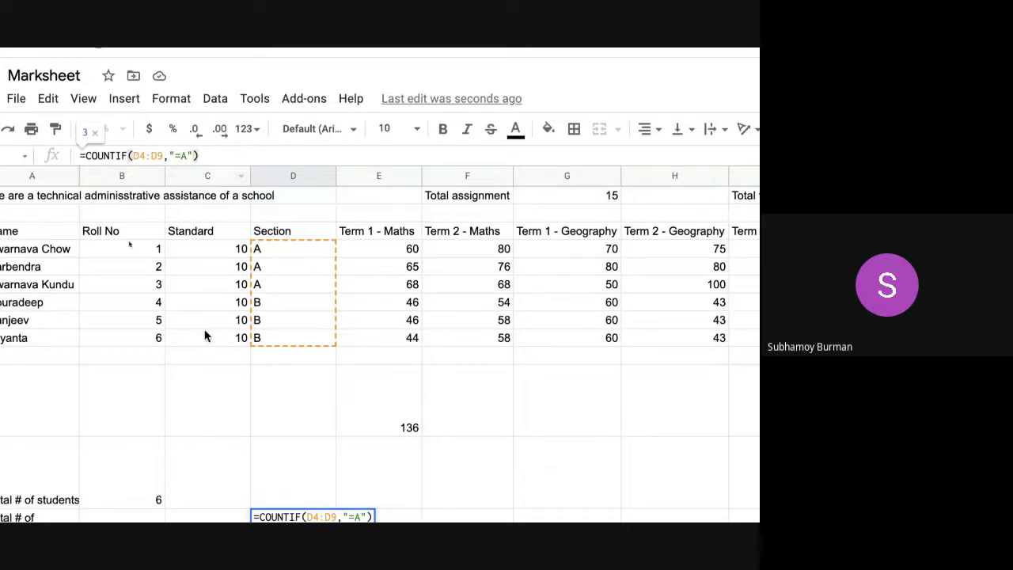
scroll(255, 301, "down", 1)
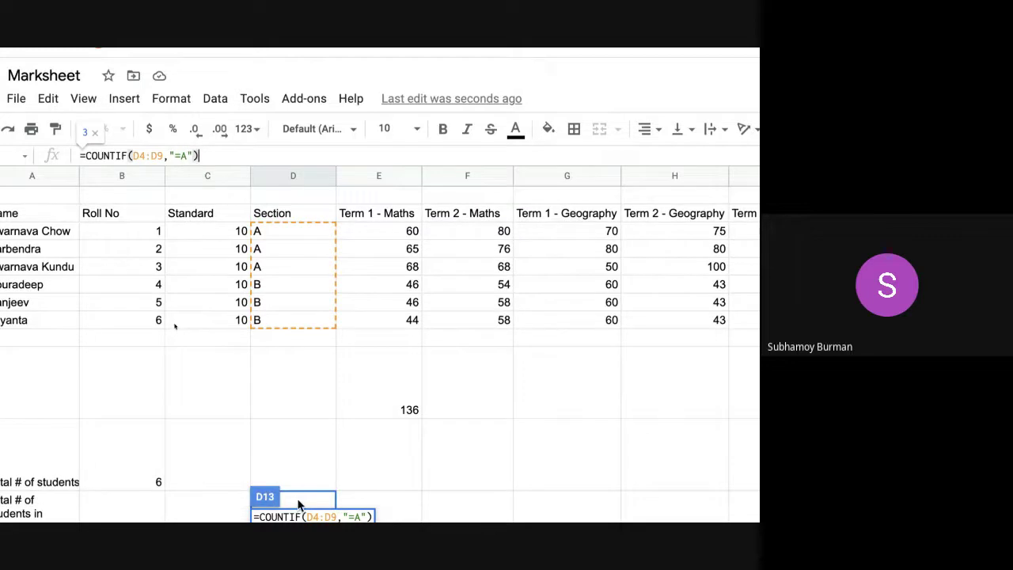
scroll(15, 273, "left", 3)
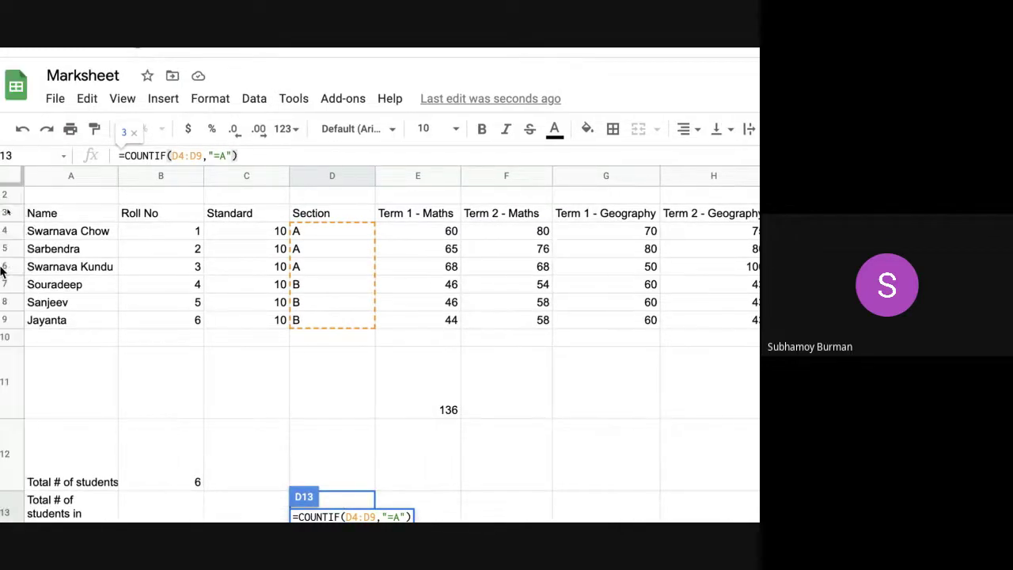
left_click(4, 266)
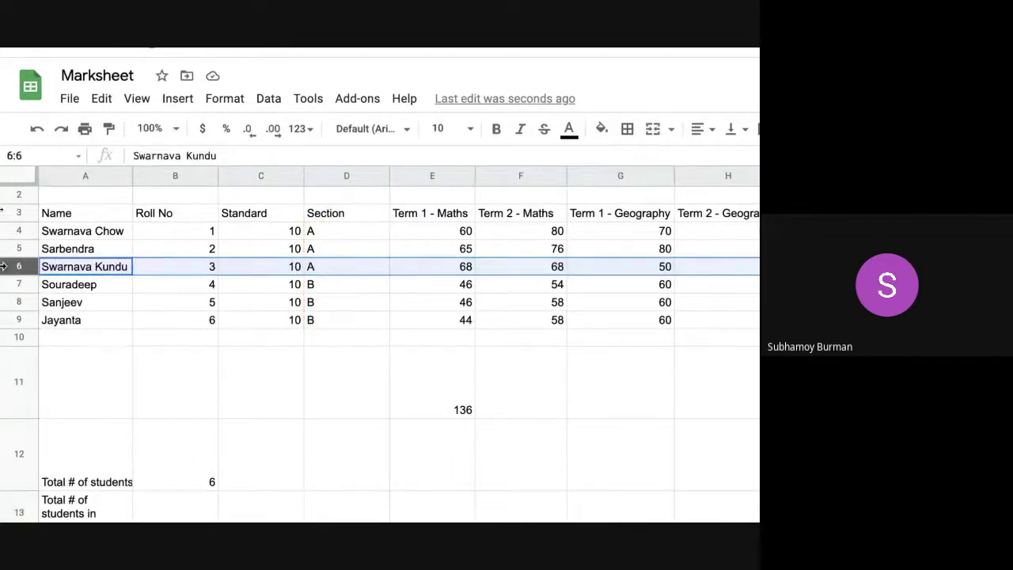
key("ctrl+c")
left_click(4, 284)
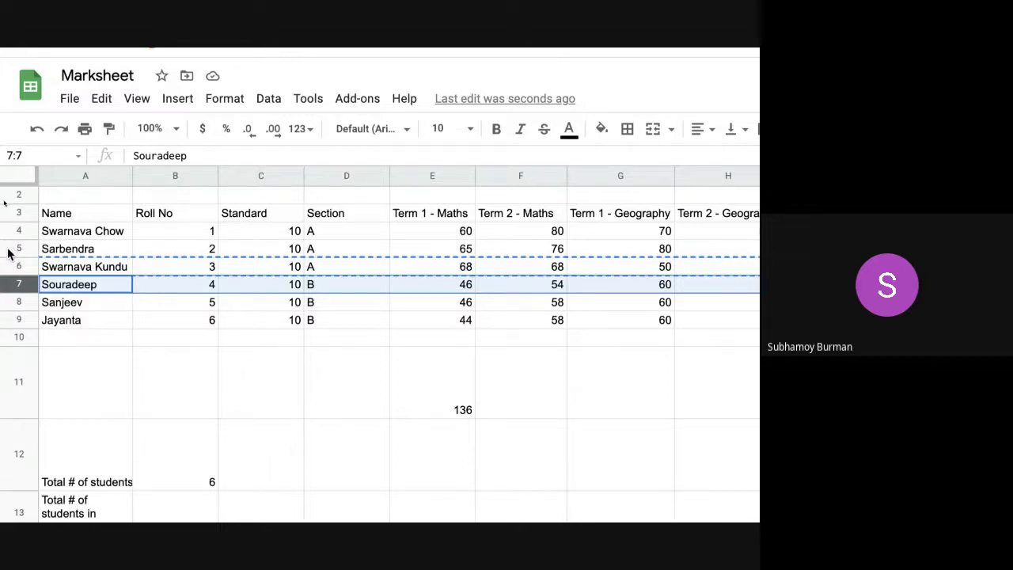
key("ctrl+v")
- Append ' - 1' to the name in A6 and confirm D13 now counts 4 section A students
double_click(126, 266)
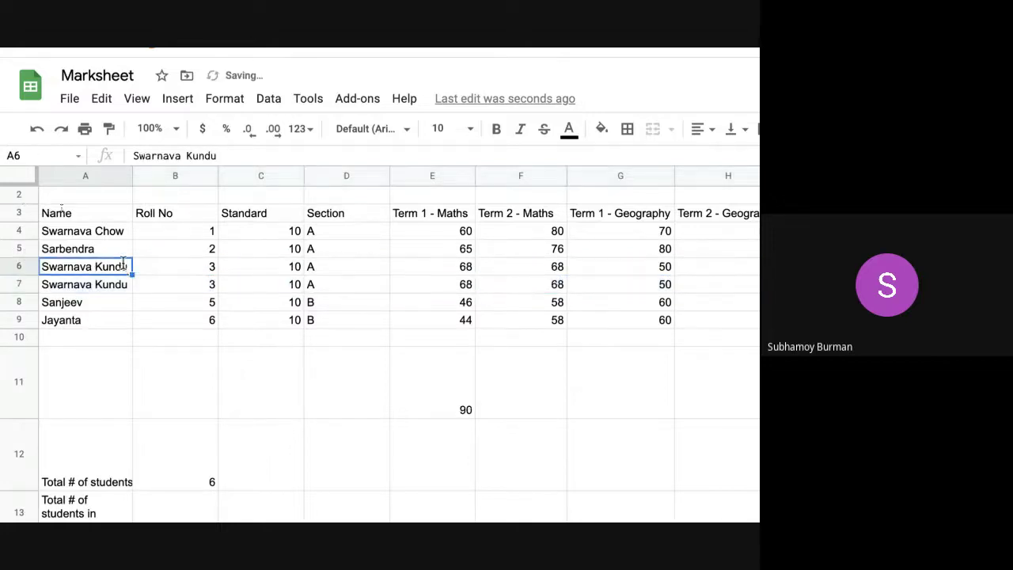
key("Return")
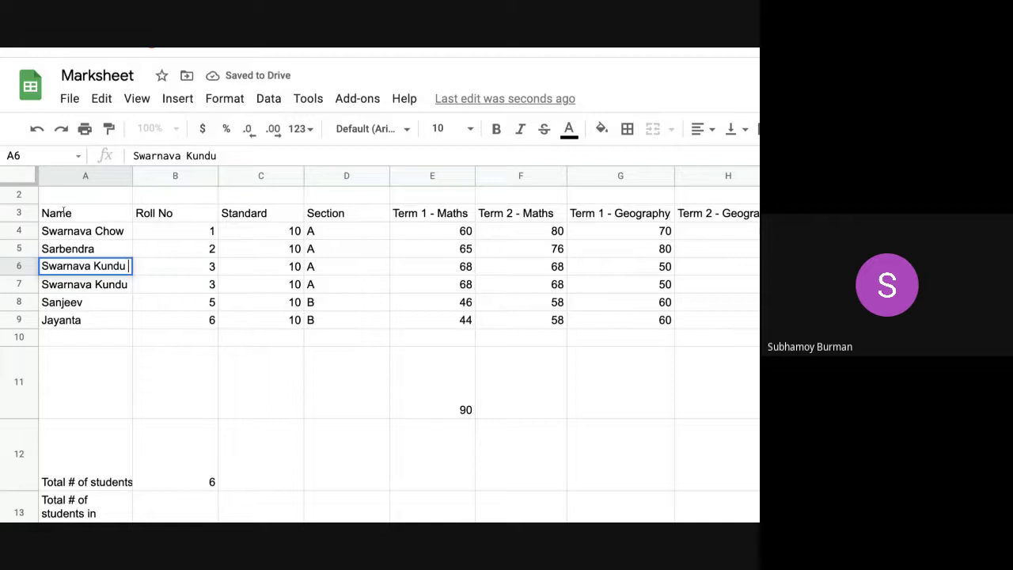
type("- !")
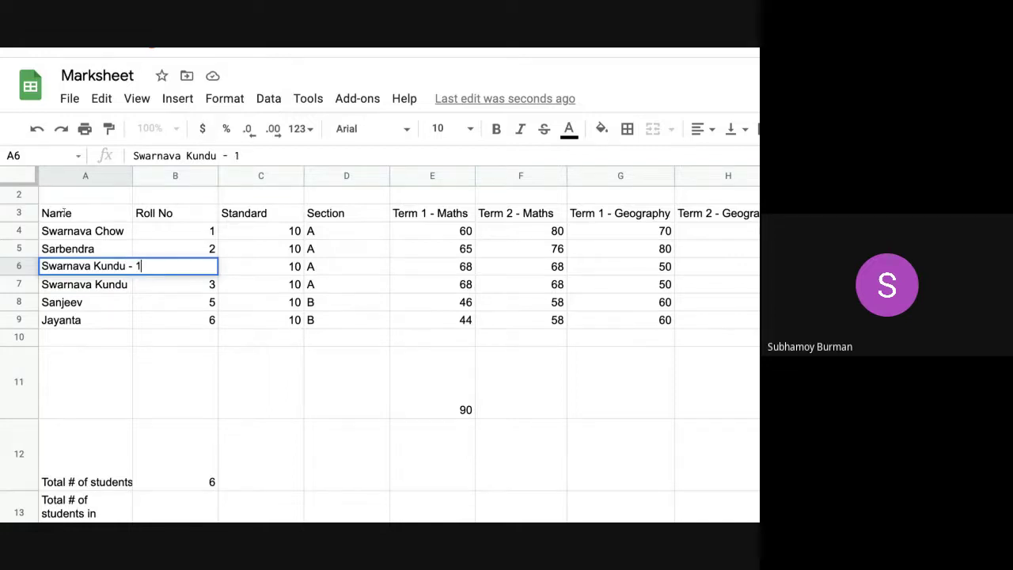
left_click(164, 289)
left_click(331, 271)
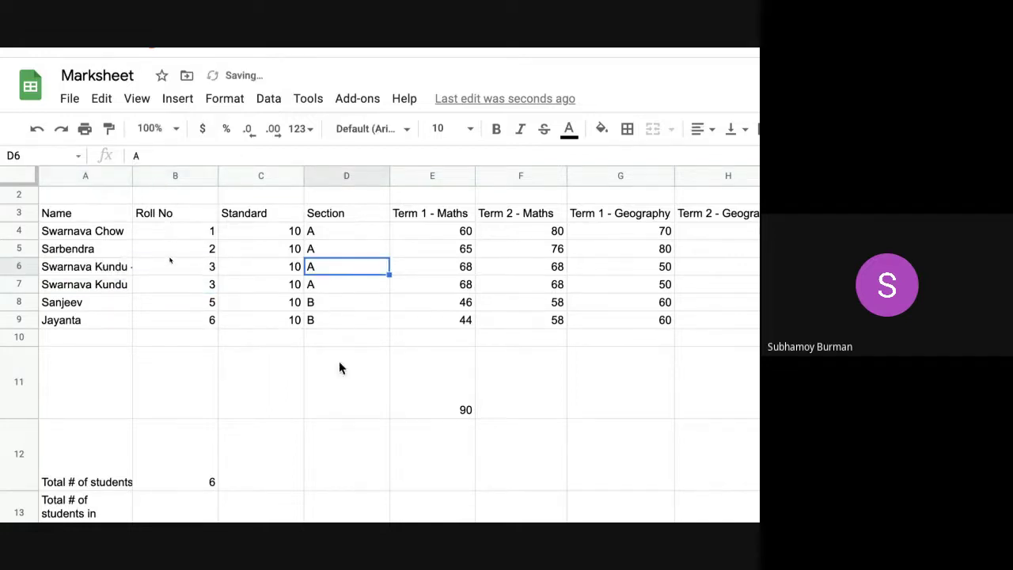
left_click(341, 288)
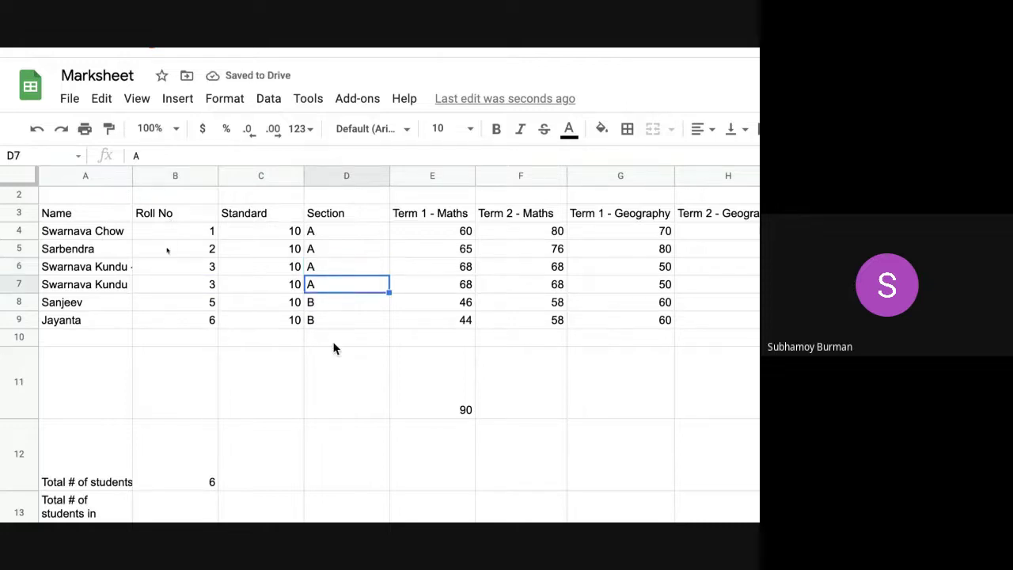
scroll(334, 348, "down", 1)
left_click(339, 470)
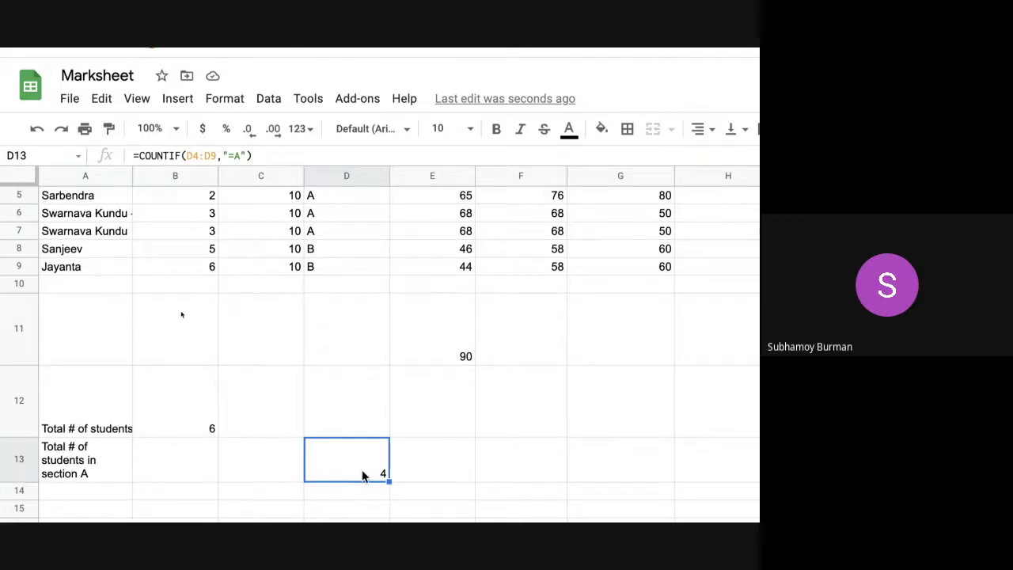
scroll(363, 473, "up", 1)
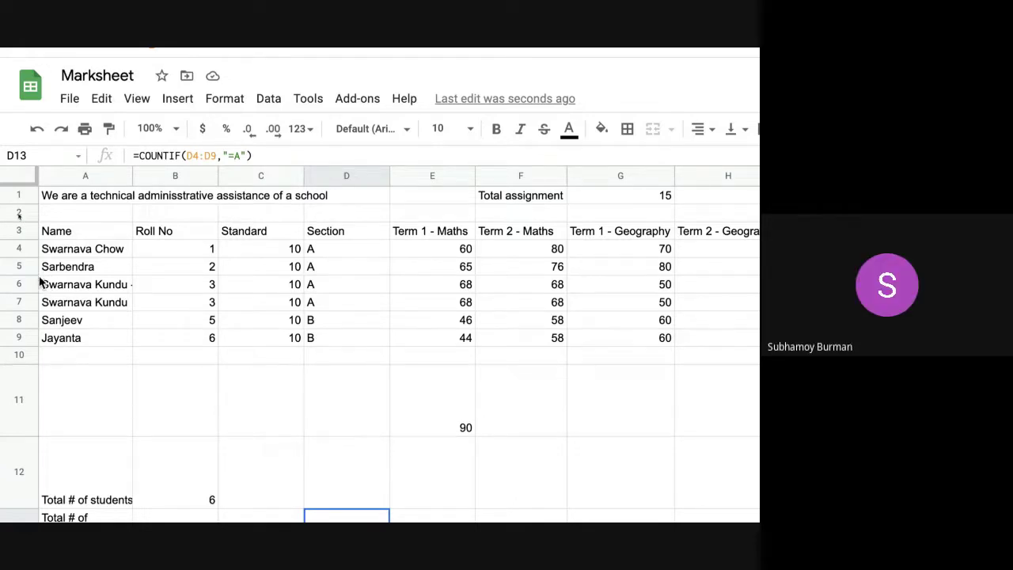
- Copy Sarbendra's row 5 (roll 2, section A, marks 65, 76, 80) over row 6
left_click(7, 266)
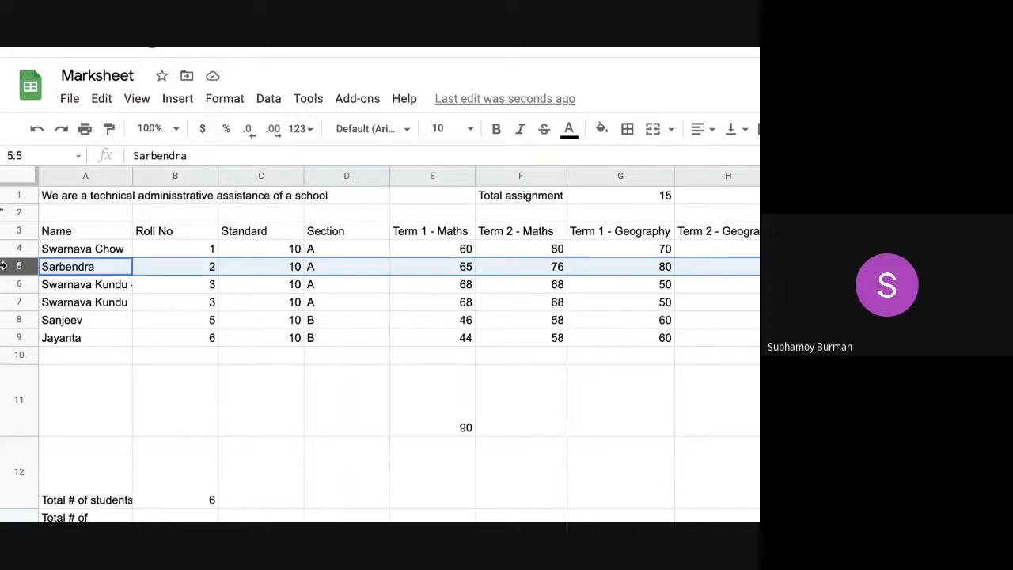
key("ctrl+c")
left_click(5, 283)
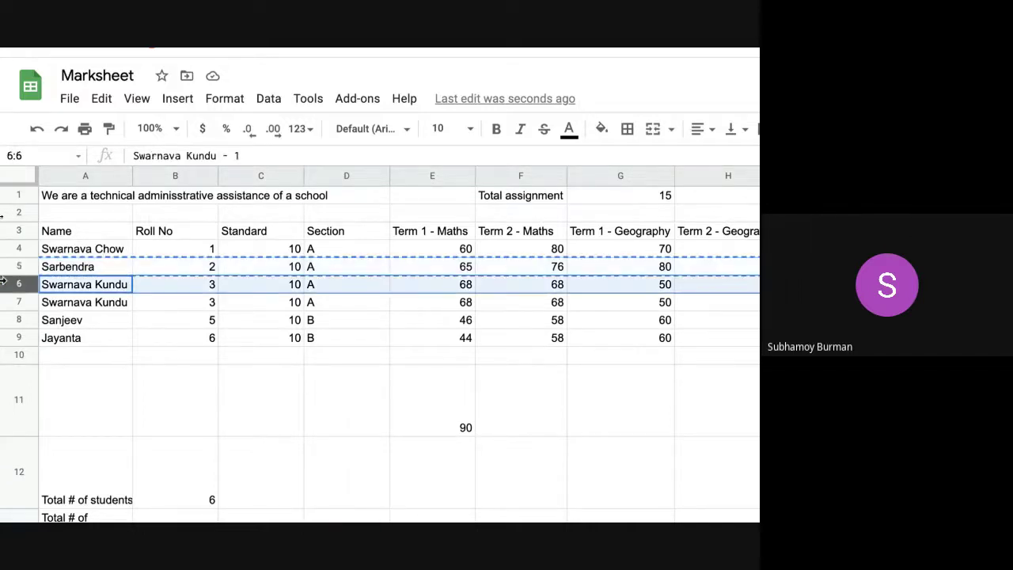
key("ctrl+v")
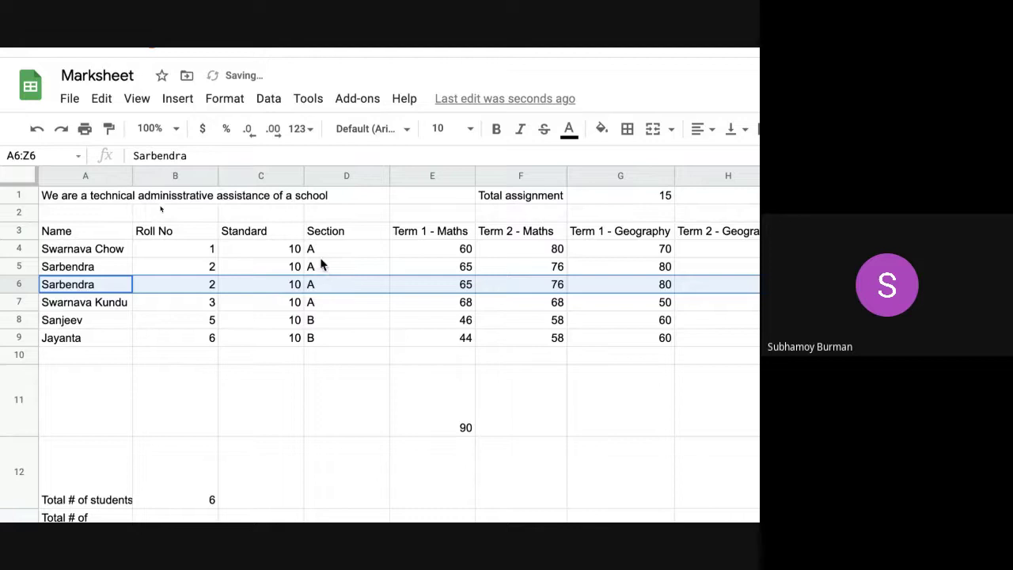
left_click(326, 308)
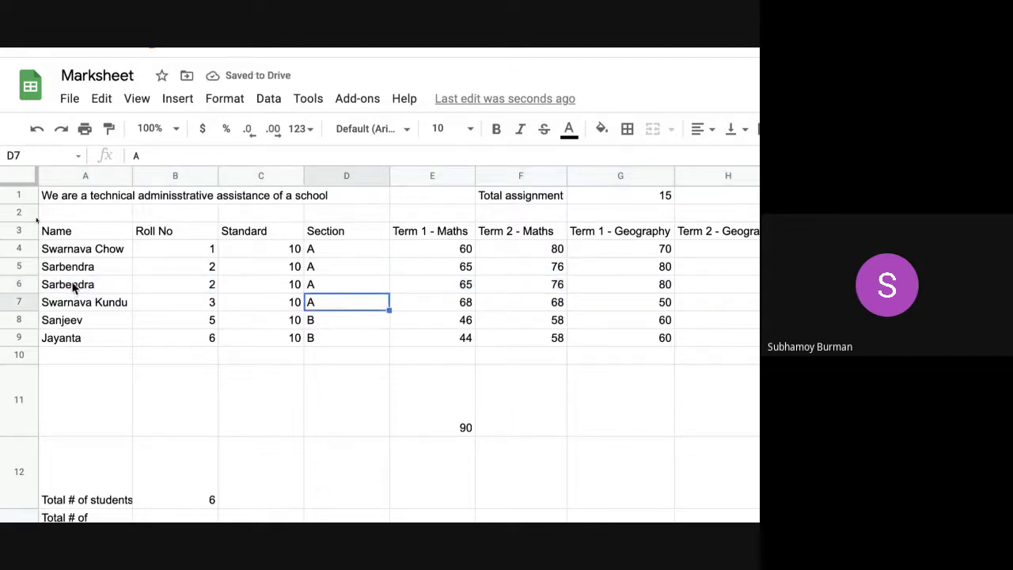
left_click(5, 266)
key("ctrl+c")
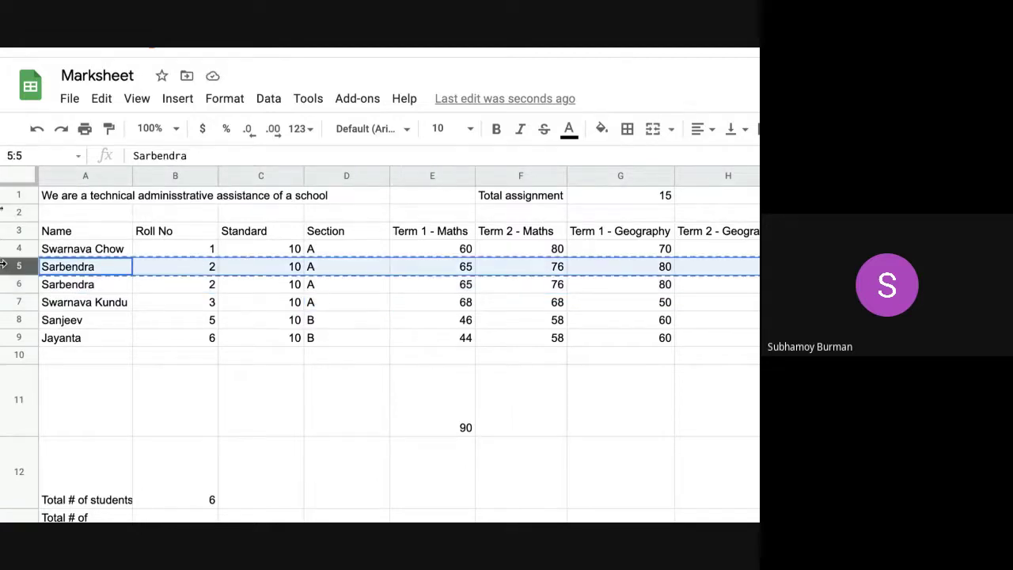
left_click(5, 284)
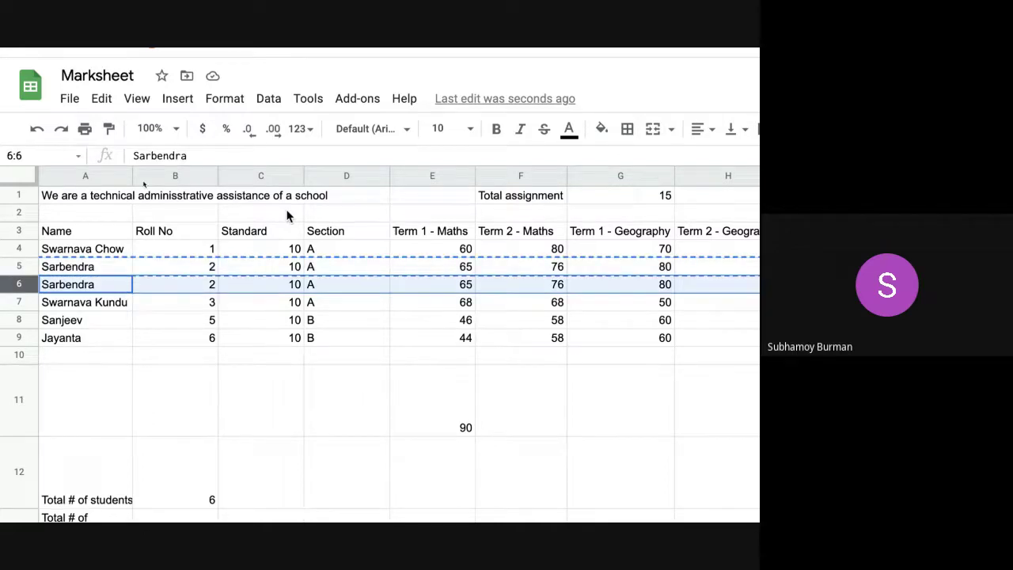
- Insert an empty row below row 6
left_click(80, 302)
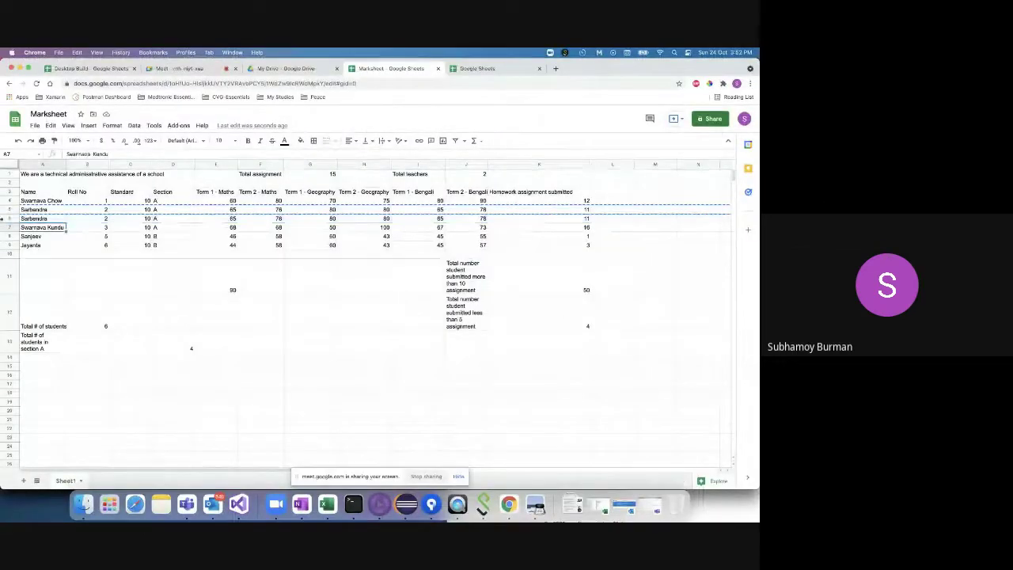
left_click(4, 218)
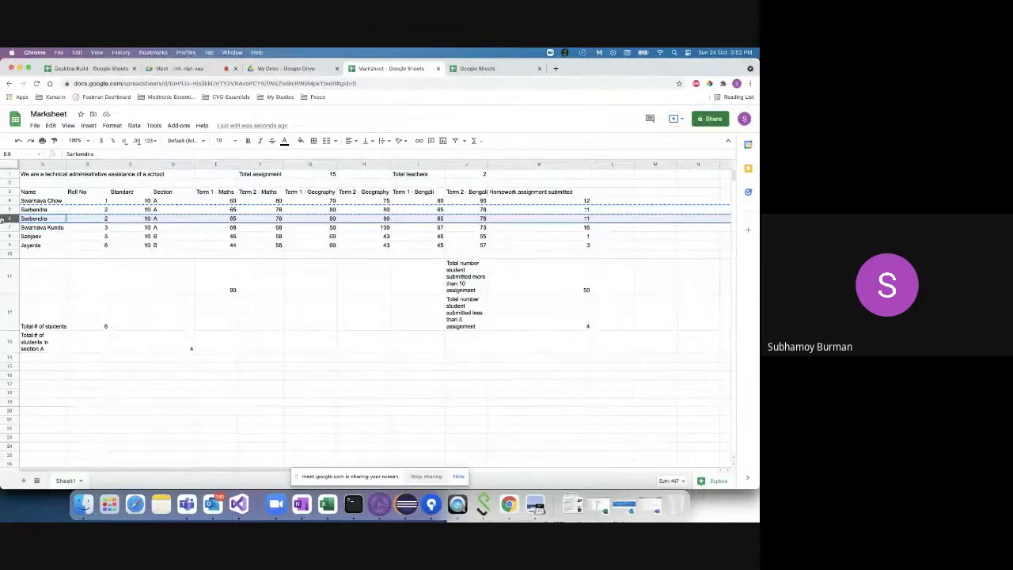
right_click(36, 219)
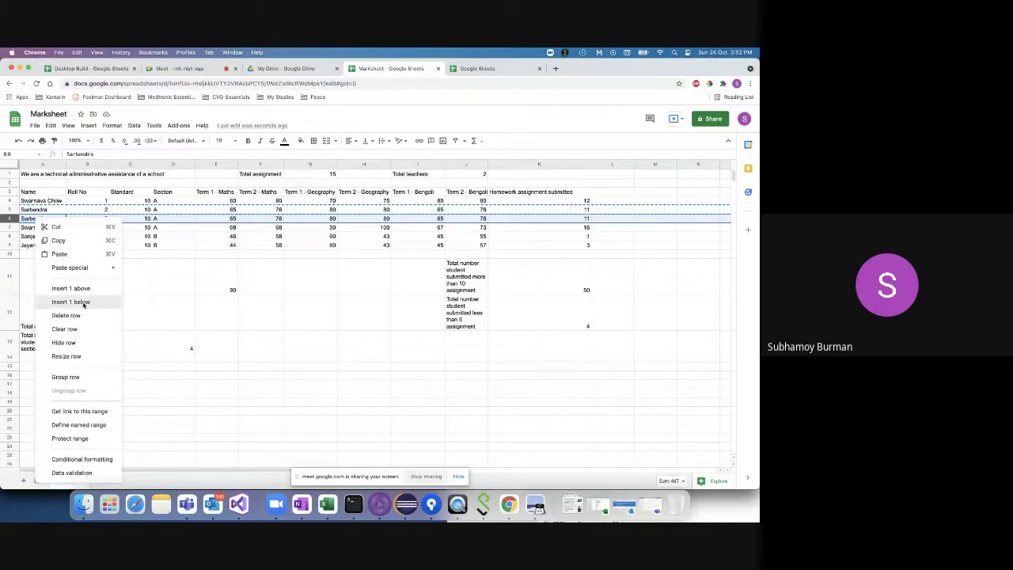
left_click(71, 301)
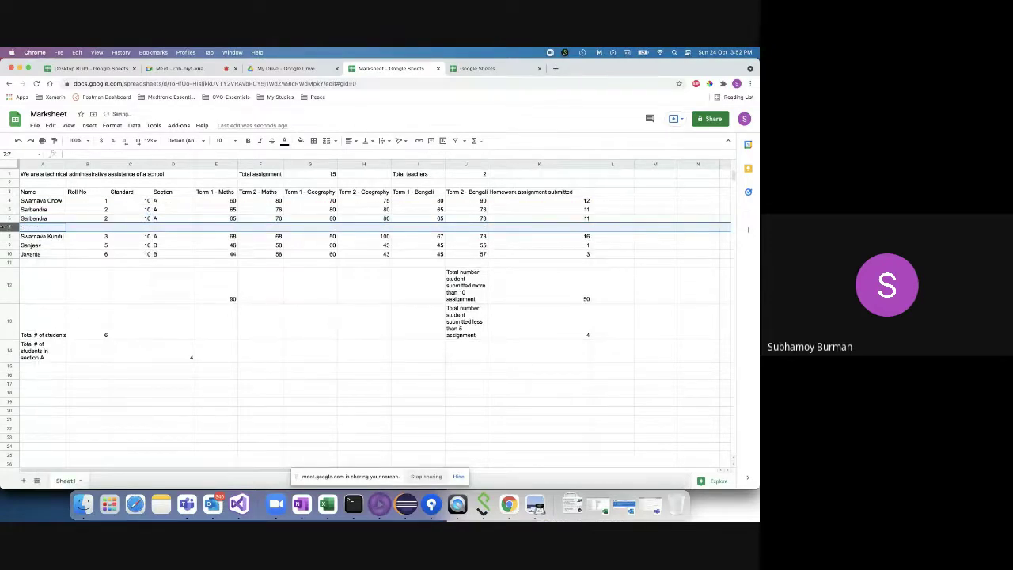
key("Up")
left_click(2, 235)
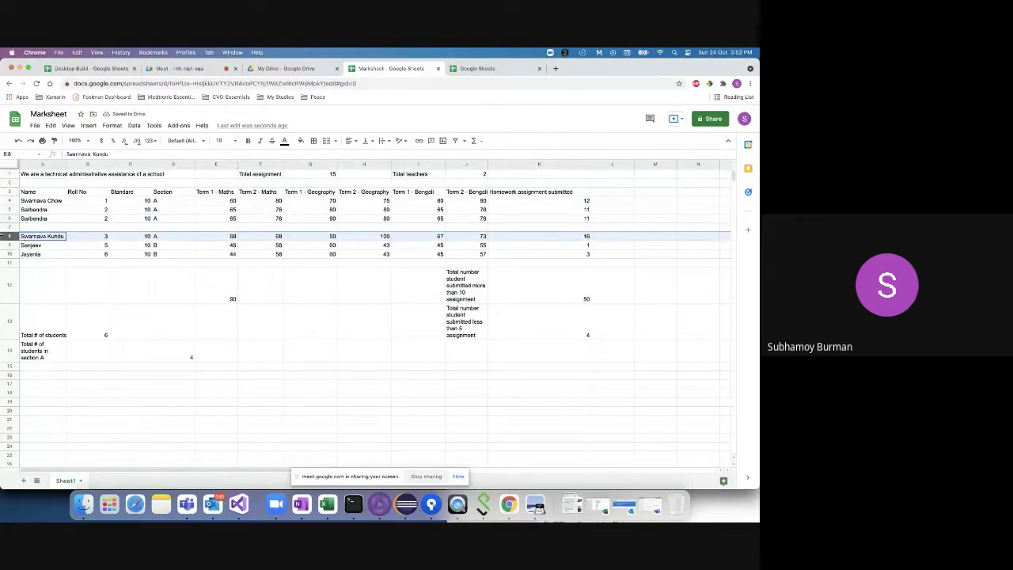
key("ctrl+c")
left_click(2, 227)
key("ctrl+v")
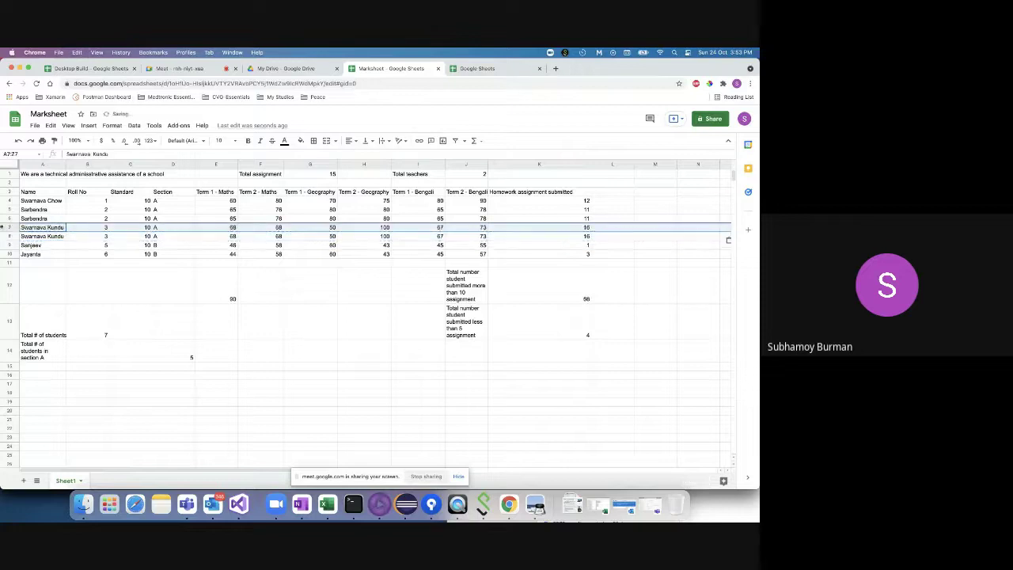
left_click(180, 358)
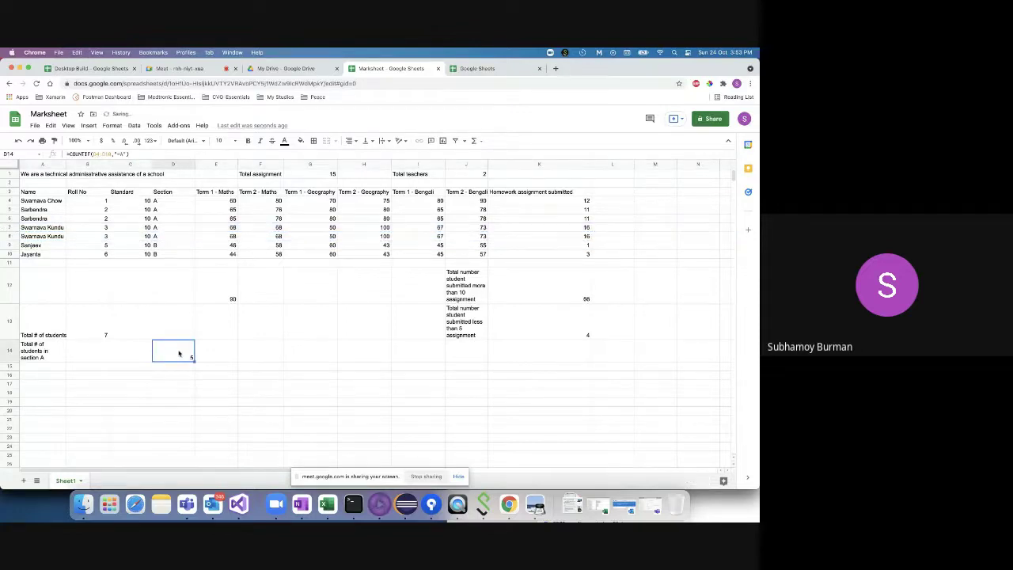
left_click(166, 202)
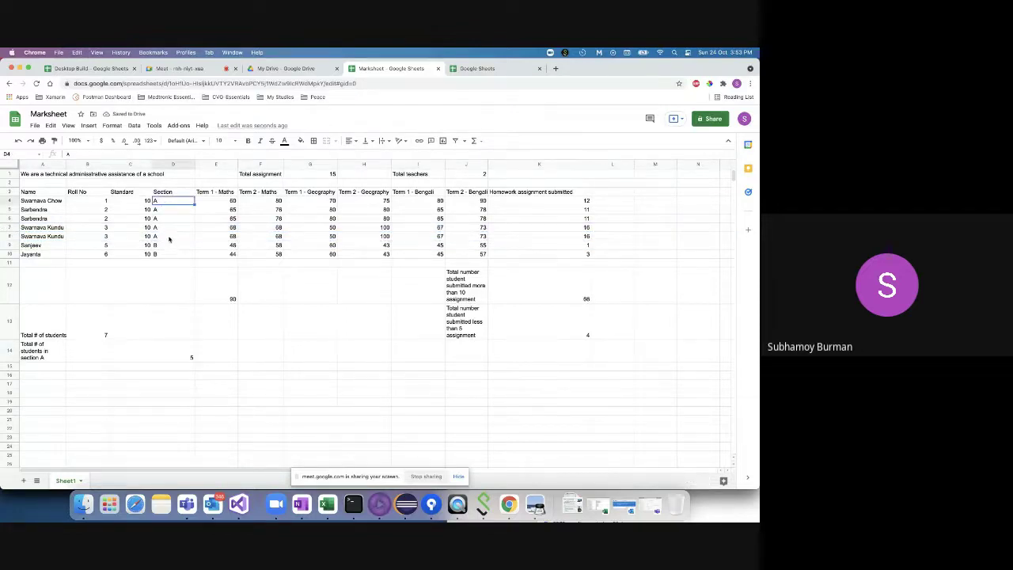
left_click(168, 243, "shift")
left_click(587, 301)
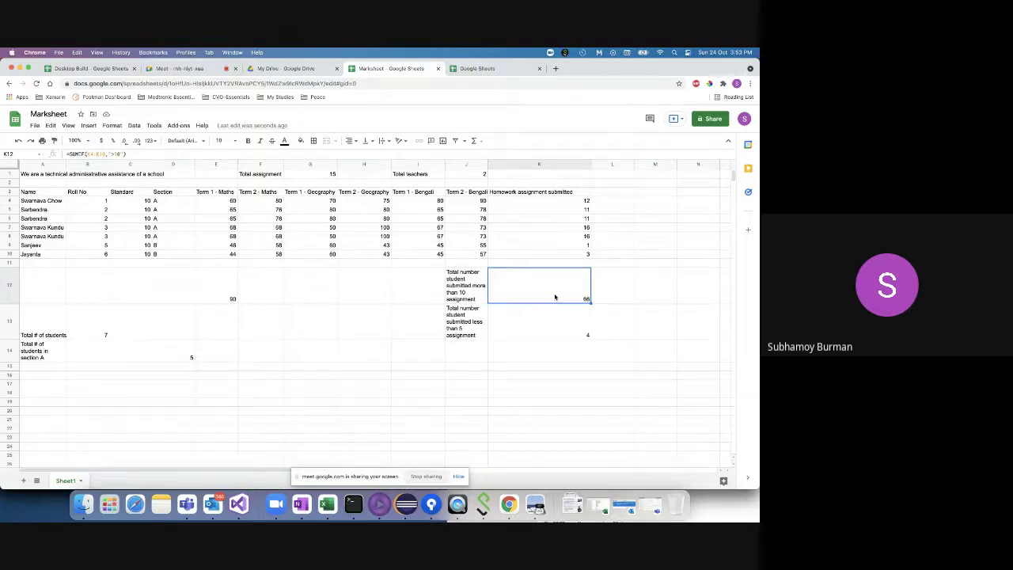
scroll(554, 296, "up", 5)
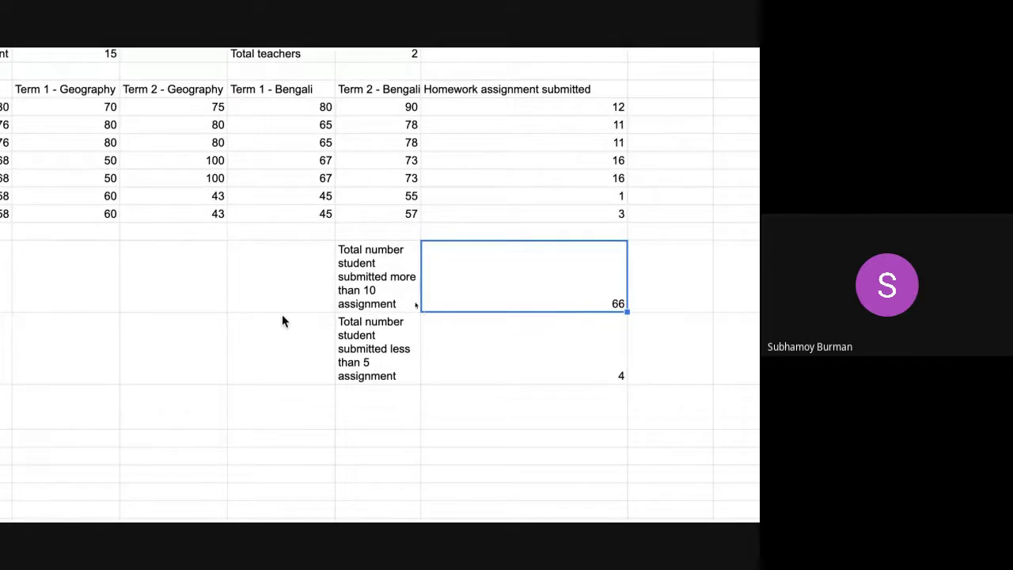
scroll(258, 307, "down", 5)
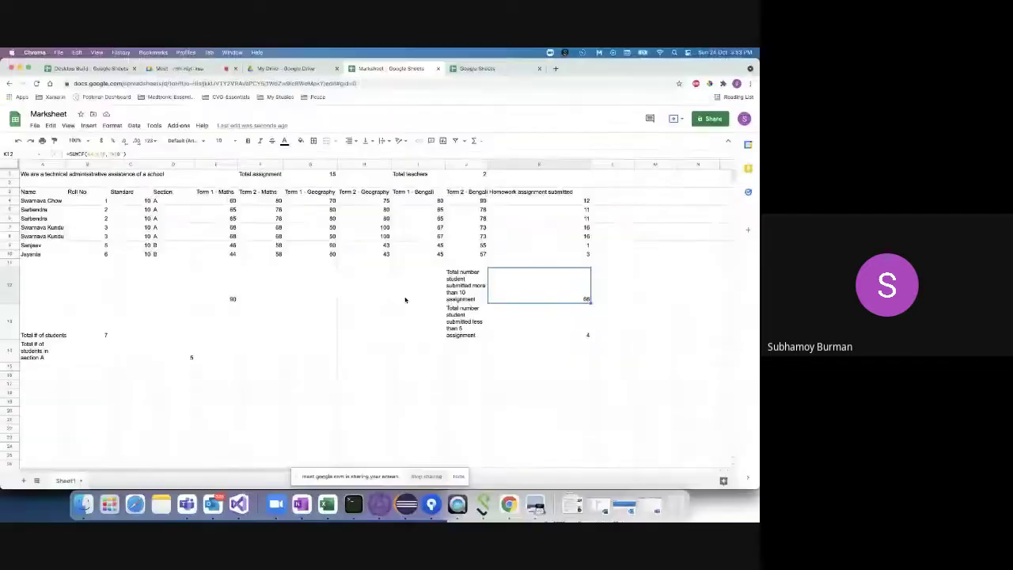
left_click(178, 289)
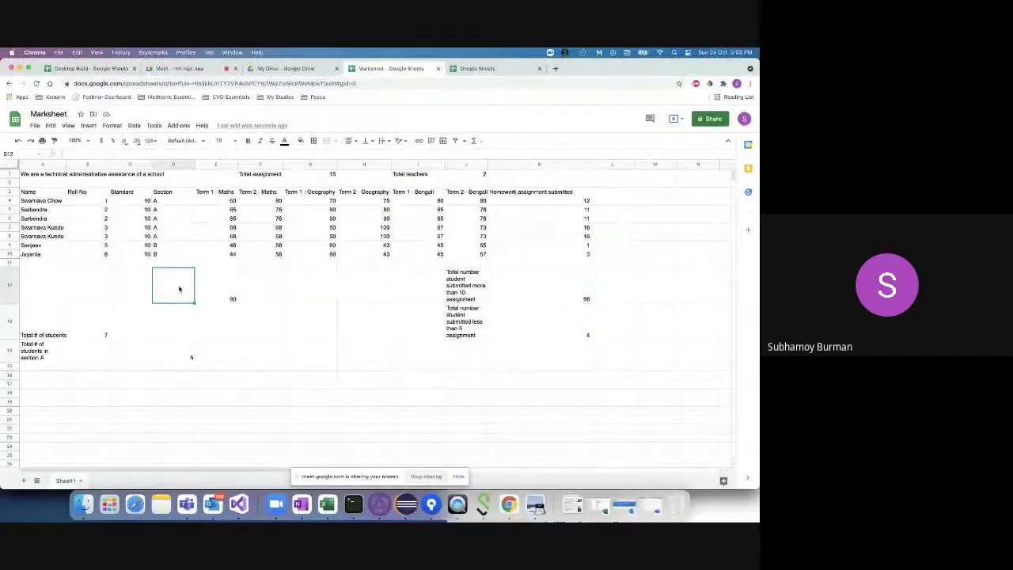
scroll(179, 289, "up", 5)
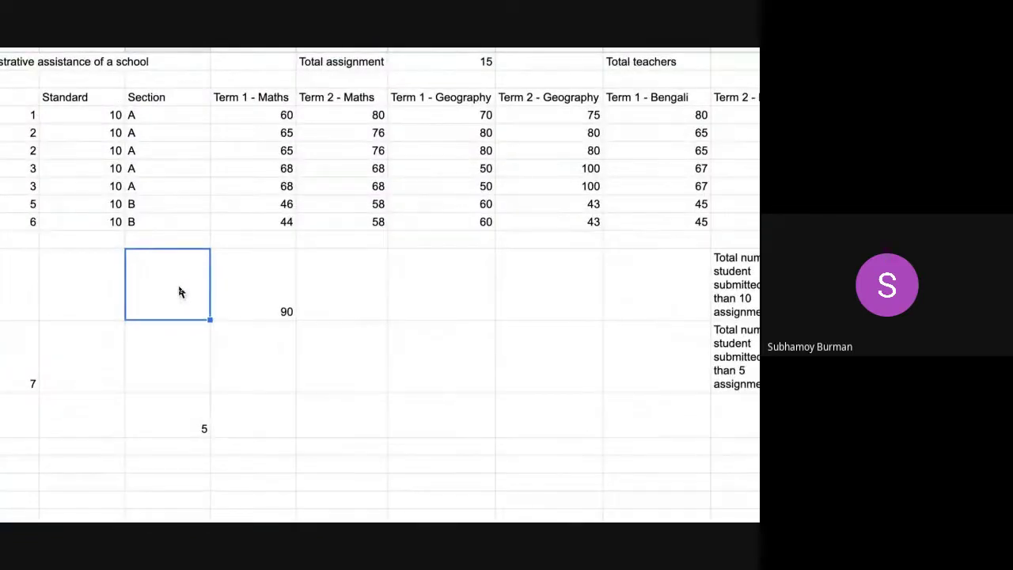
left_click(167, 419)
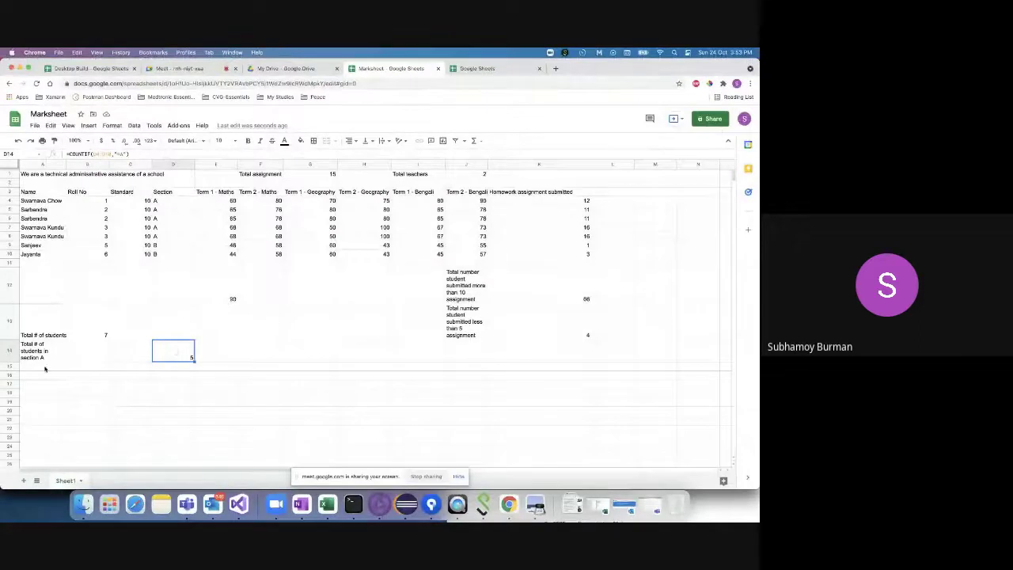
- Copy the section A count label from A14 into A15
left_click(45, 368)
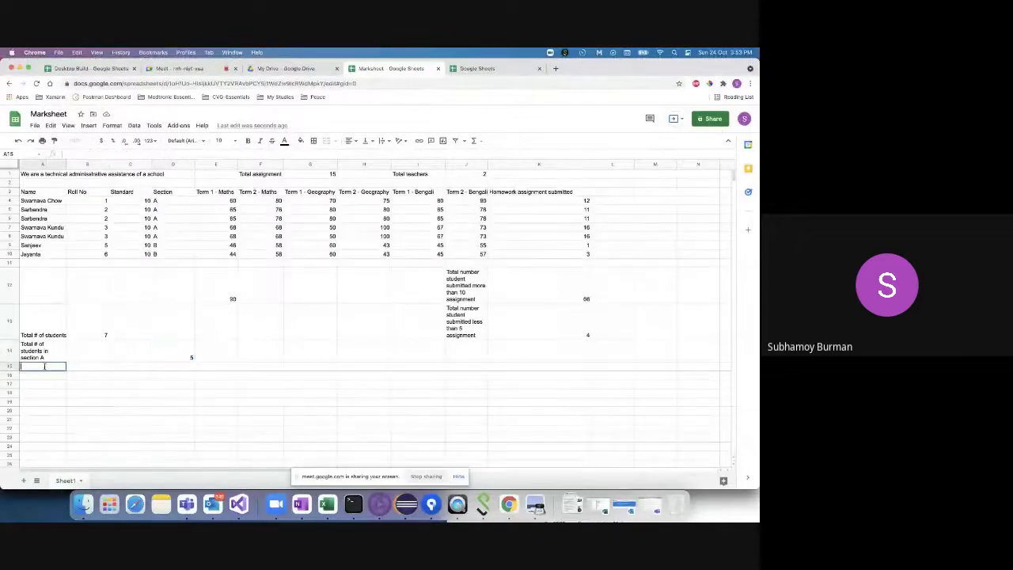
left_click(47, 345)
key("ctrl+c")
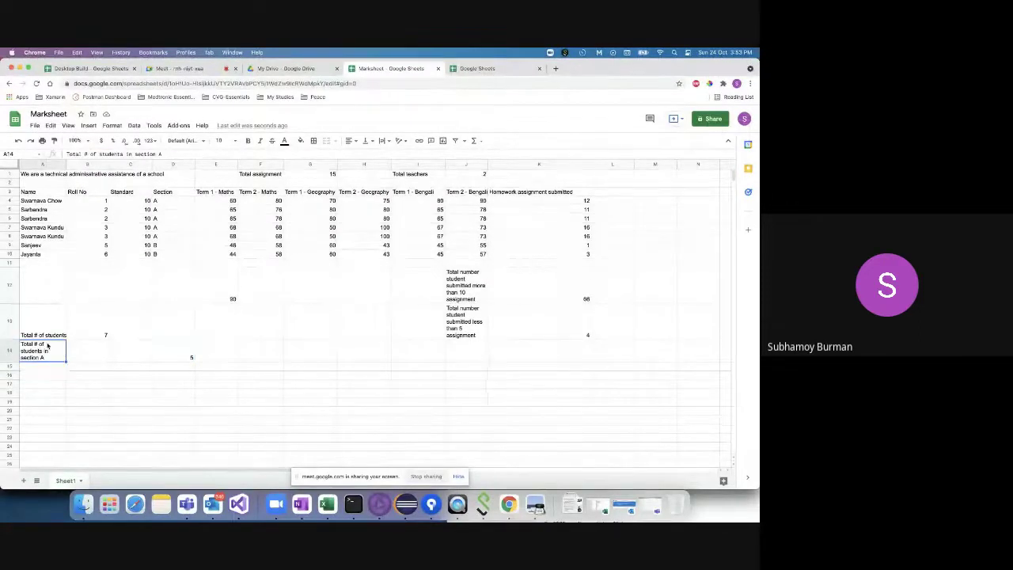
left_click(38, 370)
key("ctrl+v")
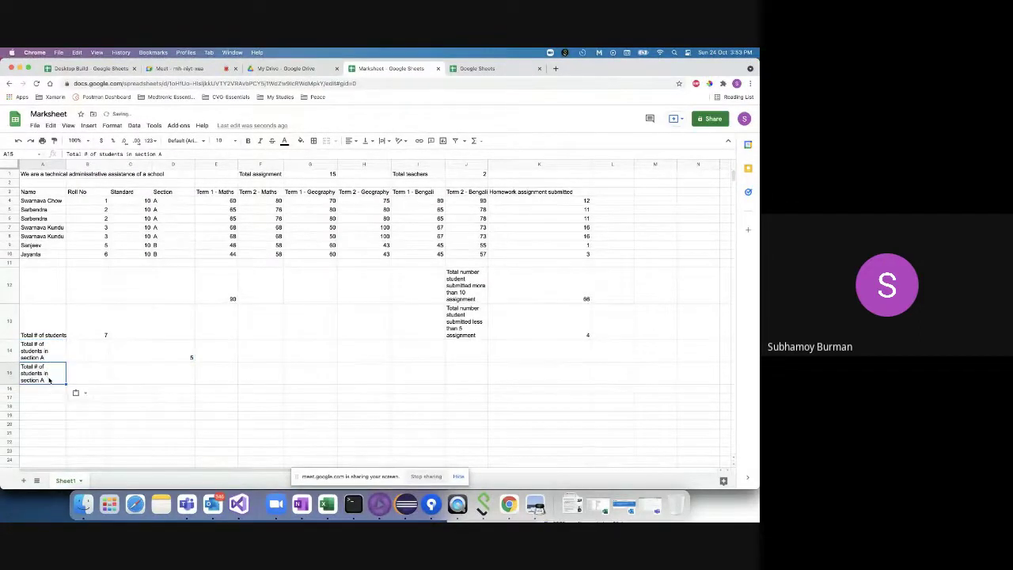
- Change A15 to 'Total # of students in section B' and begin =Coun in D15
double_click(50, 382)
key("BackSpace")
type("B")
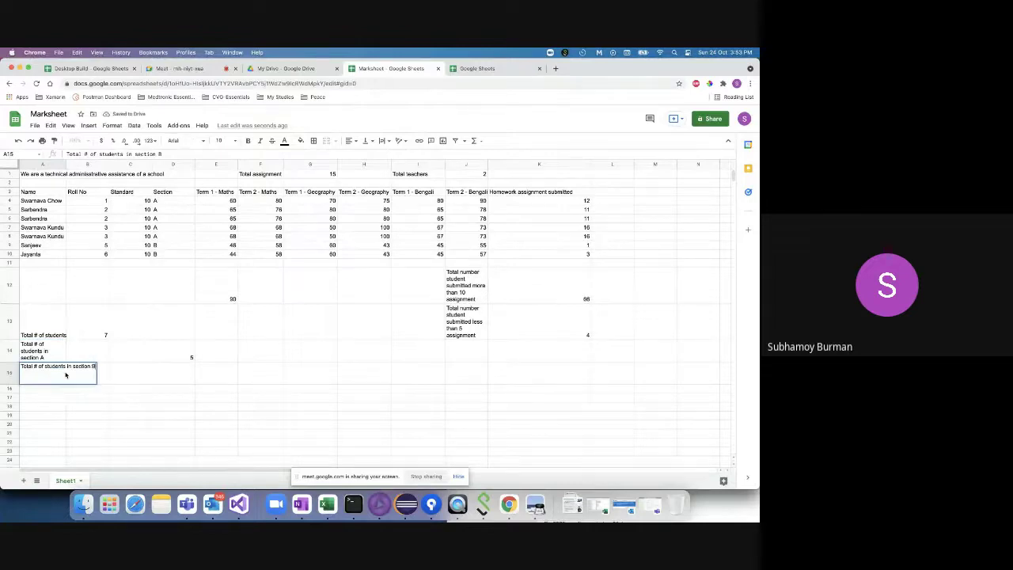
left_click(129, 383)
double_click(177, 377)
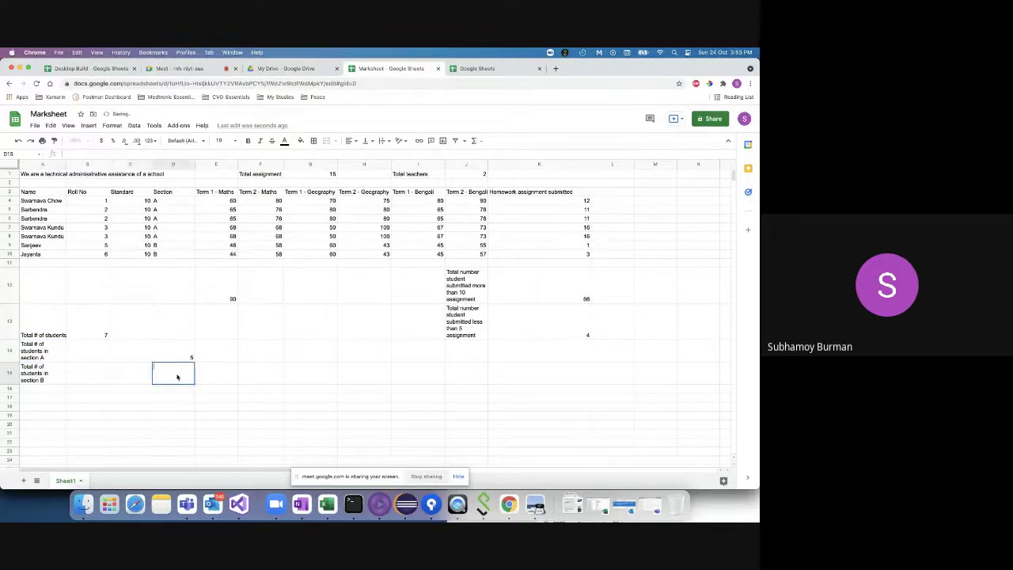
type("=")
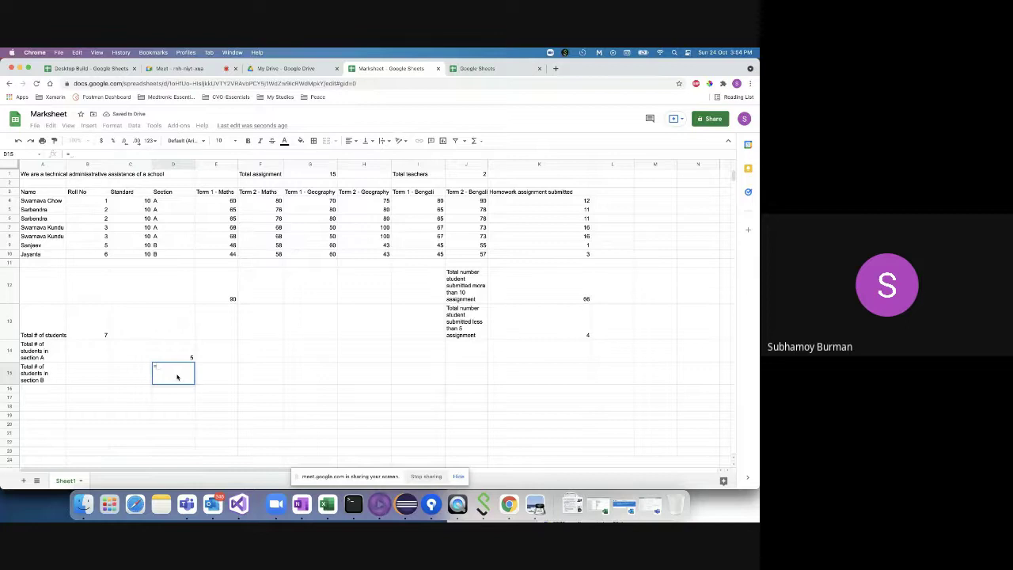
type("Coun")
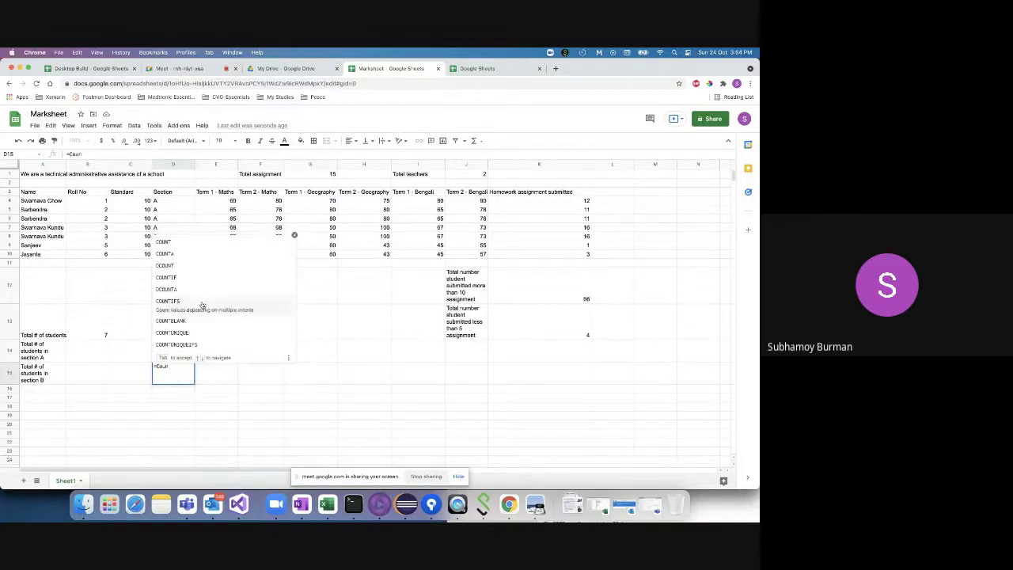
- Enter =COUNTIF(D4:D10,"=B") in D15 to count section B students
left_click(193, 277)
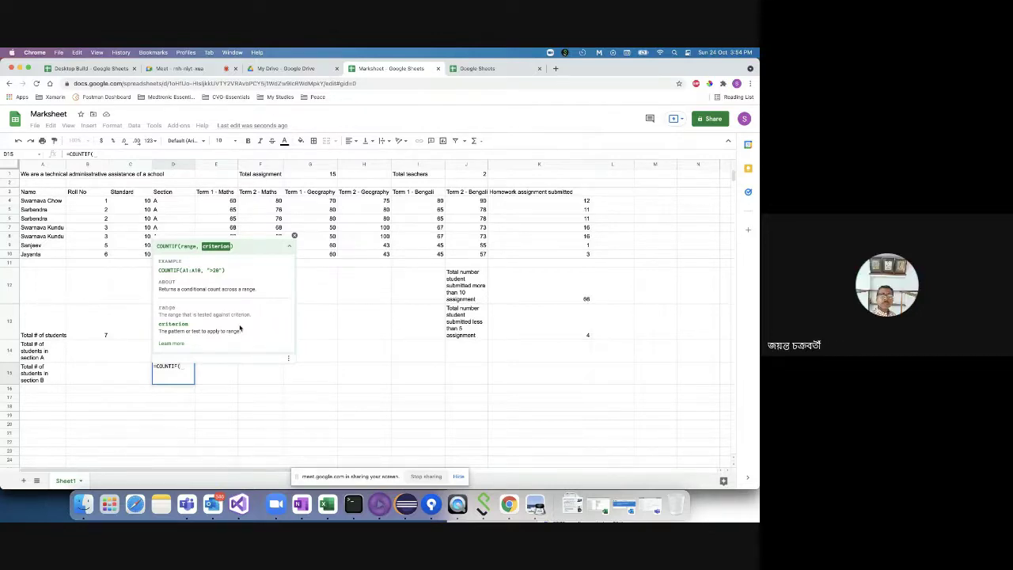
left_click_drag(170, 202, 174, 257)
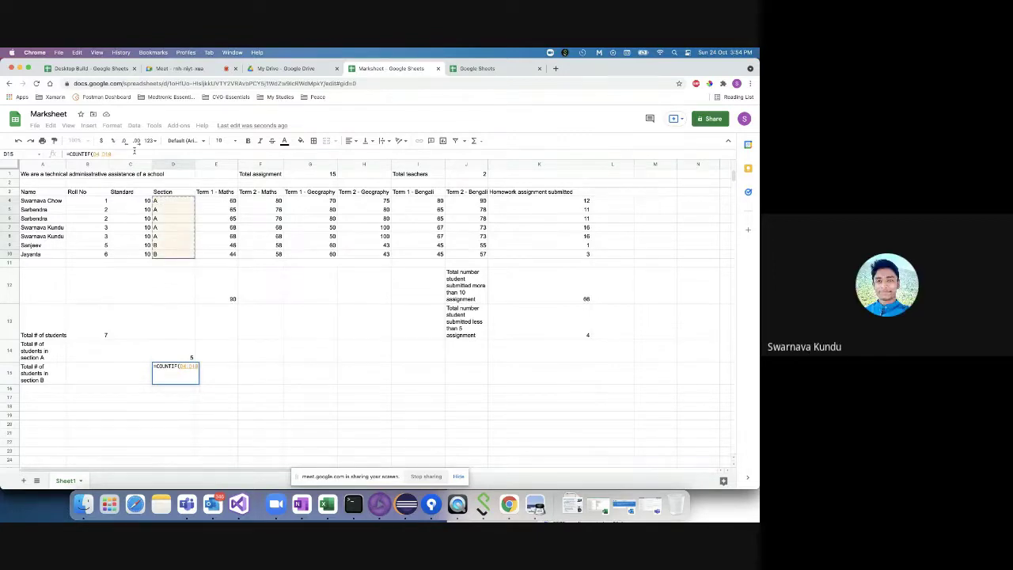
type(",")
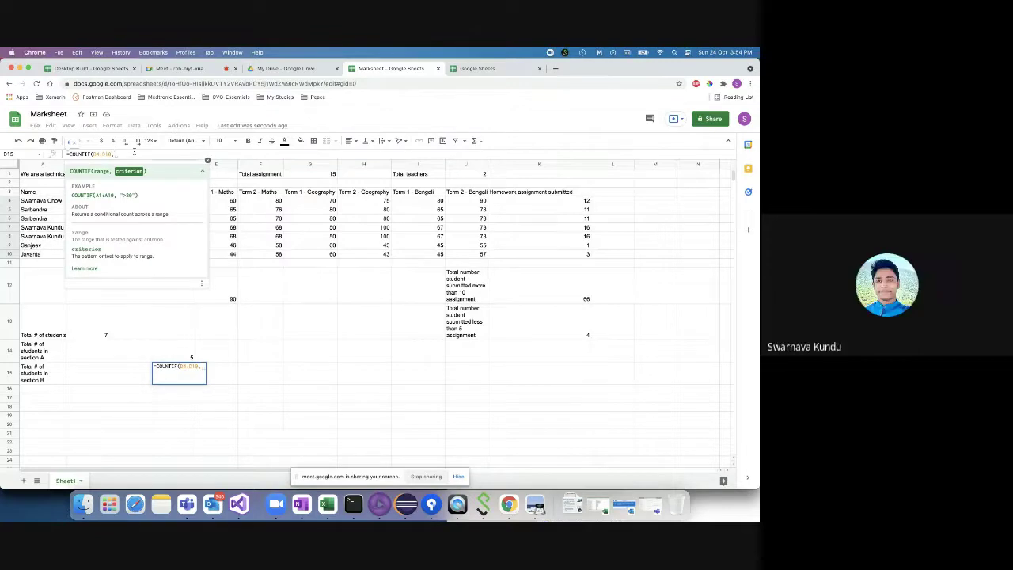
type("\"")
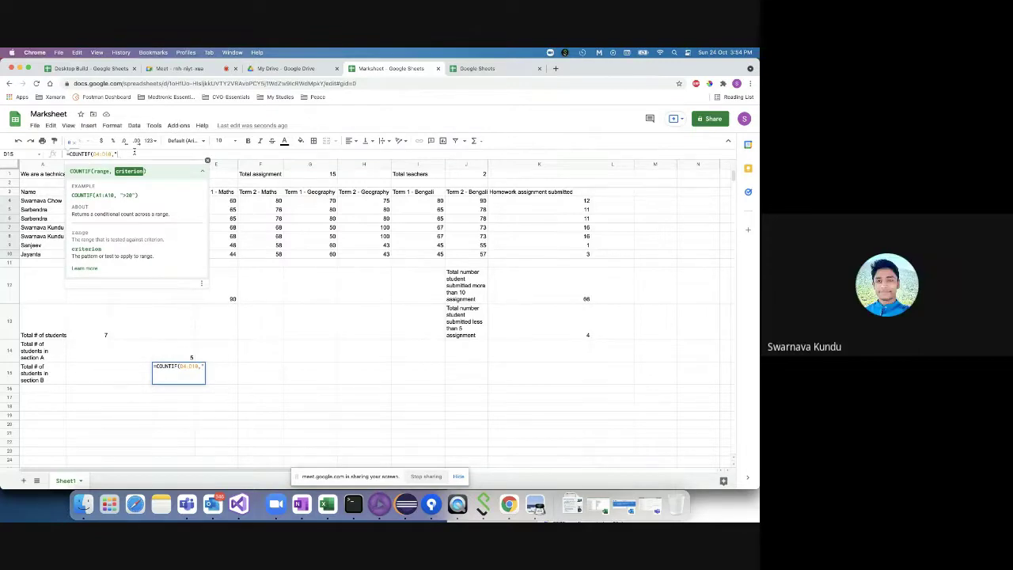
type("=B\")")
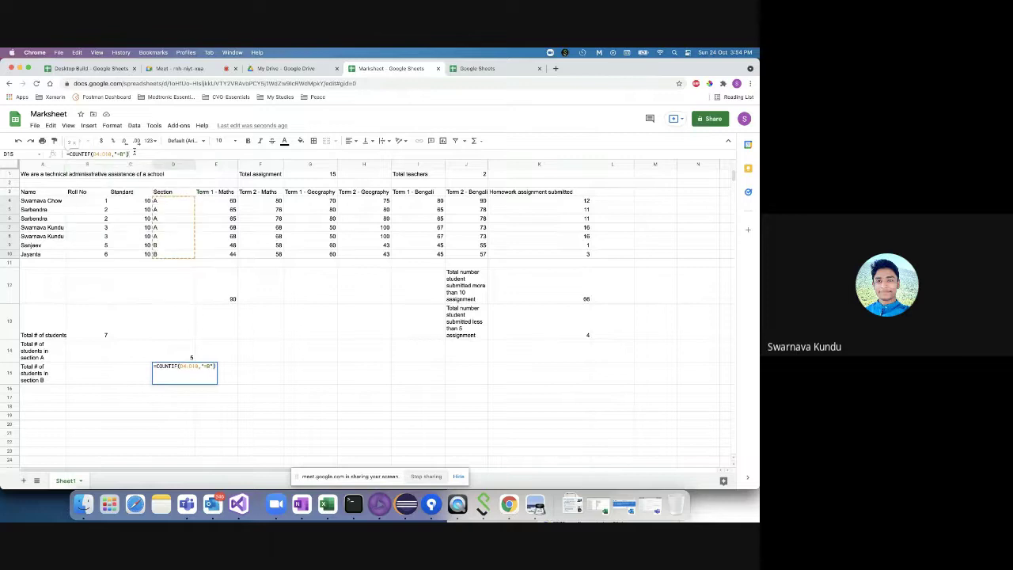
key("Return")
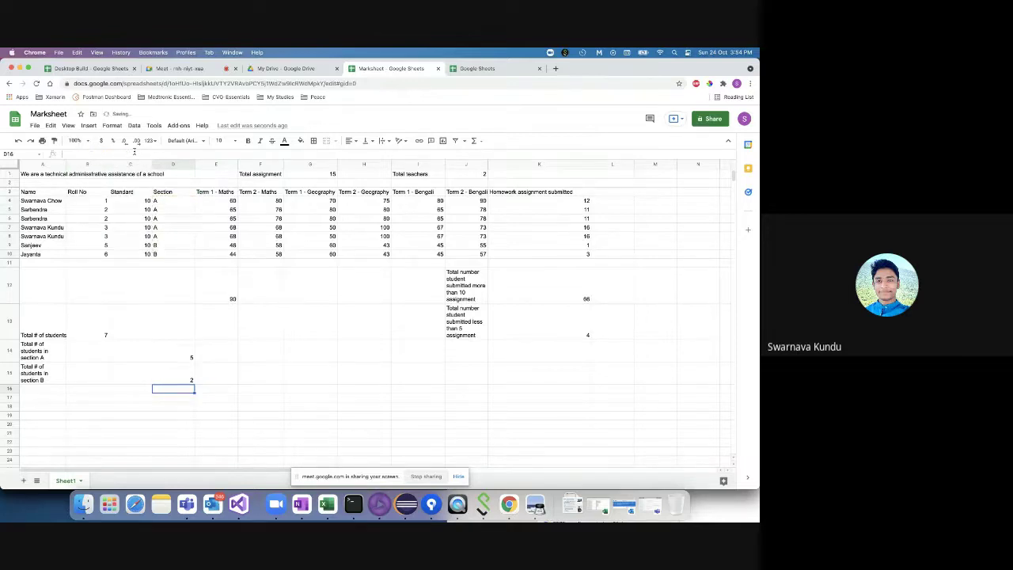
- Verify D15's result of 2 against the section B entries in the Section column
left_click(165, 371)
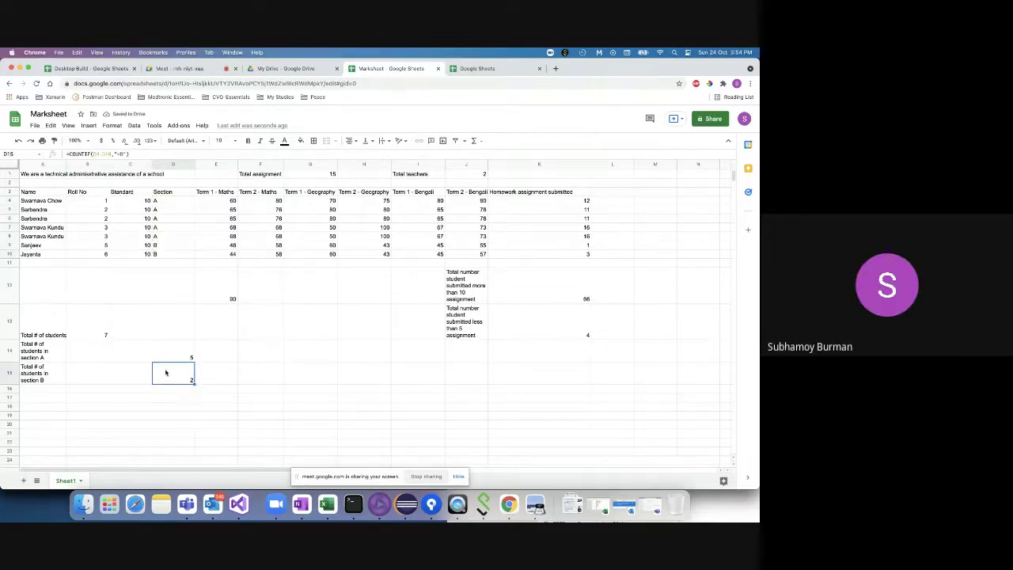
left_click(172, 247)
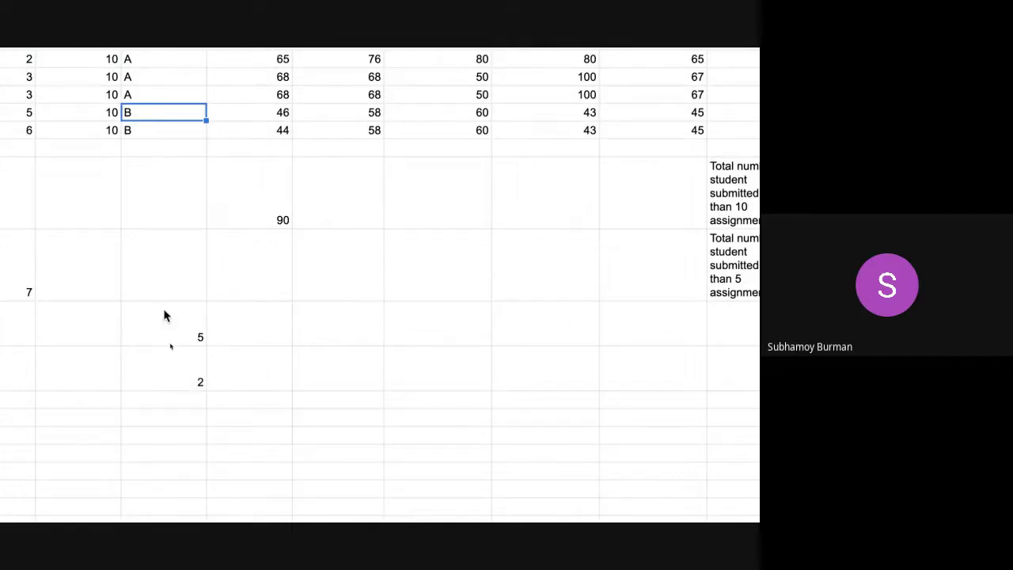
left_click(147, 130)
left_click(147, 112, "shift")
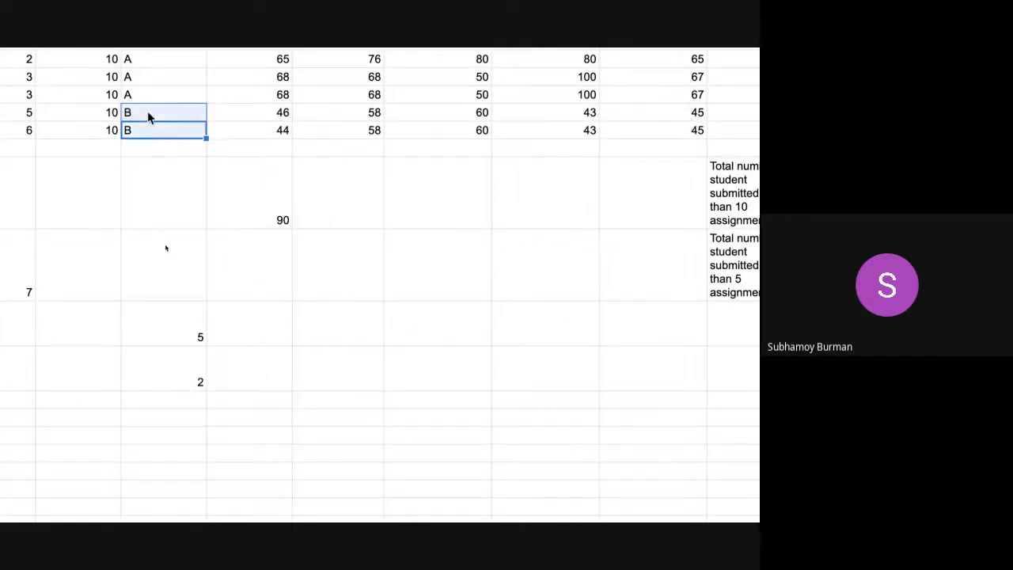
left_click(184, 380)
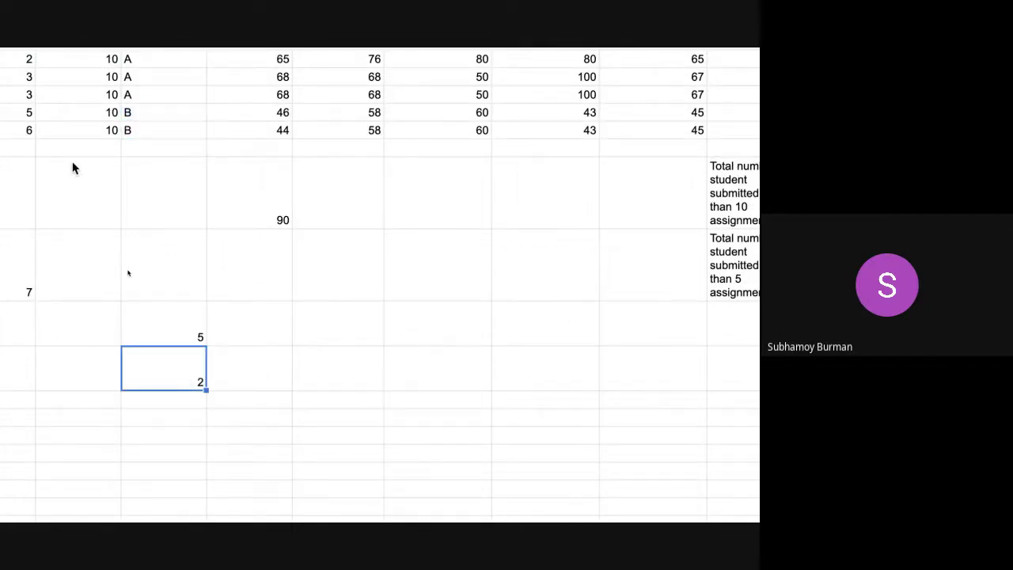
left_click(164, 277)
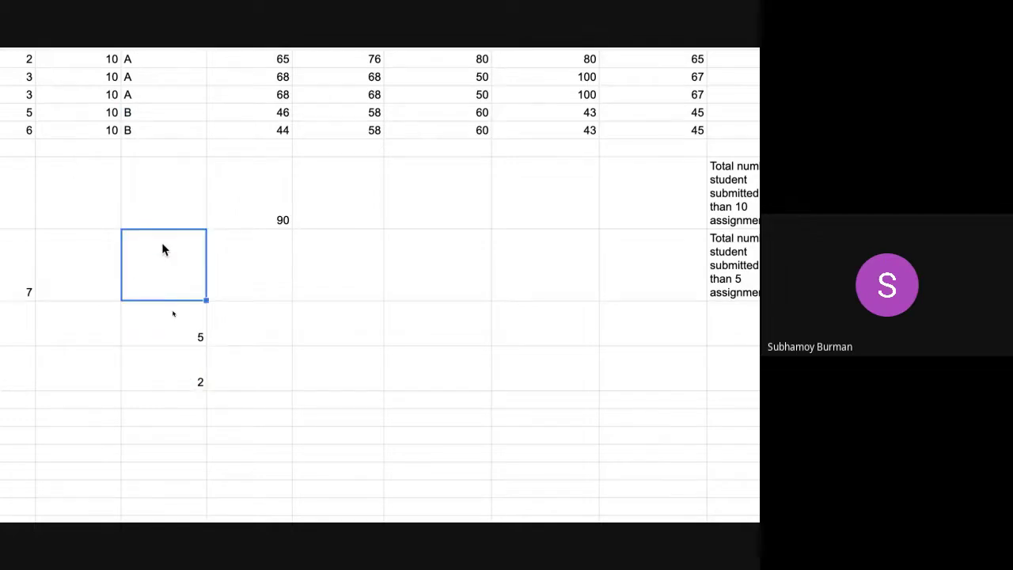
left_click(155, 150)
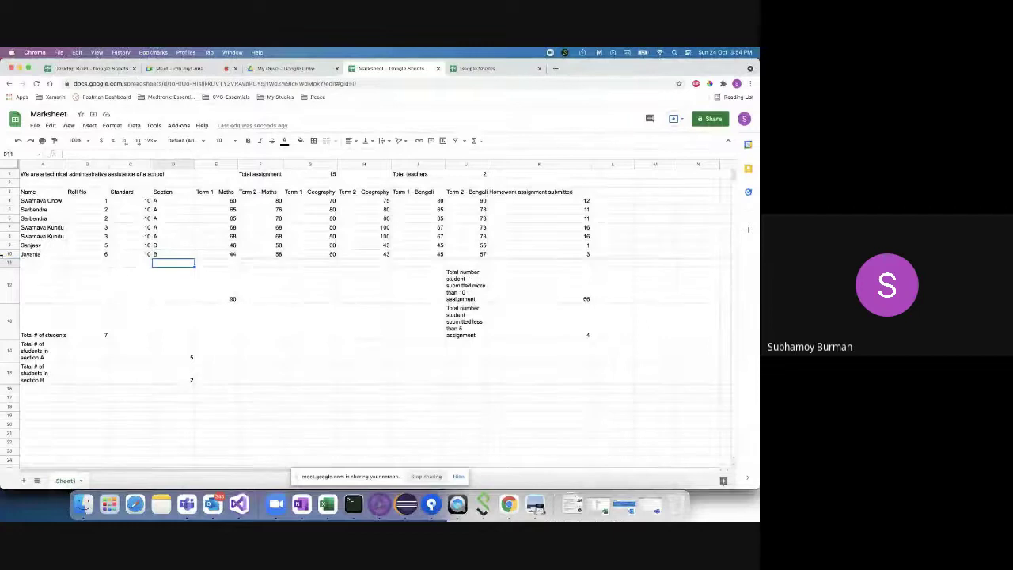
- Copy the last student's row 10 into row 11
left_click(8, 254)
key("ctrl+c")
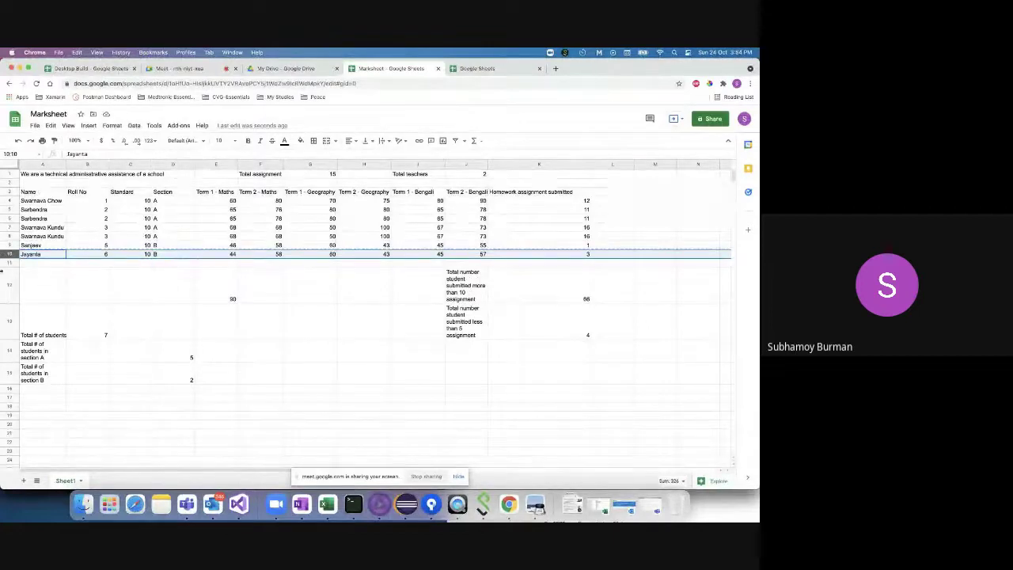
left_click(6, 263)
key("ctrl+v")
- Add the suffixes 'I' and '2' to the student names in A10 and A11
double_click(55, 254)
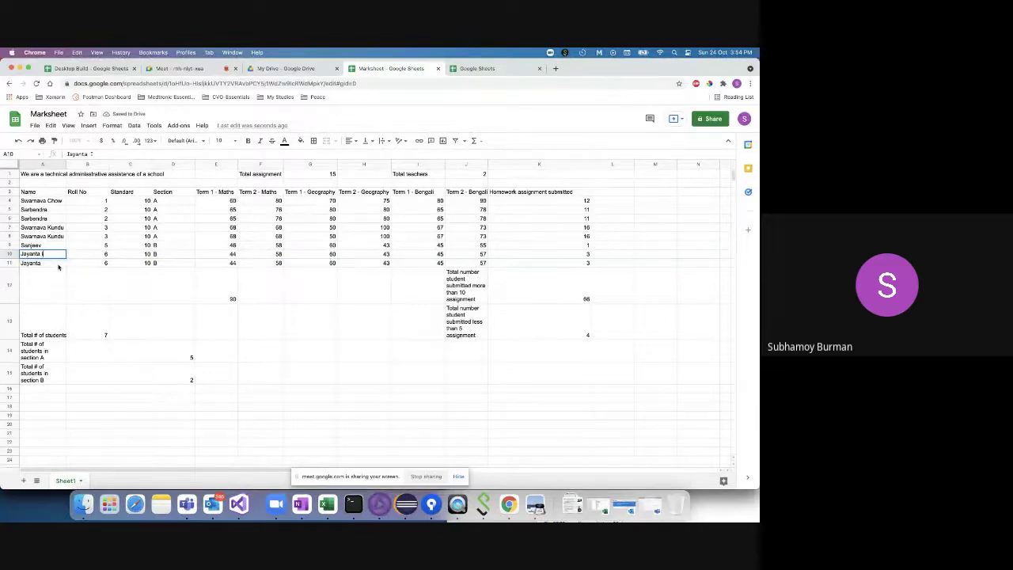
double_click(57, 264)
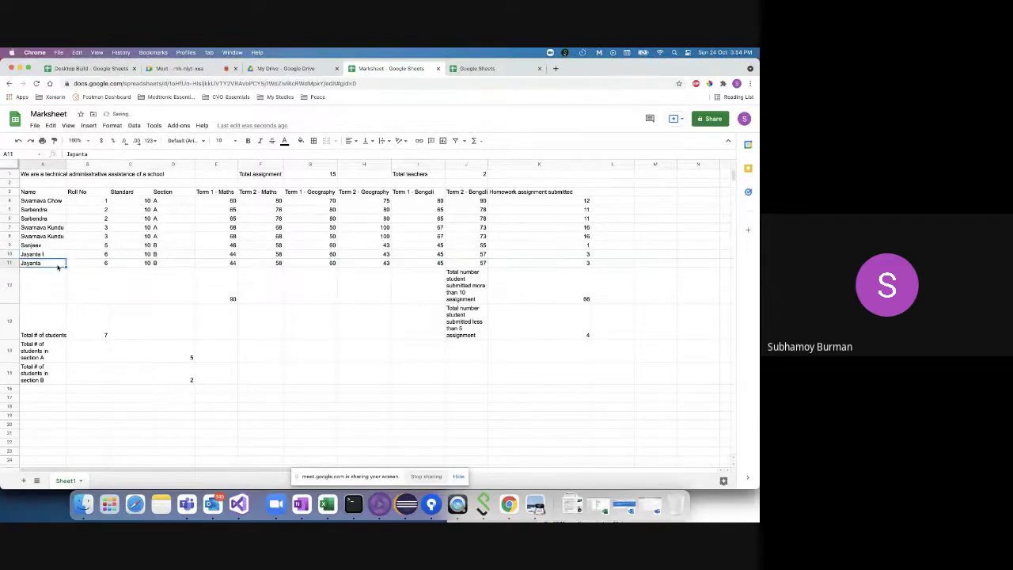
left_click(147, 272)
left_click(182, 377)
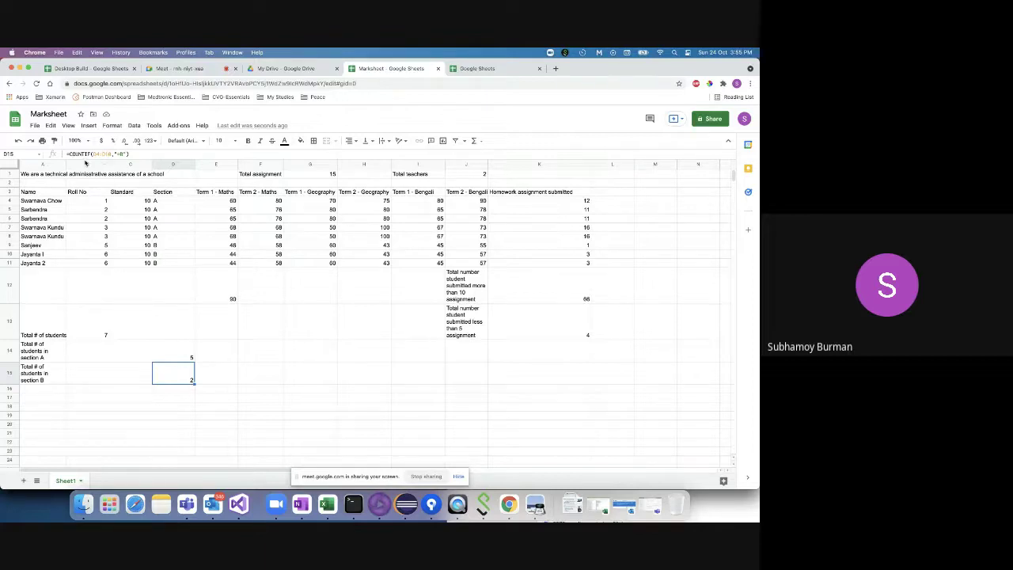
- Change D15's COUNTIF range from D4:D10 to D4:D11 so it returns 3
key("ctrl+super+f")
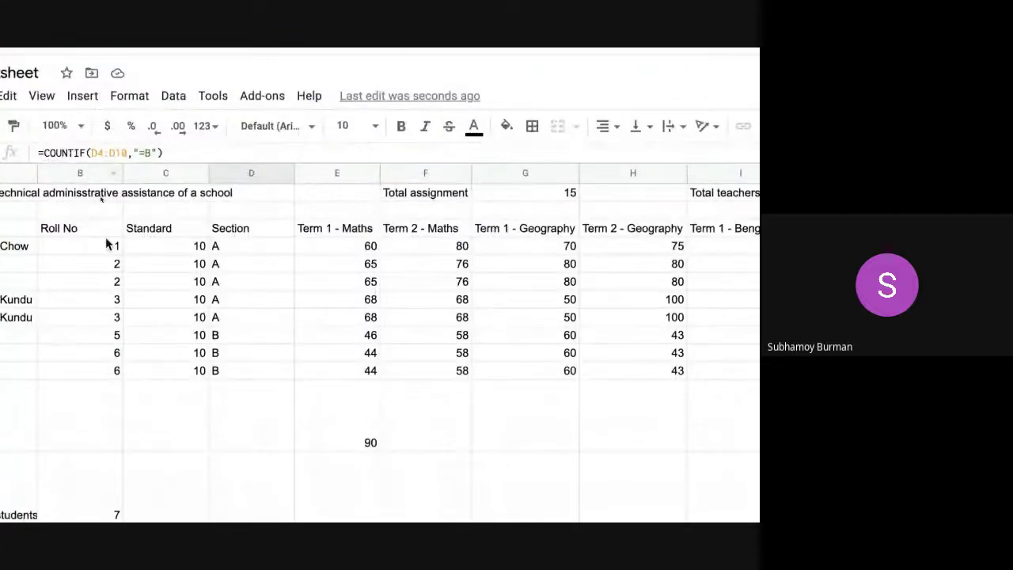
scroll(160, 315, "down", 1)
scroll(160, 315, "down", 5)
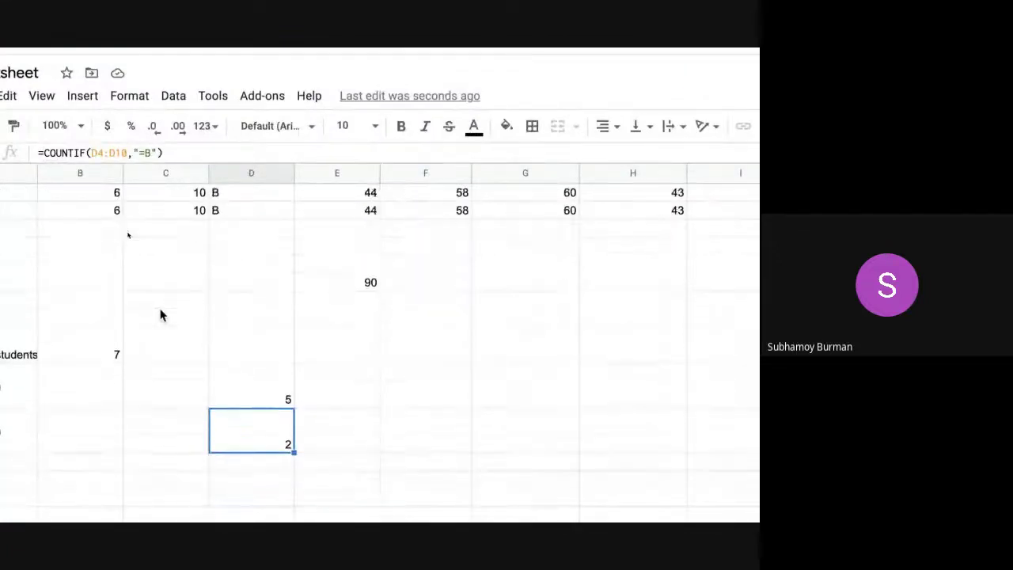
scroll(147, 287, "up", 6)
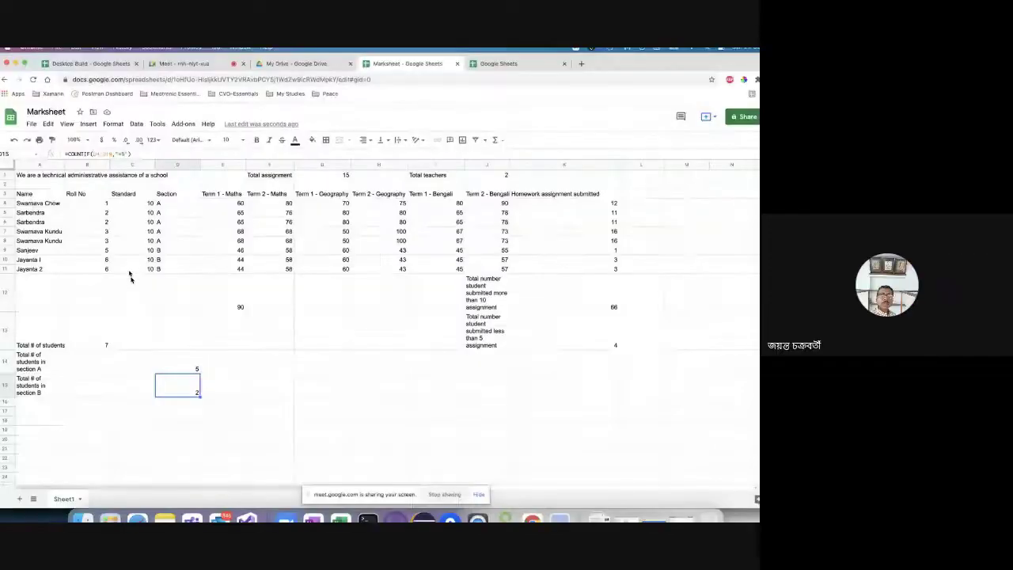
left_click(4, 262)
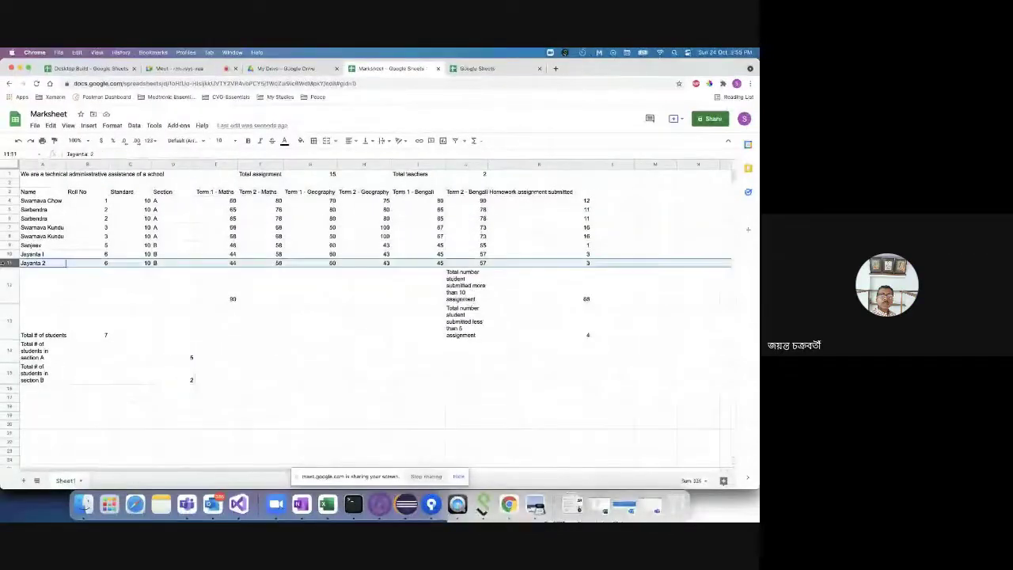
left_click(184, 373)
left_click(115, 154)
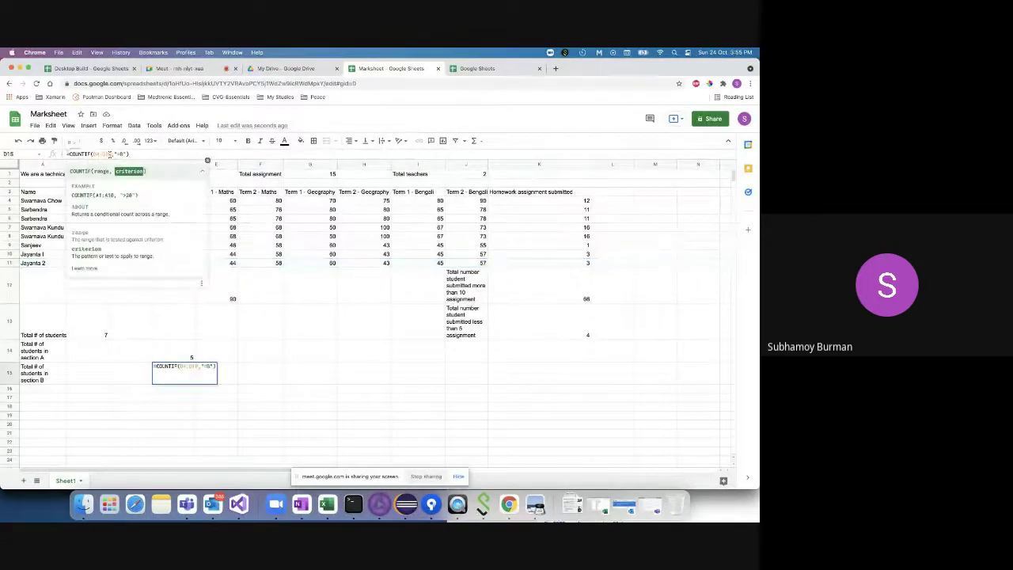
left_click(110, 154)
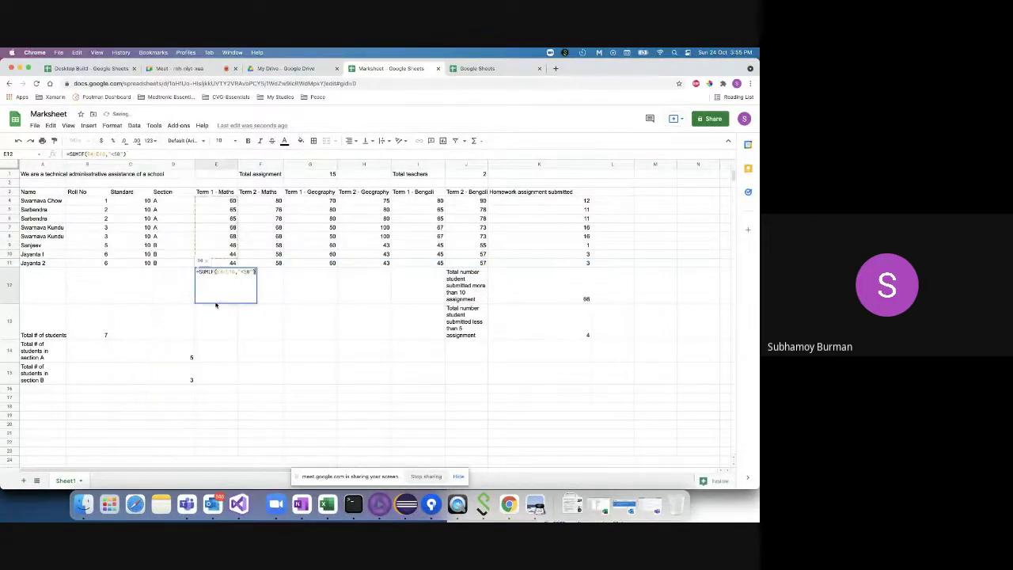
left_click(175, 376)
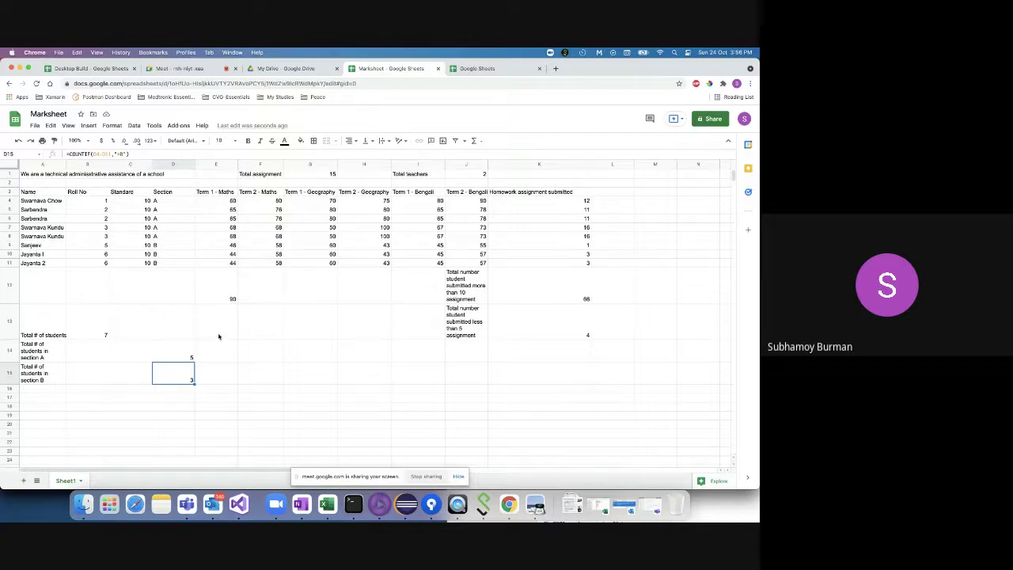
- Enter the label 'Average of term 1 maths' in A17
left_click(228, 294)
left_click(216, 324)
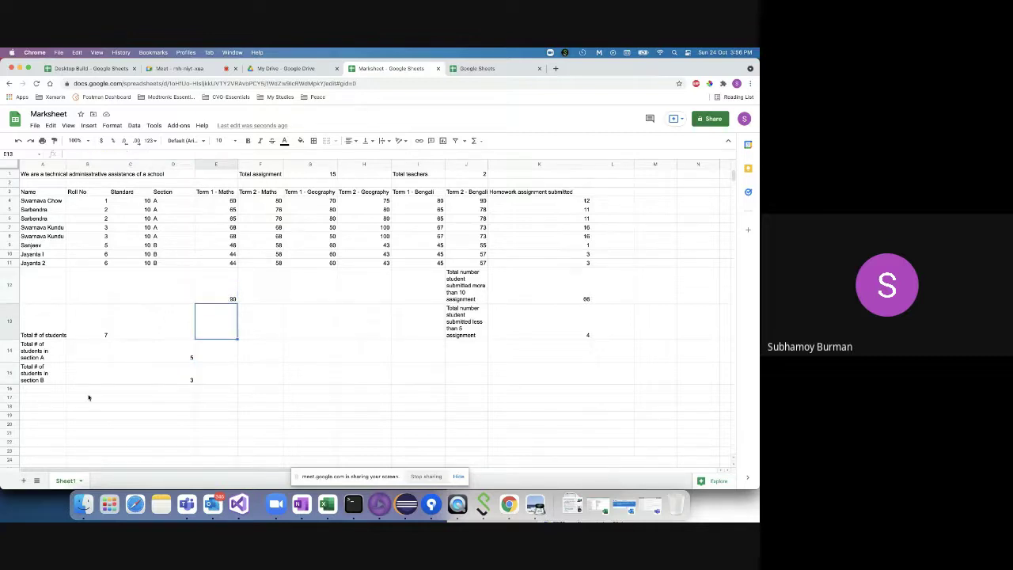
left_click(31, 398)
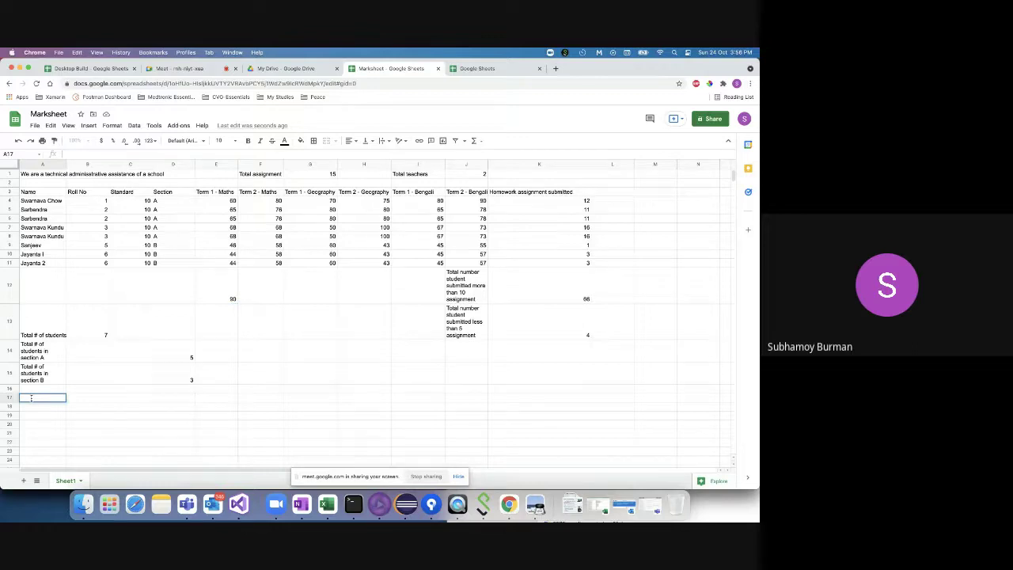
type("Average")
key("BackSpace")
key("BackSpace")
key("BackSpace")
key("BackSpace")
key("BackSpace")
type("Ag")
type("ver")
type("age of term")
type(" 1 maths")
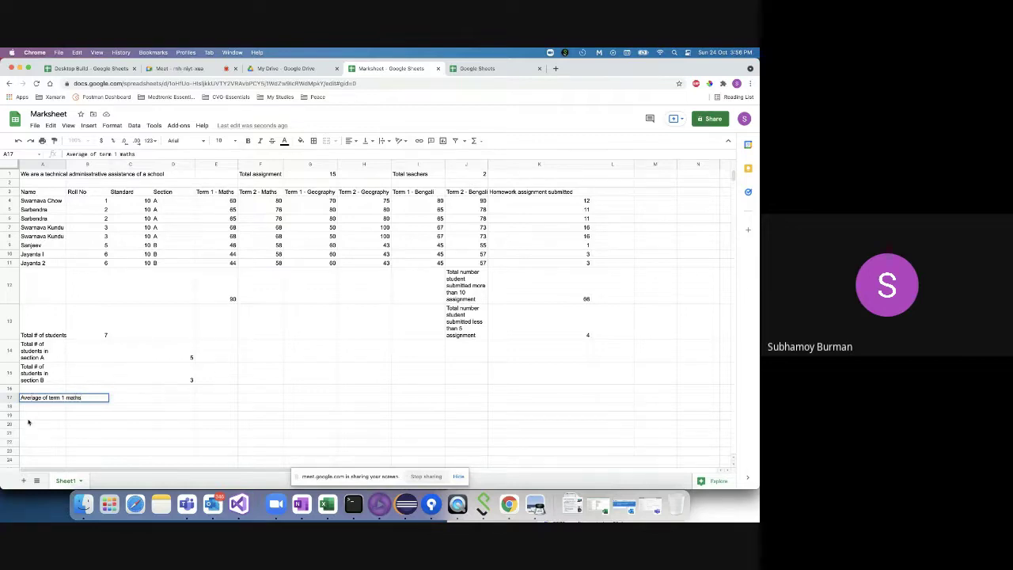
left_click(39, 409)
- Widen column A so the section-count labels fit on one line
left_click(41, 397)
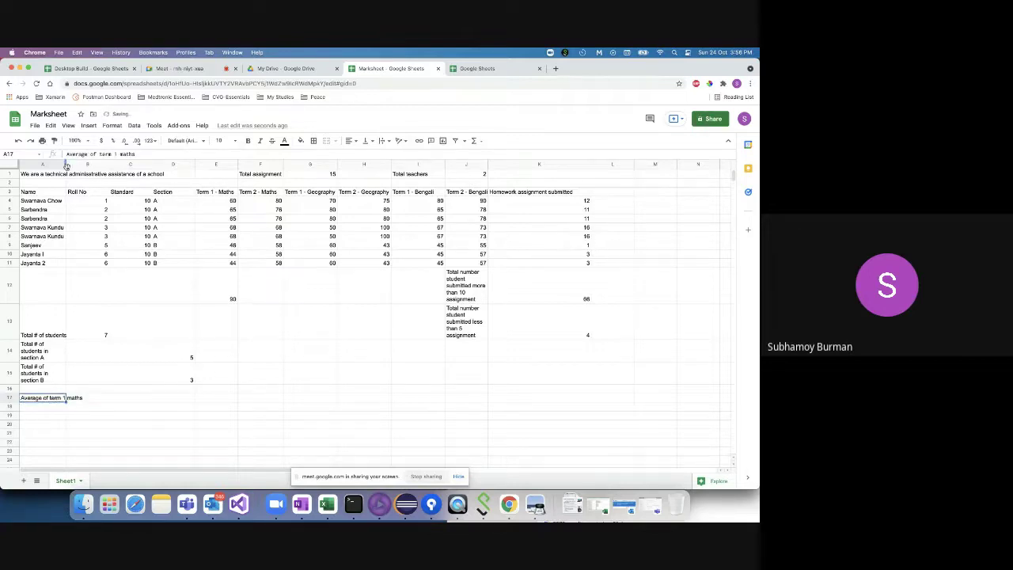
left_click_drag(66, 165, 108, 165)
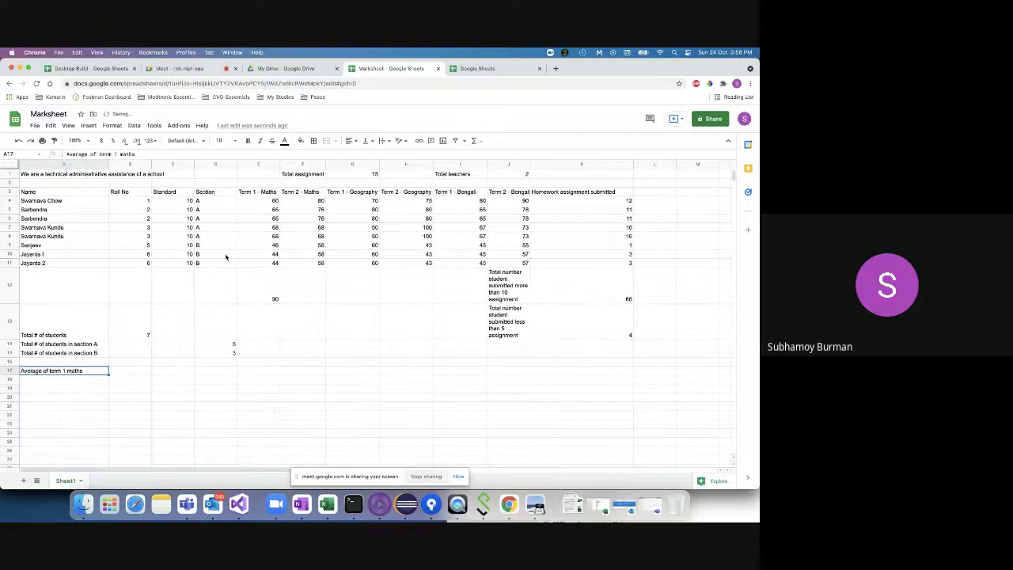
left_click(260, 203)
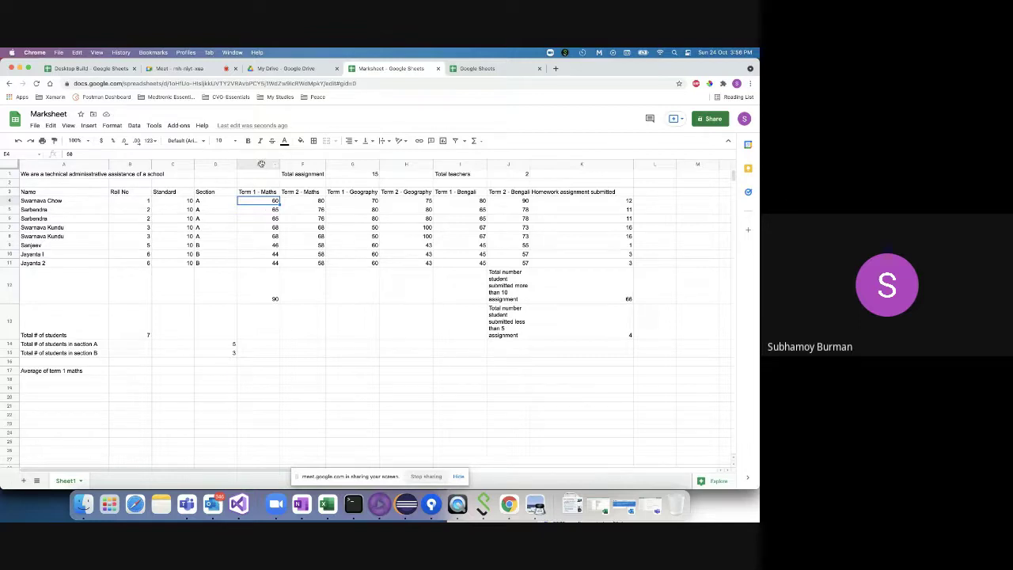
- Enter =AVERAGE(E4:E11) in E17, giving 57.5 for Term 1 Maths
left_click(261, 164)
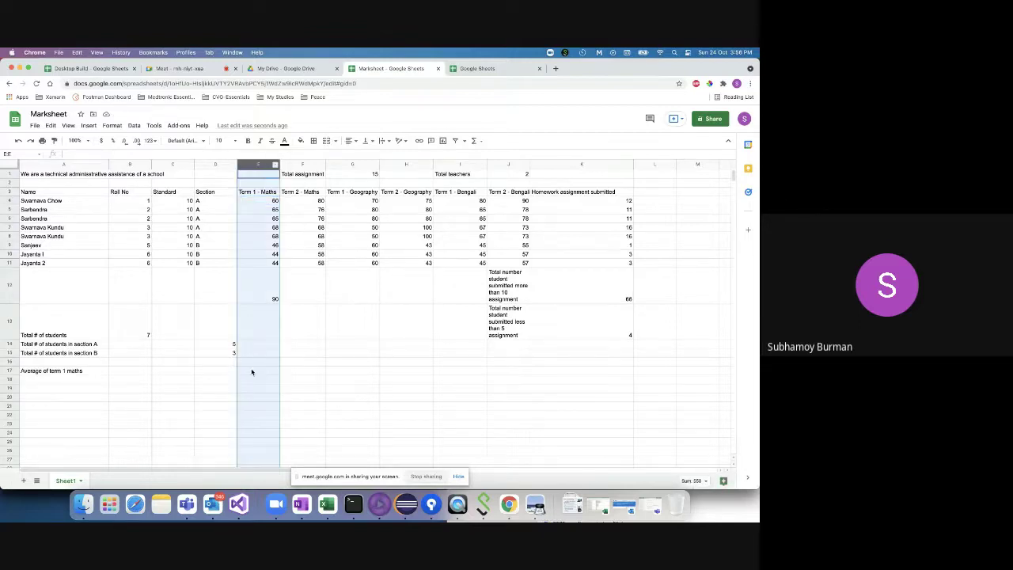
left_click(251, 372)
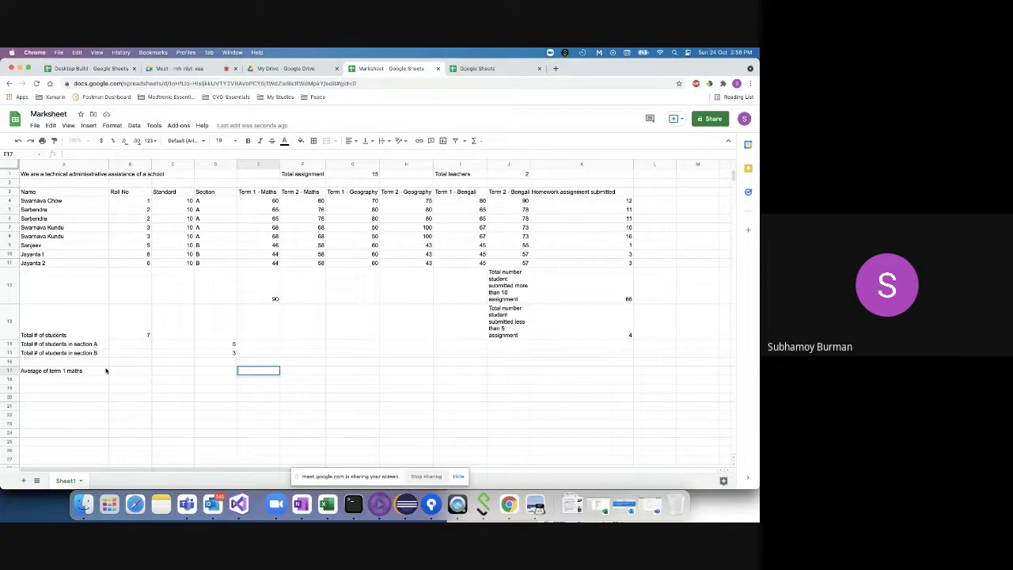
double_click(245, 374)
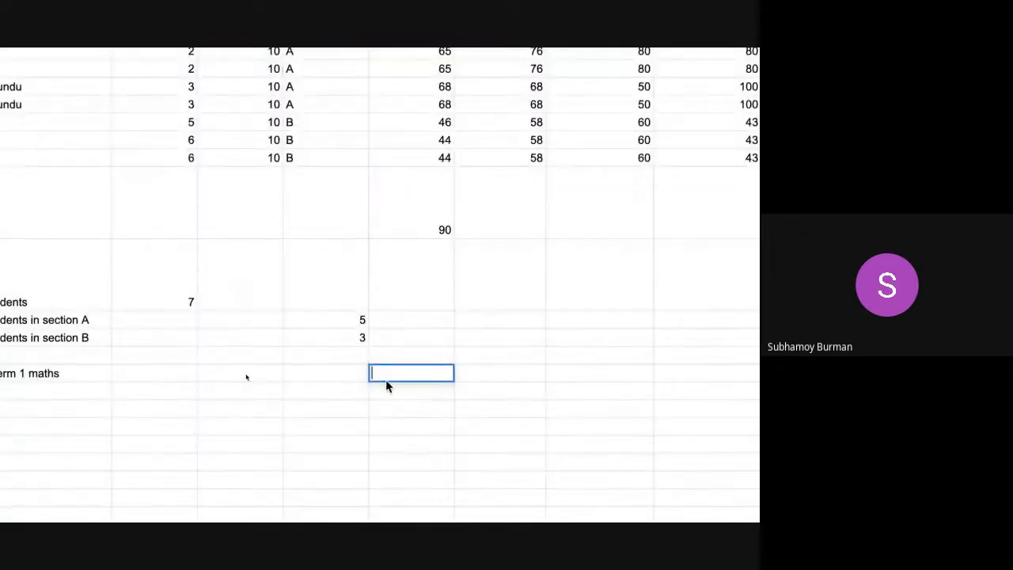
type("=a")
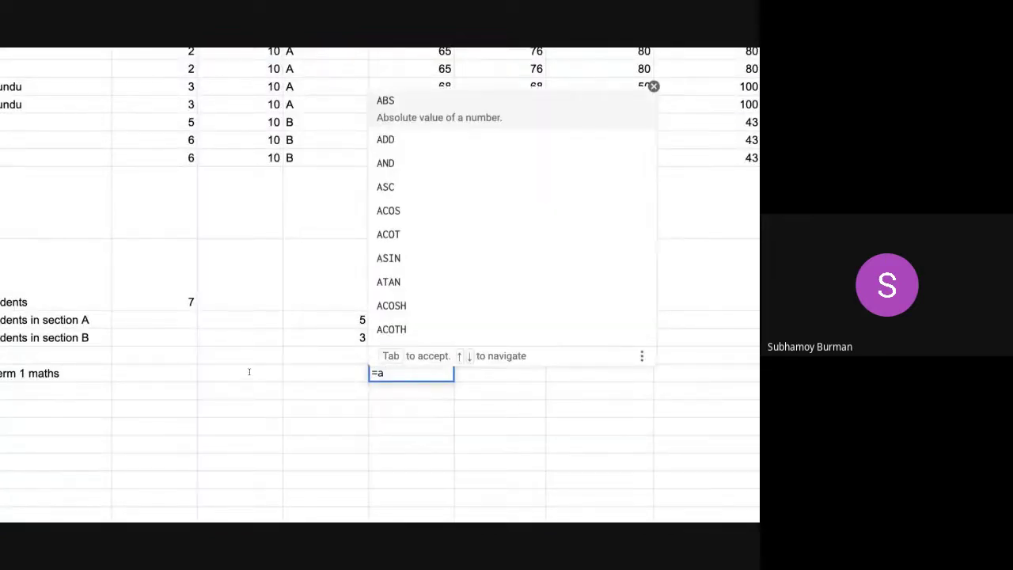
key("BackSpace")
key("BackSpace")
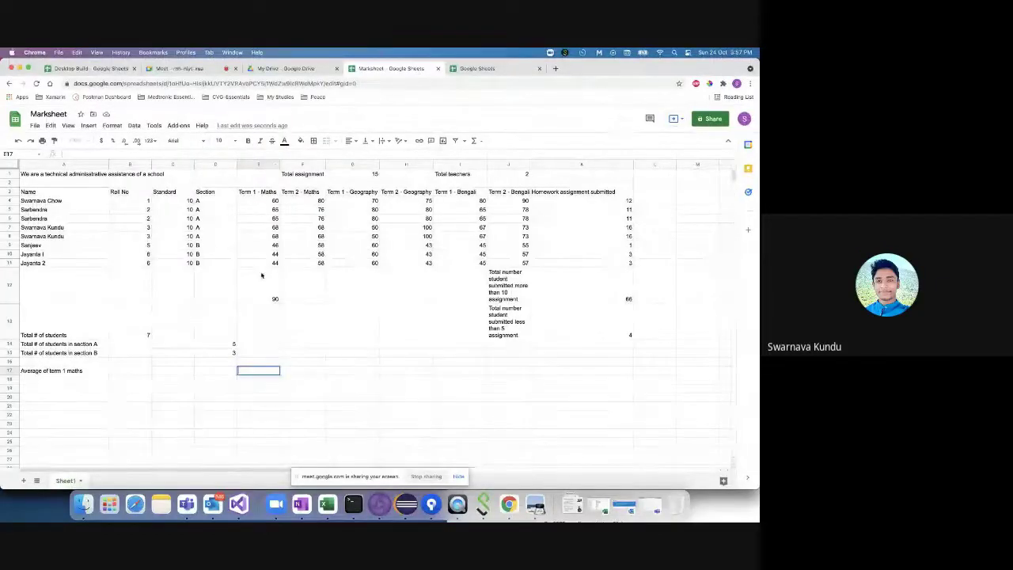
type("=")
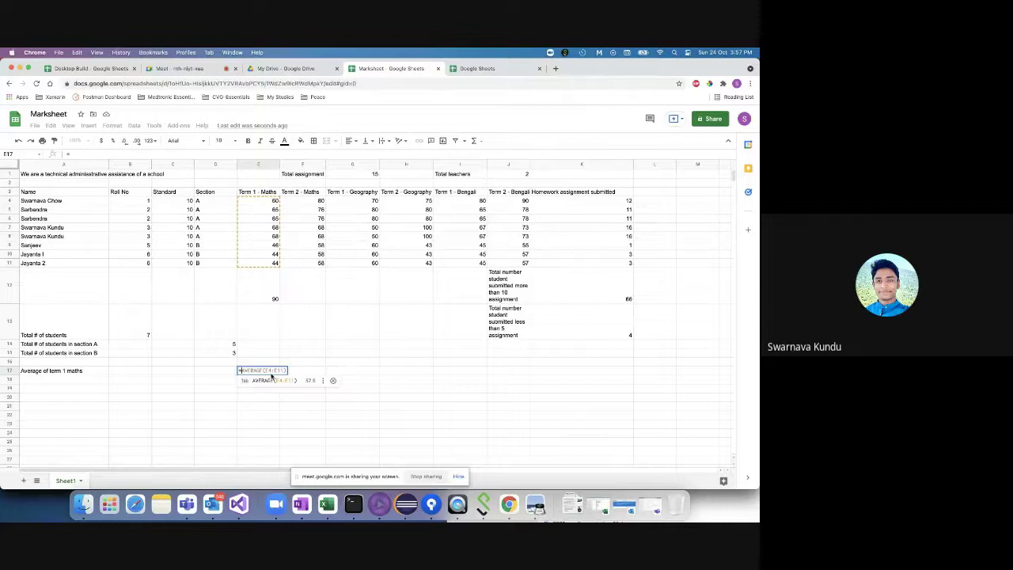
type("AVE")
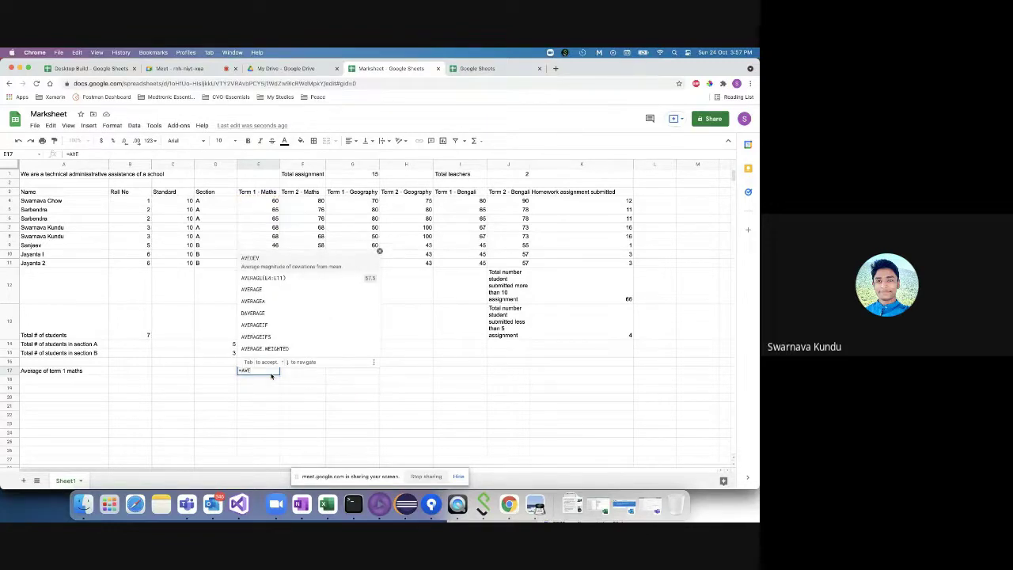
key("Down")
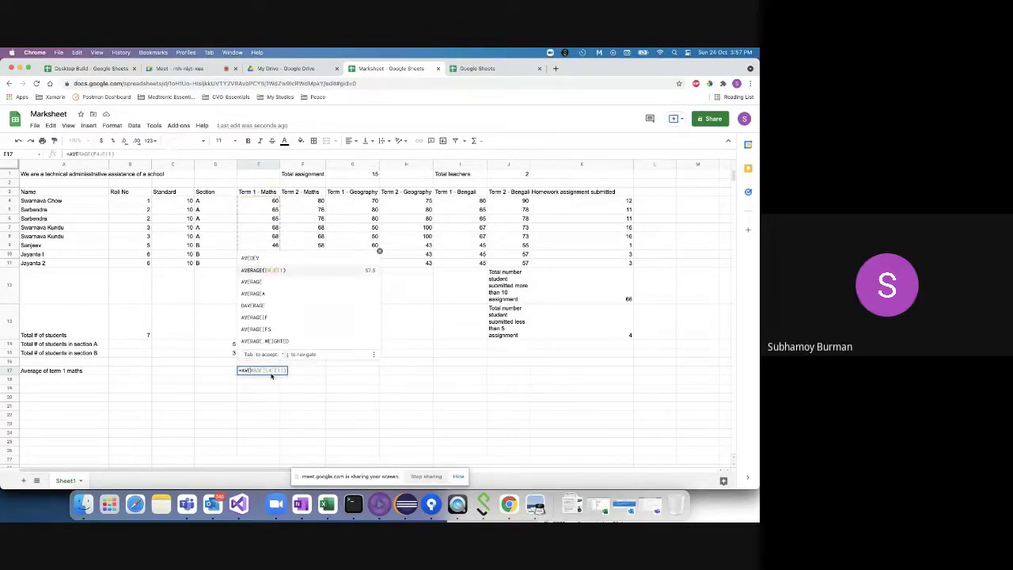
key("Down")
key("Down")
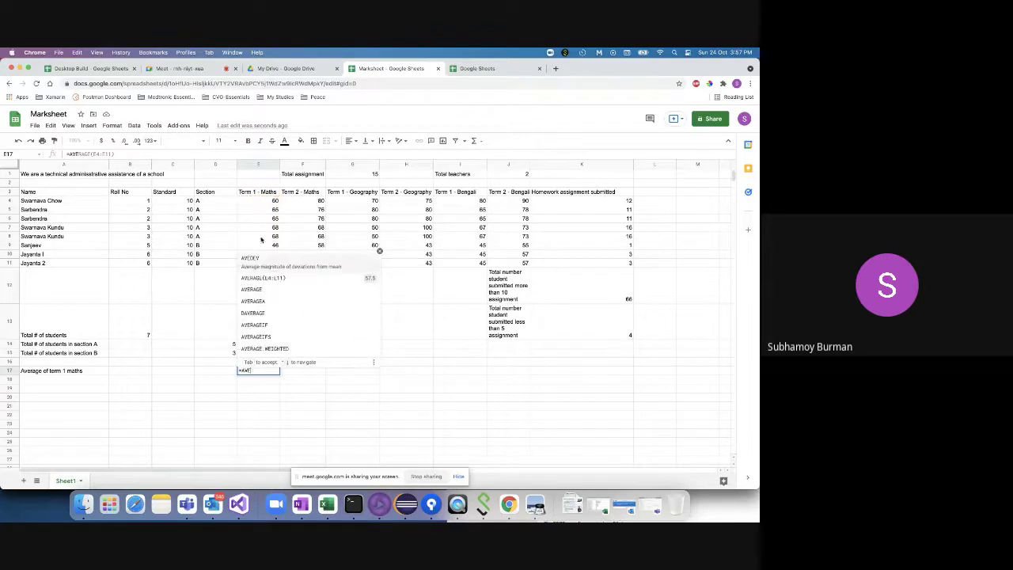
left_click(264, 282)
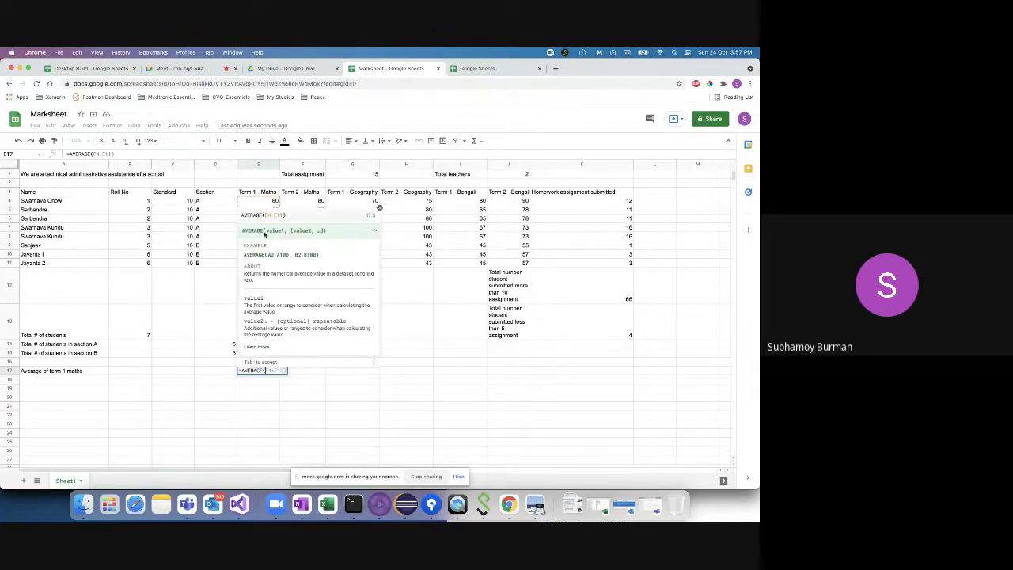
left_click_drag(265, 204, 263, 267)
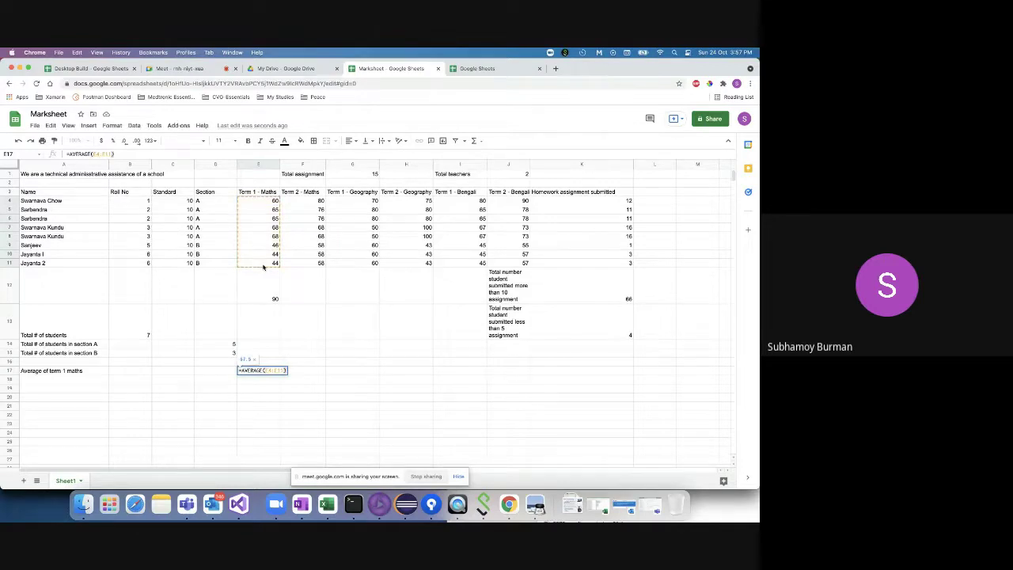
key("Return")
- Inspect the formulas in E17, B13 and E12, opening E12 for editing
left_click(258, 374)
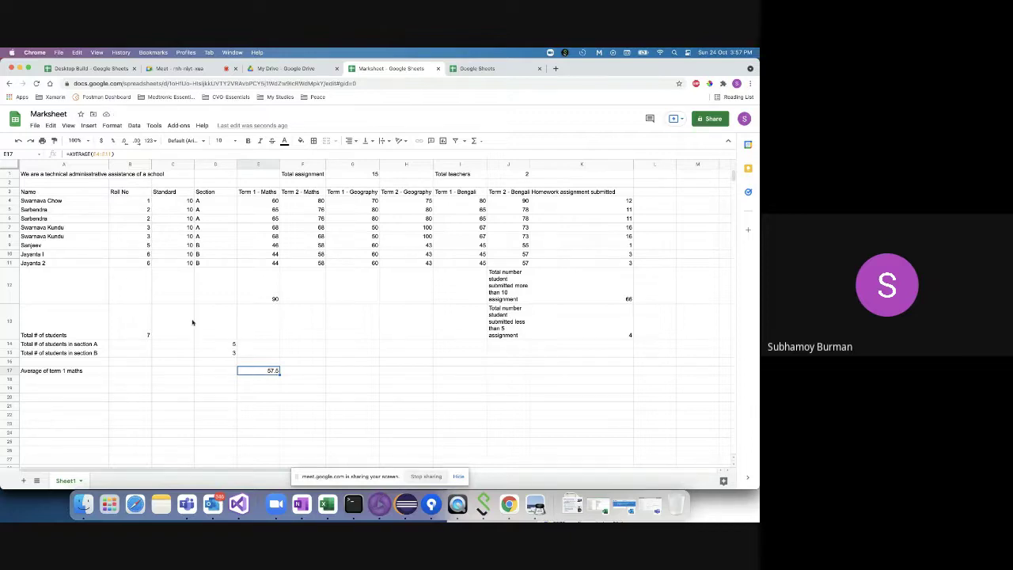
left_click(140, 330)
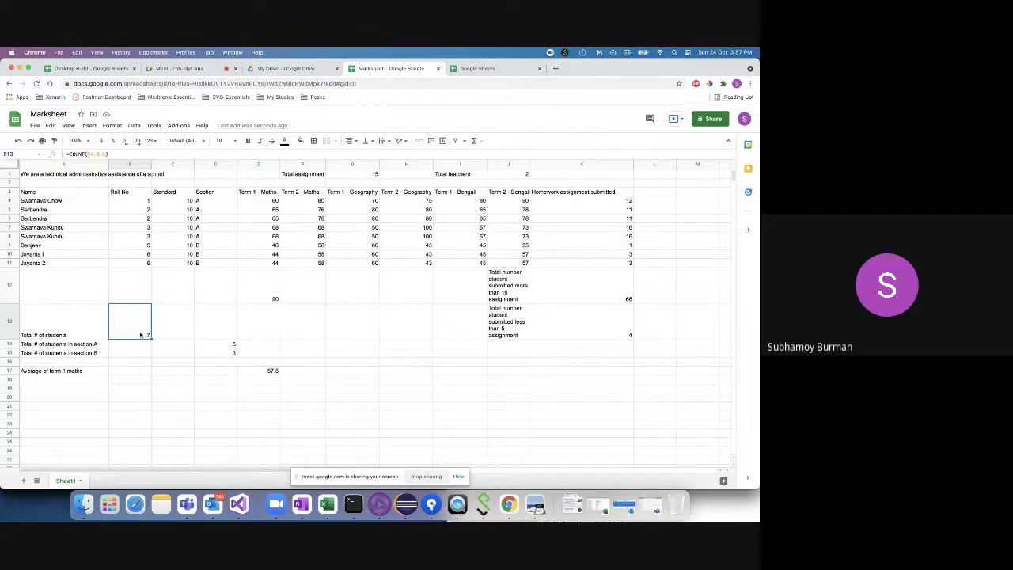
left_click(266, 297)
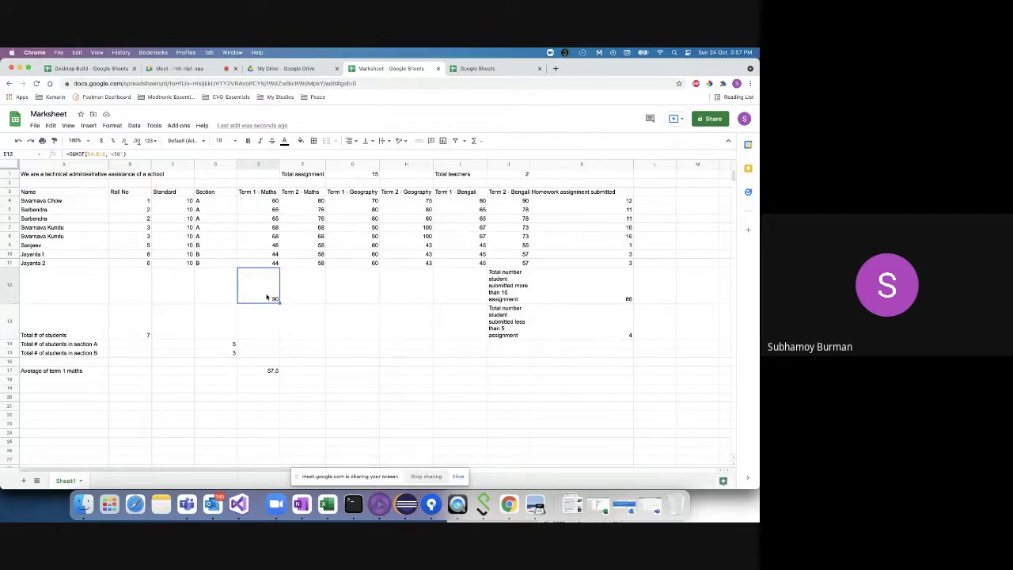
double_click(267, 296)
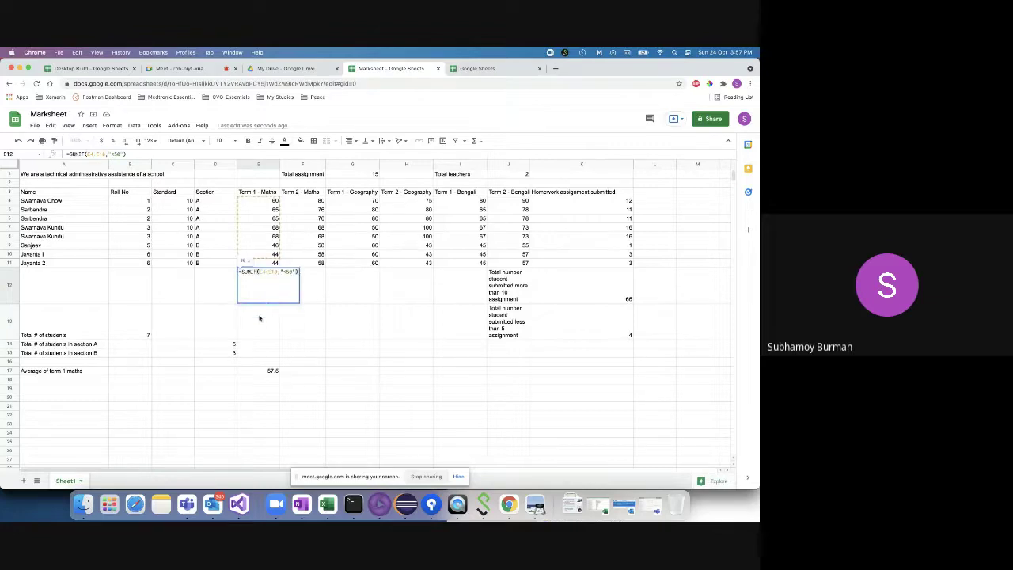
- Replace E12's SUMIF formula with =SUM(E4:E11), totalling 460
key("Escape")
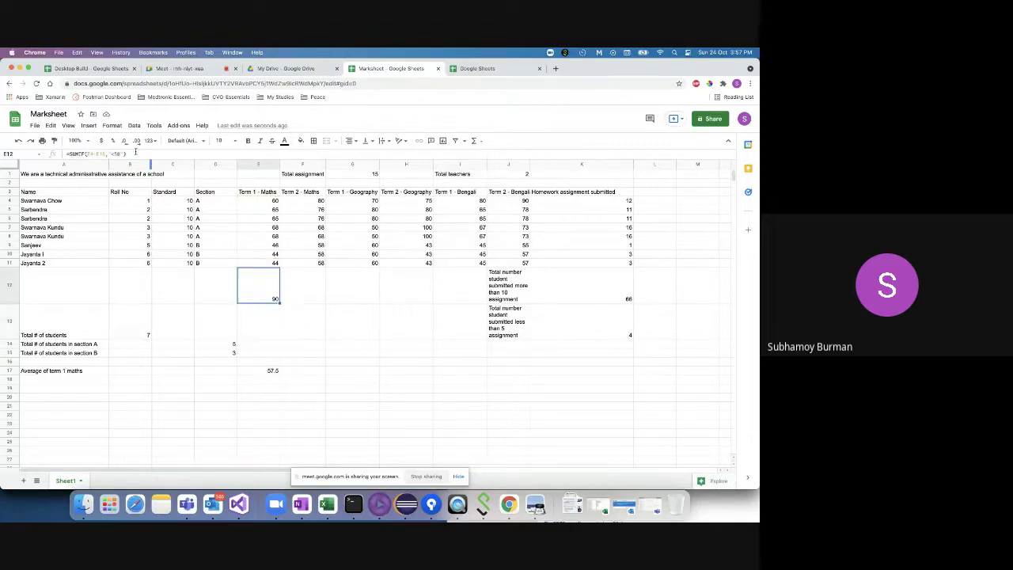
key("Return")
key("ctrl+a")
key("BackSpace")
left_click(252, 289)
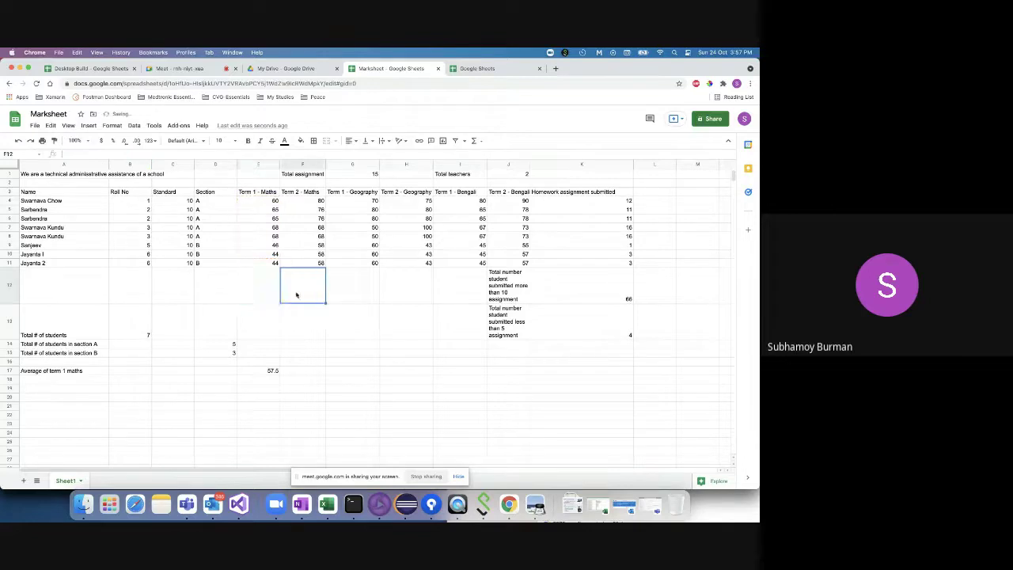
type("=SUM")
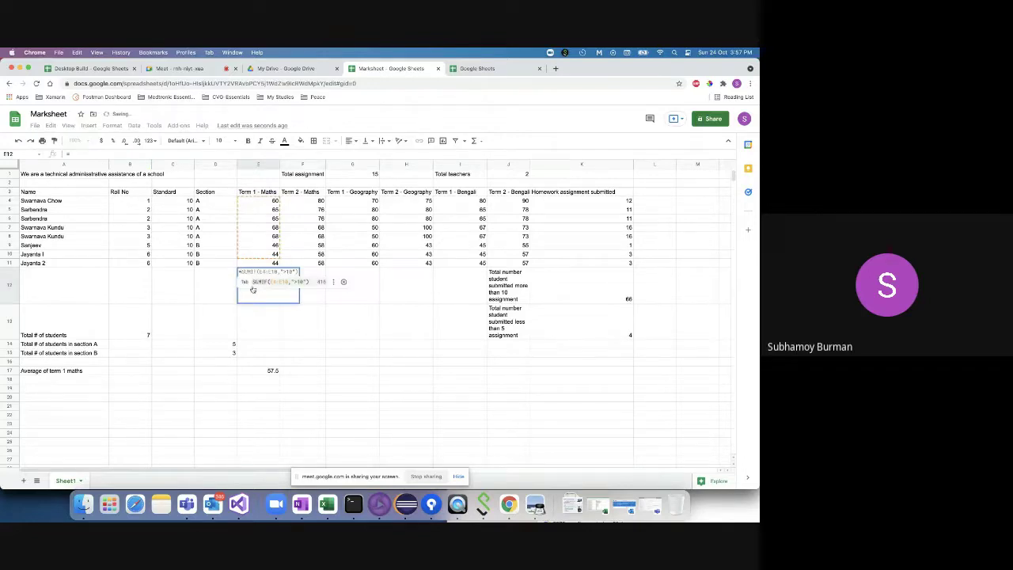
key("Tab")
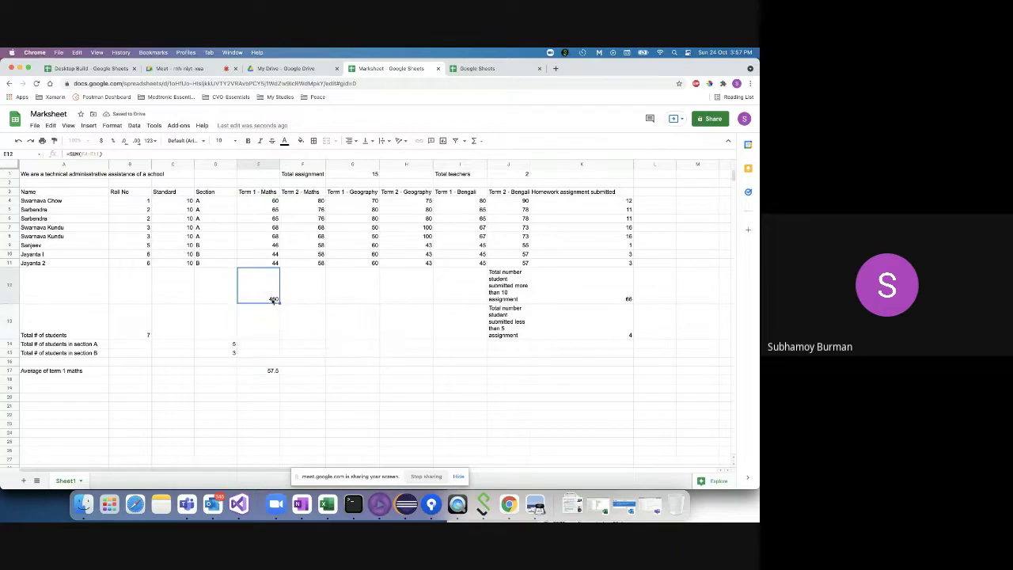
- Delete E17's AVERAGE formula and begin entering a new formula
left_click(271, 371)
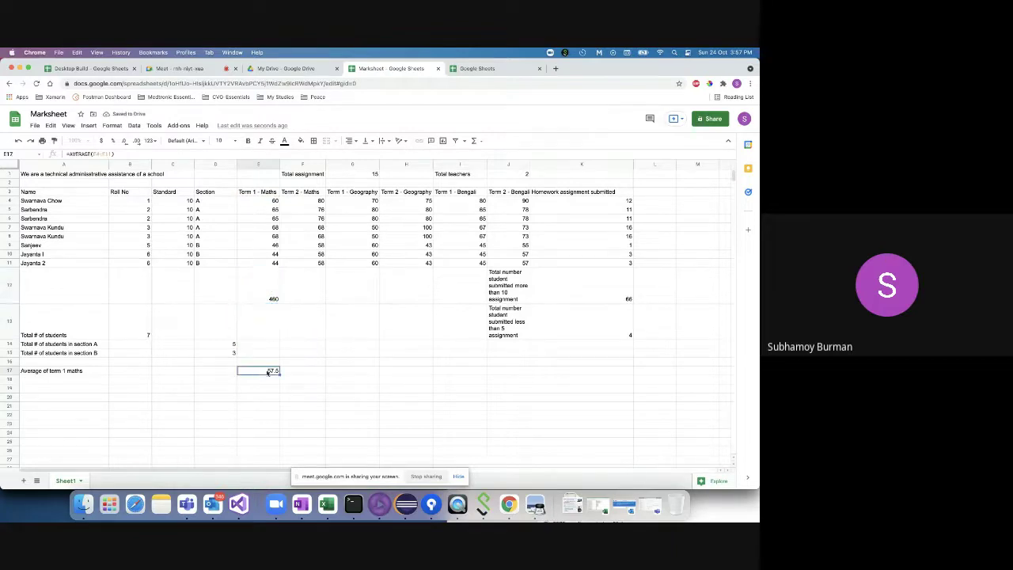
key("Delete")
type("=")
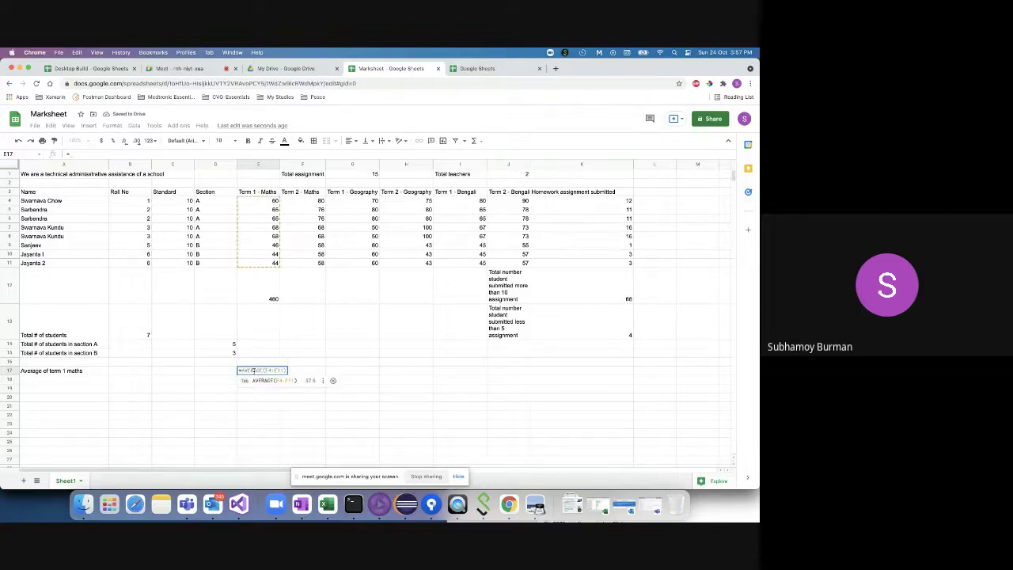
- Enter a first E17 average formula dividing the E12 total by the B13 student count
left_click(270, 298)
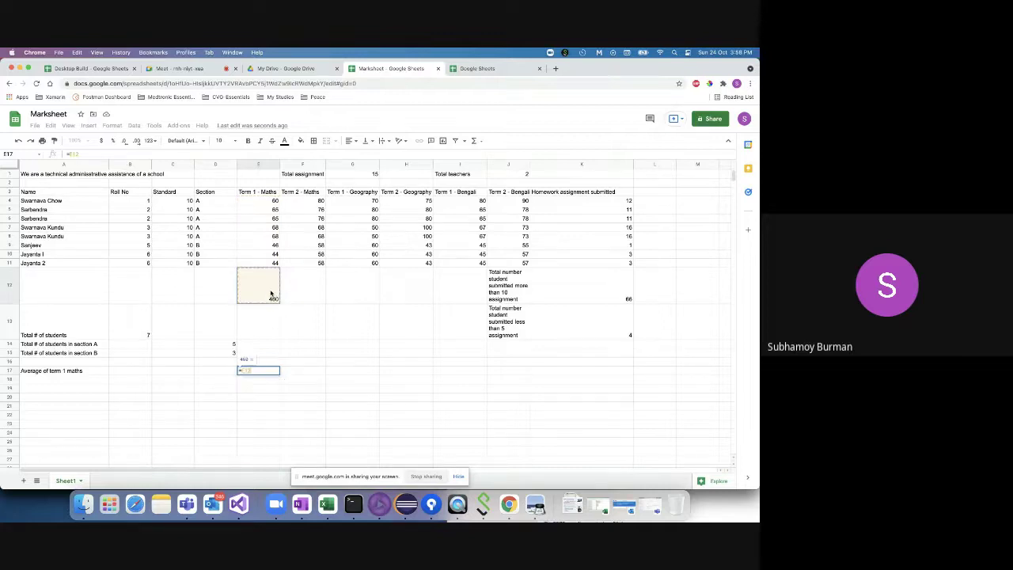
type("/")
left_click(138, 333)
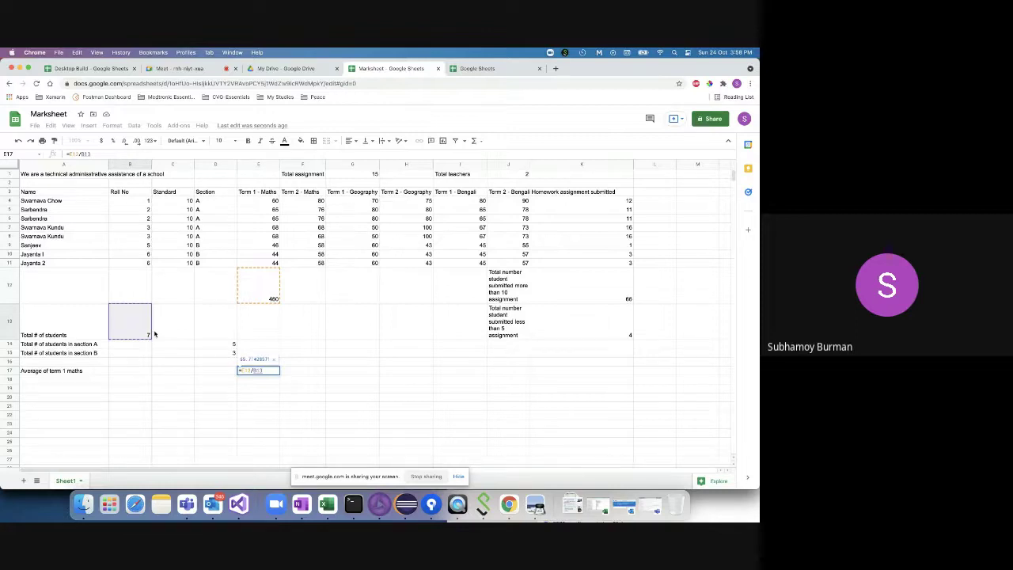
key("Return")
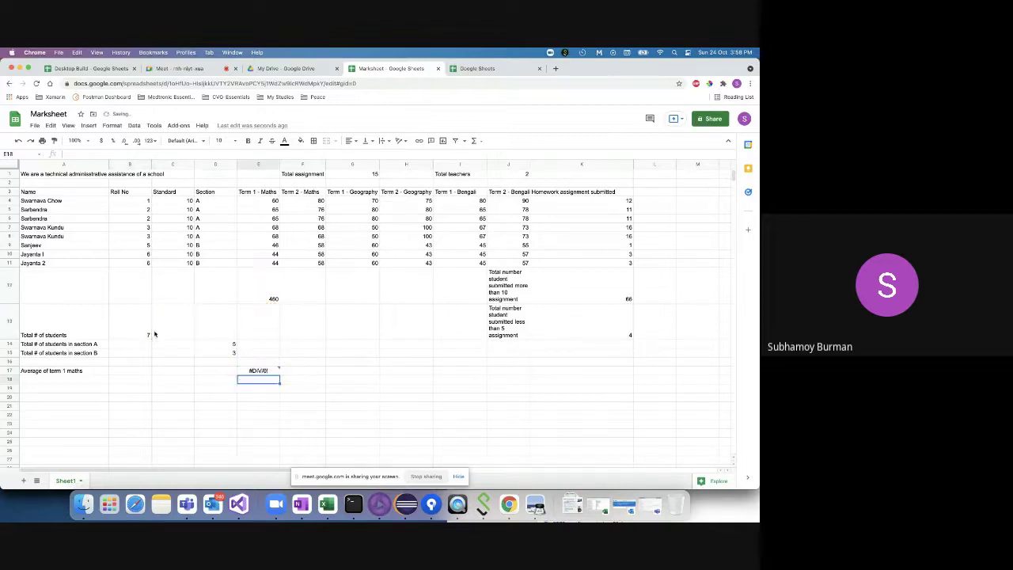
- Fix E17's divisor to reference B13 so the average shows 65.71428571
left_click(261, 371)
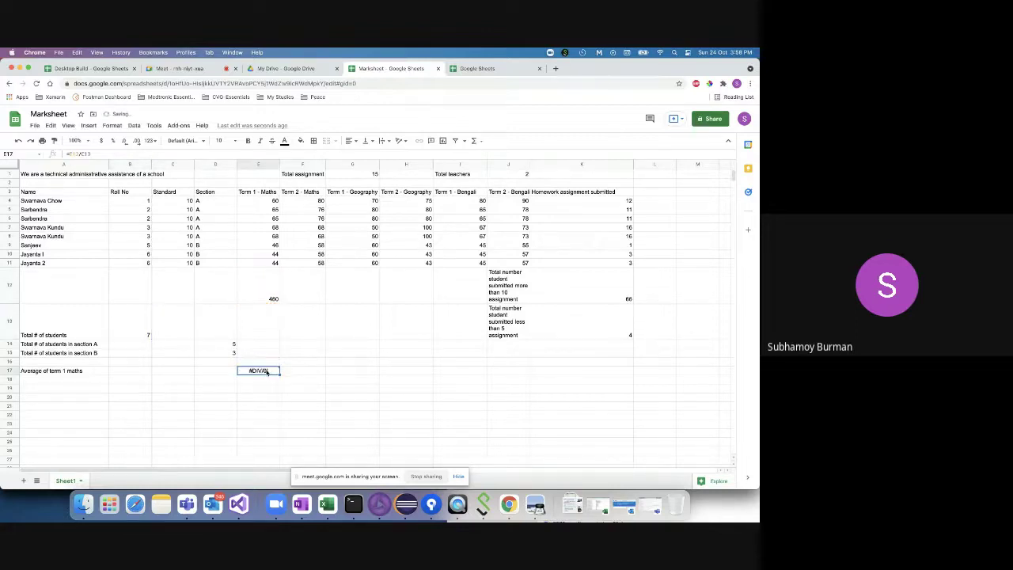
left_click(96, 154)
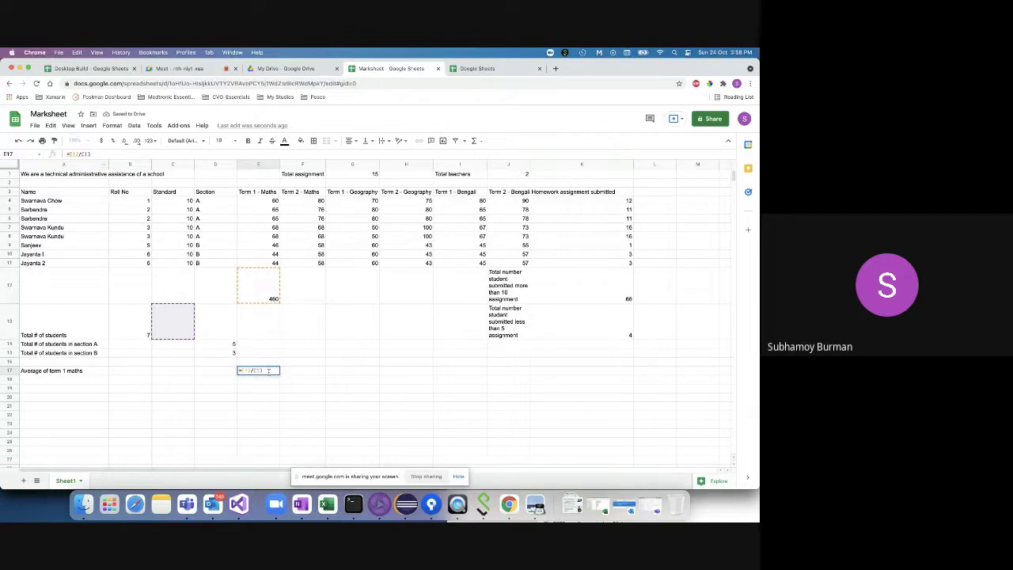
left_click(265, 370)
key("BackSpace")
key("BackSpace")
key("BackSpace")
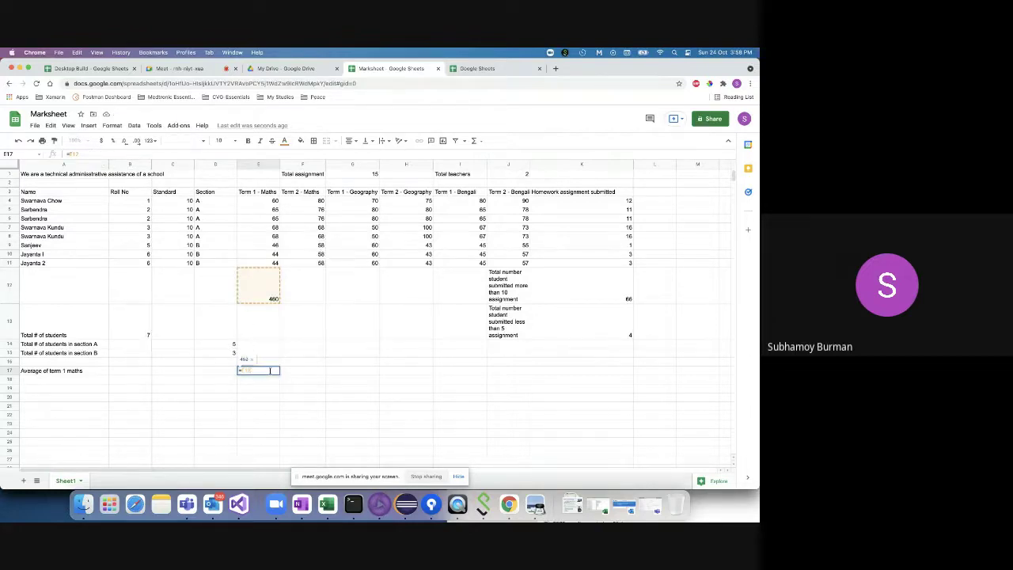
left_click(136, 323)
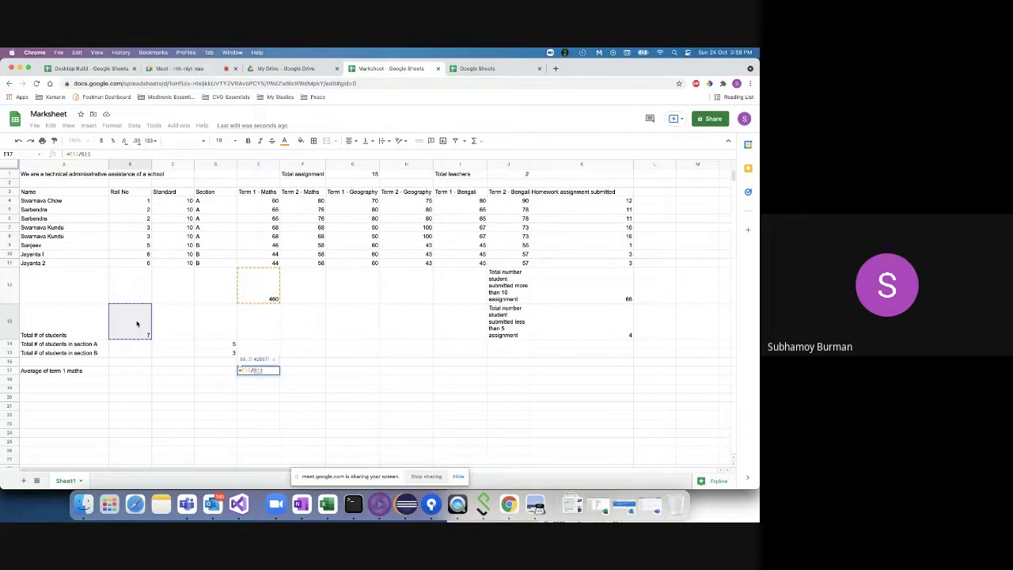
key("Return")
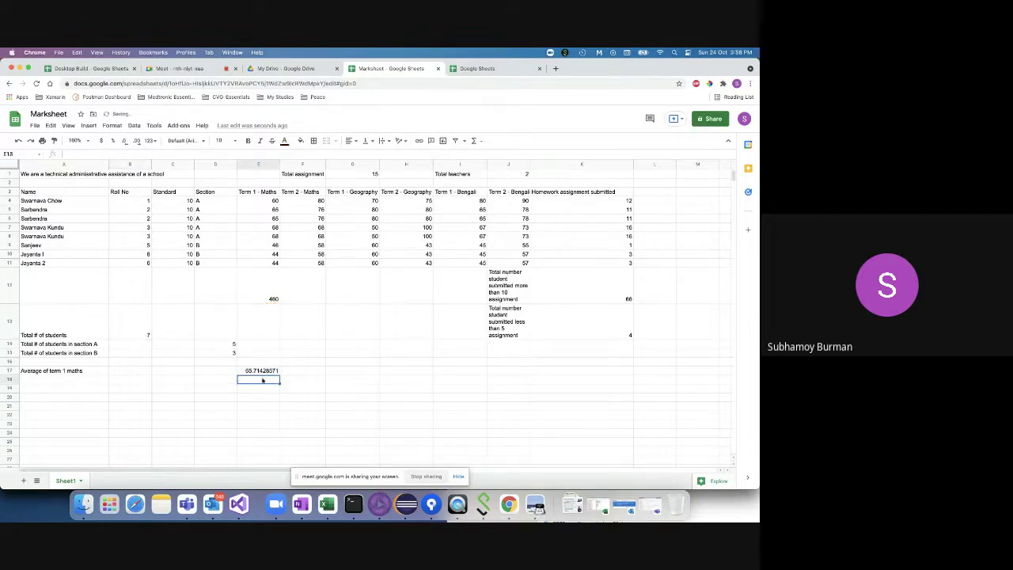
left_click(265, 372)
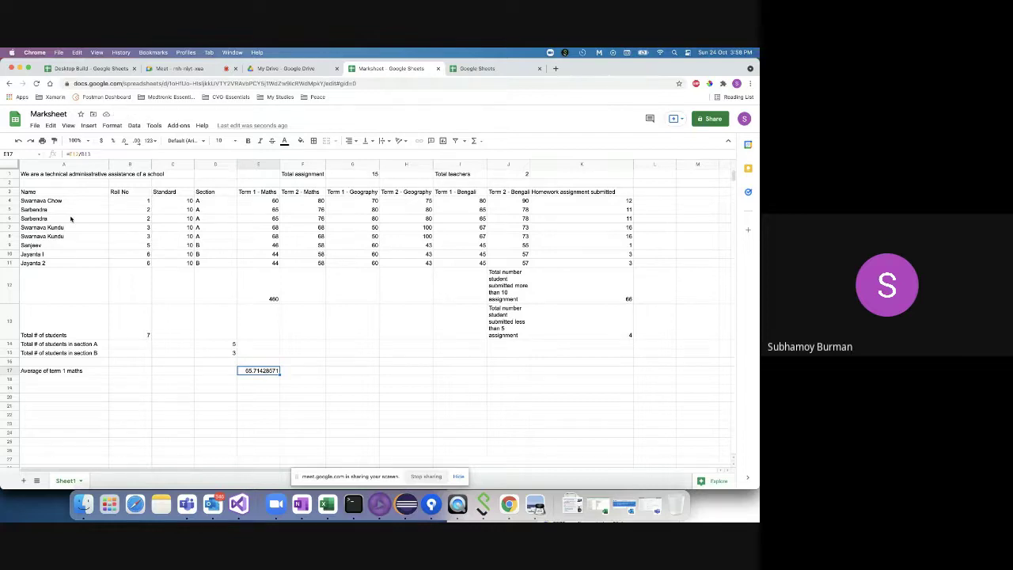
- Change B13's COUNT range end from B10 to B11 so it counts 8 students
left_click(145, 333)
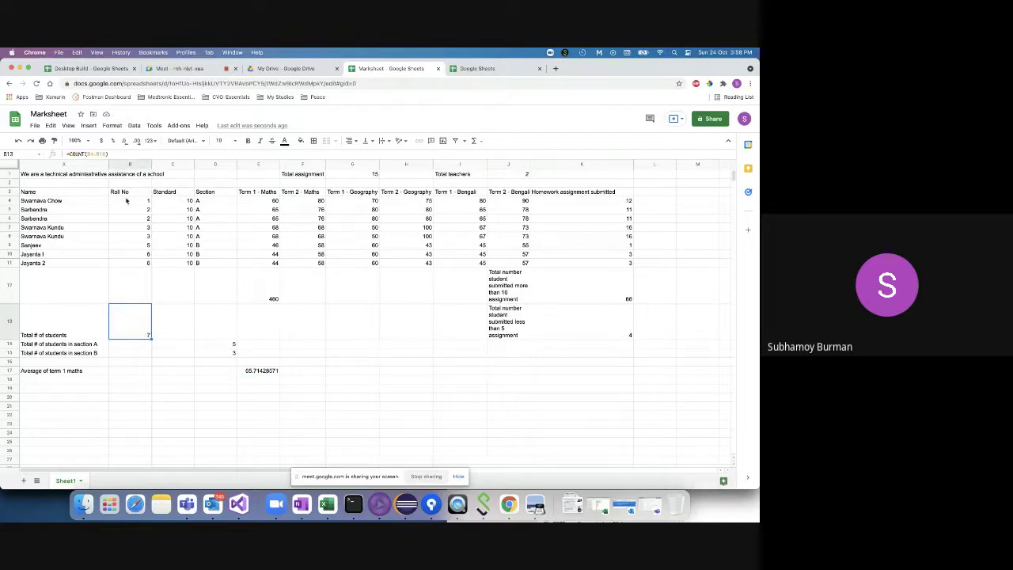
key("Return")
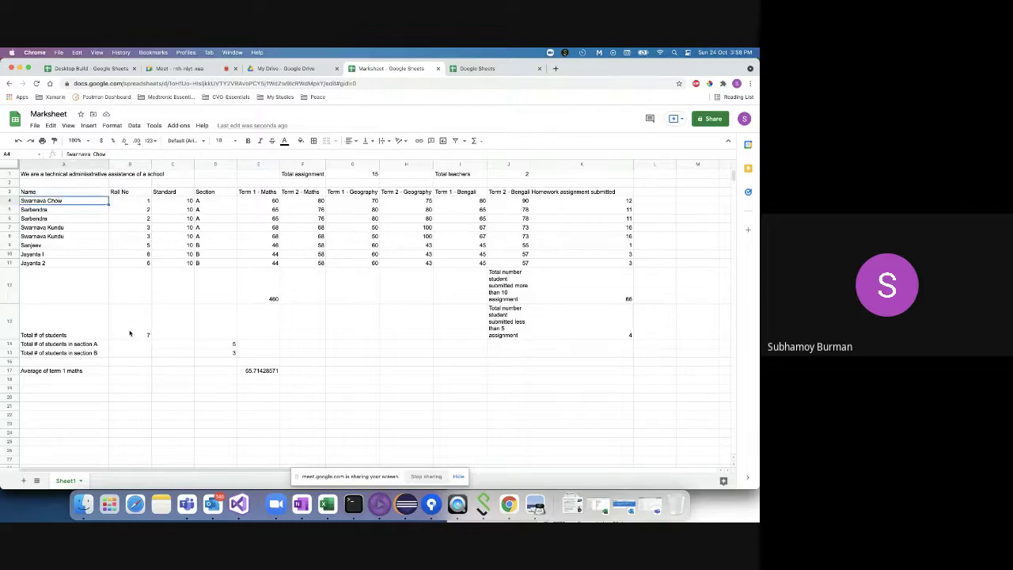
left_click(130, 333)
key("Return")
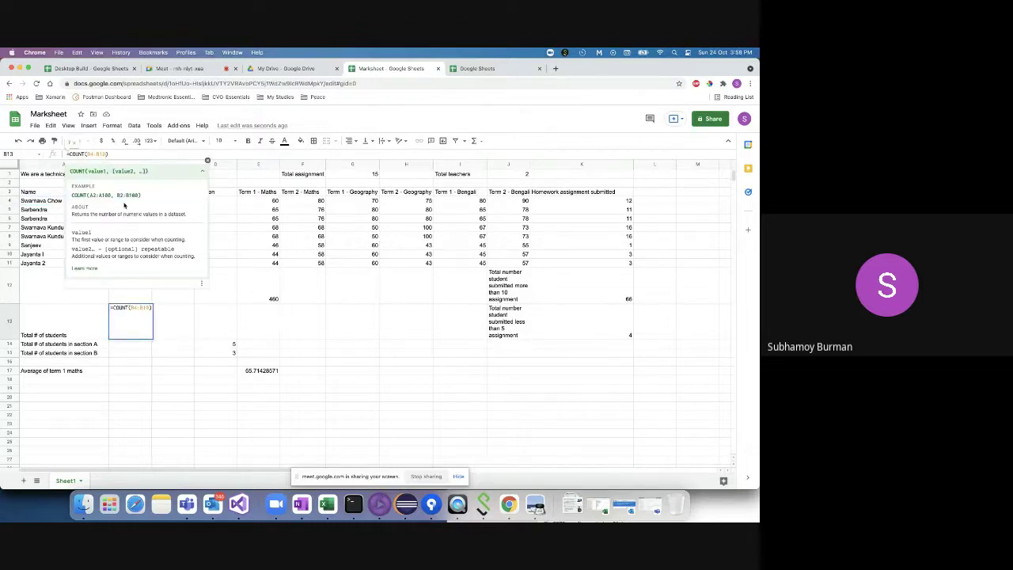
key("Left")
key("BackSpace")
type("1")
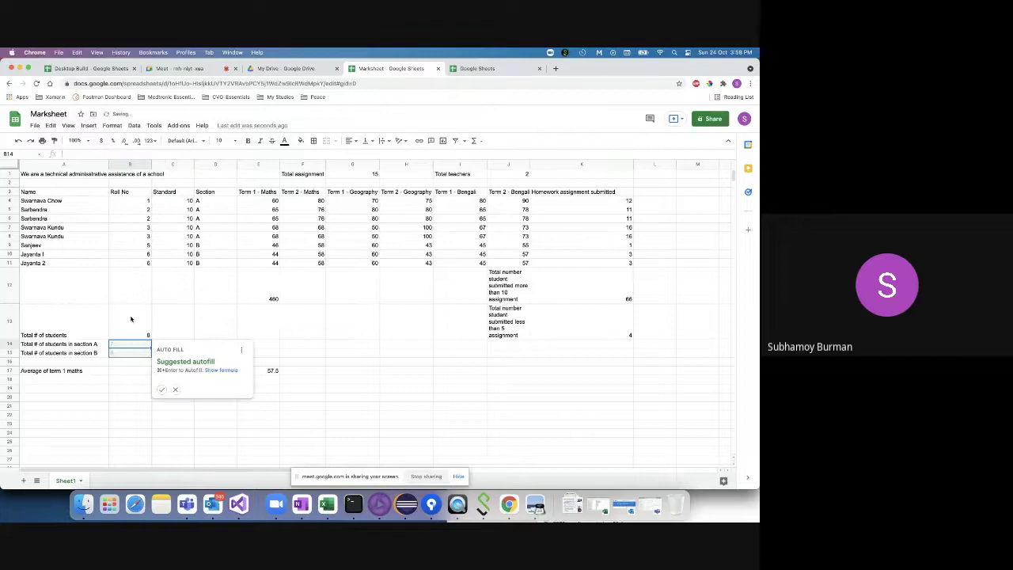
left_click(131, 319)
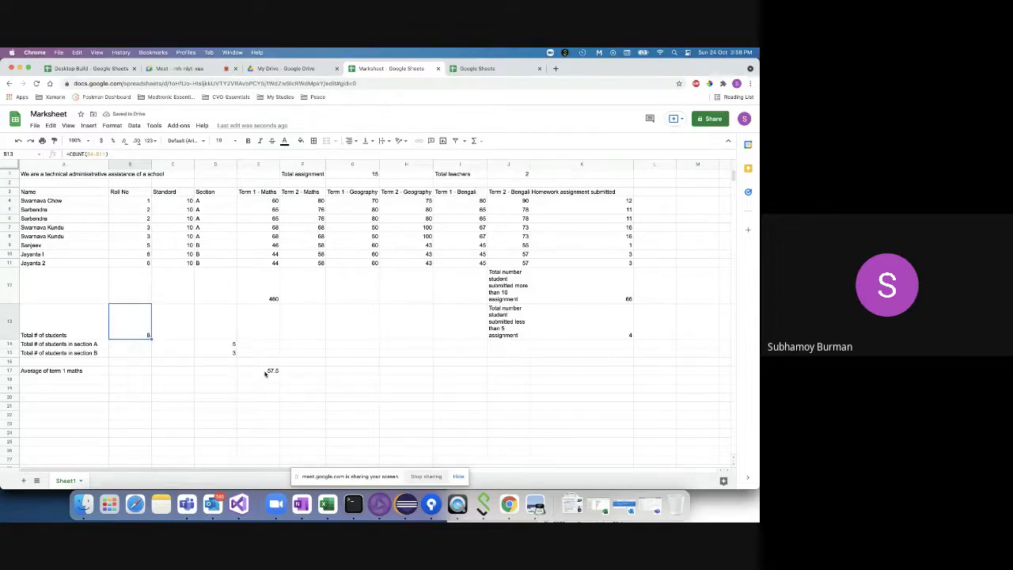
- Confirm E17 now reads 57.5 and begin an =Aver formula in the cell below
left_click(267, 372)
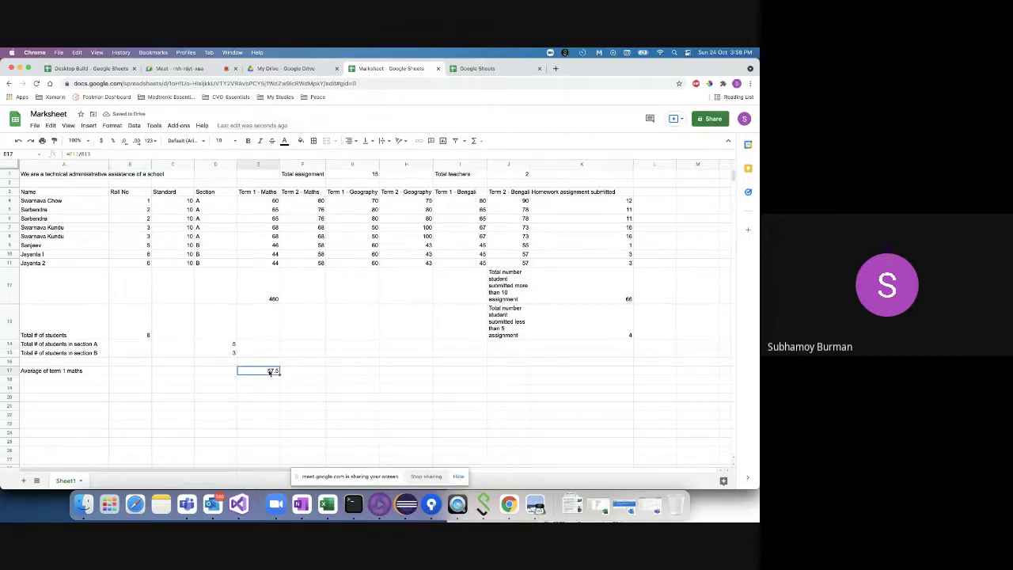
left_click(253, 380)
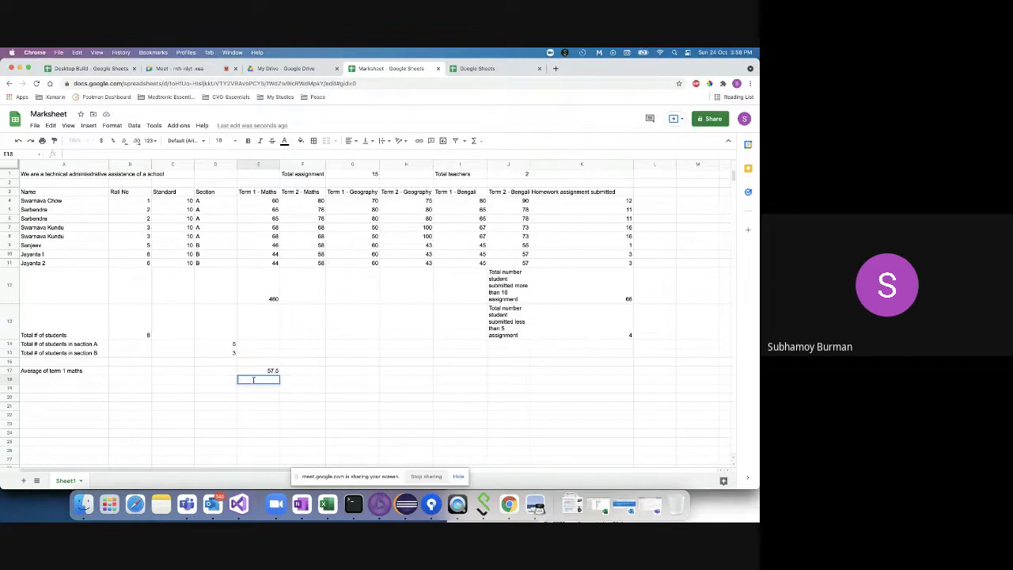
type("=Aver")
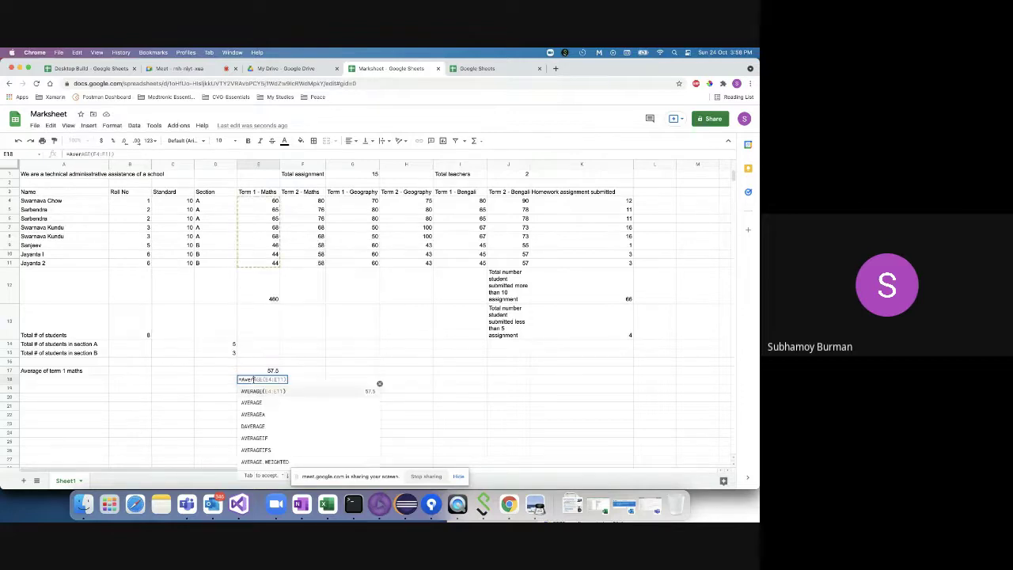
key("BackSpace")
key("BackSpace")
key("BackSpace")
key("BackSpace")
key("BackSpace")
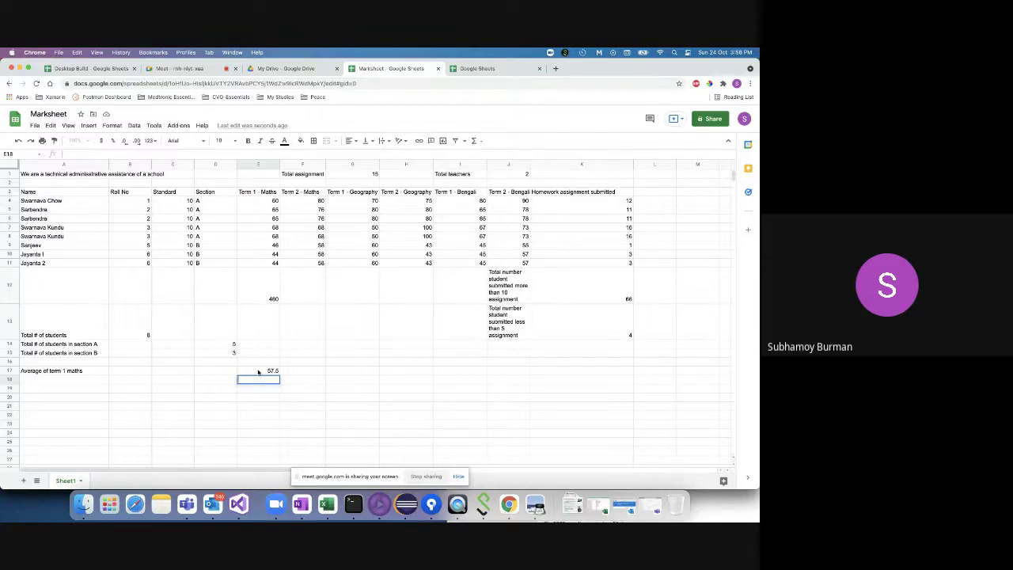
left_click(257, 372)
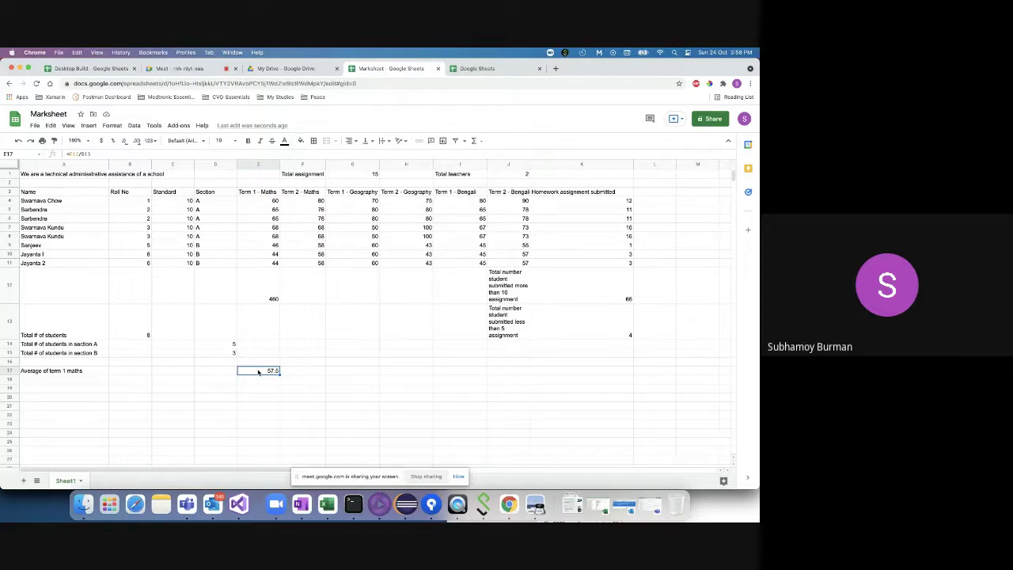
left_click(294, 372)
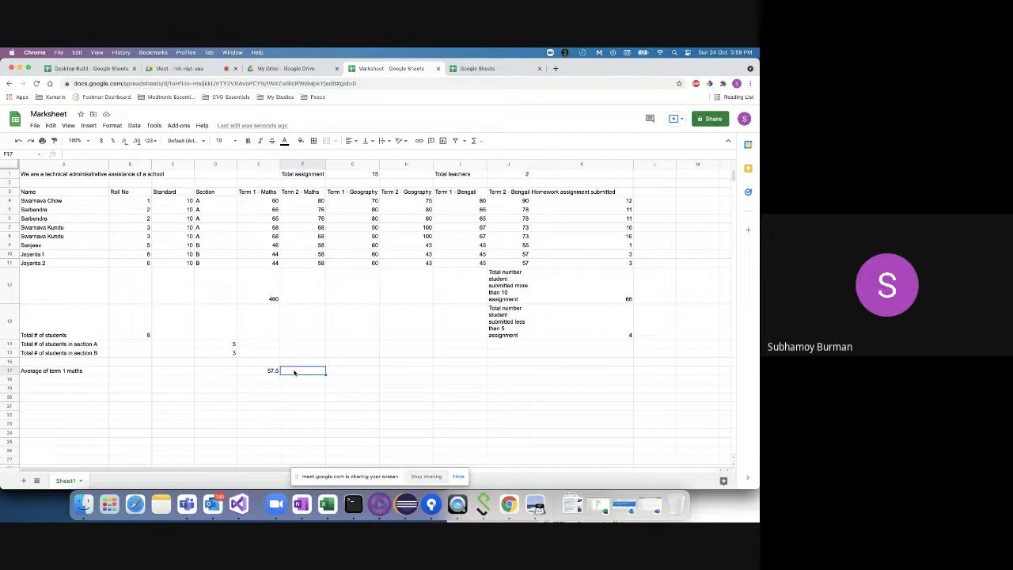
left_click(271, 371)
left_click(292, 374)
left_click(264, 295)
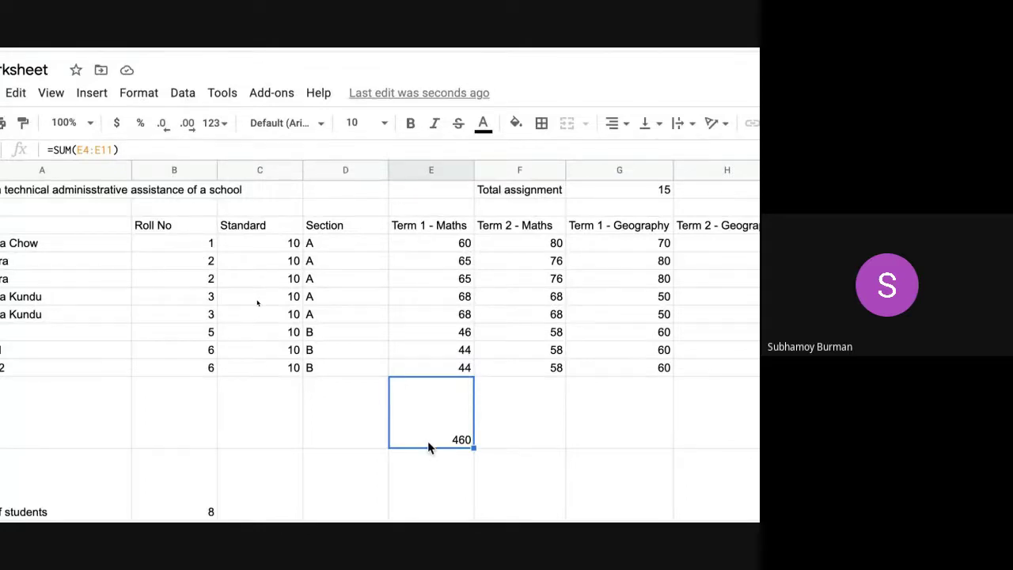
left_click(155, 486)
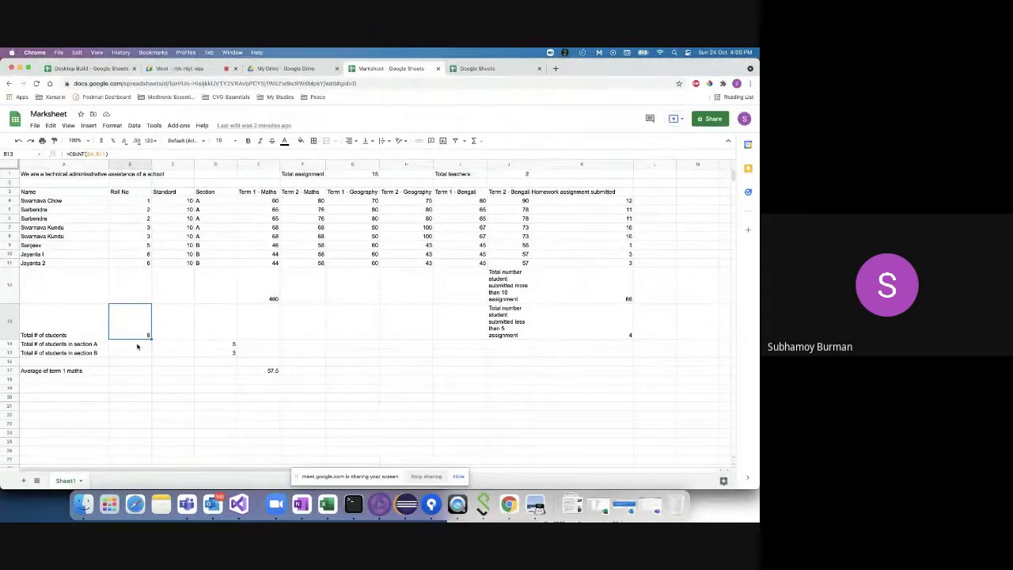
left_click(265, 370)
- Retype E17 as =E12/B13, dividing the 460 total by 8 students for 57.5
left_click(115, 151)
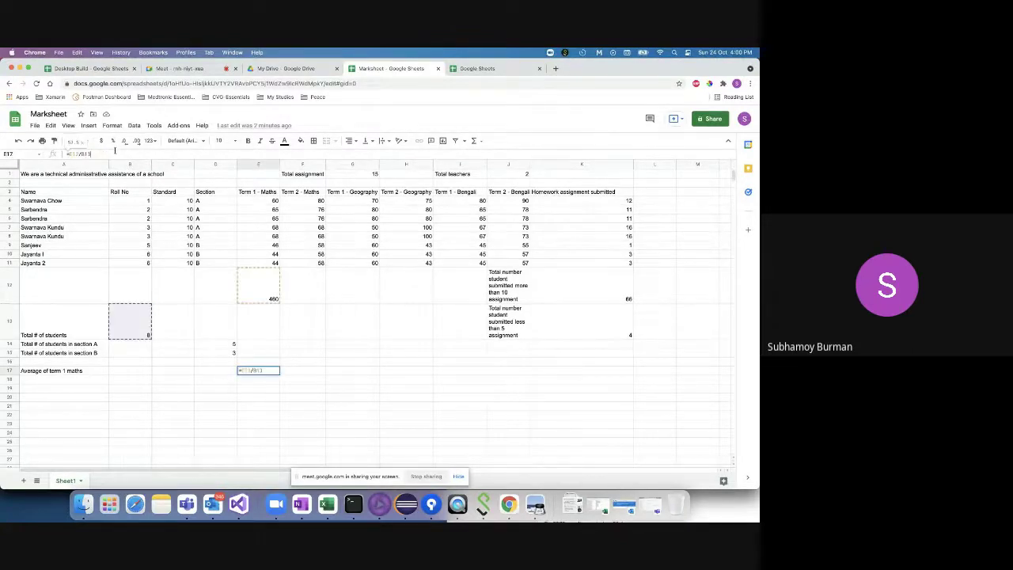
key("BackSpace")
key("BackSpace")
key("BackSpace")
key("BackSpace")
key("BackSpace")
key("BackSpace")
key("BackSpace")
type("=")
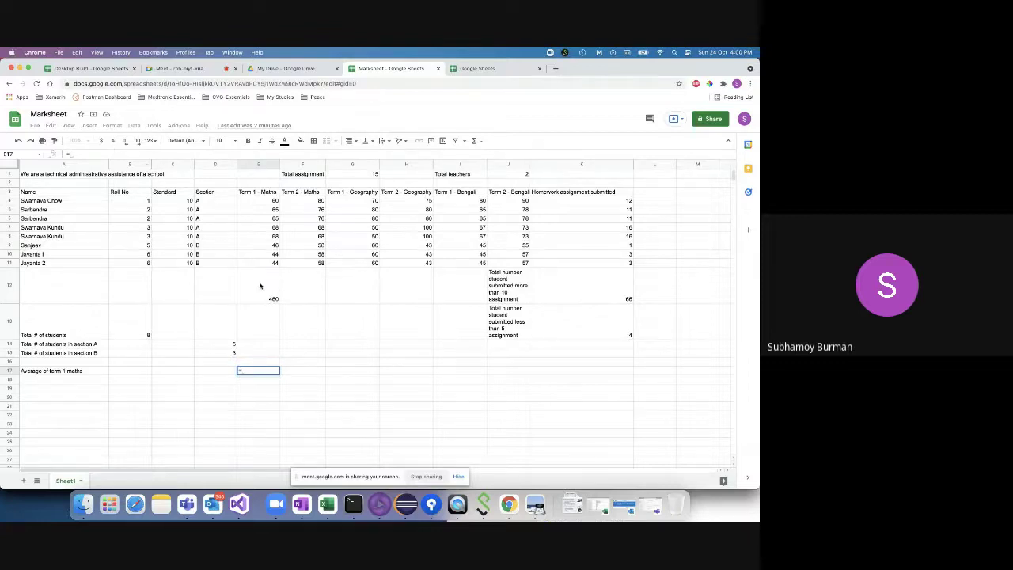
left_click(259, 291)
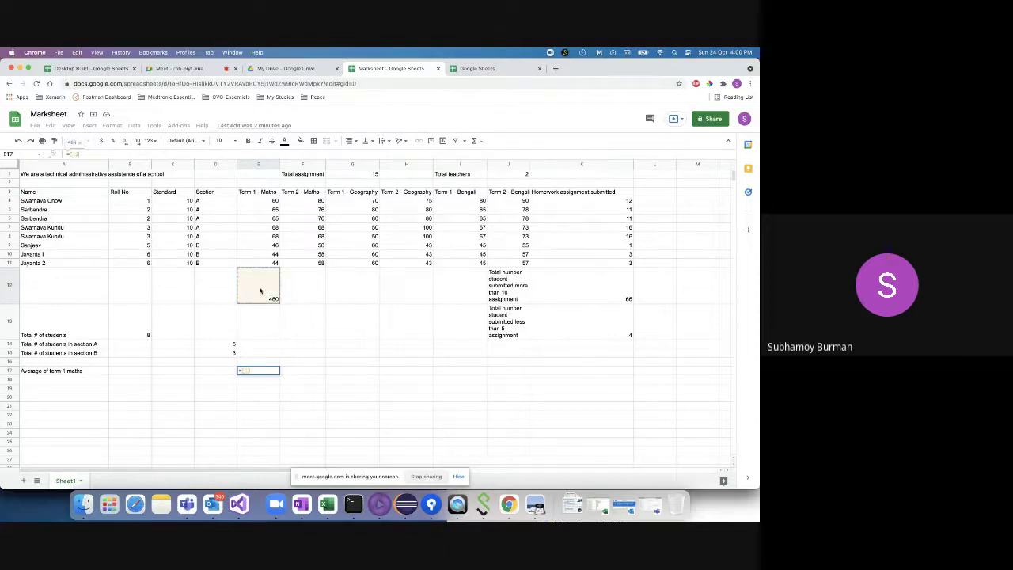
type("/")
left_click(136, 329)
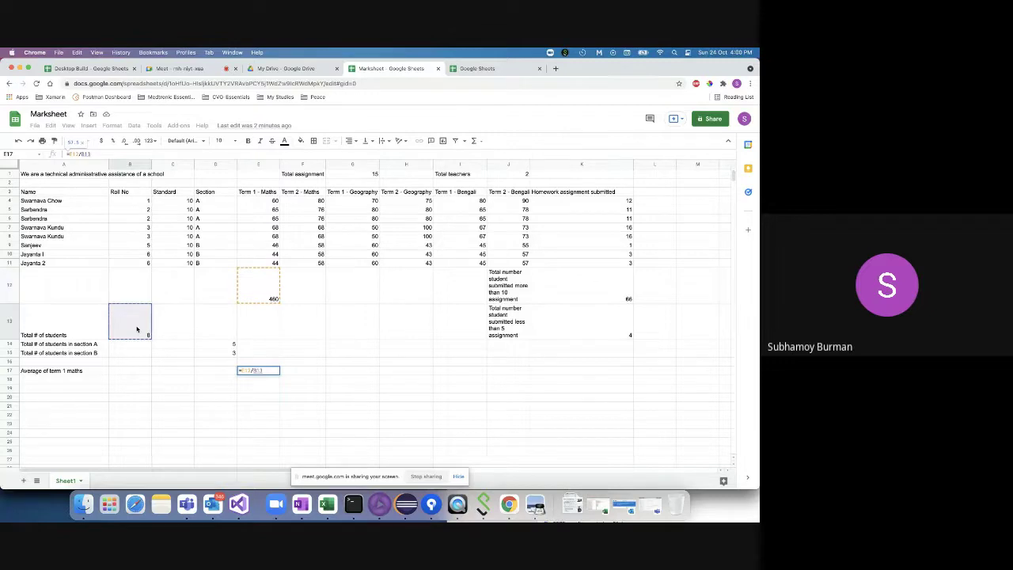
key("Return")
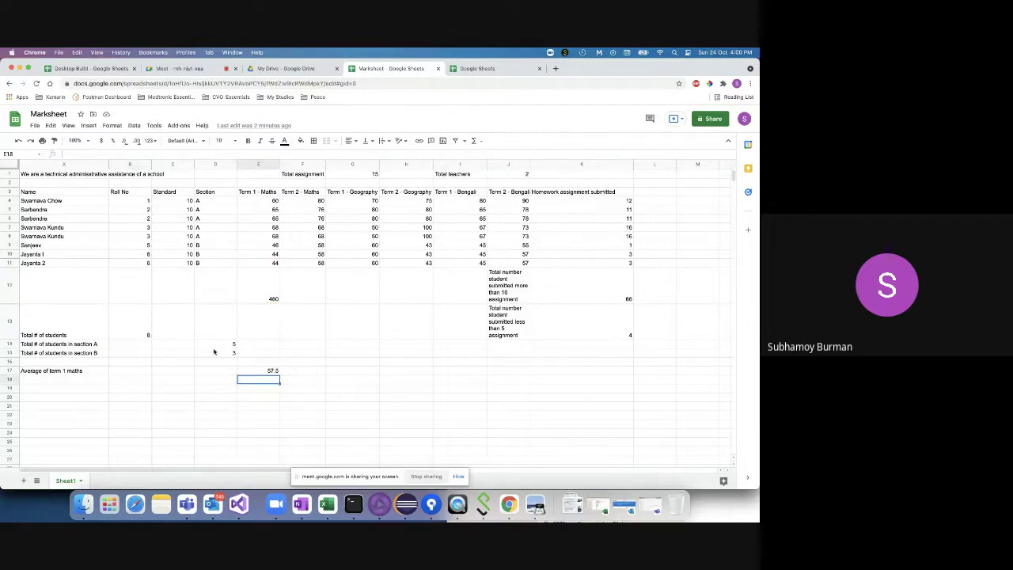
left_click(268, 372)
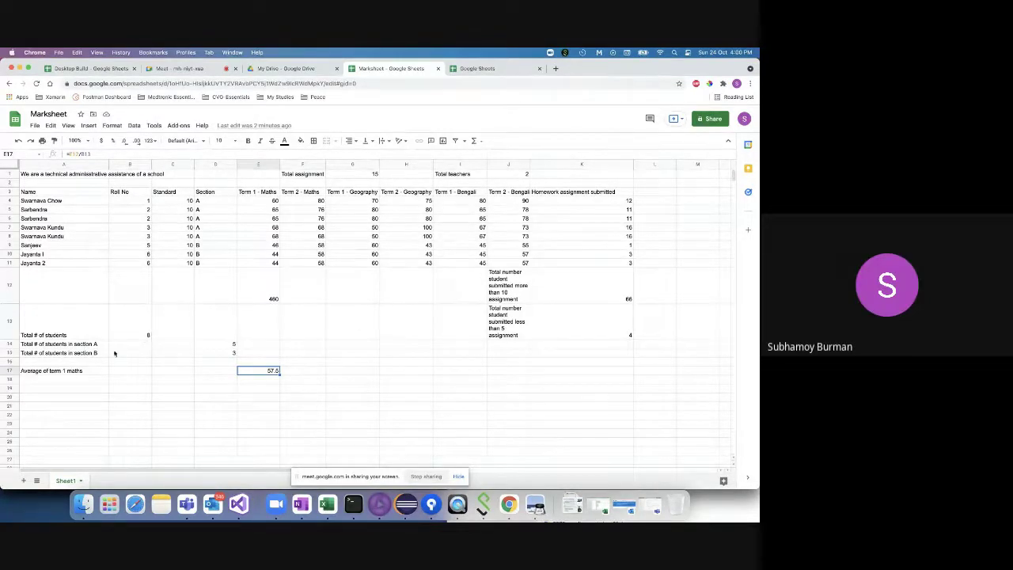
- Label A18 'Average of term 2 maths' by reusing the term 1 label with 2 instead of 1
double_click(47, 379)
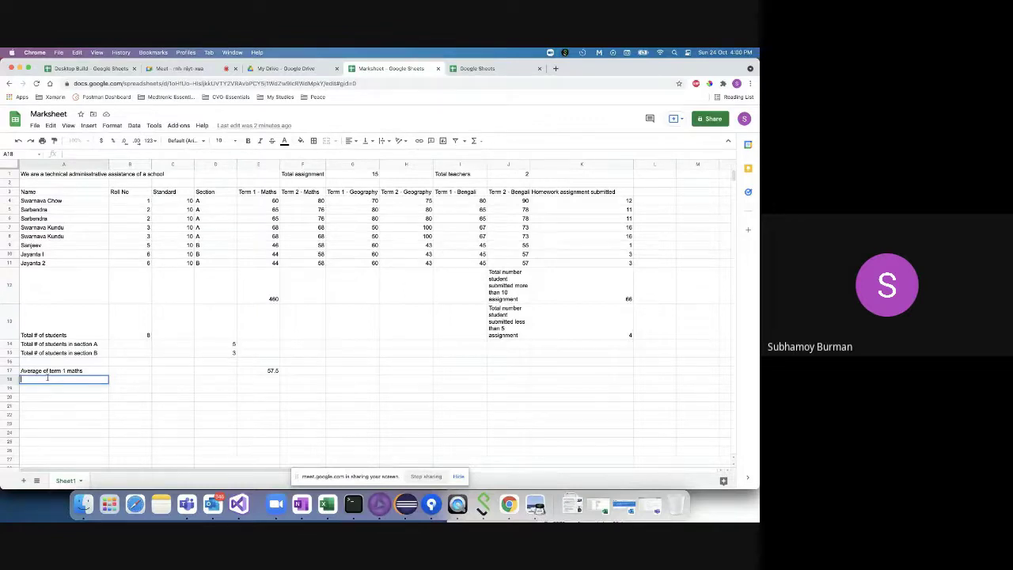
type("Average of term 1 maths")
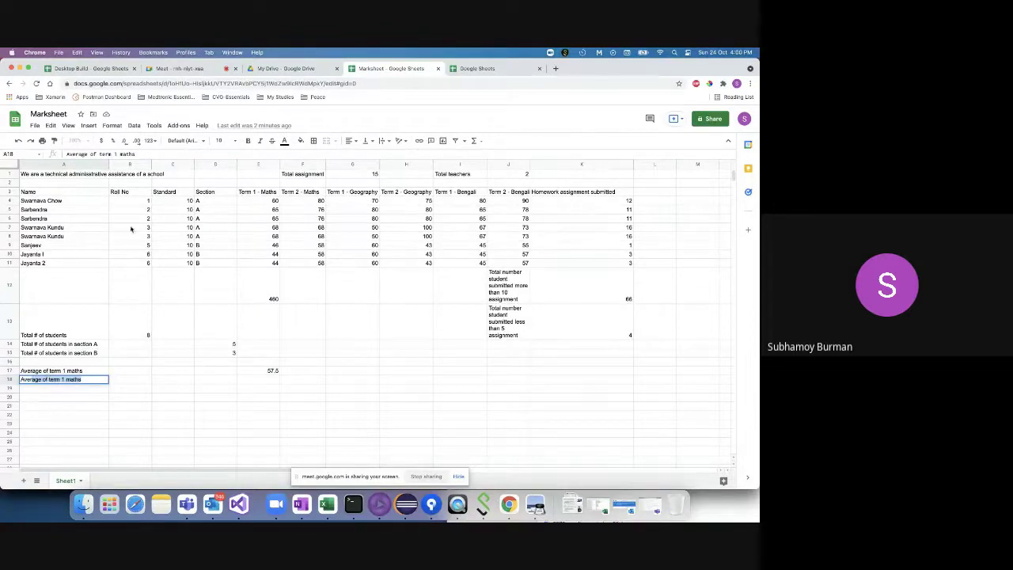
key("Return")
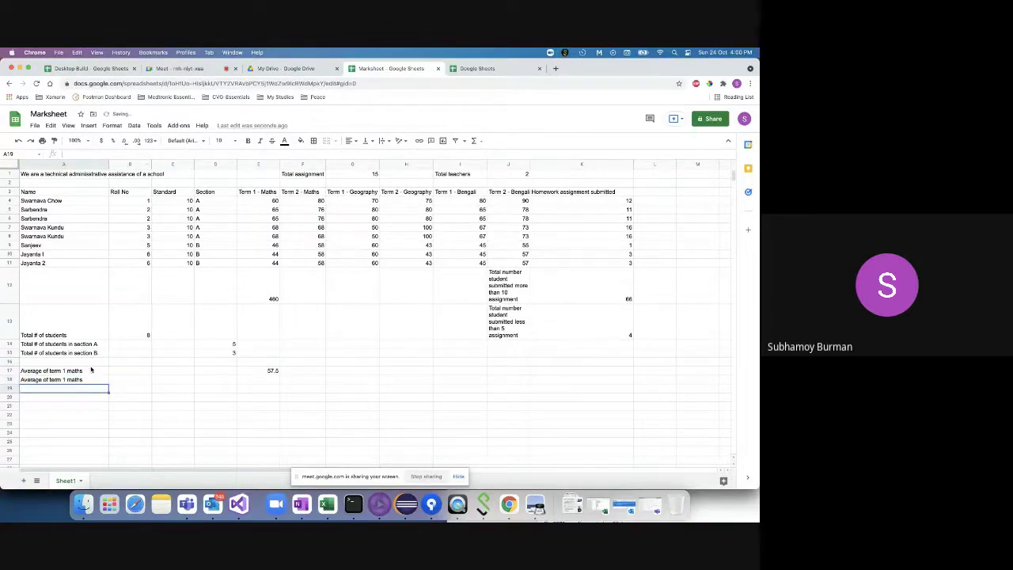
left_click(86, 381)
left_click(120, 155)
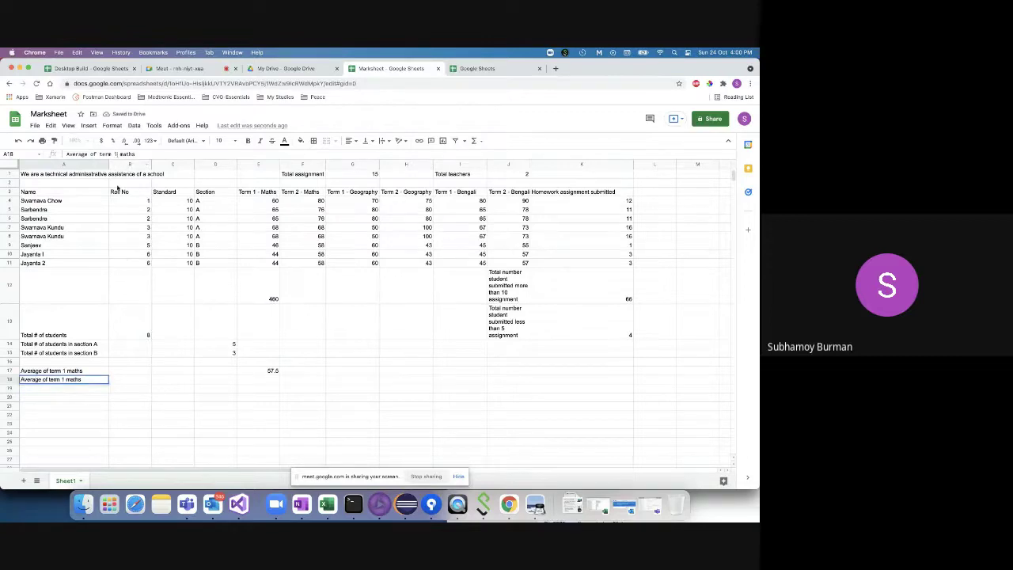
key("BackSpace")
type("2")
left_click(307, 379)
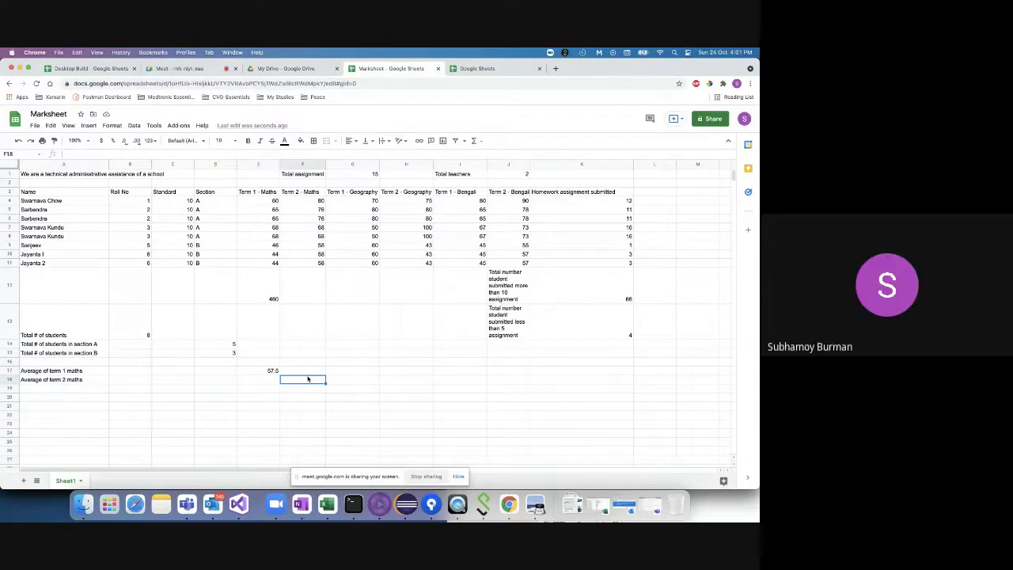
- Enter =AVERAGE(F4:F11) in F18 to show the term 2 maths average of 67.75
type("=")
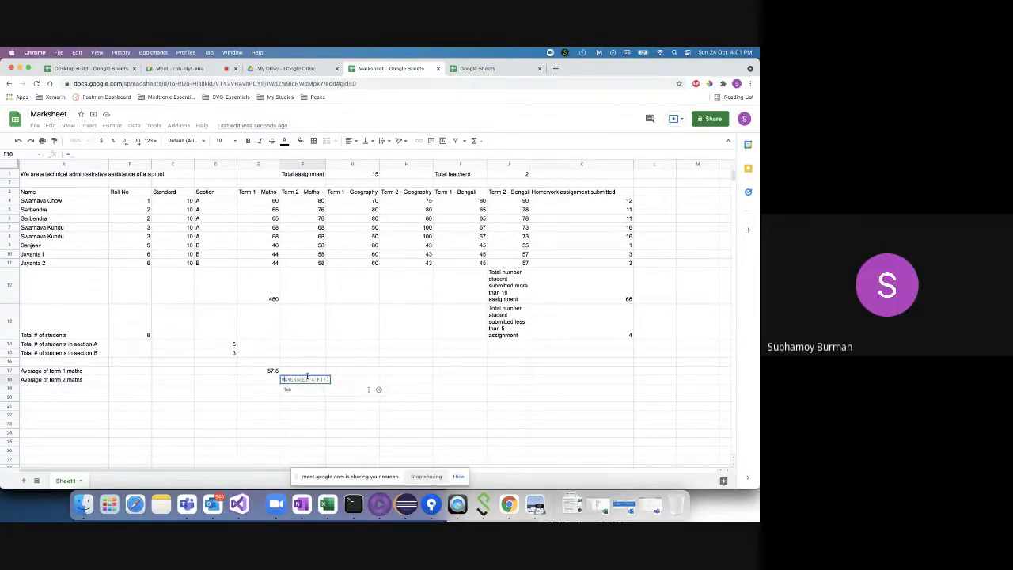
type("av")
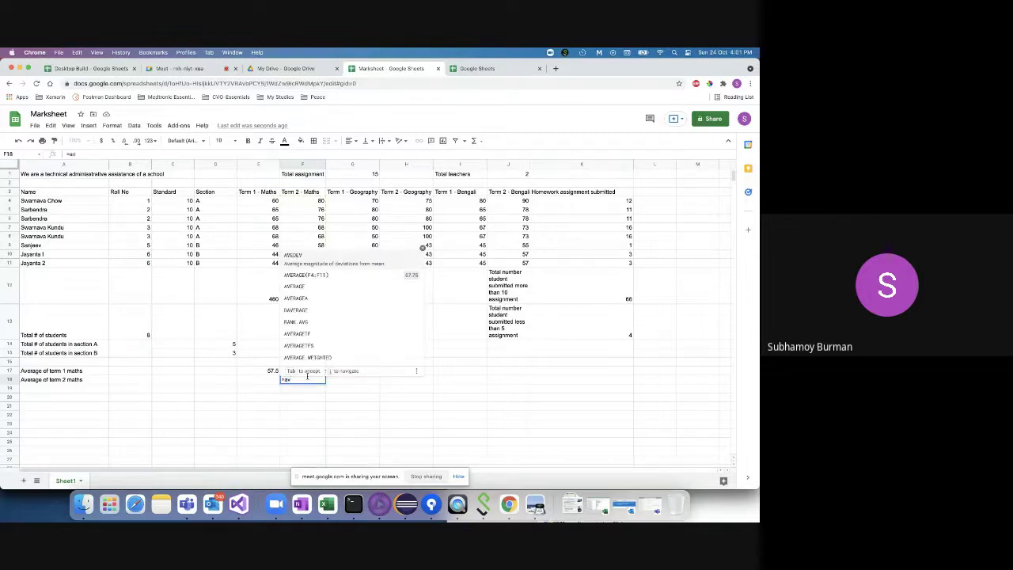
key("Tab")
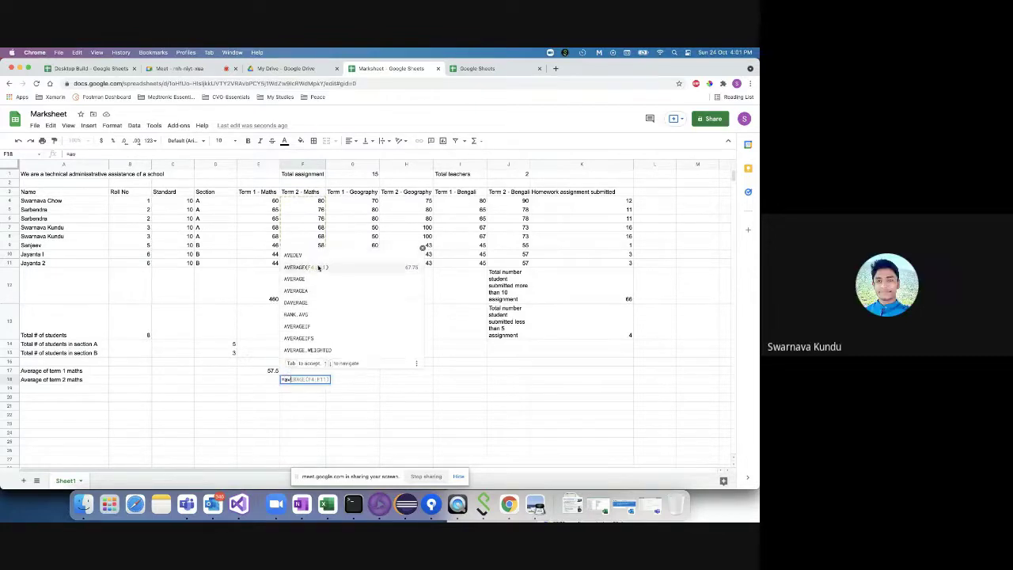
key("Return")
left_click(307, 389)
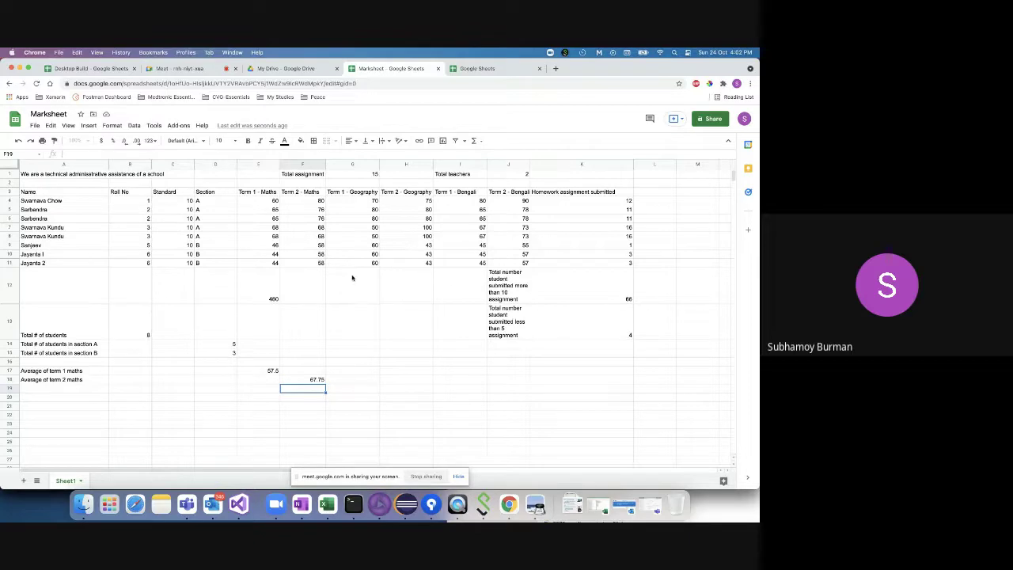
left_click(352, 277)
left_click(289, 279)
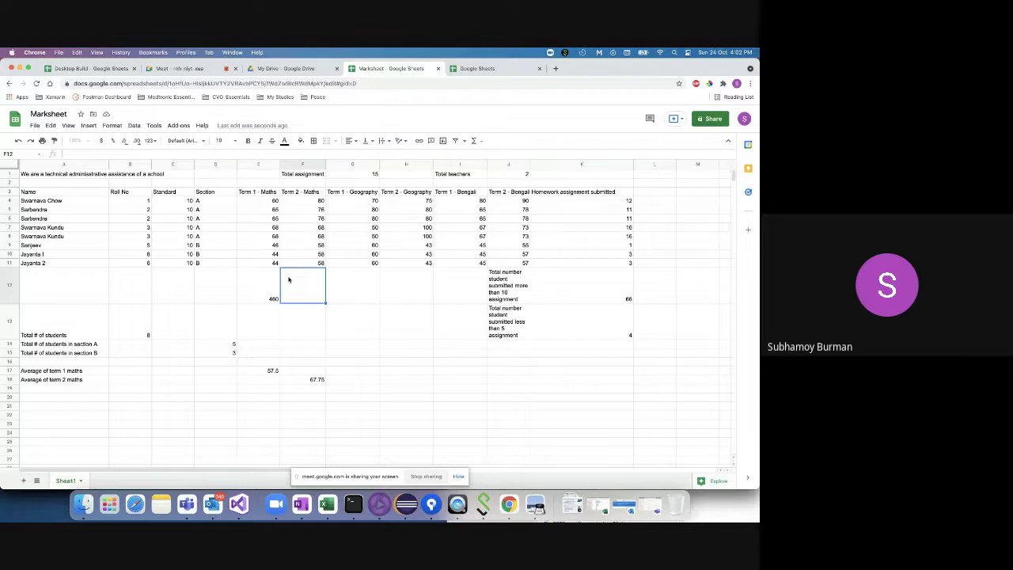
- Enter a 'Result' header in L3, then change it to 'Term 1 Result'
left_click(654, 192)
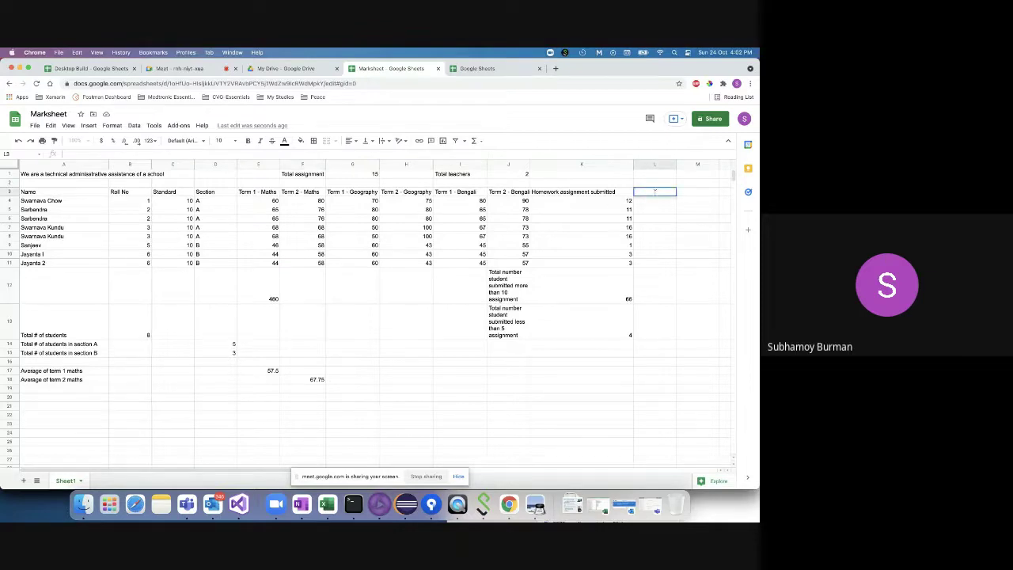
type("Result")
left_click(655, 201)
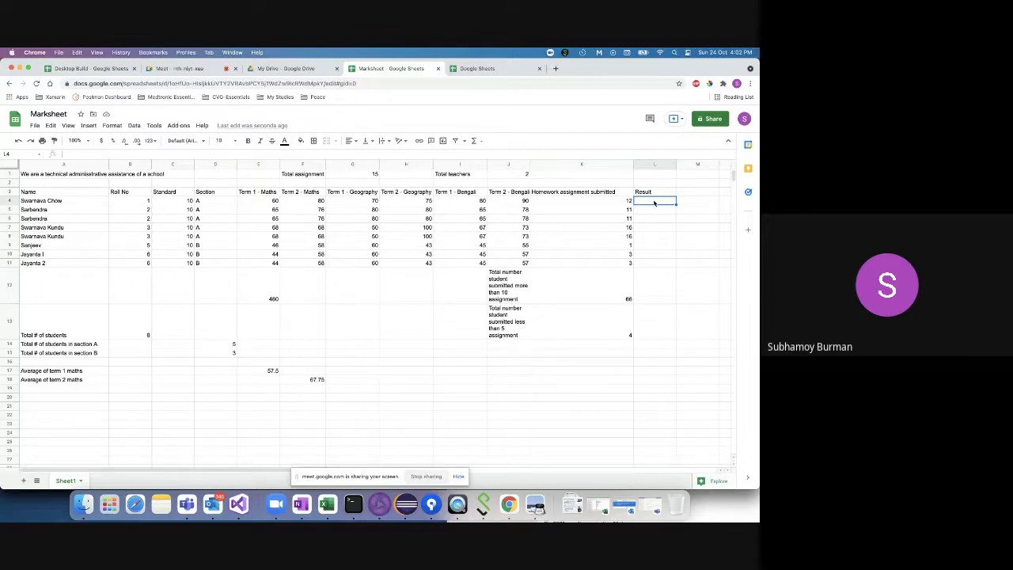
left_click(261, 202)
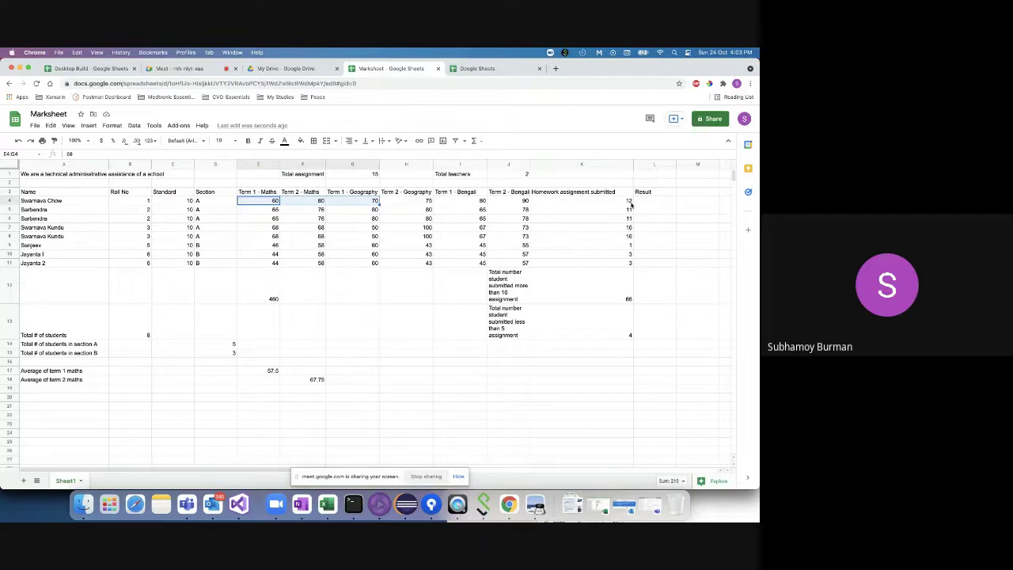
double_click(653, 192)
key("BackSpace")
key("BackSpace")
key("BackSpace")
key("BackSpace")
key("BackSpace")
key("BackSpace")
type("Term")
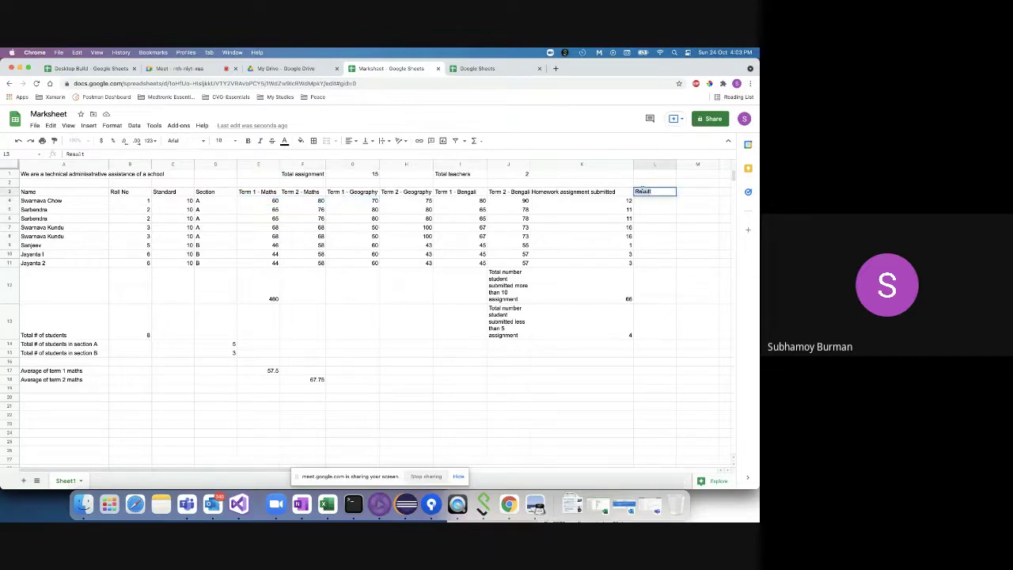
type(" 1 Result")
left_click(699, 192)
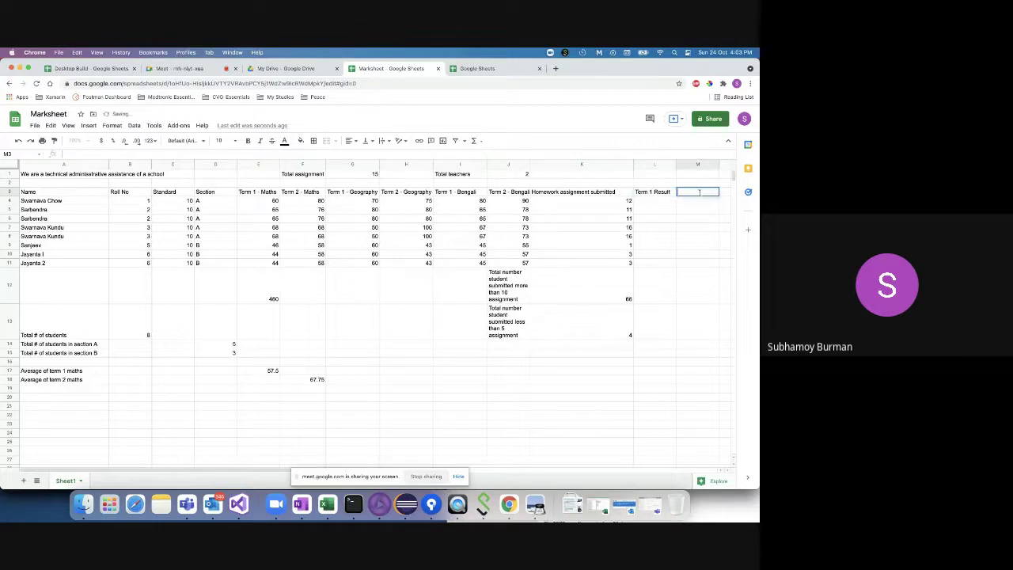
- Start a 'Term 2' header in M3 and rename L3 to 'Term 1 - Total Marks'
type("Term 2 R")
left_click(667, 192)
double_click(667, 191)
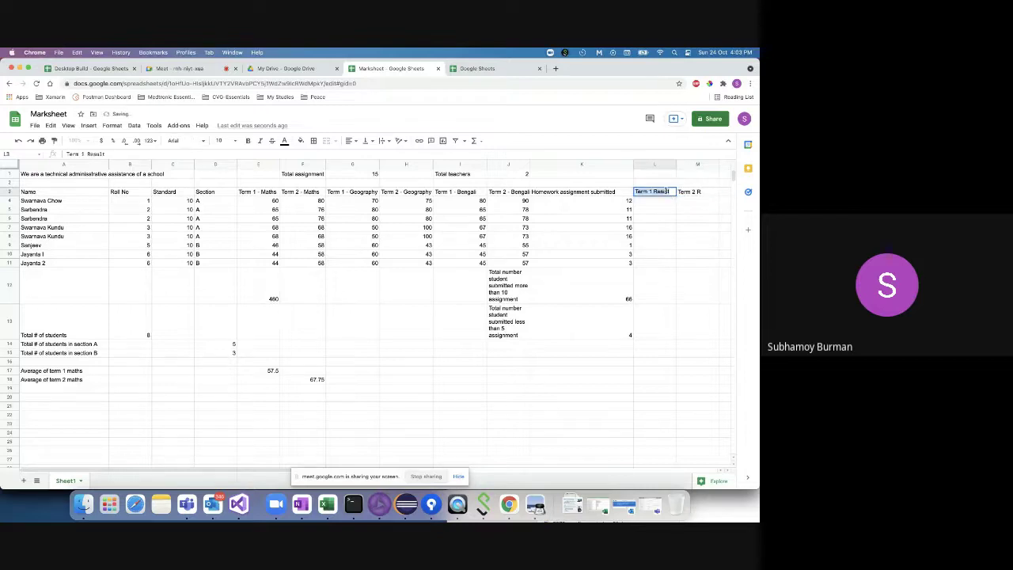
left_click(668, 192)
key("BackSpace")
key("BackSpace")
key("BackSpace")
key("BackSpace")
type("- Total Marks")
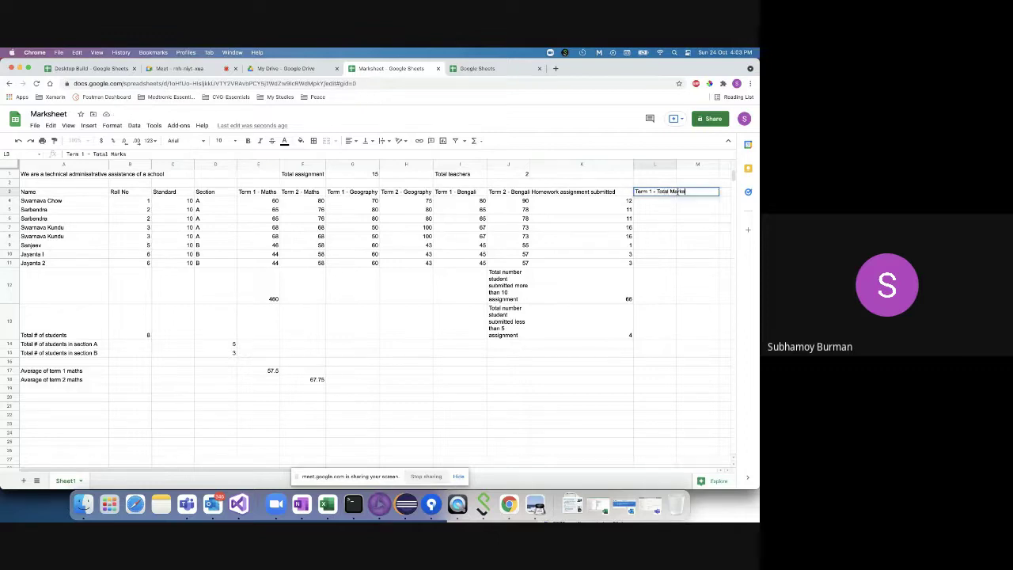
key("Return")
- Widen column L to fit its header and correct M3 to read 'Term 1 - Result'
left_click(692, 193)
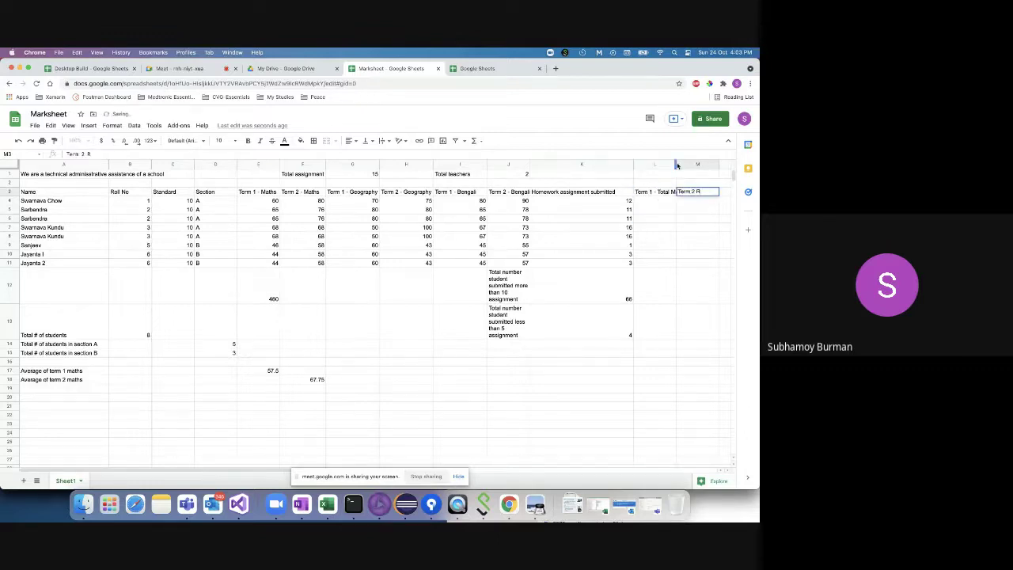
left_click_drag(675, 164, 688, 164)
left_click(678, 210)
left_click(715, 196)
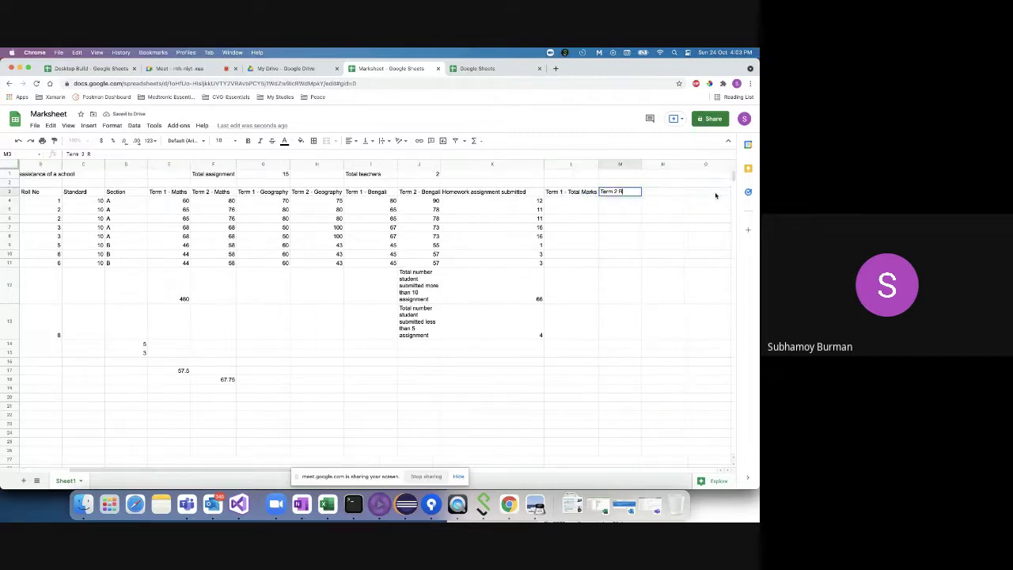
double_click(629, 191)
key("BackSpace")
type("-")
key("BackSpace")
key("BackSpace")
key("BackSpace")
key("BackSpace")
key("BackSpace")
type("- Resu")
left_click(559, 200)
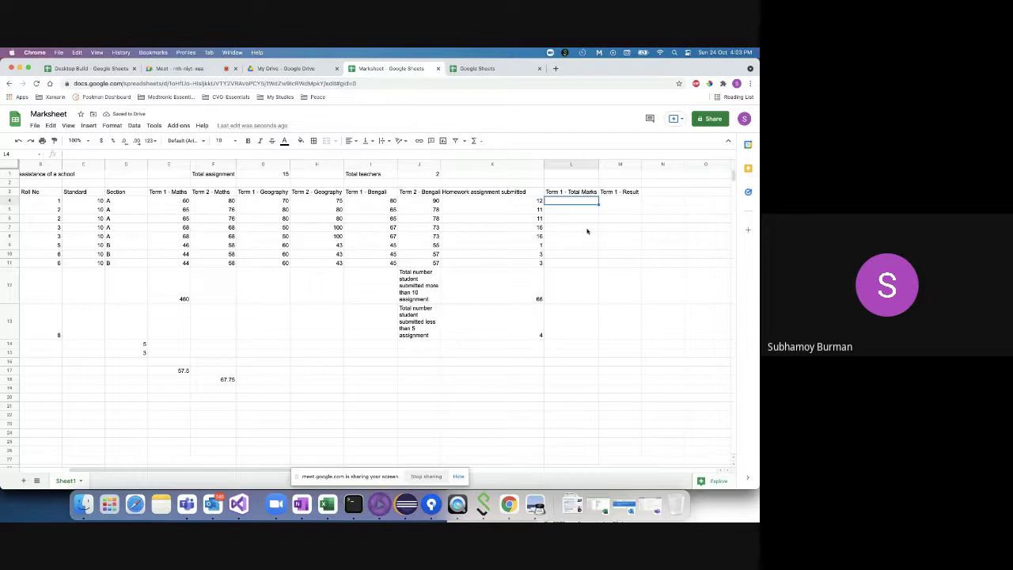
- Enter =E4+G4+I4 in L4 to total the first student's term 1 marks
type("=SUM(E4:K4")
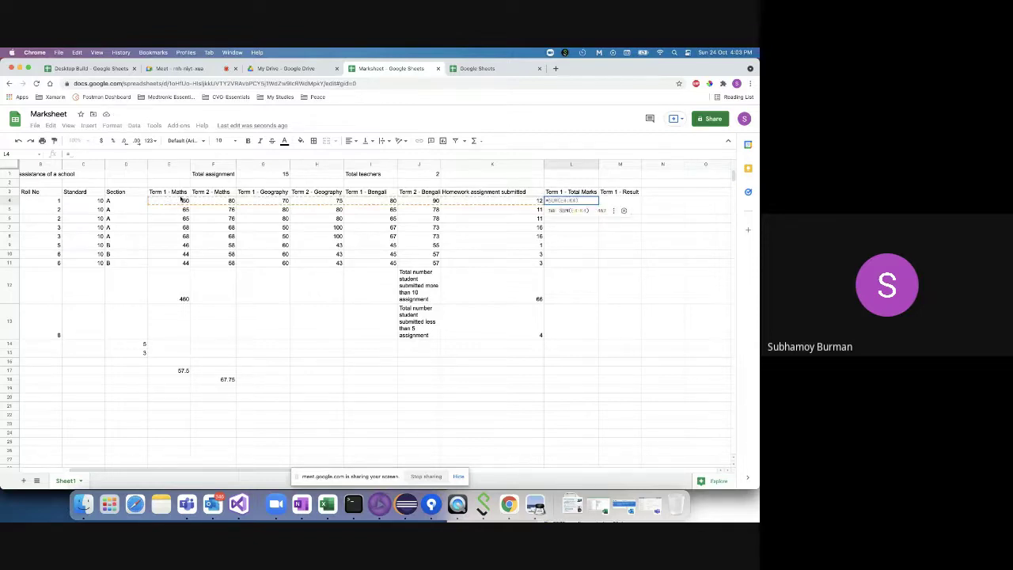
left_click(179, 202)
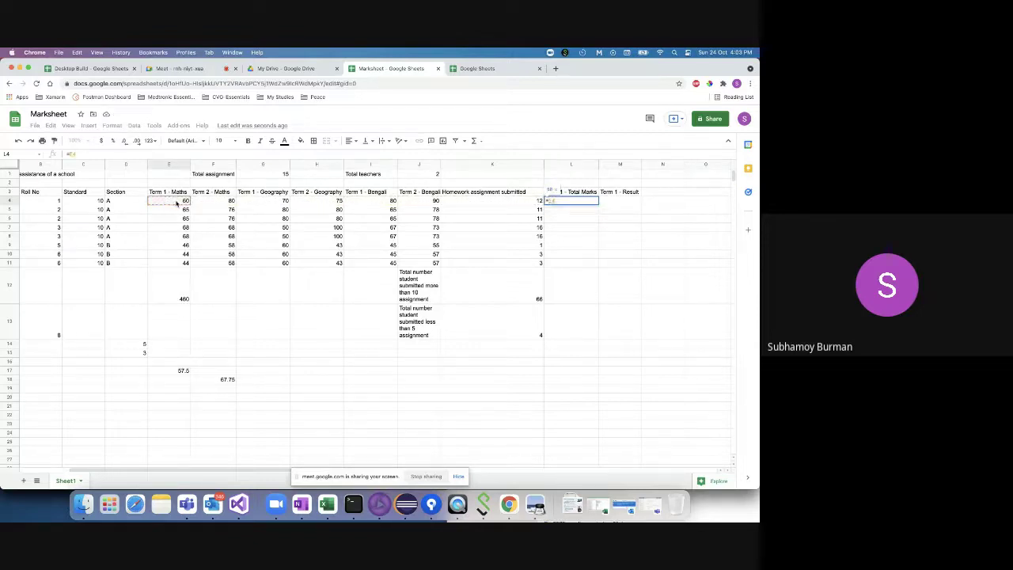
left_click(257, 202, "shift")
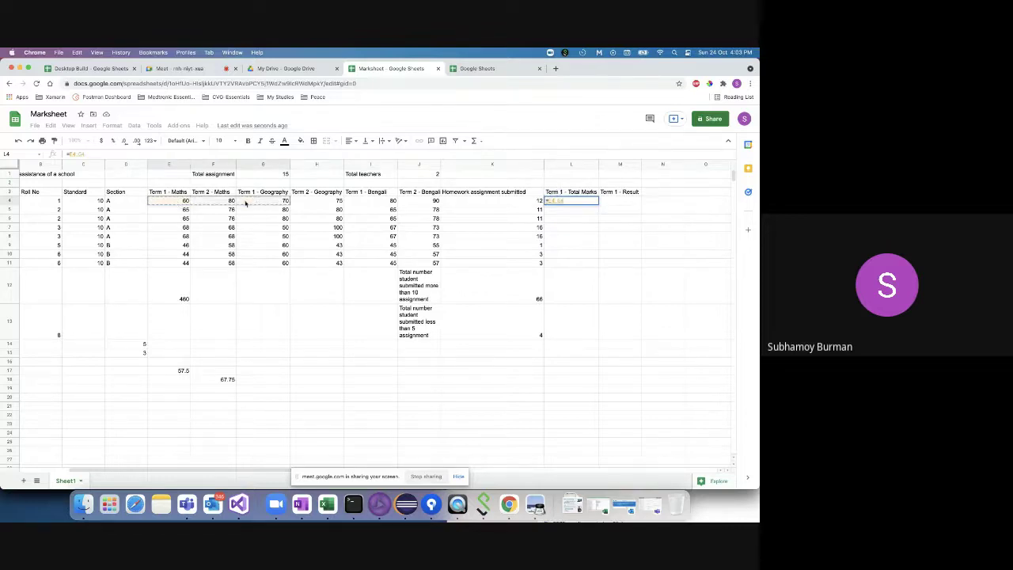
left_click(180, 204)
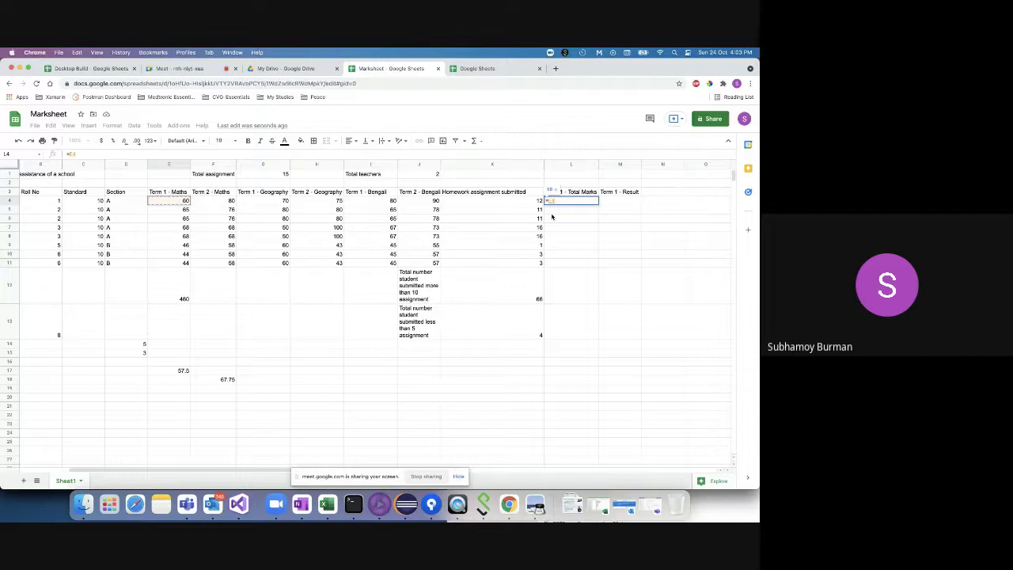
type("+")
left_click(264, 203)
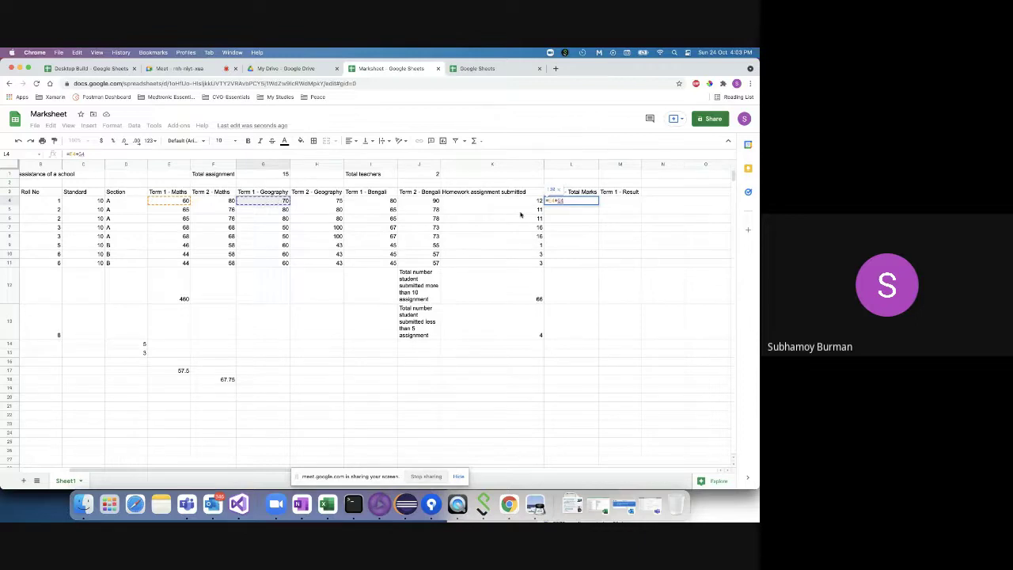
type("+")
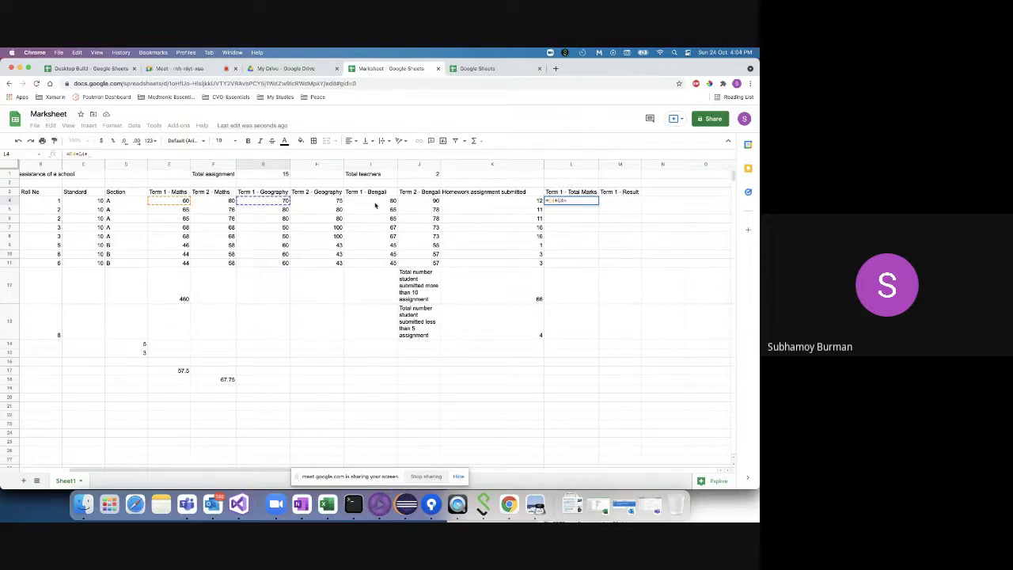
left_click(373, 203)
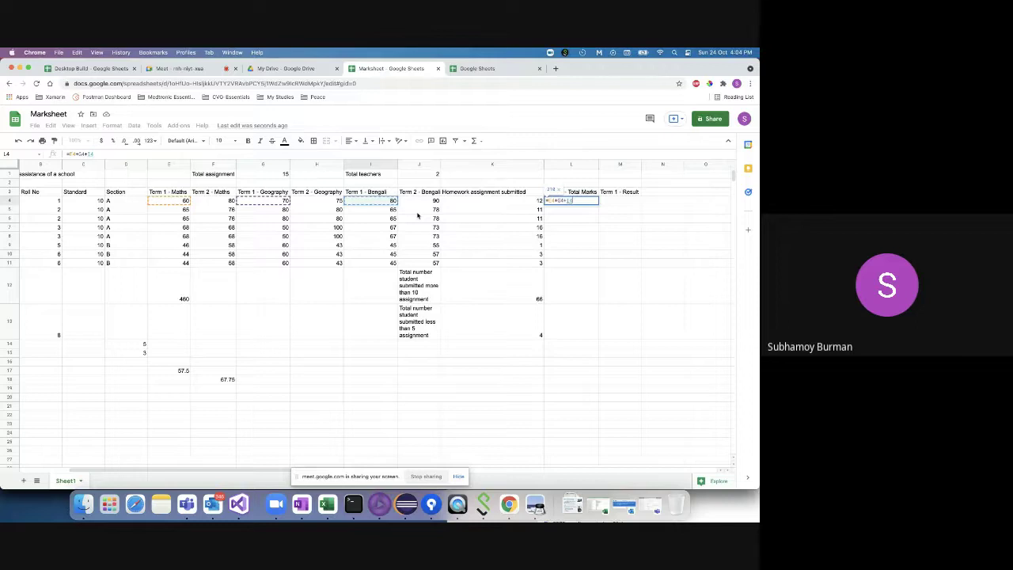
key("Return")
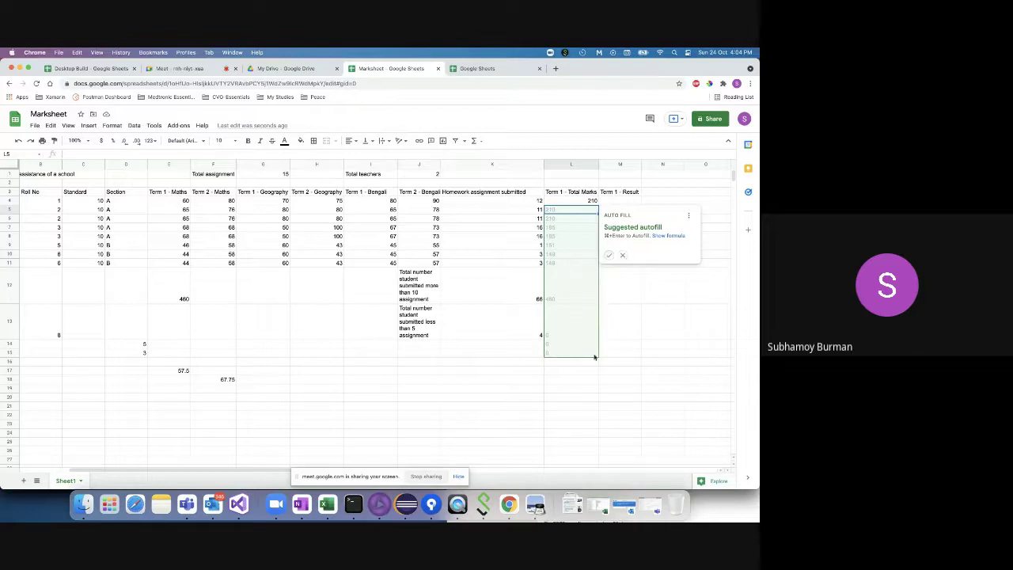
- Dismiss the autofill suggestion and copy L4's total formula down through L11
left_click(622, 254)
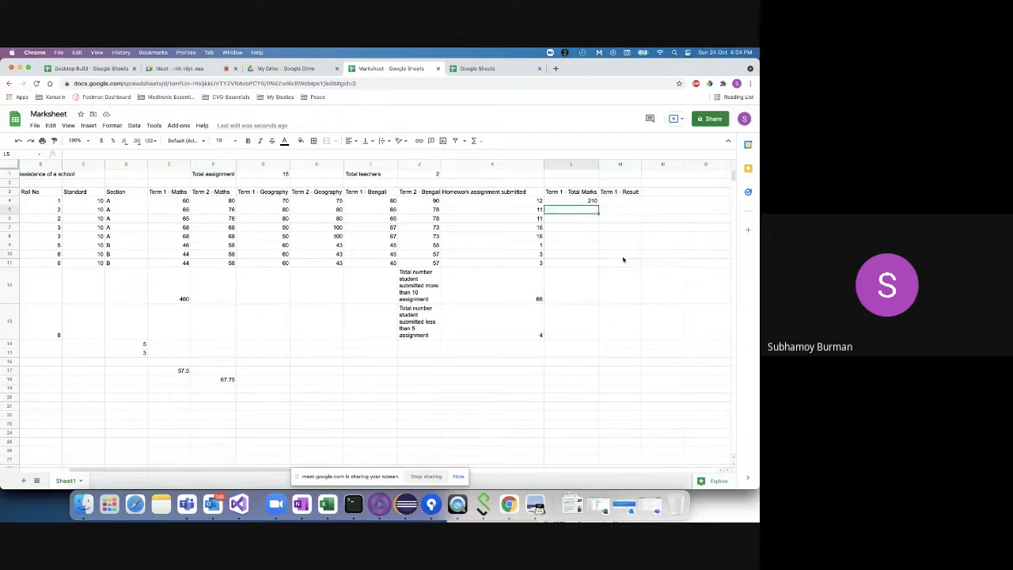
left_click(592, 201)
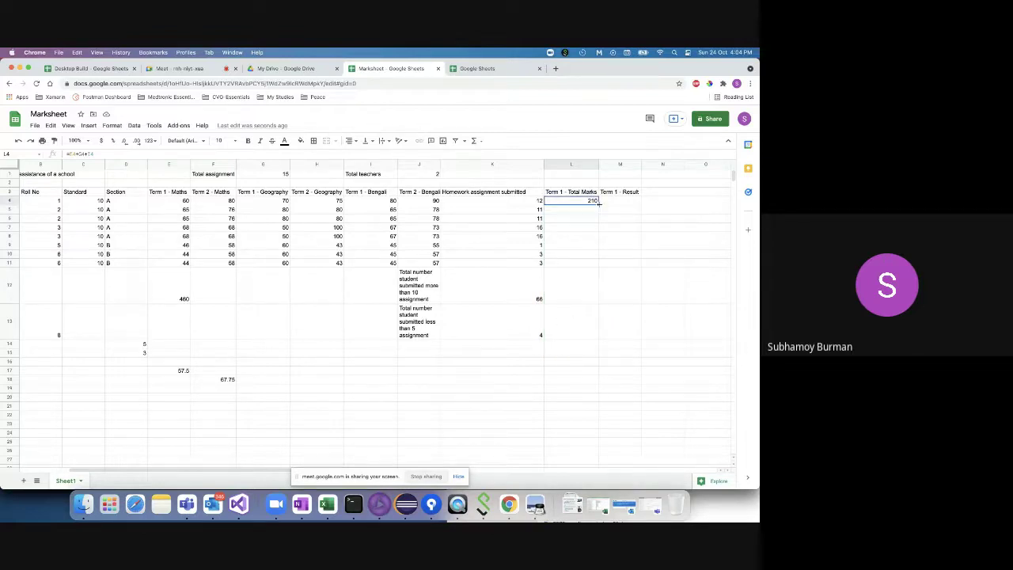
left_click_drag(599, 204, 595, 267)
left_click(614, 264)
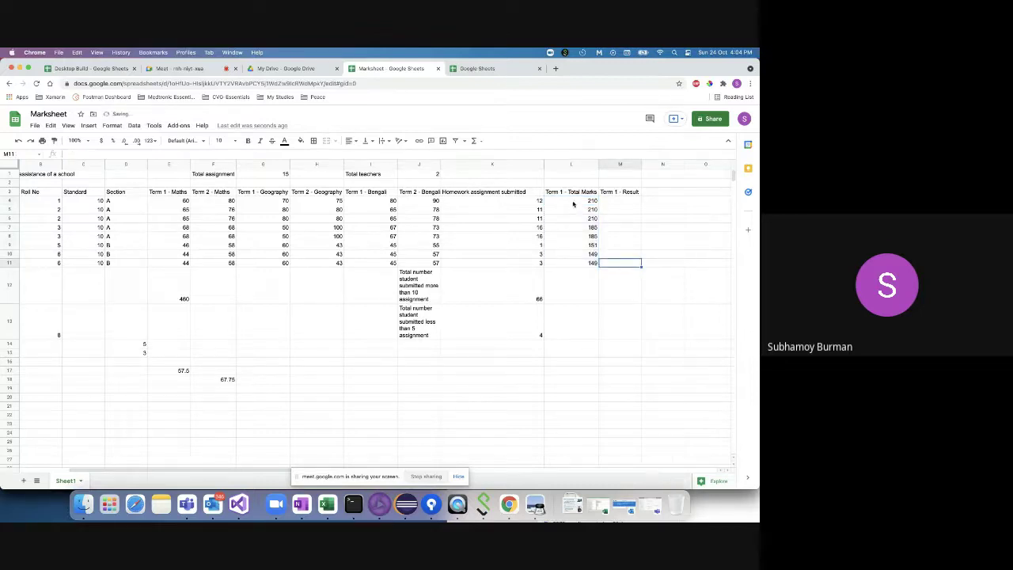
left_click(576, 204)
scroll(343, 266, "left", 3)
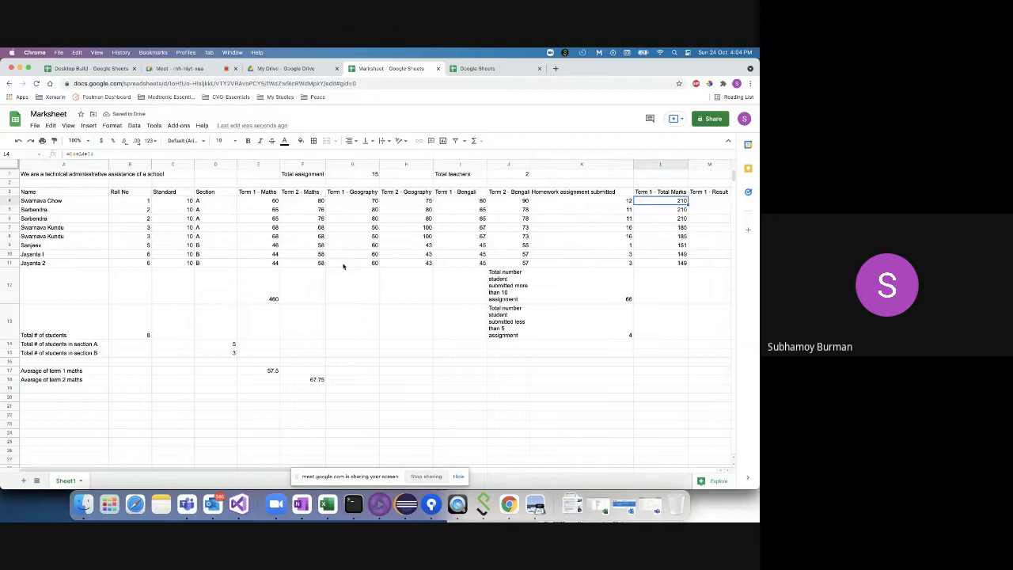
left_click(375, 210)
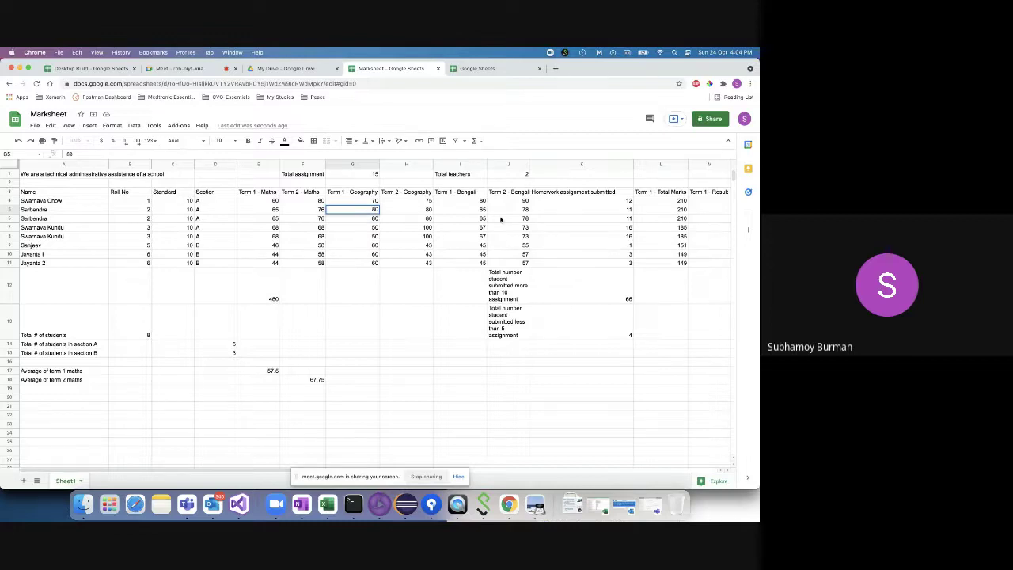
key("BackSpace")
type("76")
left_click(675, 228)
left_click(683, 211)
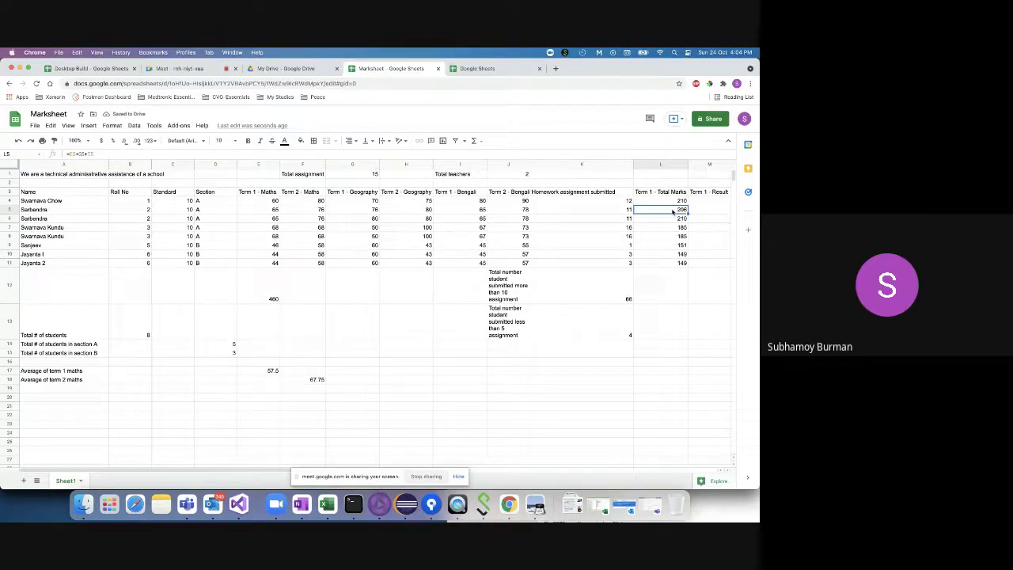
scroll(673, 212, "up", 5)
left_click(668, 226)
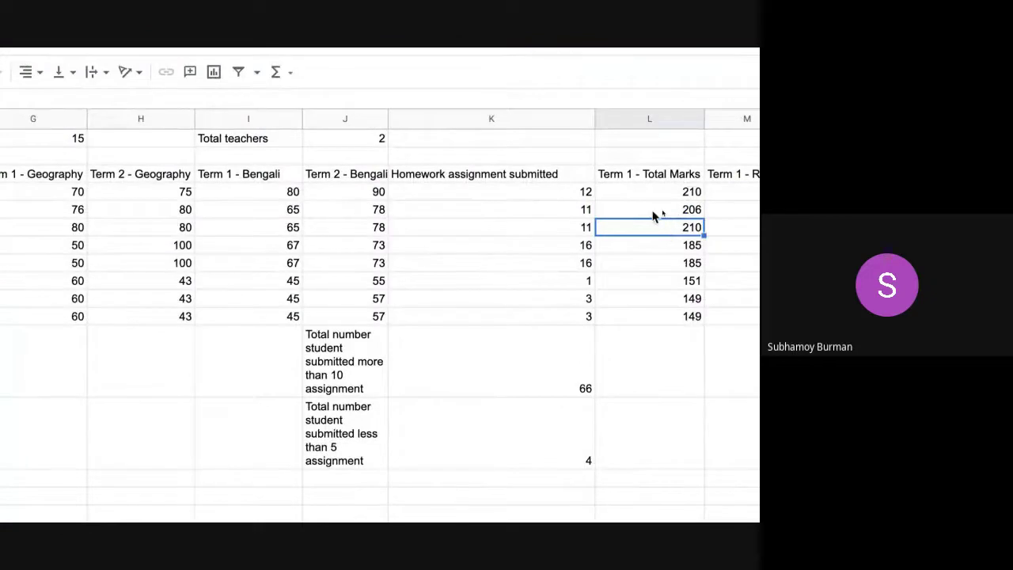
left_click(654, 214)
left_click(412, 231)
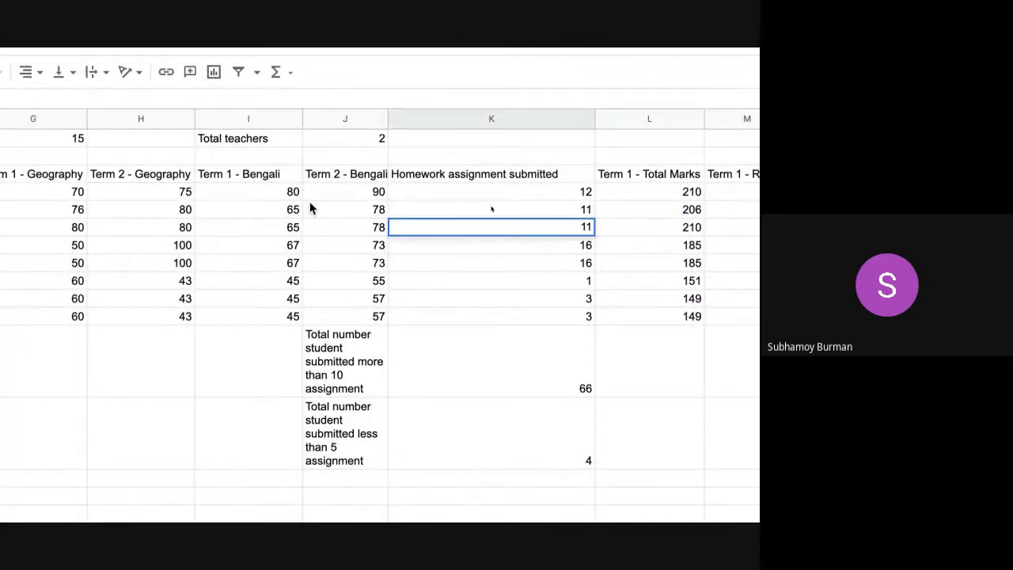
left_click(669, 227)
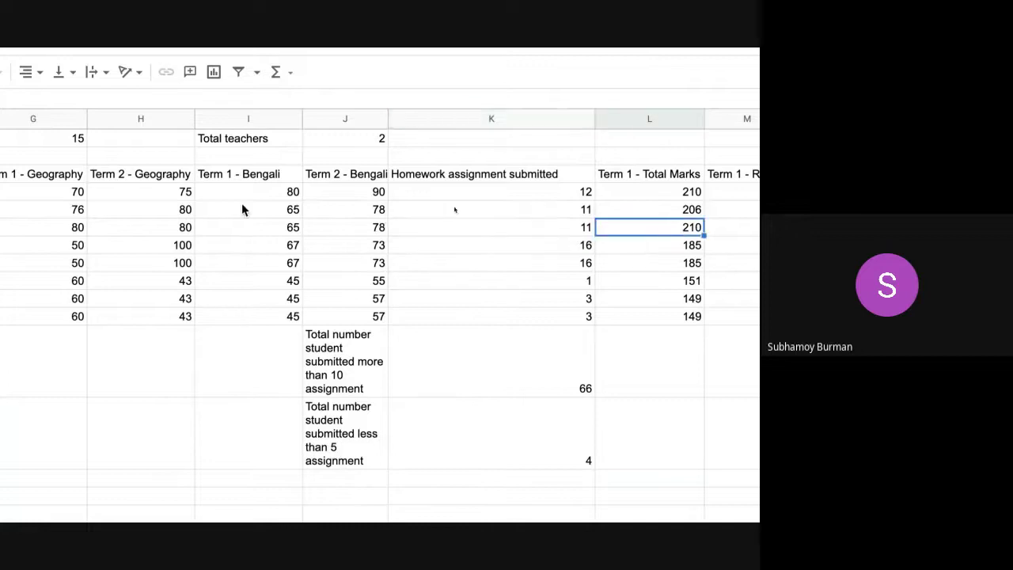
left_click(278, 242)
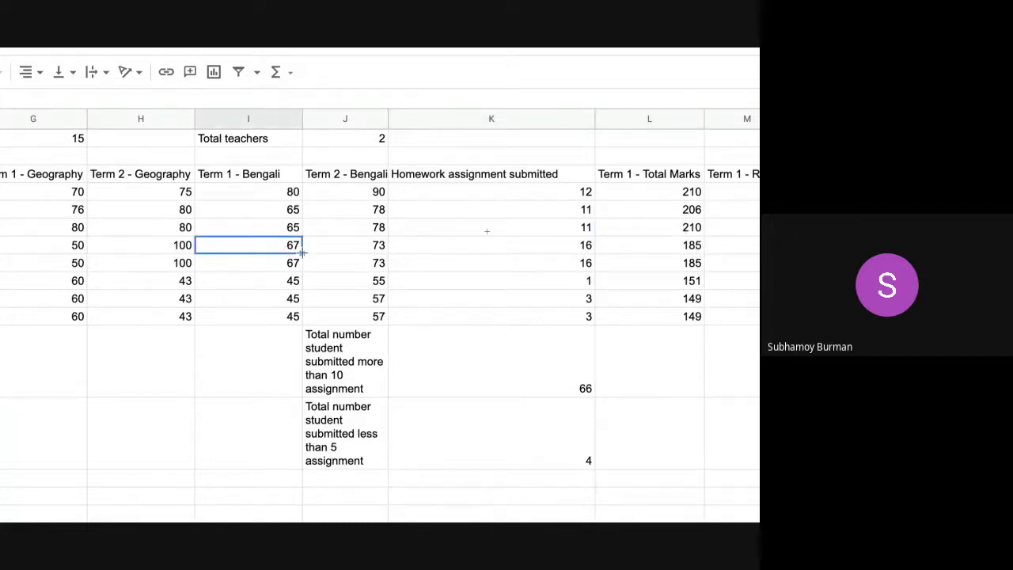
double_click(298, 250)
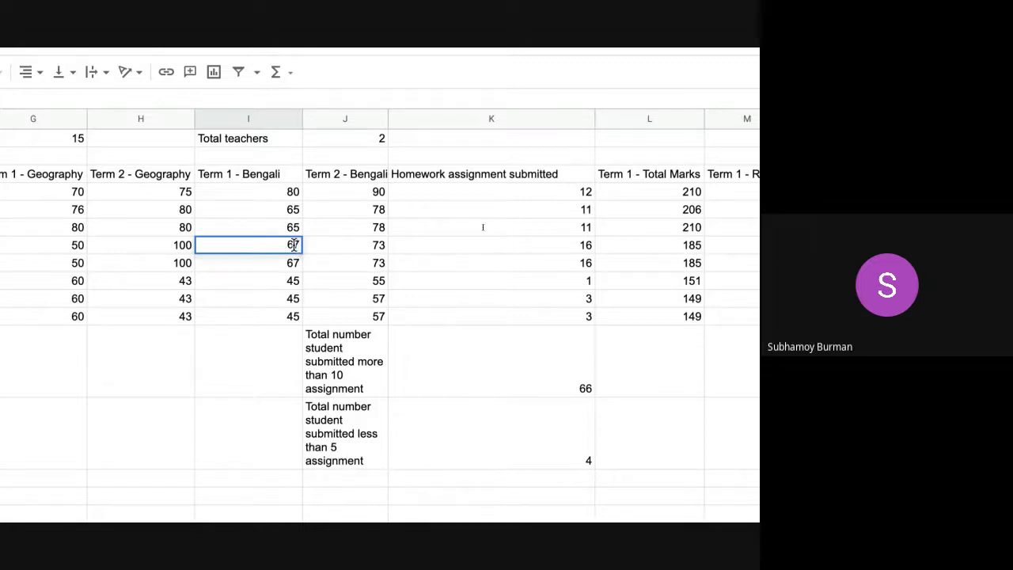
key("BackSpace")
type("5")
left_click(283, 266)
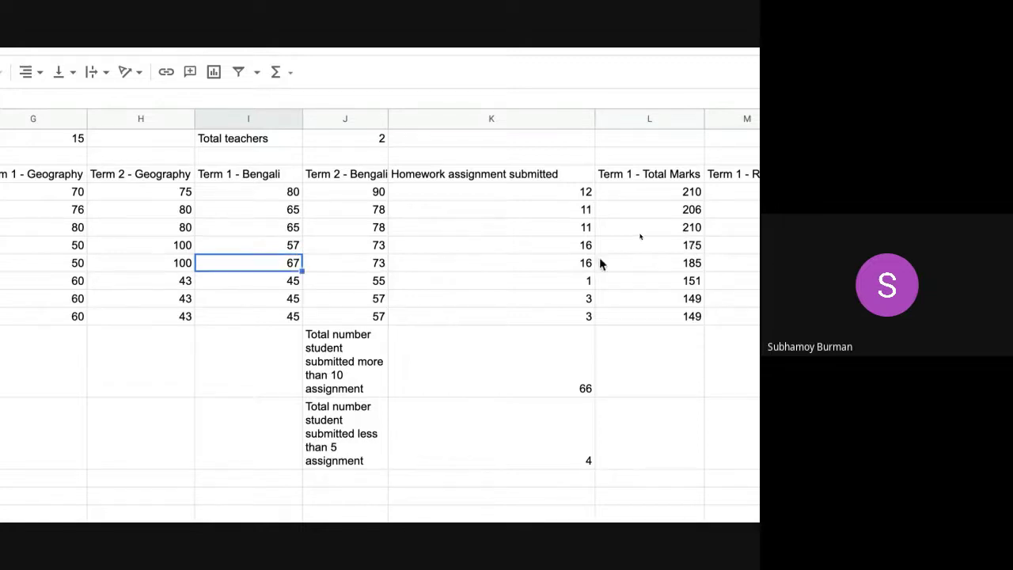
left_click(683, 250)
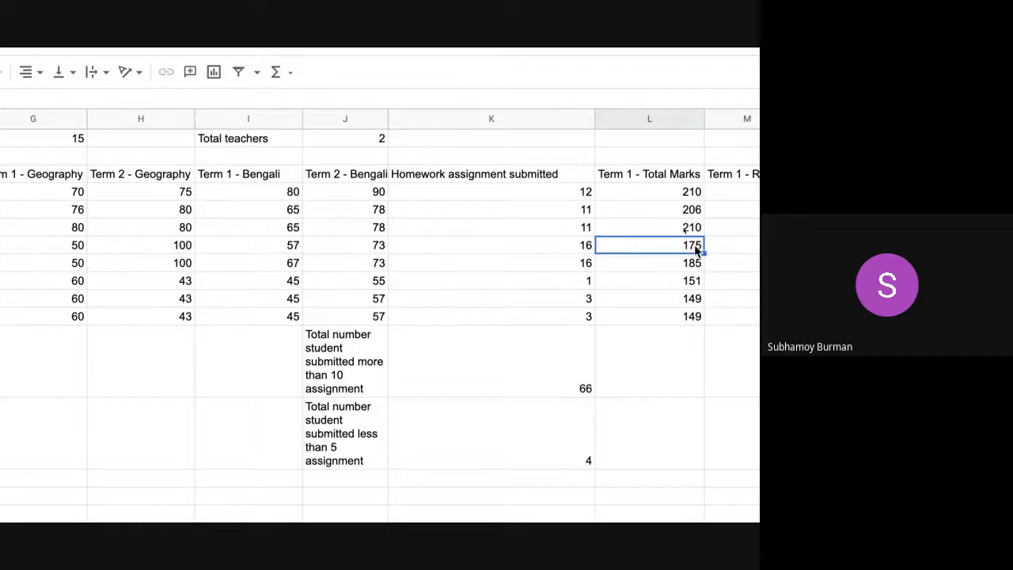
left_click(293, 248)
double_click(294, 246)
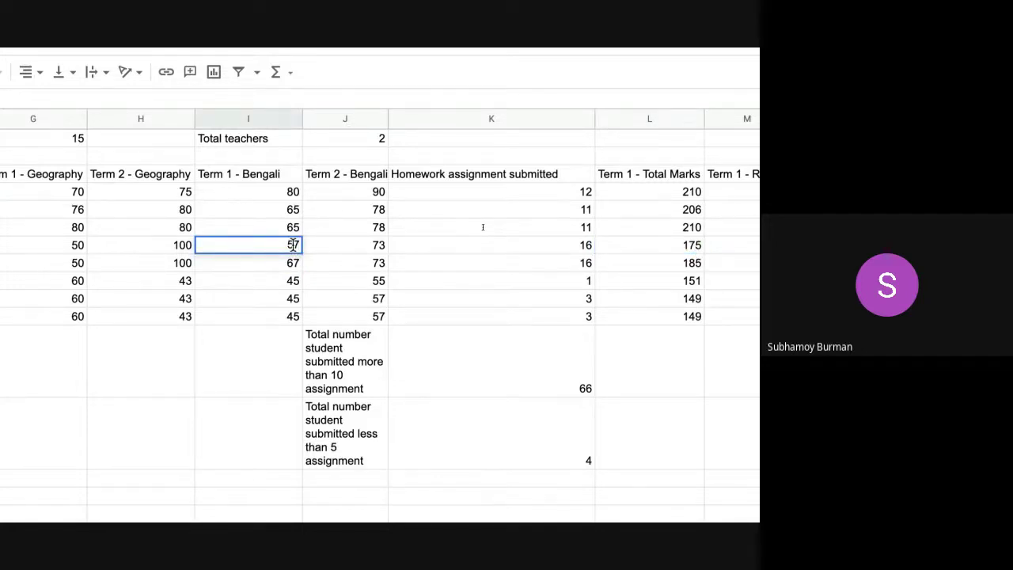
key("BackSpace")
key("BackSpace")
type("67")
left_click(672, 245)
left_click(667, 191)
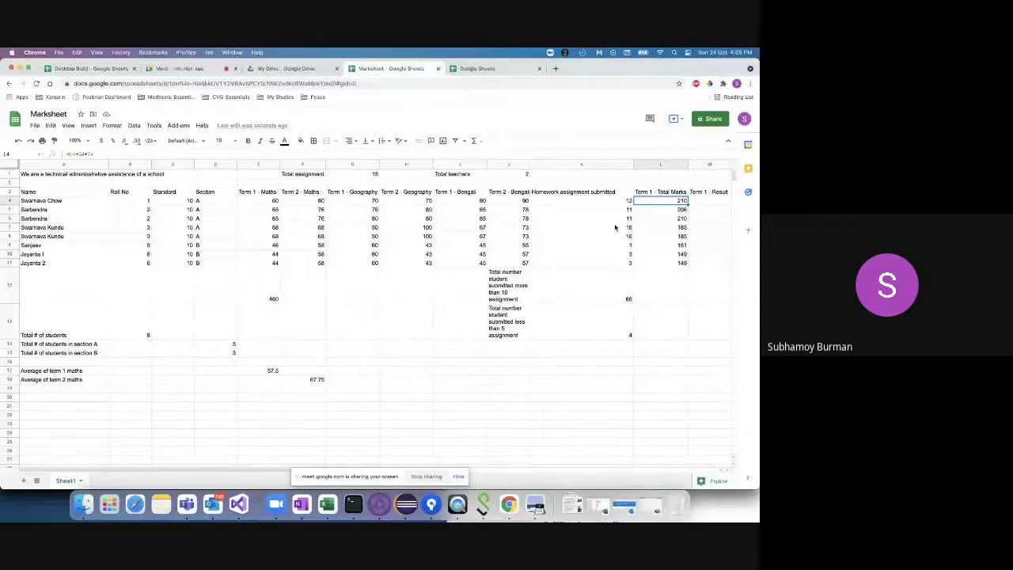
scroll(638, 283, "right", 3)
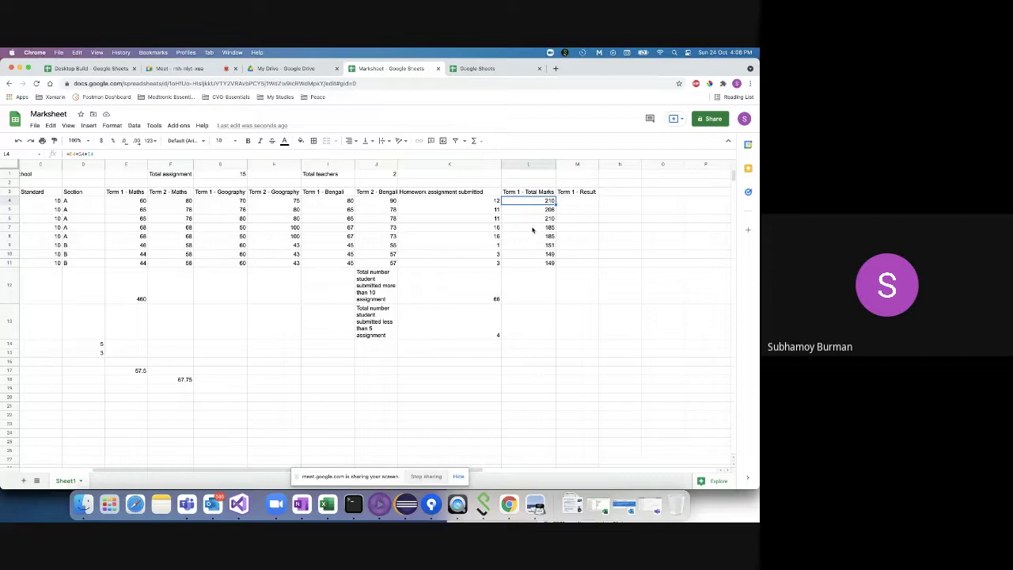
left_click(575, 201)
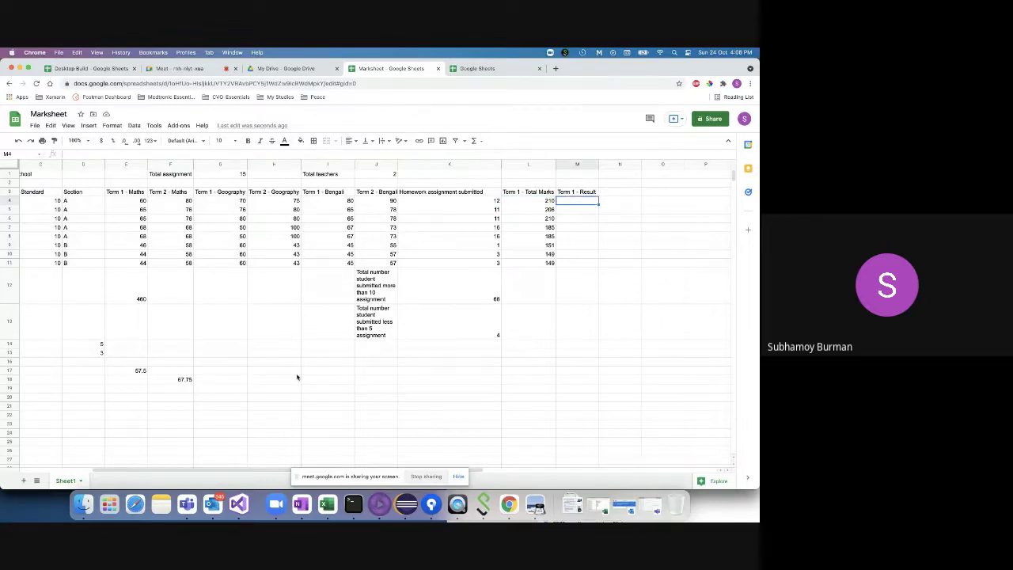
- Enter the criterion >=200 in J16, with 'Pass' in K16 and 'Fail' in K17
left_click(380, 362)
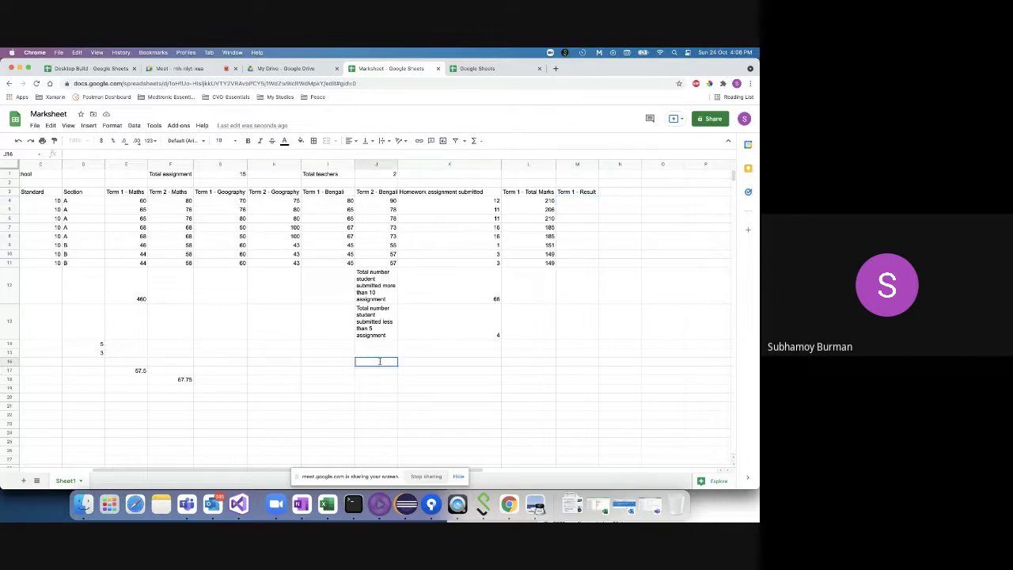
type(">200")
left_click(418, 362)
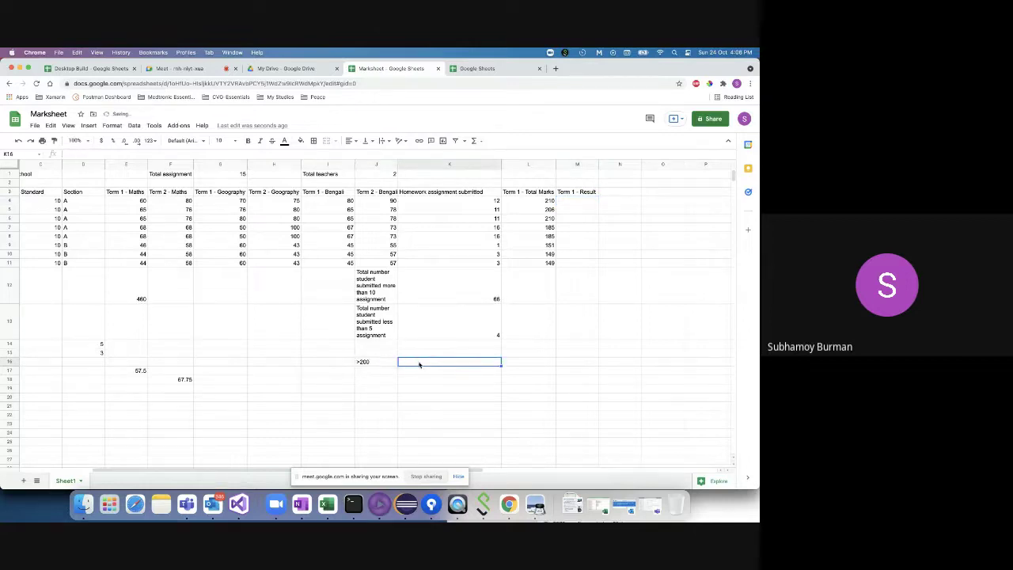
type("Pass")
left_click(416, 370)
type("F")
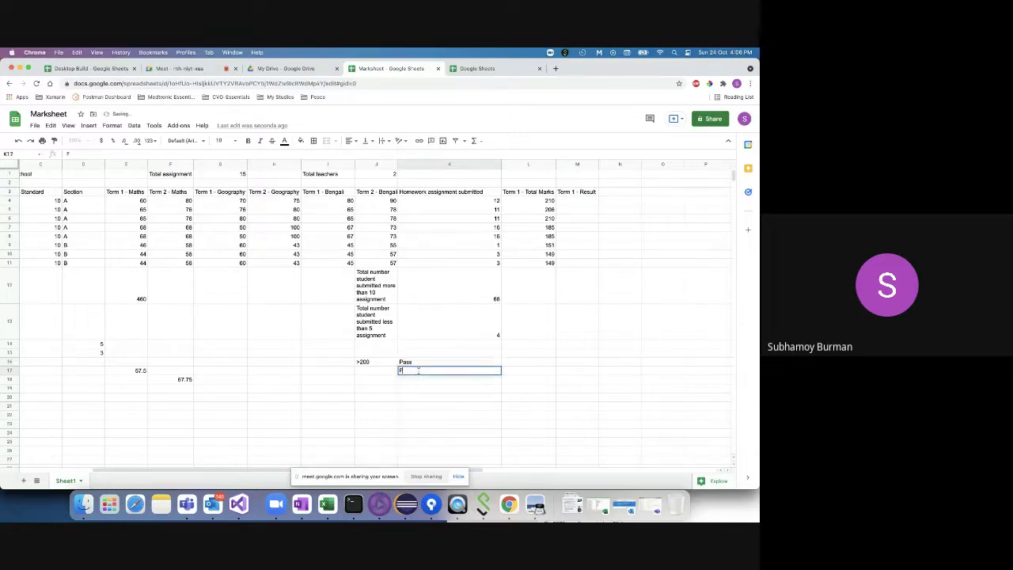
type("ail")
left_click(358, 361)
double_click(358, 362)
type("=")
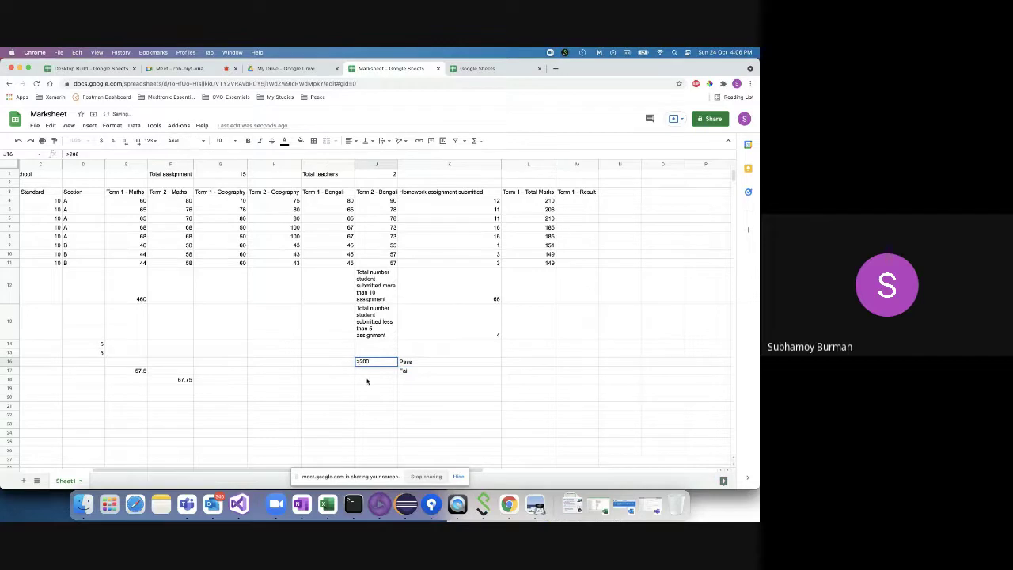
left_click(581, 201)
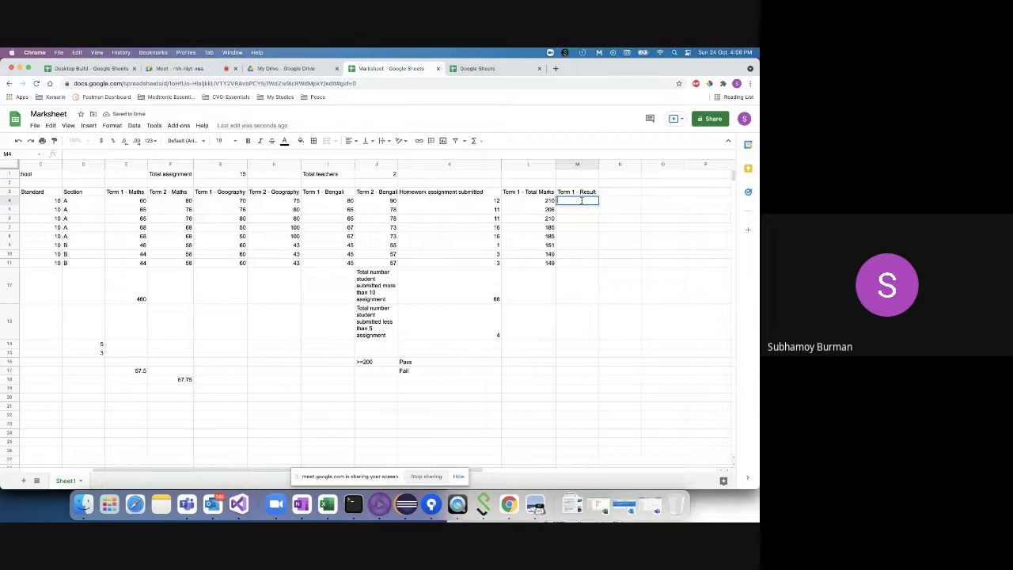
- Review the Pass/Fail labels and Term 1 totals, then select the cell beside Pass
left_click(420, 363)
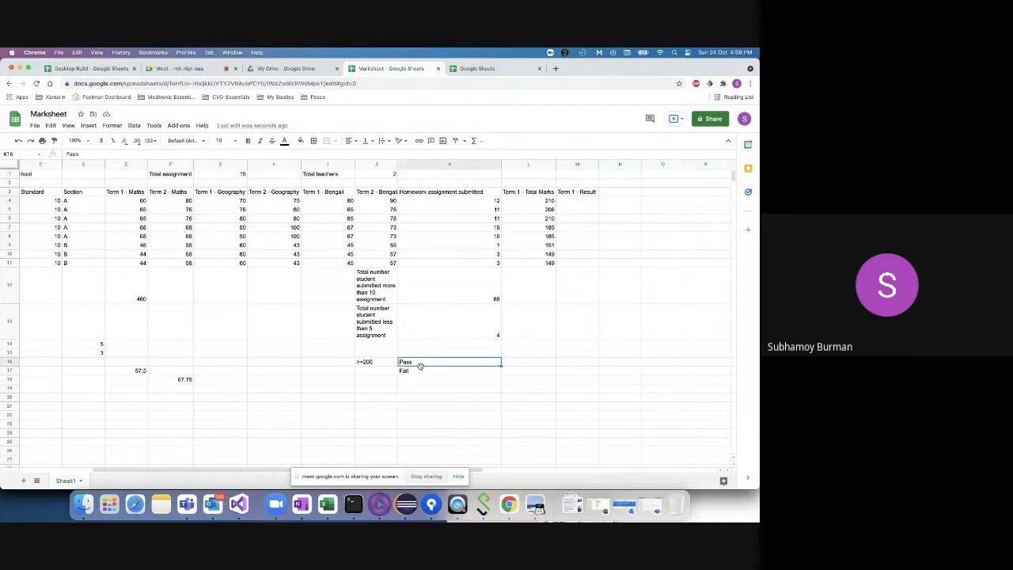
left_click(420, 372)
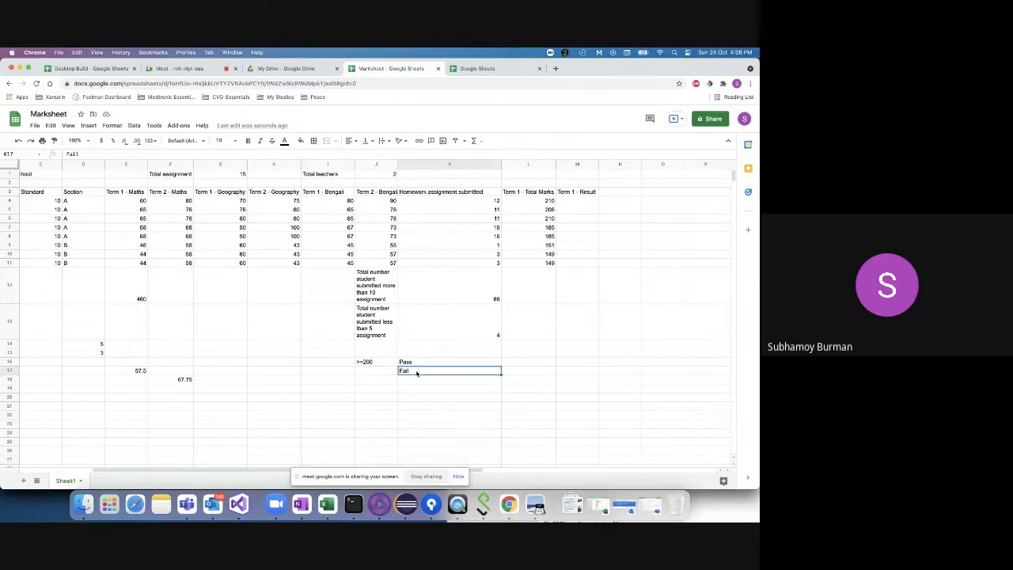
left_click(530, 202)
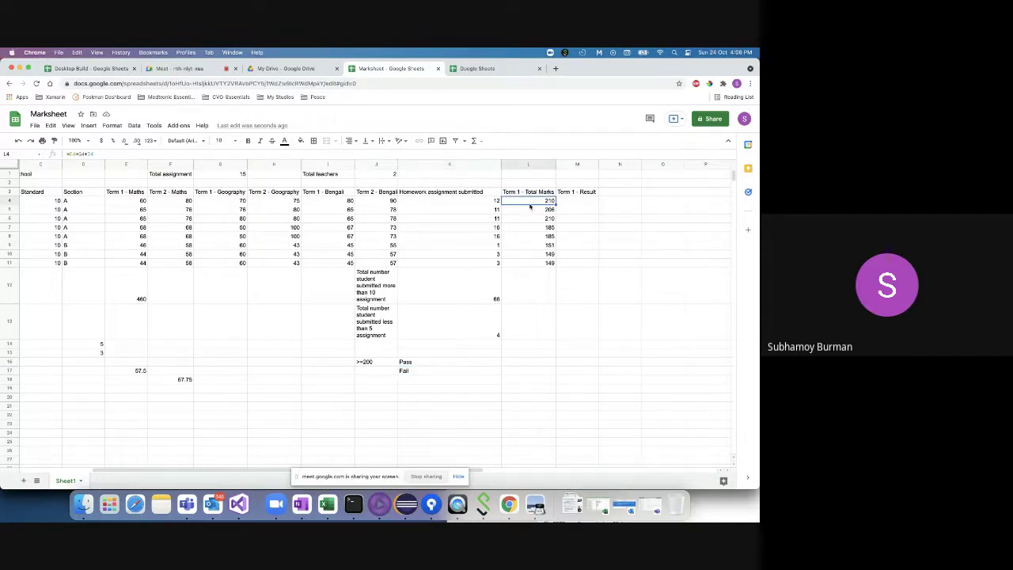
left_click(533, 221, "shift")
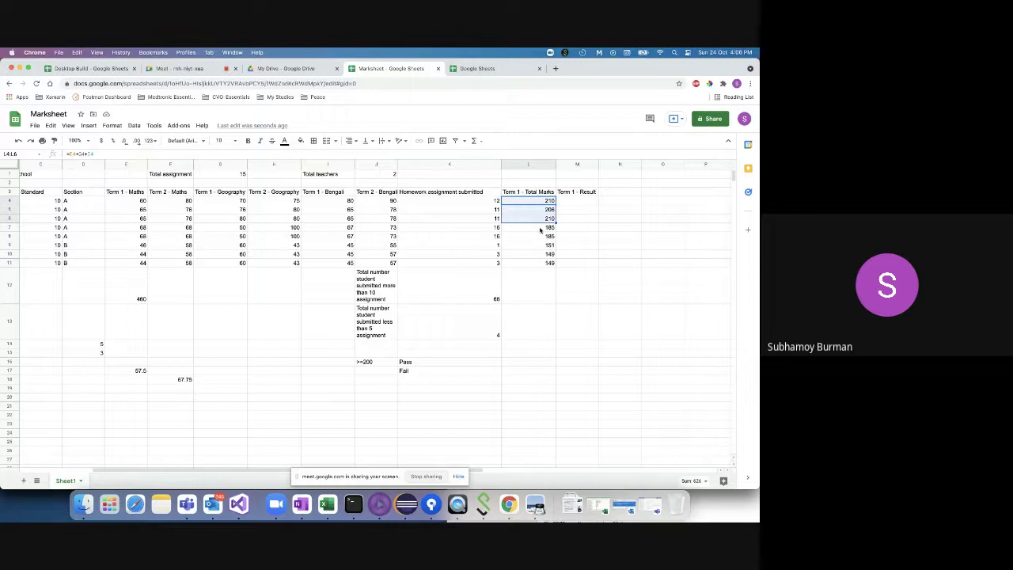
left_click(541, 230)
left_click(529, 291)
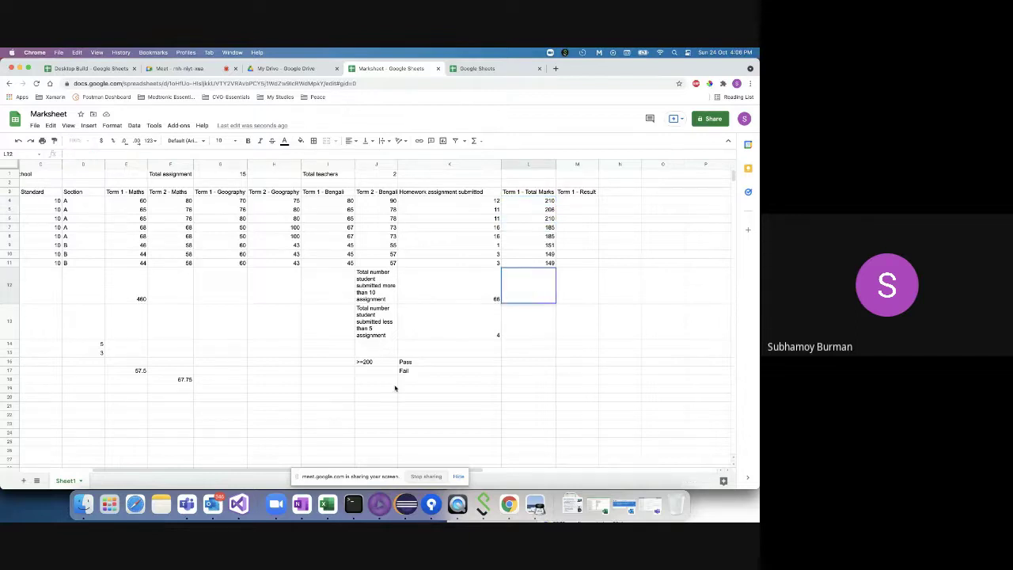
left_click(516, 363)
- Enter =COUNTIF(L4:L11,">200") beside Pass, giving a pass count of 3
type("=")
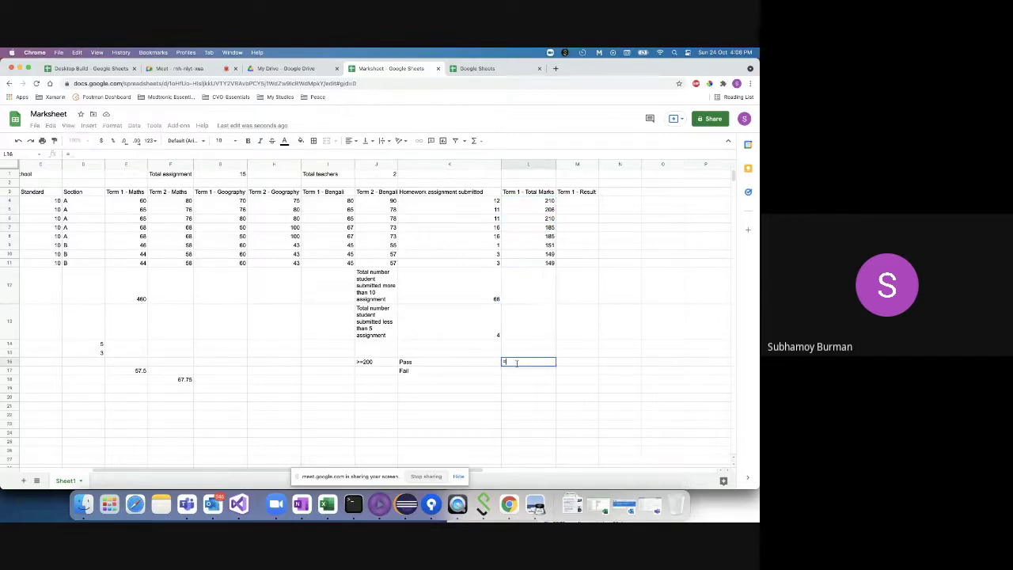
type("count")
key("Down")
key("Down")
key("Down")
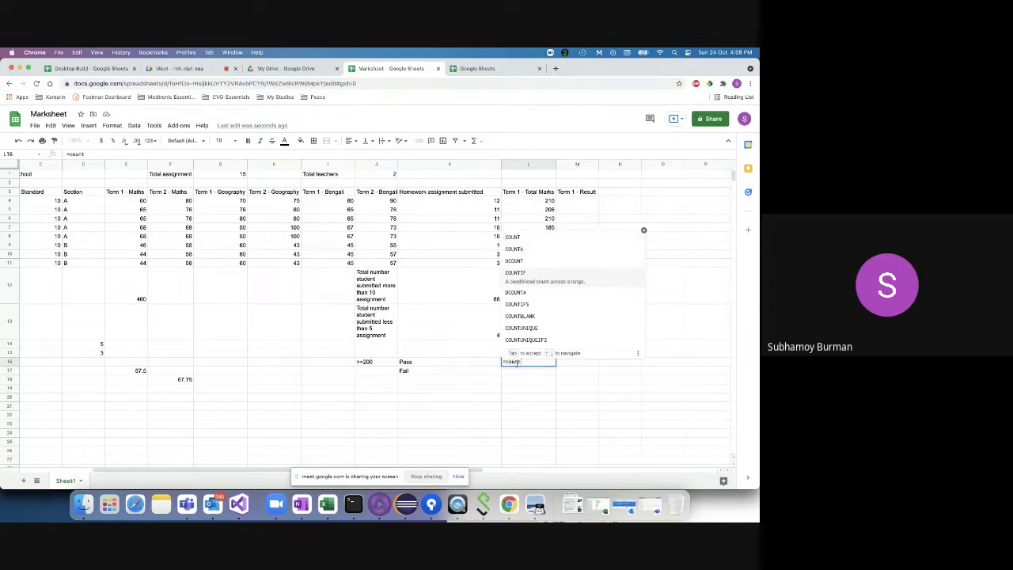
key("Tab")
left_click_drag(524, 203, 518, 266)
type(",")
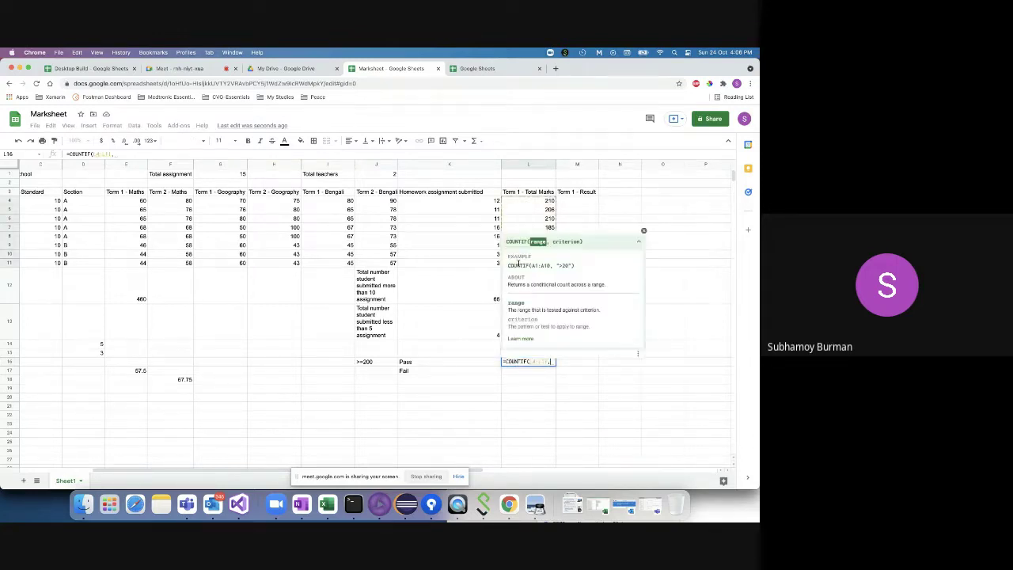
type("\"")
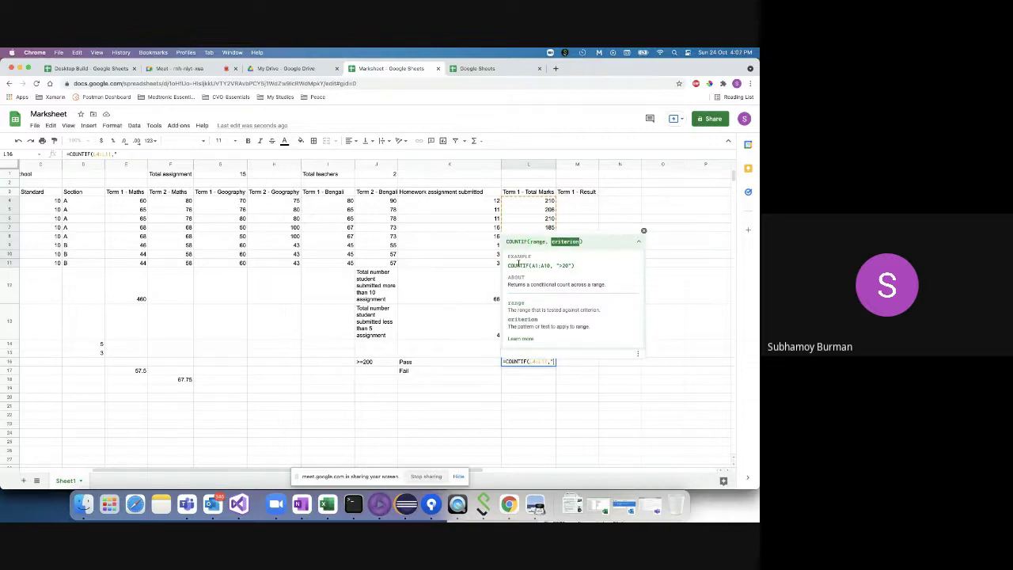
type(">200\")")
key("Return")
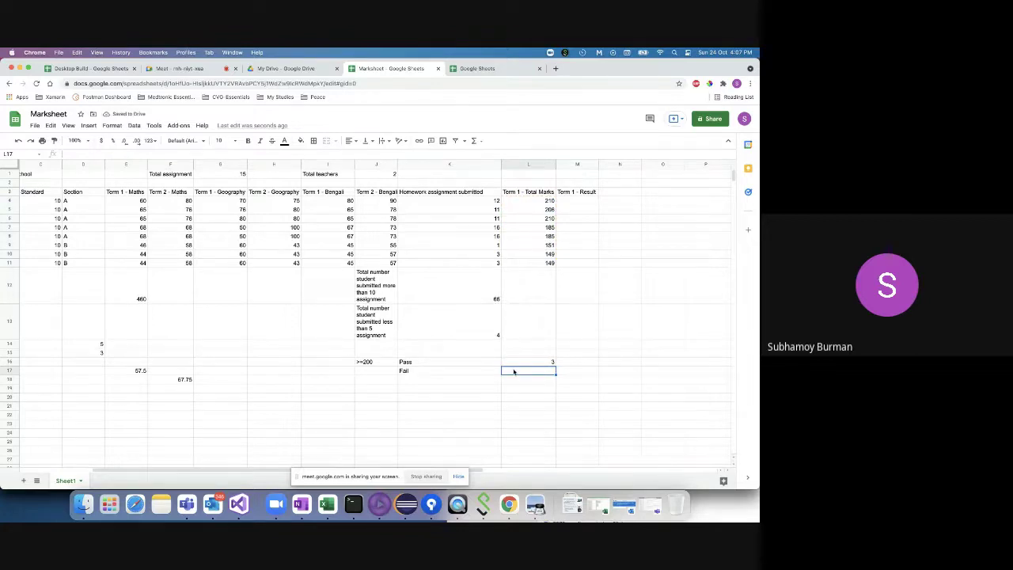
- Enter =COUNTIF(L4:L11,"<200") beside Fail, giving a fail count of 5
type("=COUNTIF(")
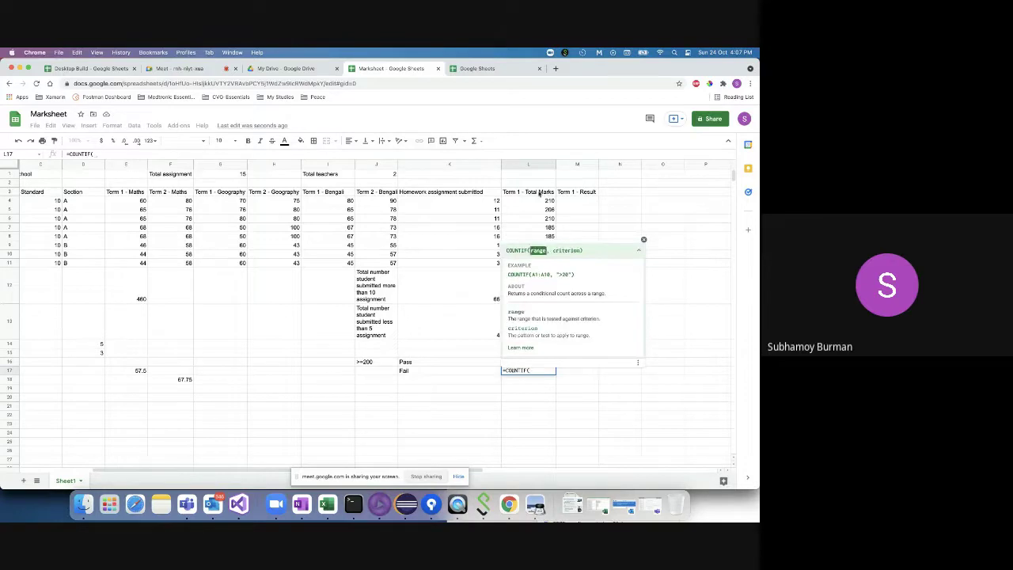
left_click_drag(540, 201, 523, 266)
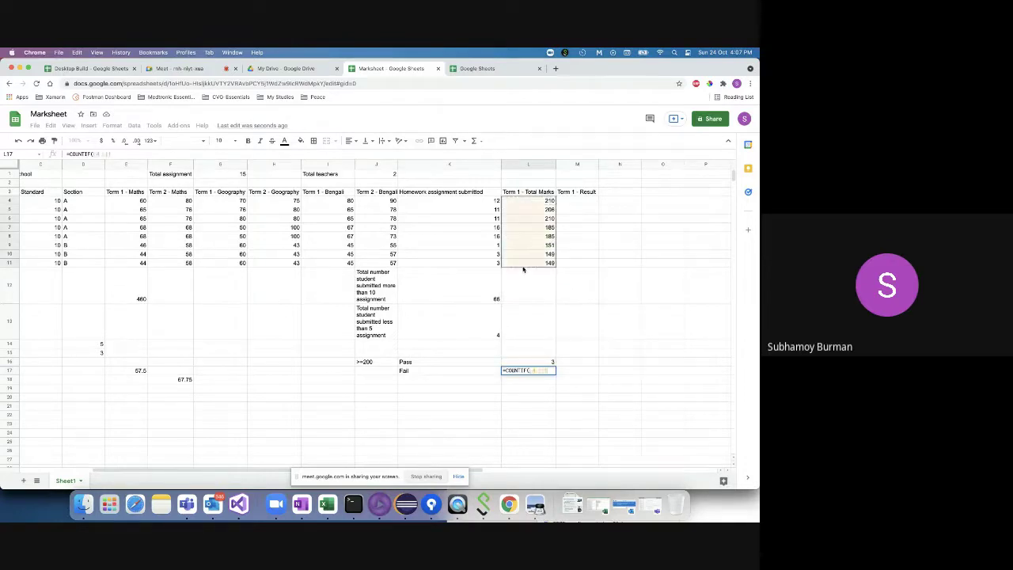
type(",\"")
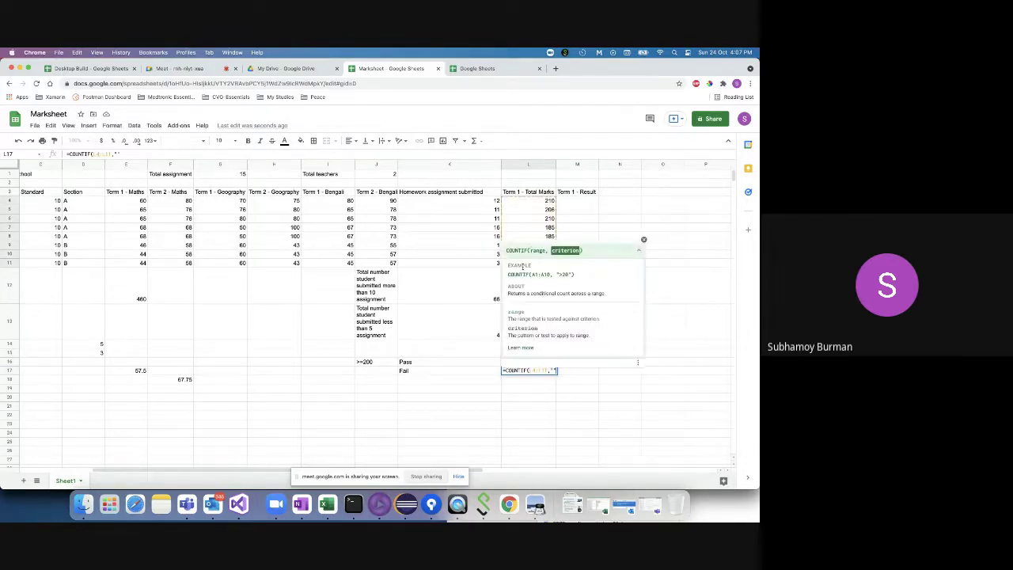
type("<200\")")
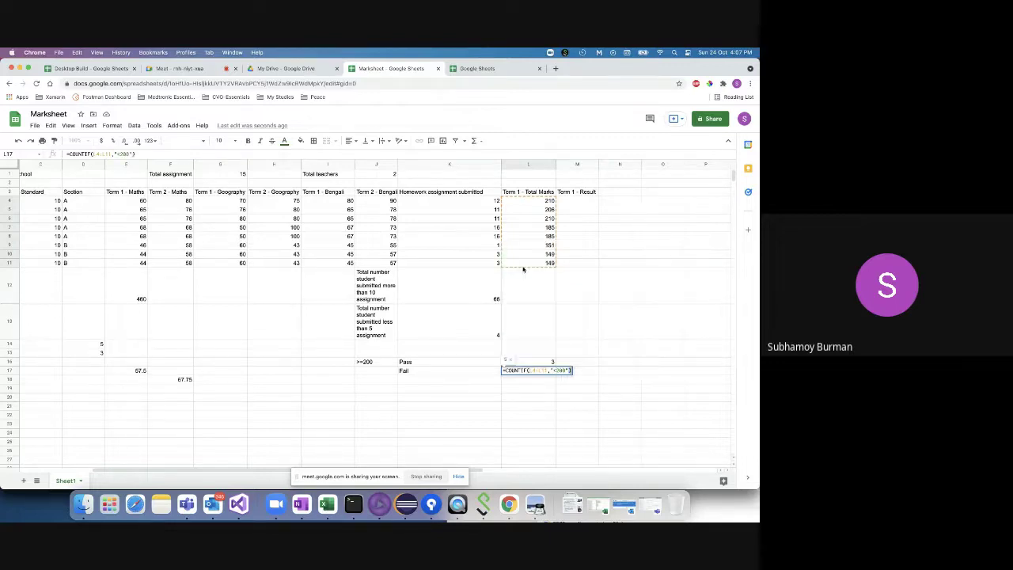
key("Return")
left_click(535, 372)
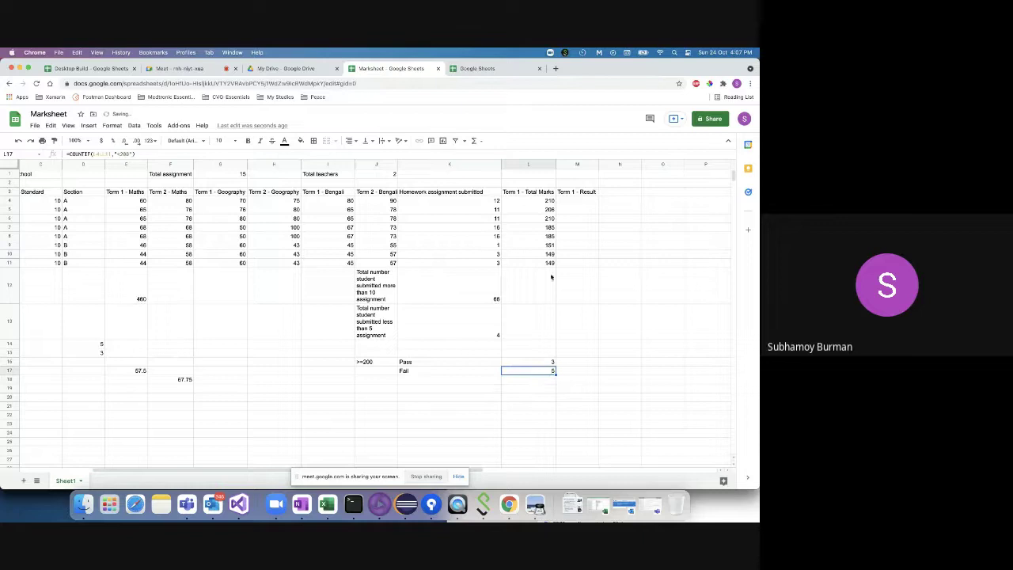
key("Up")
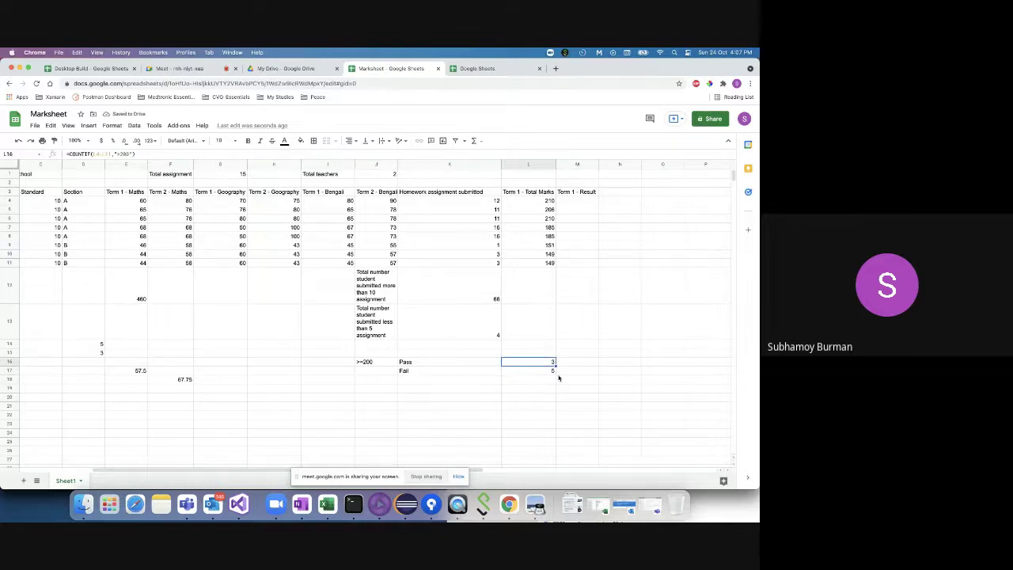
- Type PASS in M4 for the first student and FAIL in M8
left_click(576, 200)
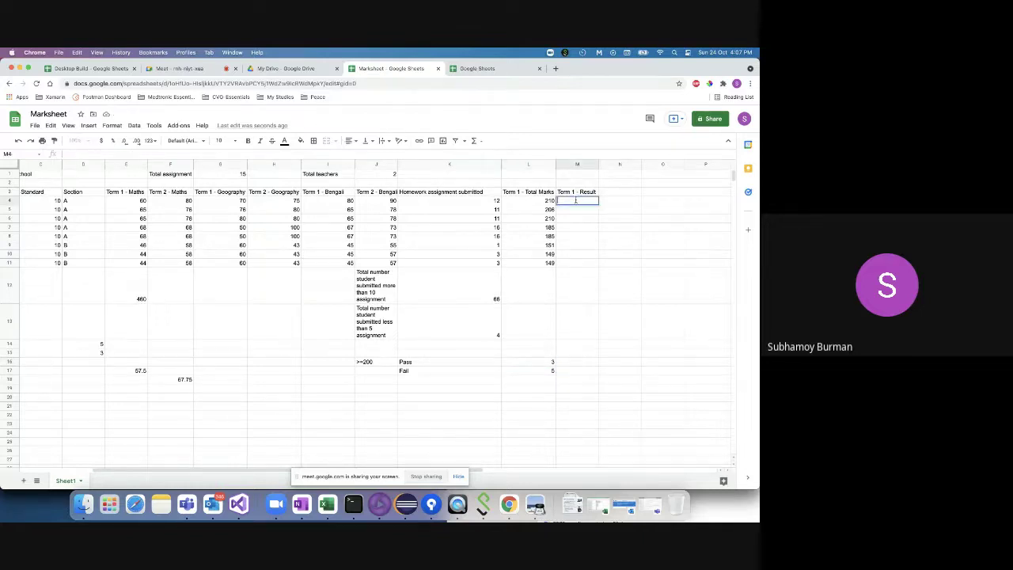
type("PASS")
key("Return")
left_click(569, 237)
type("F")
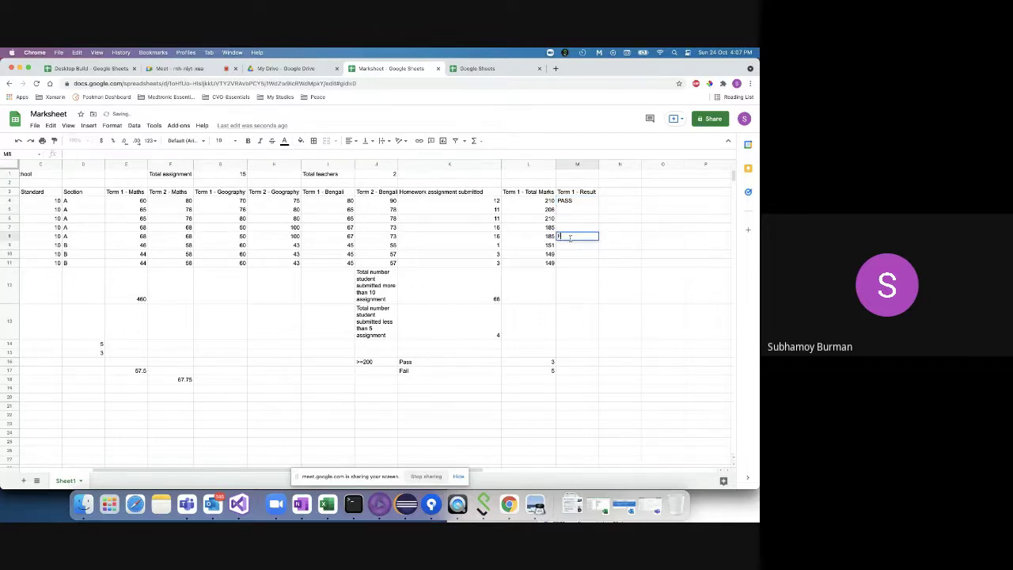
type("AIL")
left_click(576, 203)
- Delete the PASS and FAIL entries from M4 and M8, abandoning a started formula in M4
key("Delete")
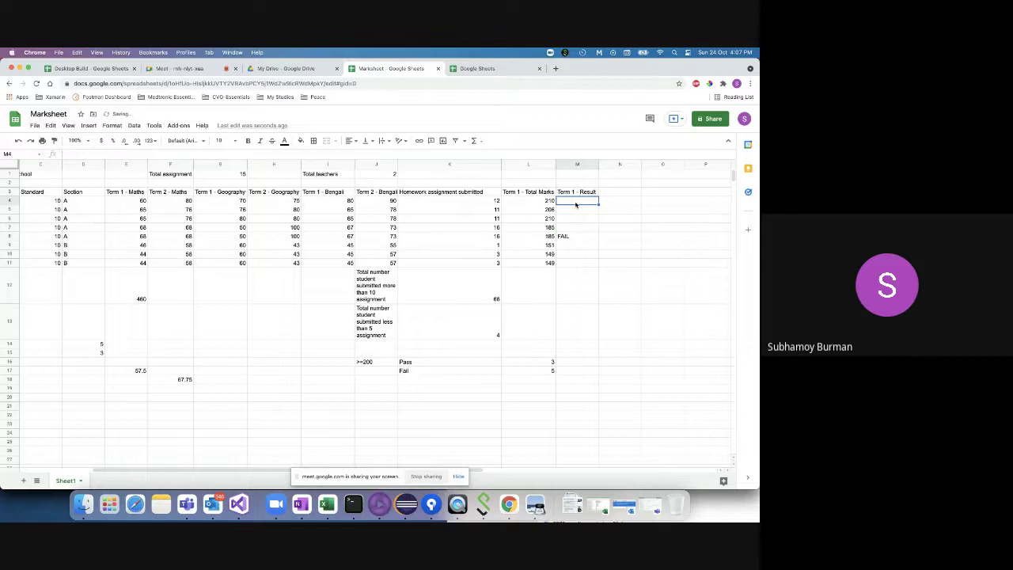
left_click(577, 240)
key("Delete")
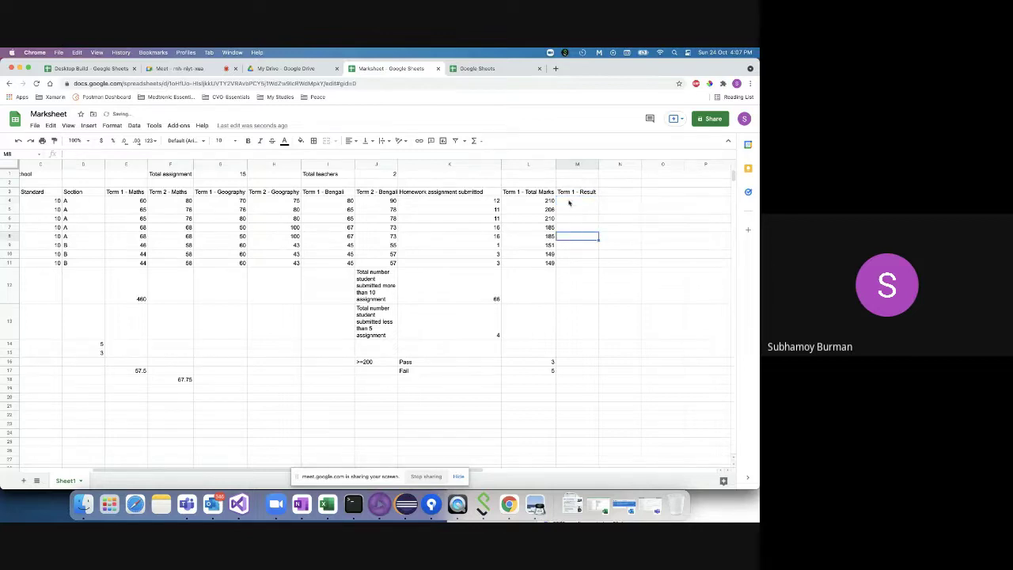
left_click(568, 203)
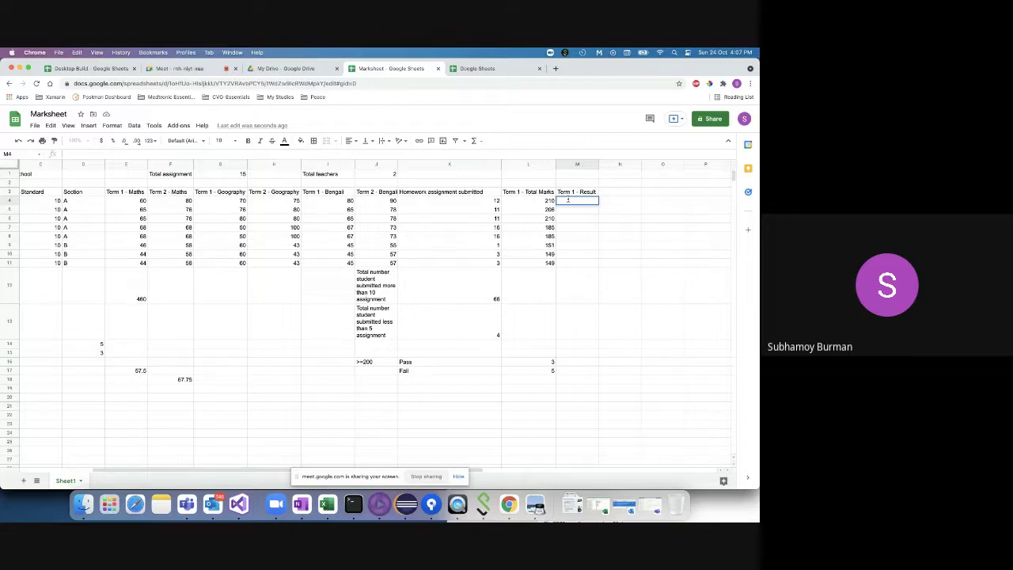
type("=")
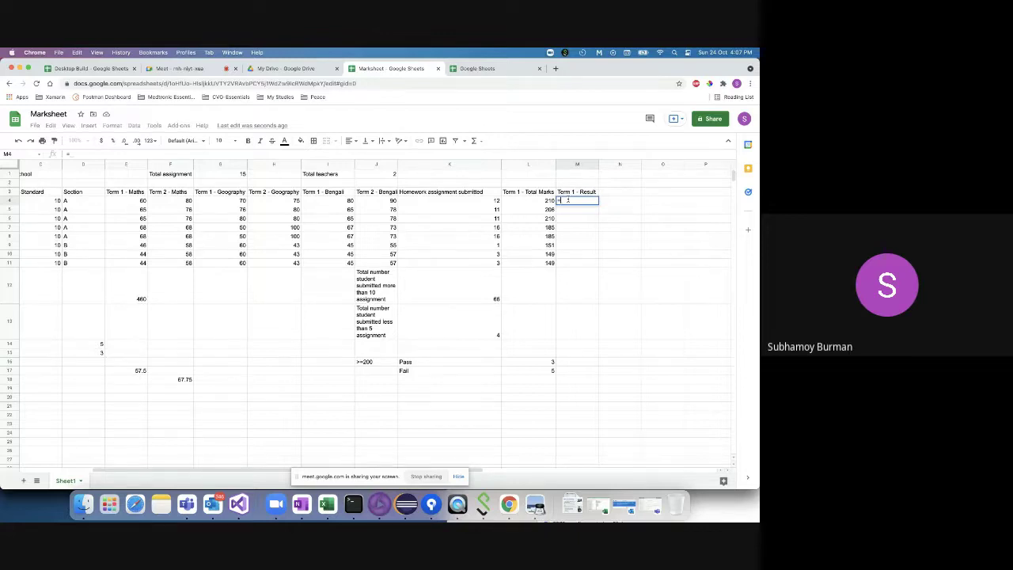
key("Escape")
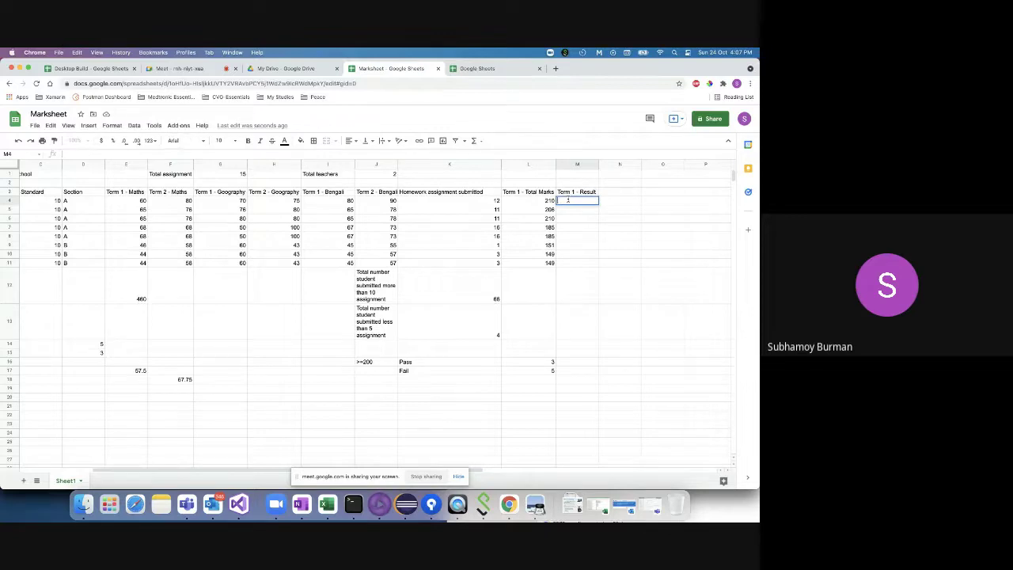
- Type =IF( in M4 to start the Term 1 result formula
type("=IF")
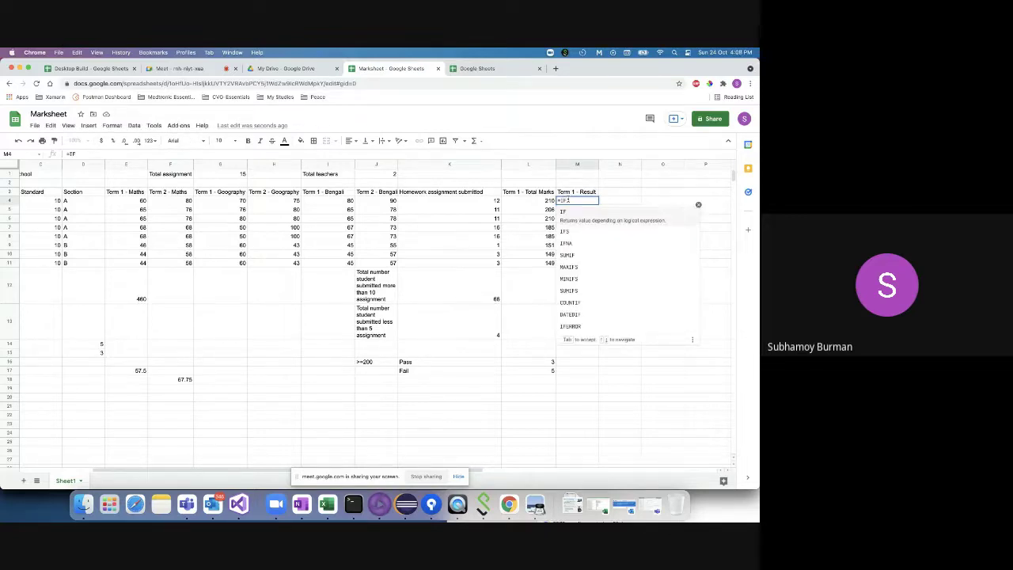
type("(")
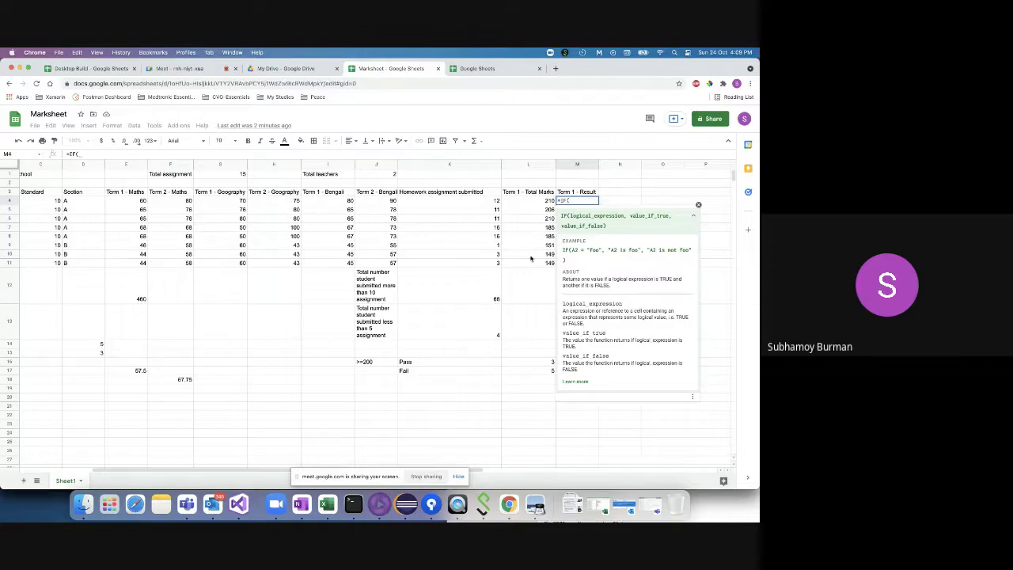
- Complete M4 as =IF(L4>=199,"PASS","FAIL") so the first student shows PASS
left_click(540, 202)
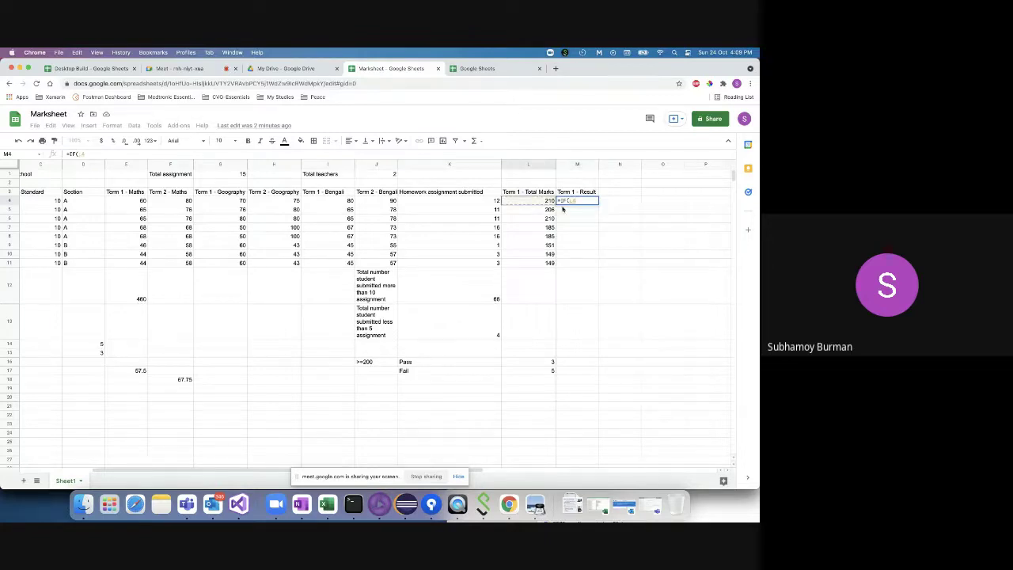
type(">=")
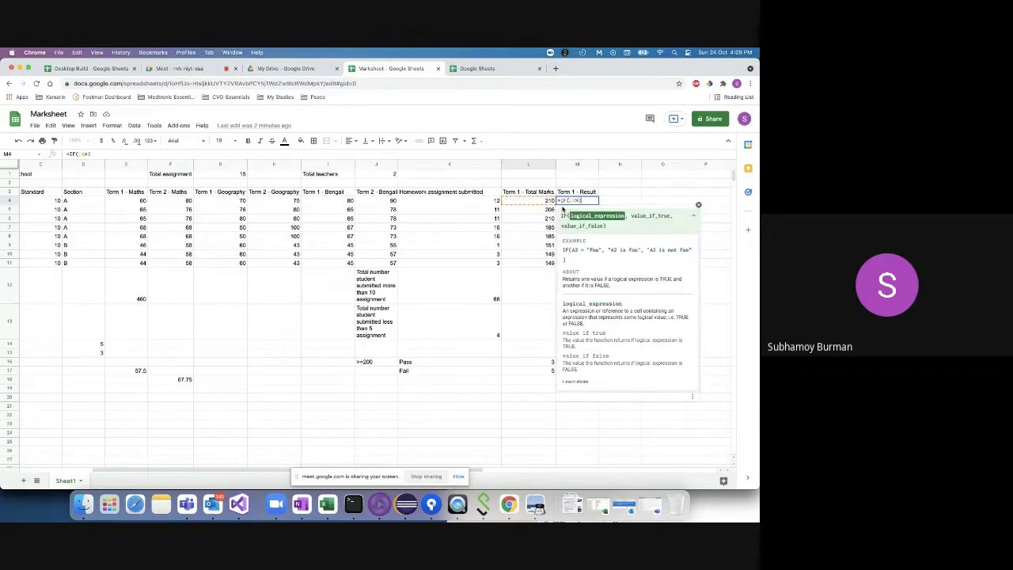
type("199,\"")
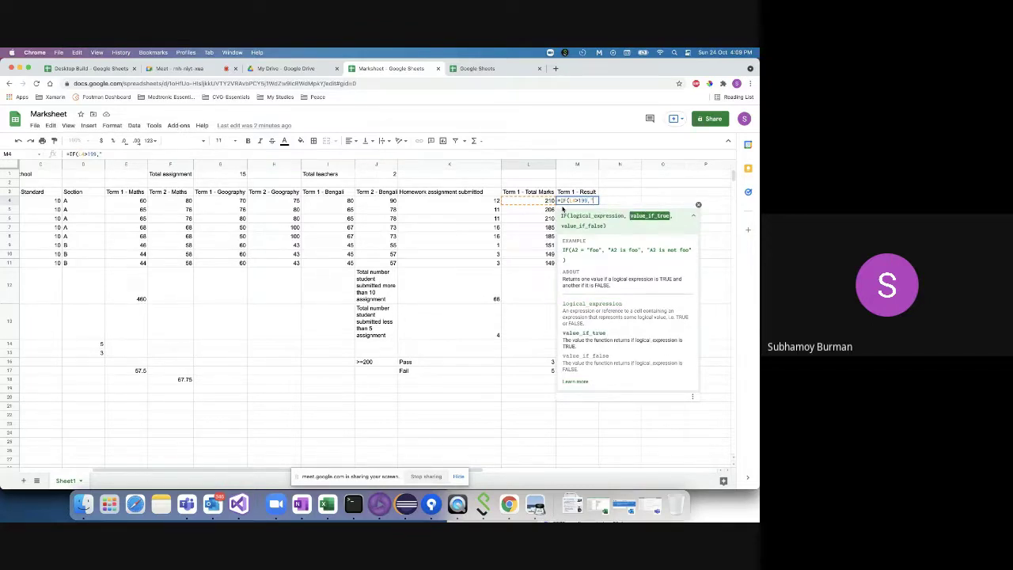
type("PASS\",\"FA")
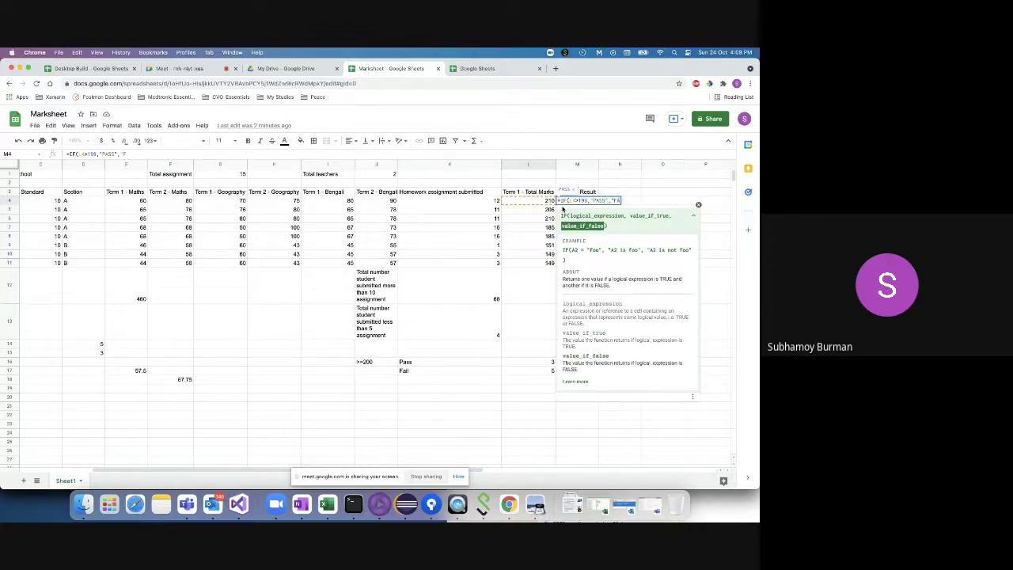
type("IL\"")
type(")")
key("Return")
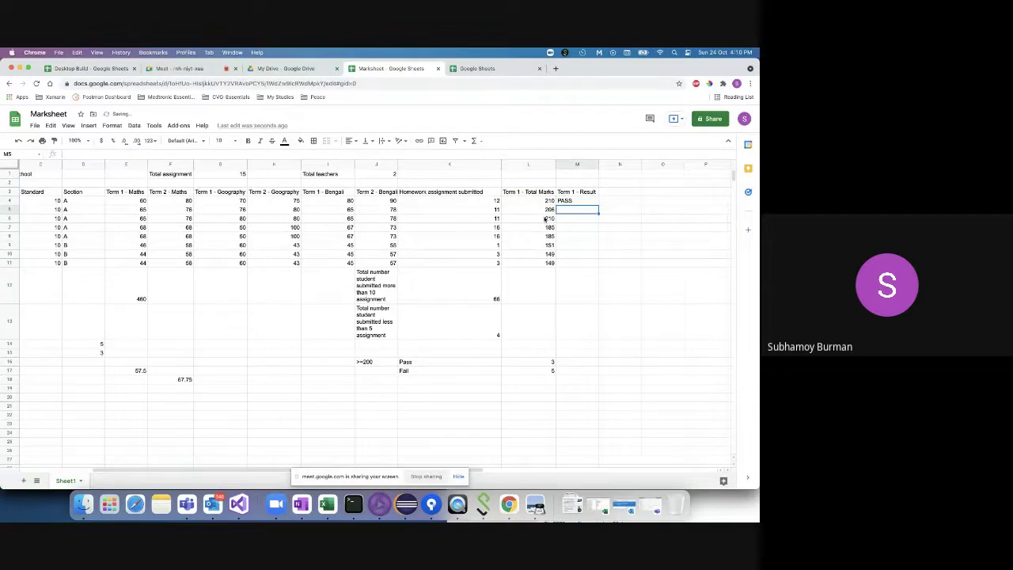
- Fill M4's IF formula down through M11, giving three PASS and five FAIL
left_click(590, 202)
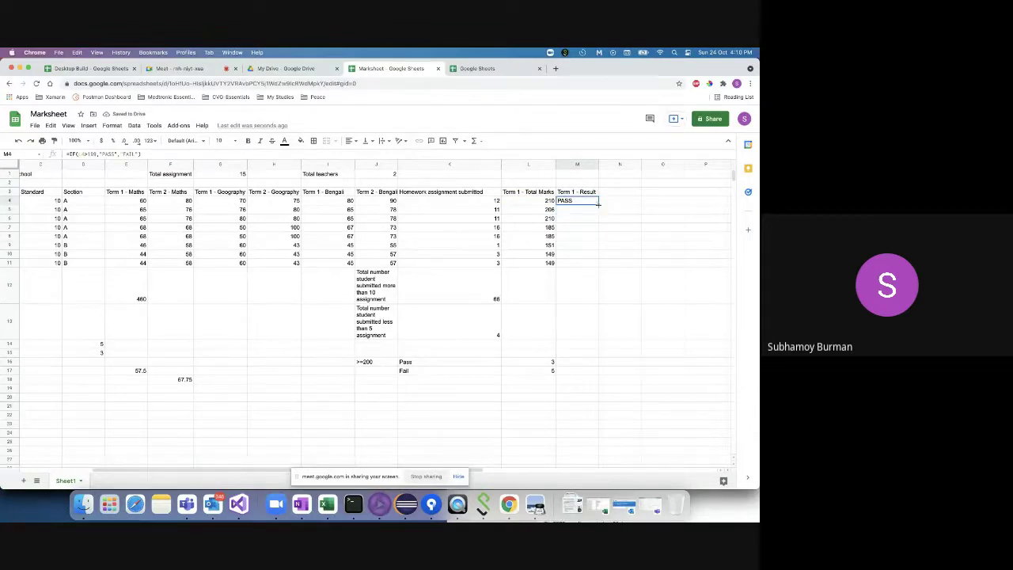
double_click(598, 204)
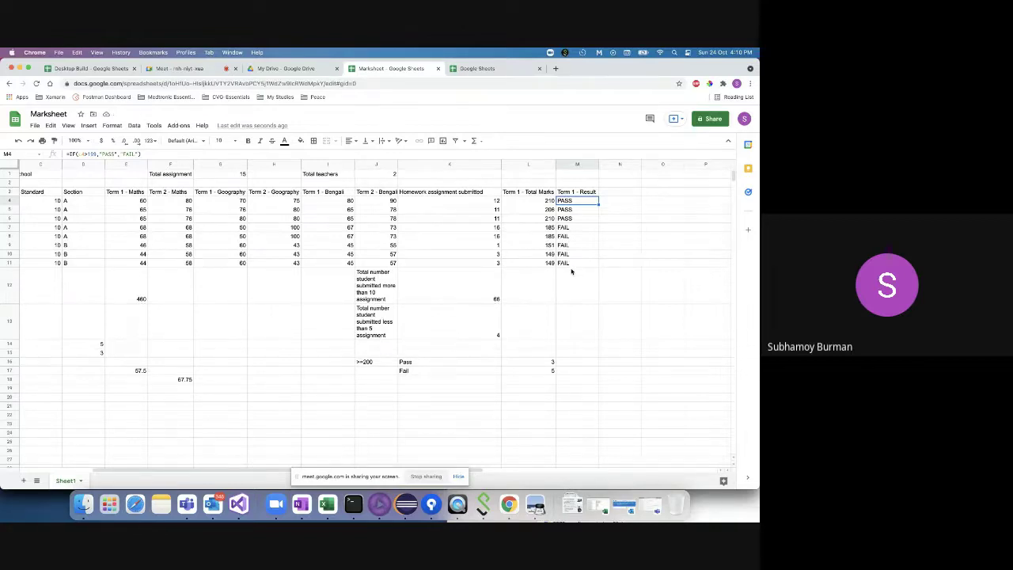
left_click(572, 210)
left_click(576, 200)
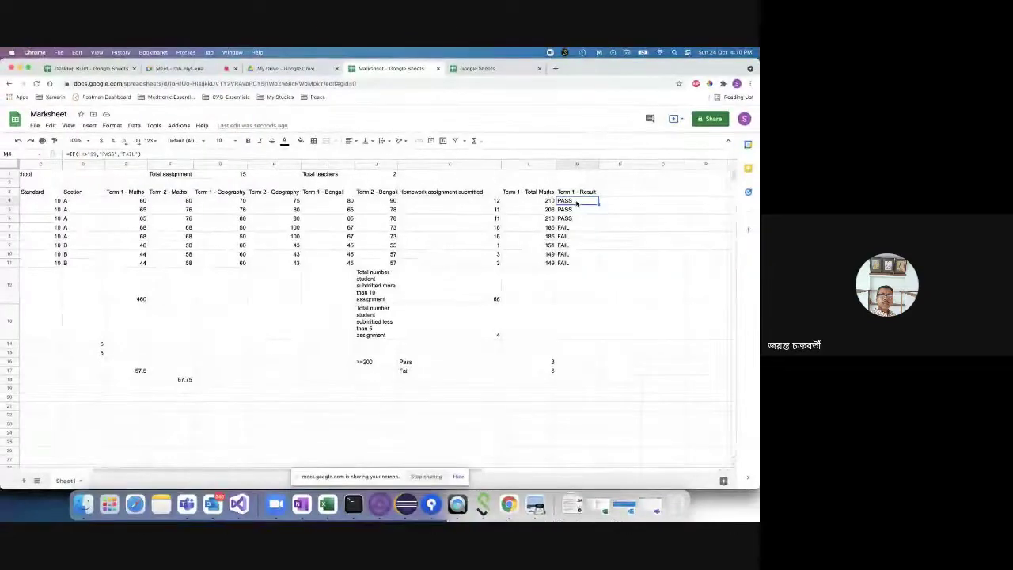
- Review M4's formula without changes, then delete the results in M4:M11
double_click(577, 204)
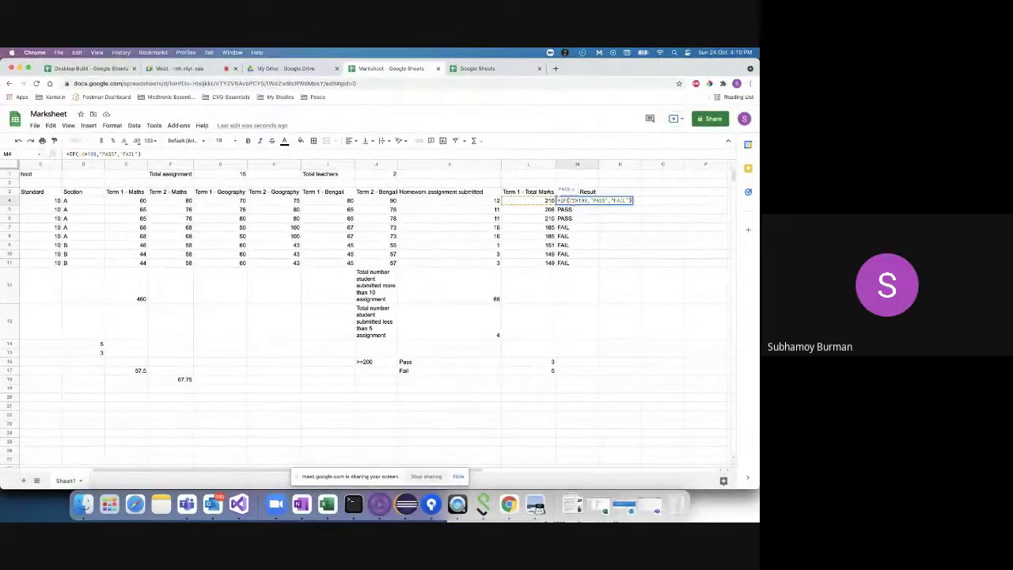
left_click(599, 201)
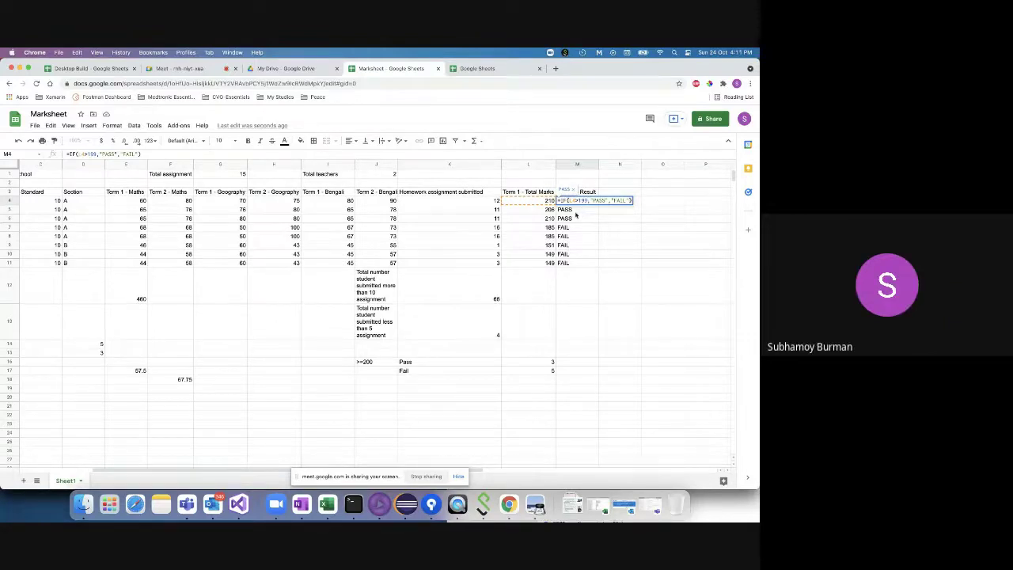
key("Escape")
left_click(575, 263, "shift")
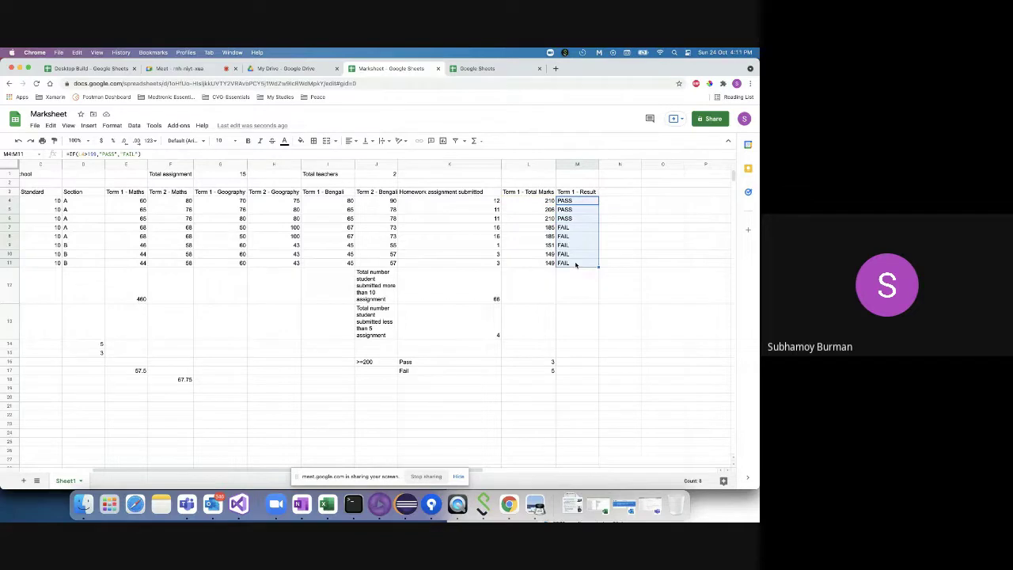
key("Delete")
- Re-enter M4's formula as =IF(L4>199,"PASS","FAIL")) with an extra closing bracket
double_click(559, 201)
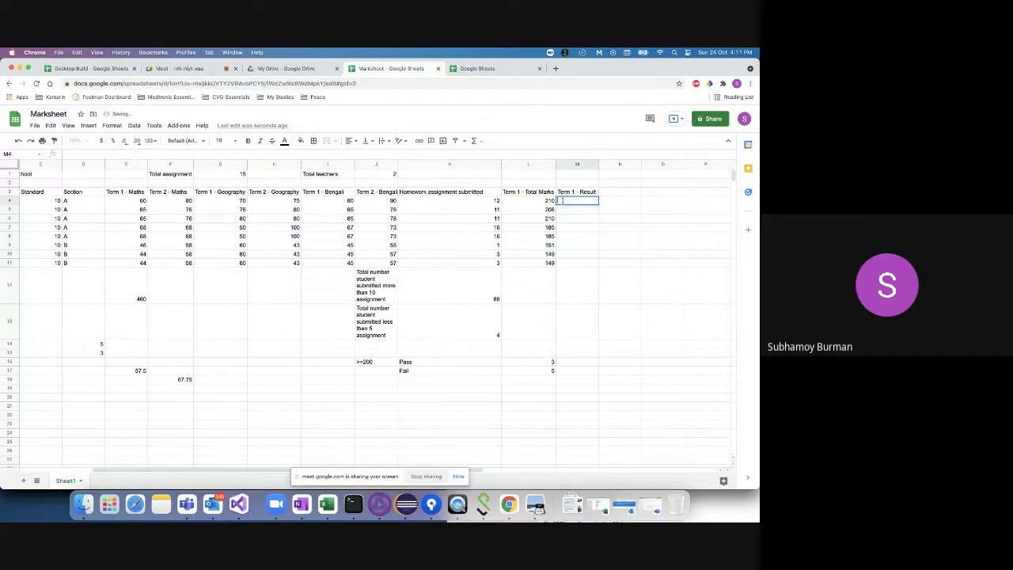
type("=IF(")
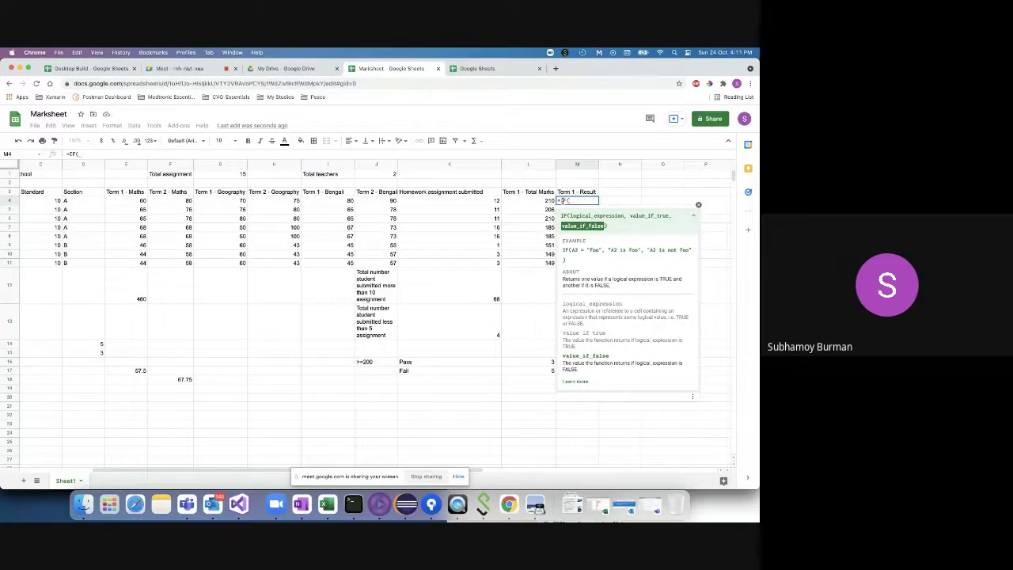
left_click(523, 201)
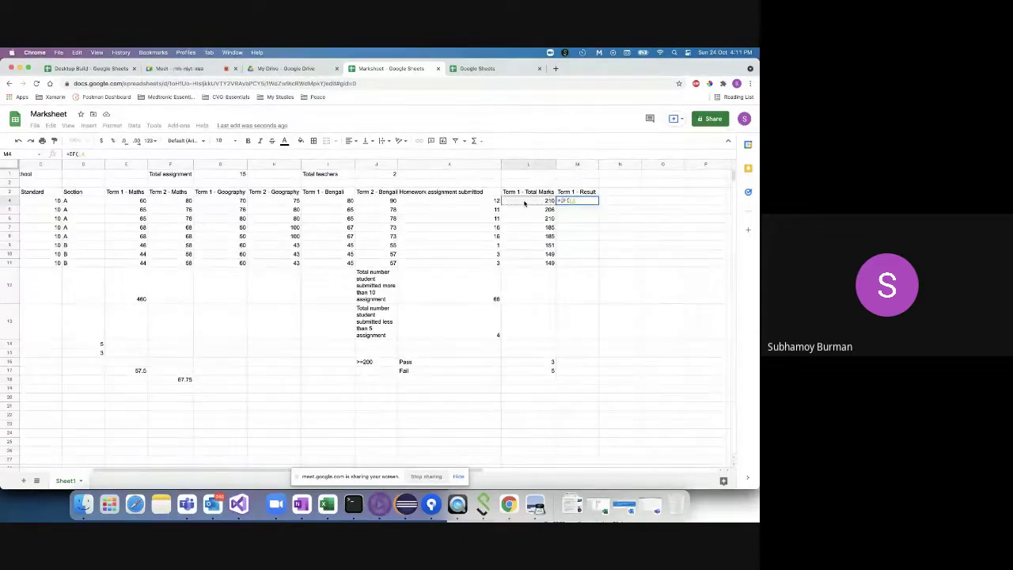
type(">199")
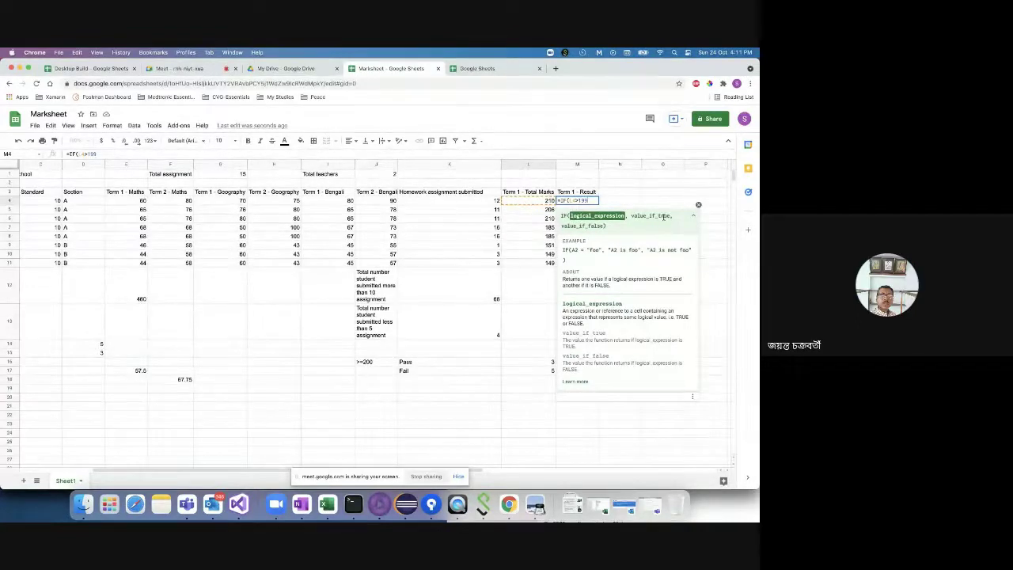
key("BackSpace")
key("BackSpace")
key("BackSpace")
key("BackSpace")
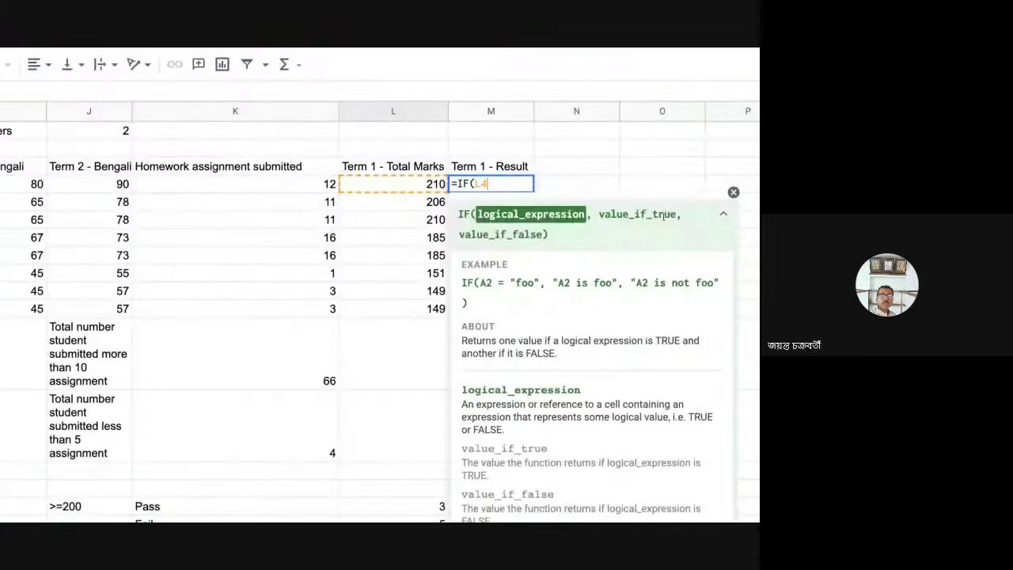
key("BackSpace")
key("BackSpace")
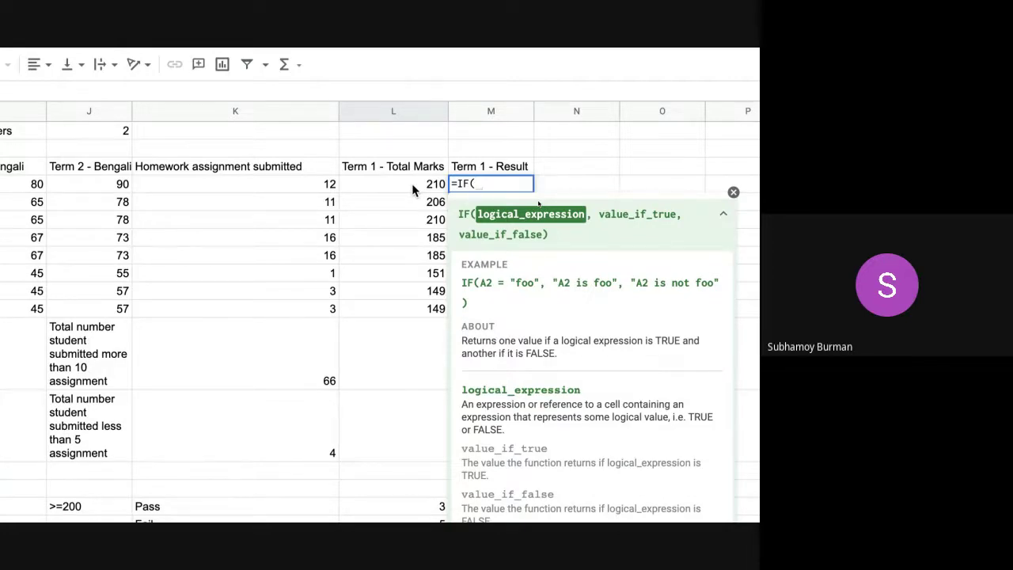
left_click(412, 190)
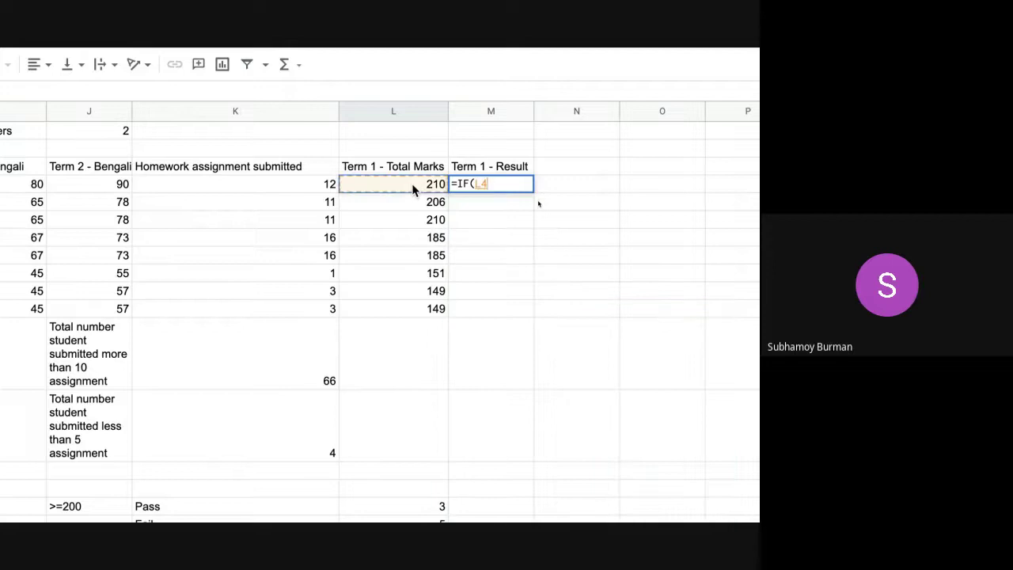
type(">199")
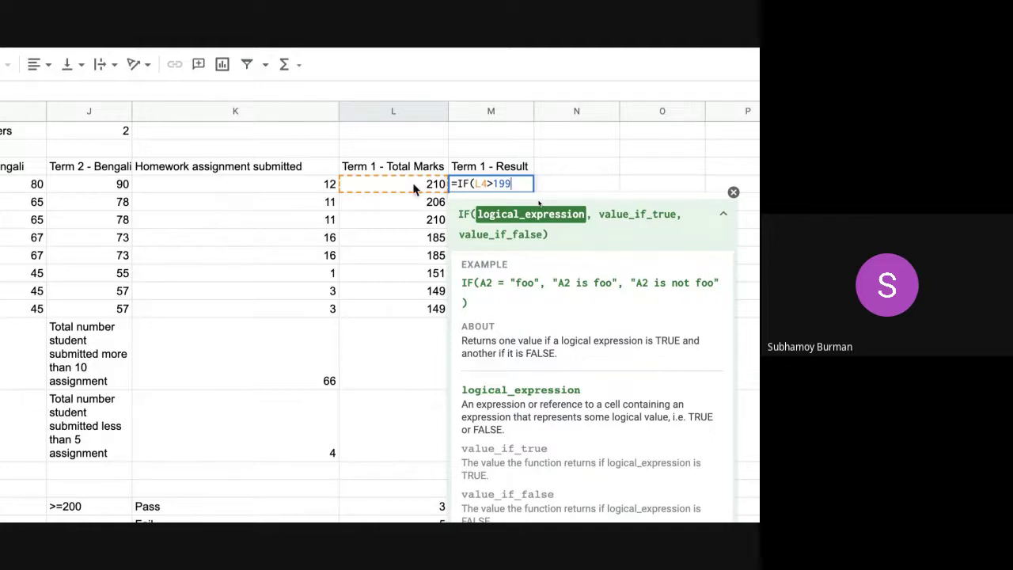
type(",")
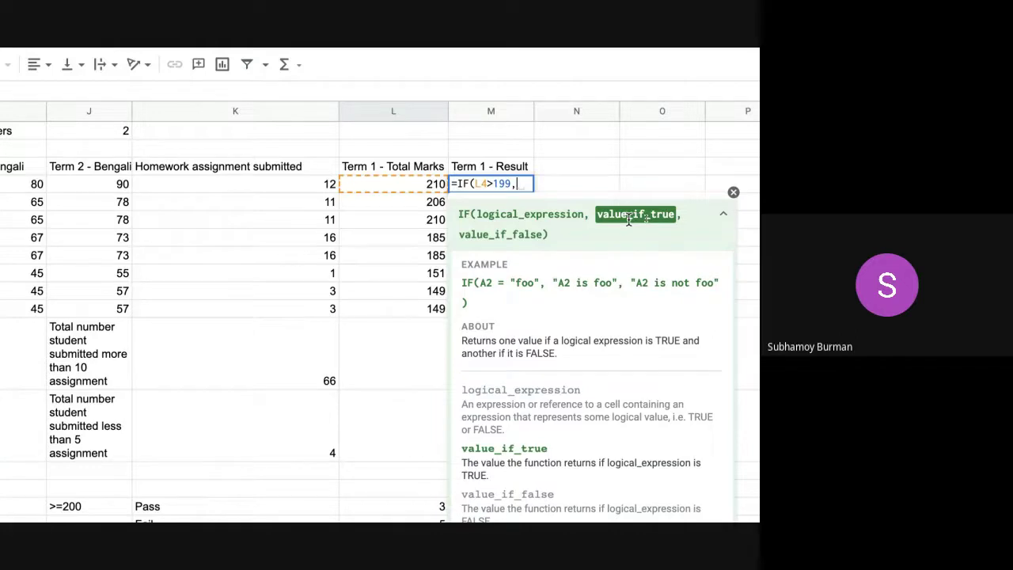
type("\"")
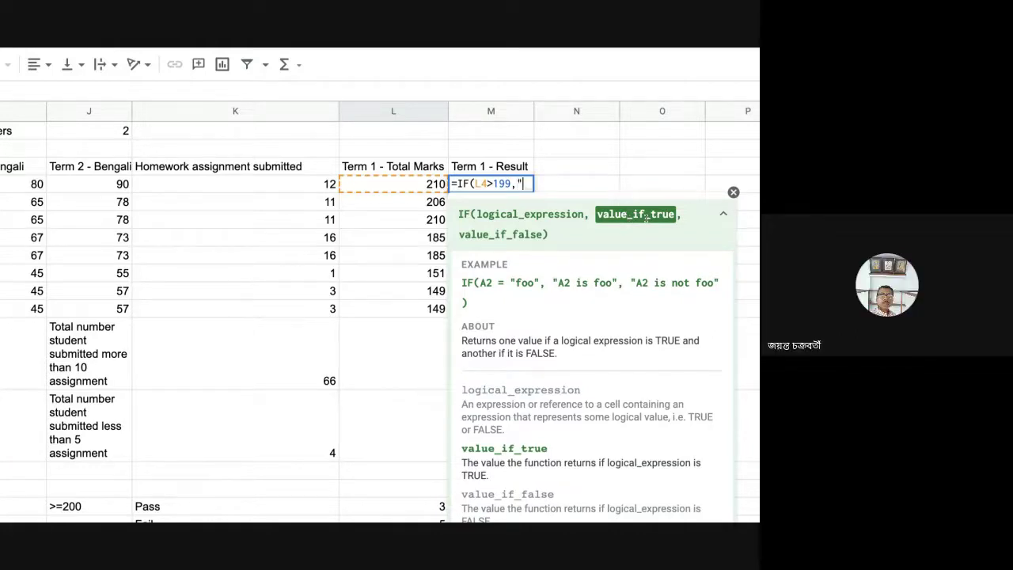
type("PASS\",")
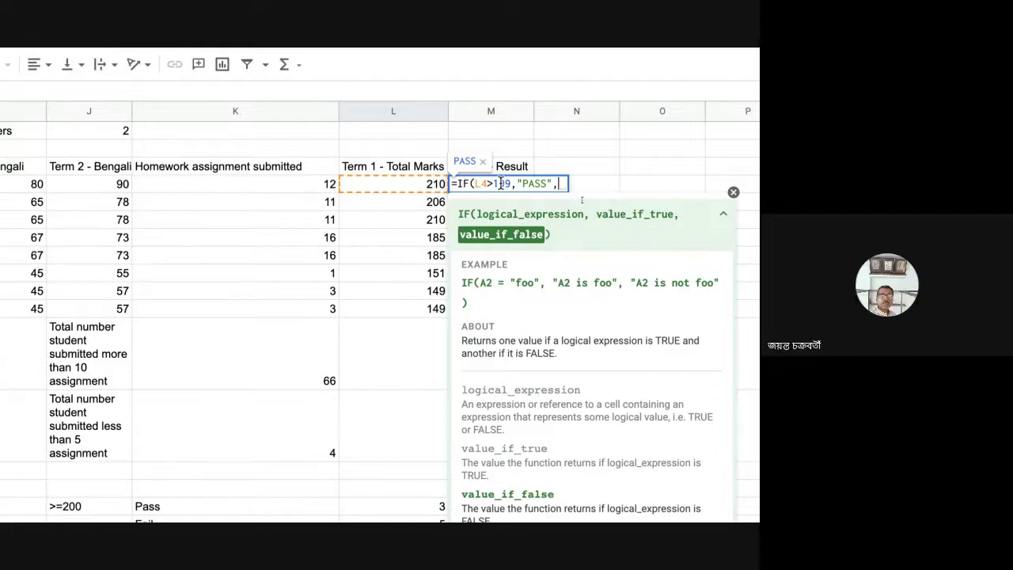
type("\"FAIL")
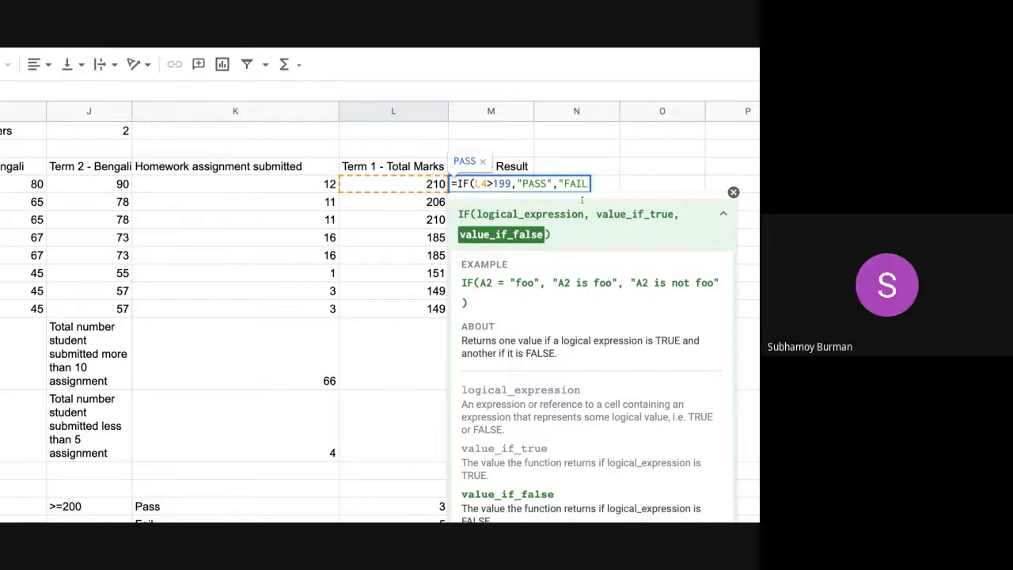
type("\")")
key("Return")
- Copy M4's IF formula down through M11 and check the FAIL) result in M7
left_click(500, 187)
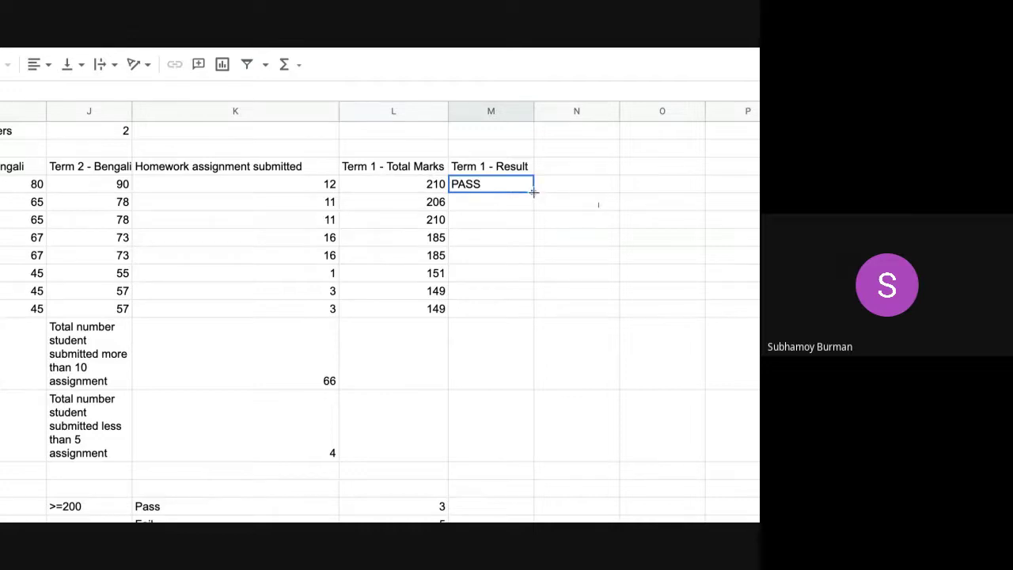
left_click_drag(534, 191, 534, 311)
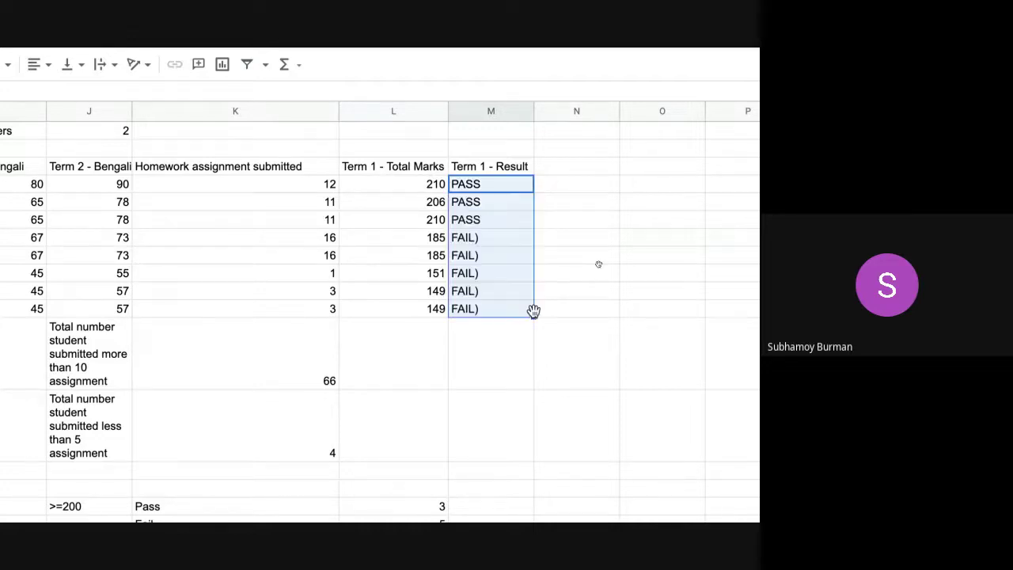
left_click(490, 236)
left_click(503, 185)
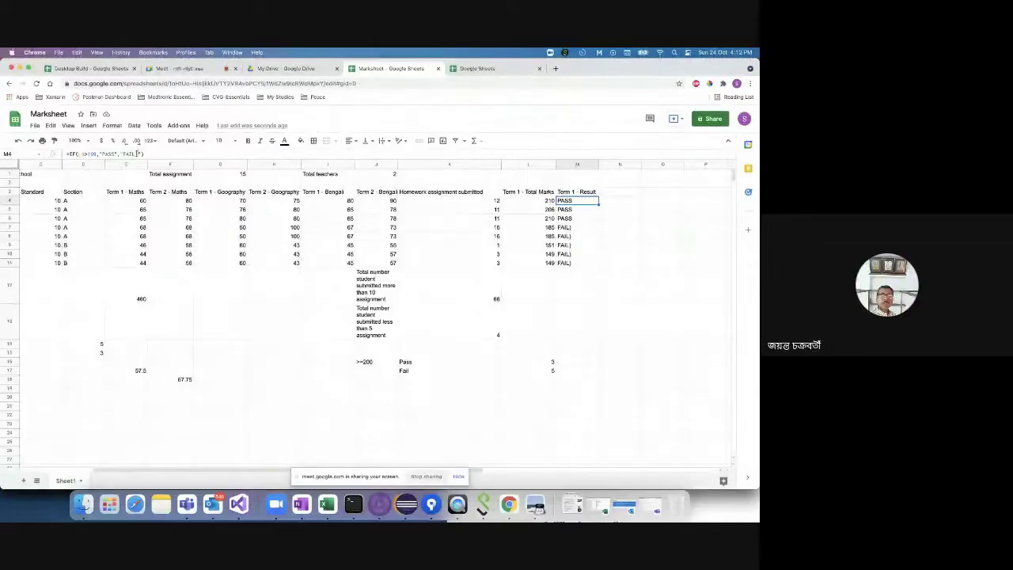
- Clear the faulty FAIL) results in M5:M11 and refill M4's corrected IF formula down the column
left_click(138, 153)
left_click(583, 228)
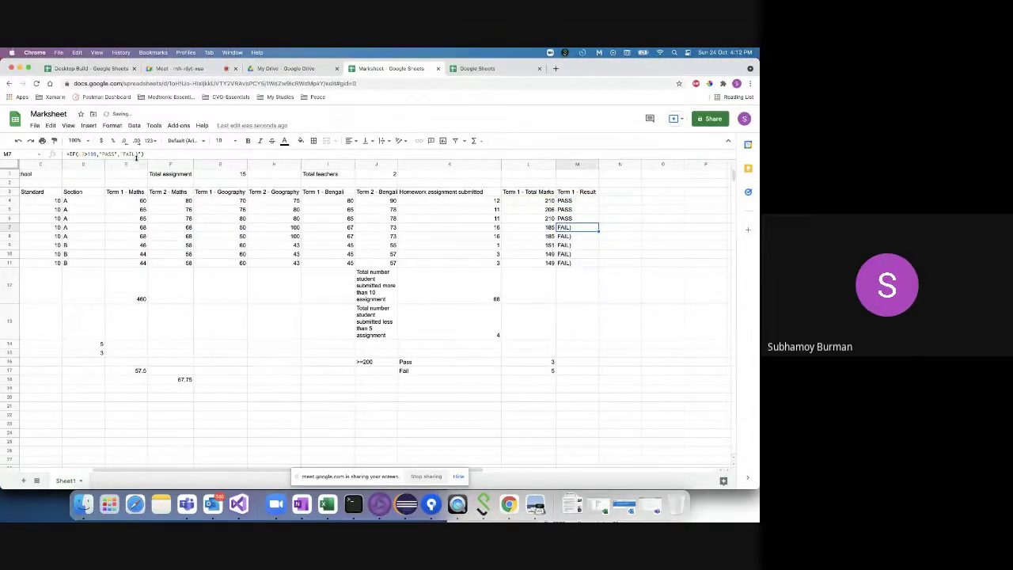
left_click(581, 210)
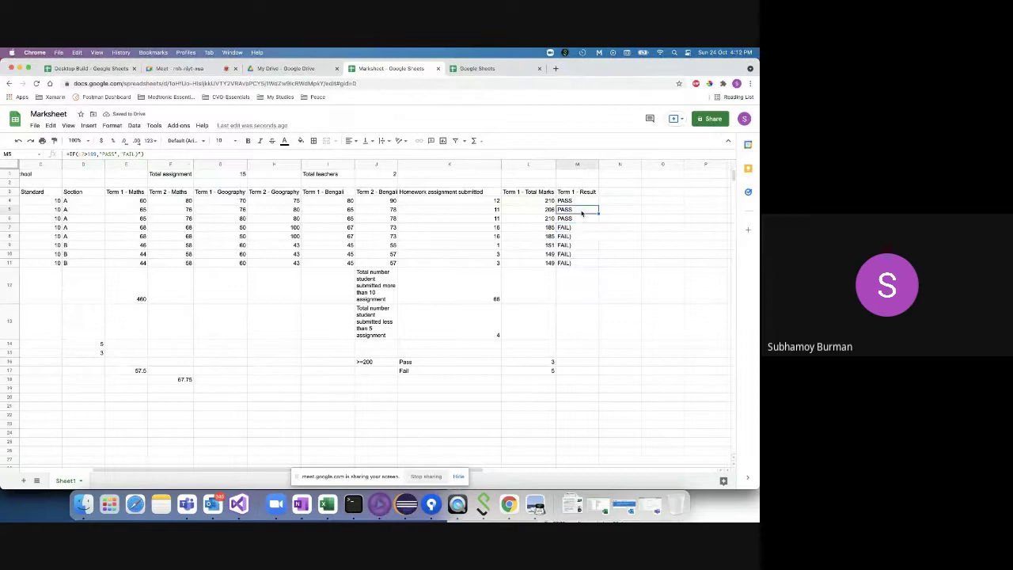
left_click(583, 266, "shift")
key("Delete")
left_click(589, 201)
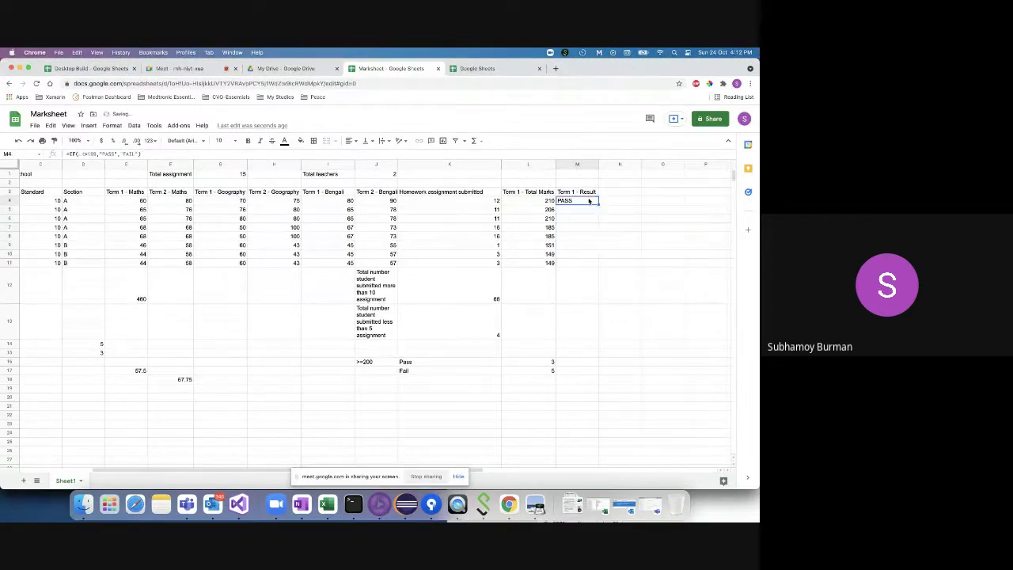
double_click(599, 205)
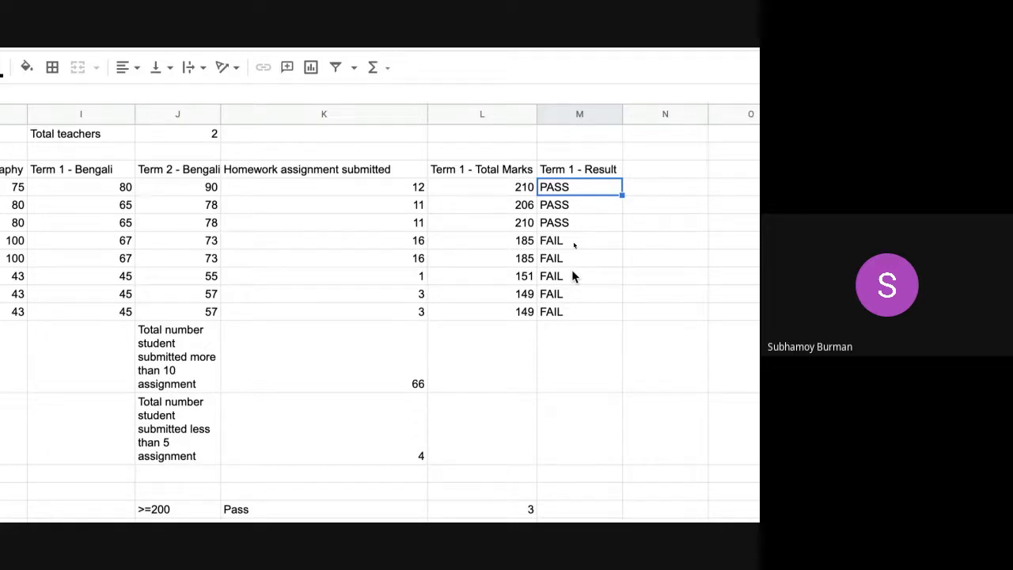
- Head column N 'Term 2 - Total Marks' and widen the column to fit it
left_click(645, 171)
type("Ter")
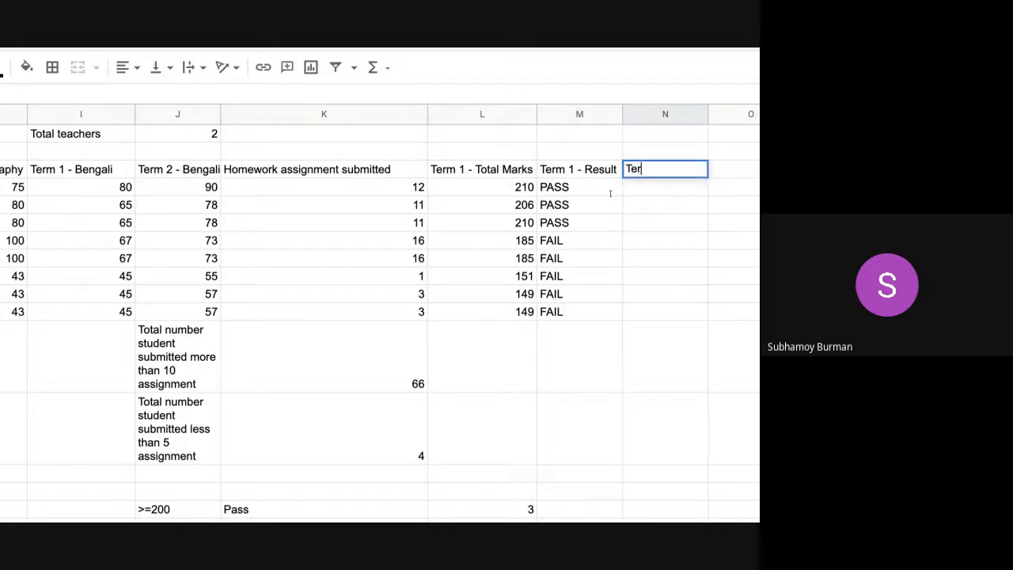
type("m 2-")
type(" - Tota")
type("l Marks")
left_click(676, 209)
left_click_drag(708, 117, 707, 117)
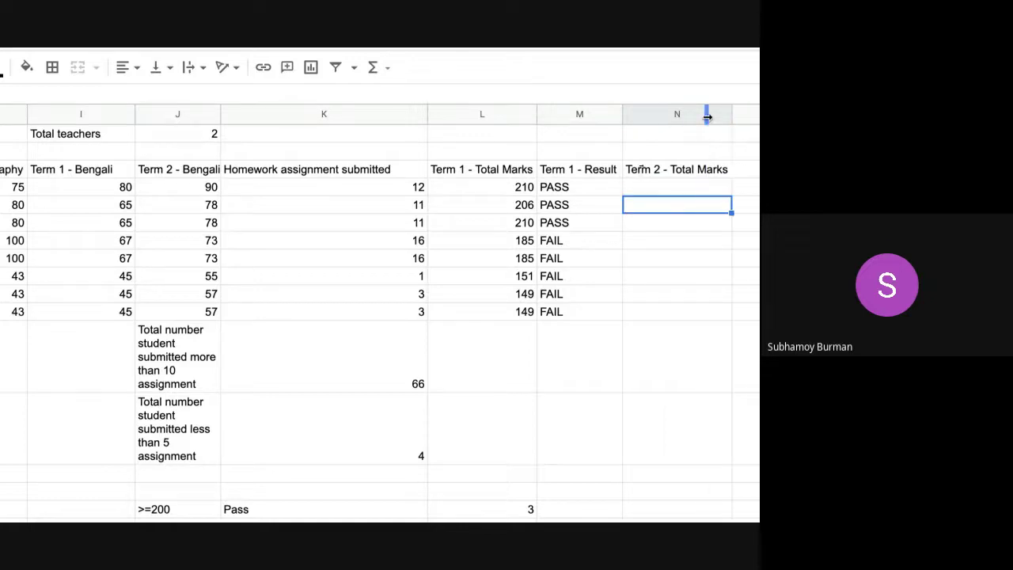
scroll(654, 236, "right", 3)
scroll(633, 233, "right", 2)
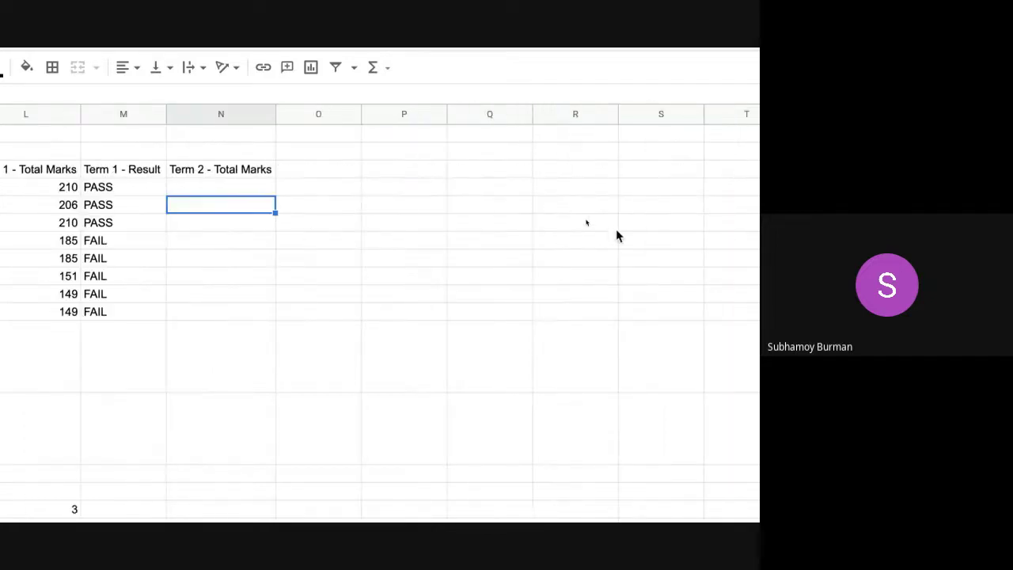
- Head column O 'Term 2 - Result'
double_click(310, 168)
type("T")
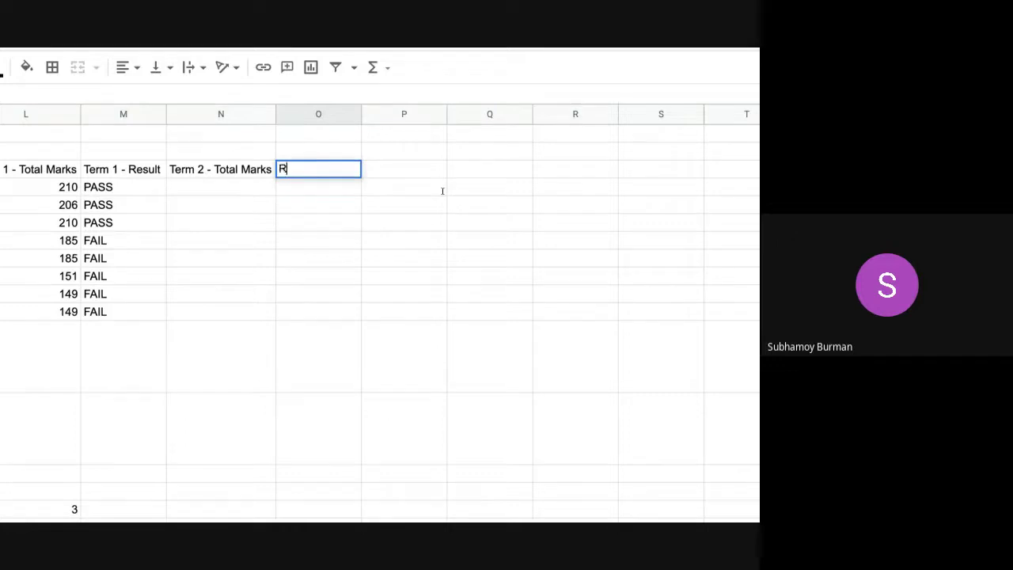
key("BackSpace")
type("Term 2 - Result")
left_click(195, 197)
scroll(195, 197, "down", 1)
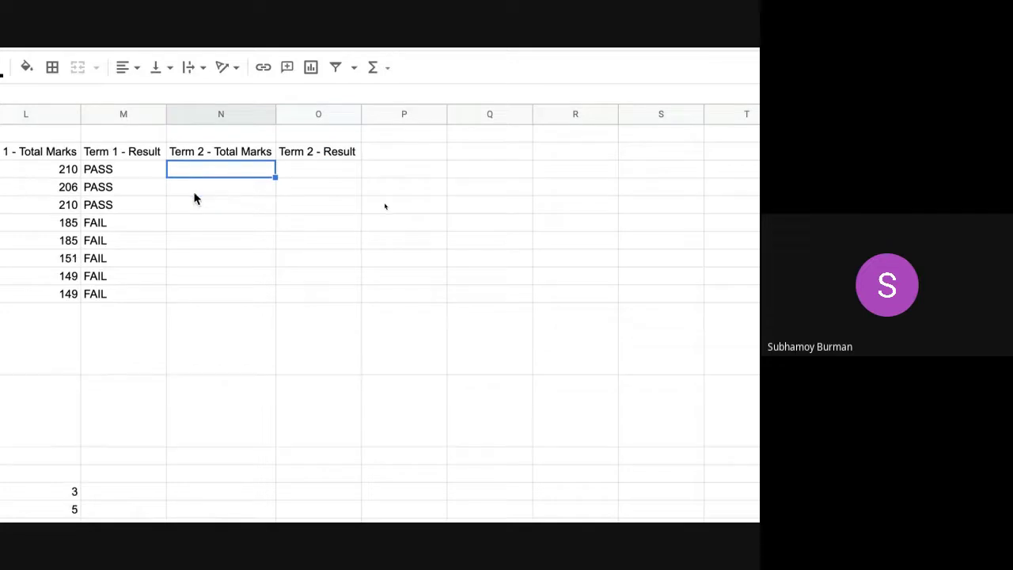
left_click(234, 205)
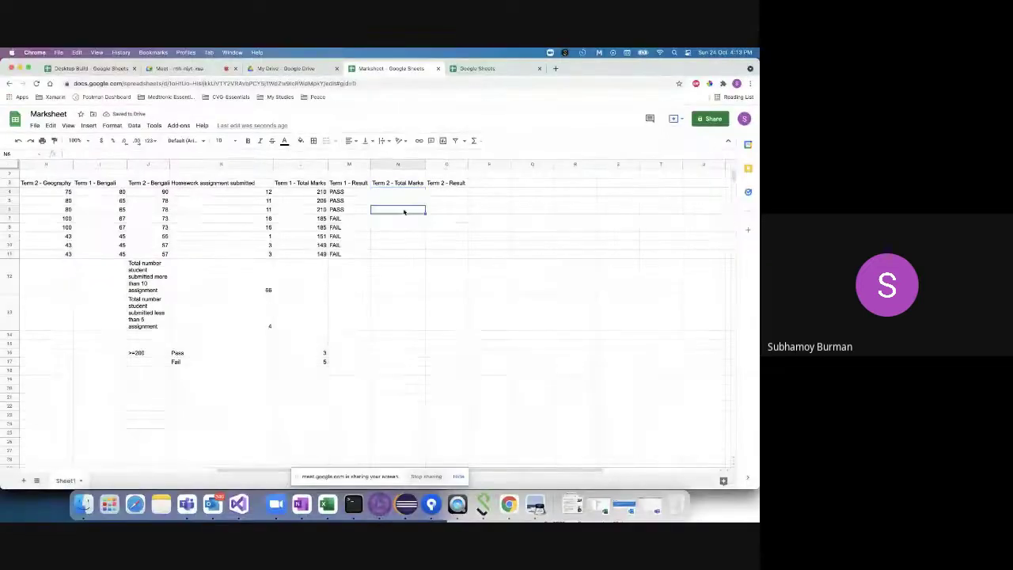
left_click(380, 192)
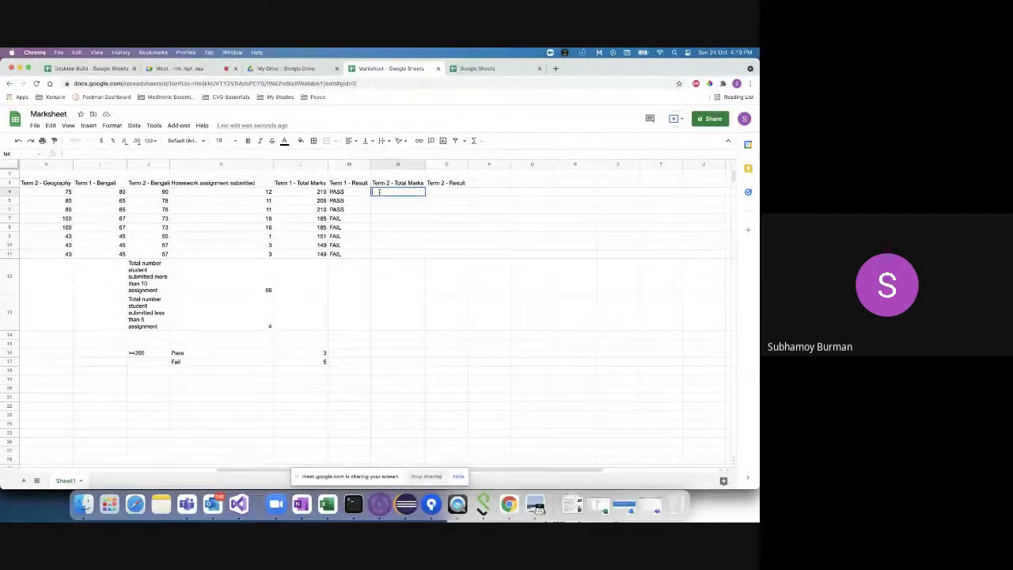
- Start a SUM formula in N4, then abandon it
double_click(379, 192)
scroll(343, 254, "left", 5)
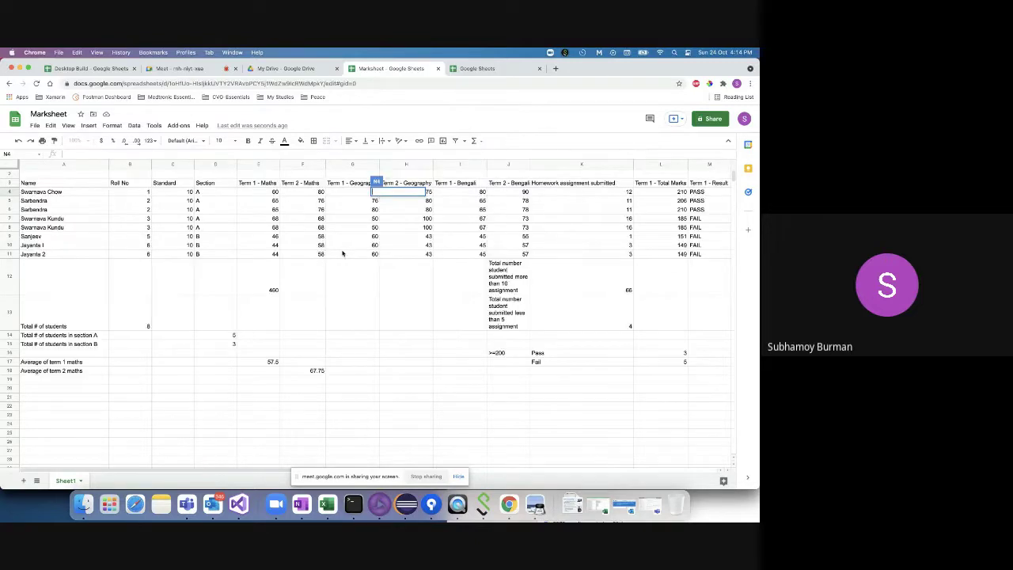
left_click(310, 192)
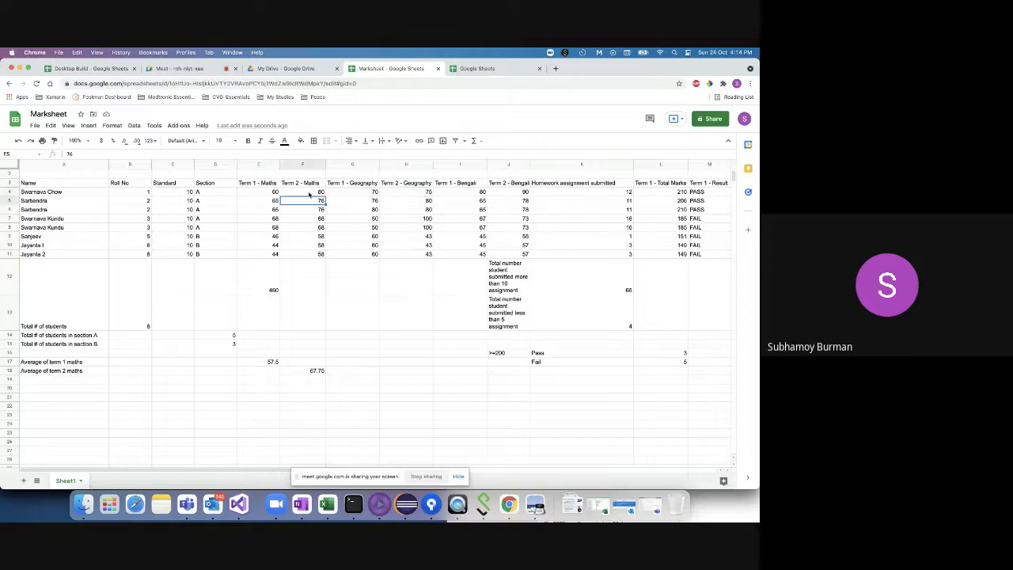
scroll(483, 293, "right", 8)
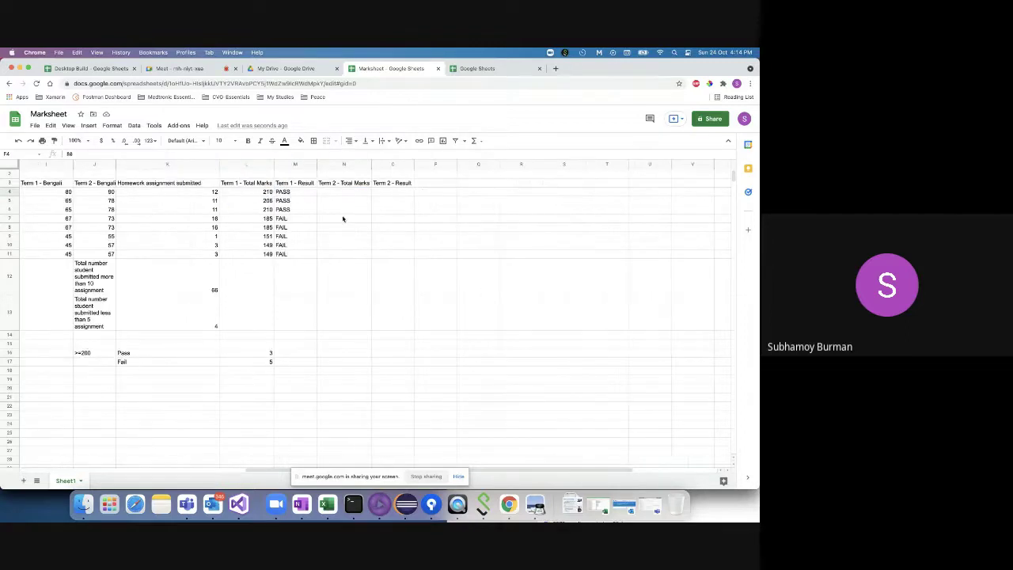
double_click(338, 192)
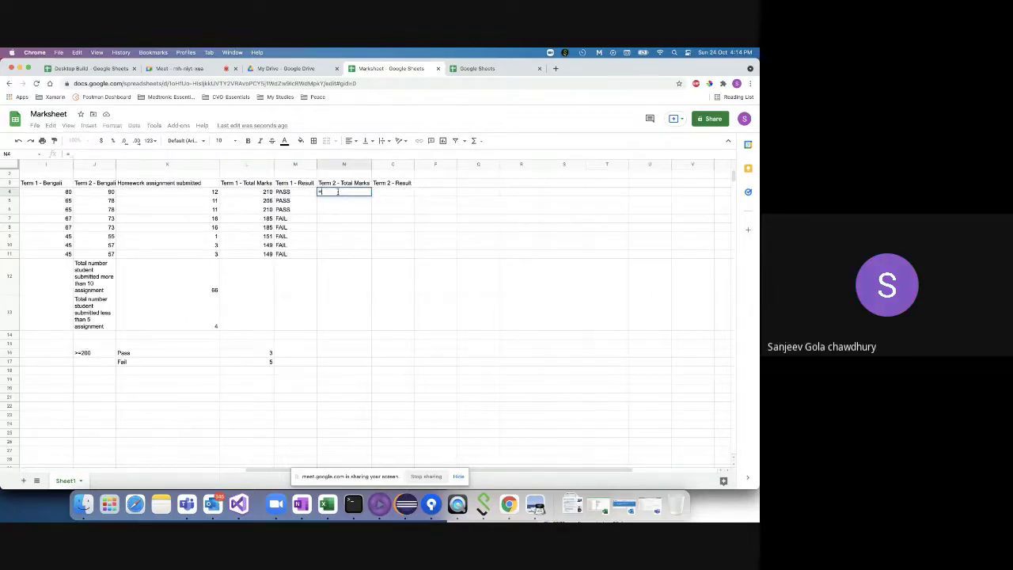
type("=SUM(")
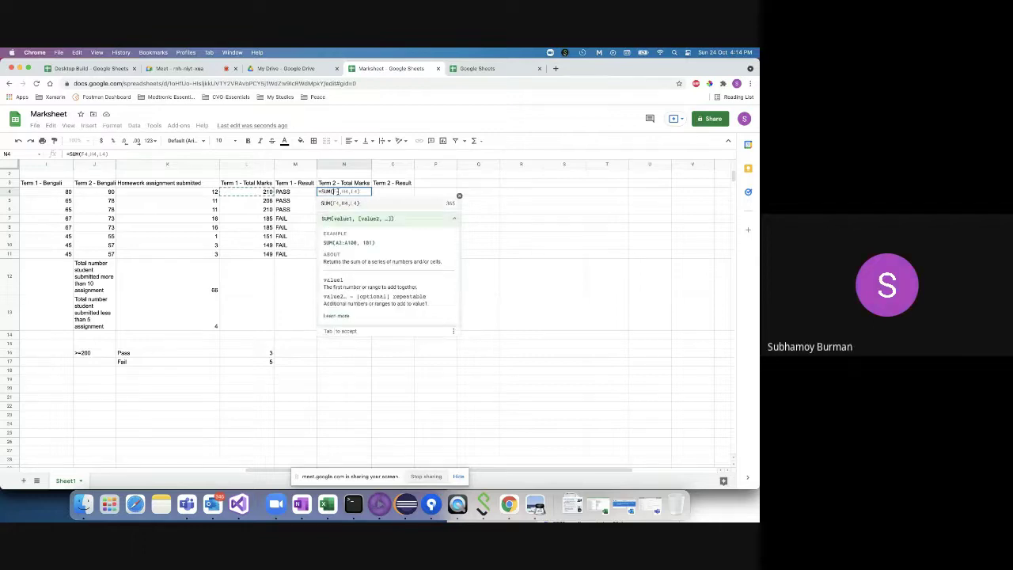
scroll(280, 251, "left", 8)
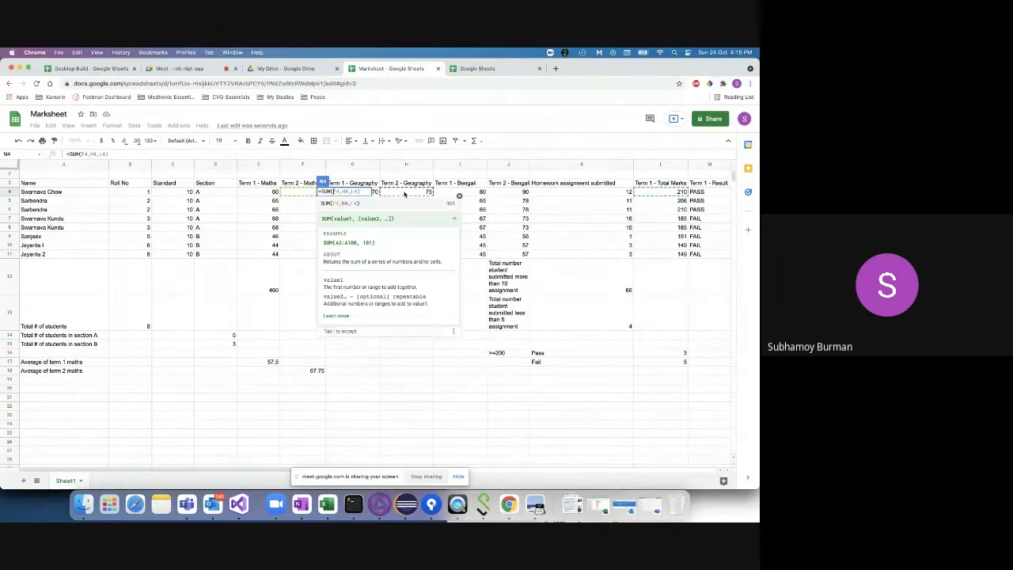
key("BackSpace")
key("BackSpace")
key("BackSpace")
key("BackSpace")
key("BackSpace")
key("BackSpace")
key("BackSpace")
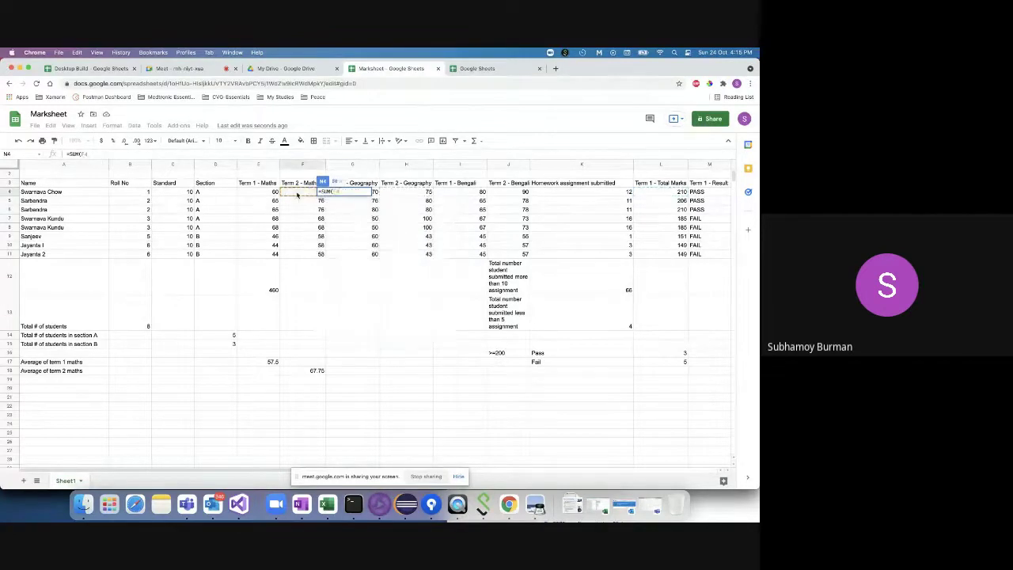
scroll(297, 194, "right", 5)
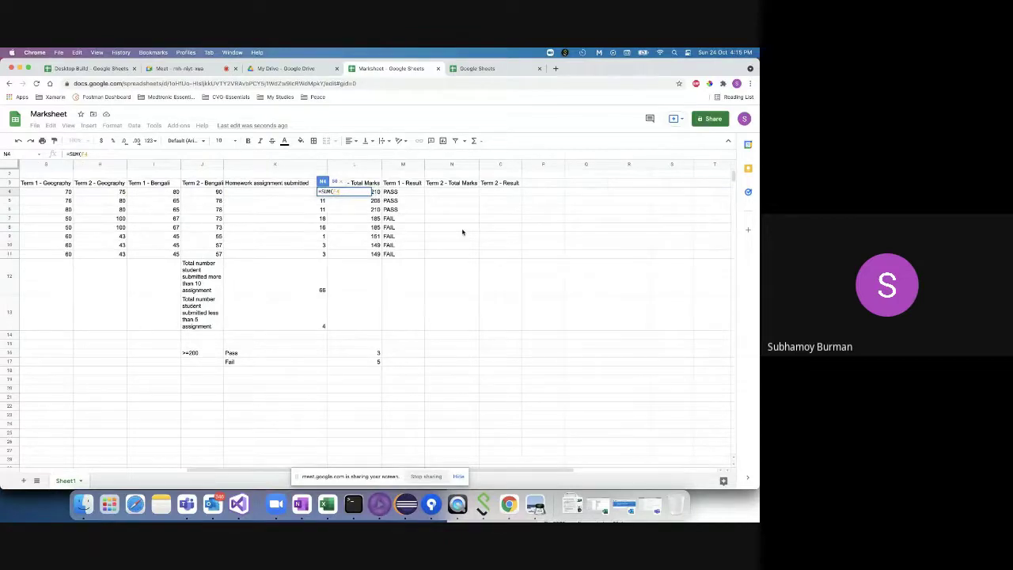
left_click(444, 192)
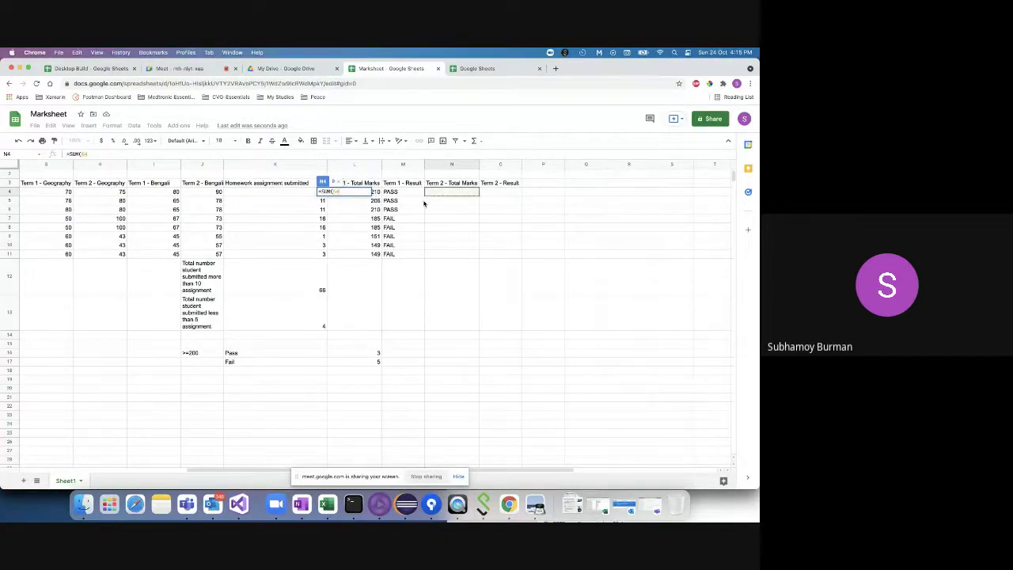
key("Escape")
- Enter =F4+H4+J4 in N4, clearing the parenthesis warning, so it totals 245
left_click(431, 209)
double_click(440, 192)
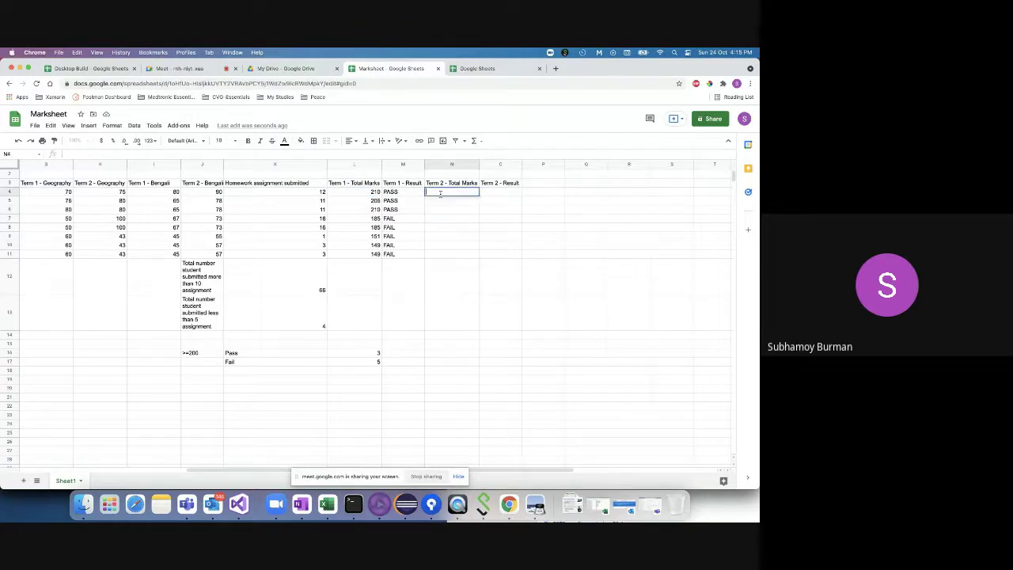
type("=")
scroll(408, 237, "left", 3)
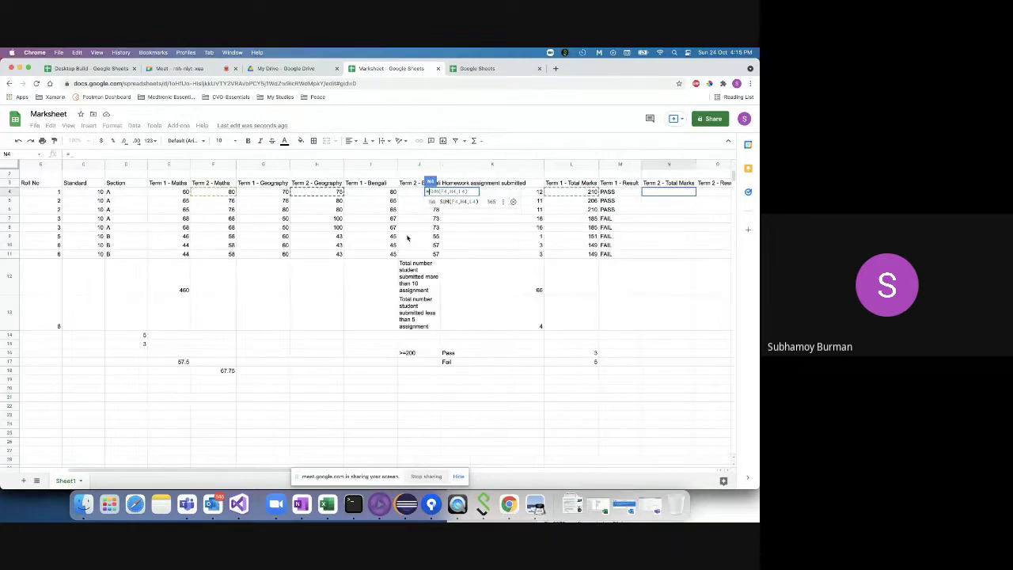
key("BackSpace")
key("BackSpace")
key("BackSpace")
key("BackSpace")
key("BackSpace")
key("BackSpace")
key("BackSpace")
key("BackSpace")
key("BackSpace")
key("BackSpace")
key("BackSpace")
key("BackSpace")
key("BackSpace")
left_click(220, 193)
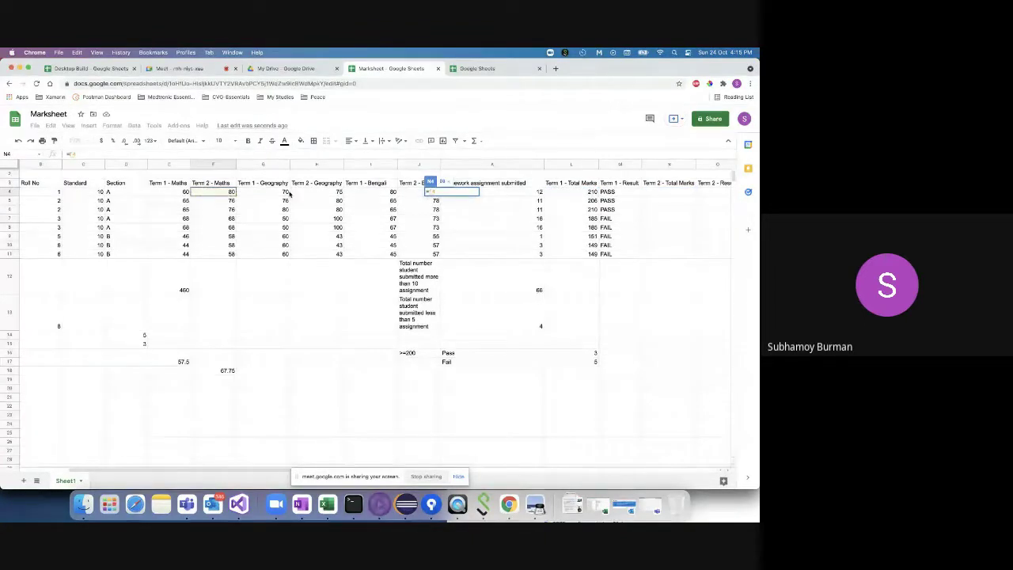
type("+")
left_click(327, 193)
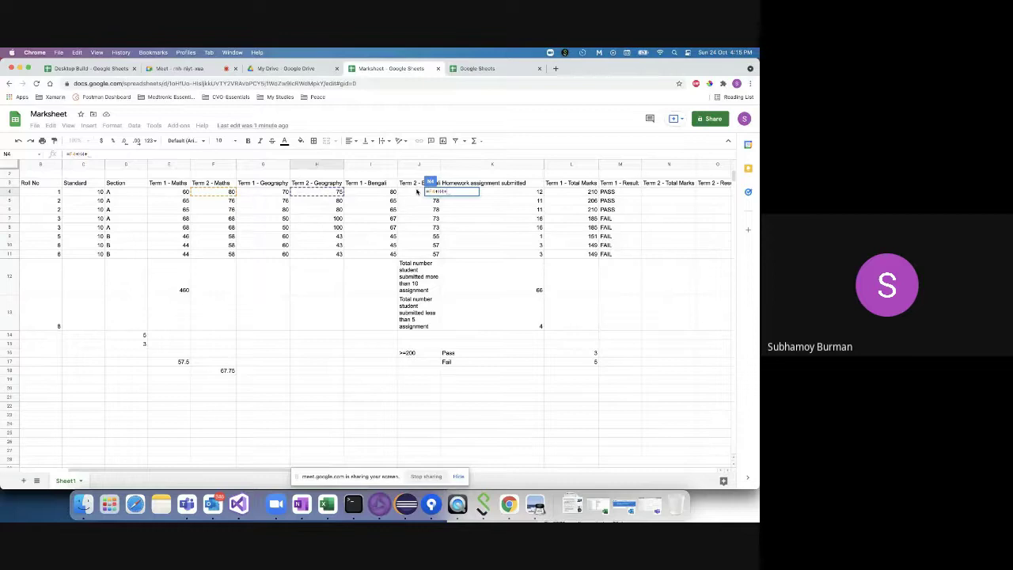
type("+")
key("Return")
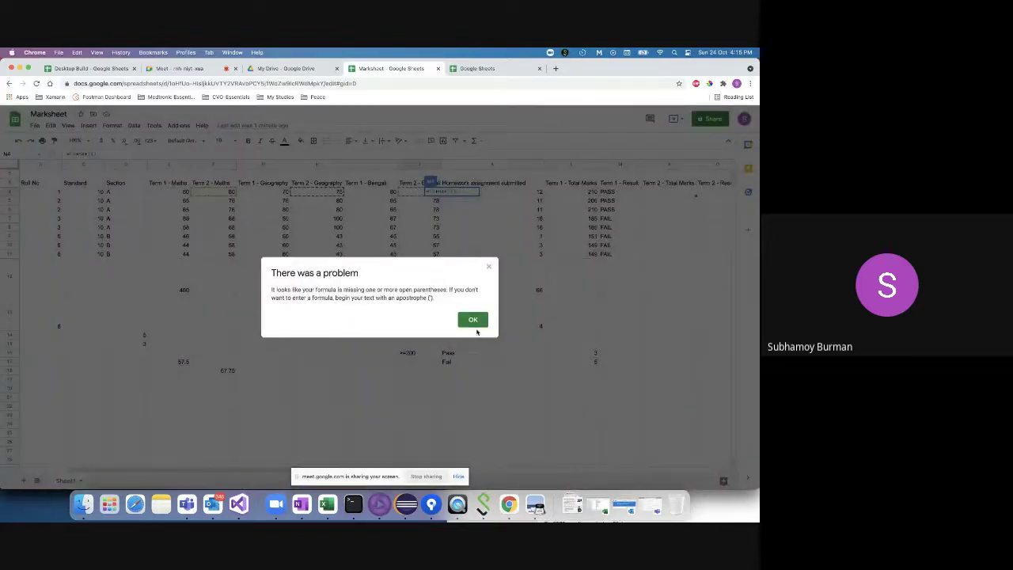
left_click(474, 320)
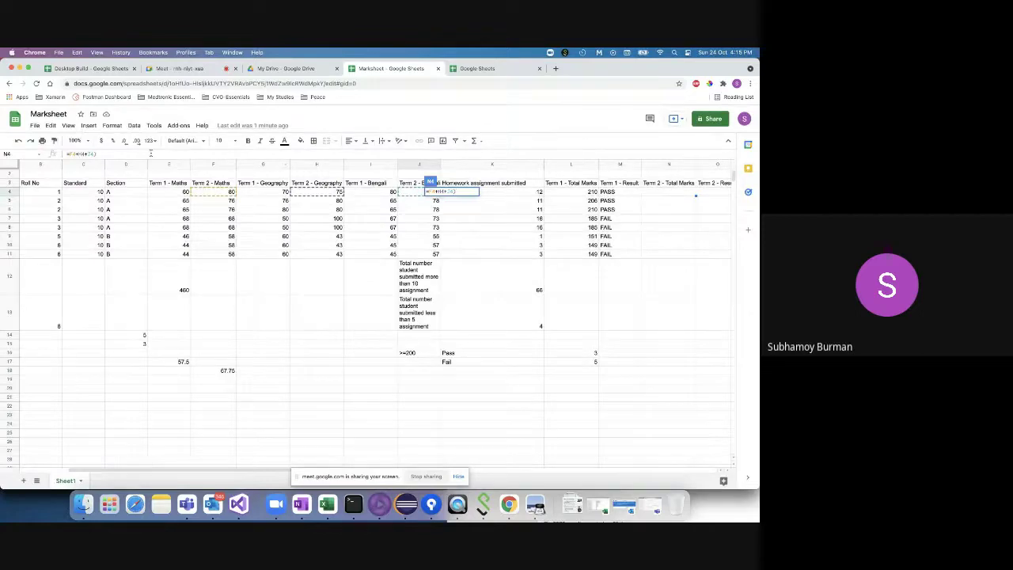
key("Return")
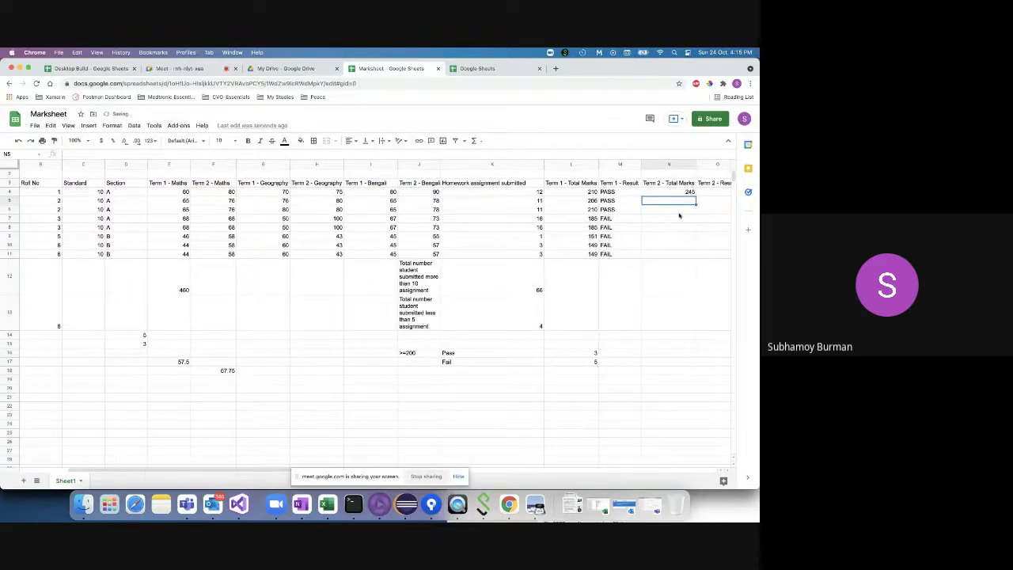
left_click(680, 194)
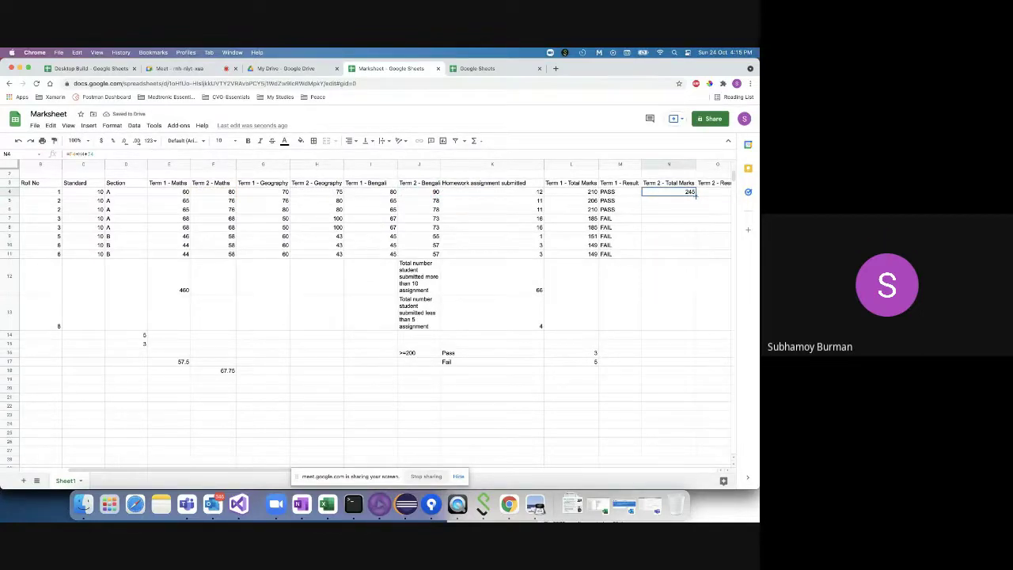
- Copy N4's Term 2 total down to N11 for all eight students
double_click(696, 195)
scroll(681, 277, "right", 2)
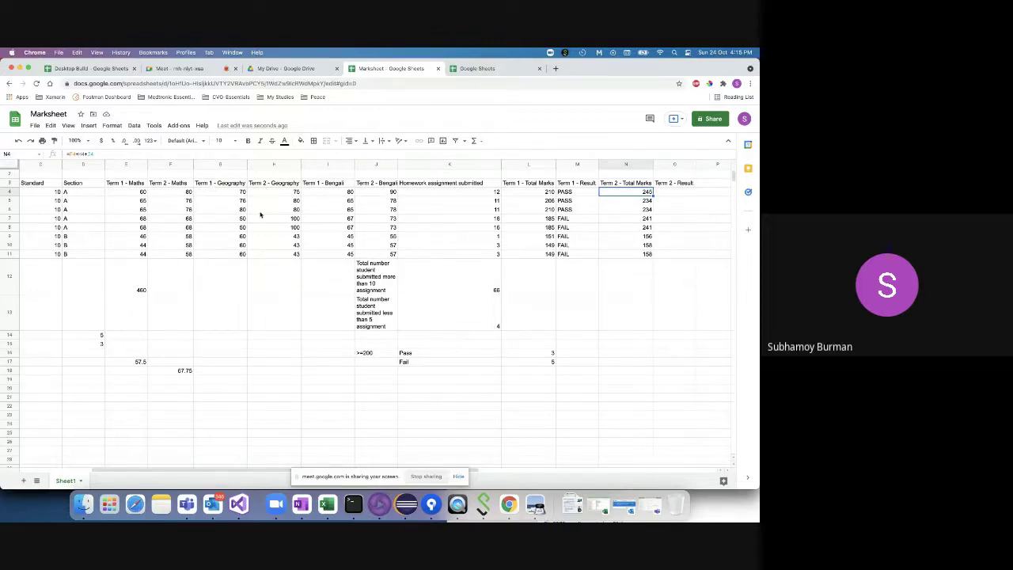
left_click(626, 203)
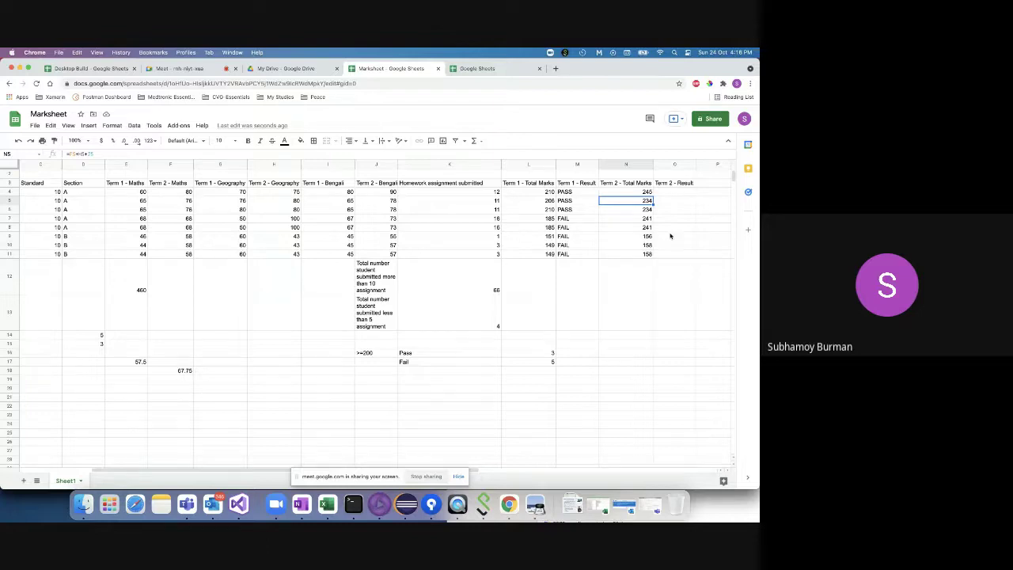
left_click(667, 204)
left_click(667, 191)
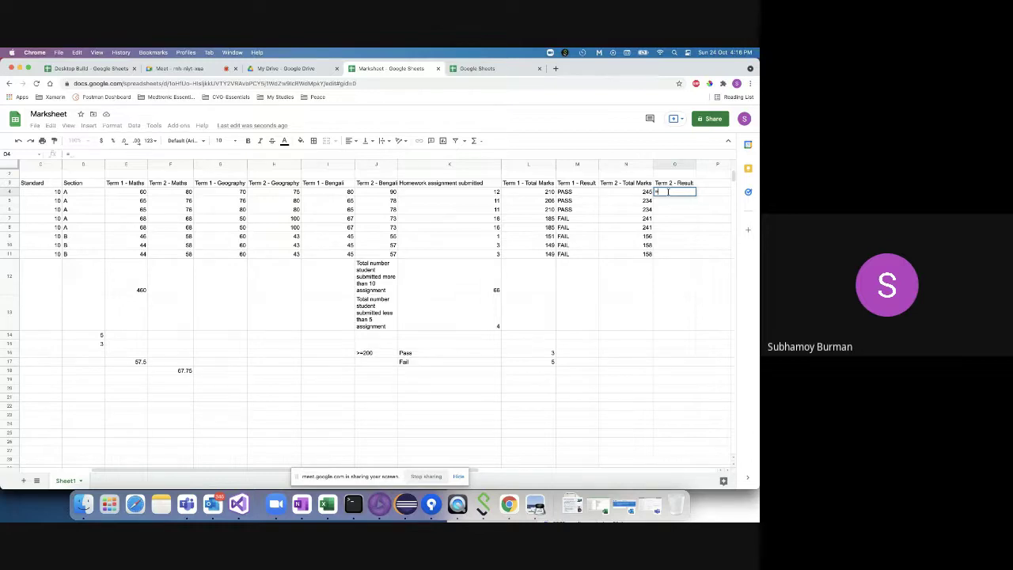
- Enter =IF(N4>=200,"PASS","FAIL") in O4
type("=IF(")
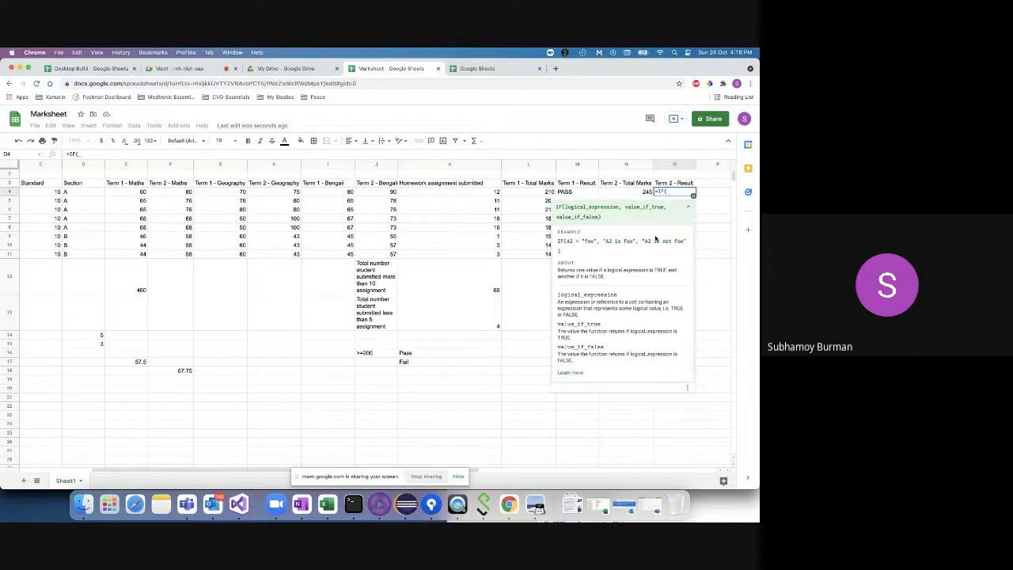
left_click(623, 193)
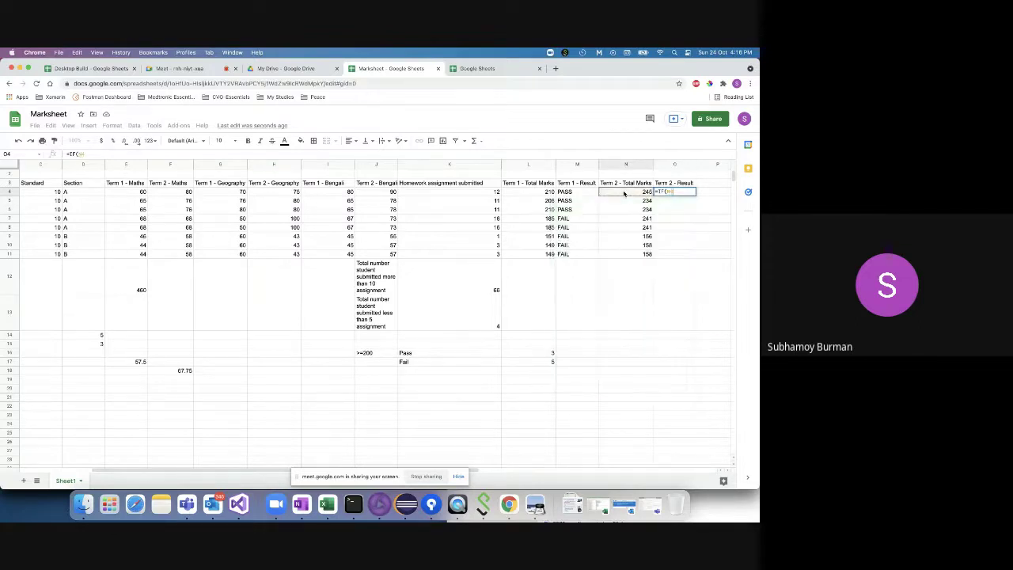
type(">=200")
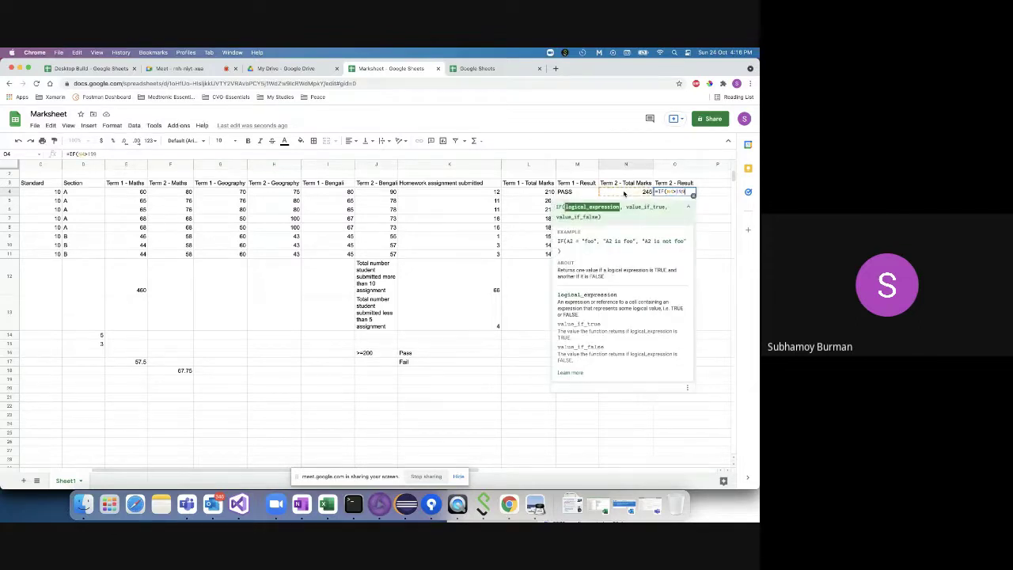
type(", \"")
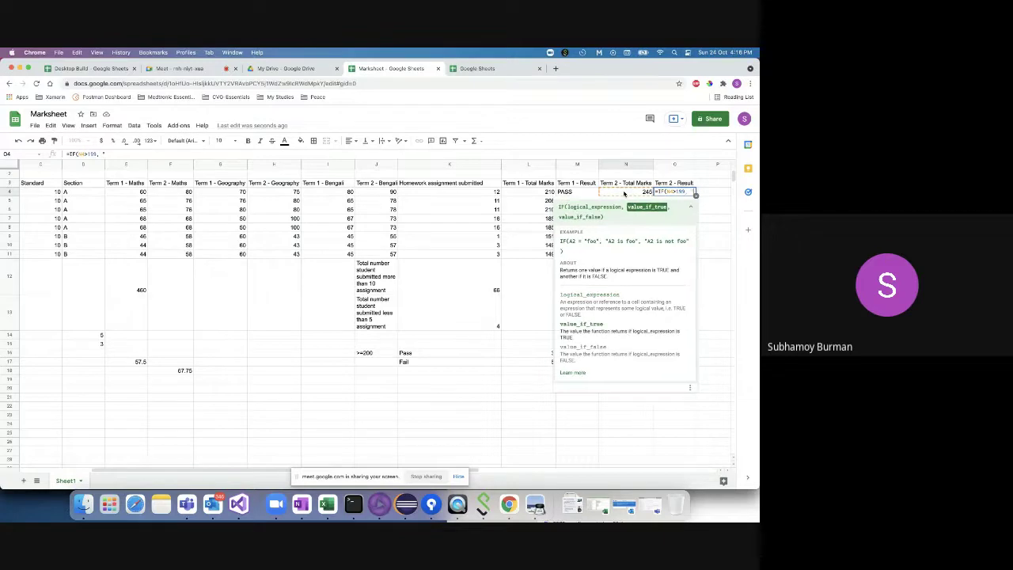
type("PASS\",")
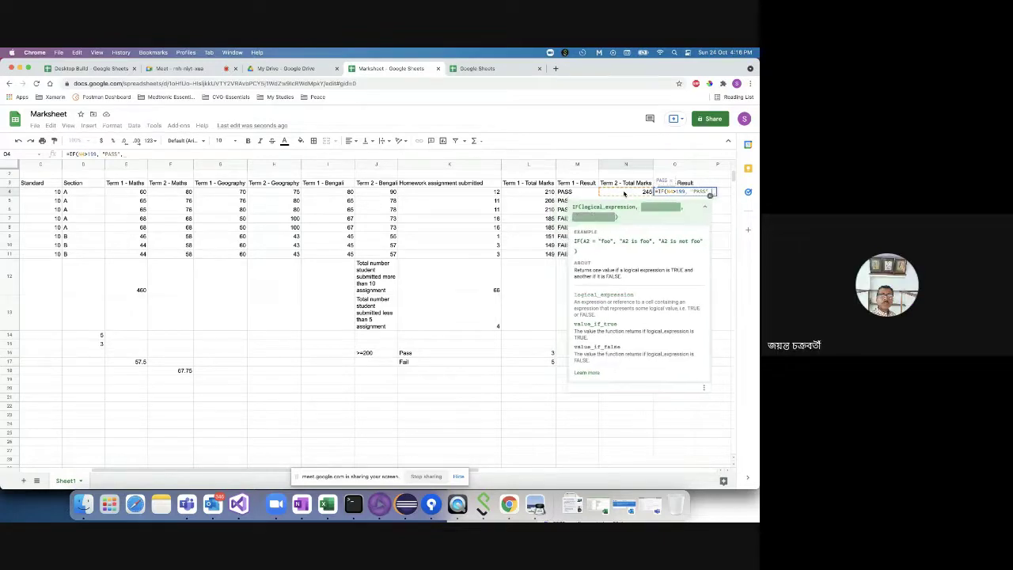
type("\"FAI")
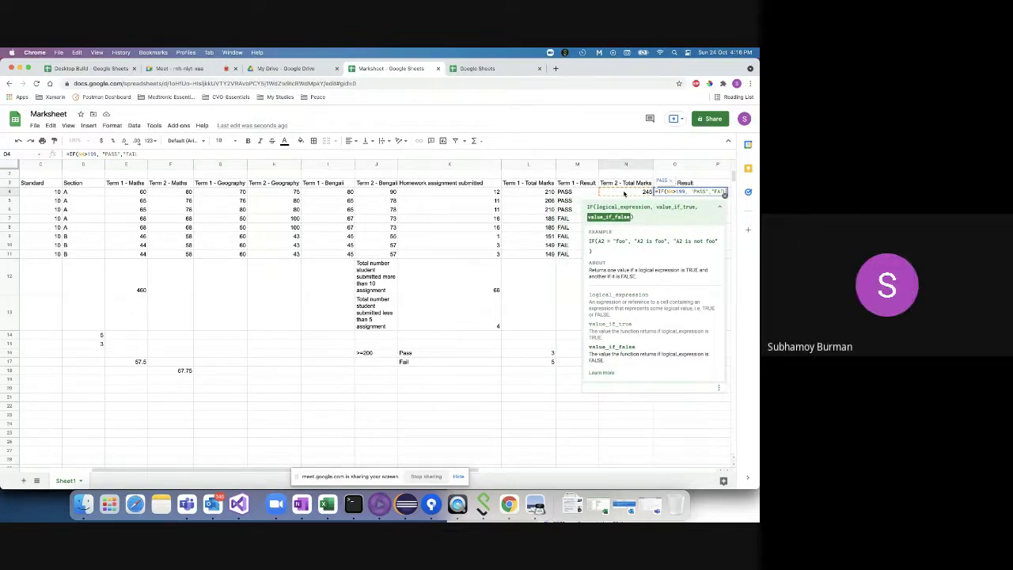
type("L\")")
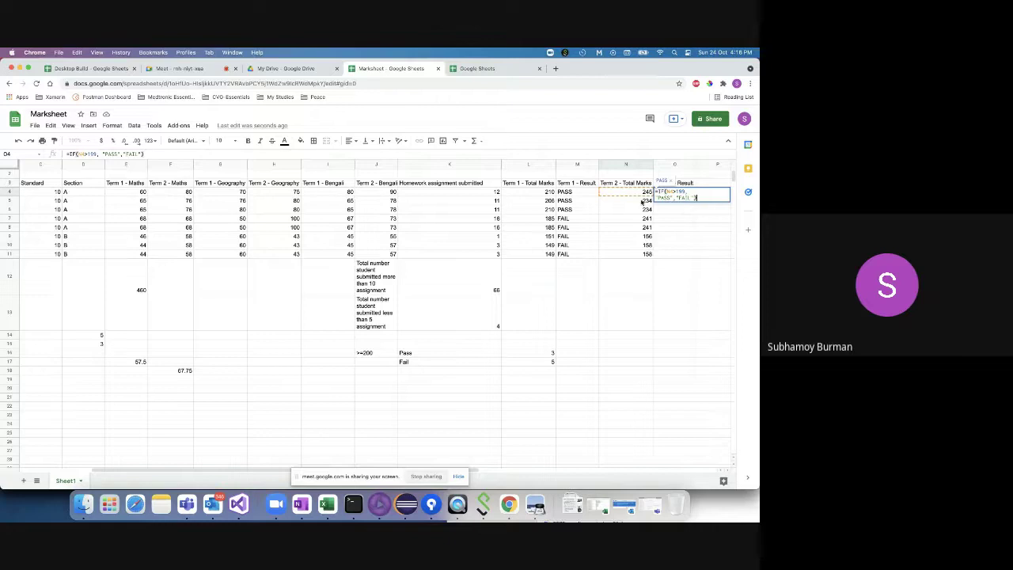
key("Return")
- Copy O4's formula down to O11 and check the five PASS and three FAIL results
left_click(673, 192)
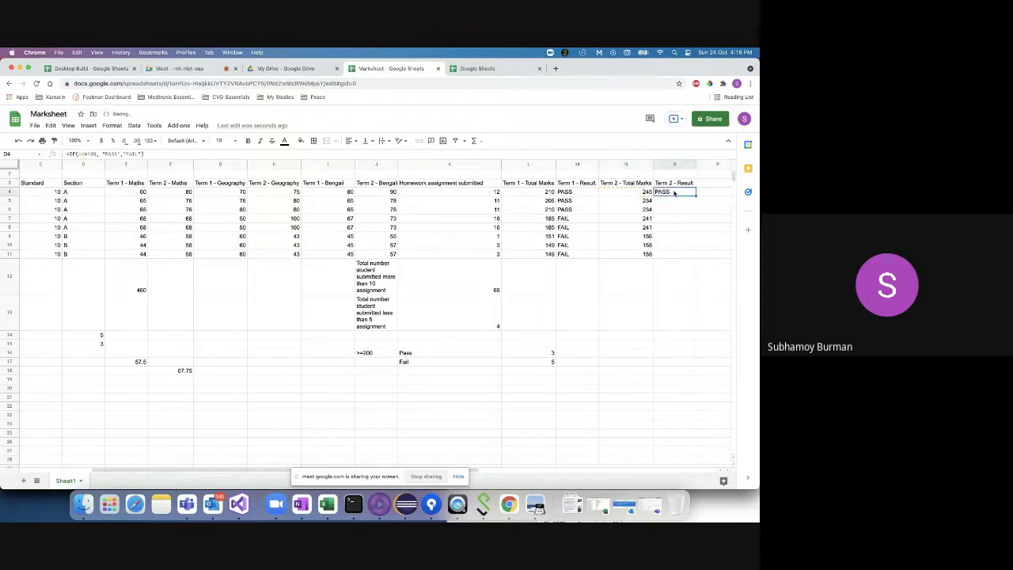
double_click(695, 196)
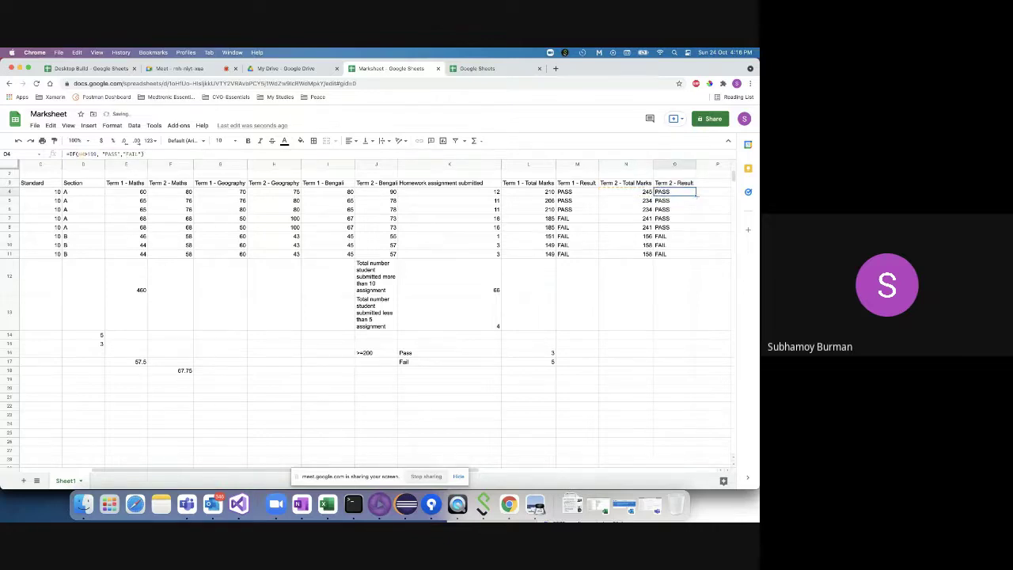
left_click(690, 246)
left_click(680, 229)
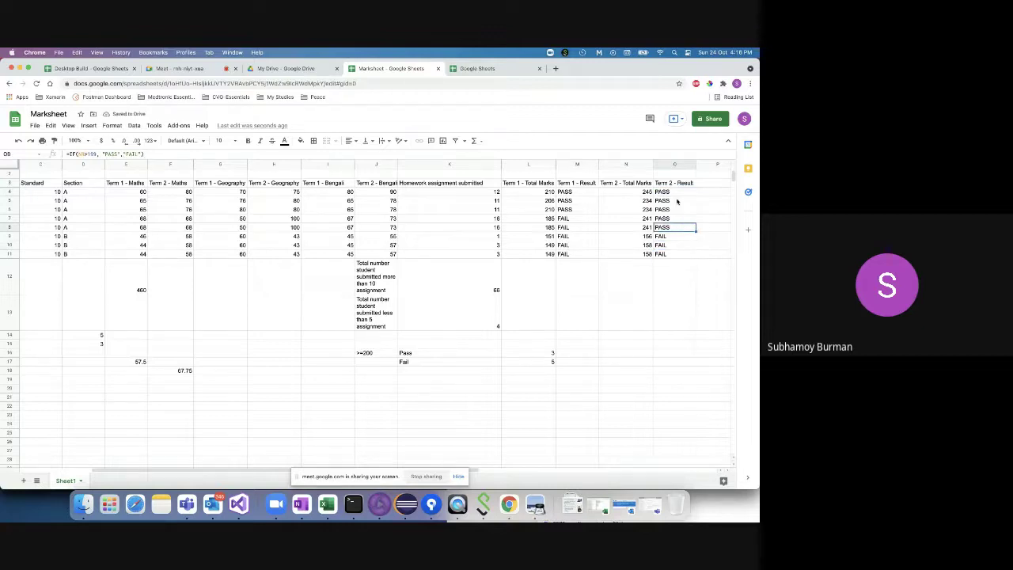
left_click(674, 235)
left_click(674, 244)
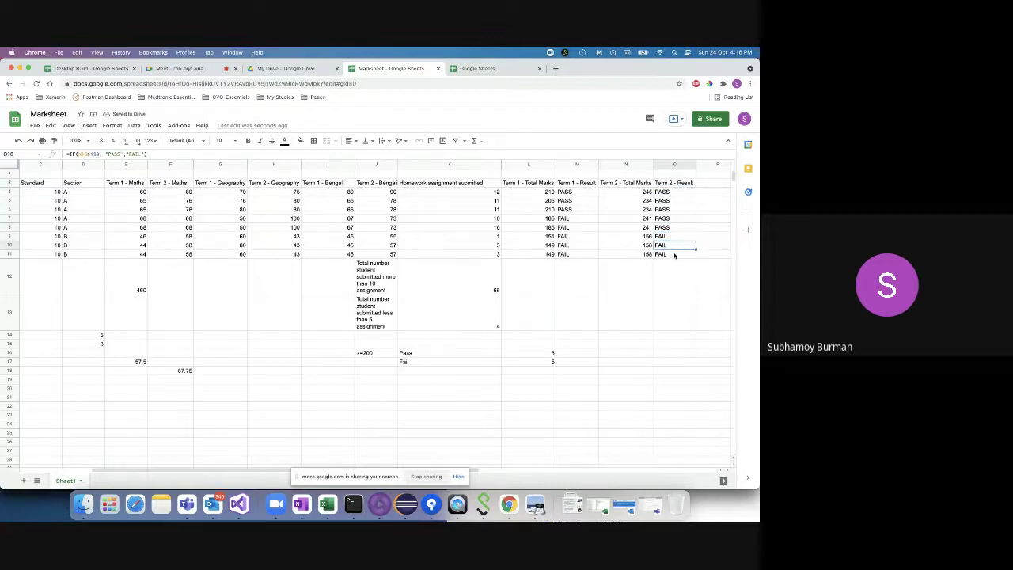
left_click(675, 254)
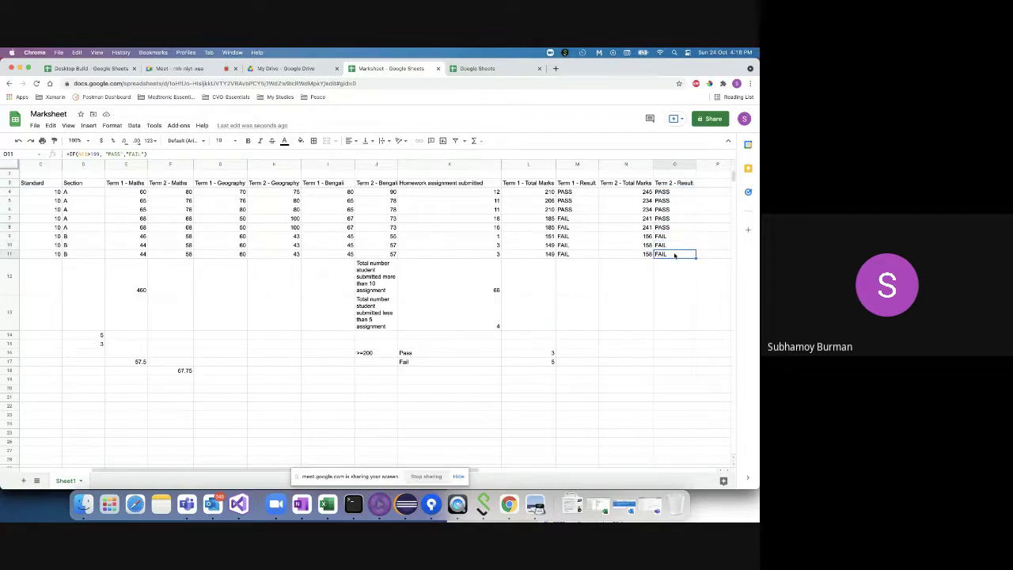
scroll(612, 282, "right", 2)
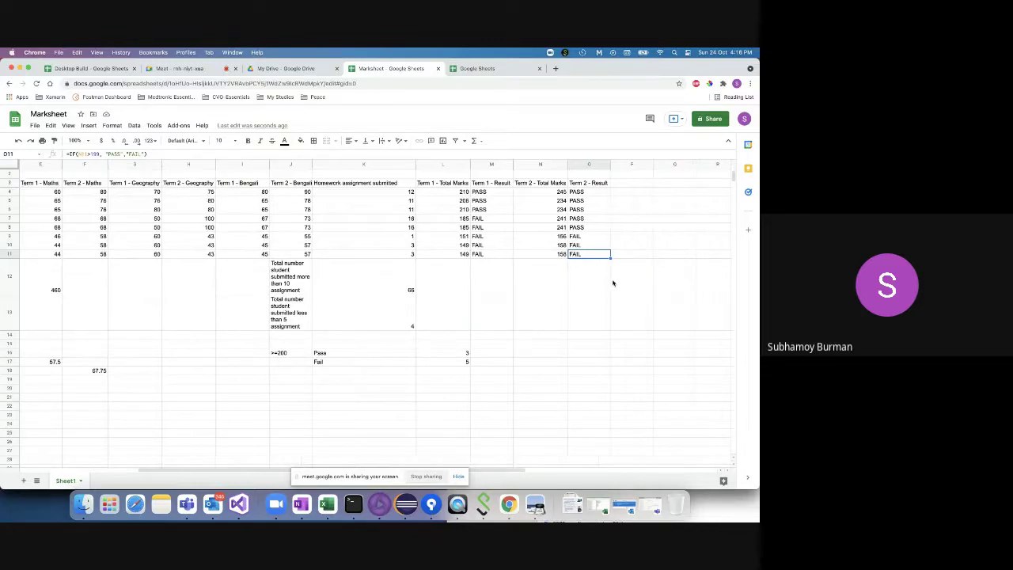
left_click(631, 182)
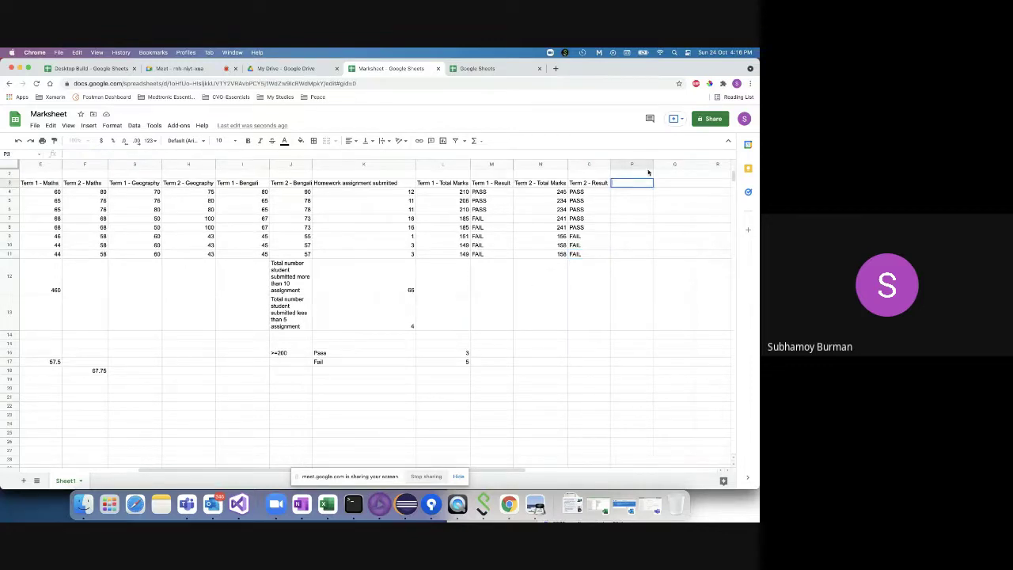
- Widen column P and head it 'Verdict'
left_click_drag(653, 164, 698, 165)
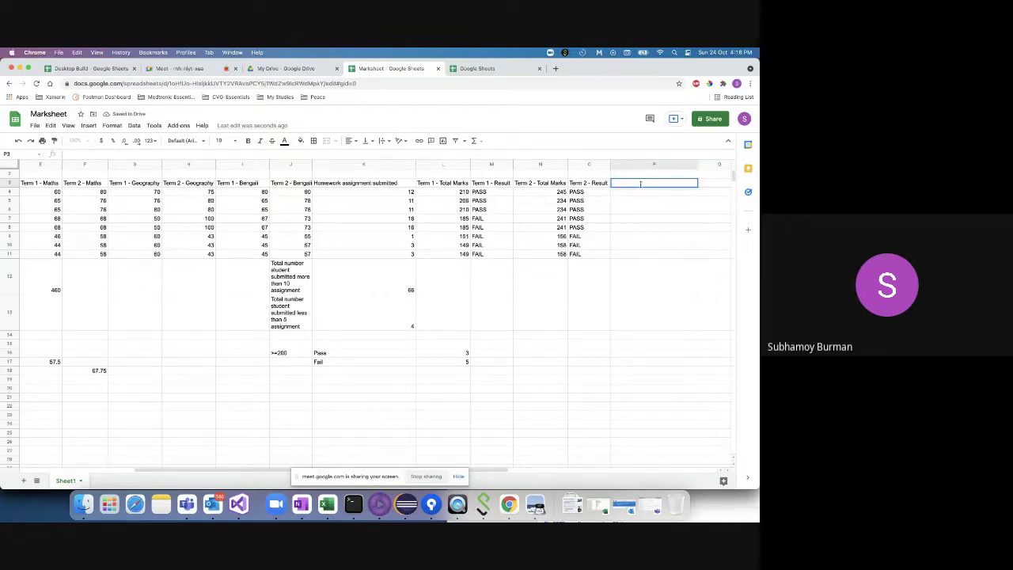
type("Verdict")
left_click(642, 193)
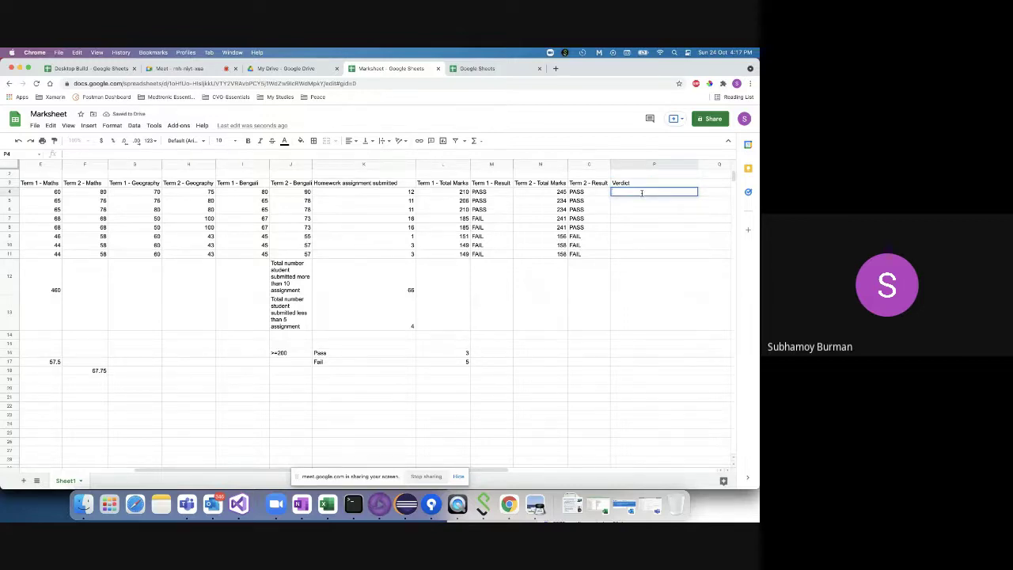
left_click(491, 193)
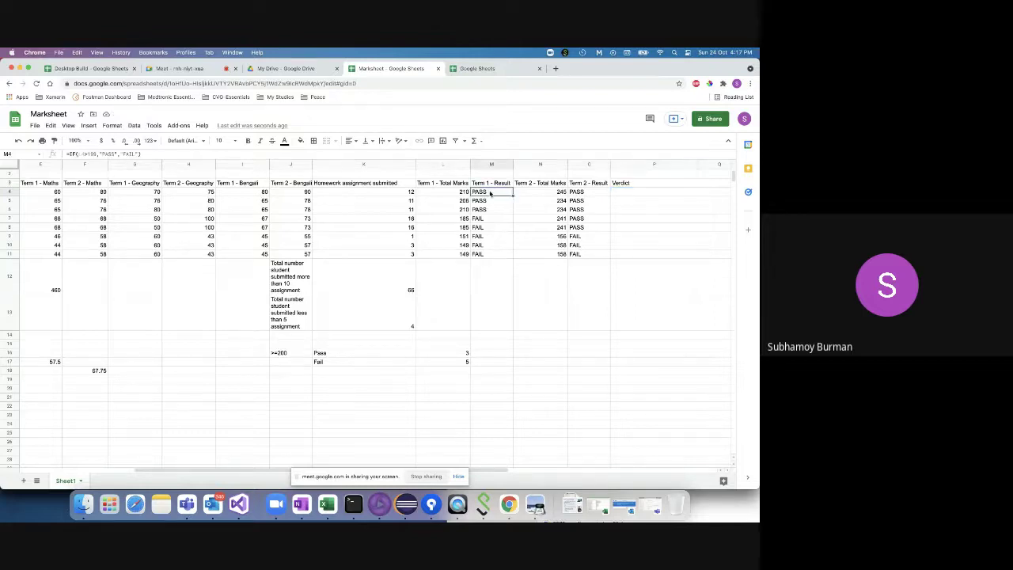
scroll(402, 240, "left", 5)
left_click(65, 191)
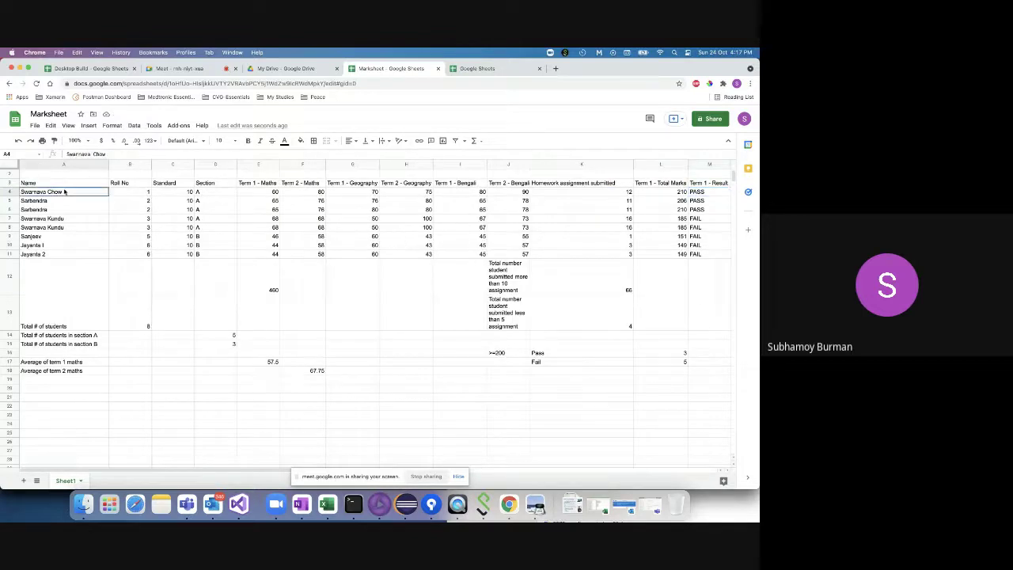
scroll(361, 270, "right", 10)
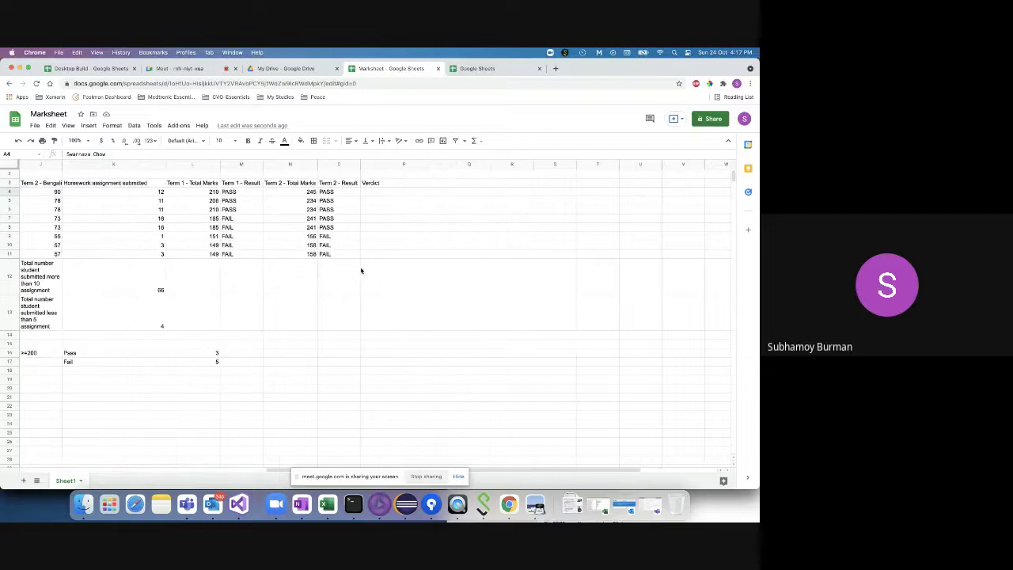
- Extend the P3 header to 'Verdict of term 1'
double_click(398, 183)
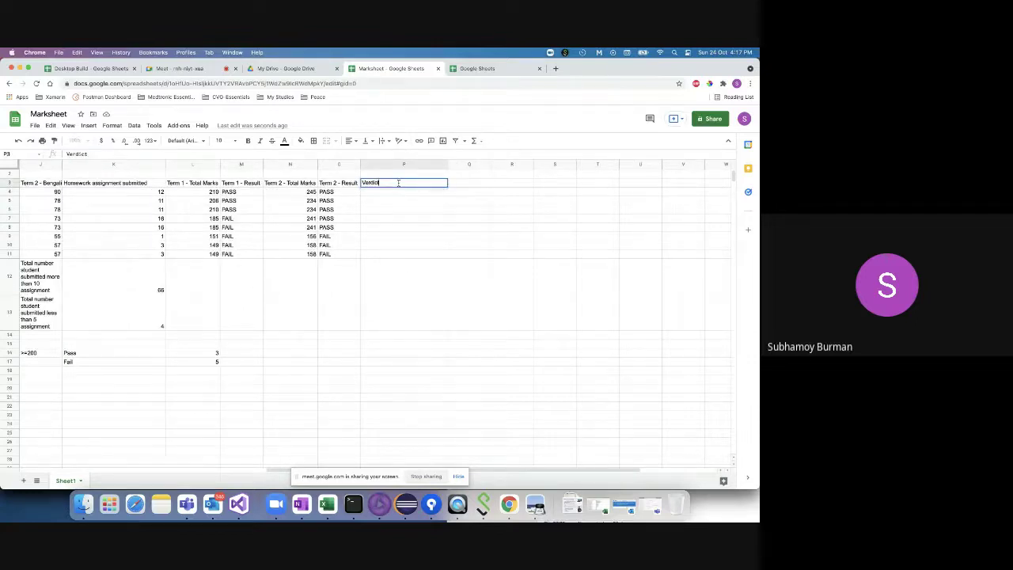
type("of term 1")
key("Return")
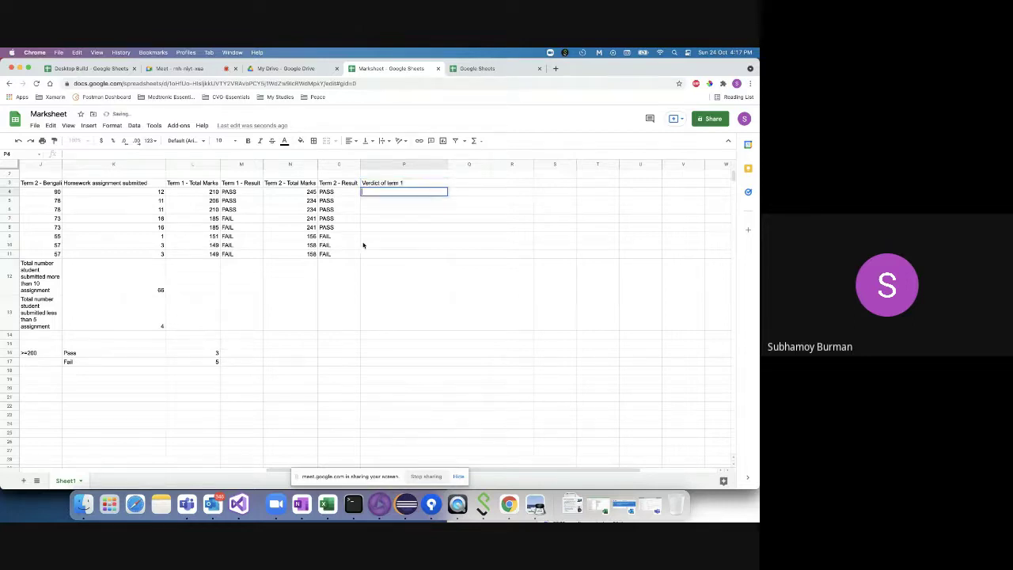
scroll(367, 237, "left", 5)
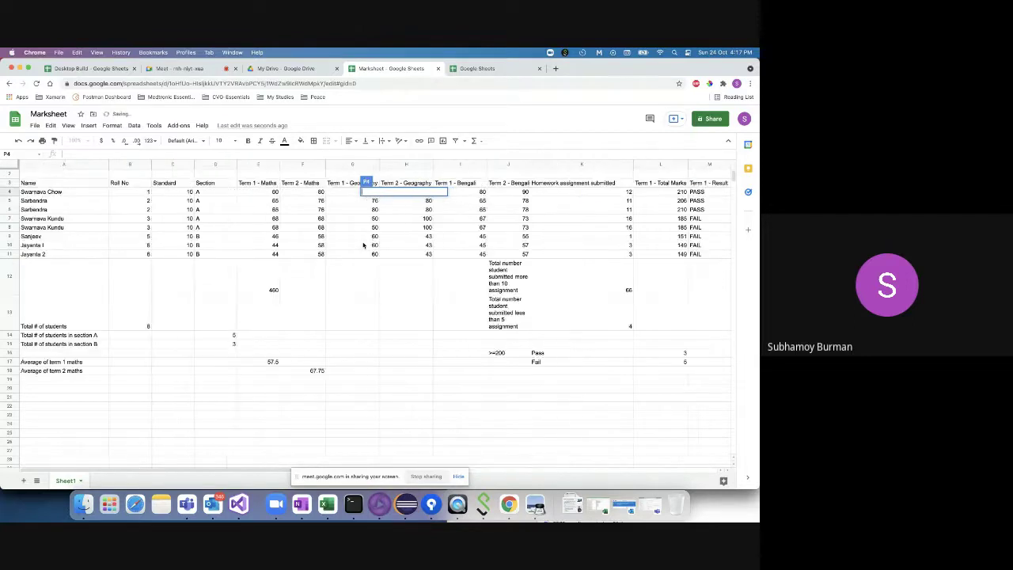
left_click(59, 236)
scroll(452, 253, "right", 5)
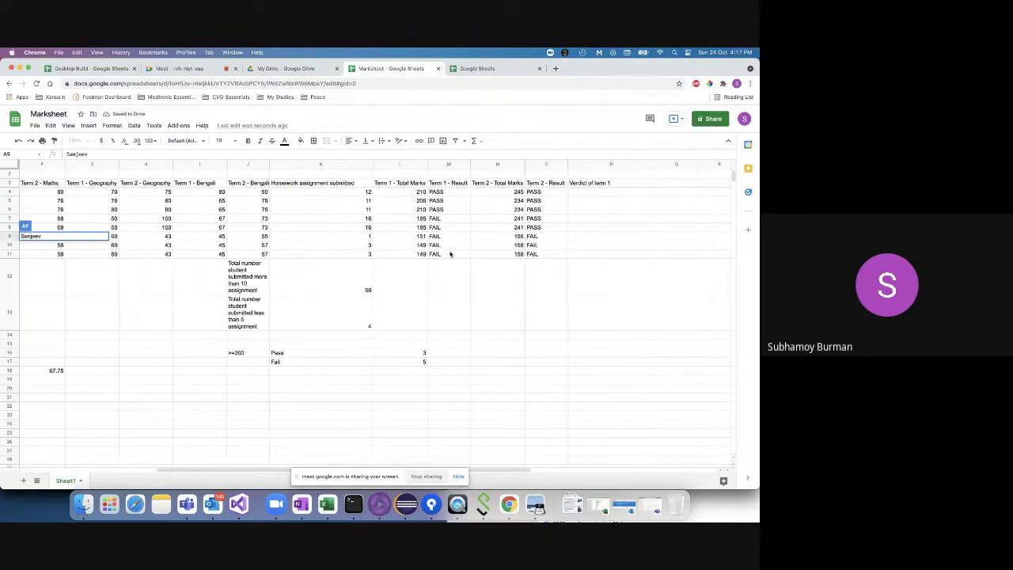
left_click(599, 192)
double_click(599, 192)
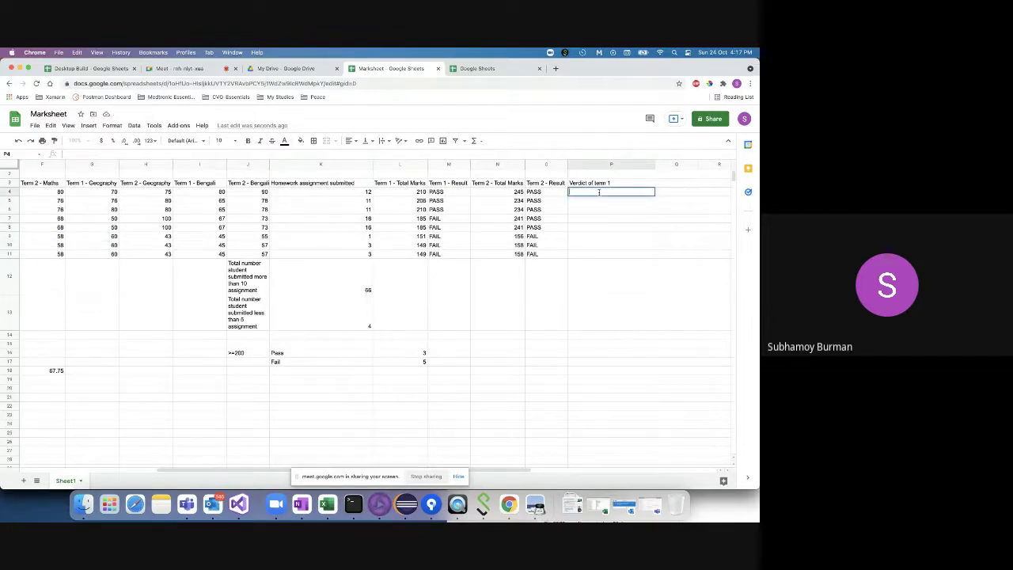
- Type a sample verdict with 210 marks in P4, widen column P to fit, then clear P4
type("the ter")
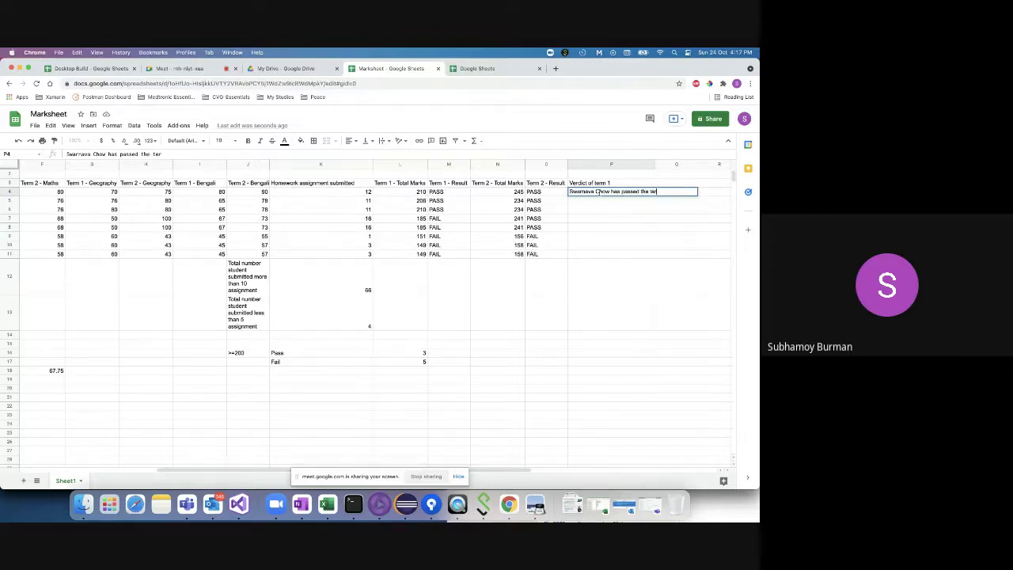
type("m 1 with 210 marks")
left_click(611, 223)
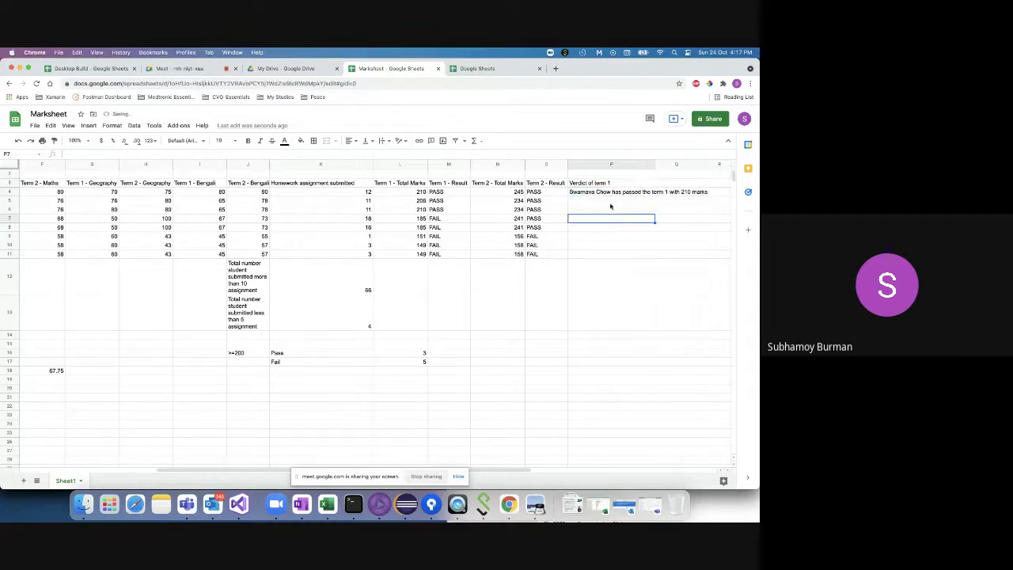
left_click(611, 197)
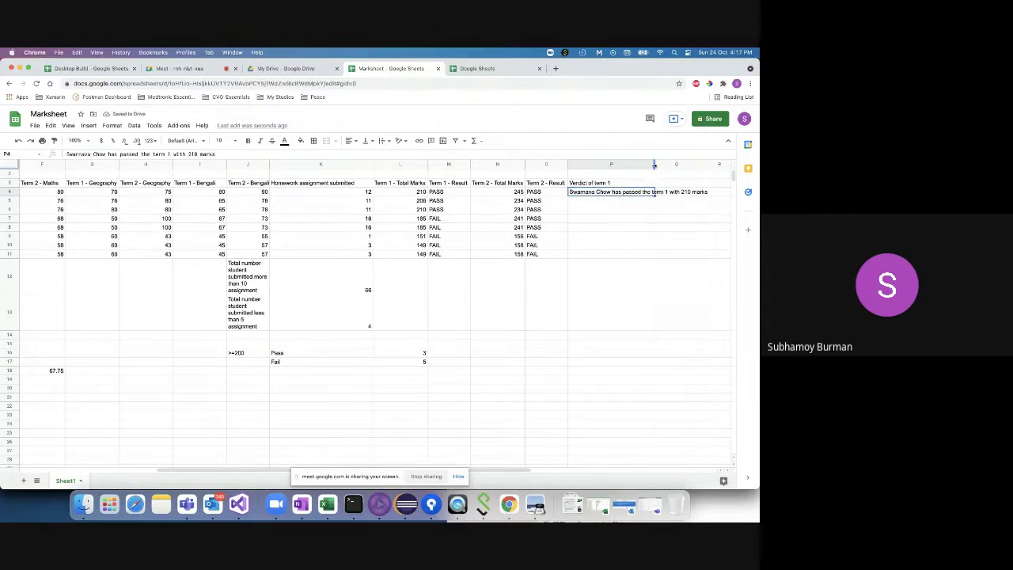
left_click_drag(655, 165, 716, 166)
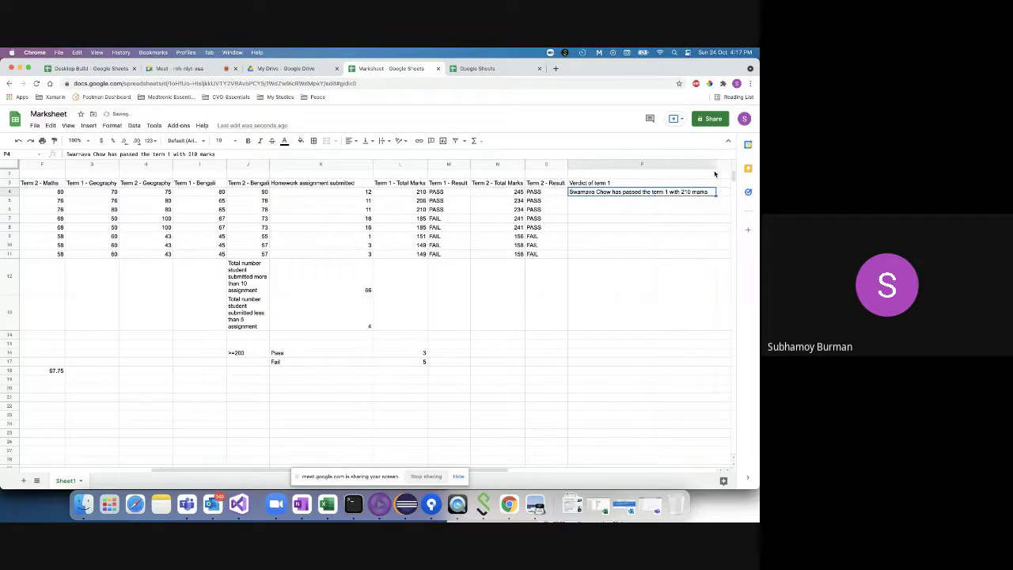
left_click(625, 203)
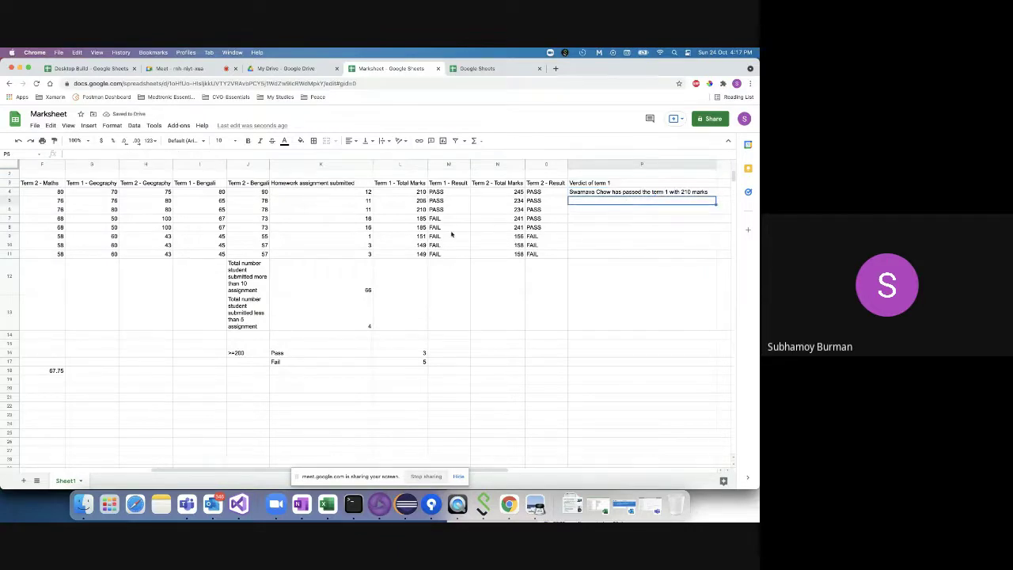
left_click(594, 194)
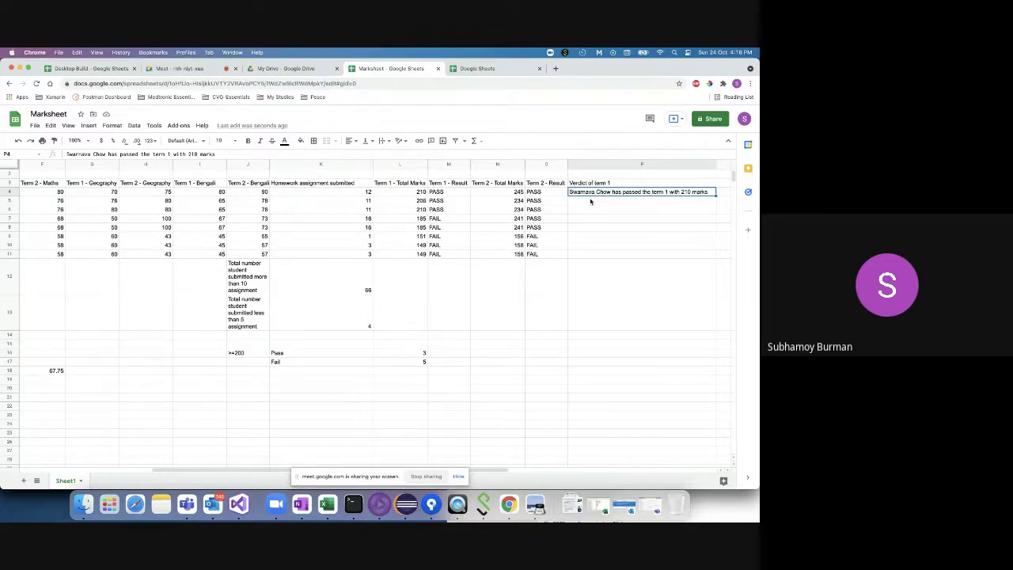
key("BackSpace")
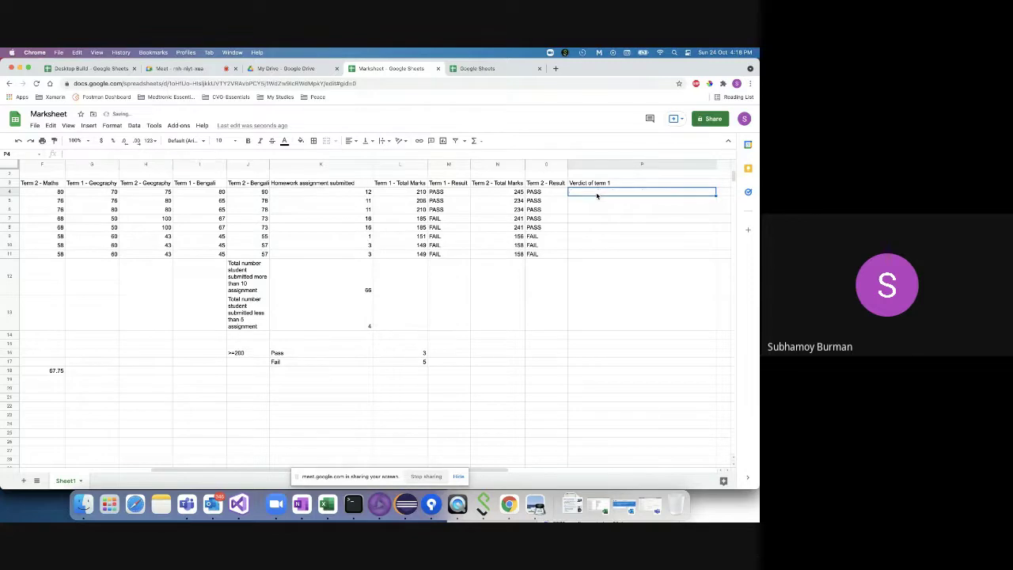
- Change M4's IF outputs to "PASSED"/"FAILED" and copy the formula down to M11
double_click(600, 191)
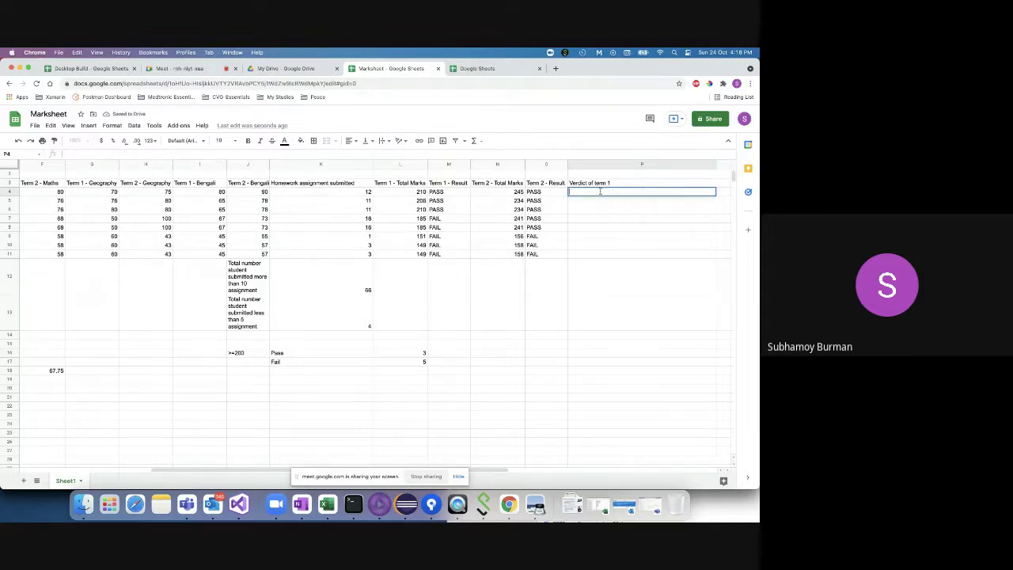
left_click(455, 190)
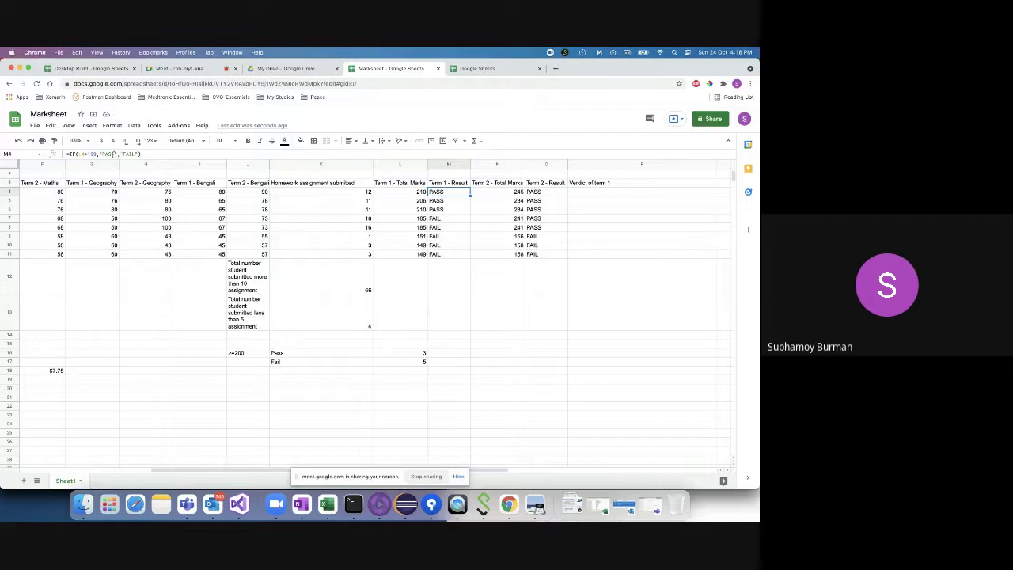
left_click(113, 154)
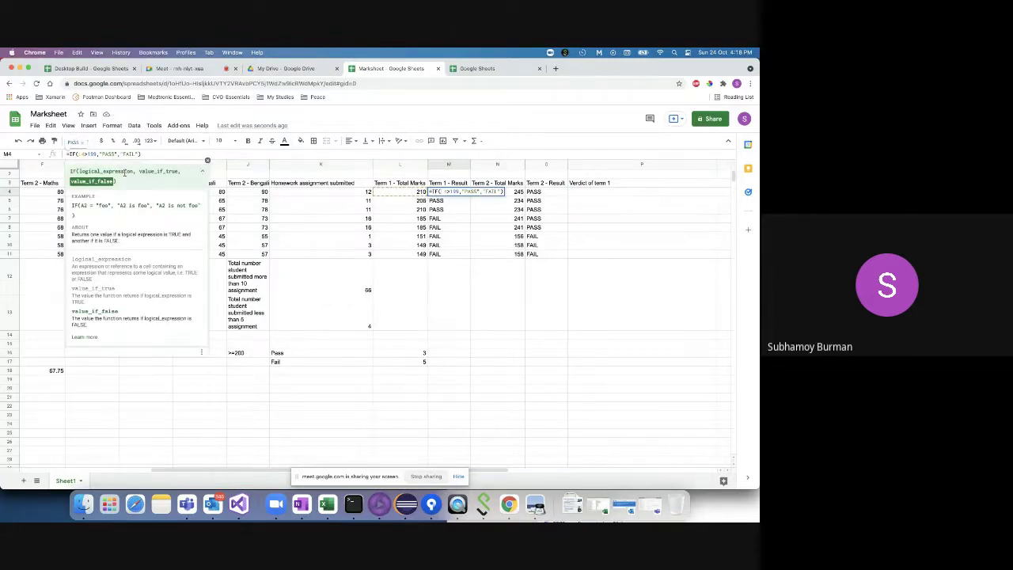
type("ED")
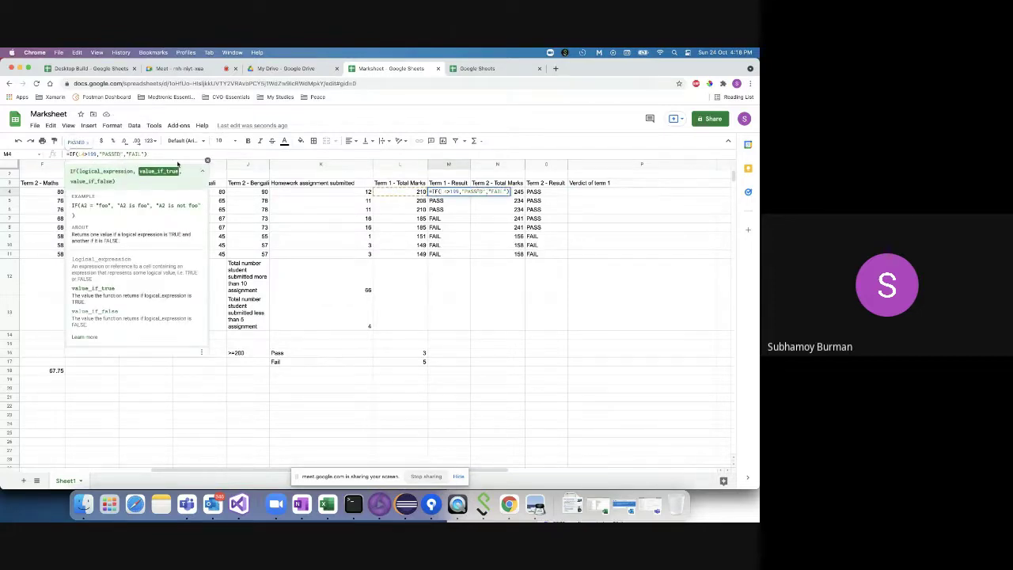
left_click(141, 154)
type("ED")
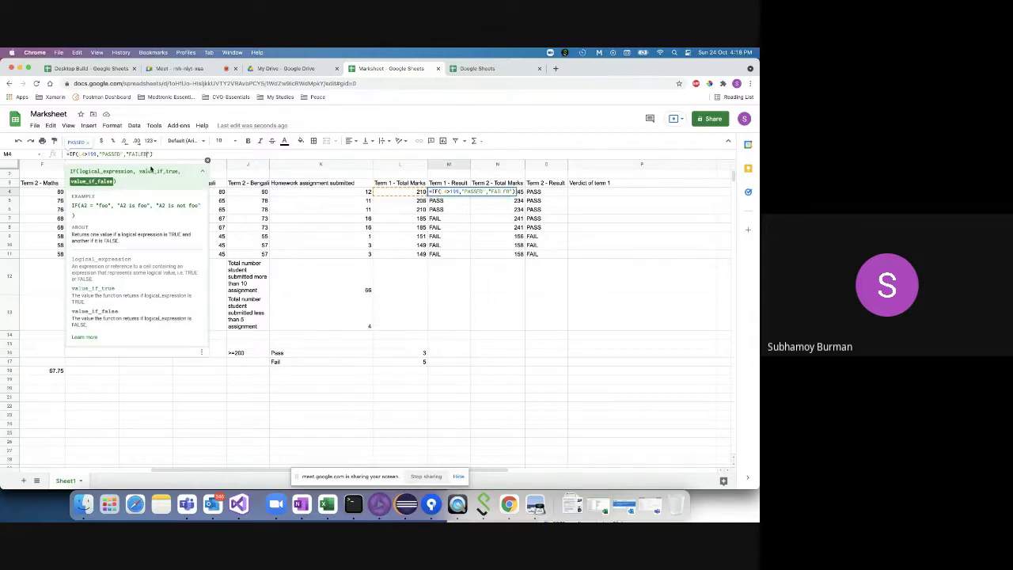
key("Return")
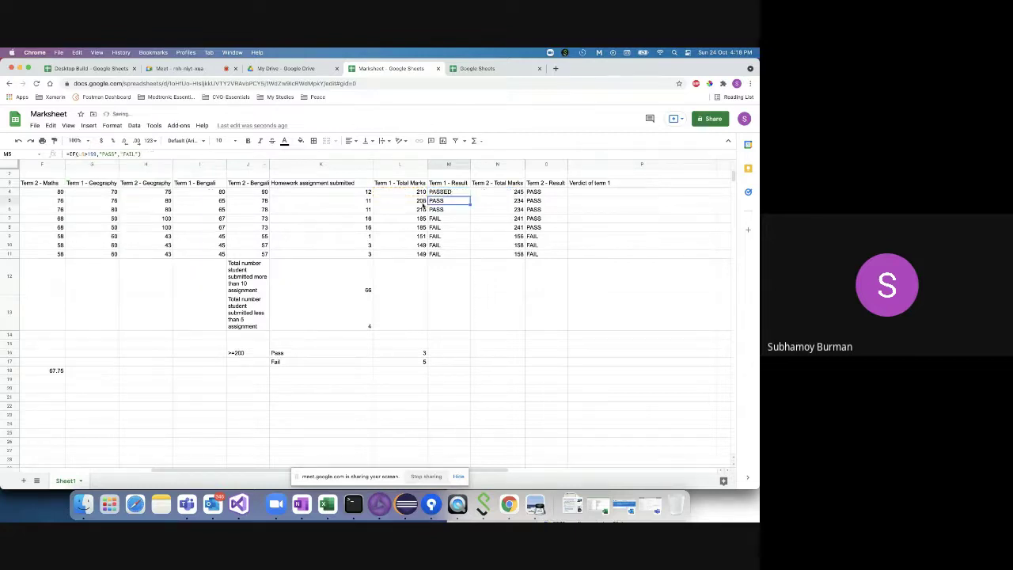
left_click(456, 193)
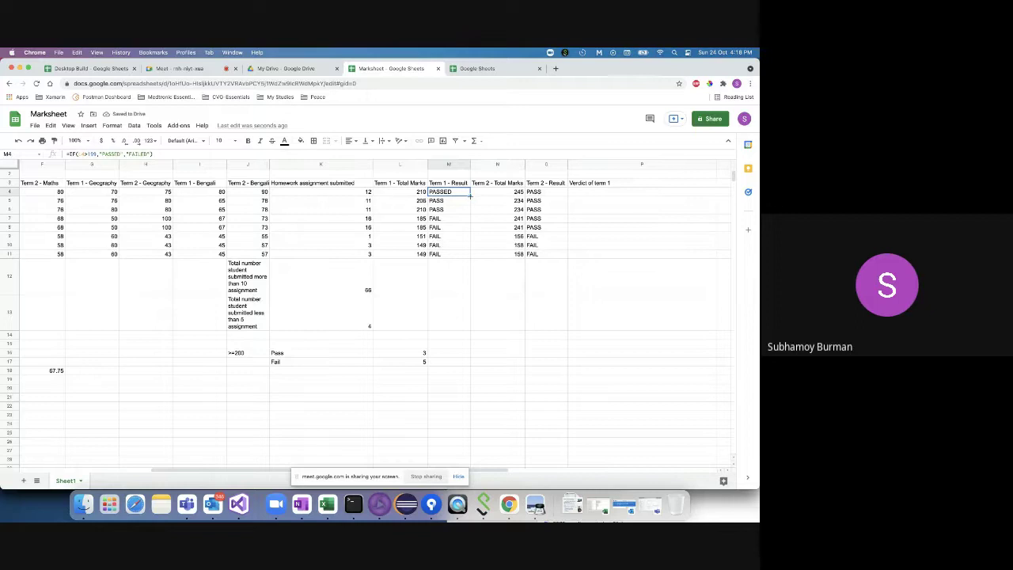
left_click_drag(470, 196, 470, 258)
left_click(591, 192)
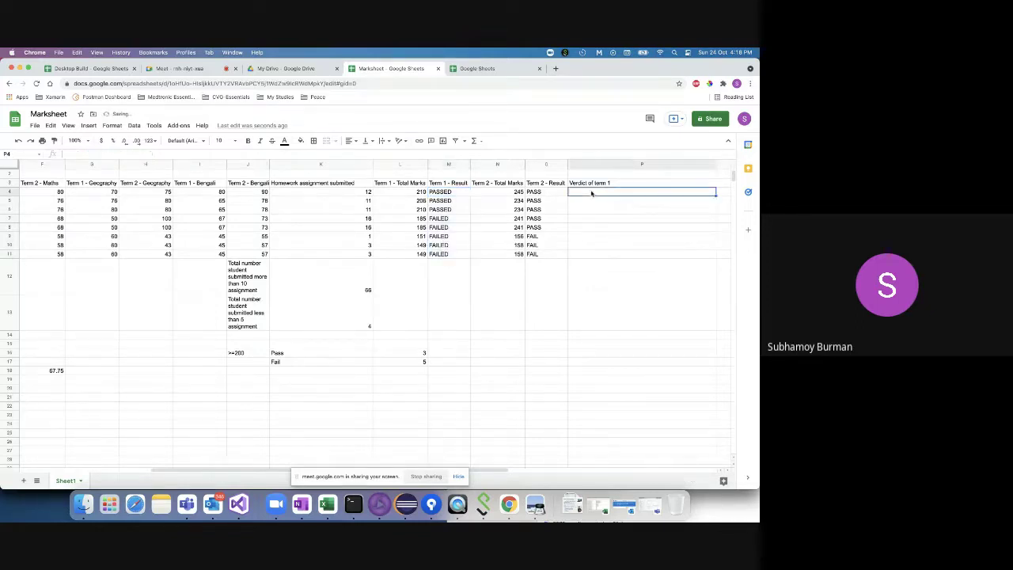
- Start =CONCATENATE in P4 with the name A4, " has " and the result M4
type("=CON")
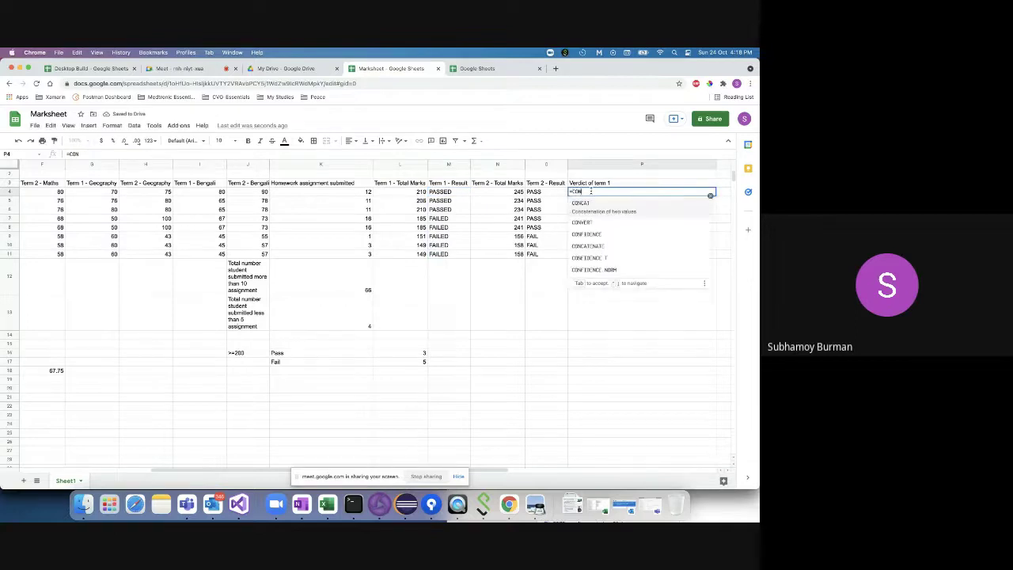
type("CA")
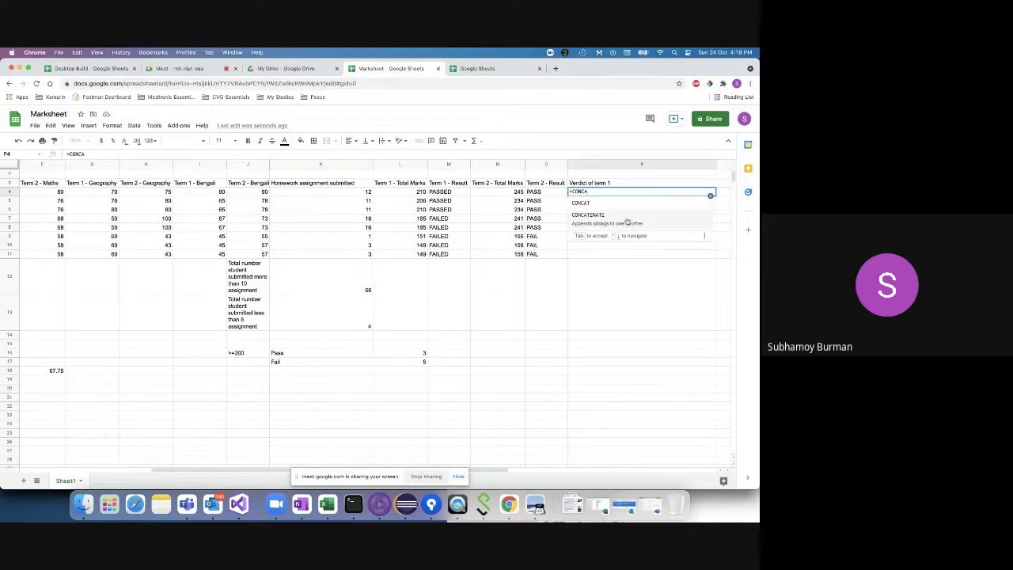
left_click(627, 225)
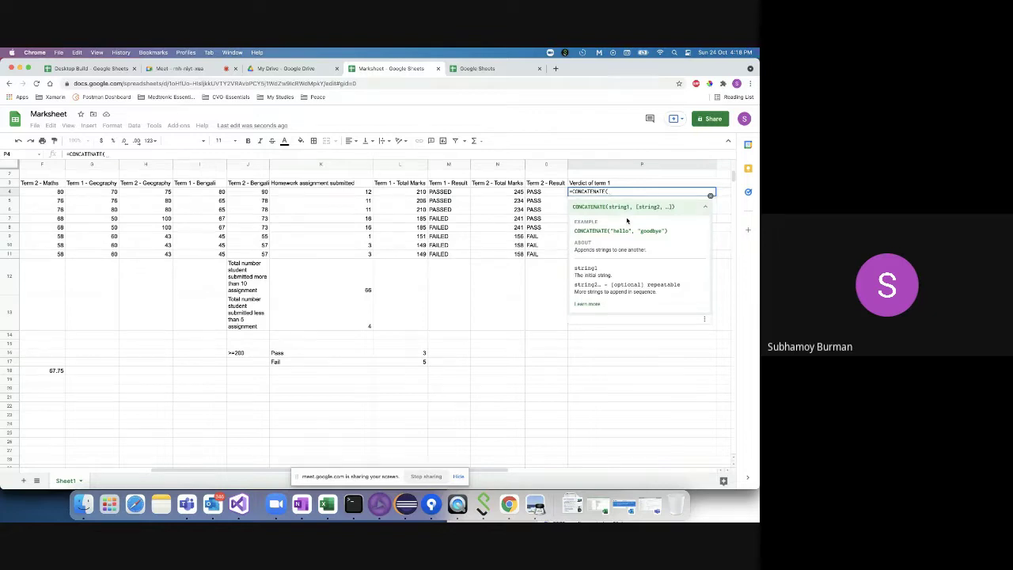
scroll(320, 251, "left", 5)
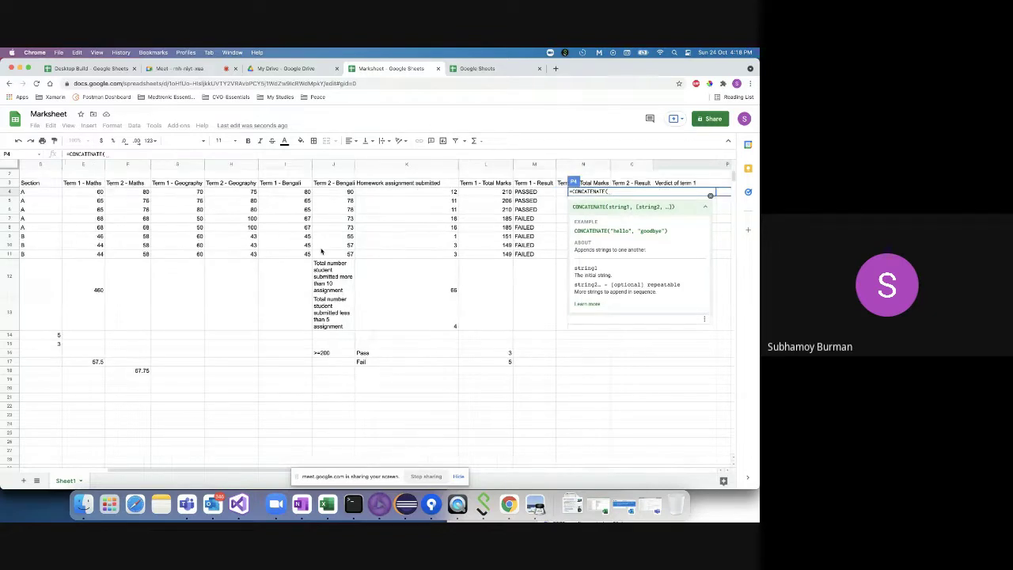
left_click(76, 192)
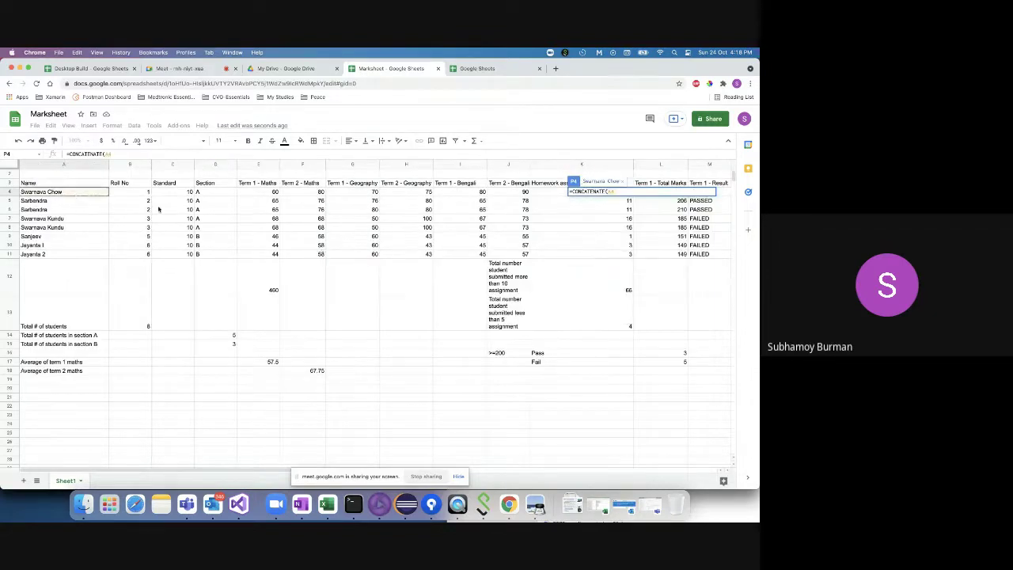
scroll(350, 265, "right", 6)
scroll(350, 265, "left", 4)
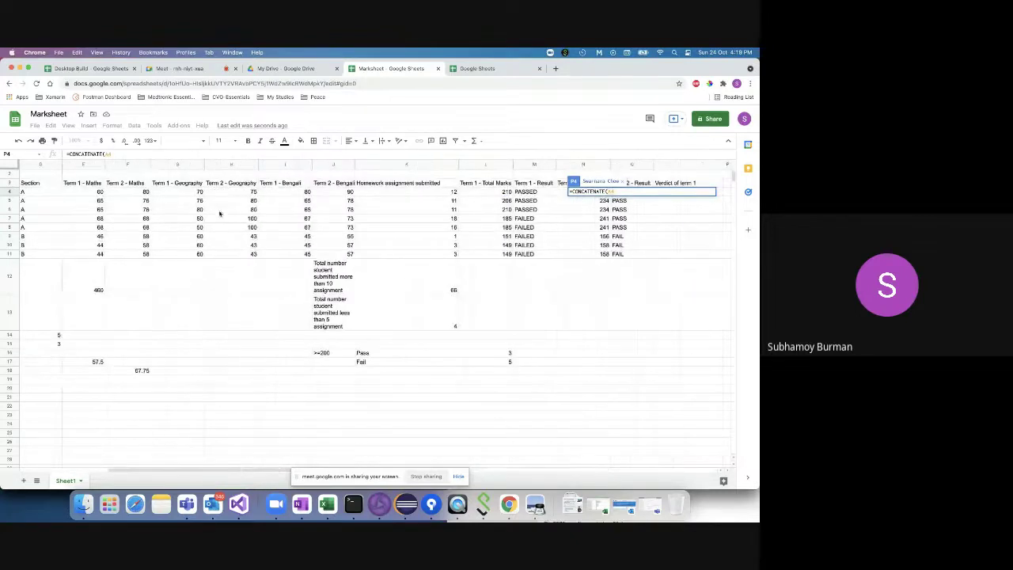
left_click(128, 154)
type(", ")
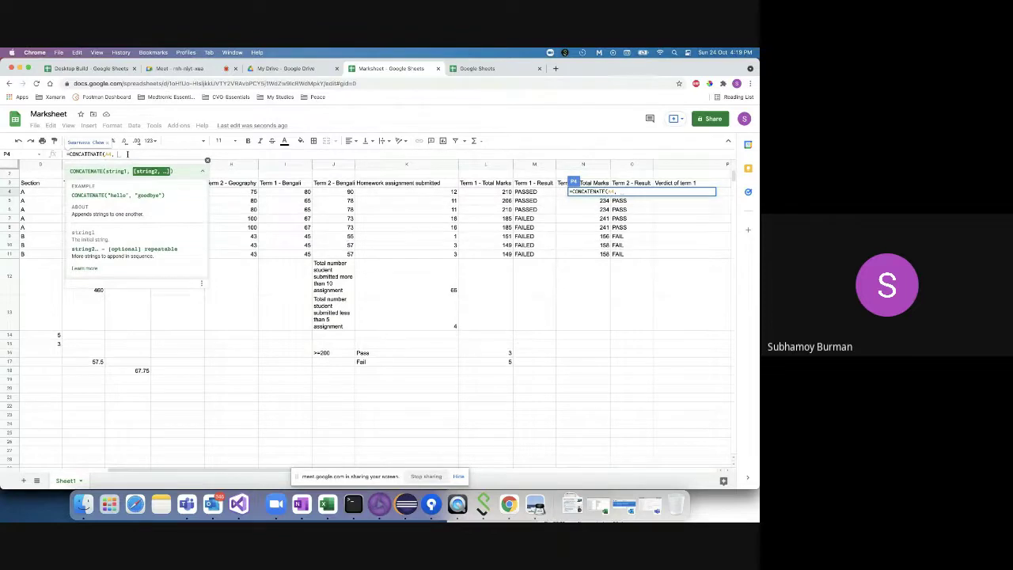
type("\" ")
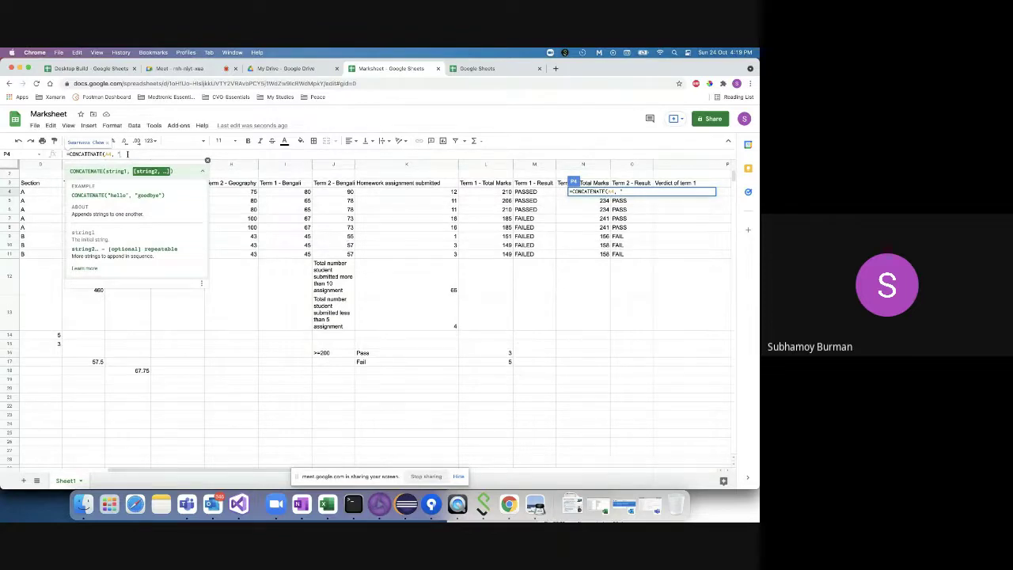
type("has \",")
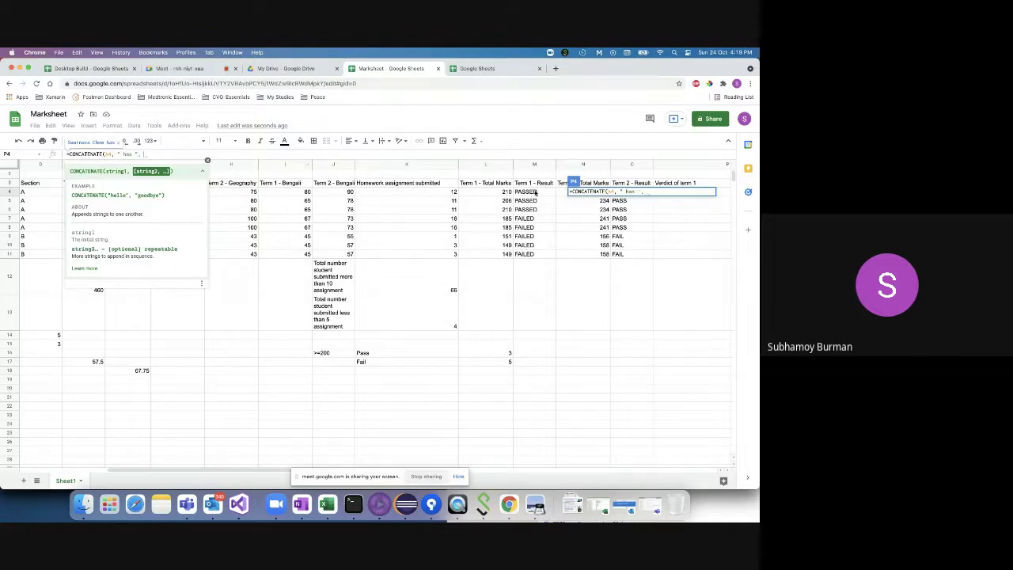
left_click(534, 194)
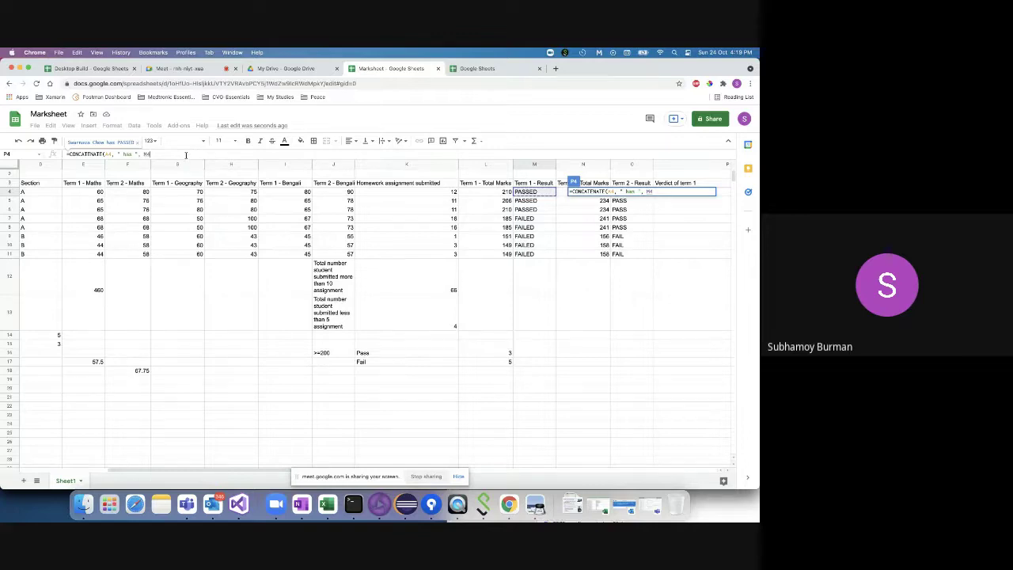
- Finish the formula with " the term1 with ", L4 and " marks " to show the sentence
type(", ")
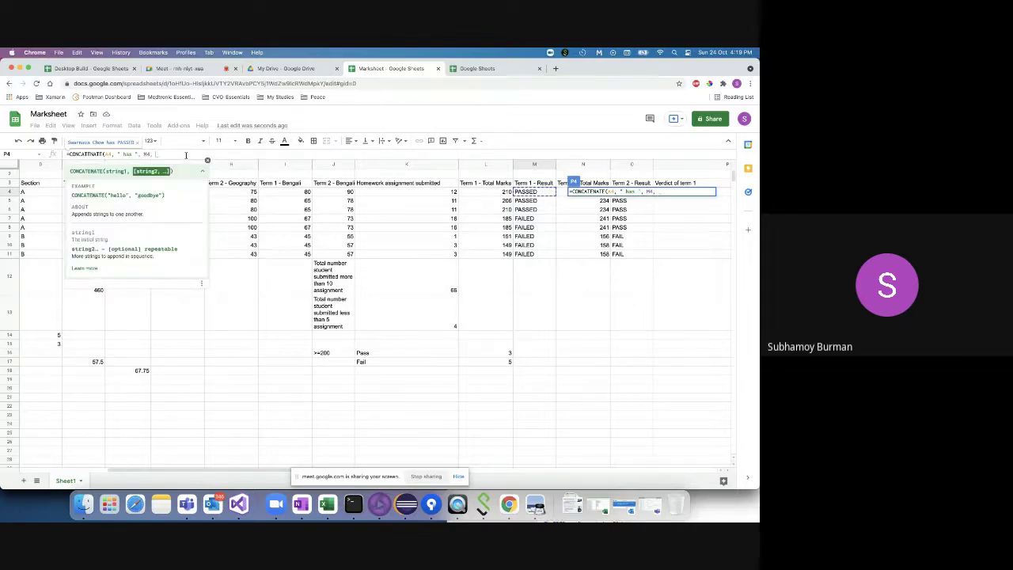
type("the")
key("BackSpace")
key("BackSpace")
key("BackSpace")
type("\"")
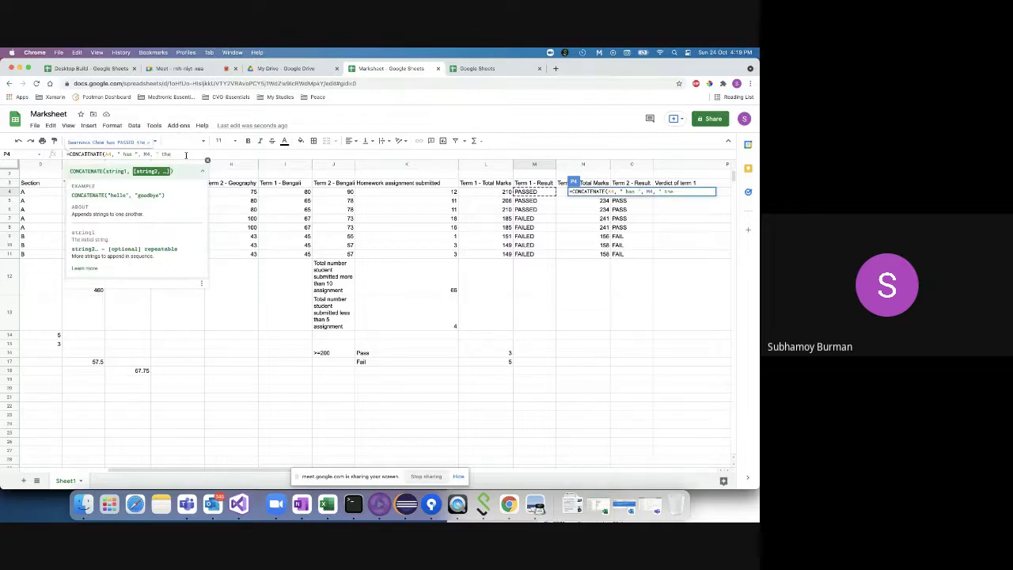
type(" the \",")
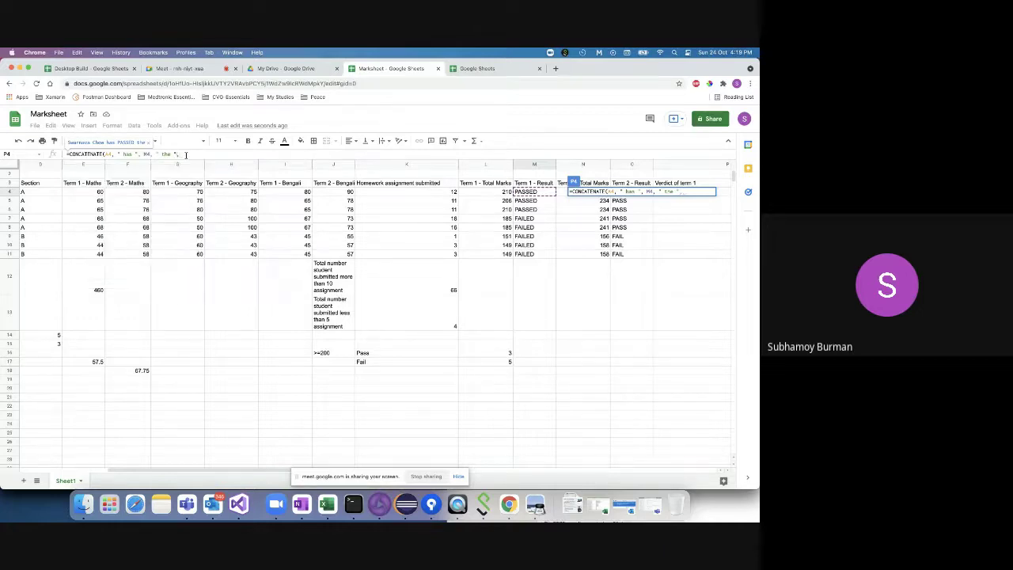
type("term")
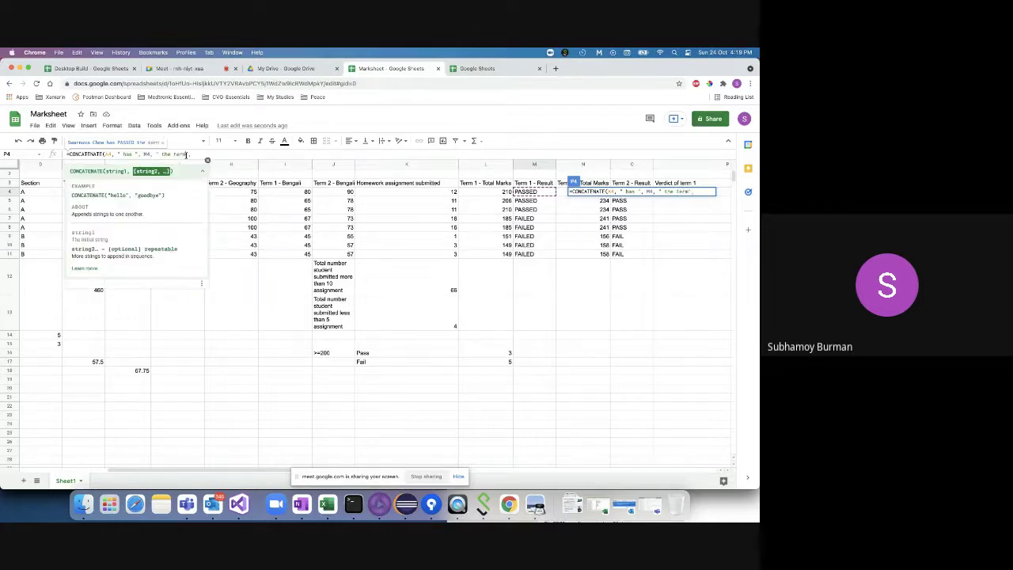
type("1")
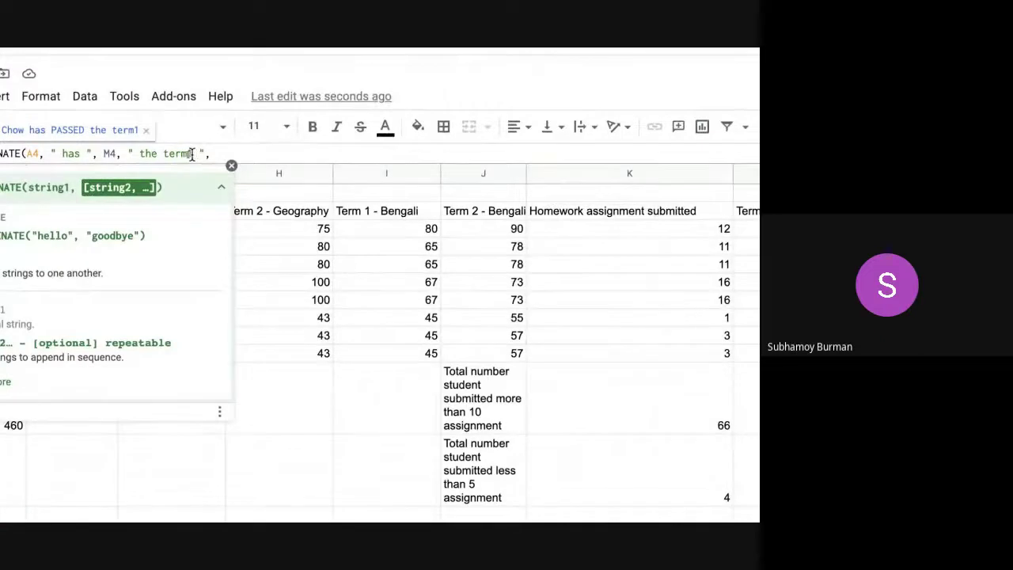
type("1 \", with")
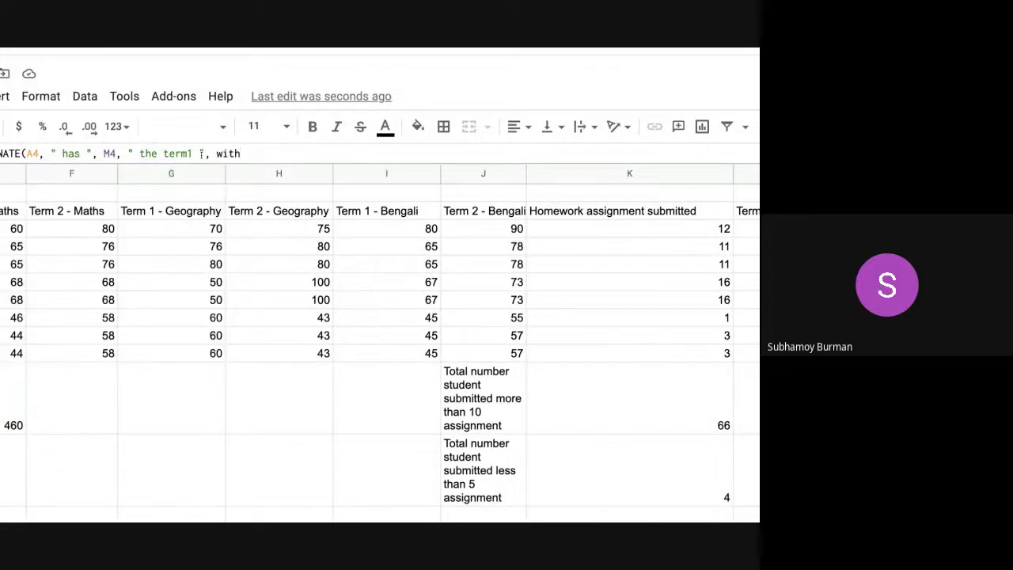
scroll(376, 295, "right", 2)
scroll(376, 295, "right", 3)
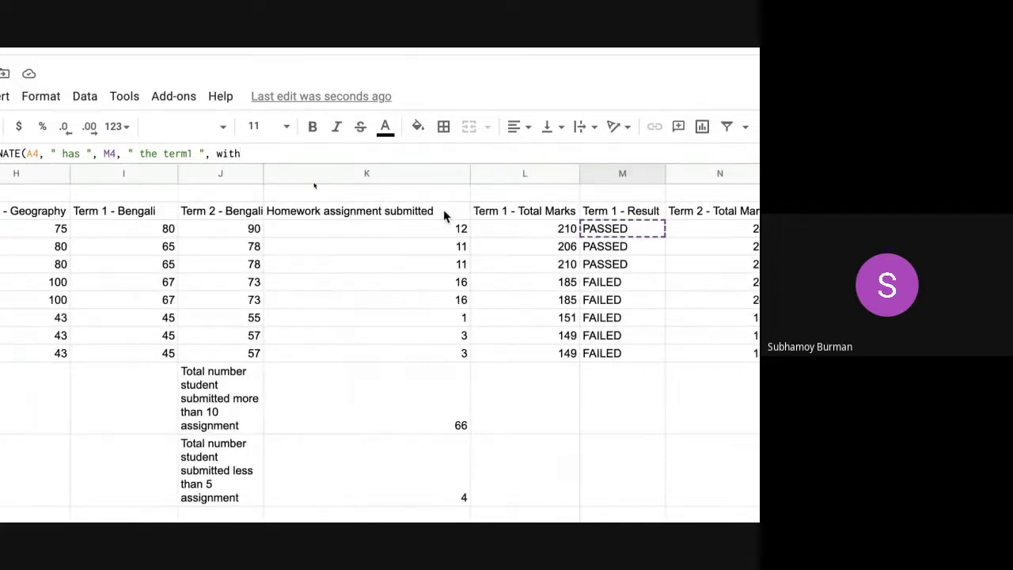
key("BackSpace")
key("BackSpace")
key("BackSpace")
key("BackSpace")
key("BackSpace")
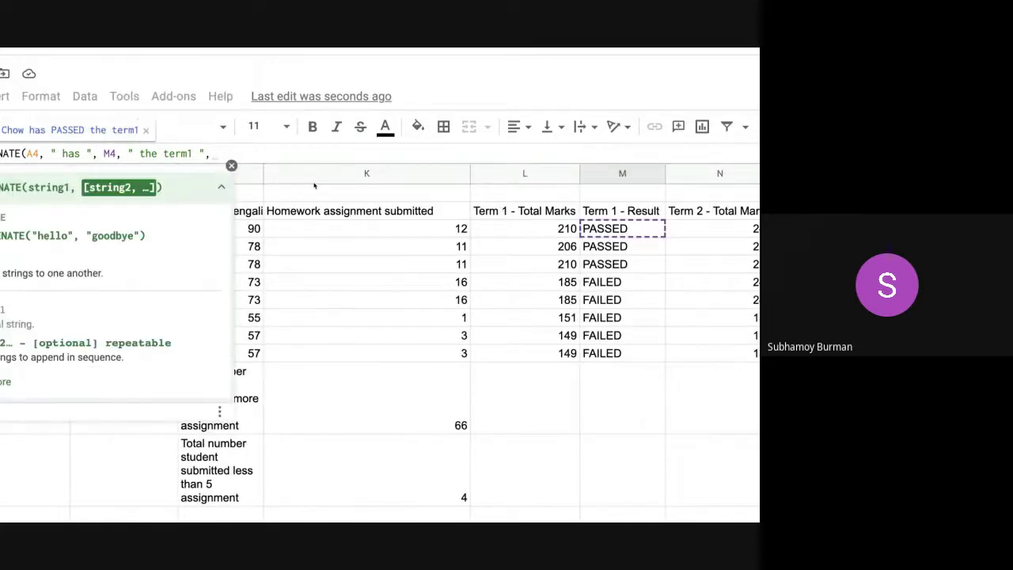
type("with")
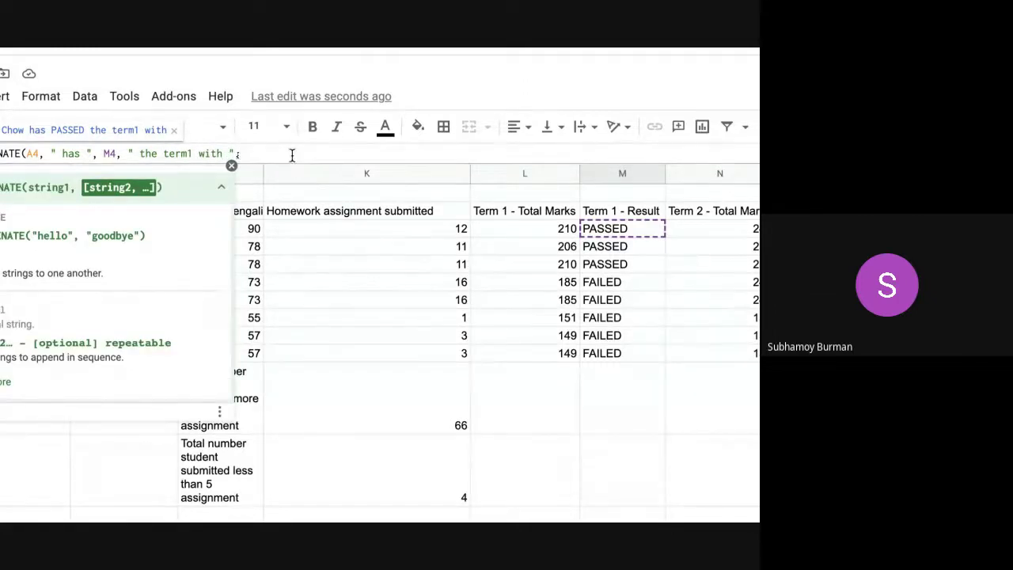
left_click(524, 228)
type(", \"")
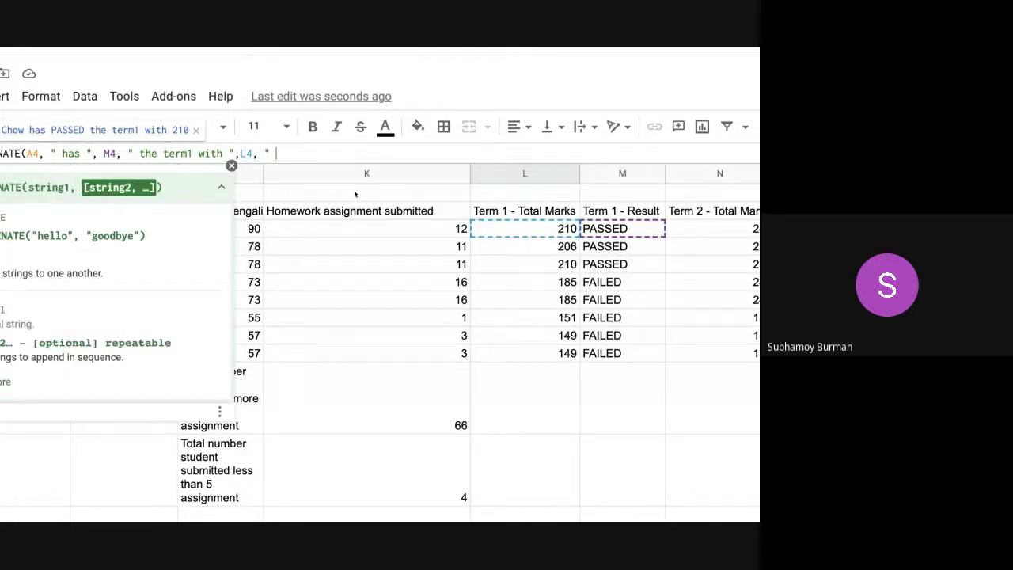
type(" marks \"")
key("Return")
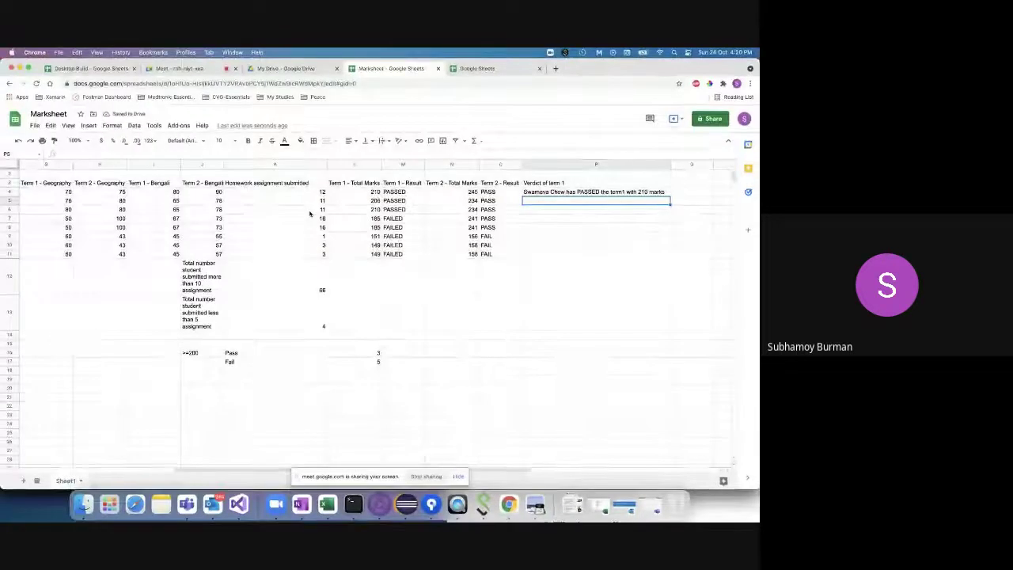
- Drag P4's verdict formula down to P11 and spot-check P5 and P6
left_click(611, 194)
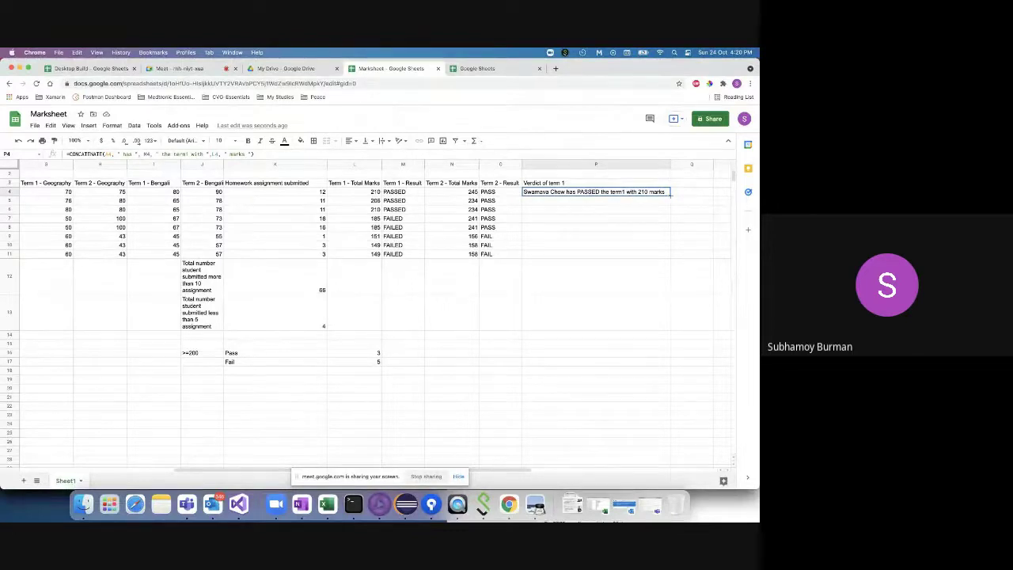
left_click_drag(669, 194, 669, 257)
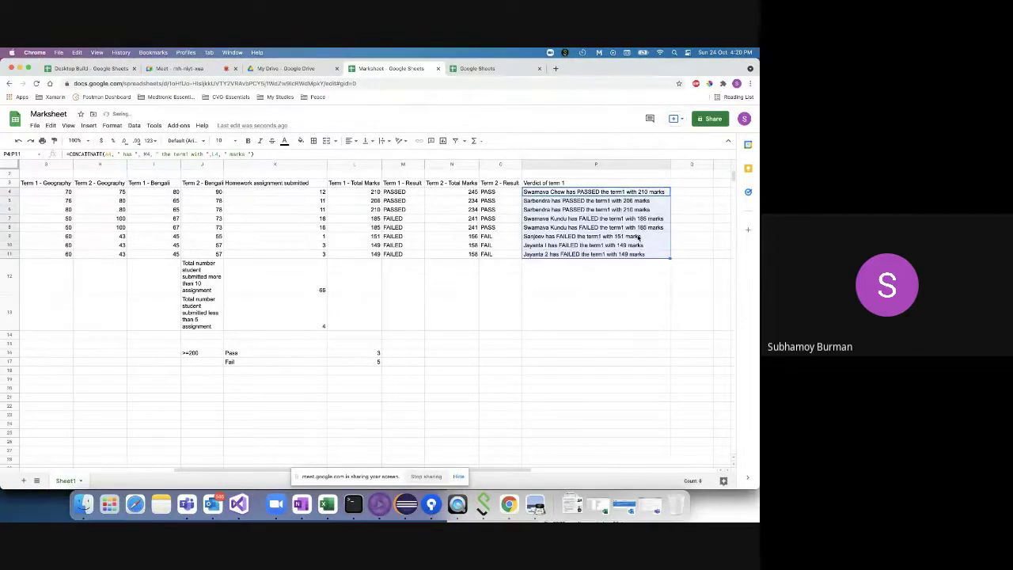
left_click(536, 201)
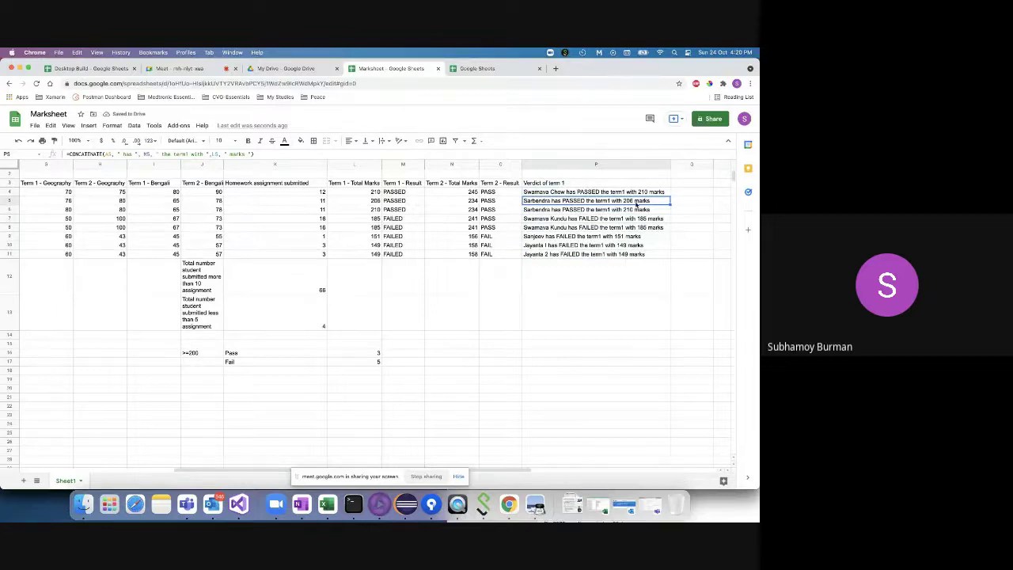
left_click(564, 210)
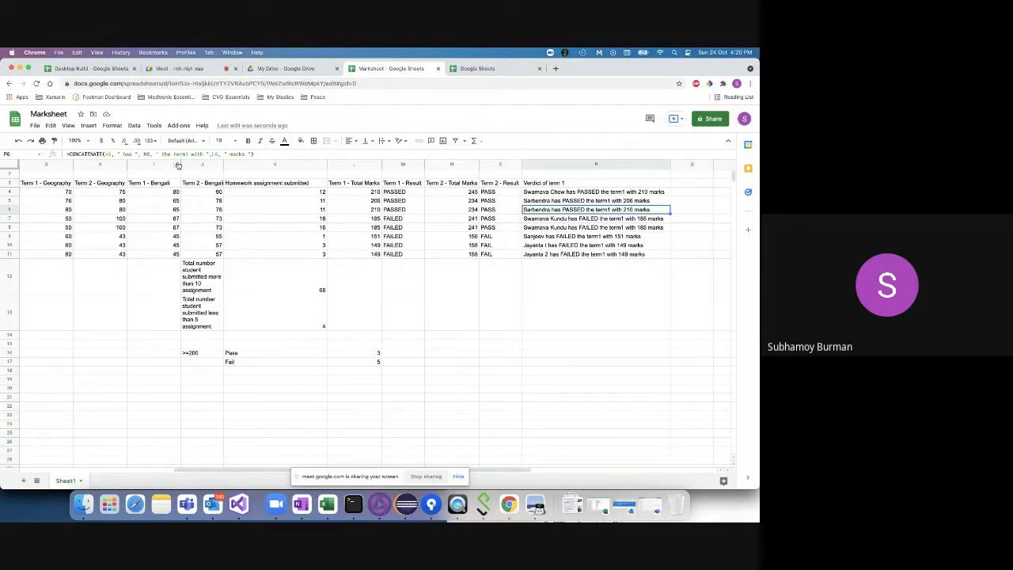
- Inspect the P6 formula's cell references and " has " text, then exit editing without changes
scroll(155, 167, "left", 10)
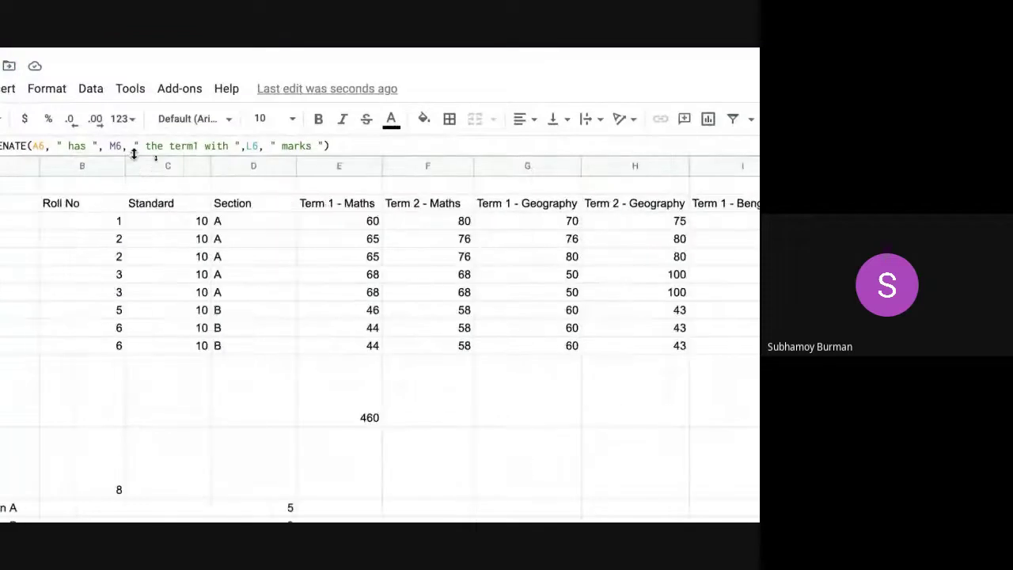
left_click(133, 146)
key("Left")
key("Left")
key("Left")
key("Left")
key("Left")
key("Left")
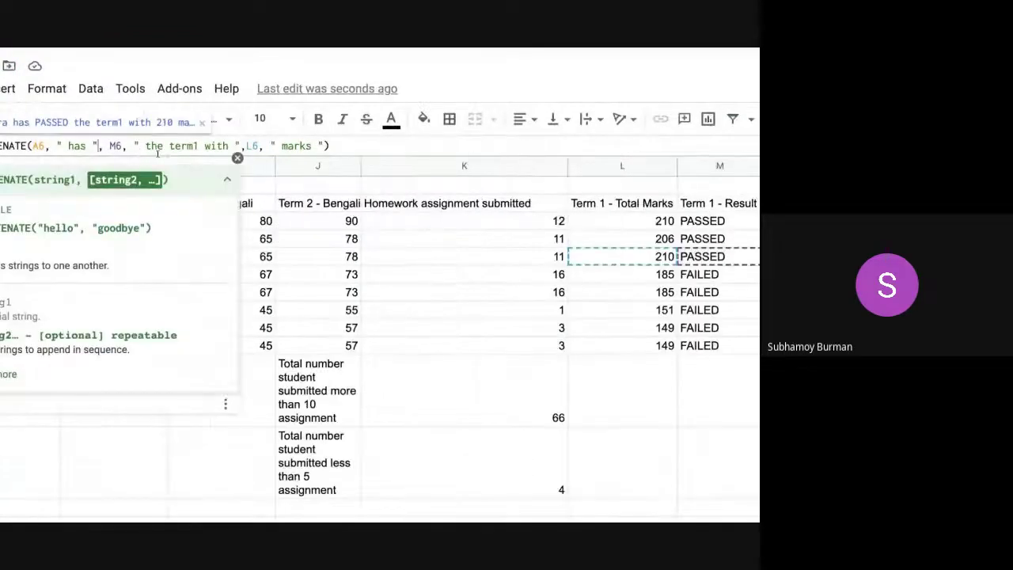
key("Left")
key("Left")
key("Left")
key("Left")
key("Left")
key("Left")
key("Left")
key("Left")
key("Left")
key("Left")
key("Left")
key("Left")
key("Left")
key("Left")
key("Left")
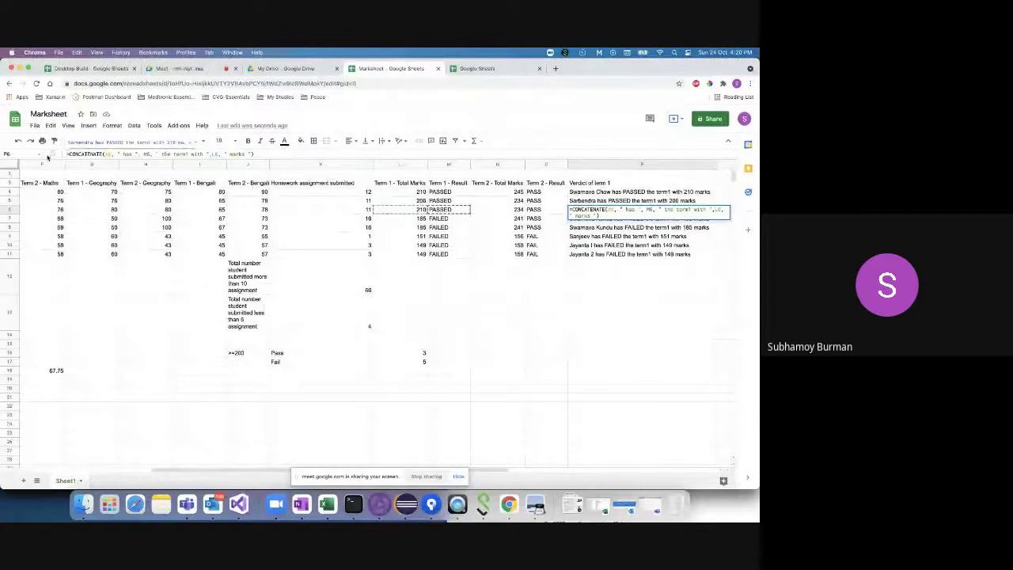
scroll(49, 154, "up", 5)
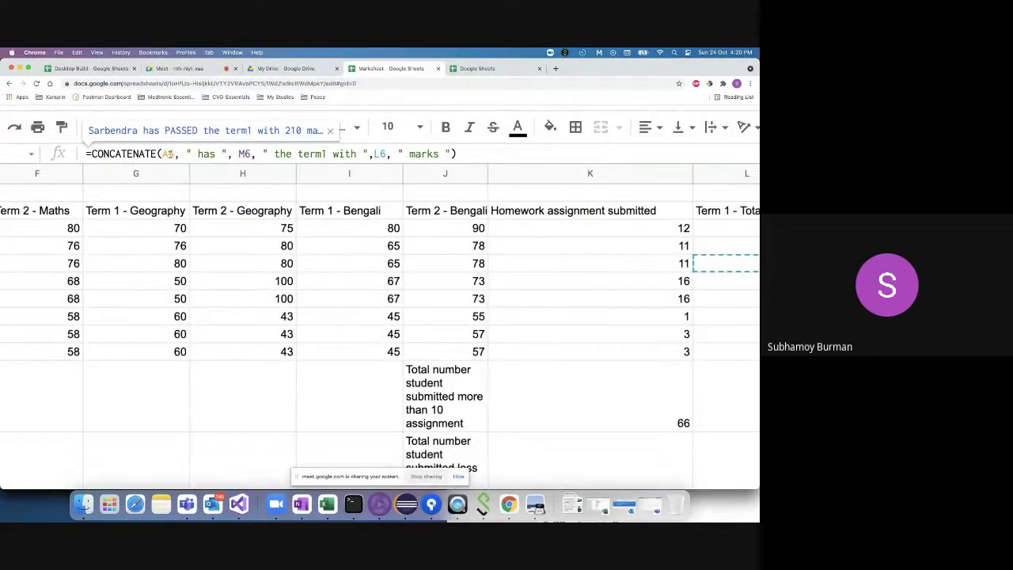
scroll(82, 231, "left", 10)
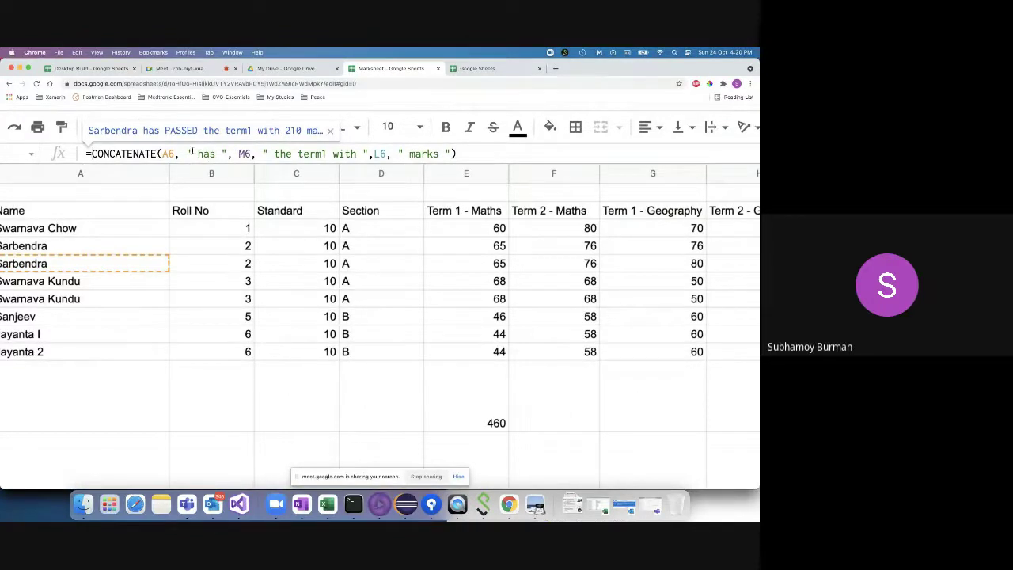
left_click_drag(186, 153, 224, 151)
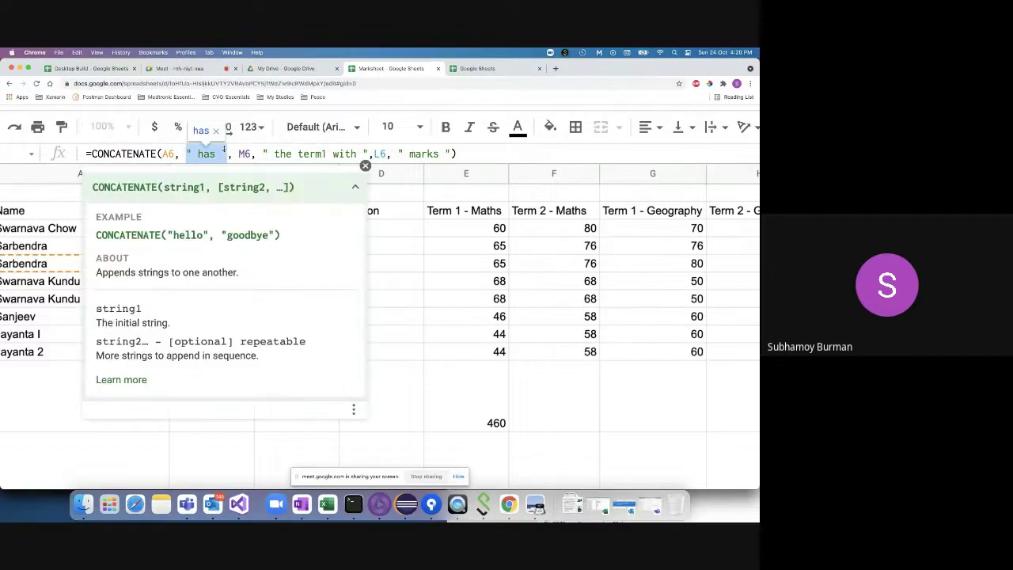
left_click(239, 153)
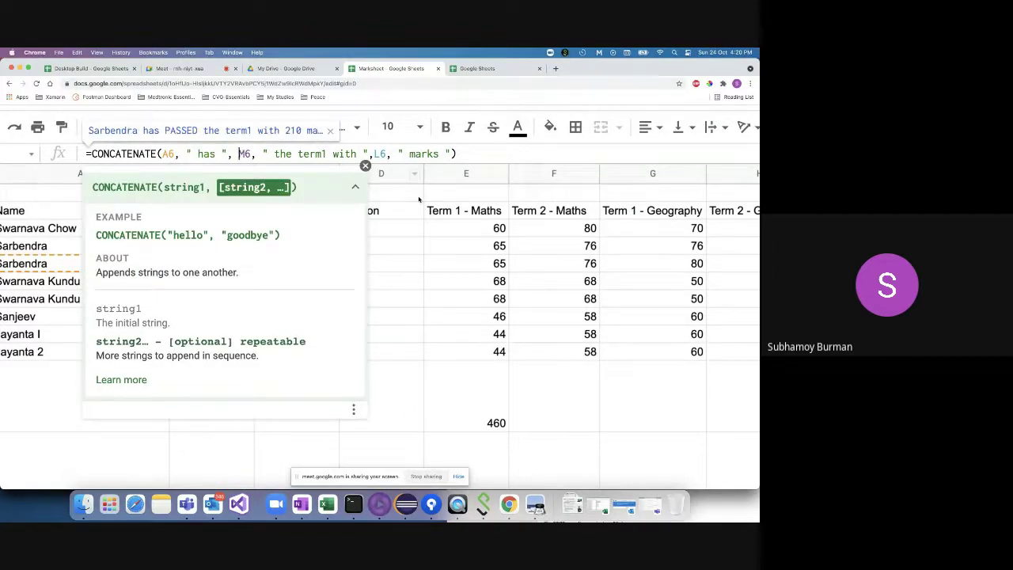
key("Escape")
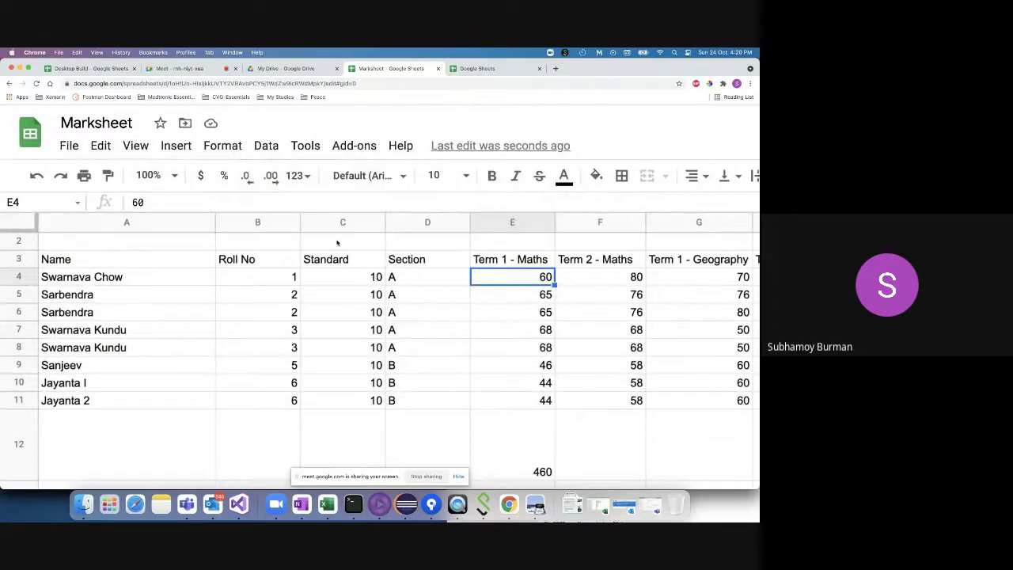
- Review the pass/fail formula in M4, the verdict formula in P4, and Term 2 totals N6:N7
scroll(395, 269, "up", 1)
scroll(427, 299, "right", 5)
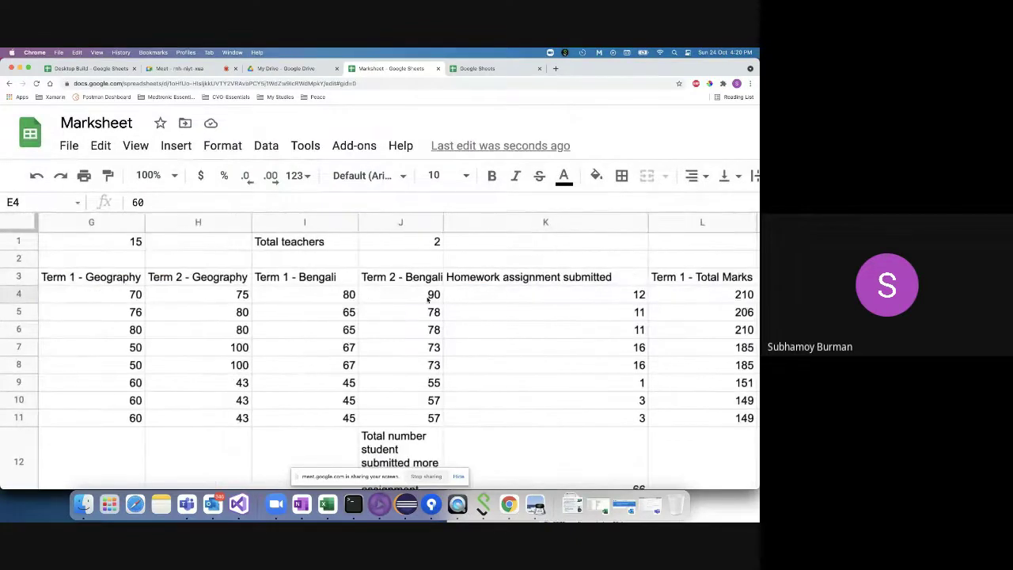
scroll(490, 324, "right", 2)
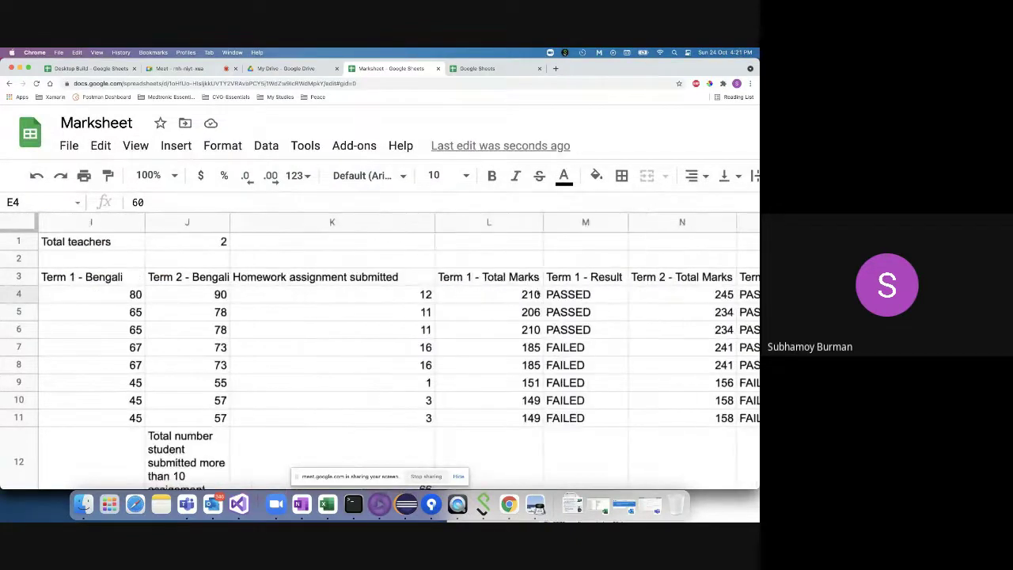
left_click(580, 295)
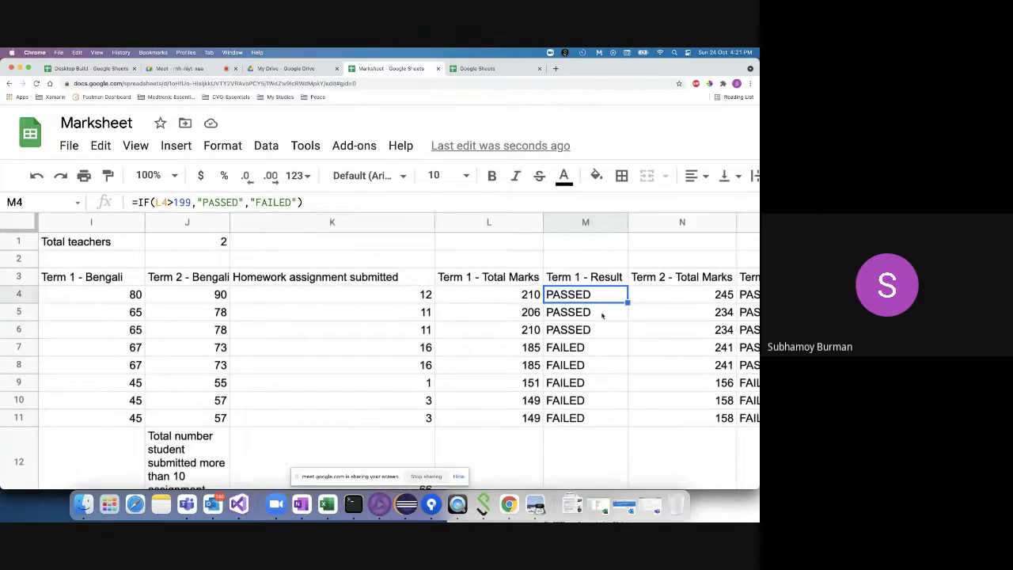
scroll(601, 315, "right", 4)
left_click(348, 296)
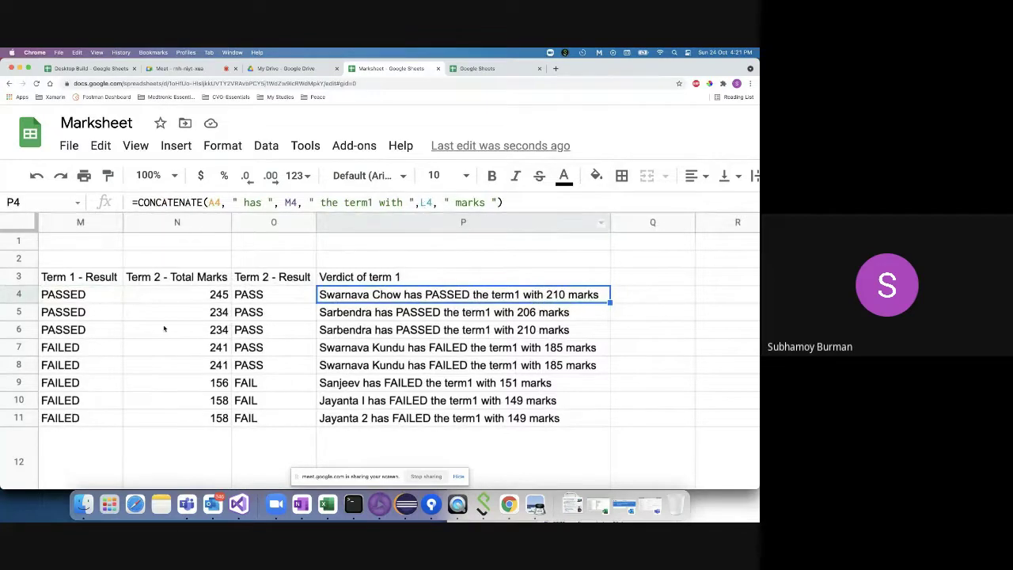
scroll(163, 327, "left", 4)
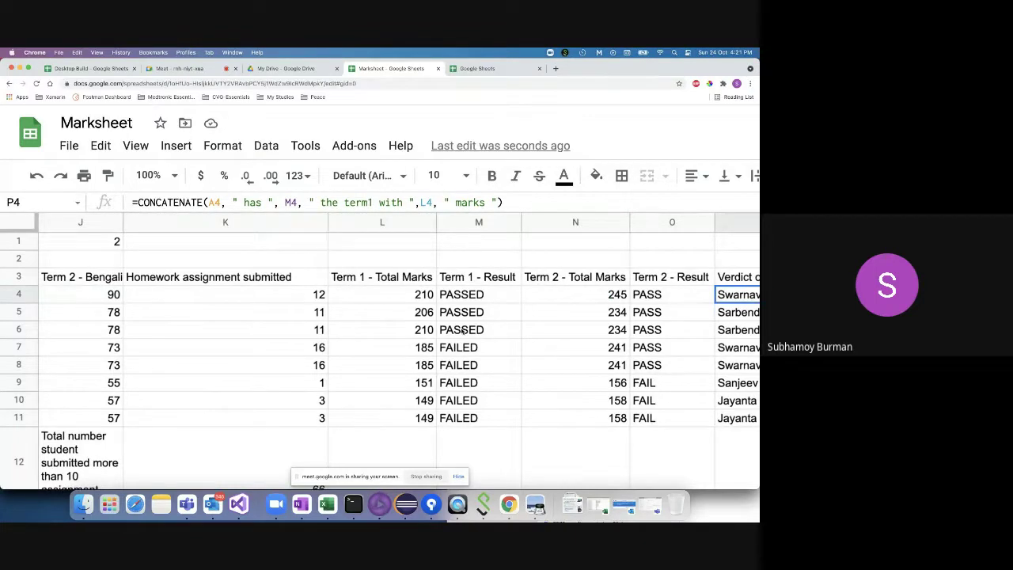
left_click_drag(558, 336, 535, 353)
- Reload the Marksheet spreadsheet page from its web address
left_click(420, 83)
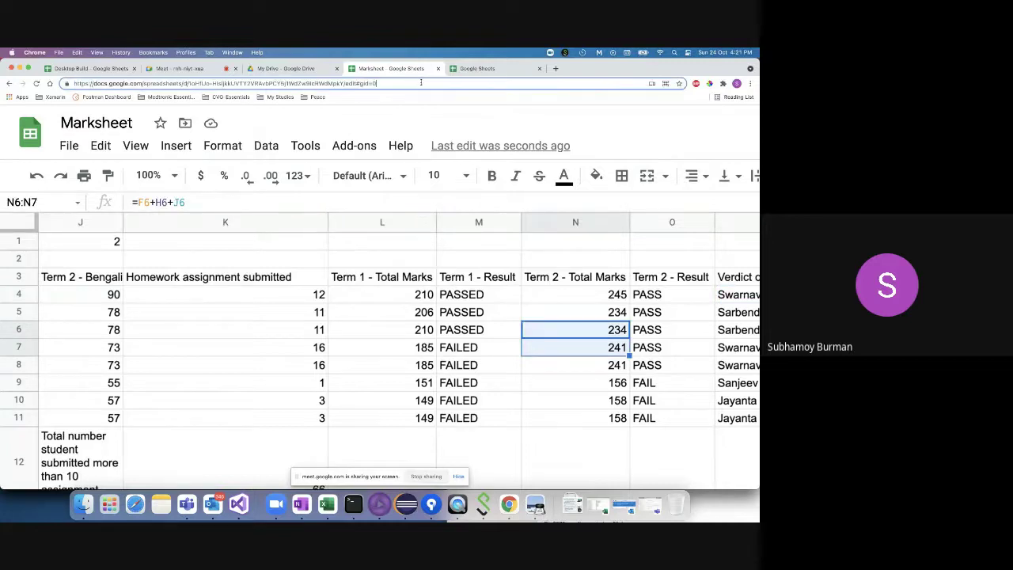
key("Return")
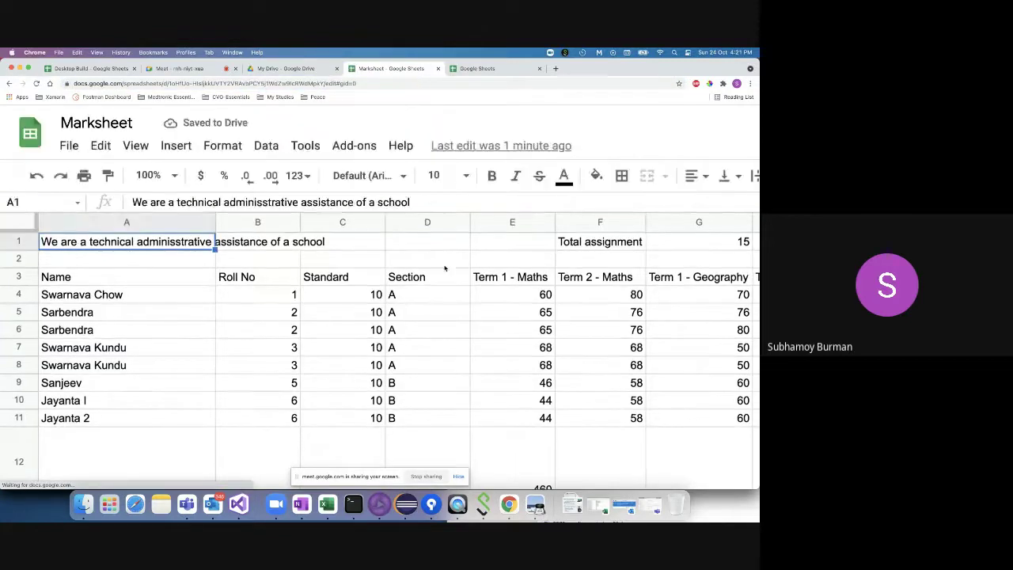
scroll(444, 269, "down", 5)
scroll(470, 256, "down", 2)
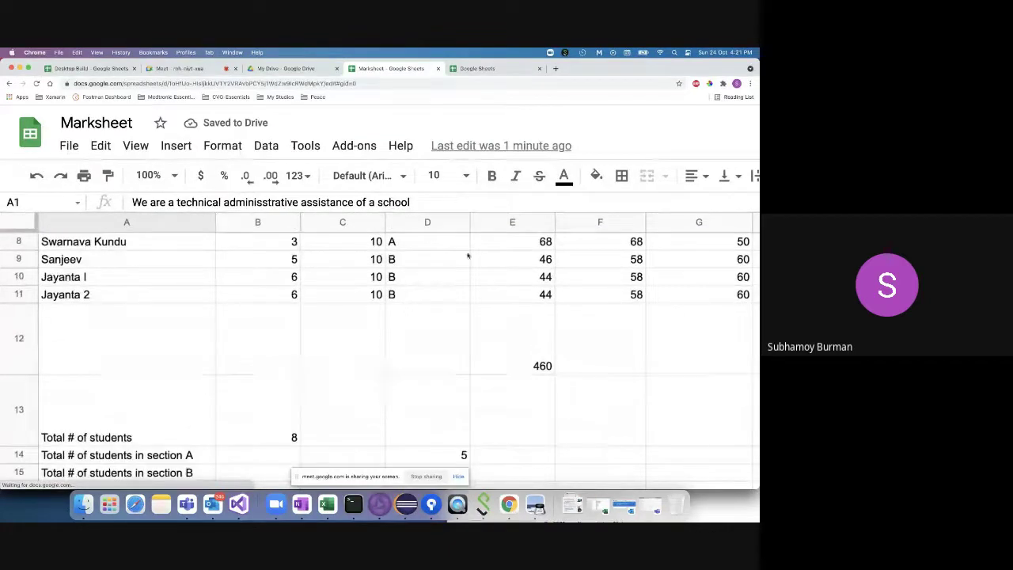
scroll(409, 266, "up", 5)
scroll(408, 267, "up", 1)
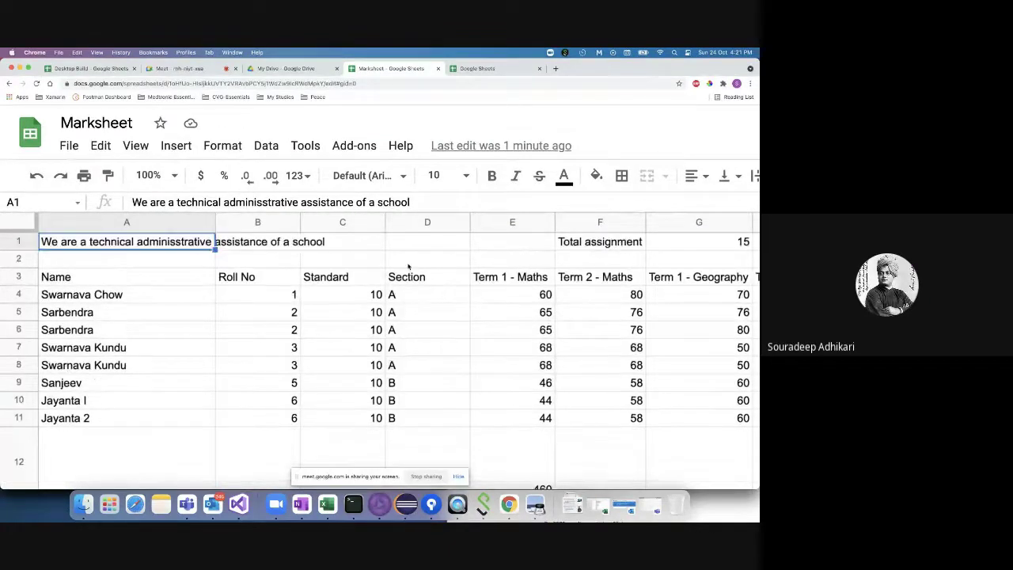
scroll(407, 266, "up", 3)
scroll(408, 269, "down", 4)
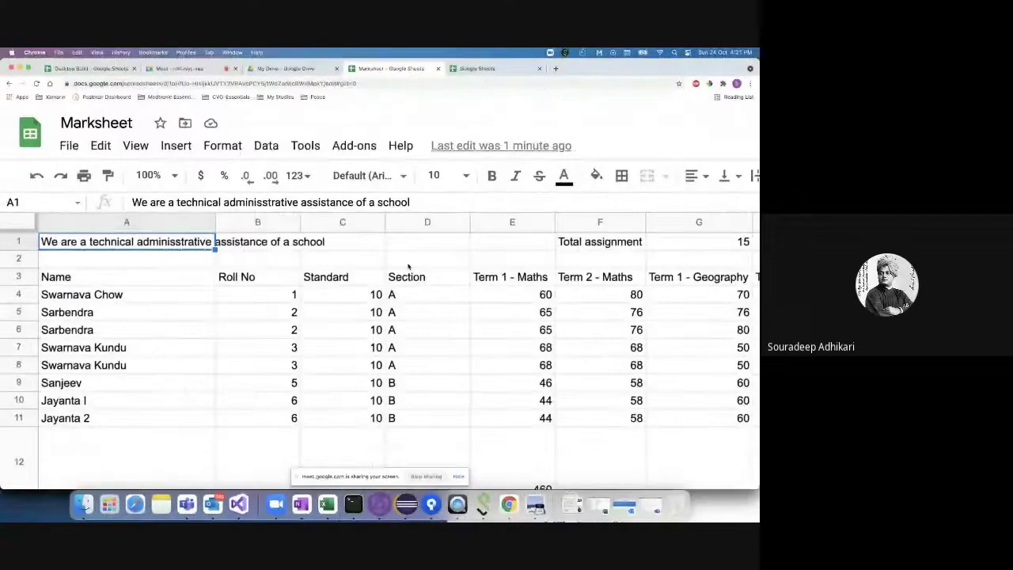
- Load the spreadsheet address in a new browser tab and close the old Marksheet tab
left_click(379, 85)
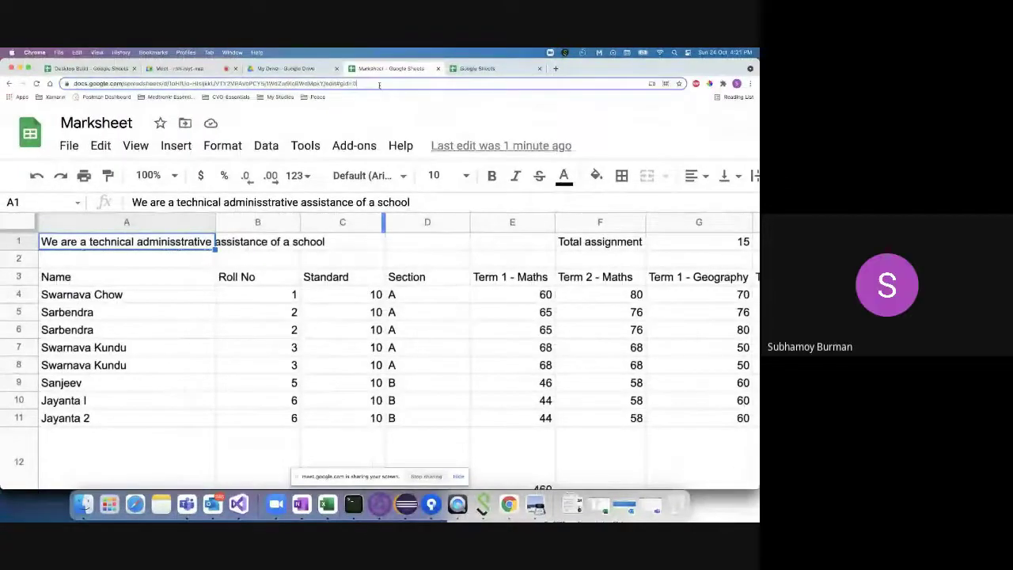
left_click(555, 68)
key("Return")
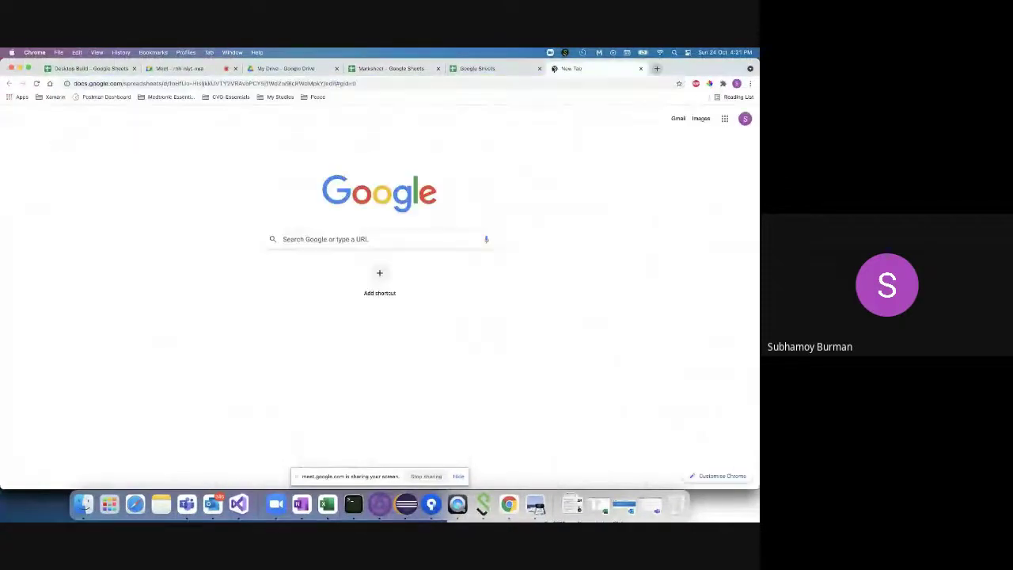
left_click(438, 68)
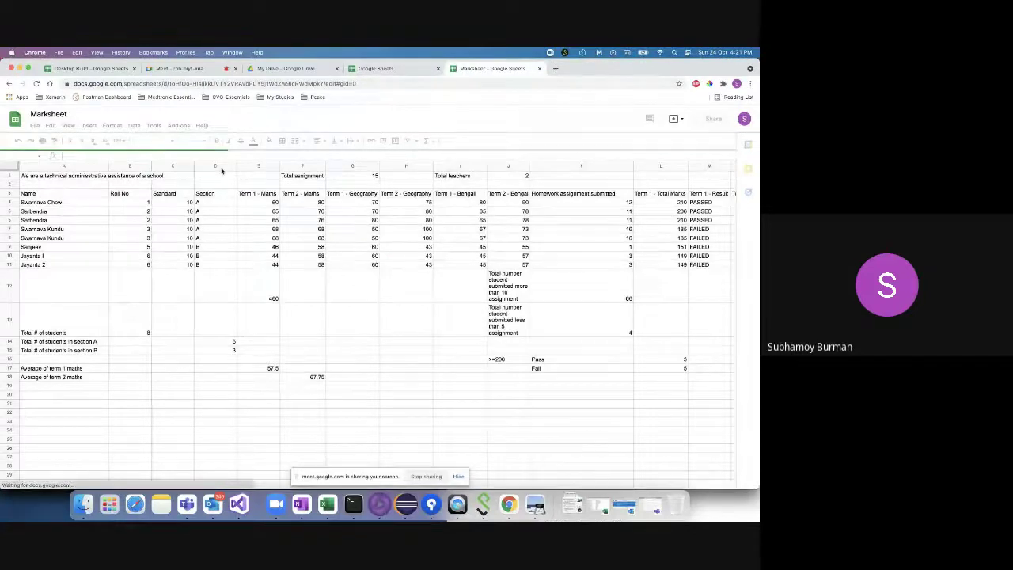
- Edit P4's verdict formula and select its " has " text piece
scroll(544, 270, "right", 5)
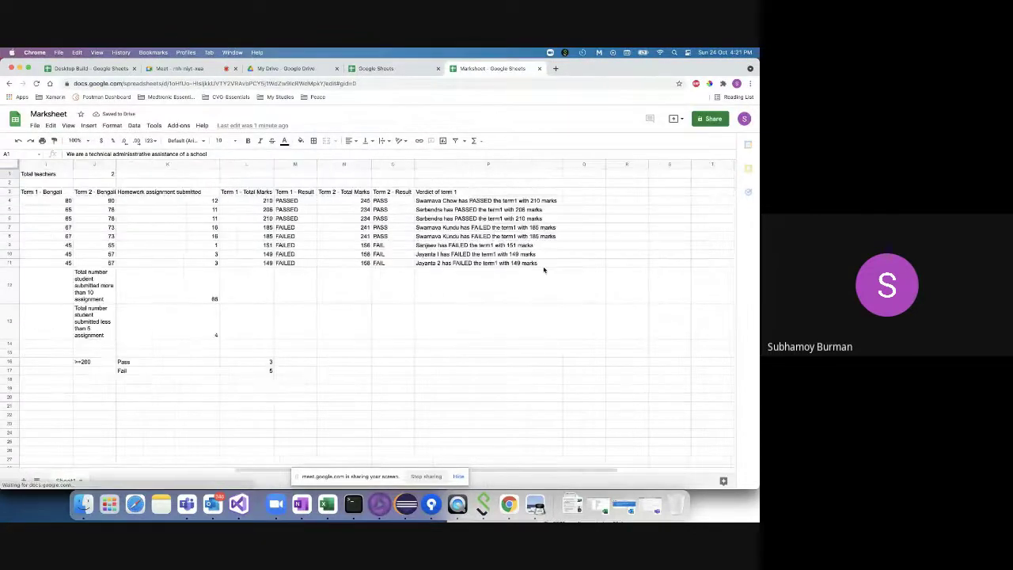
scroll(371, 215, "left", 5)
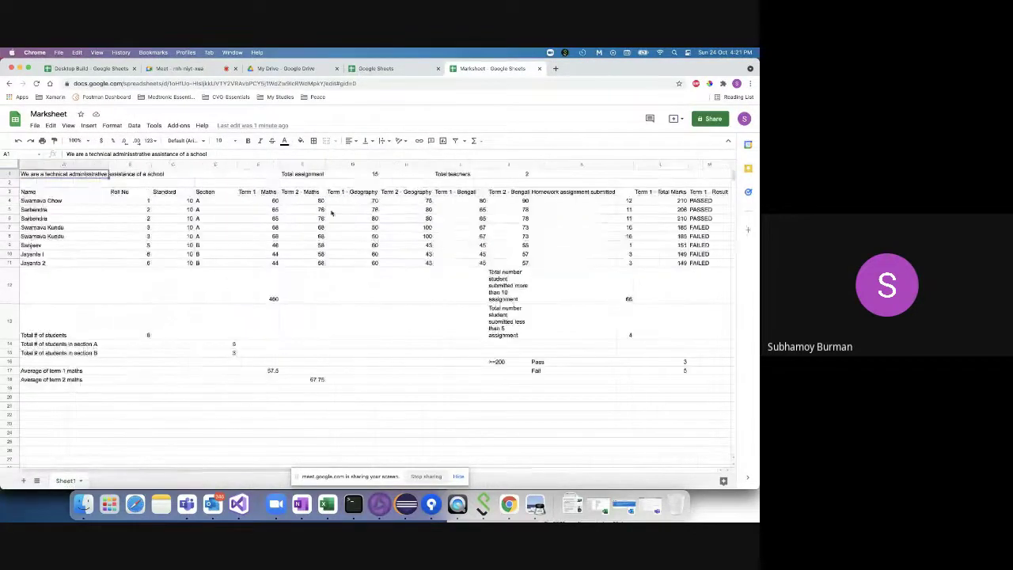
scroll(472, 264, "right", 2)
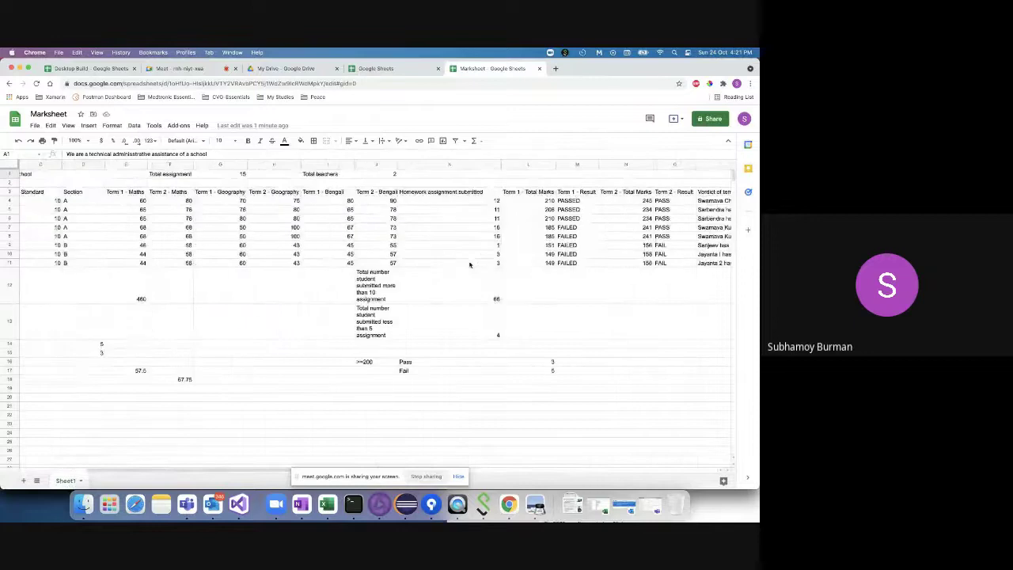
left_click(714, 200)
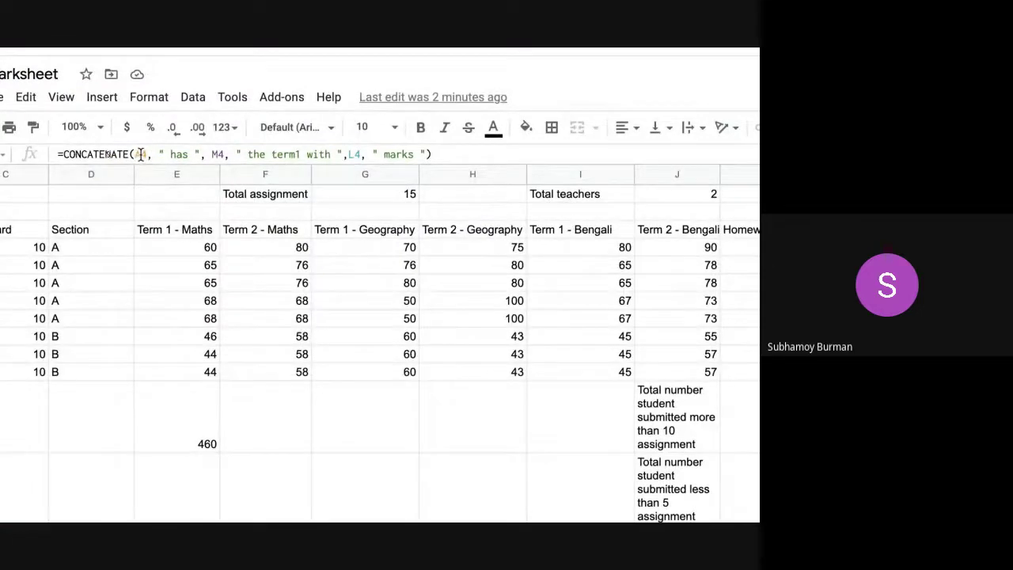
double_click(140, 155)
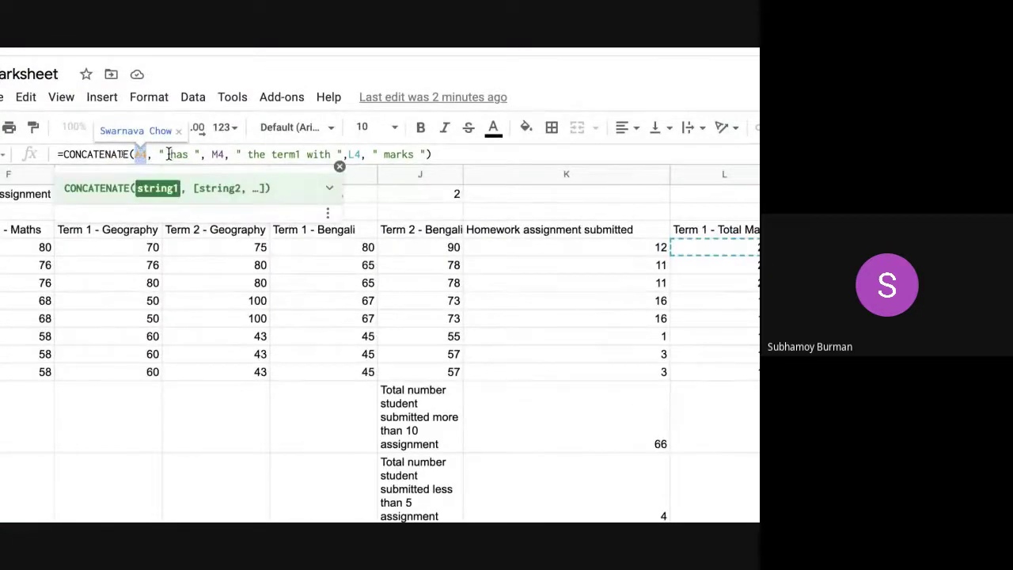
left_click_drag(158, 154, 204, 154)
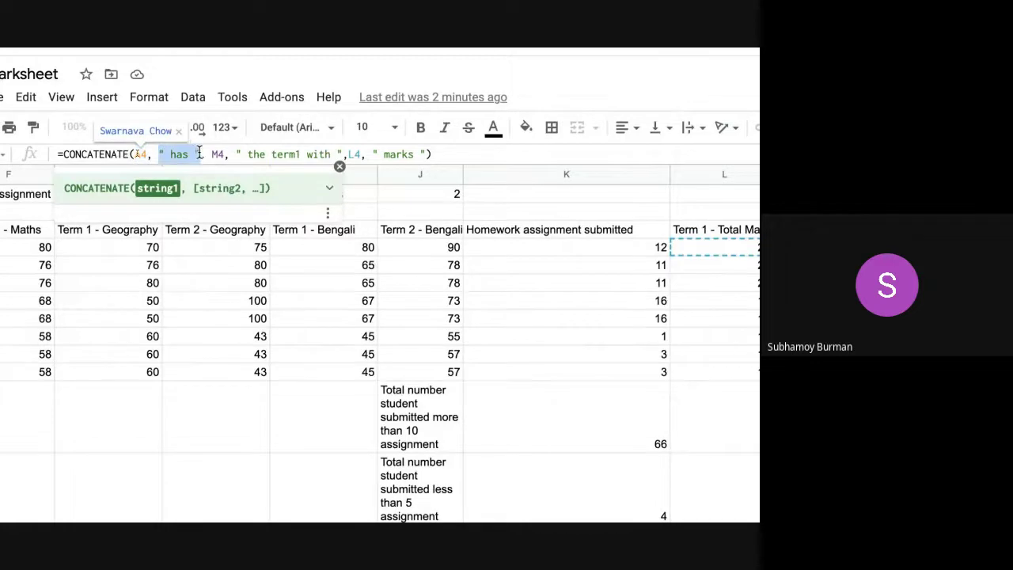
left_click(214, 154)
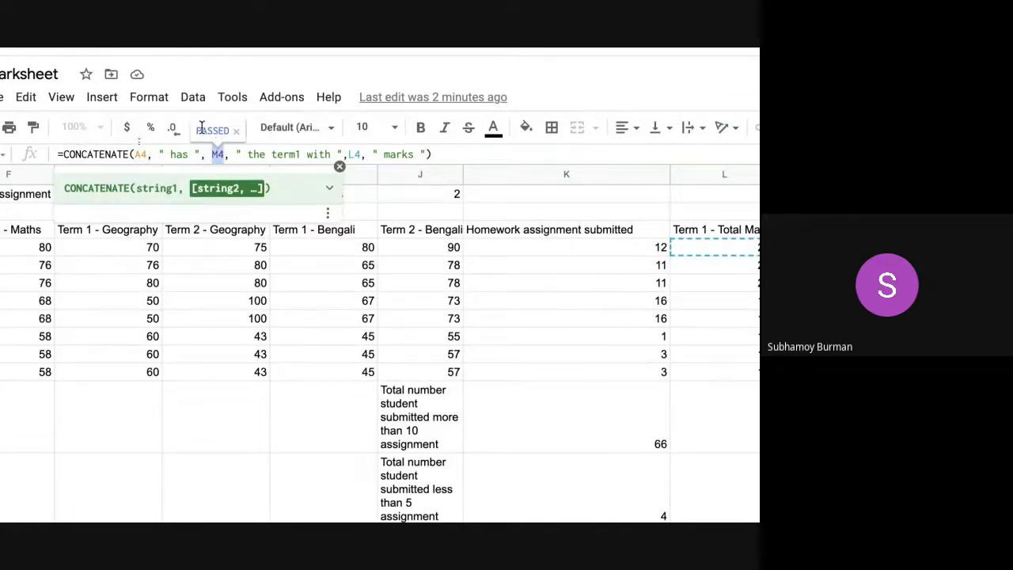
- Highlight the A4, "has", M4, L4 (210) and " marks " parts of the formula in turn
left_click(140, 154)
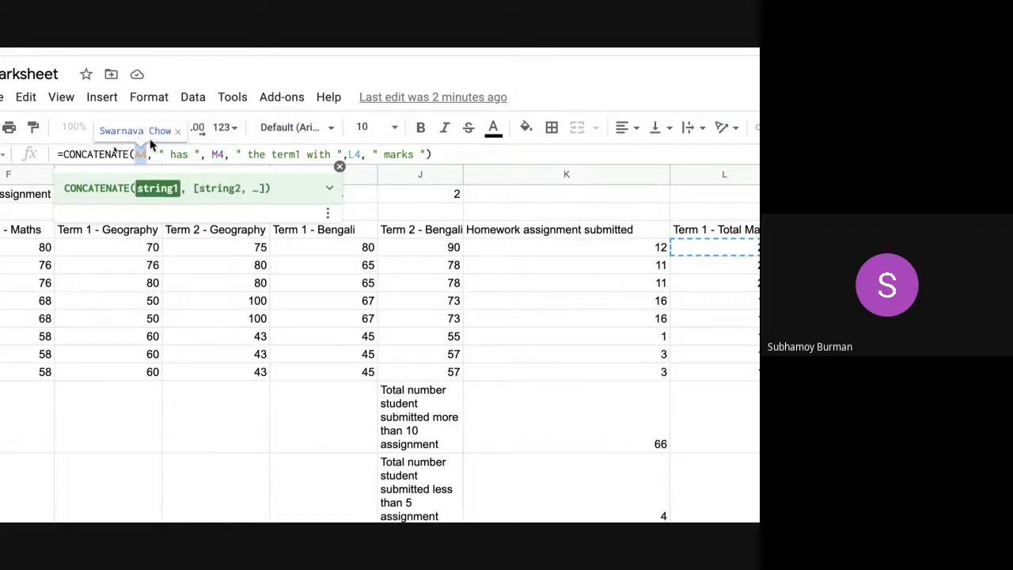
double_click(180, 153)
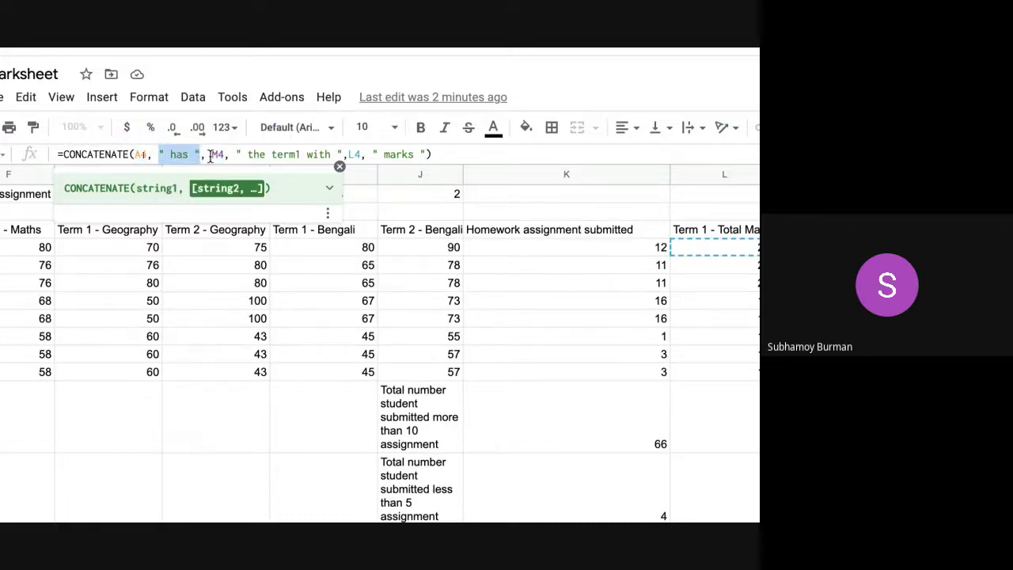
left_click(216, 154)
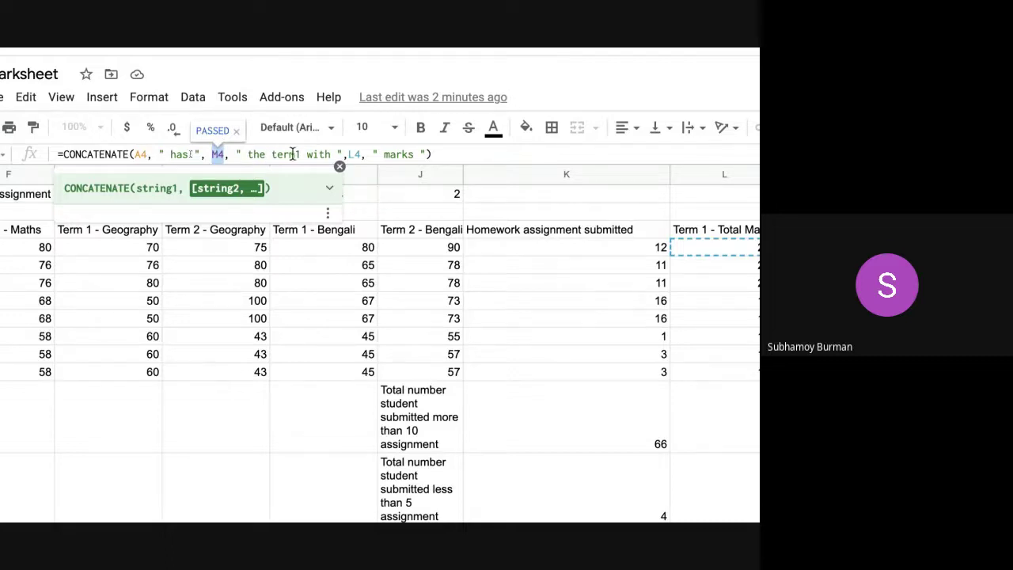
left_click(353, 156)
double_click(354, 155)
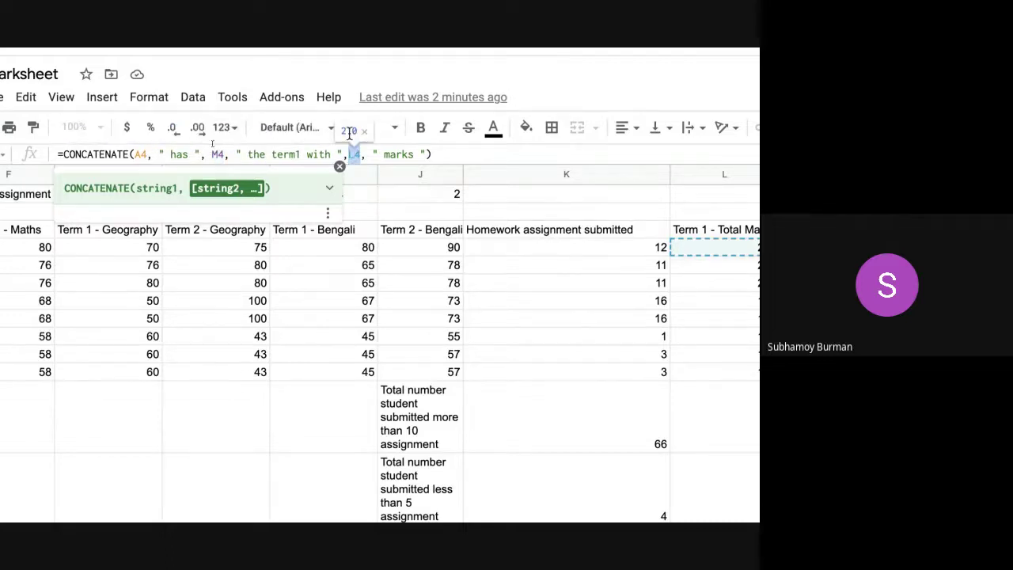
double_click(395, 153)
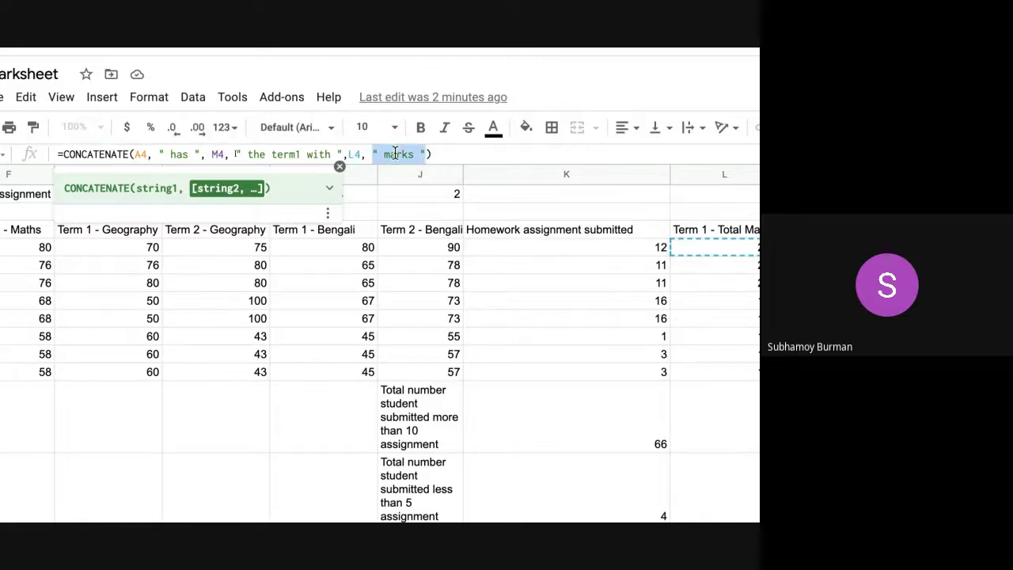
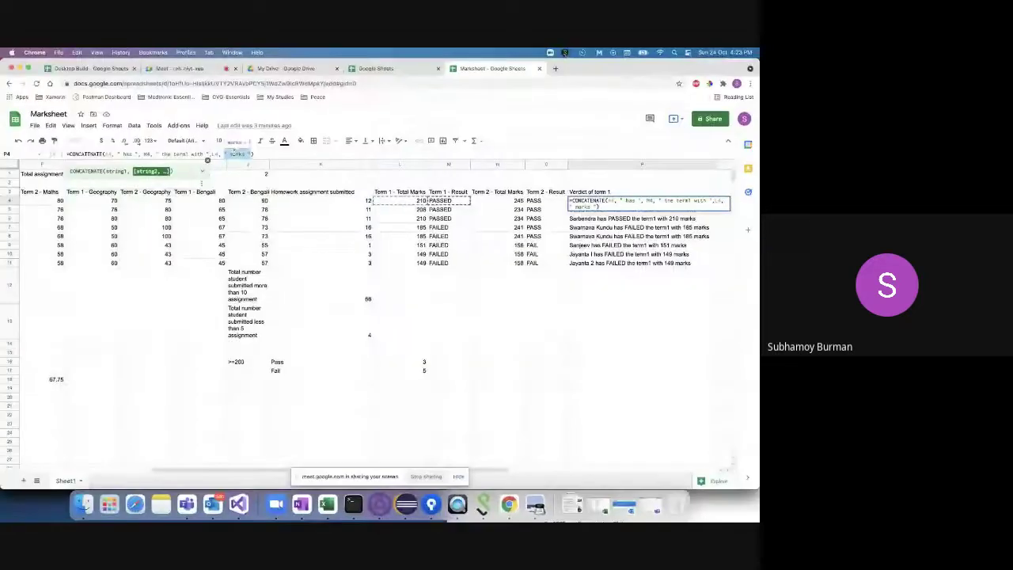
- Commit the term 1 verdict CONCATENATE formula and begin editing the empty heading cell beside it
left_click(272, 154)
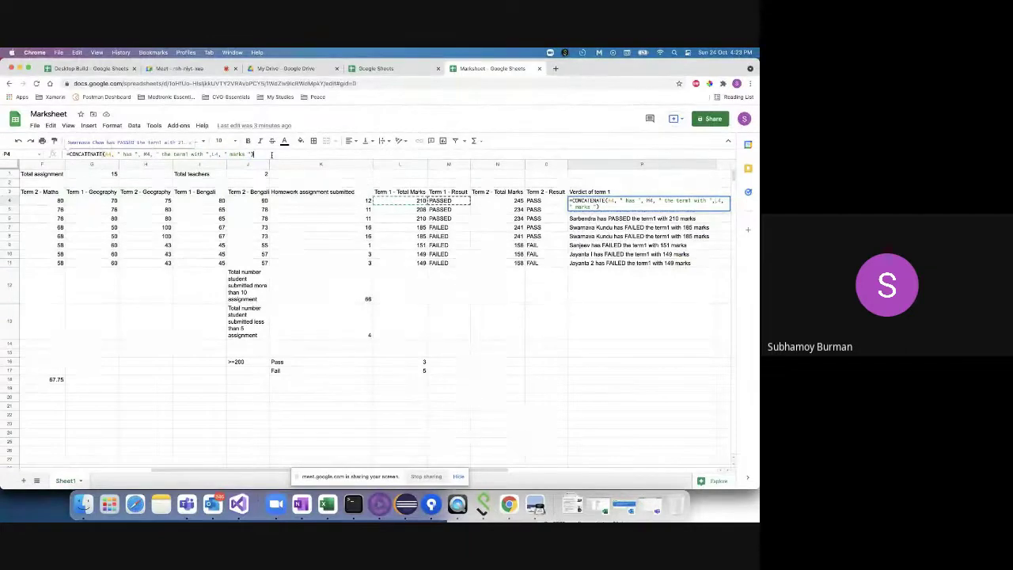
left_click(618, 247)
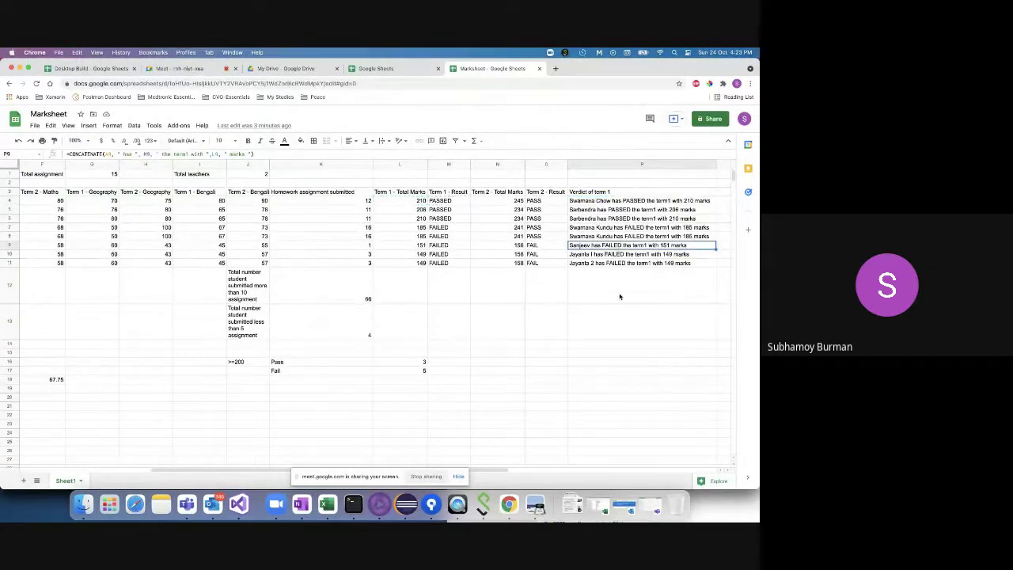
scroll(621, 324, "right", 3)
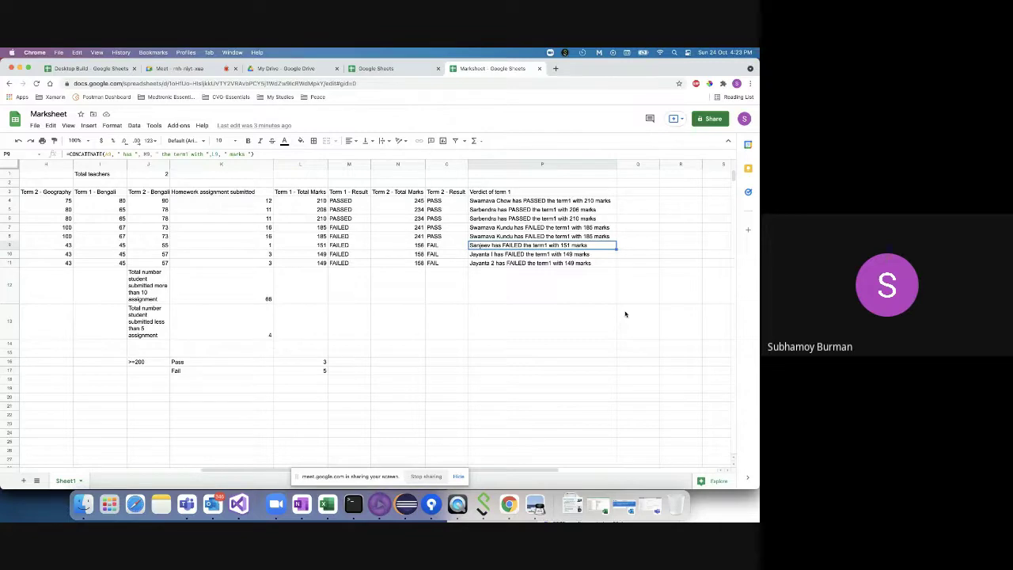
double_click(628, 191)
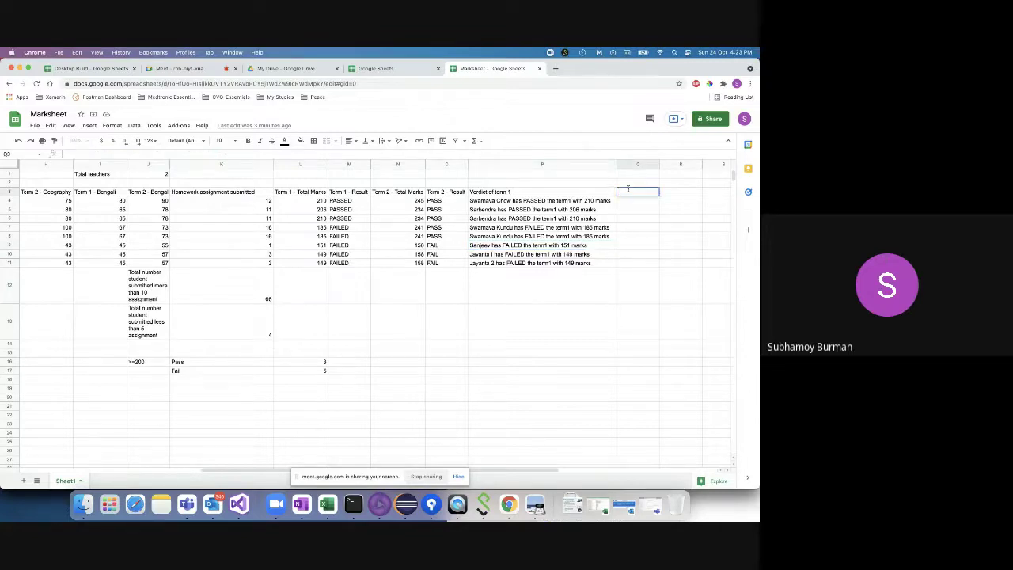
- Enter the heading 'Verdict of Term 2' beside the term 1 verdict column and widen it
type("Verdict of Term 2")
key("Return")
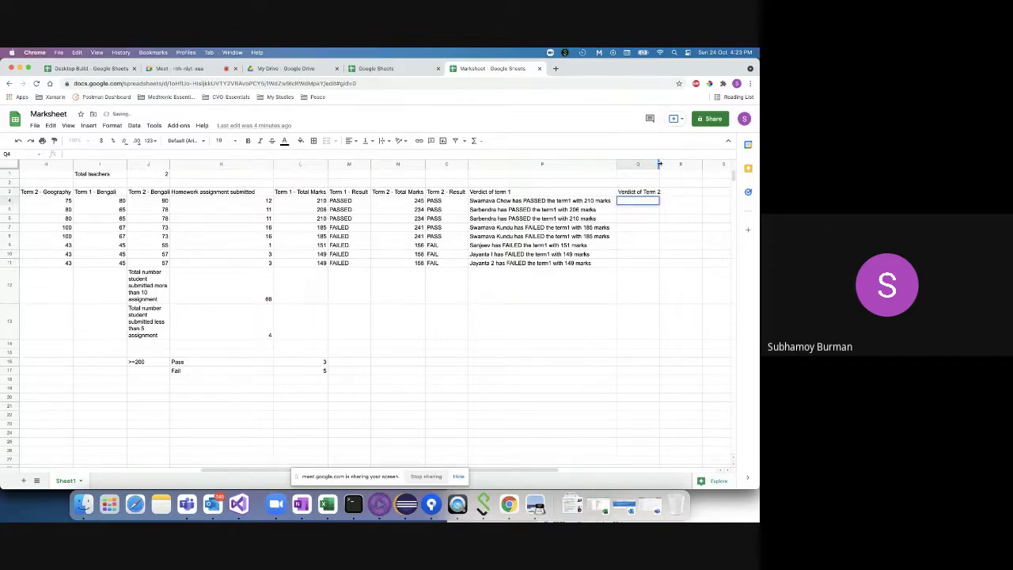
left_click_drag(660, 163, 728, 164)
left_click(627, 221)
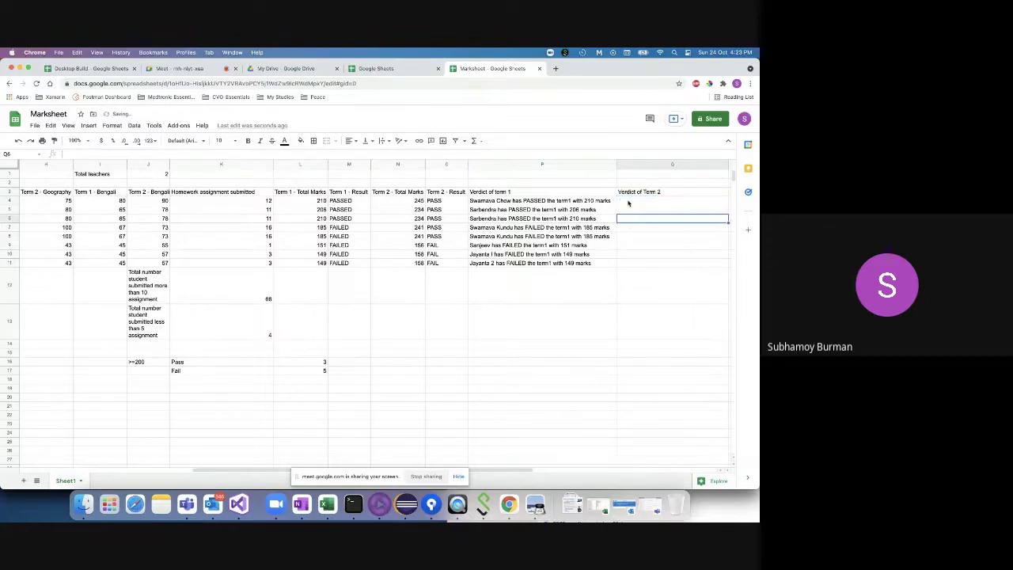
left_click(628, 201)
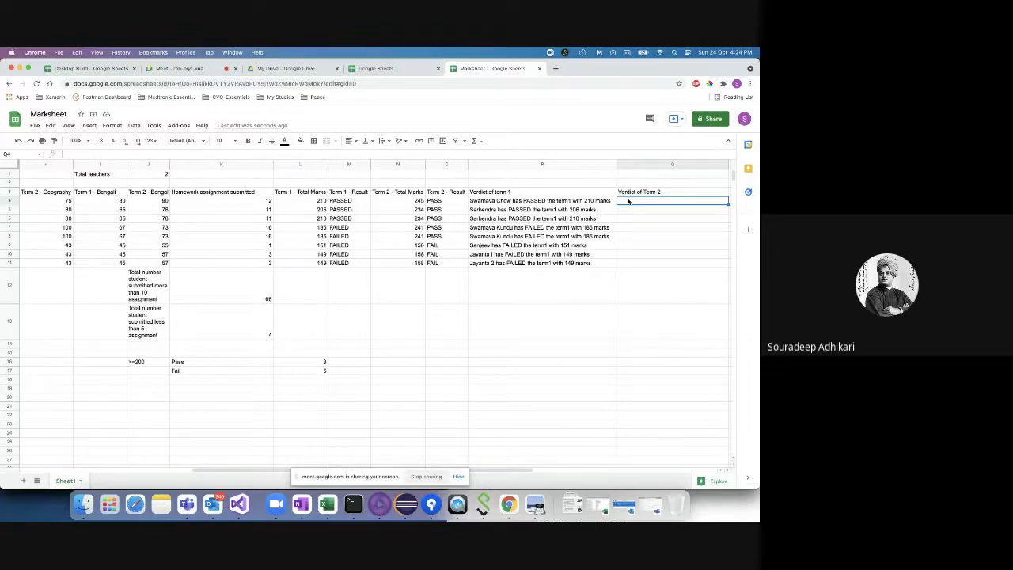
- Start a CONCATENATE formula in the first Verdict of Term 2 cell with the student name A4
double_click(628, 201)
type("=")
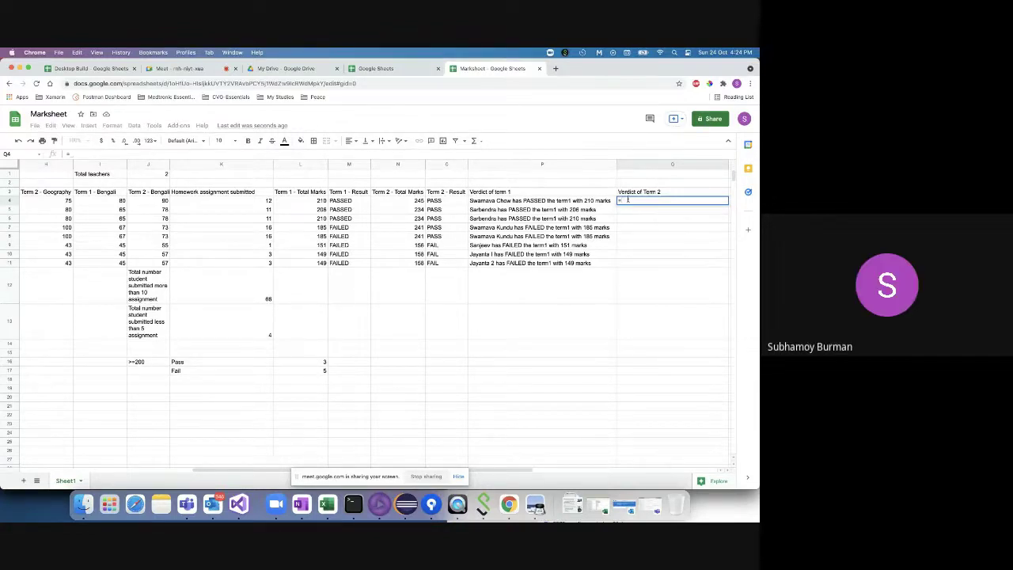
left_click(526, 201)
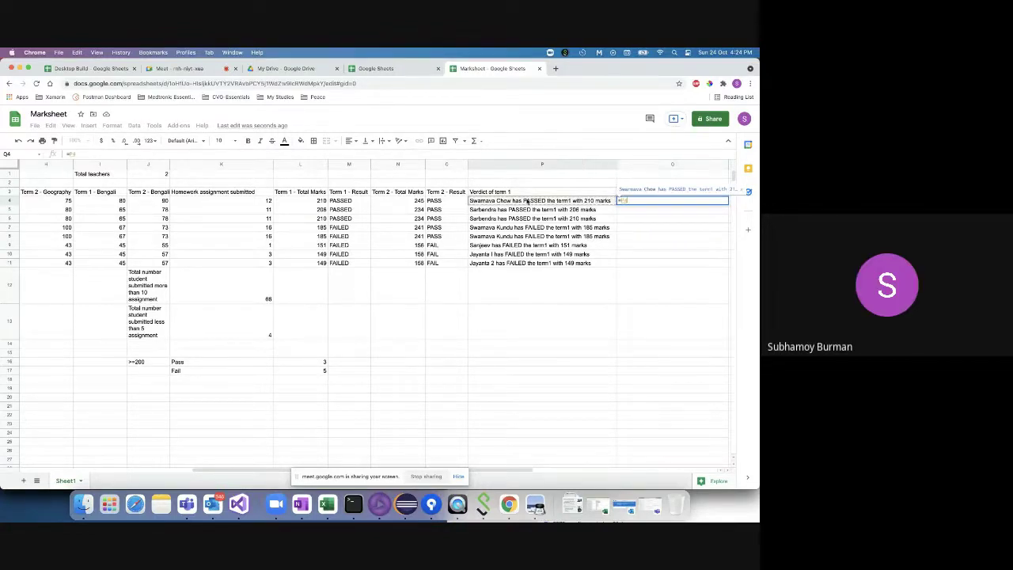
key("BackSpace")
key("BackSpace")
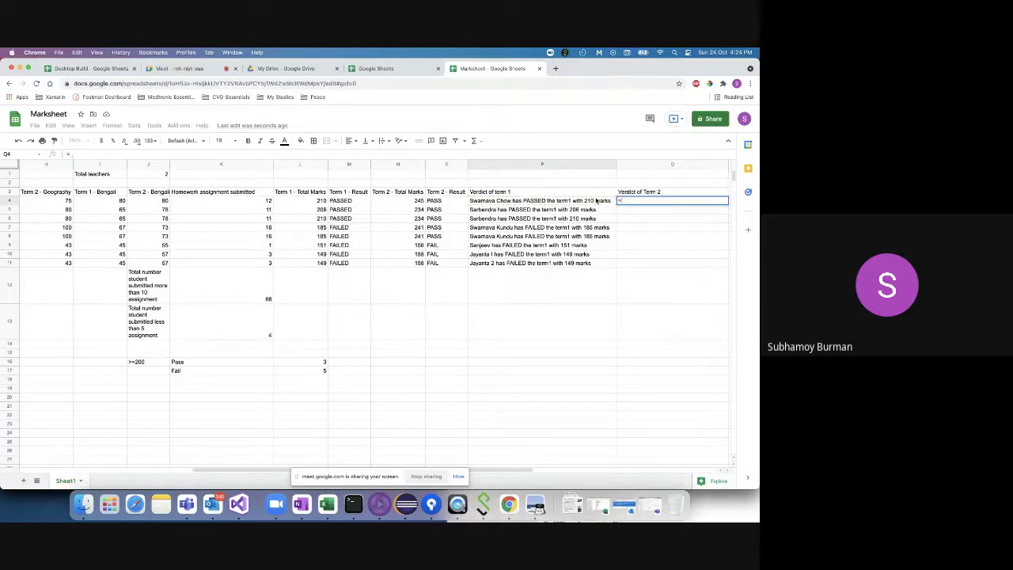
type("Conc")
key("BackSpace")
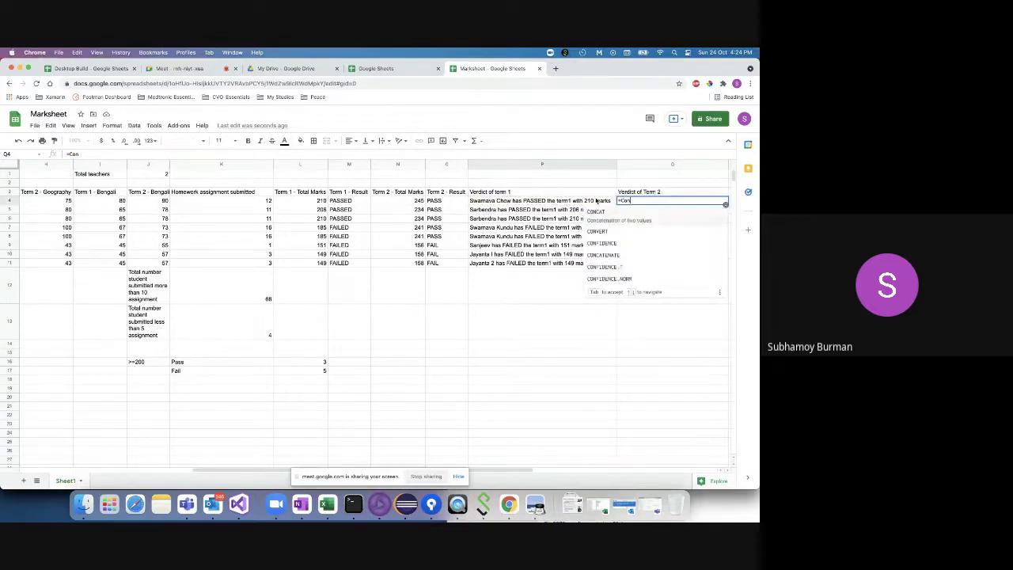
type("ca")
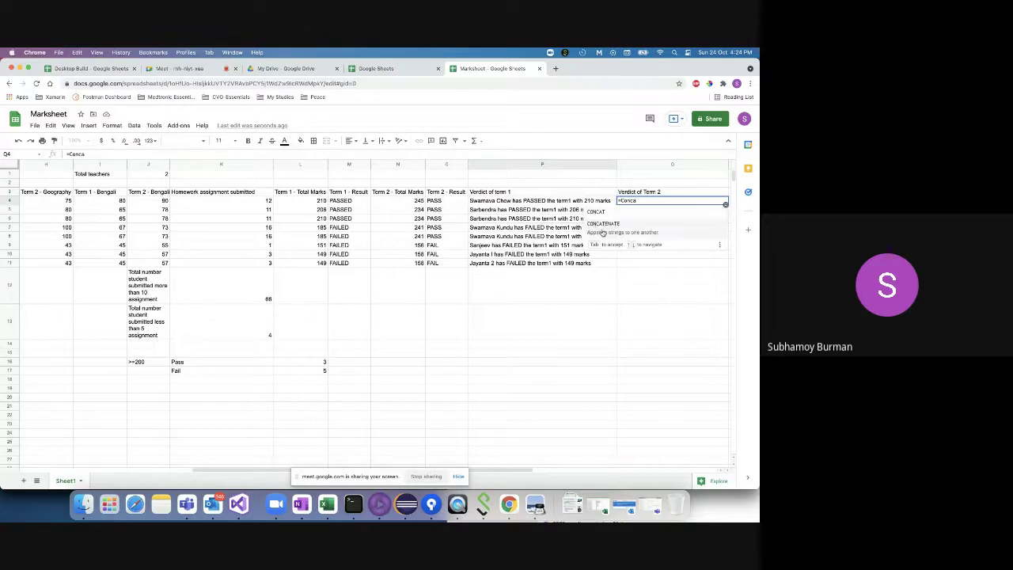
left_click(599, 230)
scroll(443, 247, "left", 10)
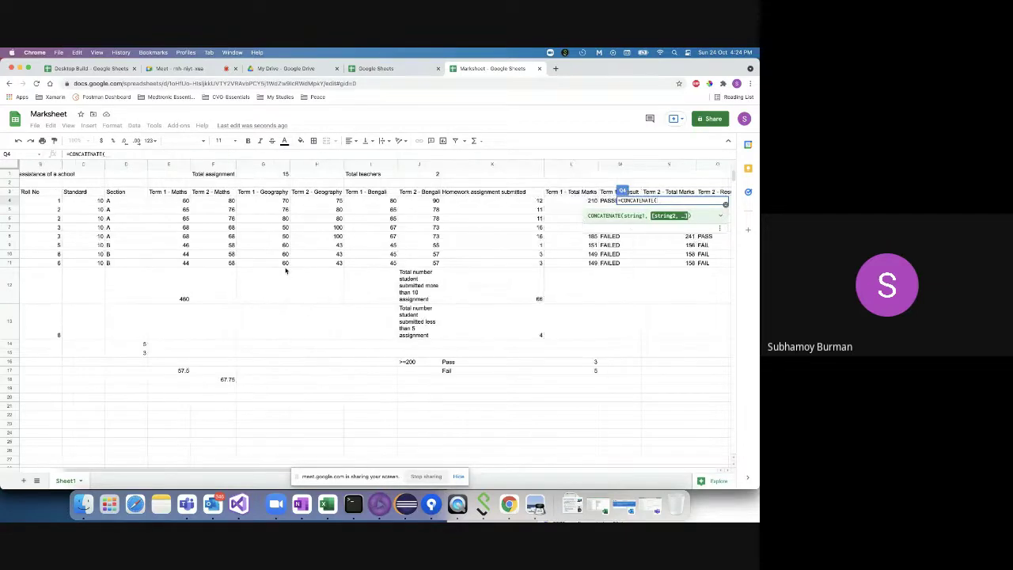
left_click(80, 201)
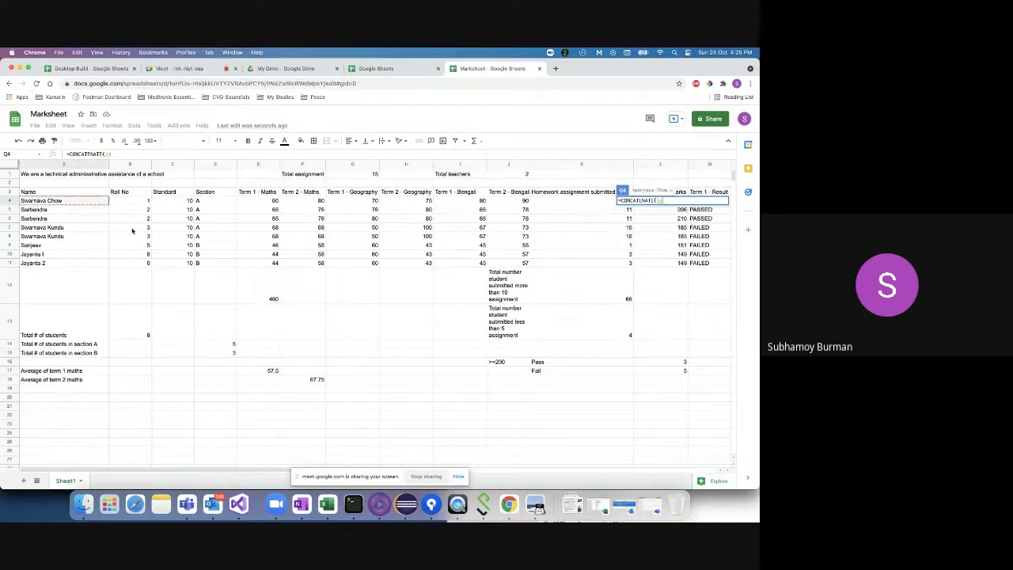
- Complete the formula with " has ", O4, " term 2 with marks " and N4, and commit it
scroll(306, 263, "right", 2)
scroll(305, 263, "right", 10)
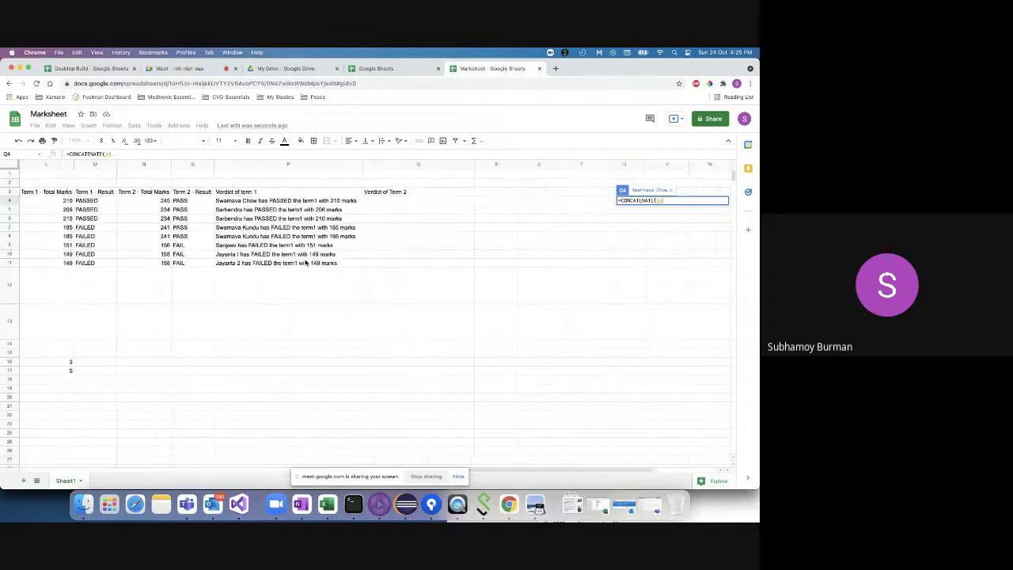
scroll(274, 246, "left", 7)
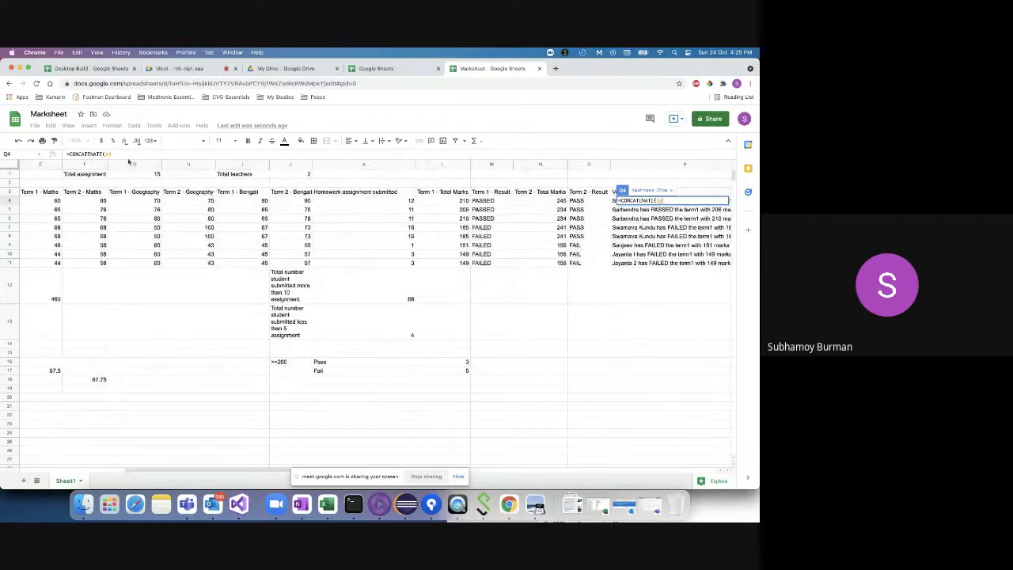
left_click(127, 154)
type(", \"")
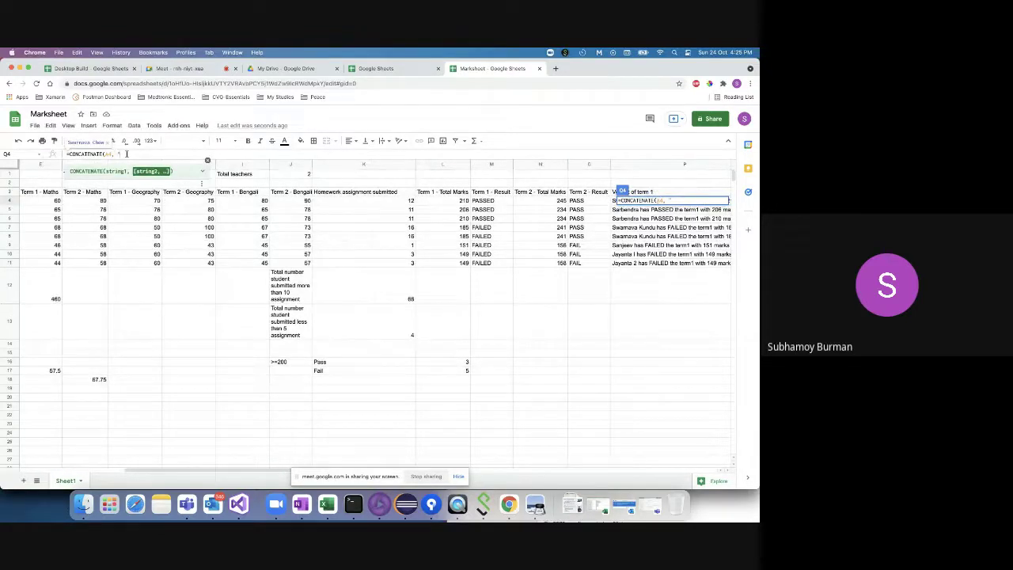
type(" has \",")
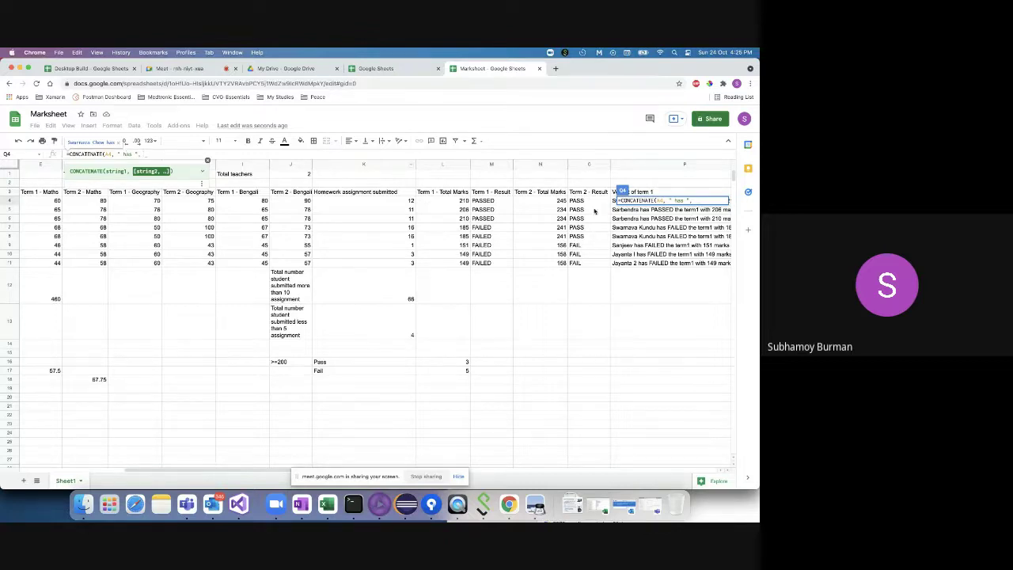
left_click(589, 205)
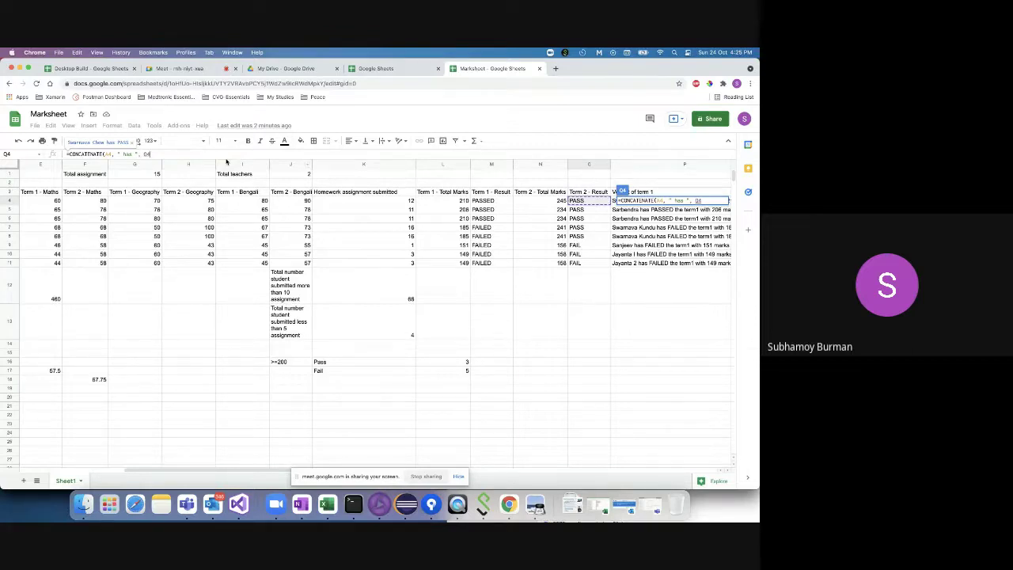
type(", ")
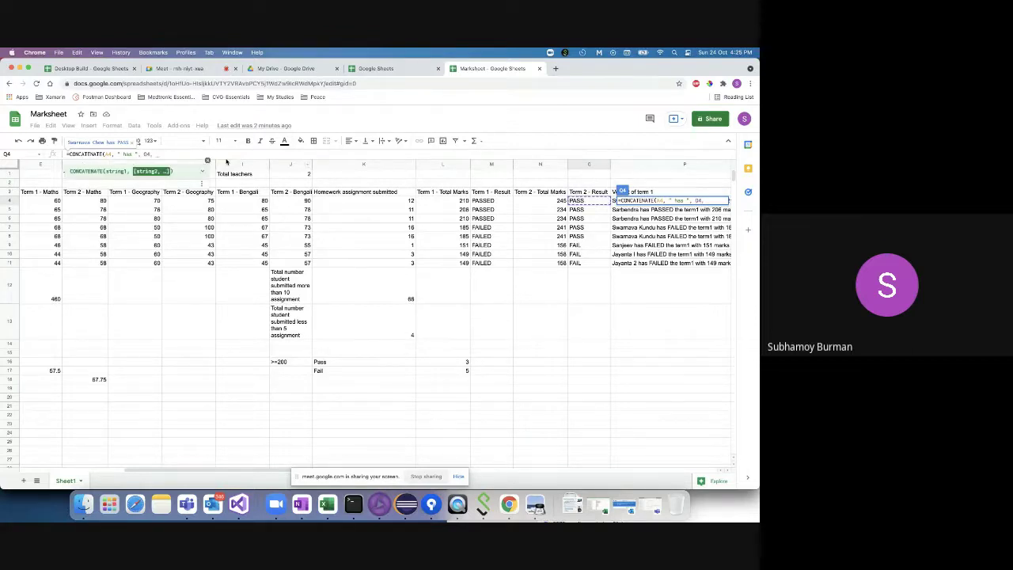
type("\"")
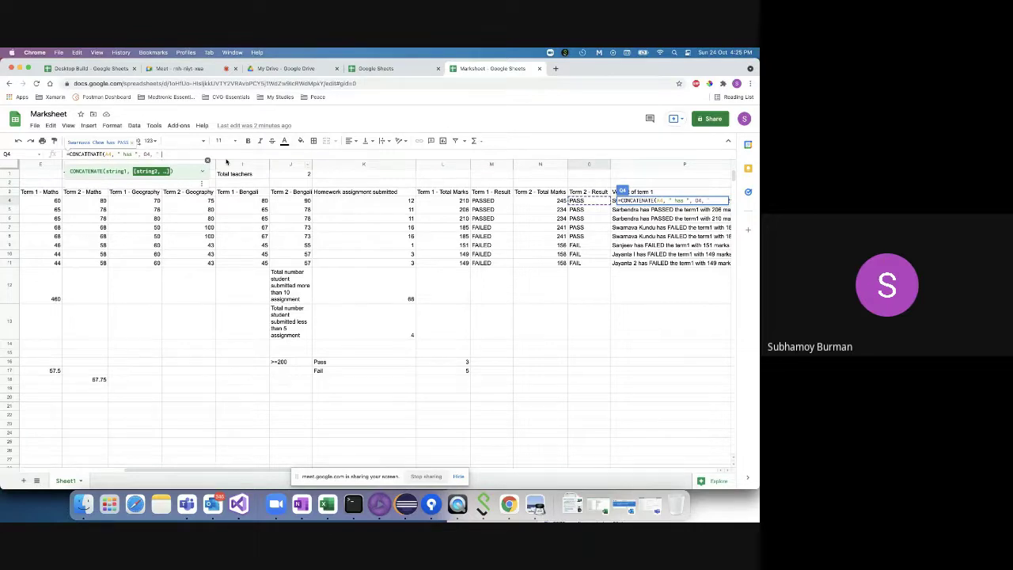
type(" term 2 with")
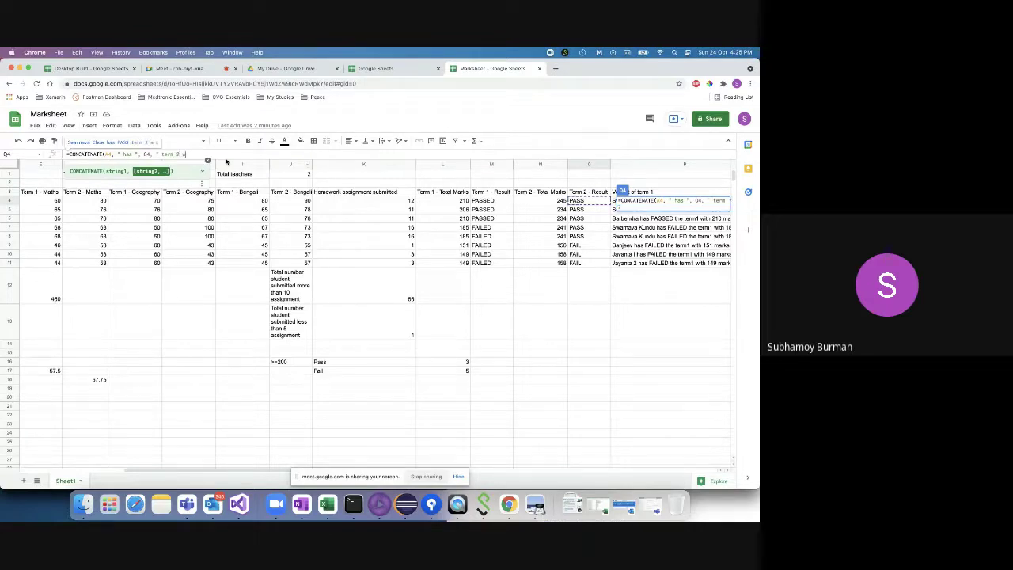
type(" marks \",")
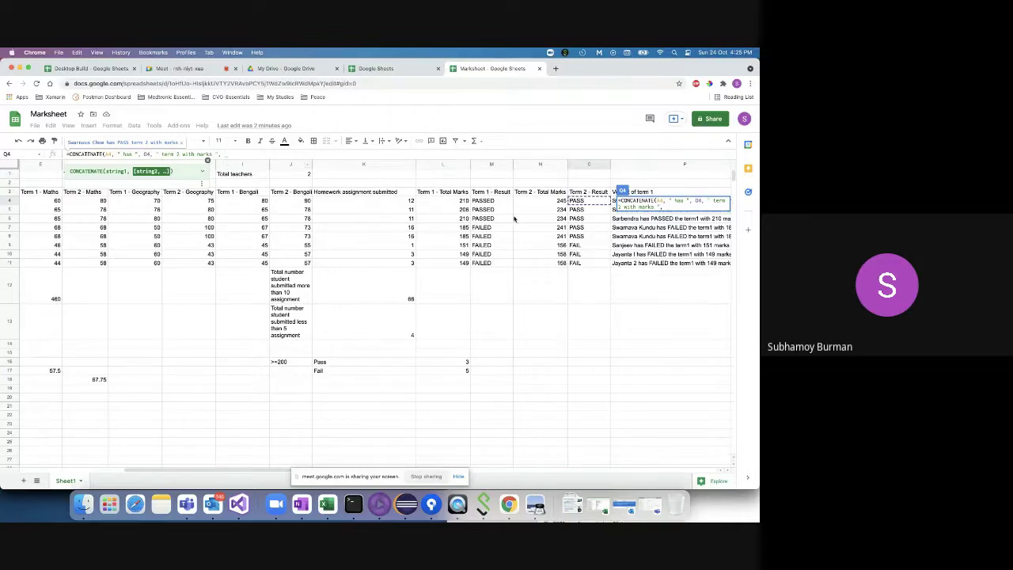
left_click(557, 201)
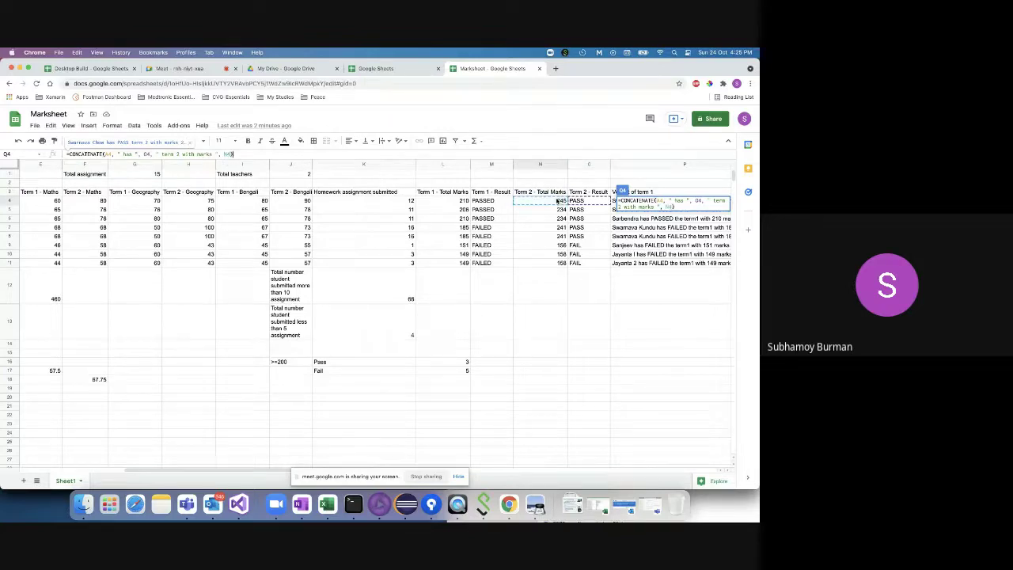
key("Return")
- Fill the term 2 verdict formula down every student row and check the copied result
left_click(689, 202)
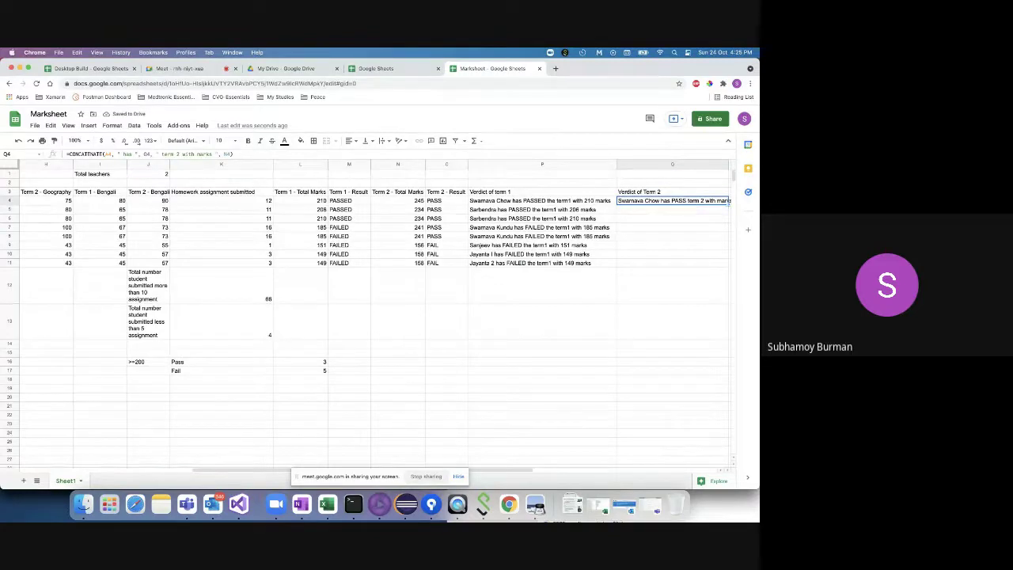
double_click(730, 204)
left_click(648, 211)
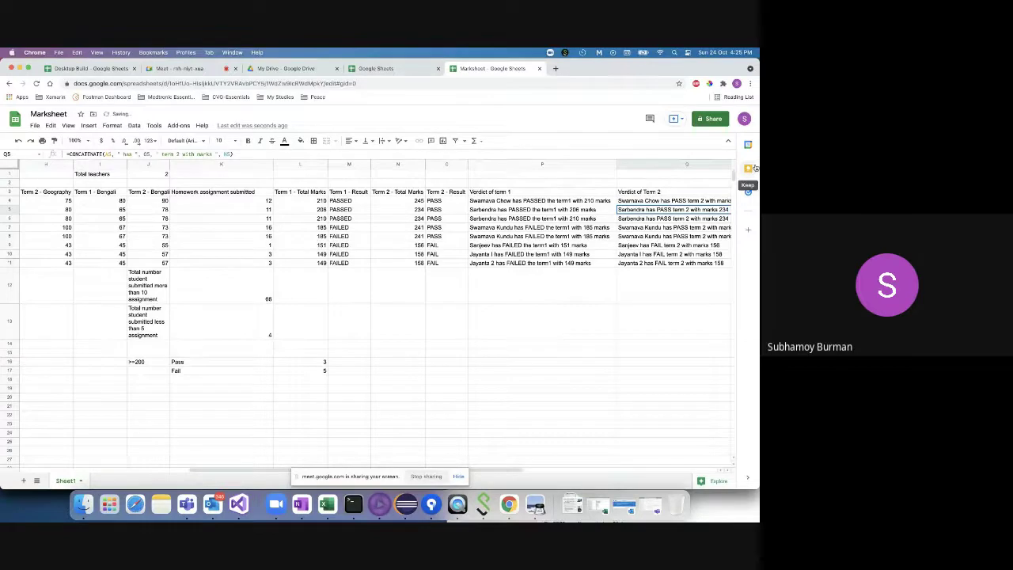
scroll(607, 178, "right", 5)
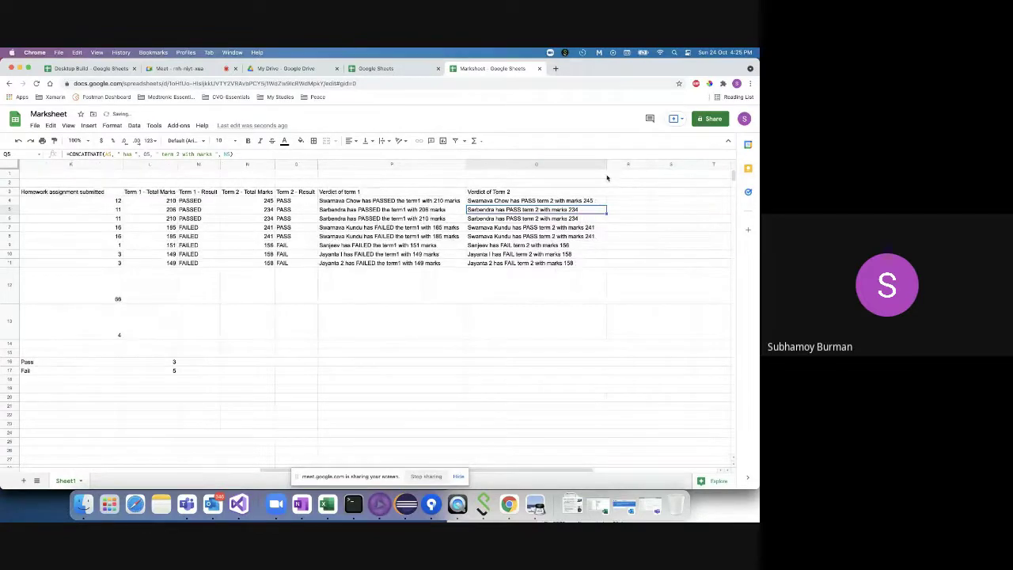
left_click(556, 201)
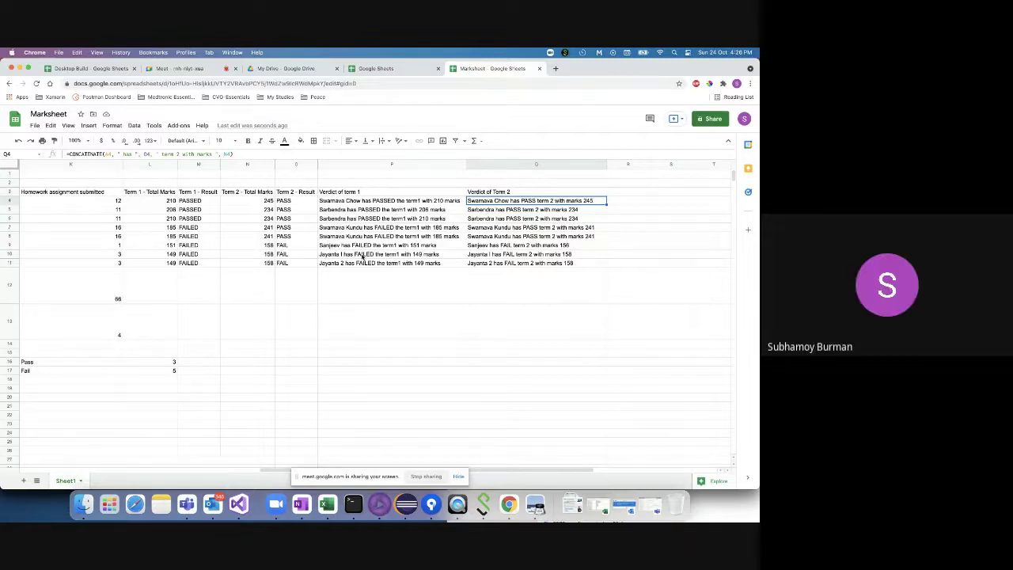
scroll(208, 312, "left", 6)
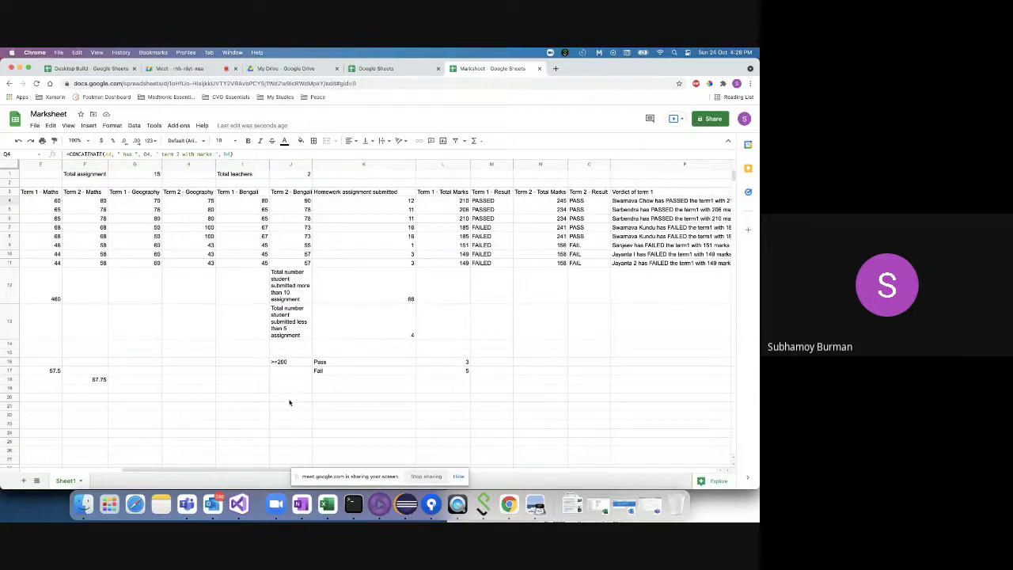
left_click(290, 400)
left_click(447, 203)
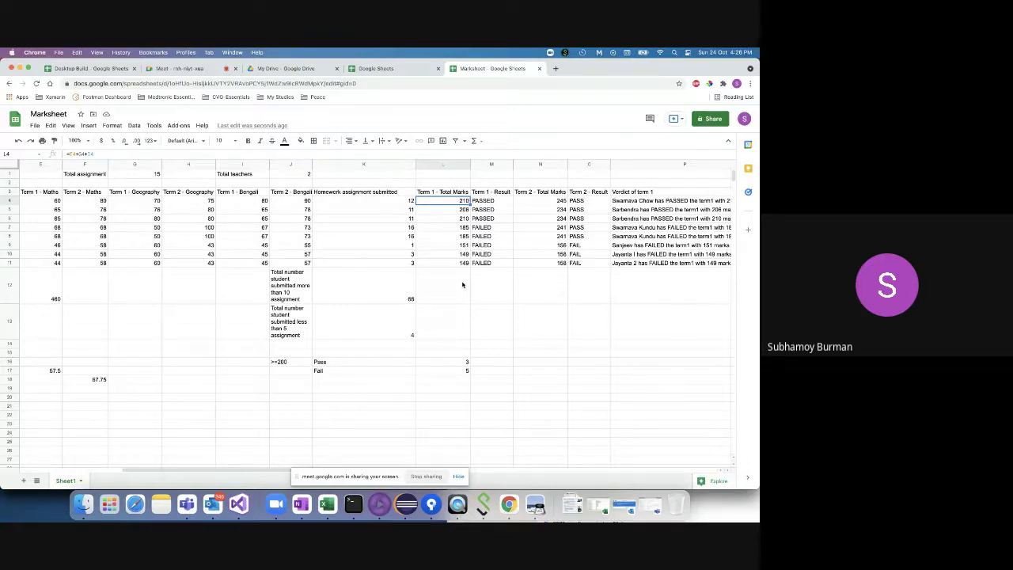
- Enter =MAX(L4:L11) in L20 to get the highest Term 1 total
double_click(430, 397)
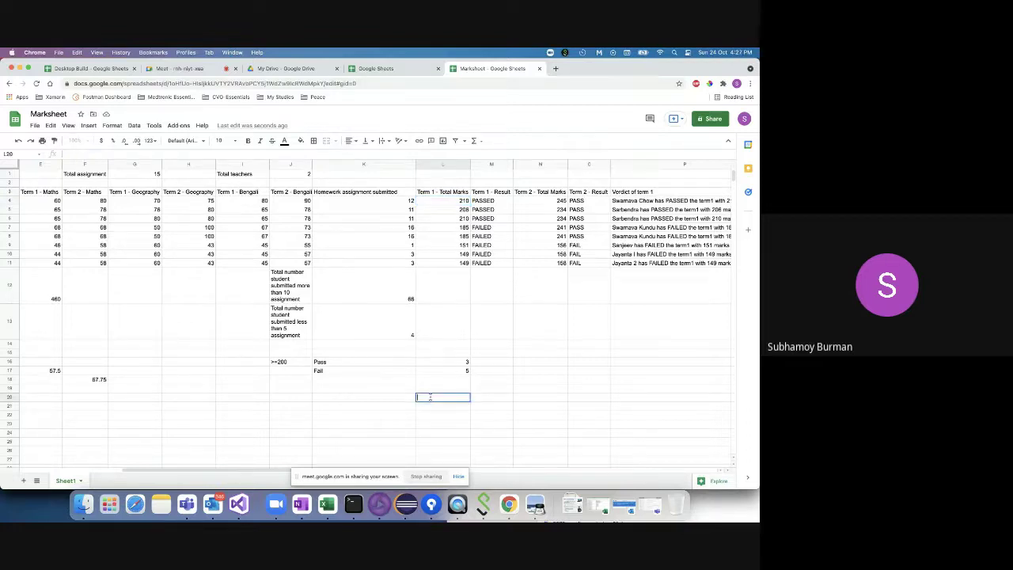
left_click(458, 201)
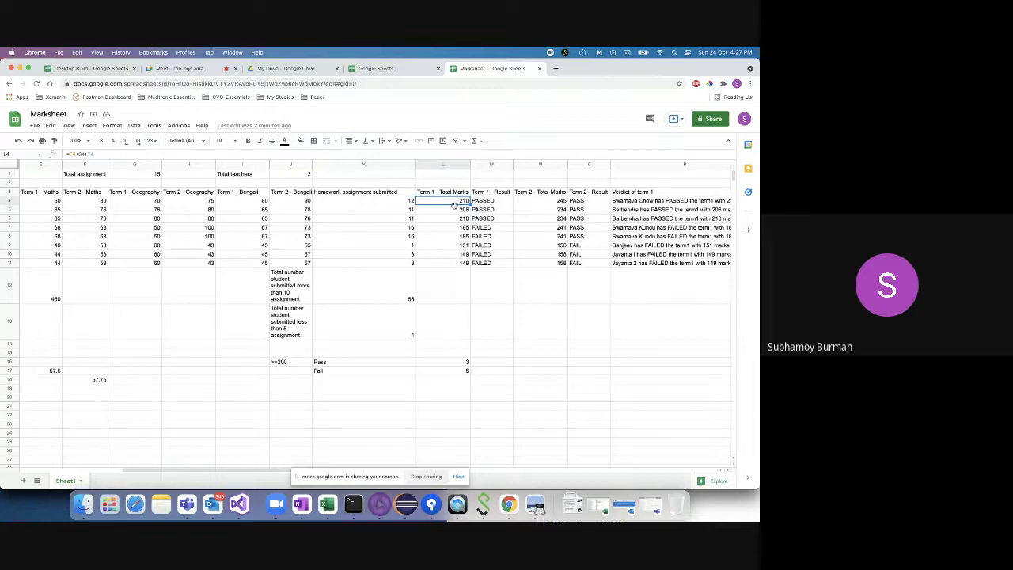
left_click(444, 398)
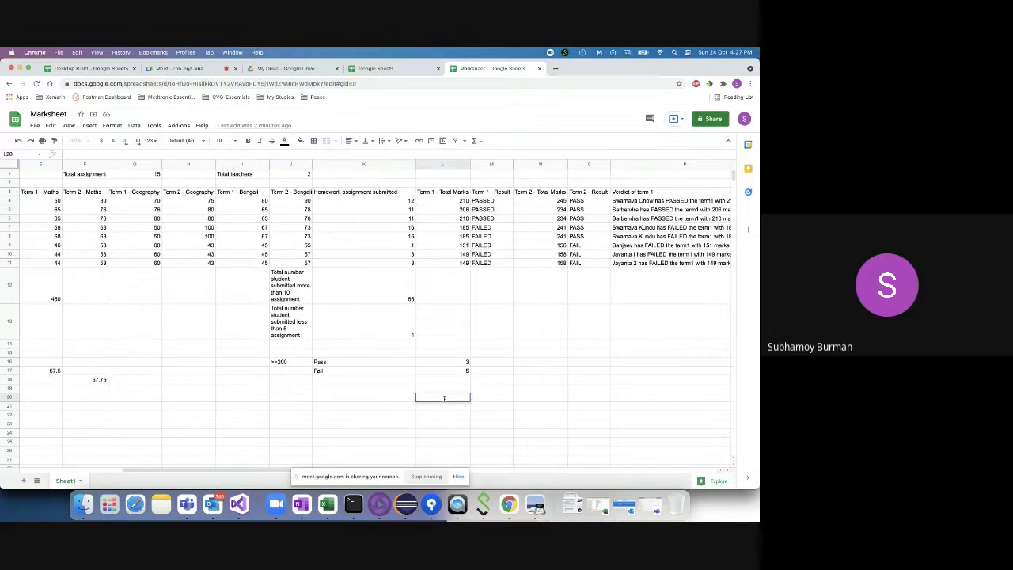
type("=")
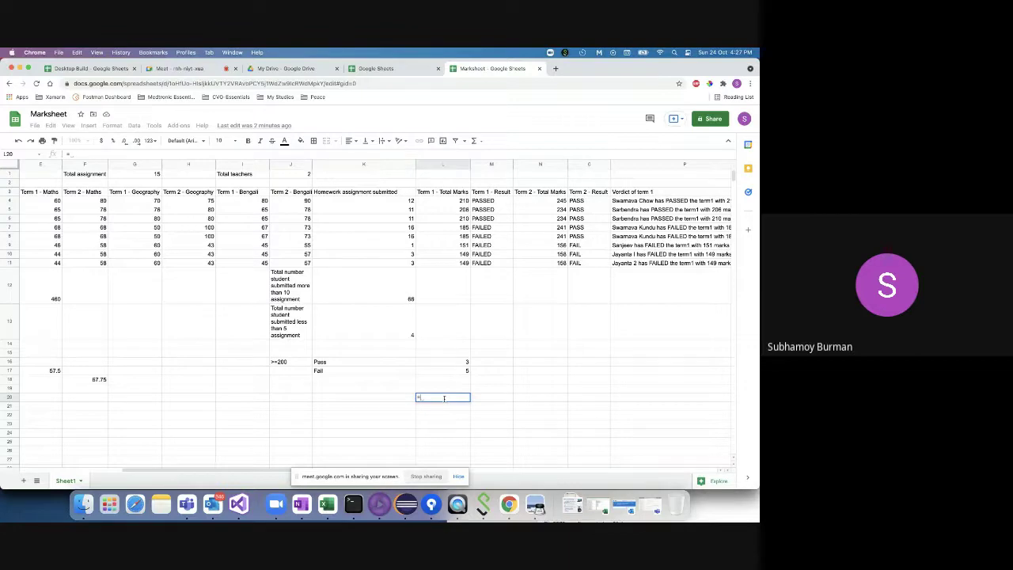
type("ma")
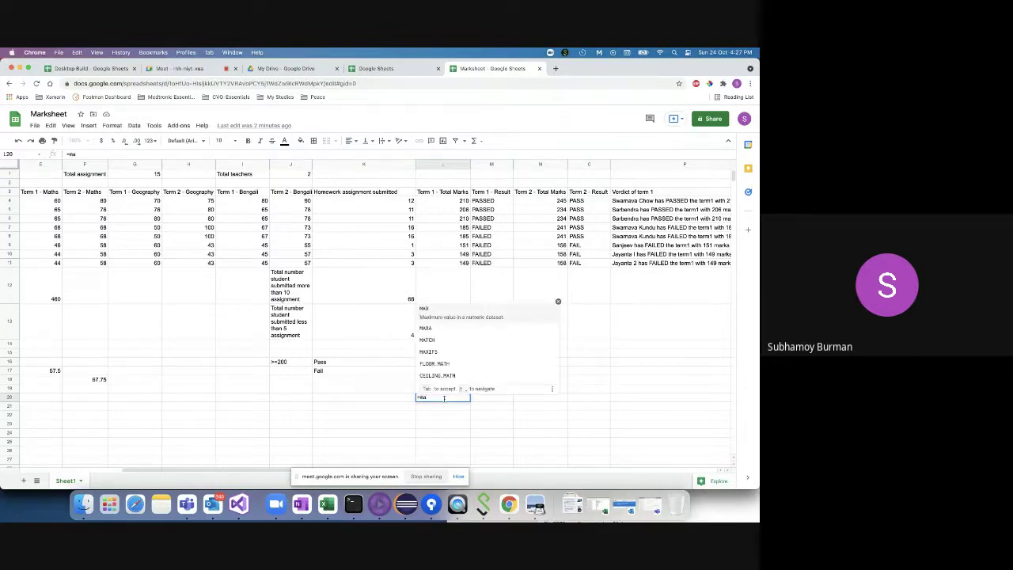
key("Tab")
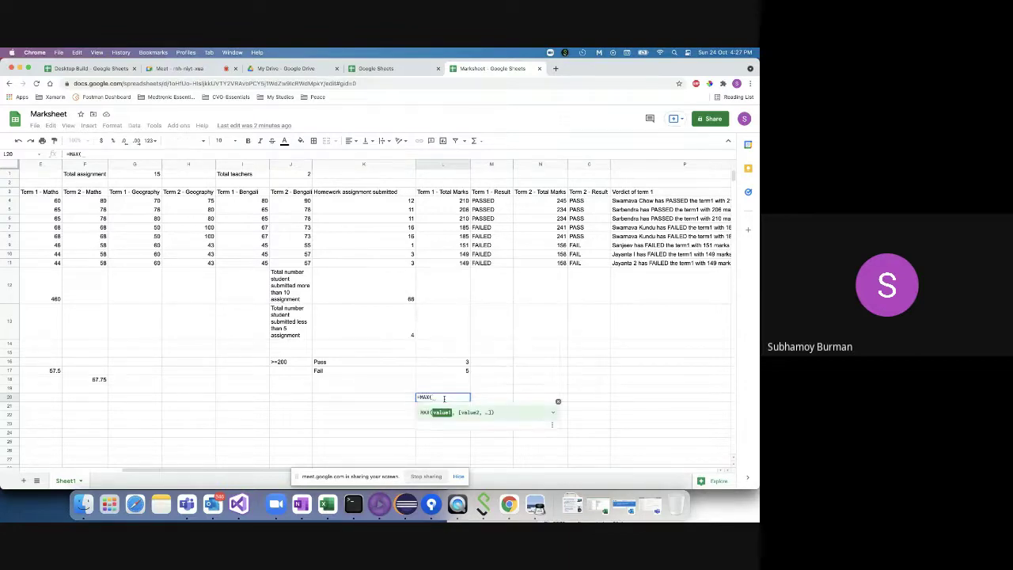
left_click_drag(446, 201, 446, 267)
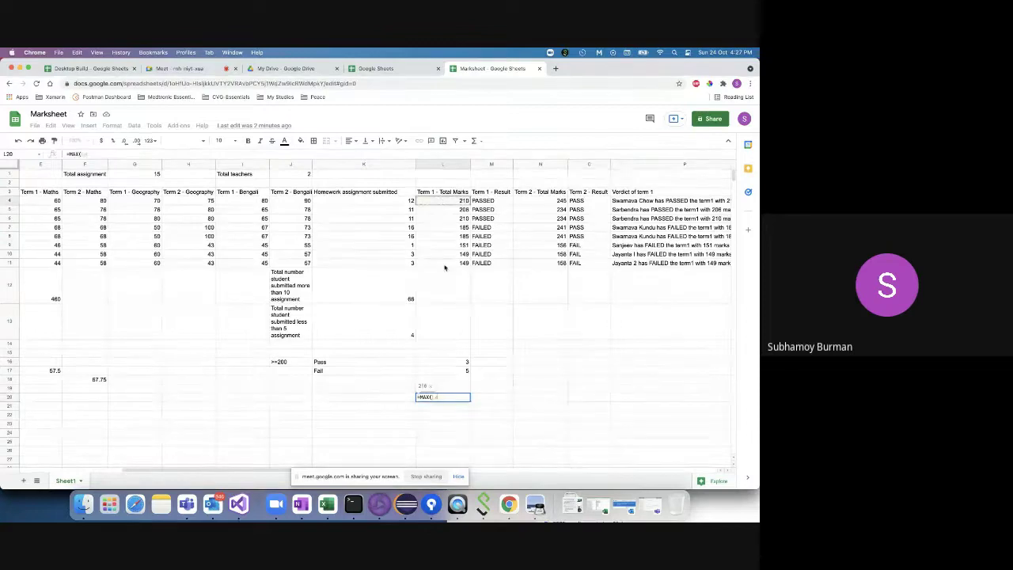
type(")")
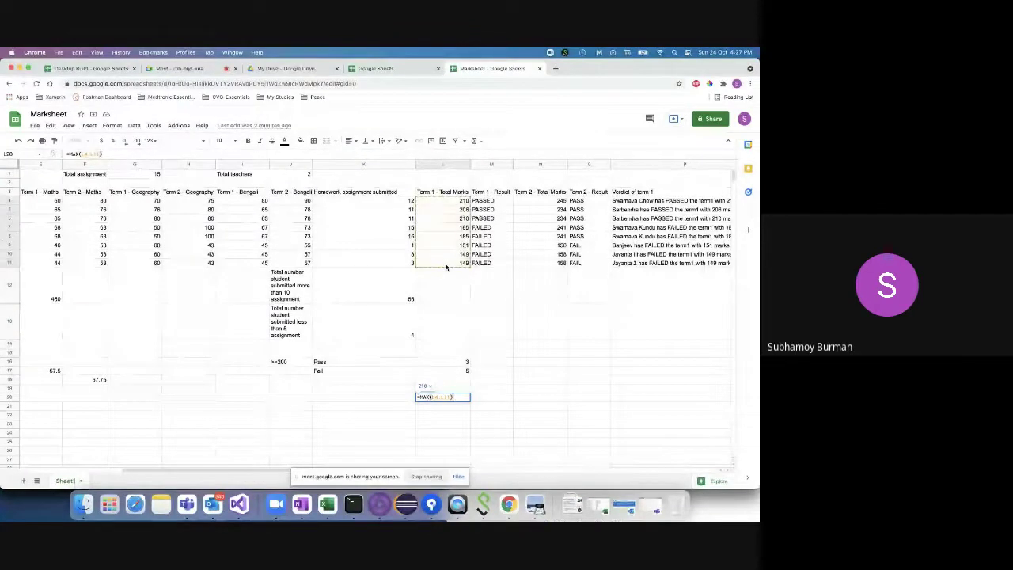
key("Return")
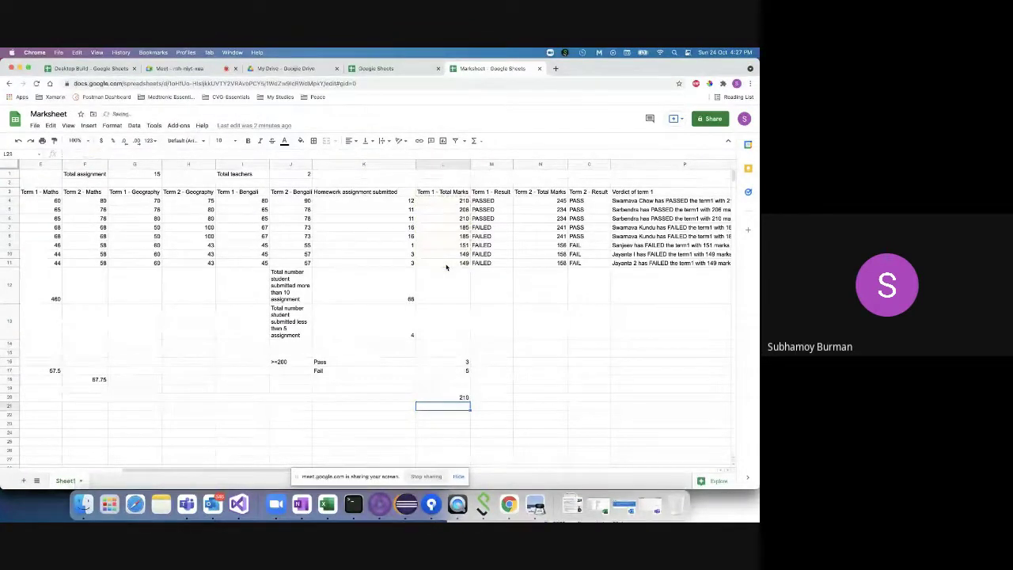
- Label K20 'Term 1 max value' and K21 'Term 2 max value'
left_click(401, 397)
type("T")
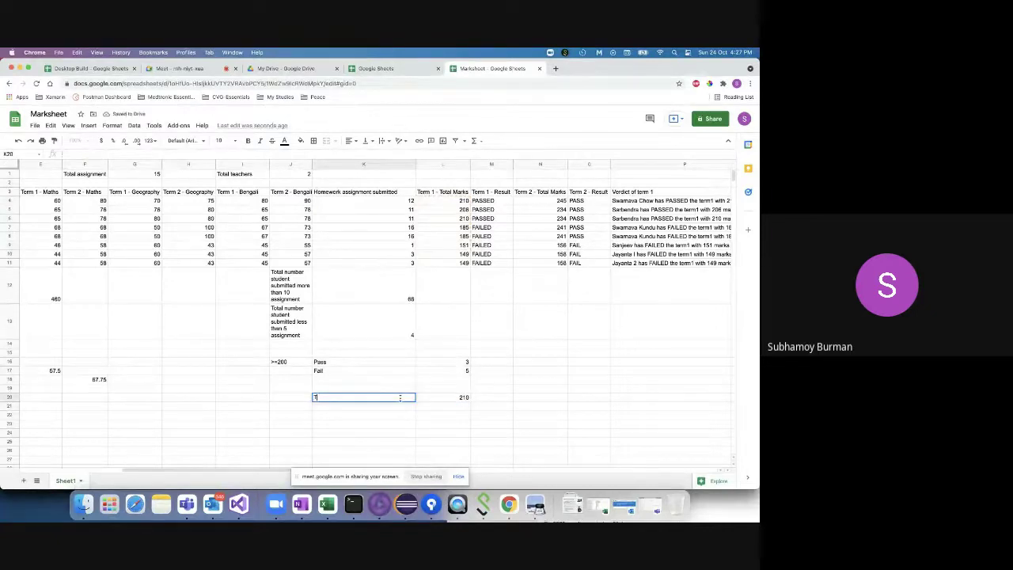
type("erm 1 max value")
left_click(459, 400)
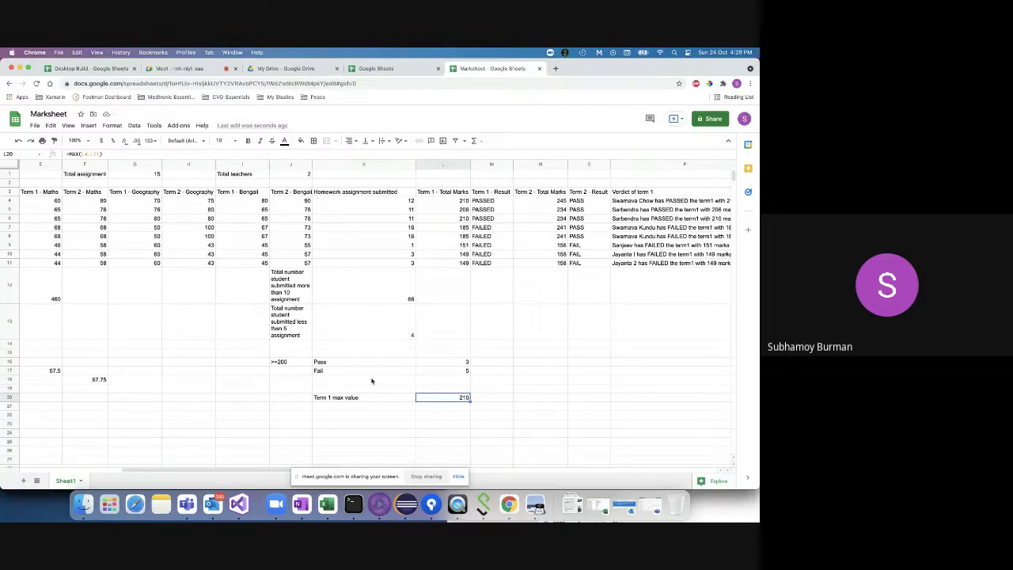
left_click(340, 405)
type("Term")
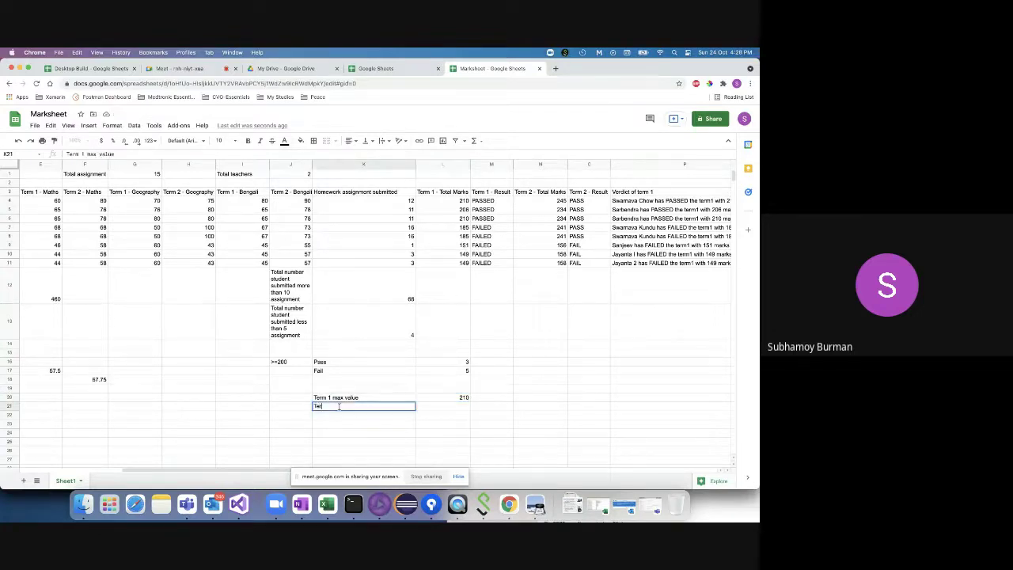
type(" 2 max value")
- Enter =MAX(N4:N11) in L21 to get the highest Term 2 total
left_click(444, 407)
type("=")
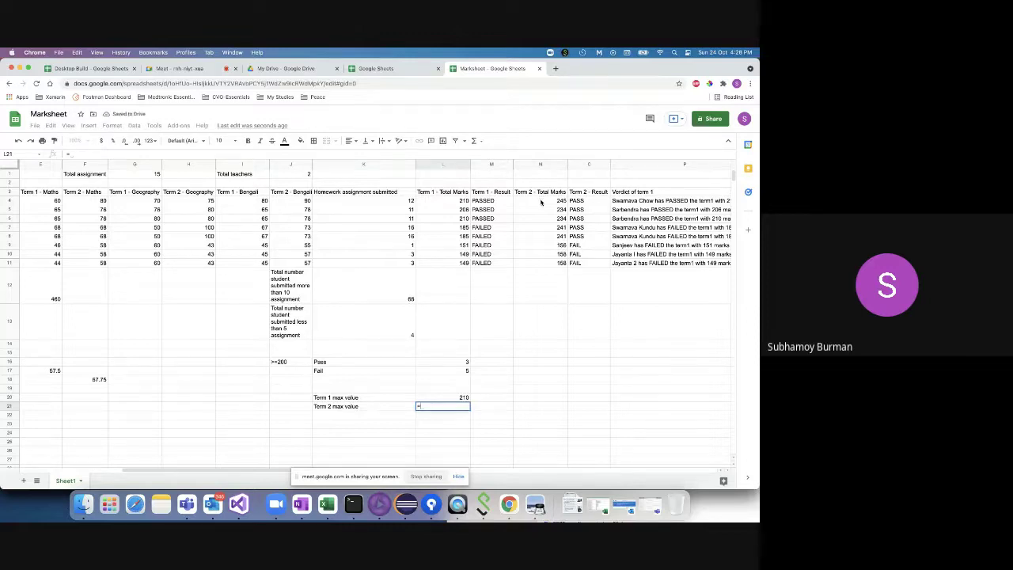
type("ma")
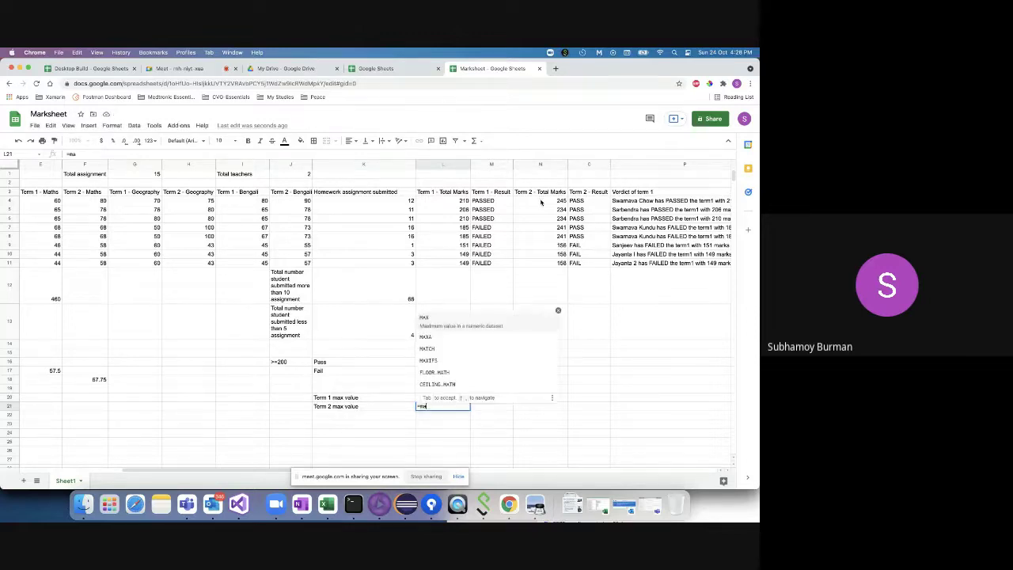
key("Tab")
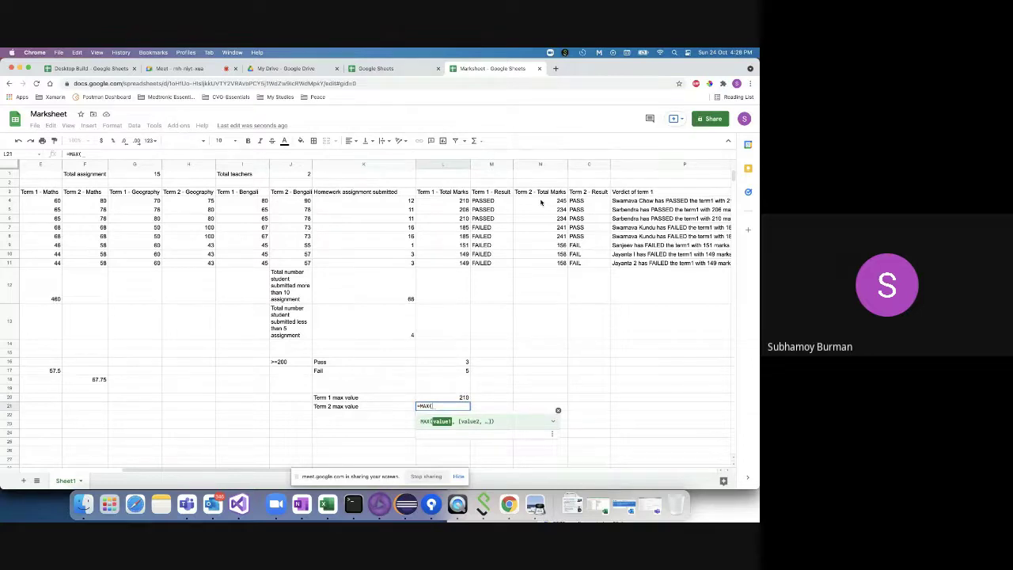
left_click(545, 201)
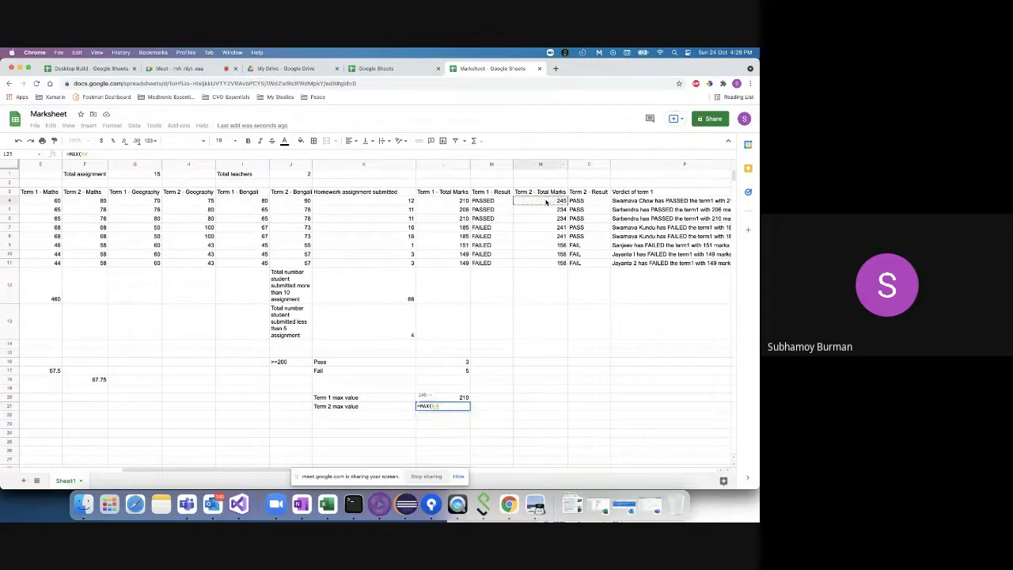
left_click_drag(544, 201, 537, 263)
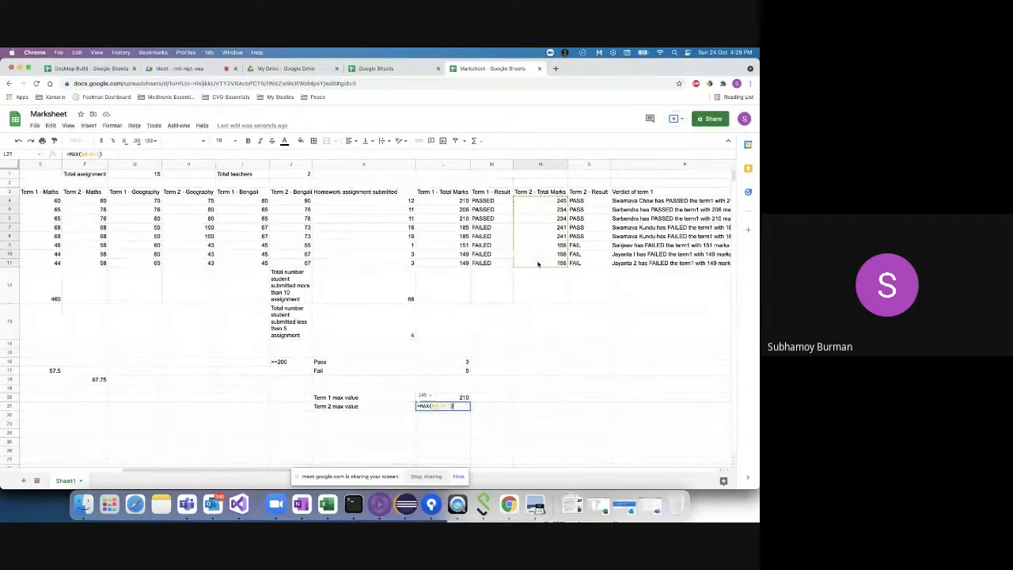
key("Return")
left_click(445, 406)
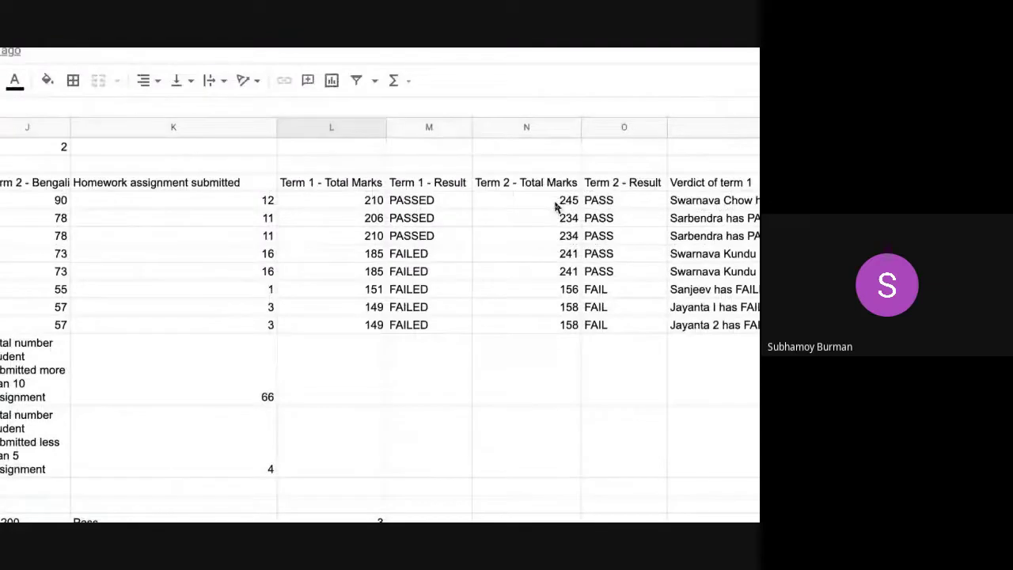
- Review the max results (210 and 245) and reopen a MAX formula to check its range
scroll(368, 309, "down", 3)
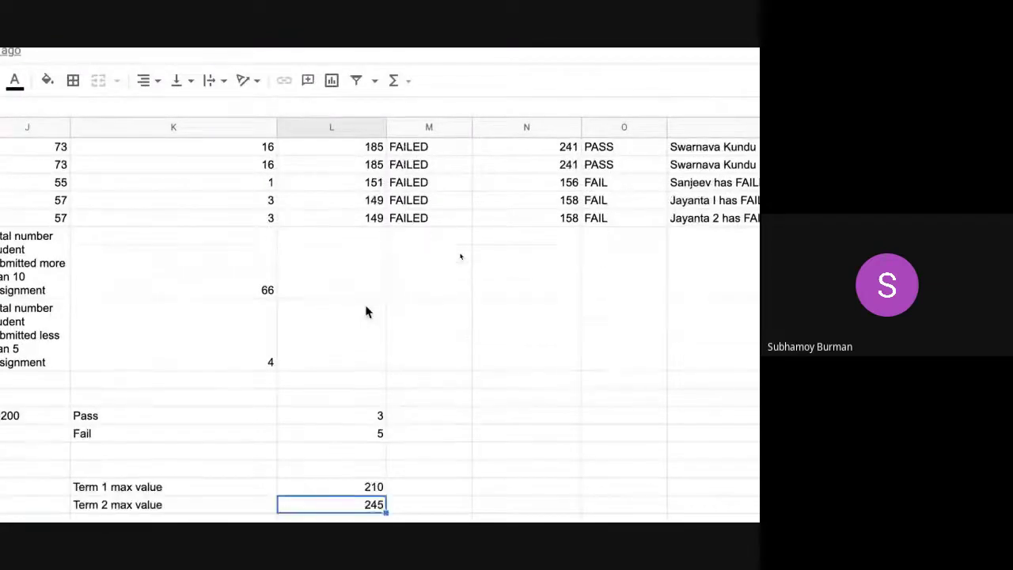
left_click(322, 486)
scroll(257, 366, "left", 5)
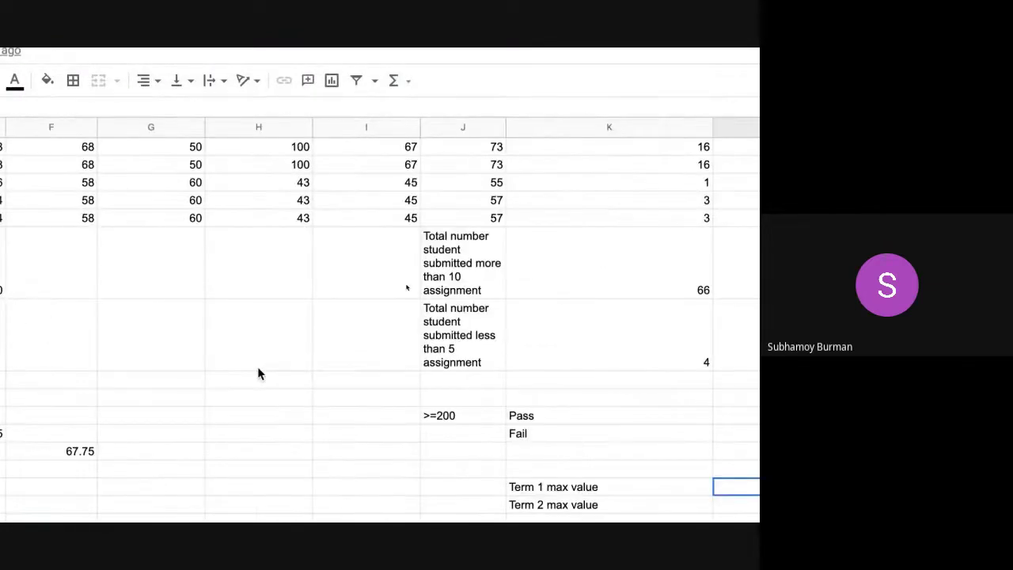
scroll(436, 441, "right", 6)
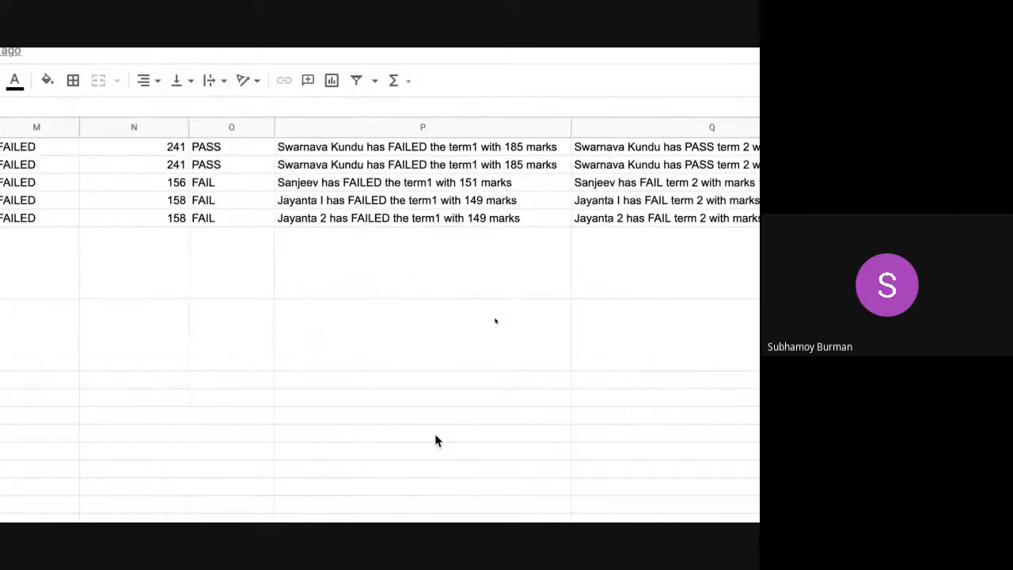
scroll(436, 440, "left", 5)
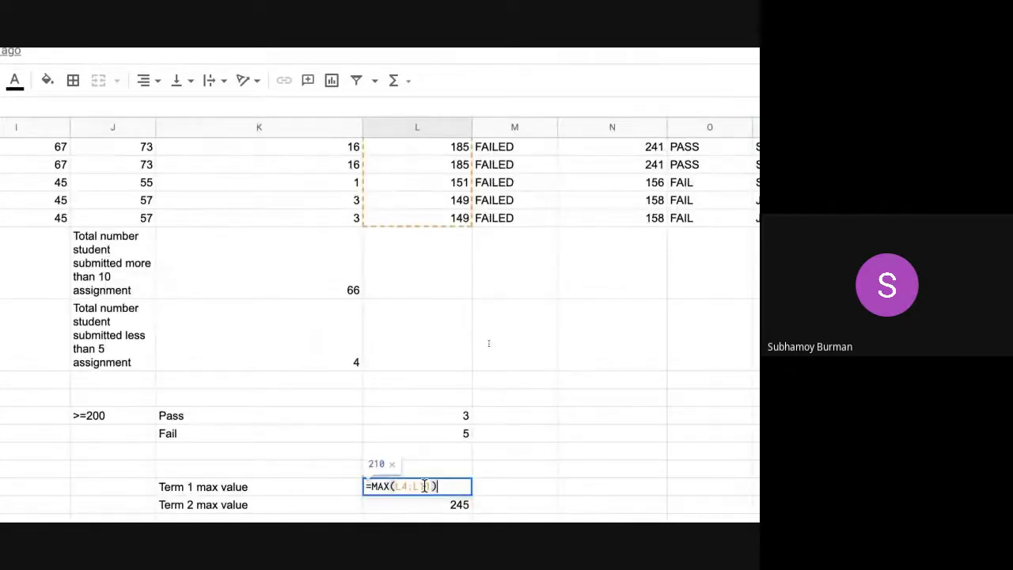
scroll(493, 364, "down", 1)
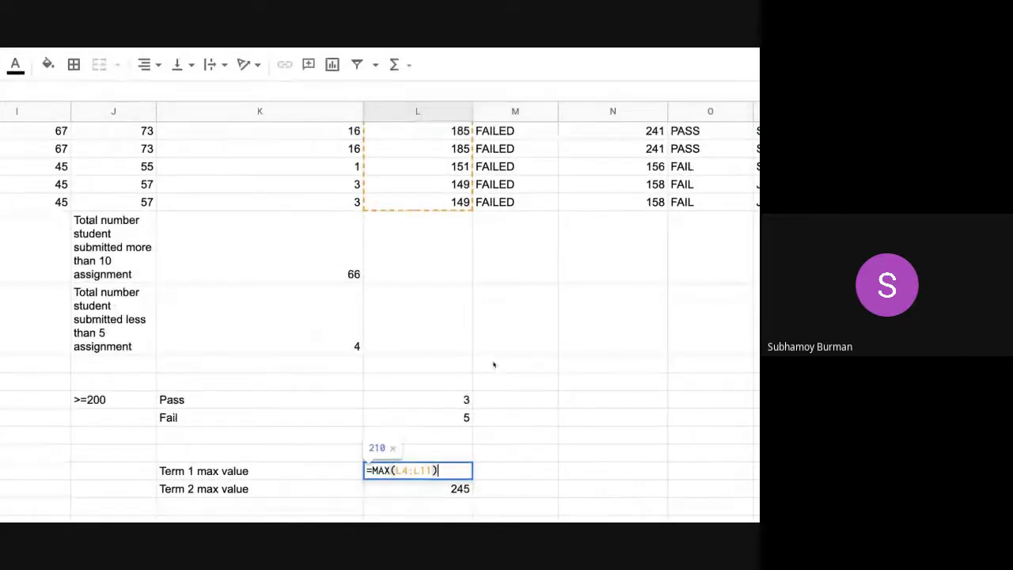
double_click(430, 490)
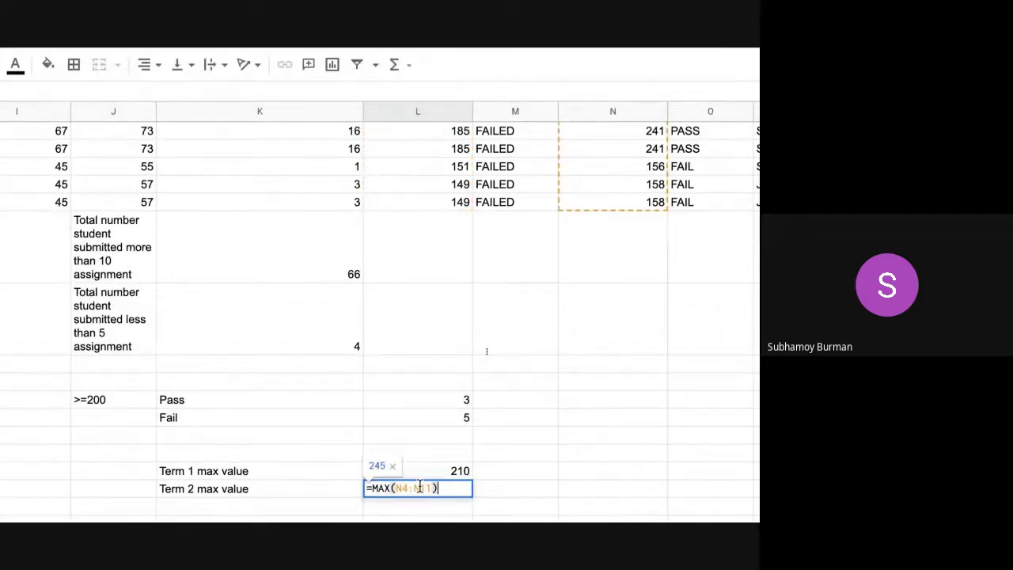
scroll(620, 283, "up", 1)
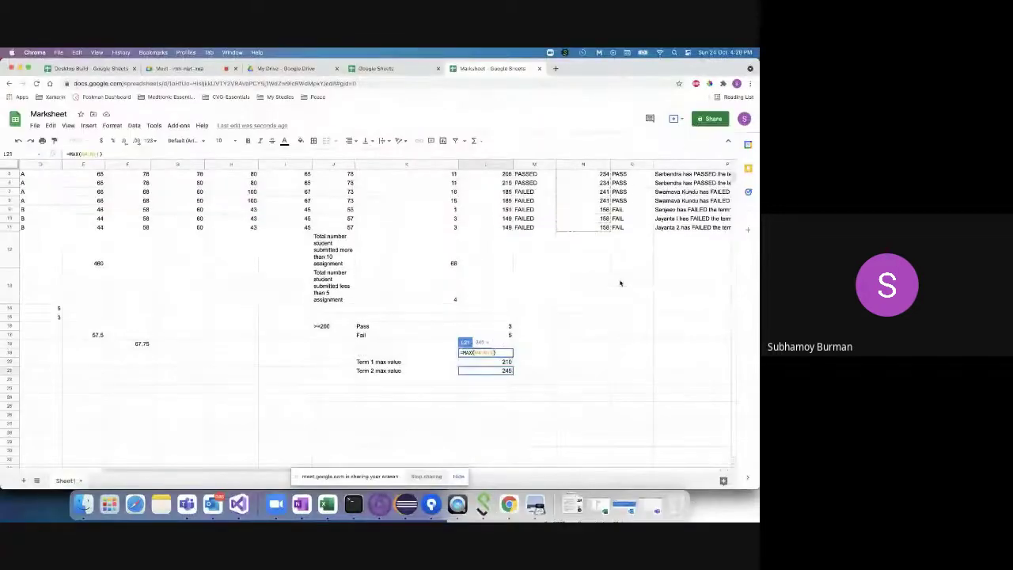
left_click(583, 164)
left_click(537, 164)
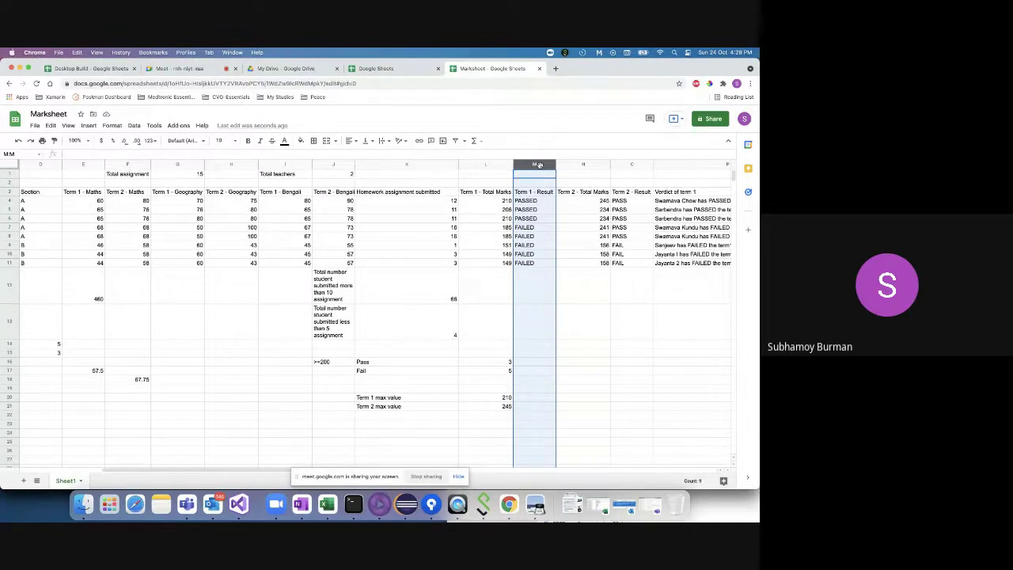
- Type =MIN( in L23, then erase it and click away to M20 and M21
left_click(375, 424)
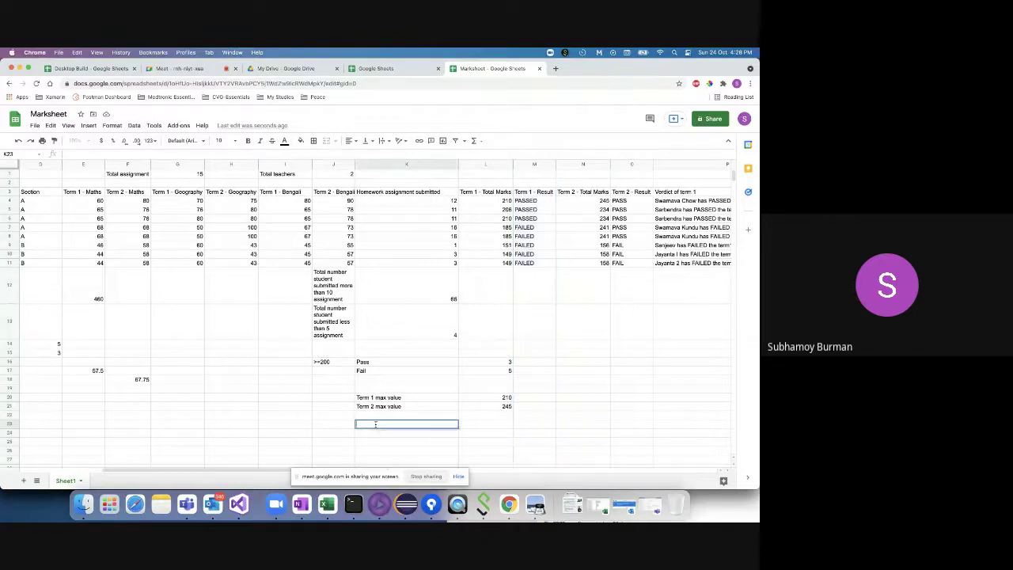
left_click(484, 423)
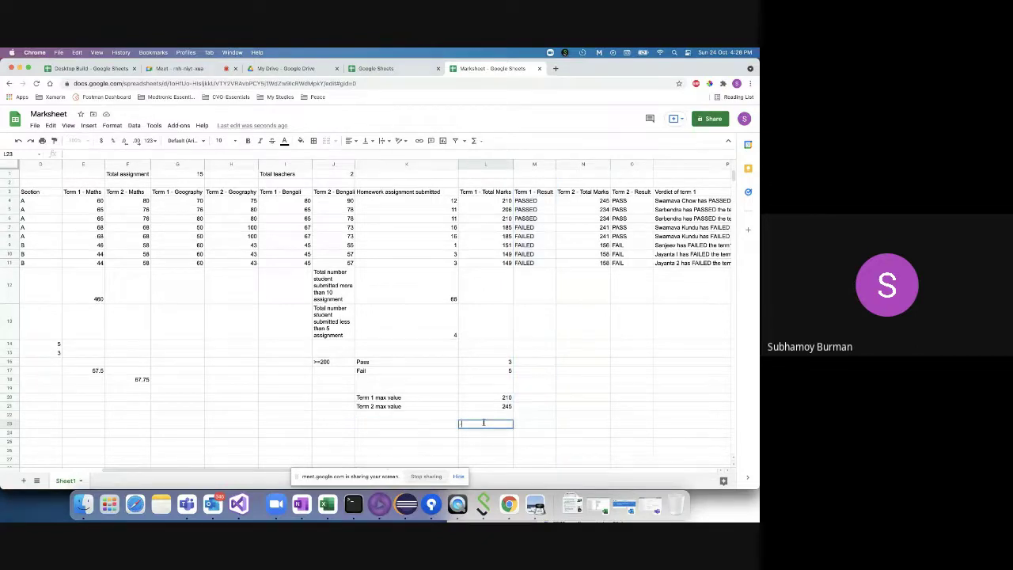
type("=MI")
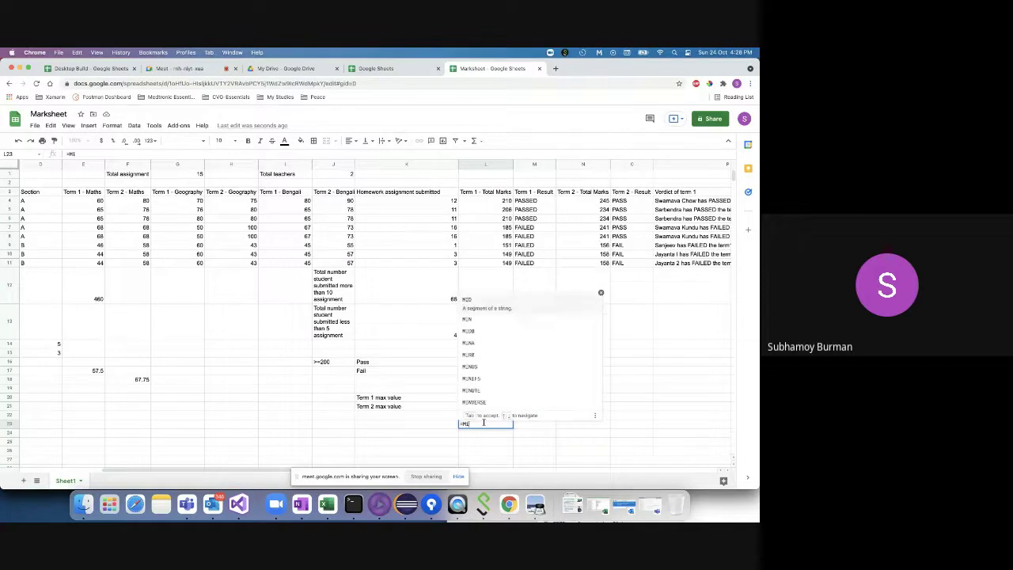
type("N(")
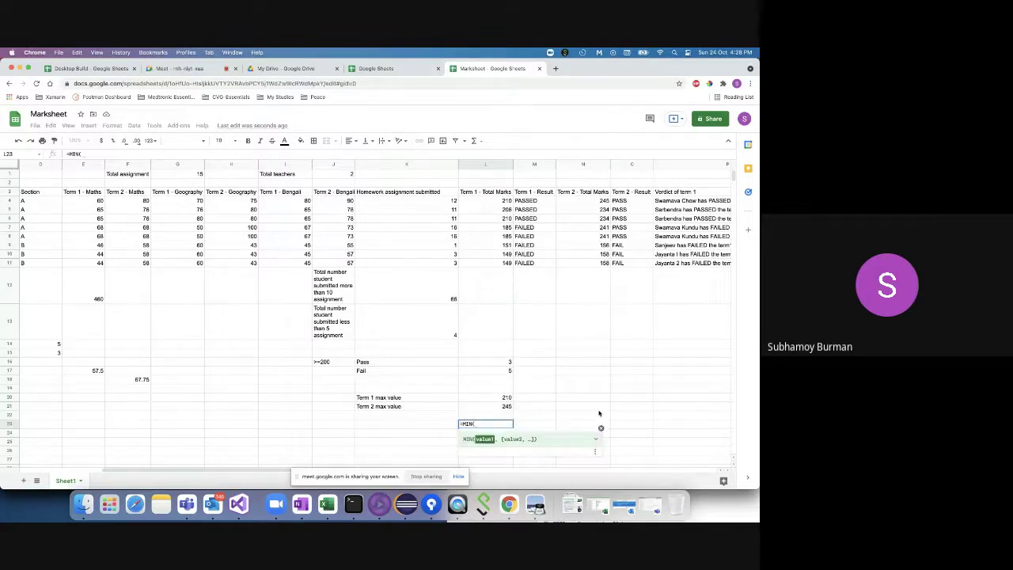
key("BackSpace")
key("BackSpace")
key("BackSpace")
key("BackSpace")
key("BackSpace")
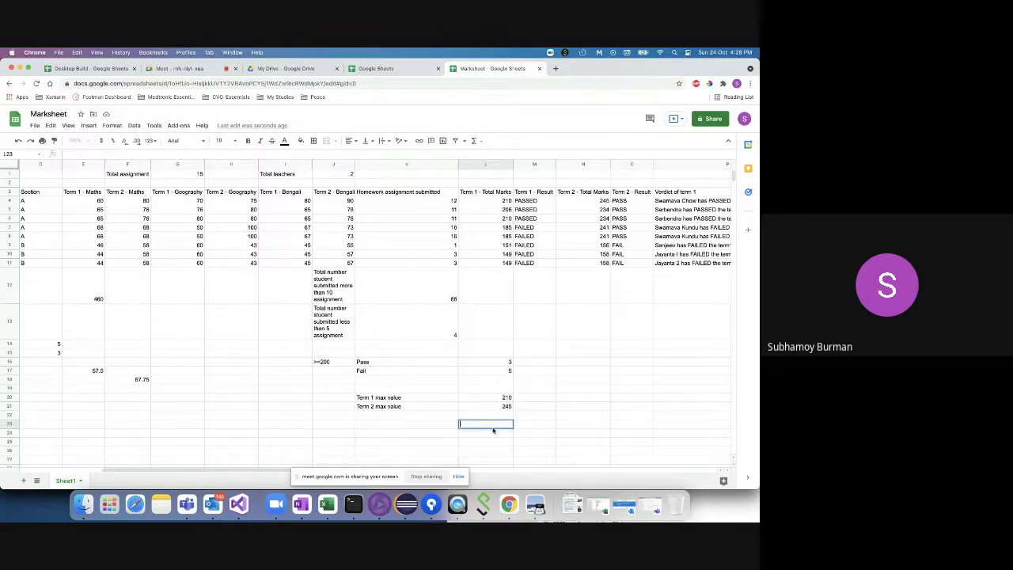
left_click(530, 399)
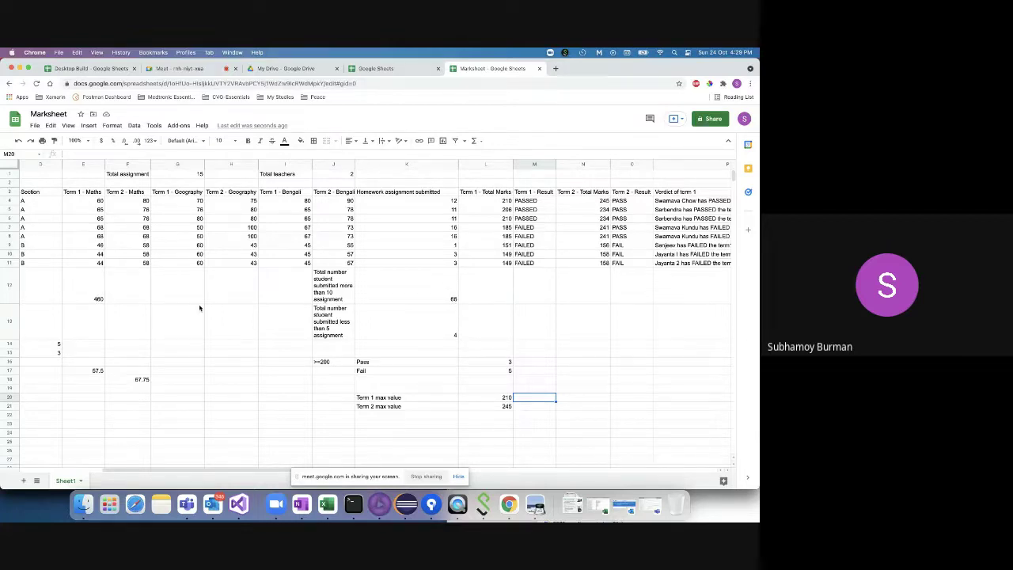
left_click(527, 410)
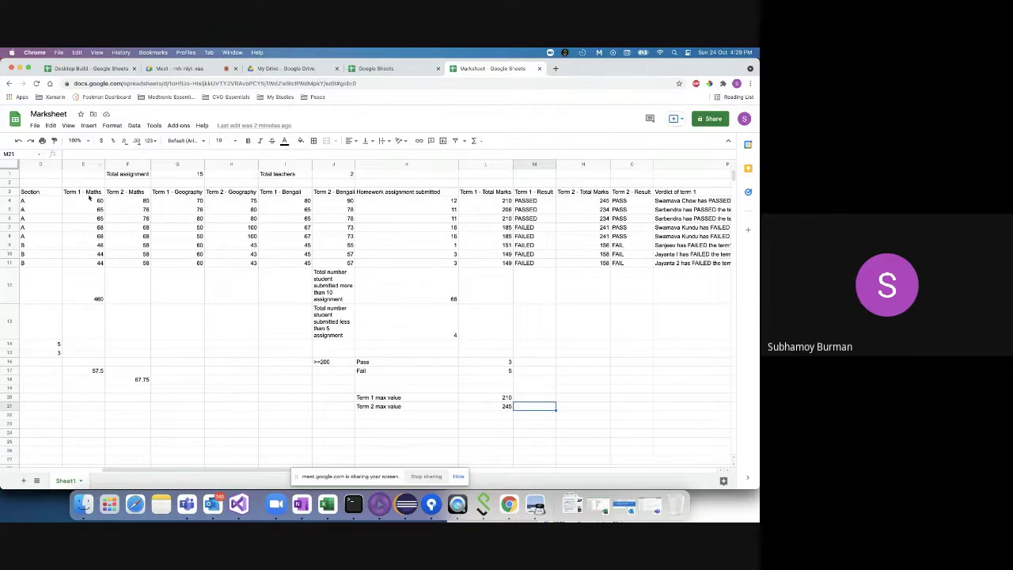
- Insert a new column before Term 1 - Geography and title it 'Graph' in G3
left_click(175, 163)
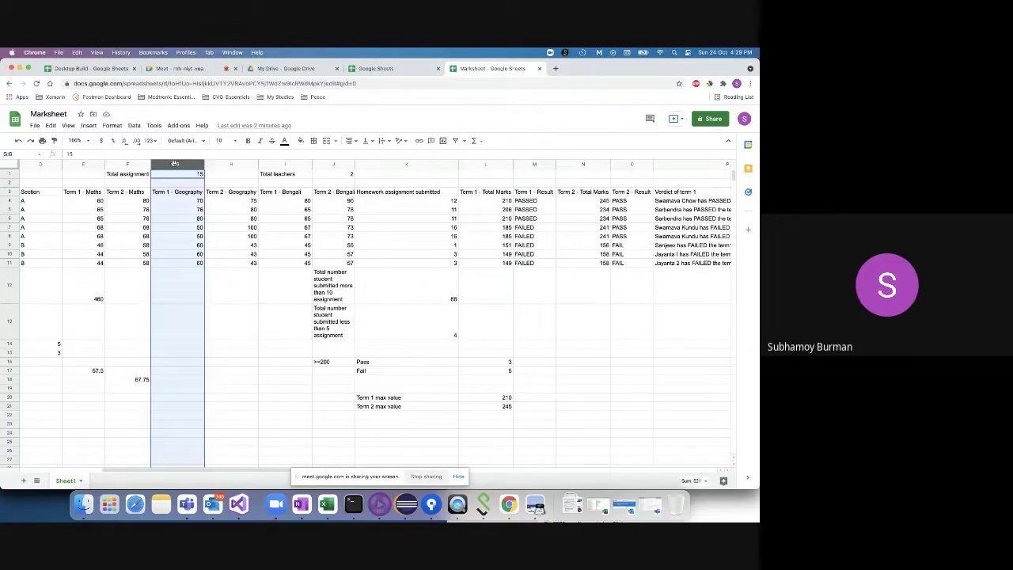
right_click(175, 163)
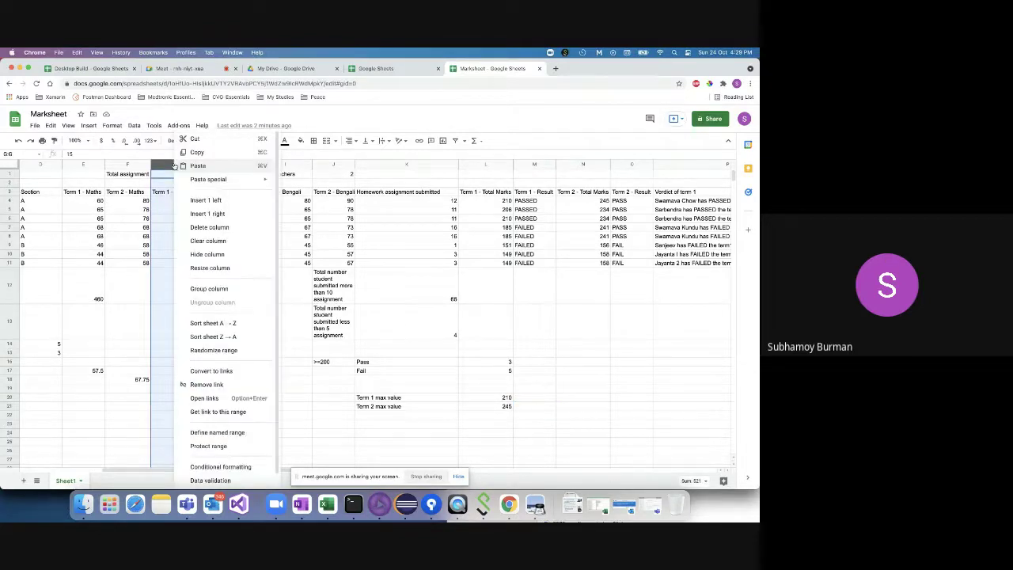
left_click(201, 201)
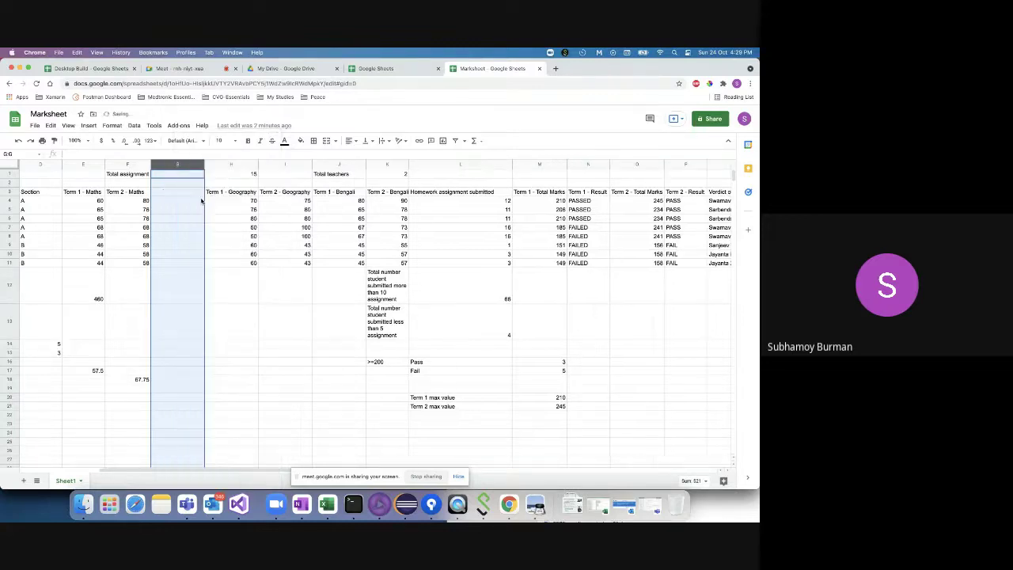
double_click(174, 190)
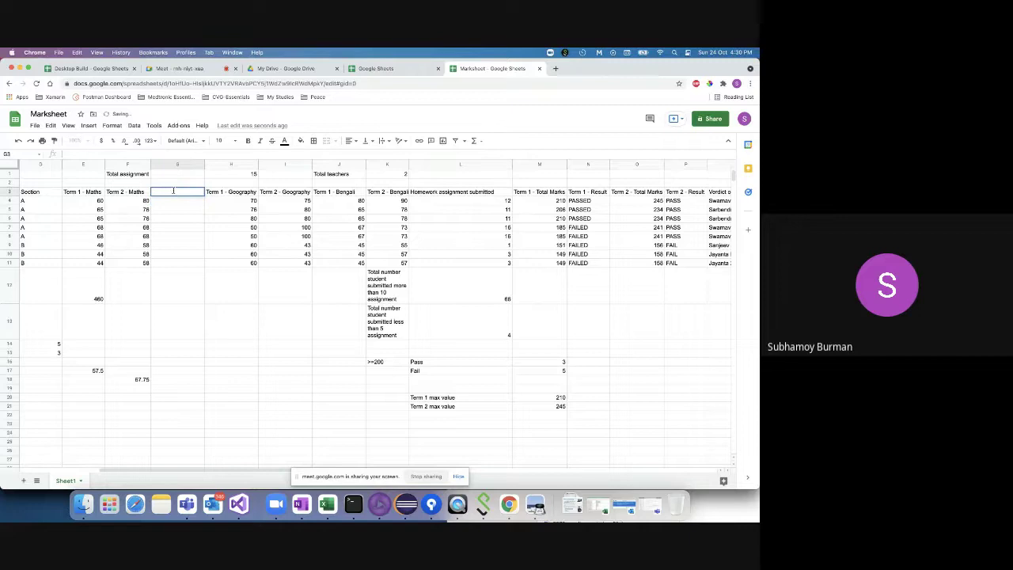
type("Grap")
key("BackSpace")
key("BackSpace")
type("raph")
key("Return")
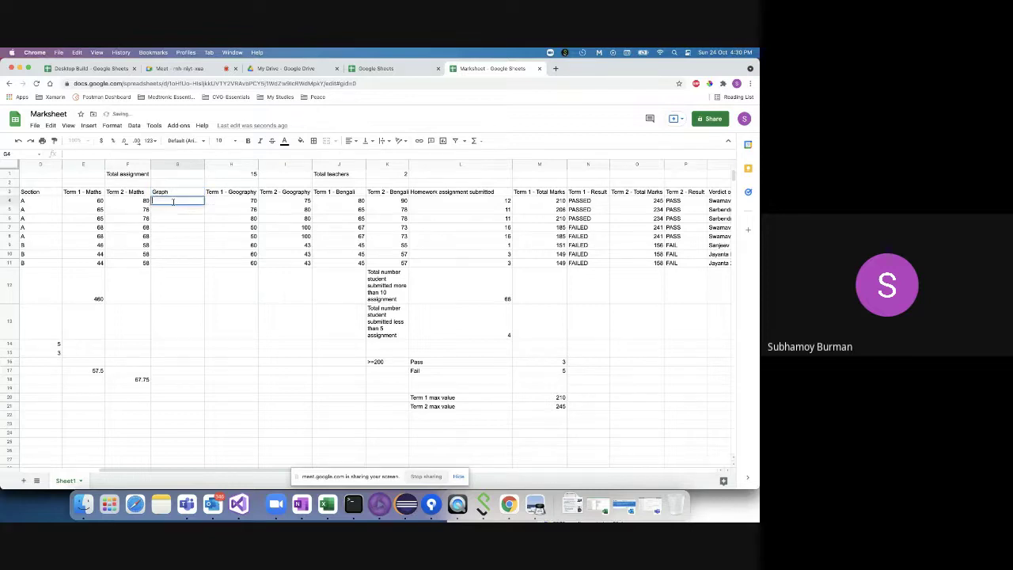
- Enter =SPARKLINE(E4:F4) in G4 and fill it down to row 11
type("=Spa")
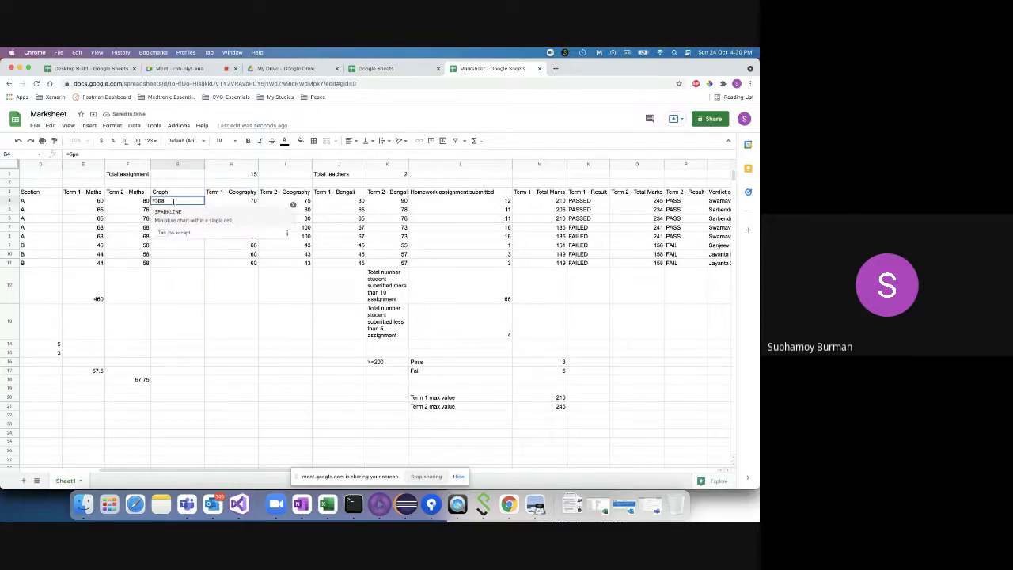
key("Tab")
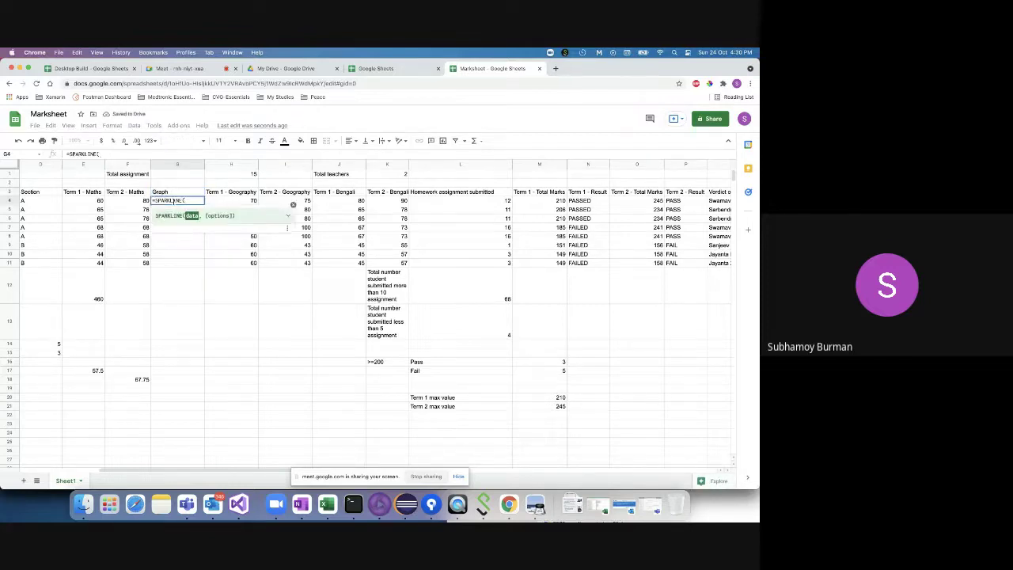
left_click(95, 204)
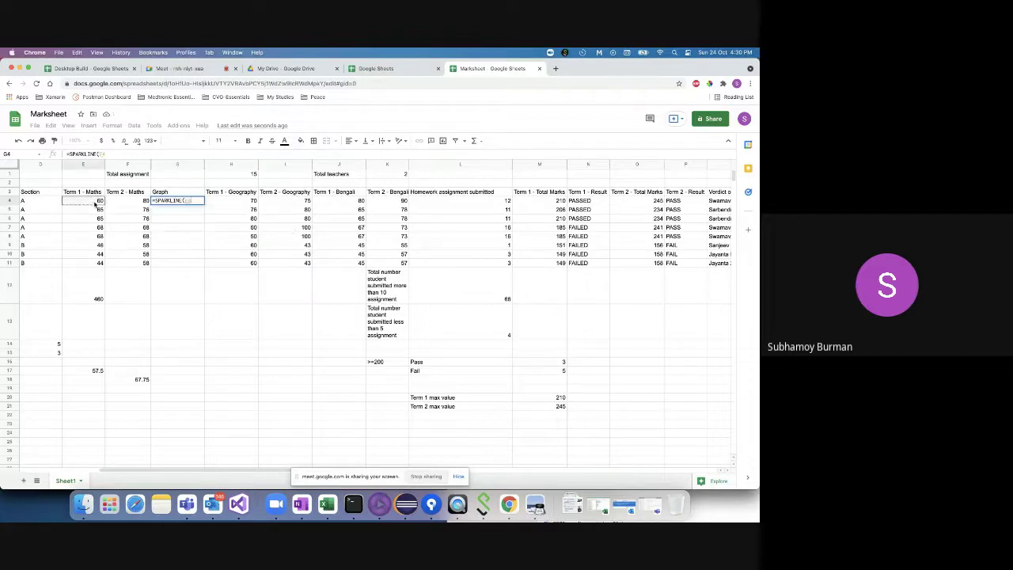
key("shift+Right")
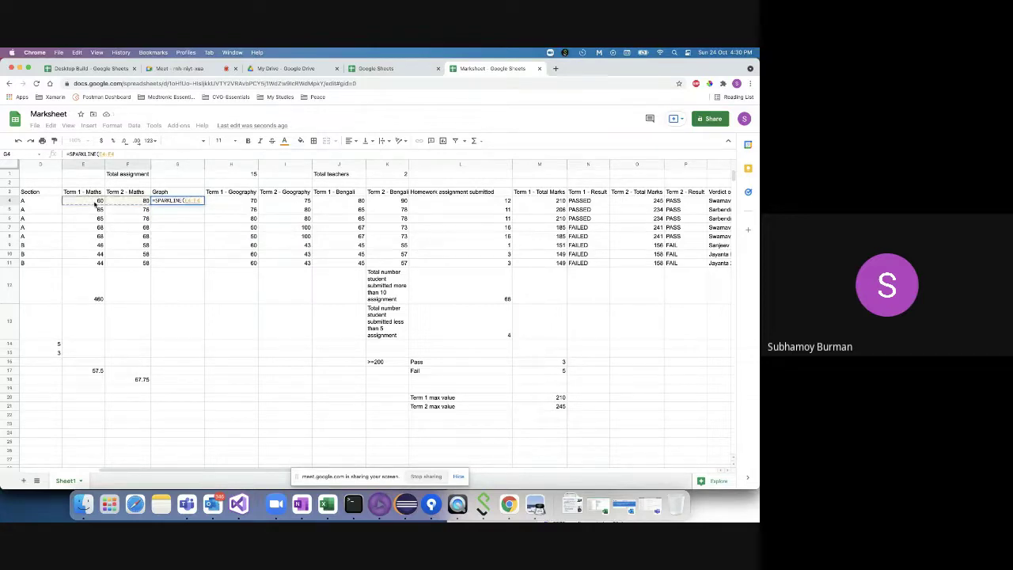
type(")")
key("Return")
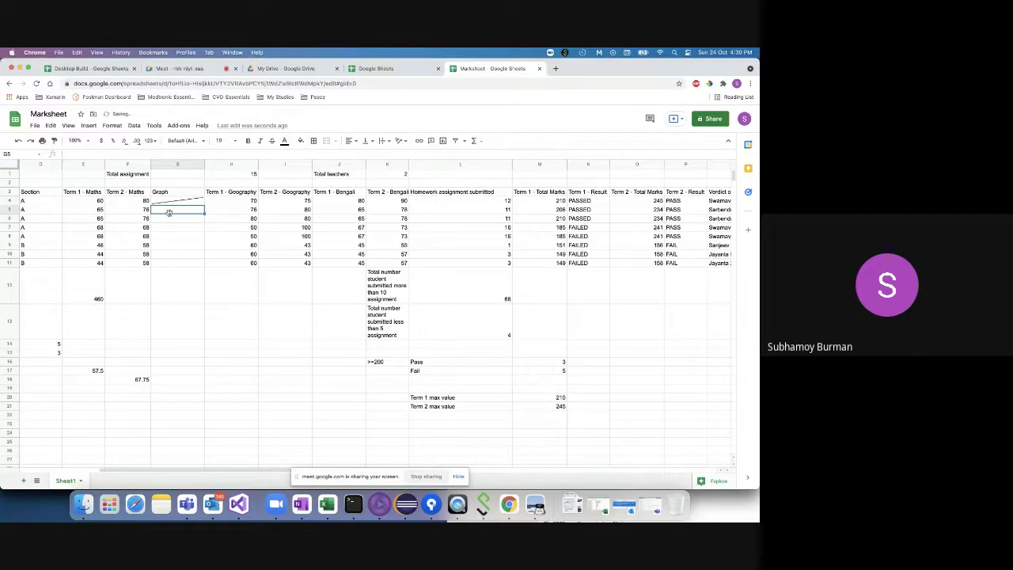
left_click(191, 203)
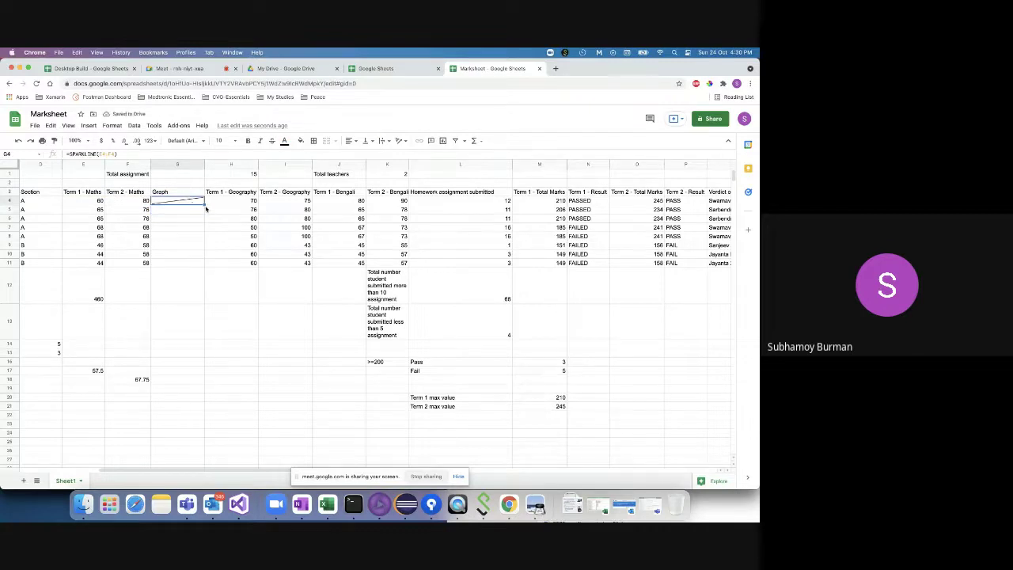
double_click(204, 205)
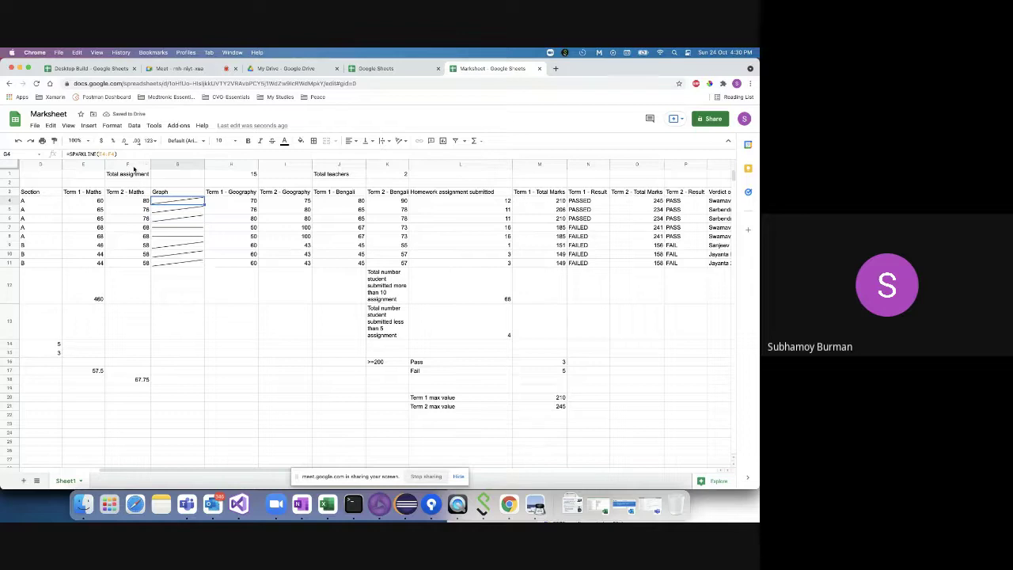
left_click(131, 164)
- Insert a new column before Term 2 - Maths and head it 'Term 2' in F3
right_click(131, 163)
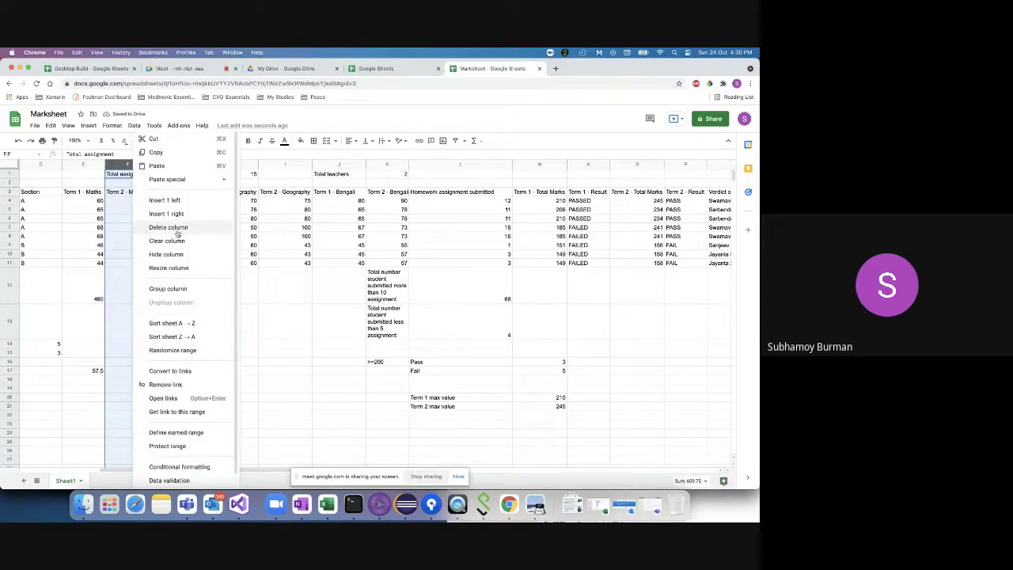
left_click(180, 201)
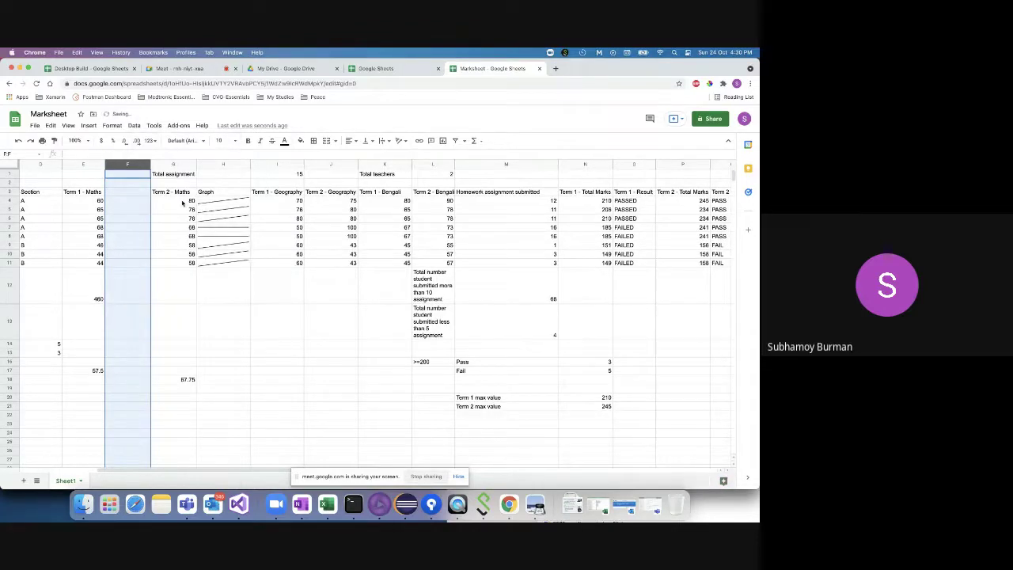
left_click(168, 192)
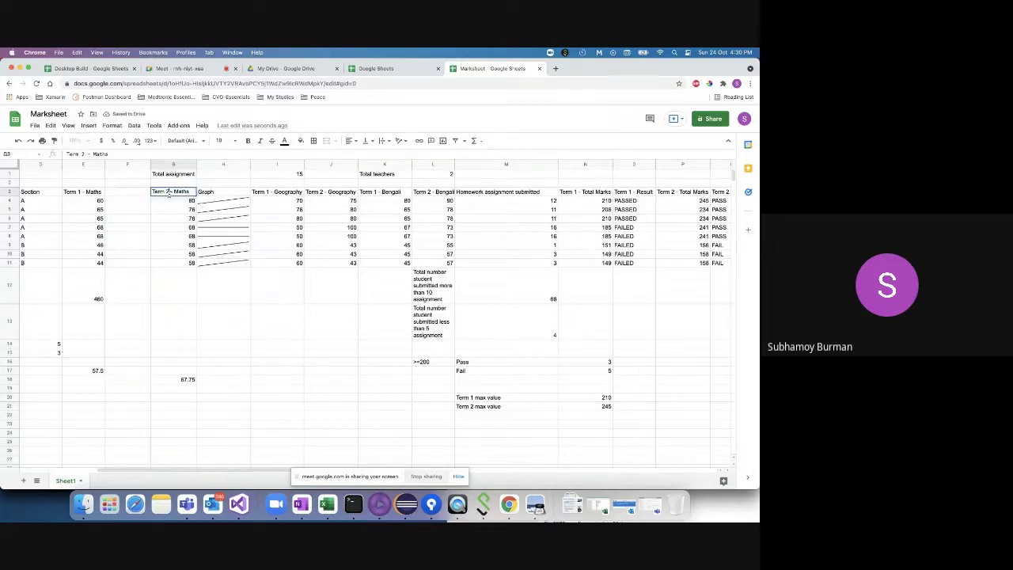
left_click(126, 192)
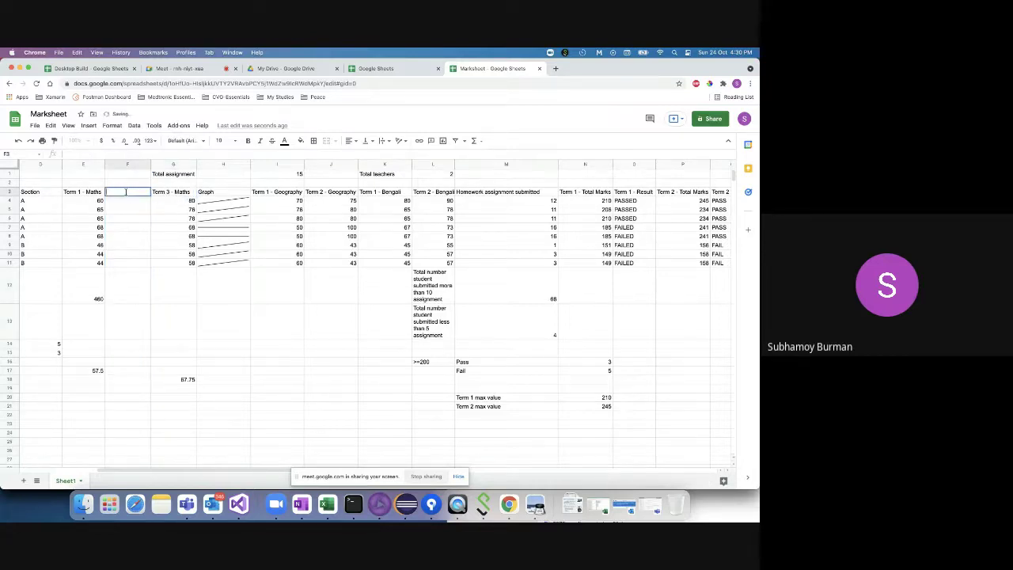
type("Term 2")
- Copy marks E4:E11 into F4:F11, then change F4 to 50, F5 to 55 and F9 to 42
left_click_drag(99, 202, 92, 264)
key("super+c")
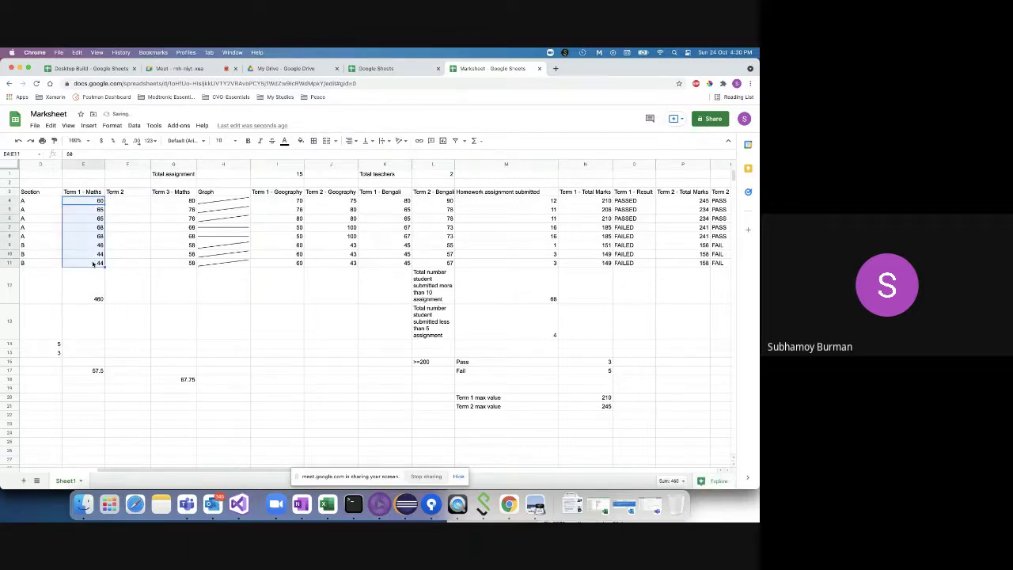
left_click(135, 200)
key("super+v")
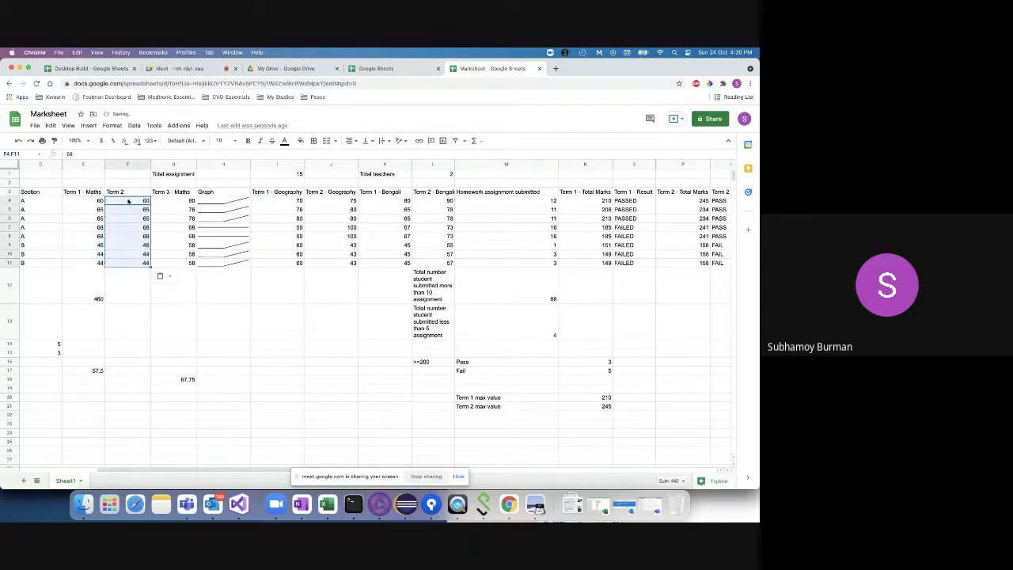
left_click(146, 201)
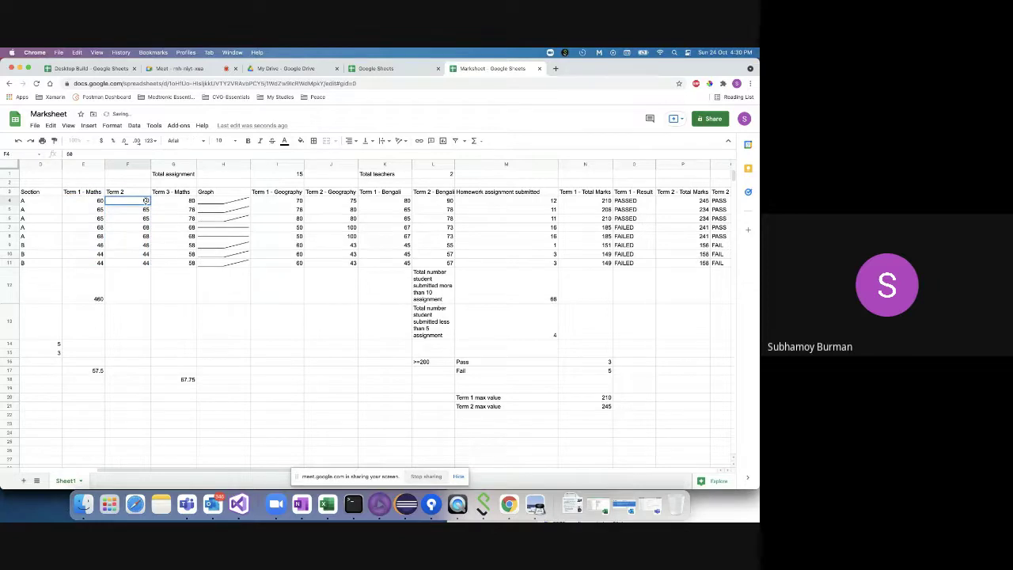
type("50")
key("Return")
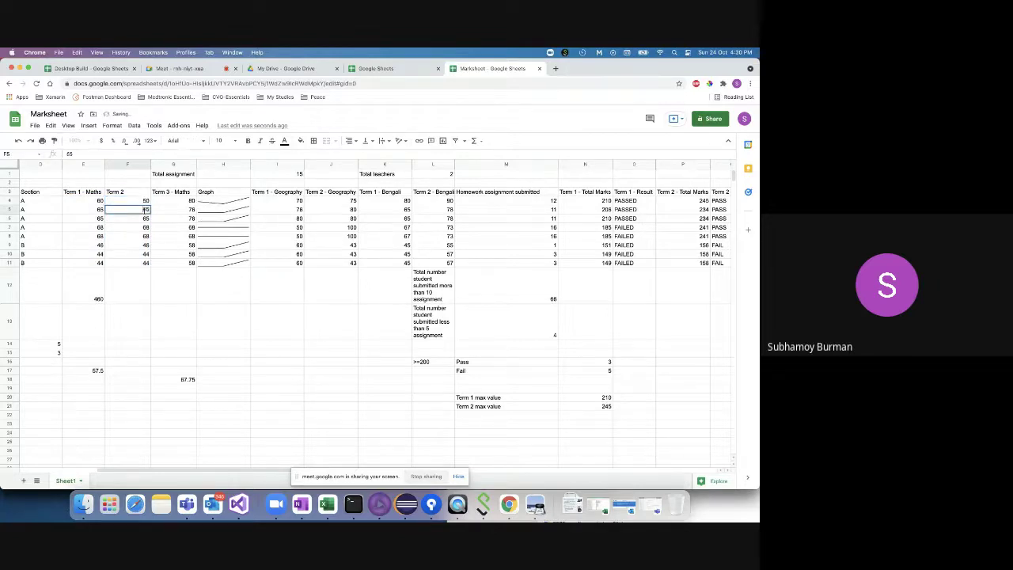
type("55")
left_click(146, 244)
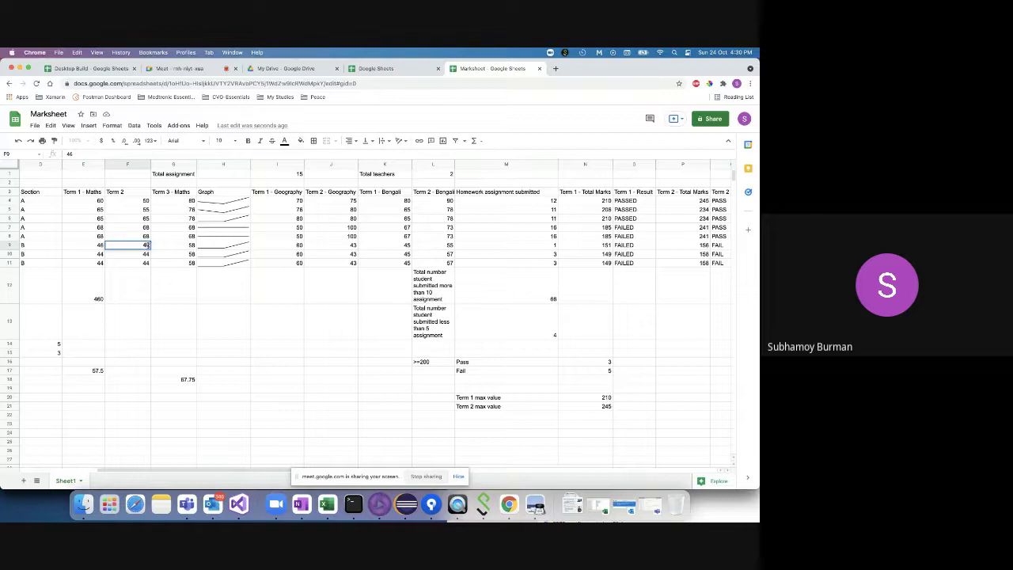
type("42")
left_click(229, 286)
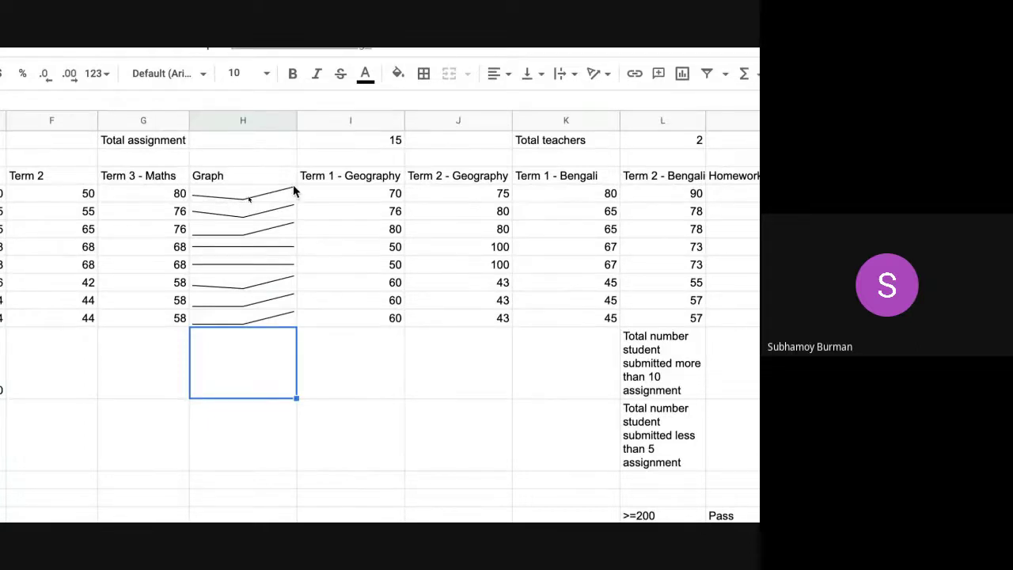
left_click(253, 251)
left_click(233, 271)
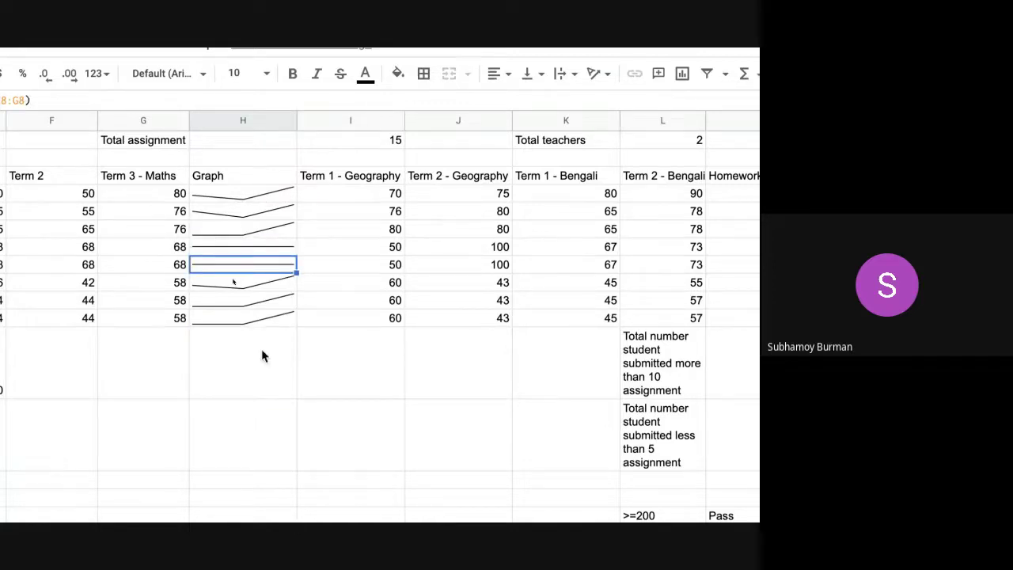
scroll(263, 357, "down", 1)
double_click(244, 174)
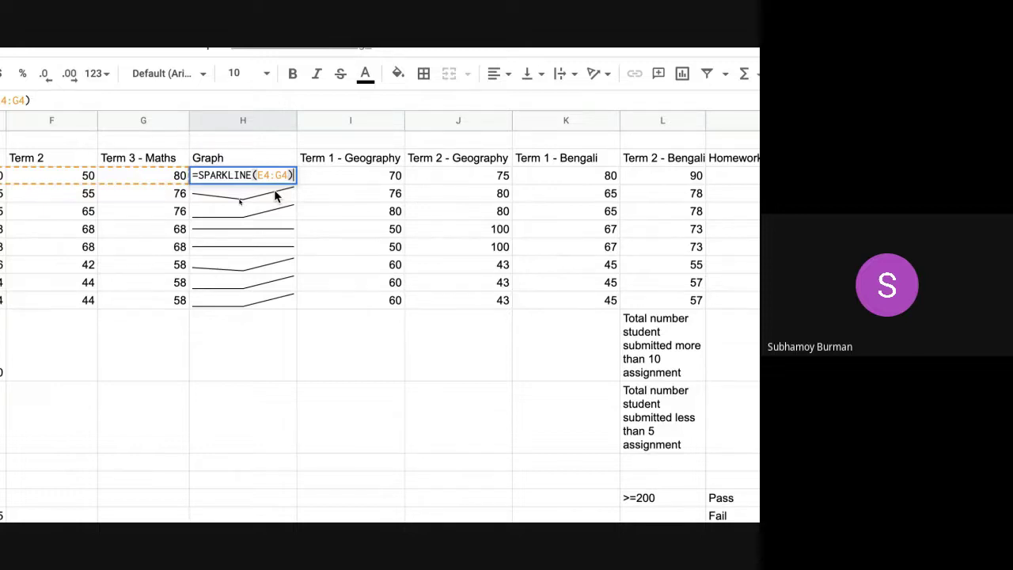
left_click(247, 372)
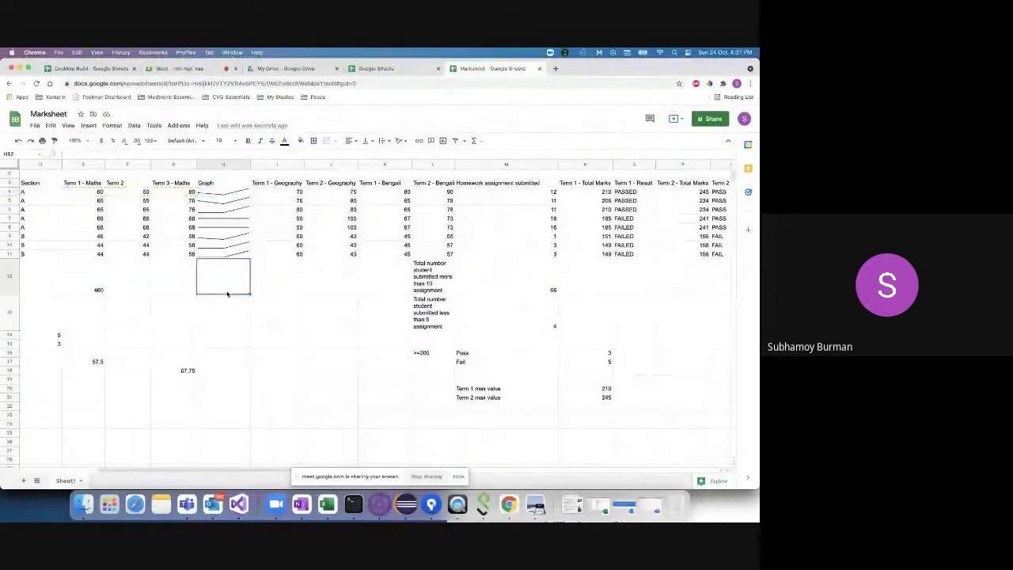
left_click(214, 372)
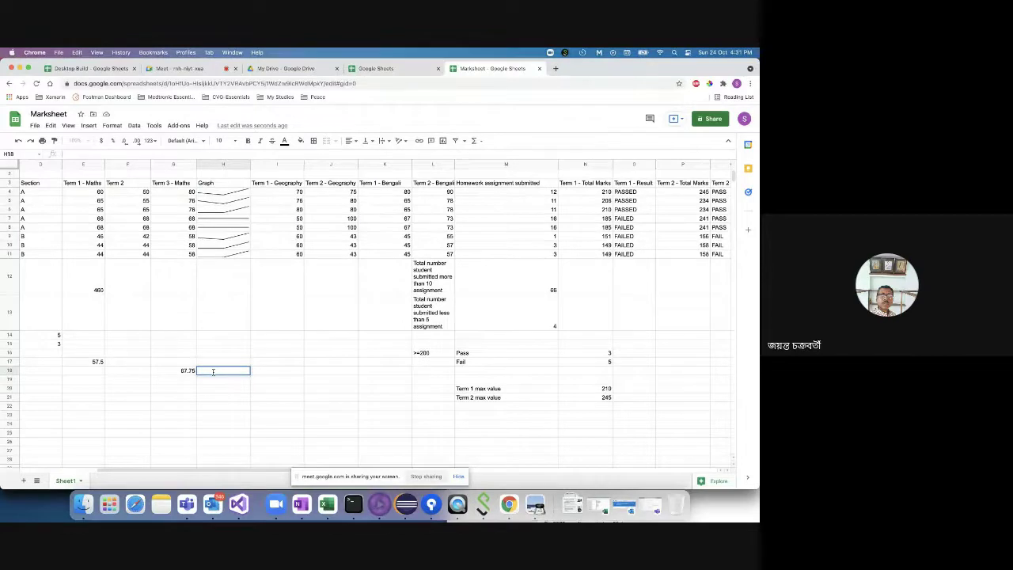
double_click(213, 372)
- Select cell R4 and highlight its full CONCATENATE formula in the formula bar for copying
scroll(408, 347, "right", 5)
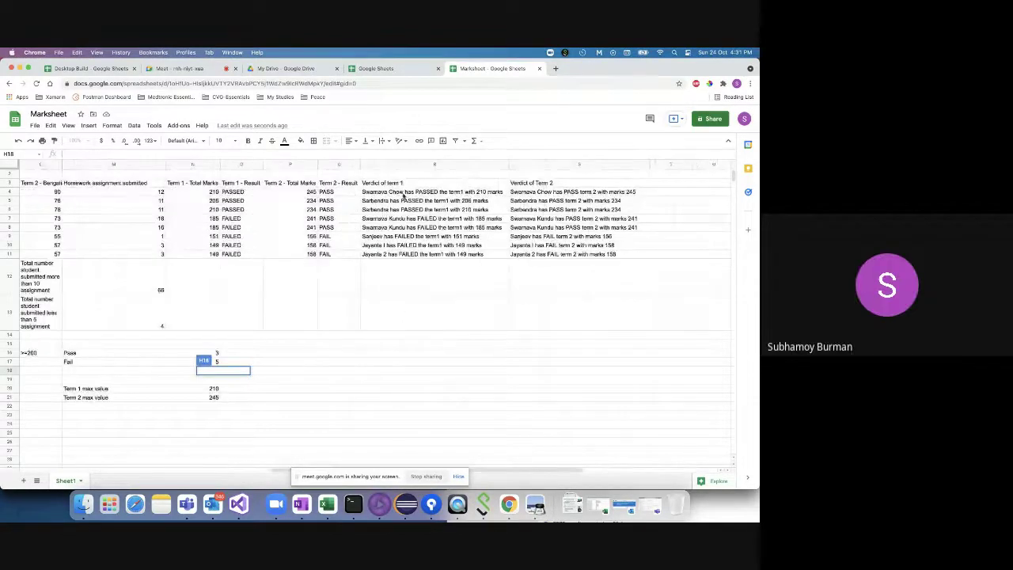
left_click(335, 345)
left_click(415, 192)
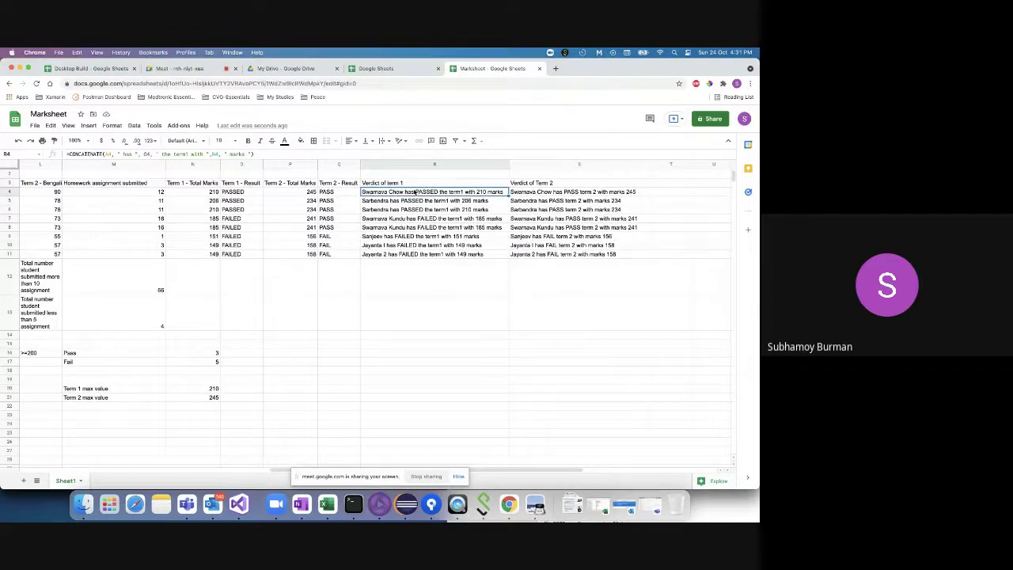
left_click_drag(254, 153, 66, 154)
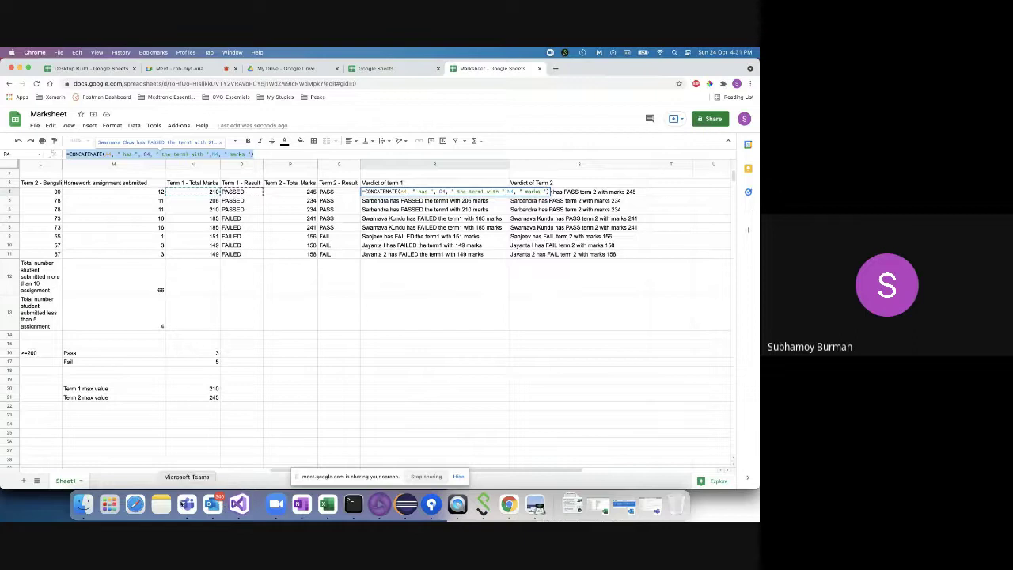
- Paste the term 1 verdict formula into the Meet chat, send it, and return to the Marksheet
left_click(203, 70)
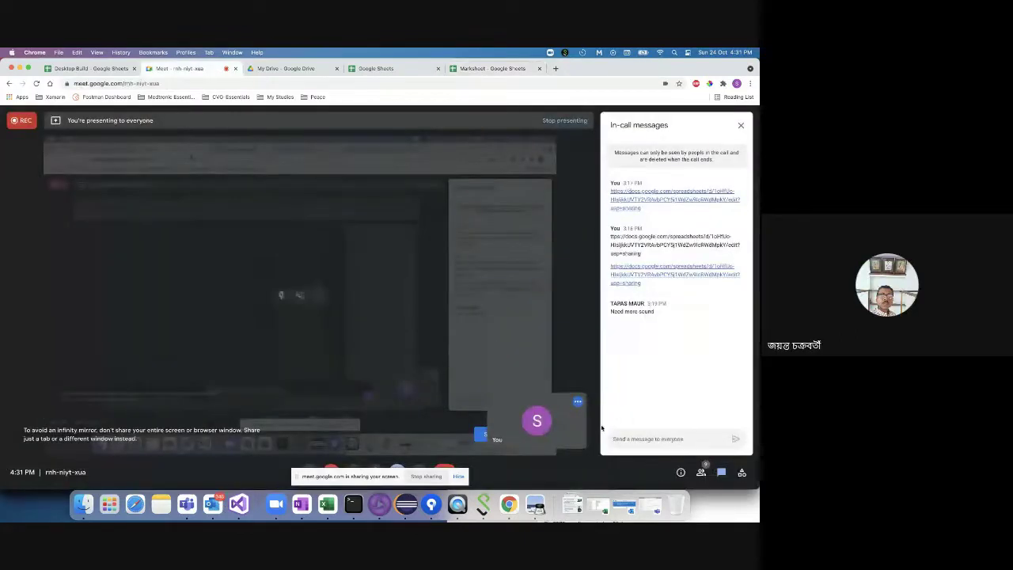
left_click(637, 440)
type("=CONCATENATE(A4, \" has \", O4, \" the term1 with \",N4, \"marks\")")
key("Return")
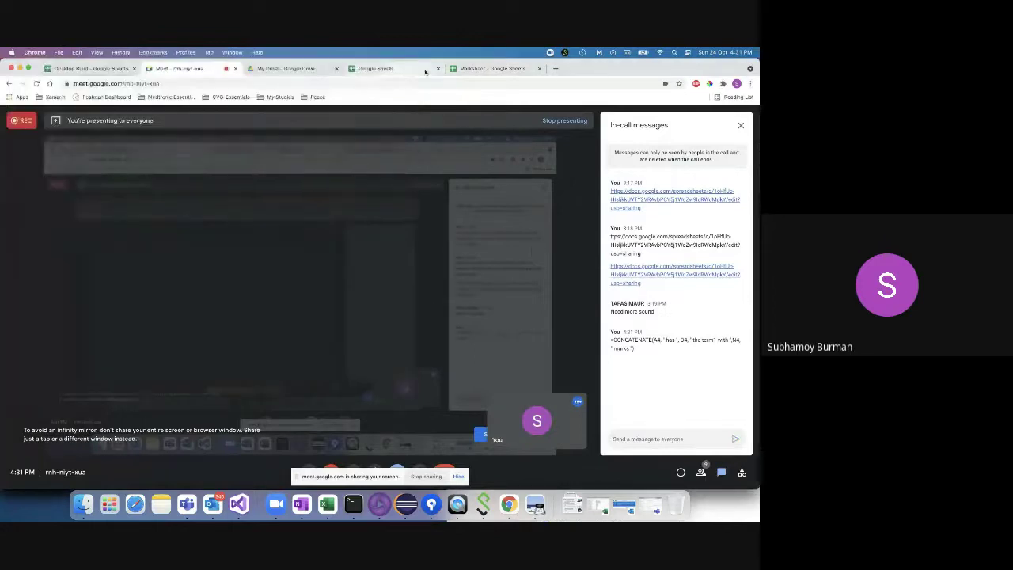
left_click(492, 68)
left_click(103, 153)
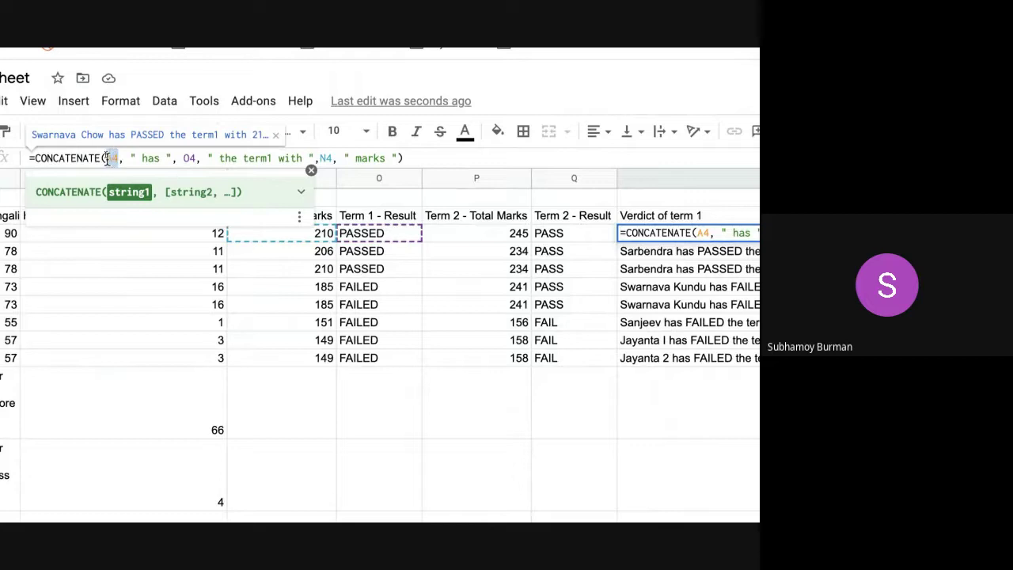
double_click(112, 158)
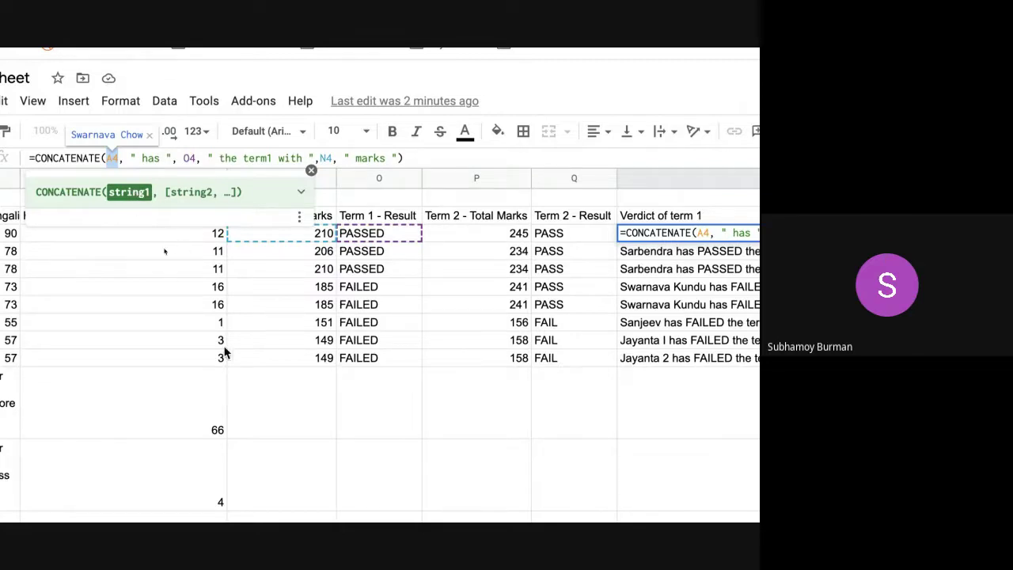
left_click(376, 428)
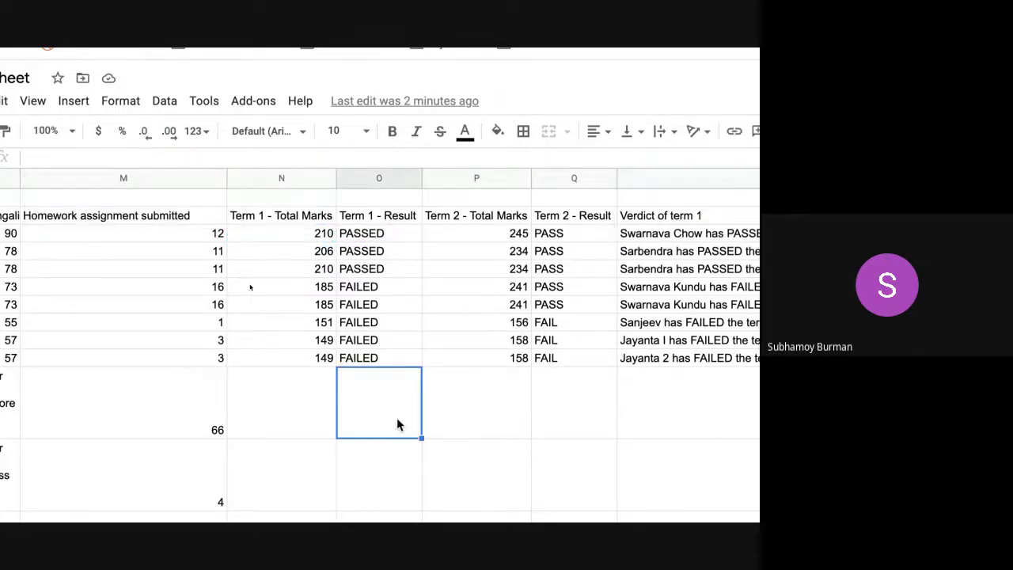
left_click(436, 407)
left_click(370, 396)
scroll(550, 269, "right", 3)
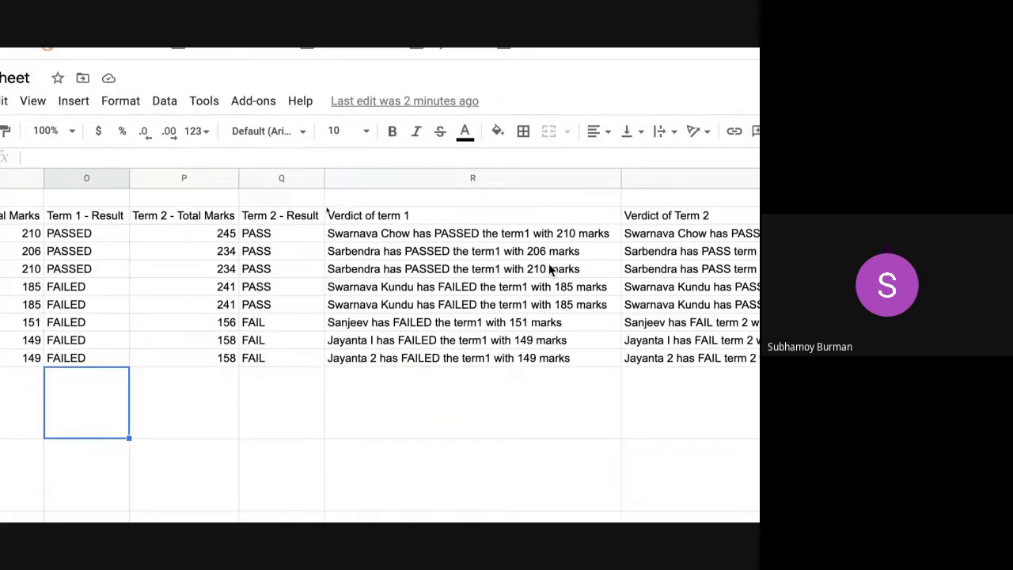
left_click(498, 236)
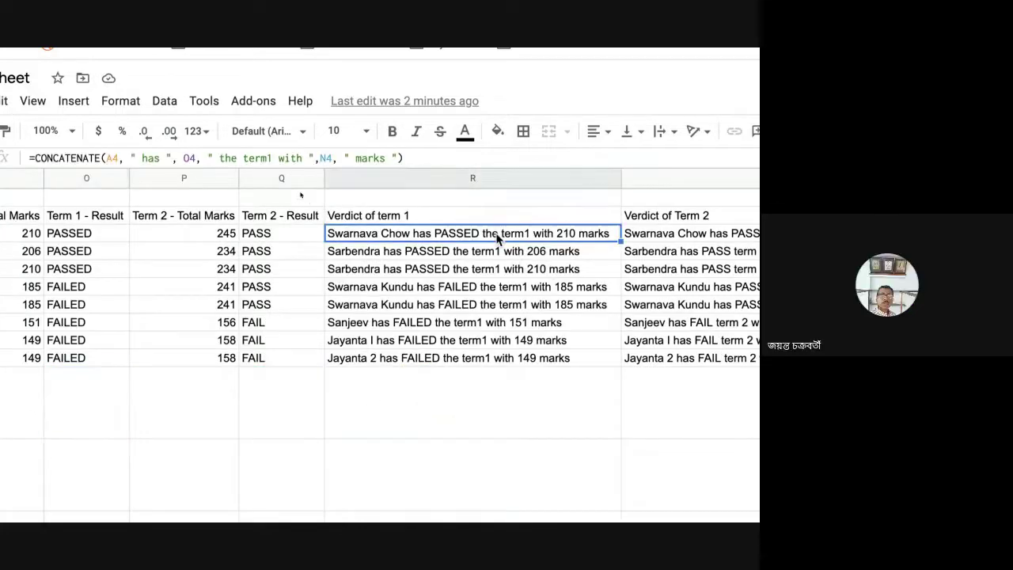
left_click(139, 158)
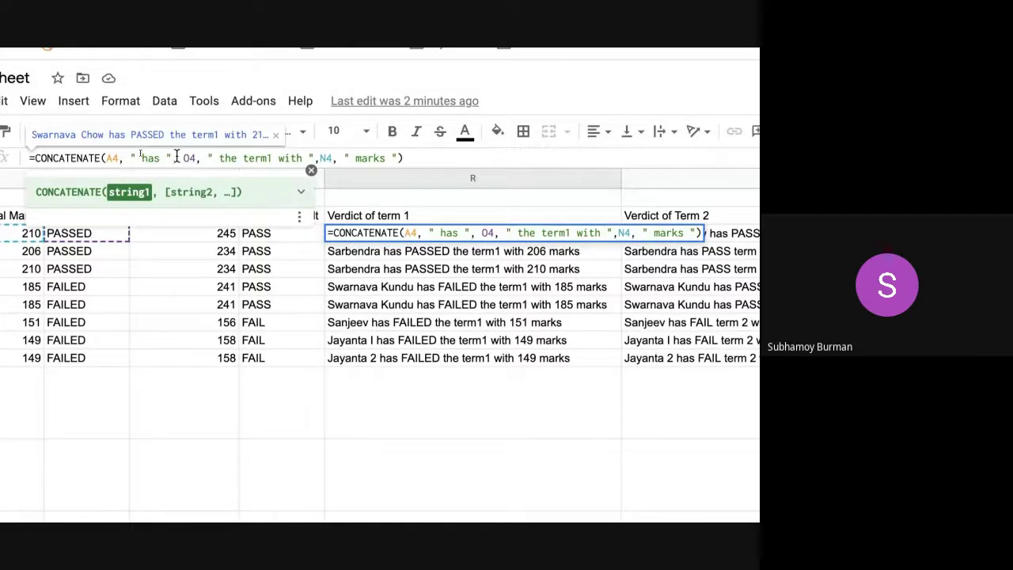
left_click(320, 158)
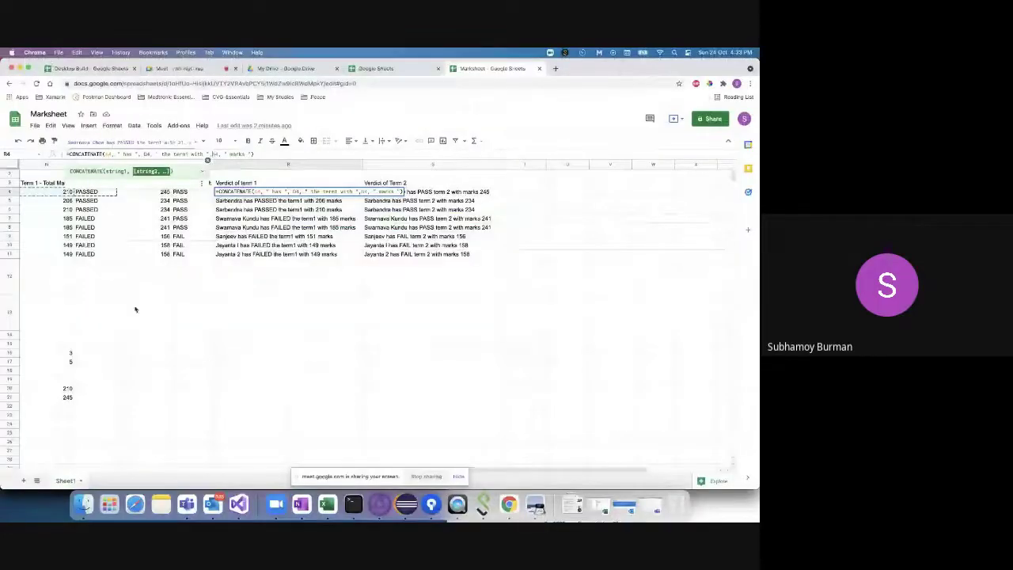
- Exit the verdict formula, briefly open the Insert menu, then display H4's =SPARKLINE(E4:G4) formula
left_click(378, 274)
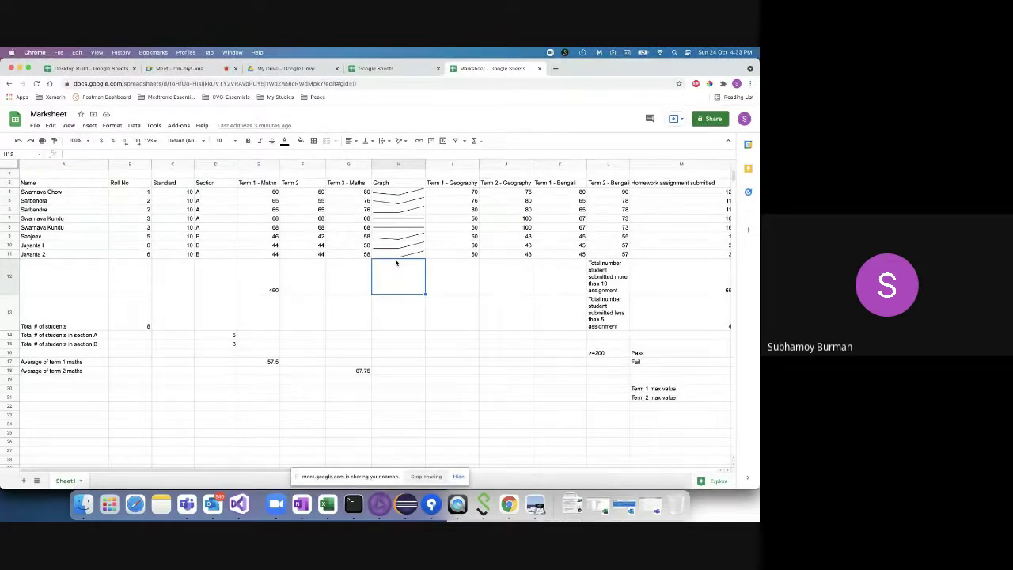
left_click(90, 128)
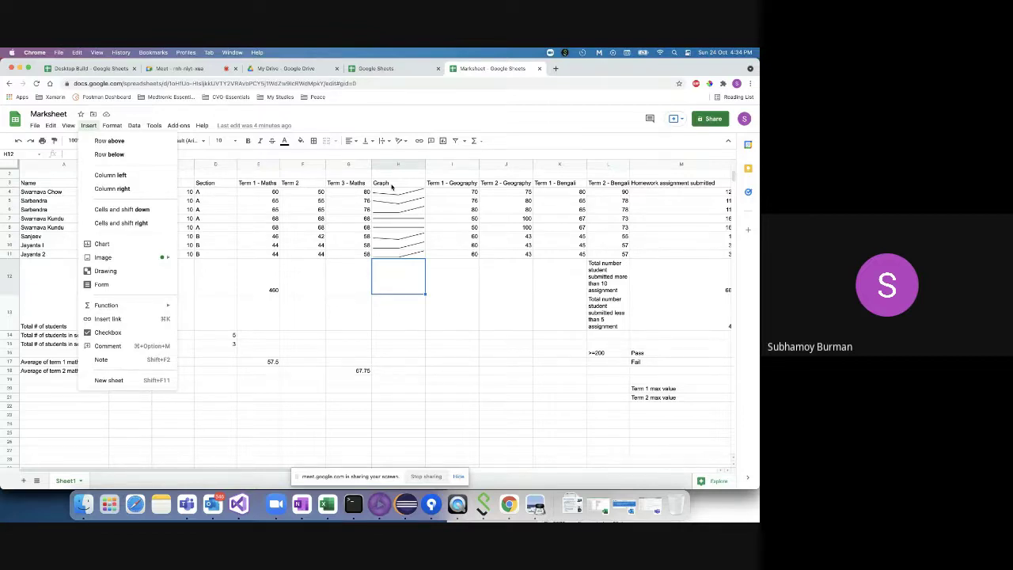
left_click(391, 195)
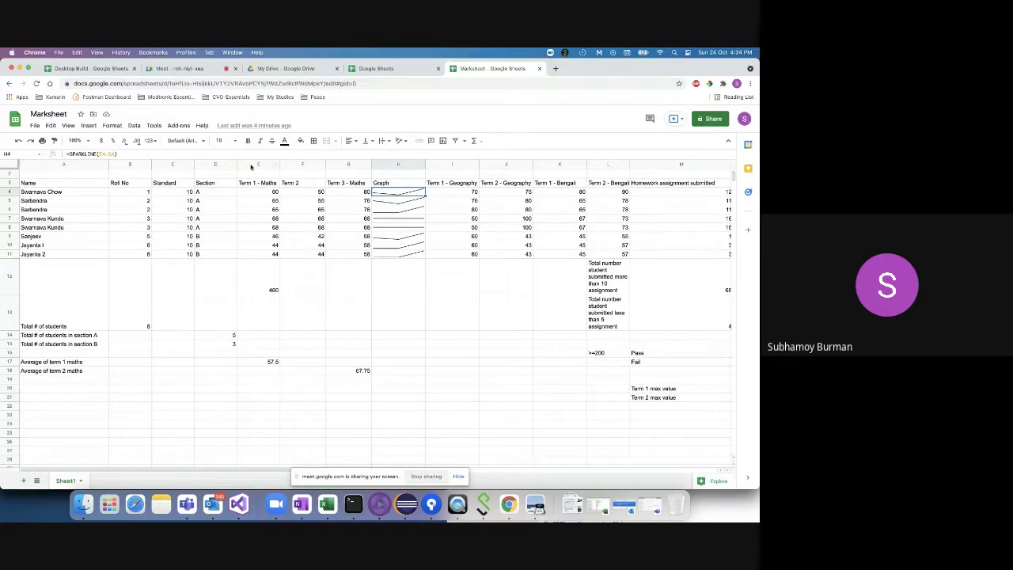
double_click(390, 192)
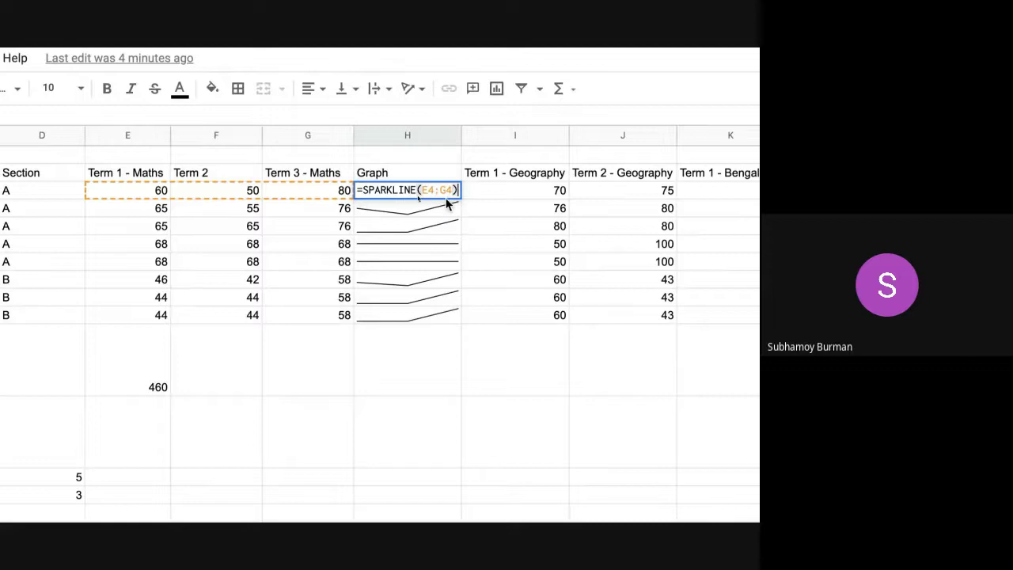
- Retitle the Graph header in H3 to 'Graph for Maths'
left_click(409, 175)
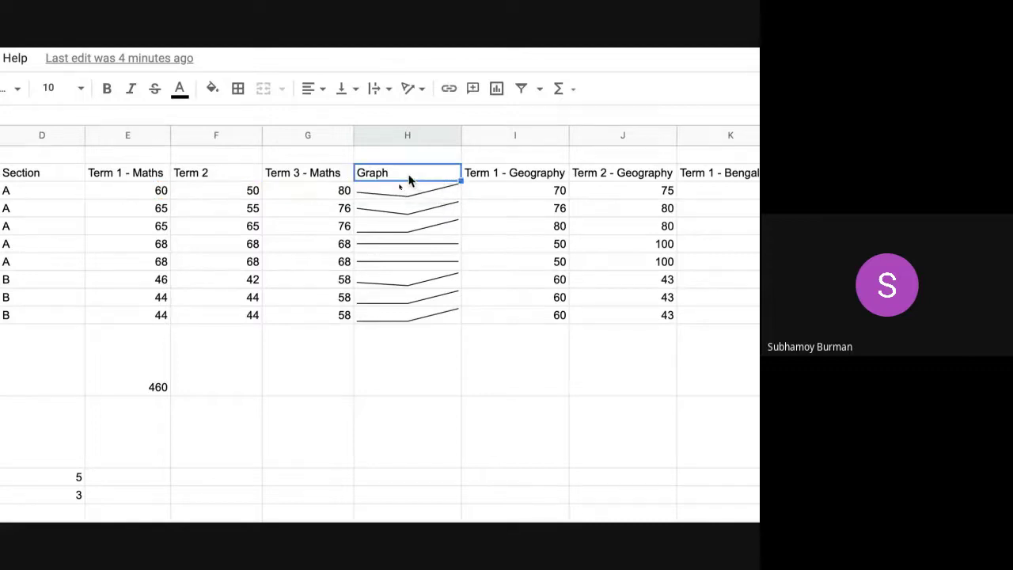
double_click(405, 172)
type("for")
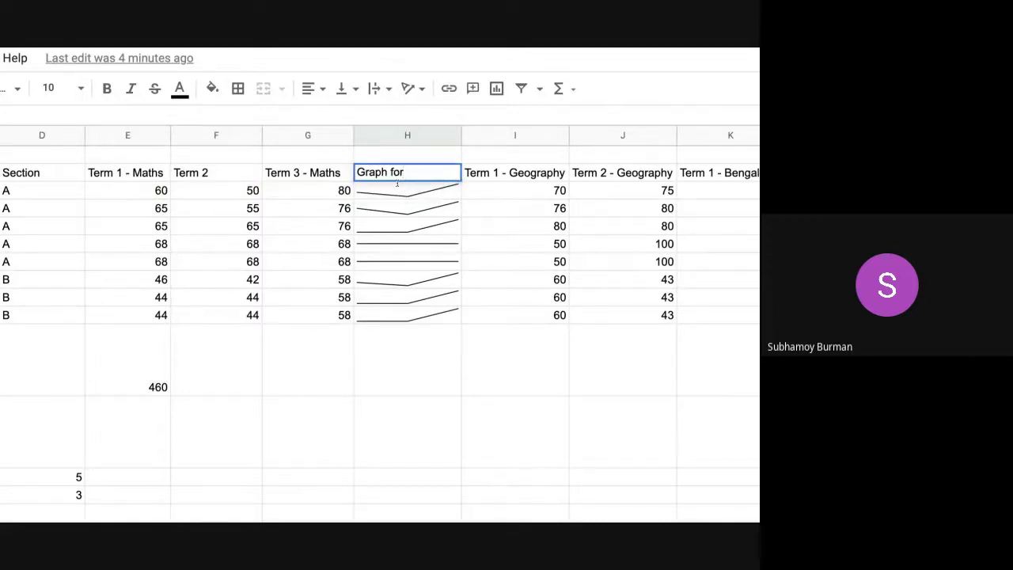
type(" Maths")
left_click(395, 225)
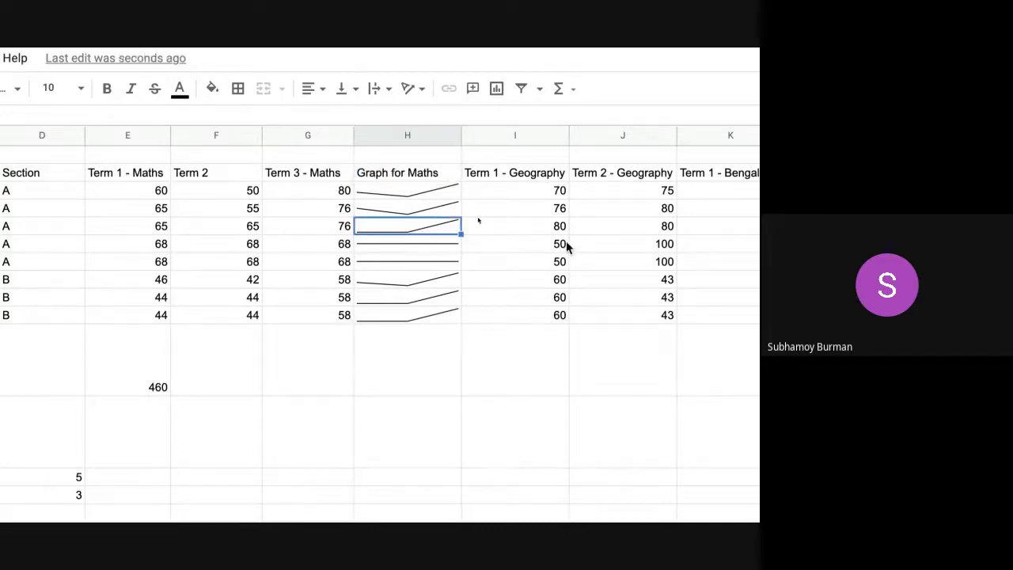
- Insert a new column before Term 1 - Bengali with the header 'Graph for geography'
scroll(565, 240, "right", 5)
left_click(444, 132)
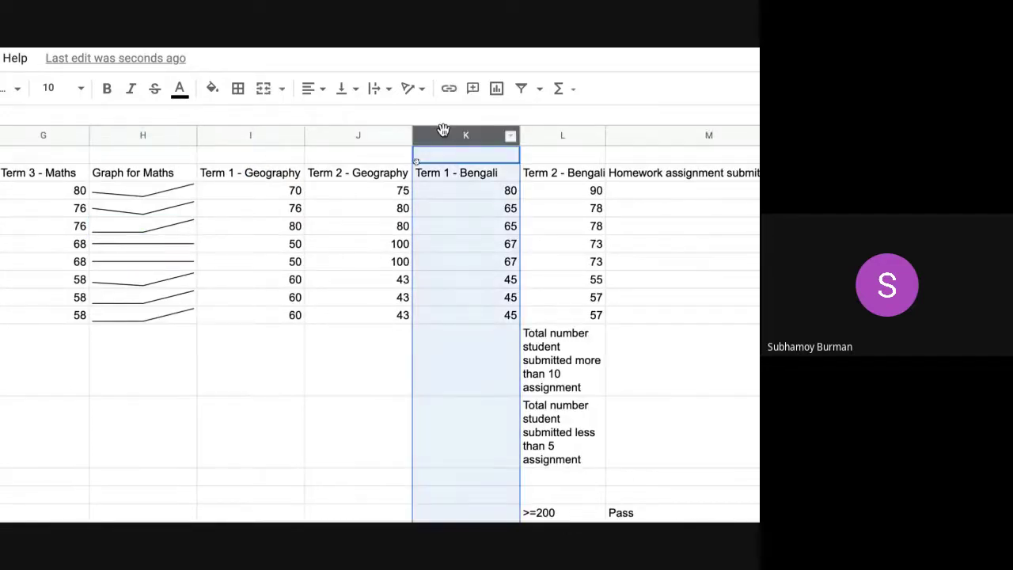
right_click(443, 132)
left_click(517, 202)
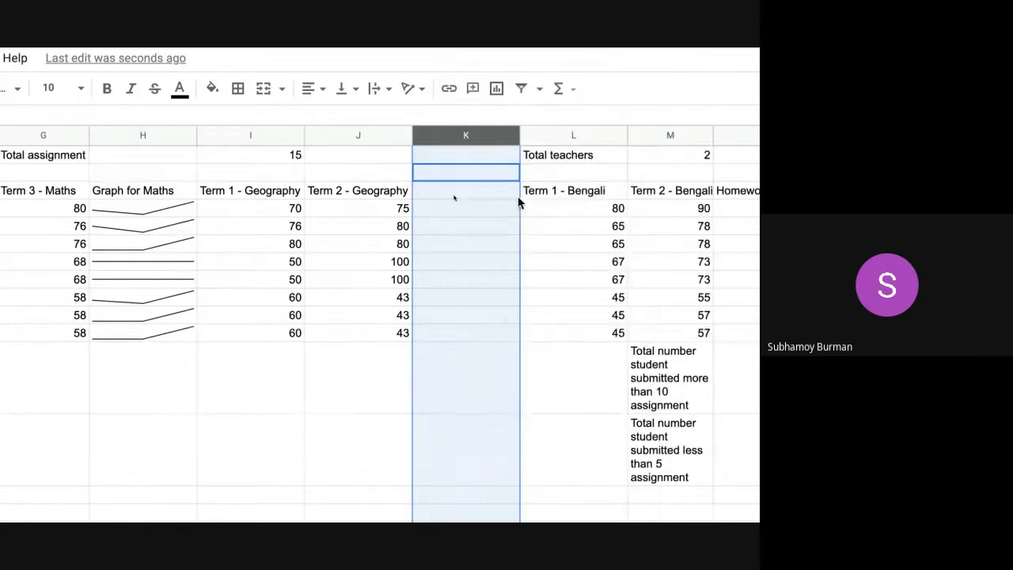
left_click(476, 194)
double_click(464, 191)
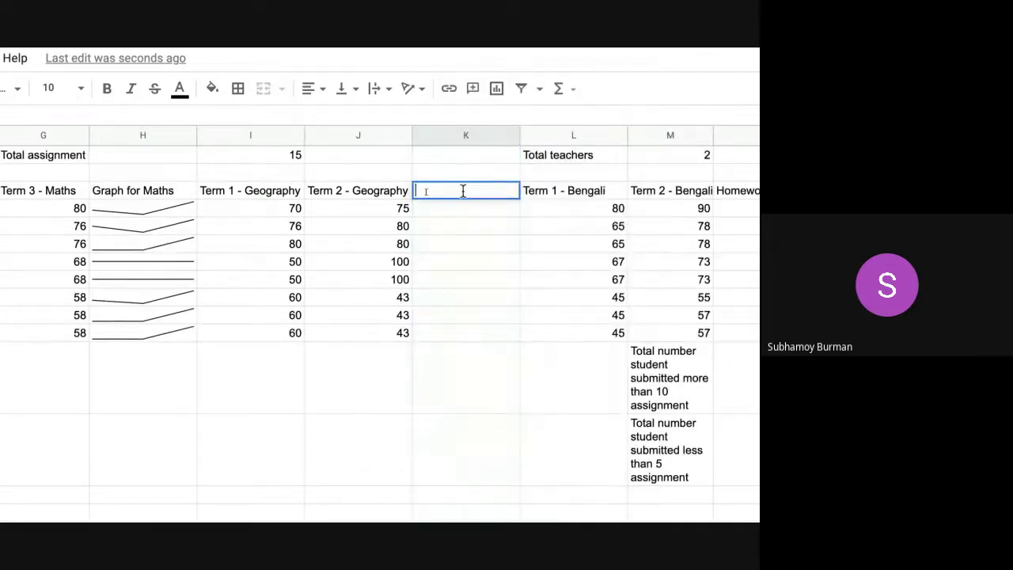
type("Graph for geography")
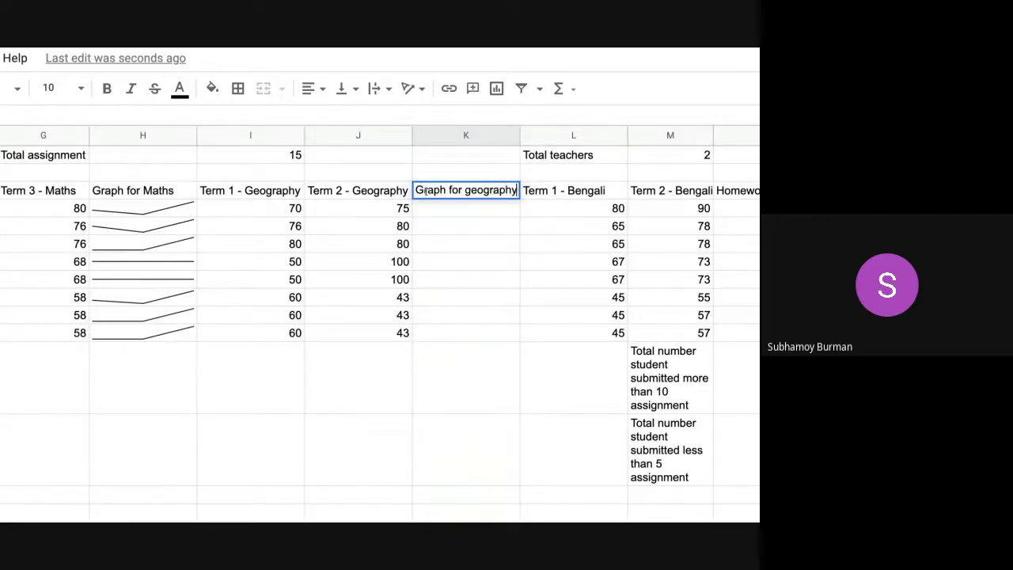
key("Tab")
- Enter =SPARKLINE(I4:J4) in K4 and fill it down through row 11
left_click(458, 207)
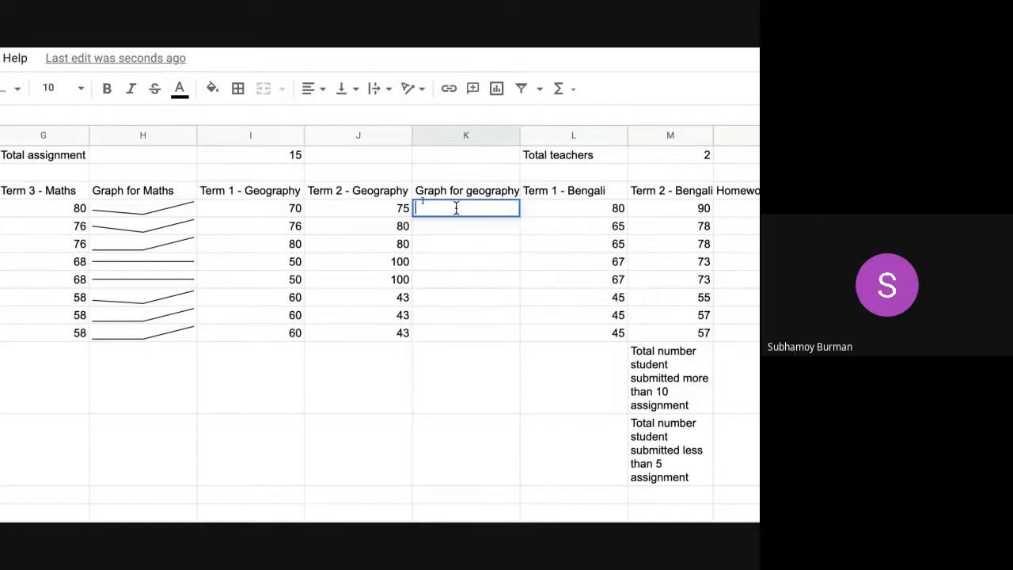
type("=Spar")
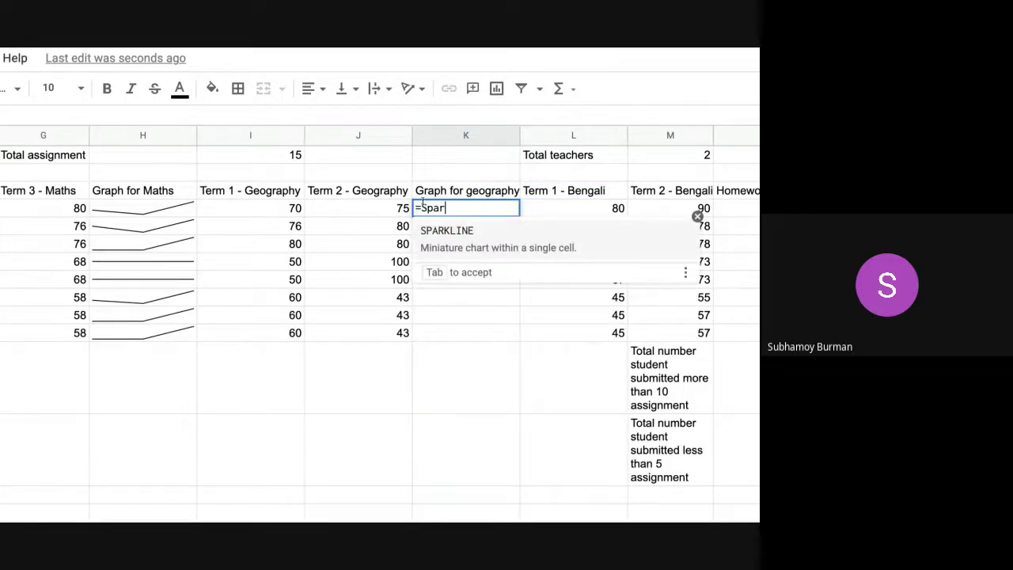
key("Tab")
left_click(254, 215)
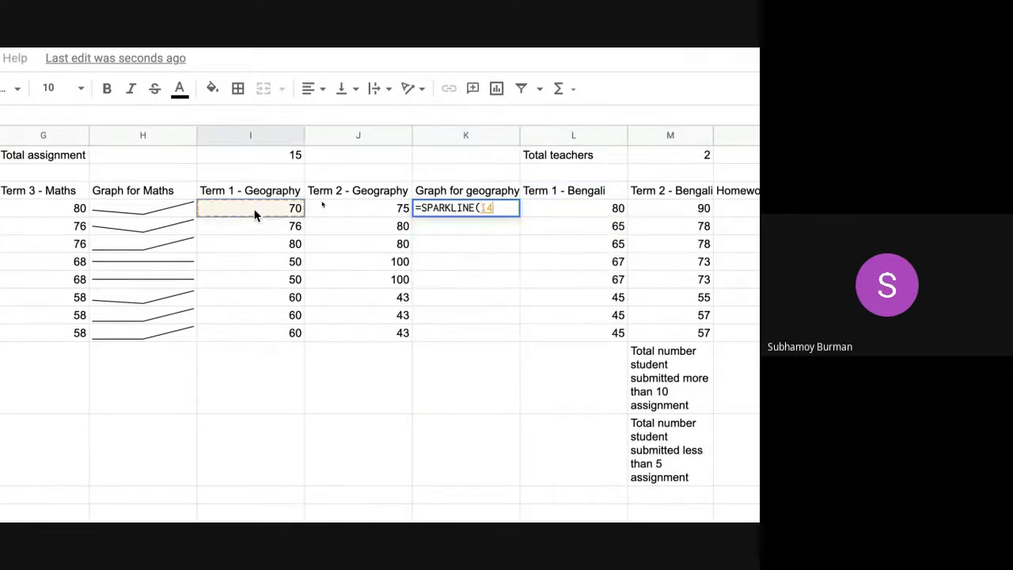
left_click_drag(255, 216, 323, 207)
key("Return")
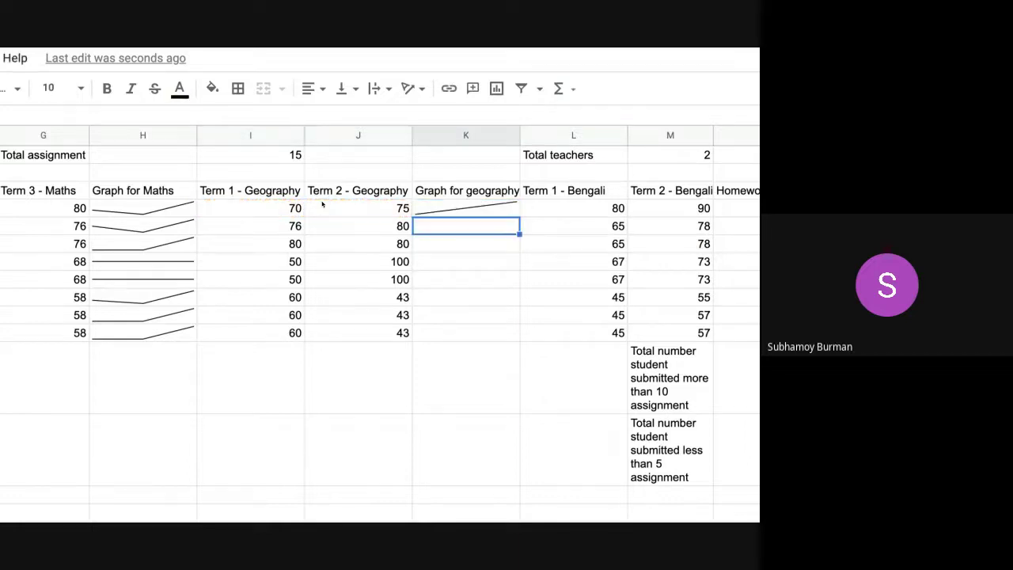
left_click(481, 216)
double_click(519, 215)
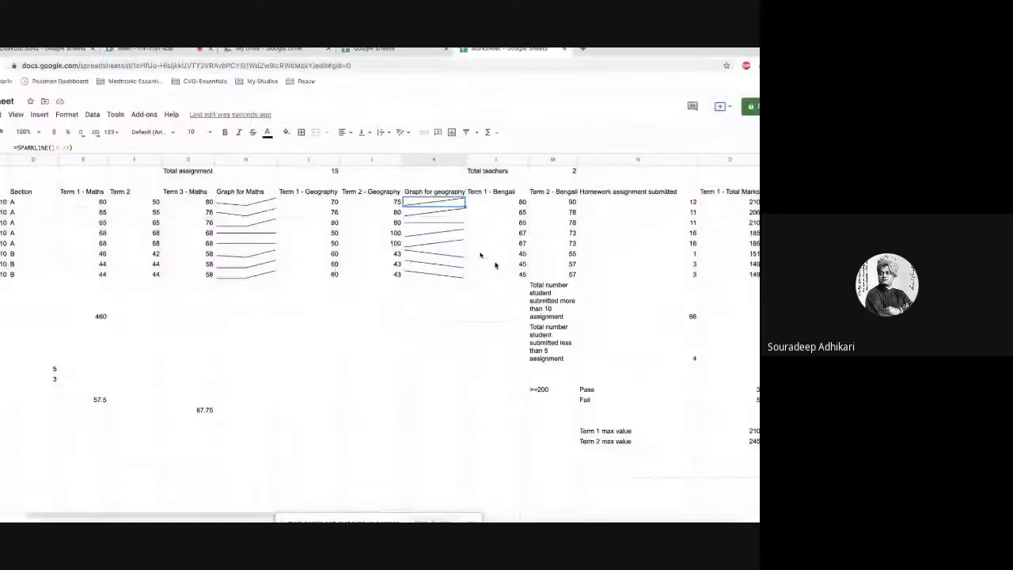
- Select header row 3 of the marks table and go to the Data menu's filter option
left_click(425, 279)
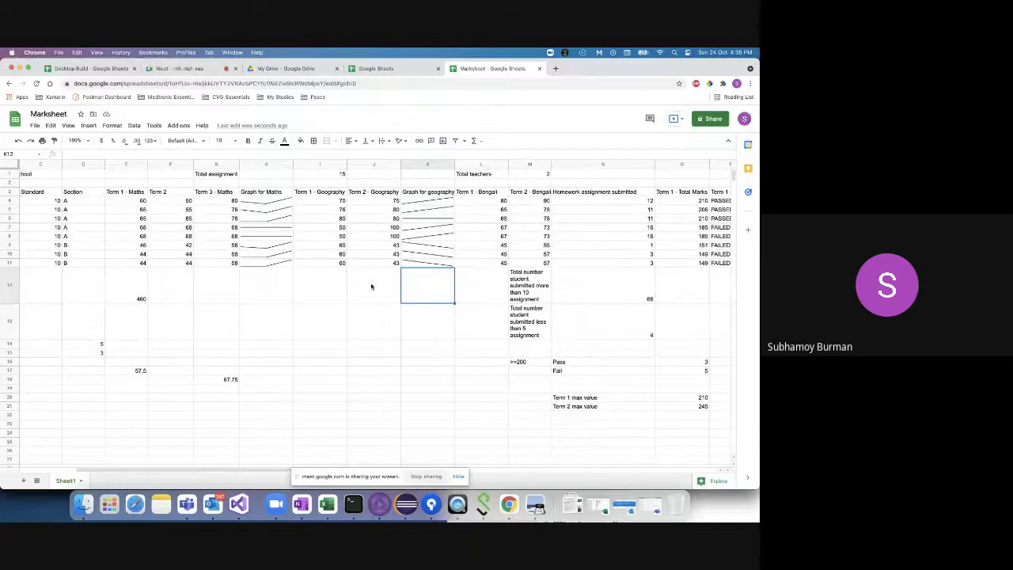
scroll(153, 257, "left", 3)
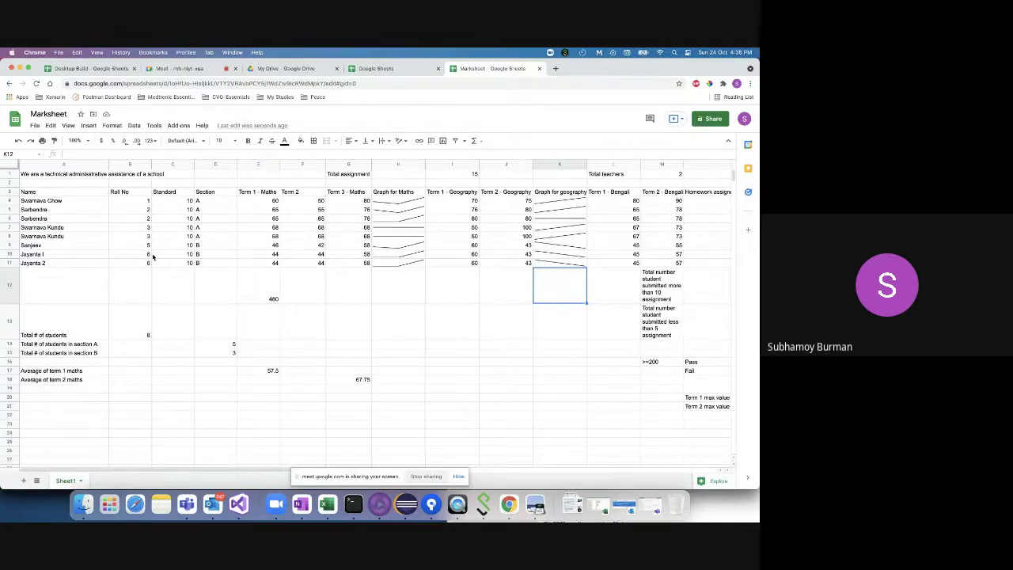
left_click(4, 191)
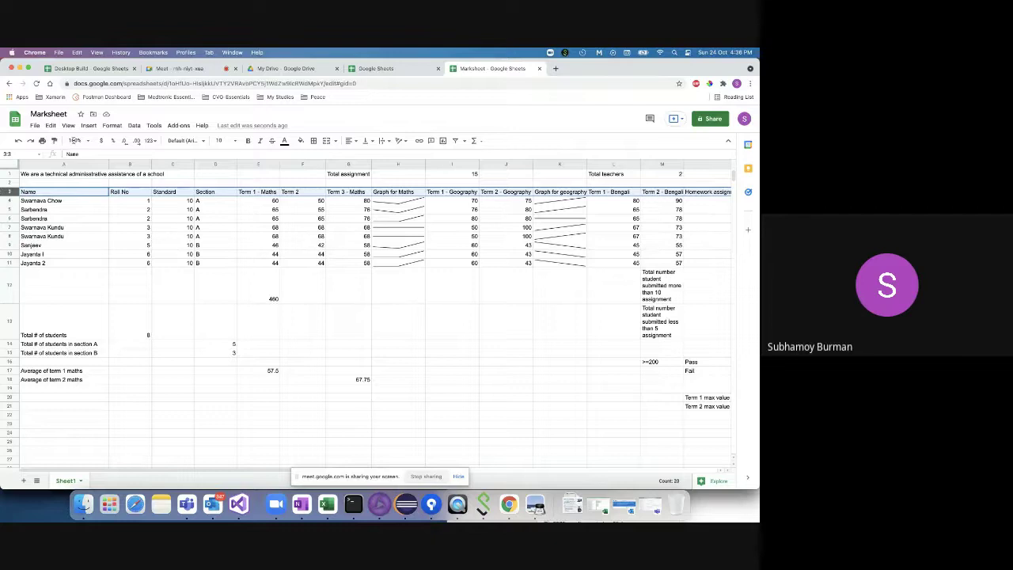
left_click(133, 126)
mouse_move(153, 208)
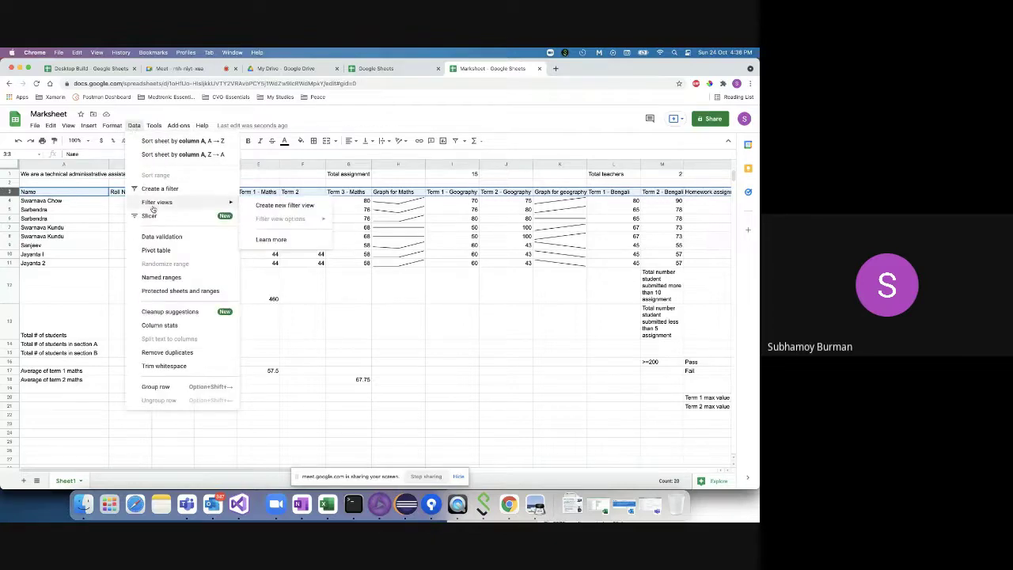
- Add a filter to the table's header row, then reselect header row 3
left_click(160, 190)
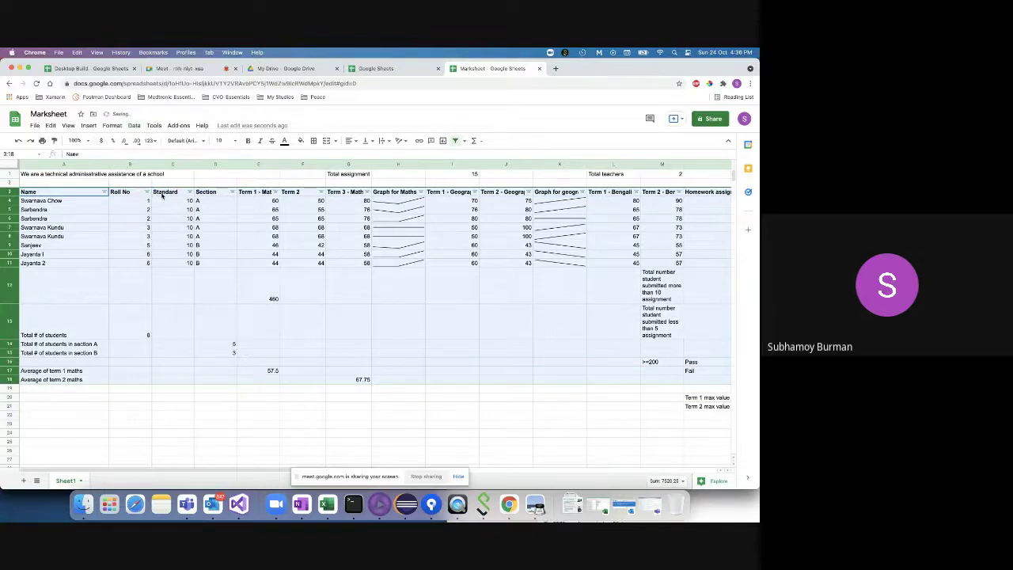
left_click(6, 192)
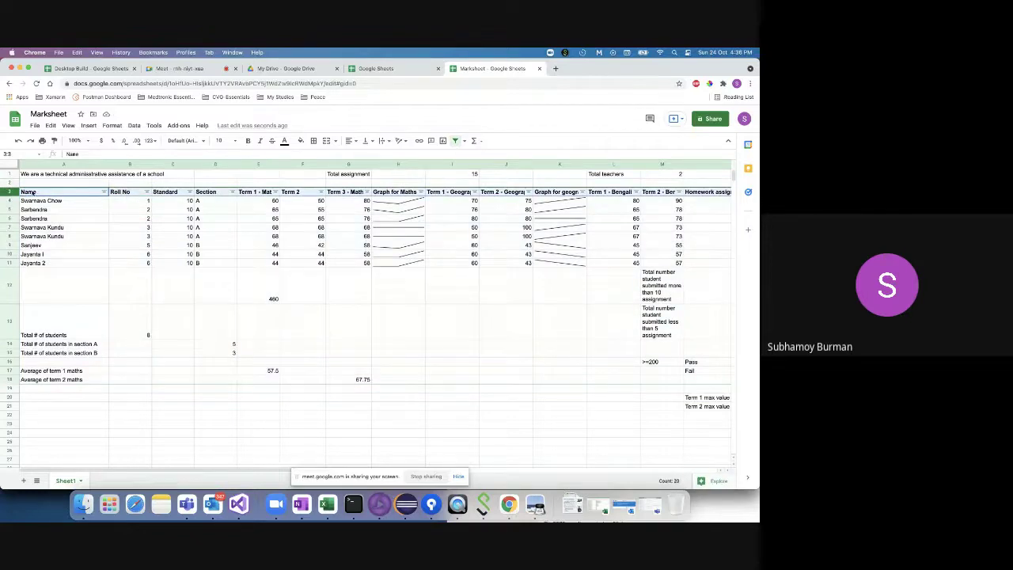
left_click(301, 164)
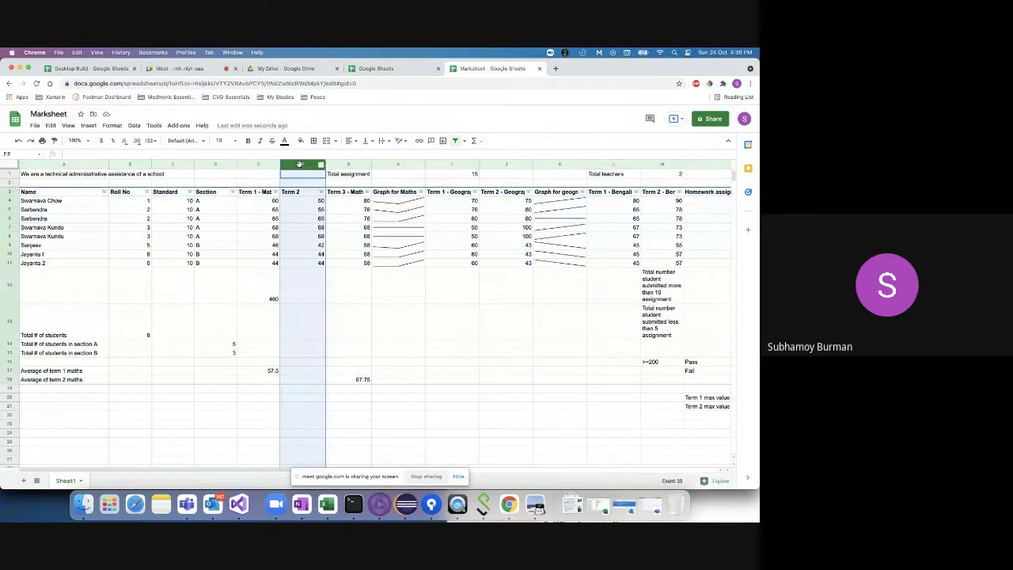
left_click(9, 200)
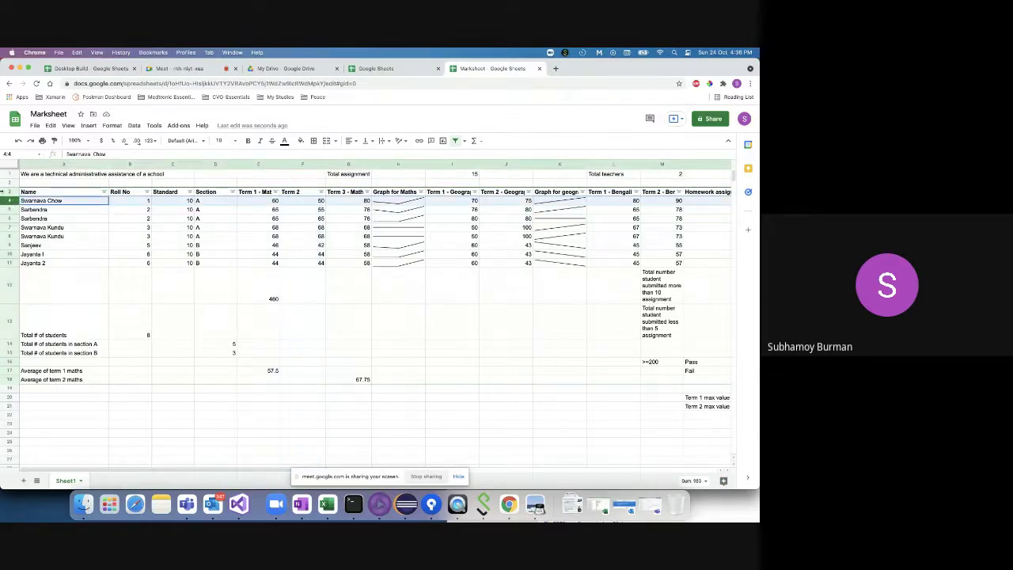
left_click(8, 192)
- Turn off the filter, recreate it over rows 3 to 18, and show Term 1 - Result's filter choices
left_click(135, 126)
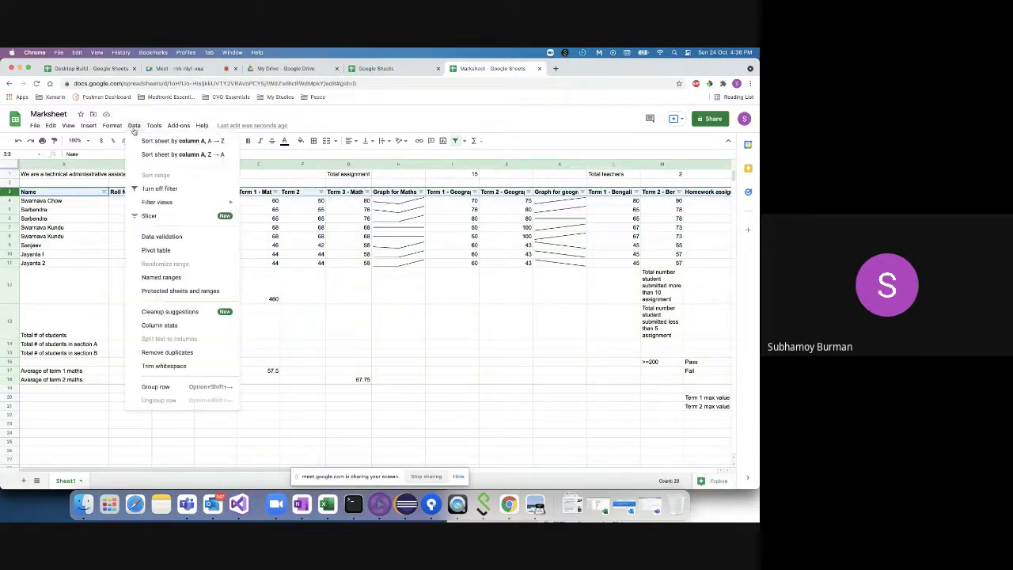
left_click(149, 188)
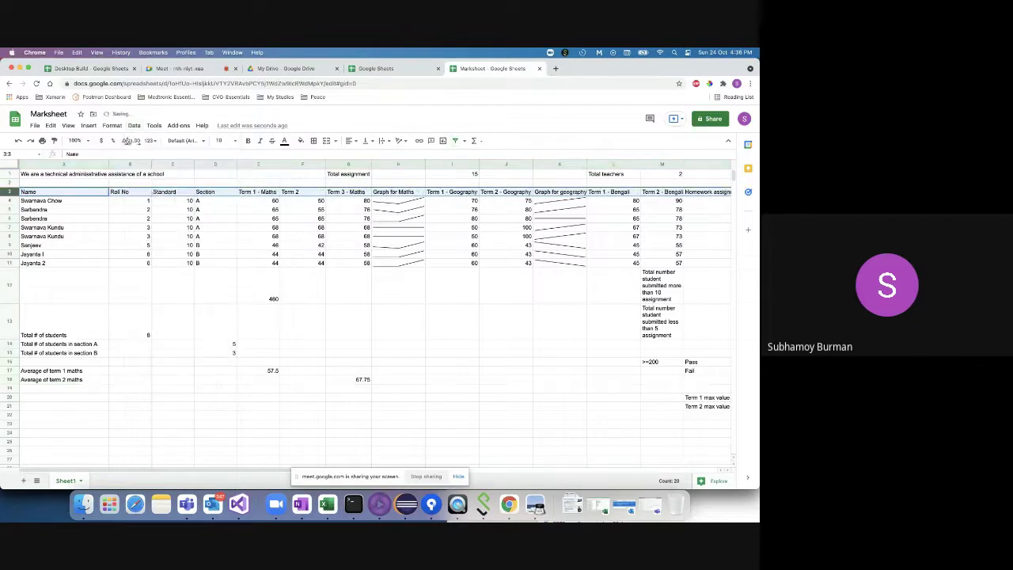
left_click(135, 126)
left_click(147, 189)
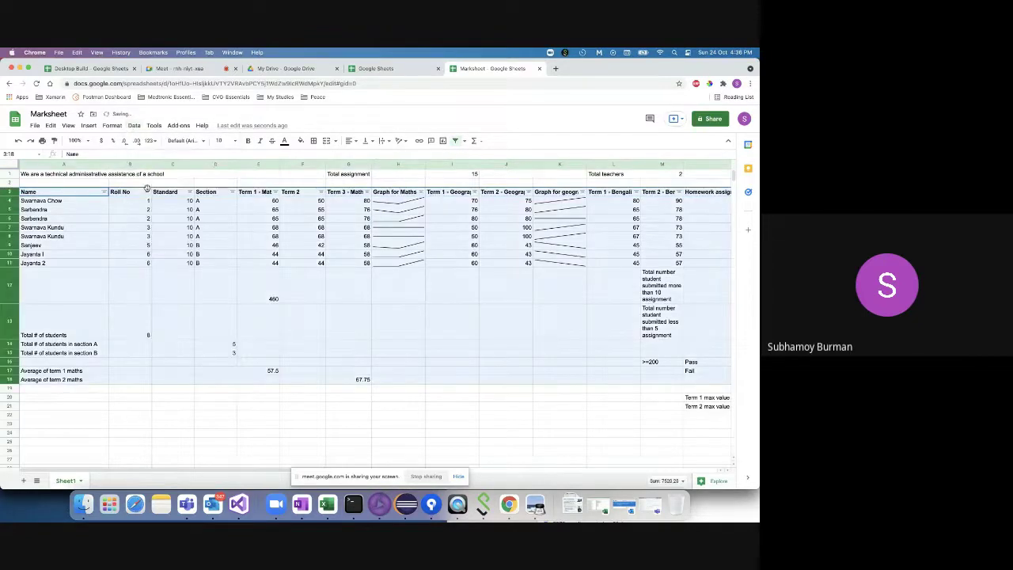
scroll(327, 269, "right", 6)
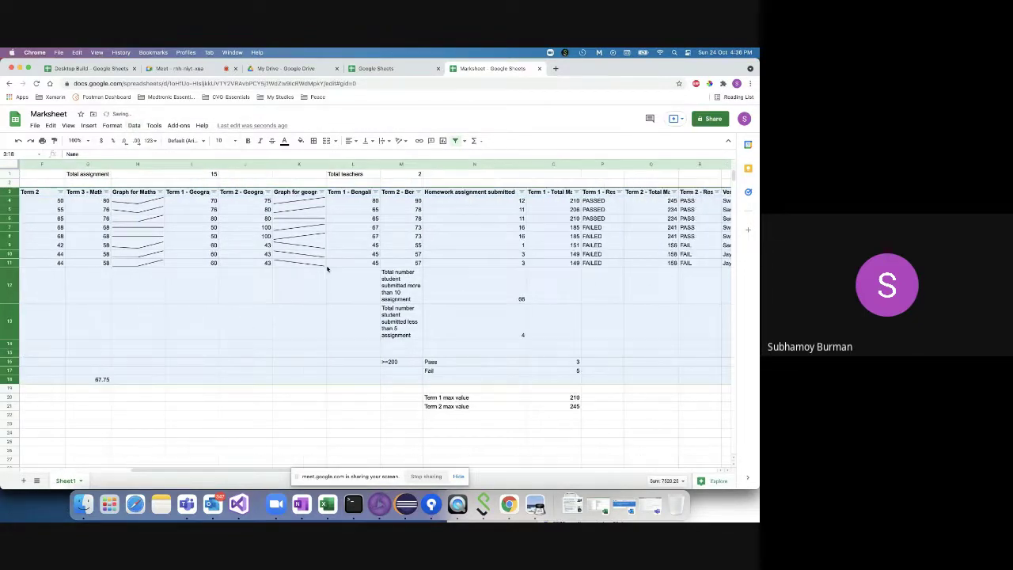
left_click(620, 192)
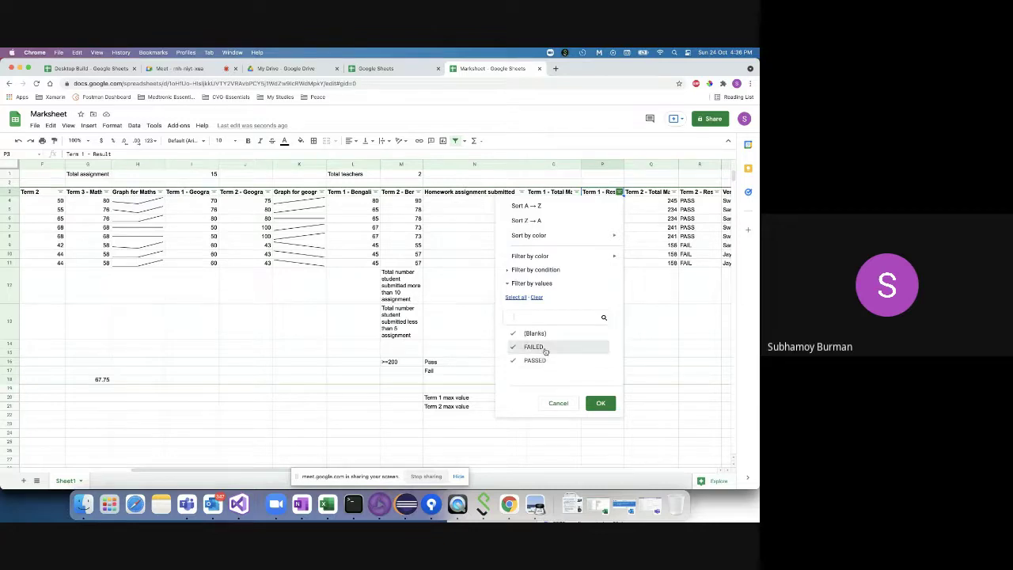
- Filter Term 1 - Result to show only PASSED students
left_click(535, 334)
left_click(535, 346)
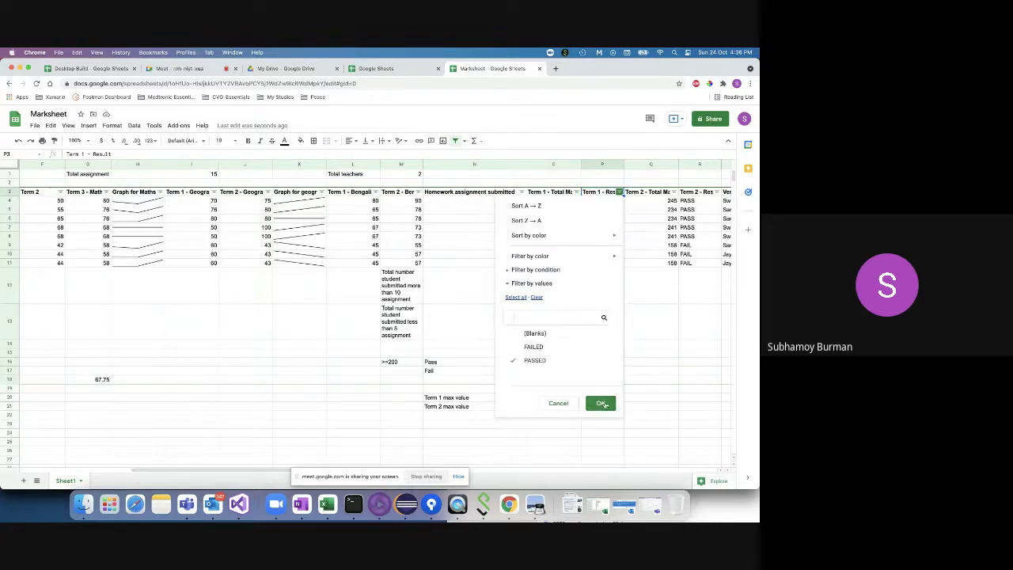
left_click(602, 403)
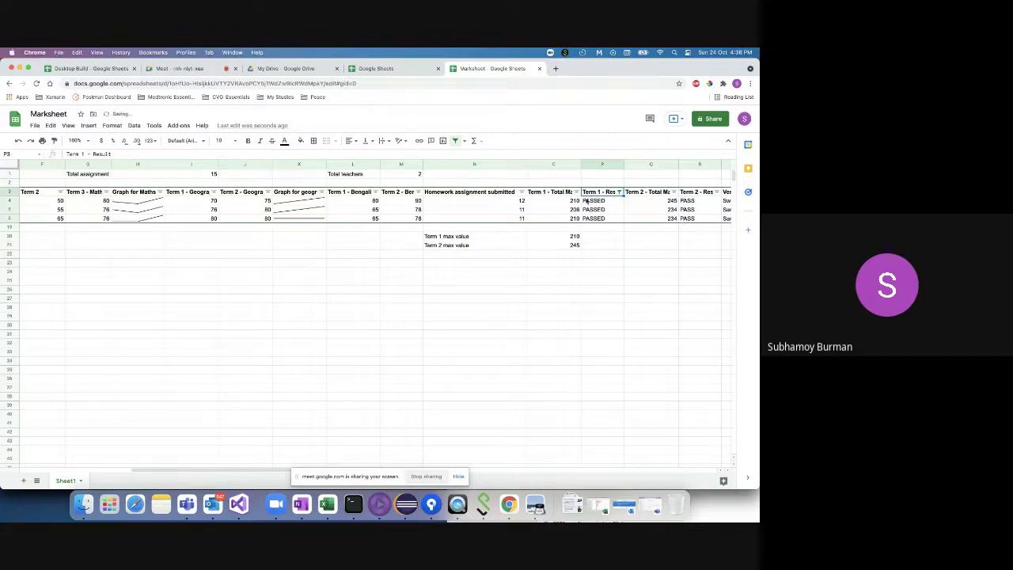
- Switch the Term 1 - Result filter to show only FAILED students
scroll(330, 278, "left", 10)
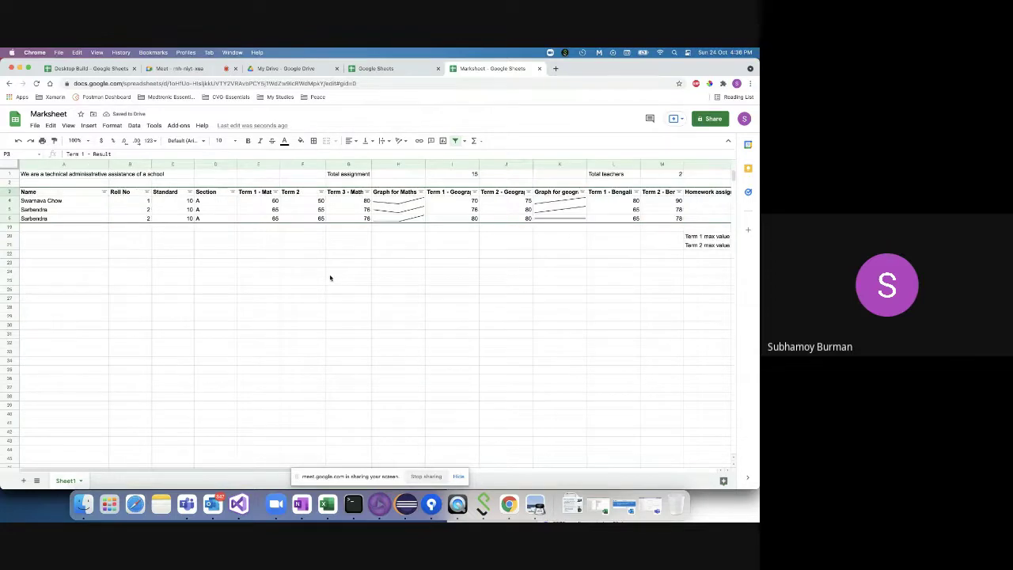
scroll(330, 278, "right", 10)
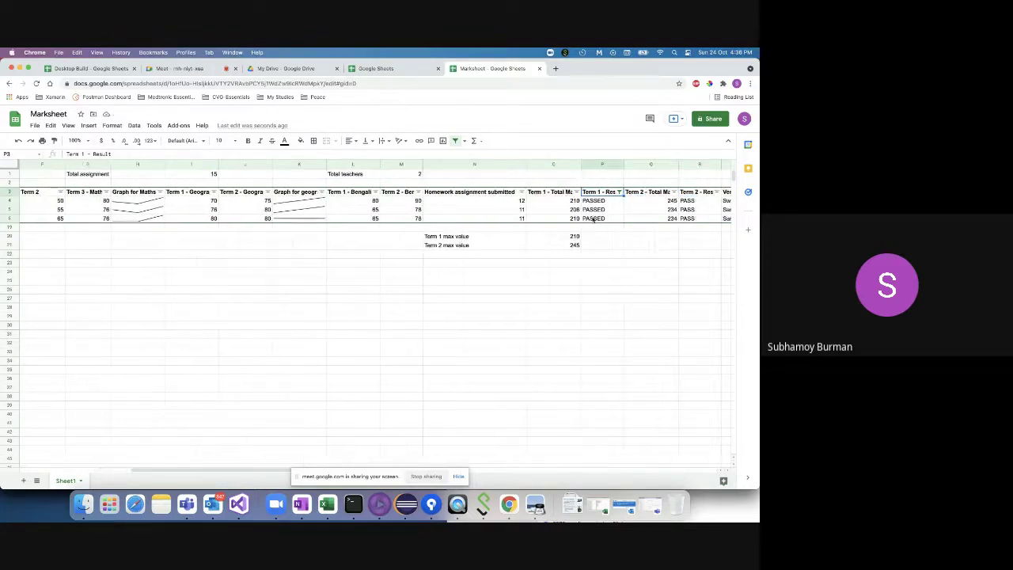
left_click(618, 191)
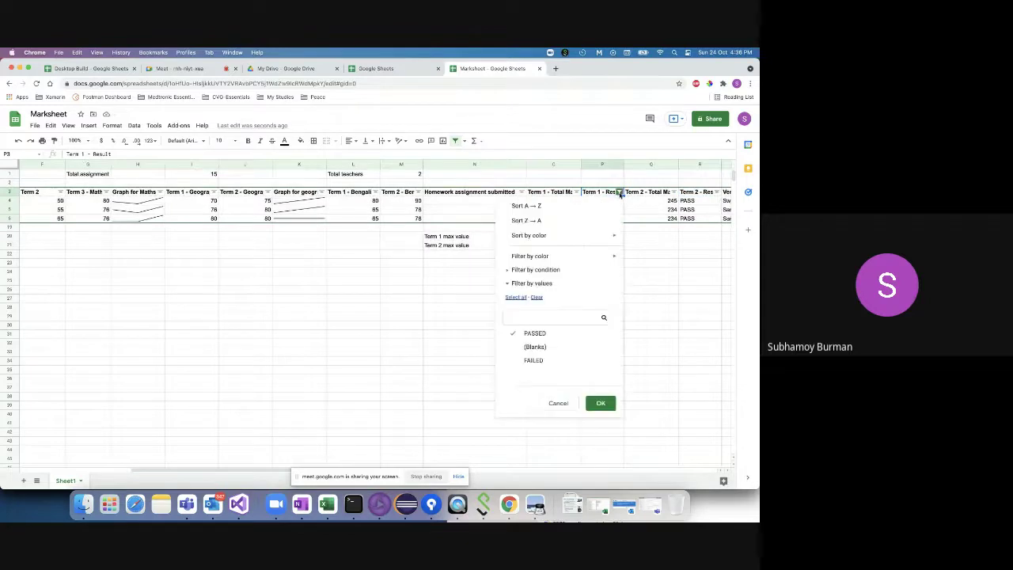
left_click(526, 361)
left_click(534, 334)
left_click(599, 404)
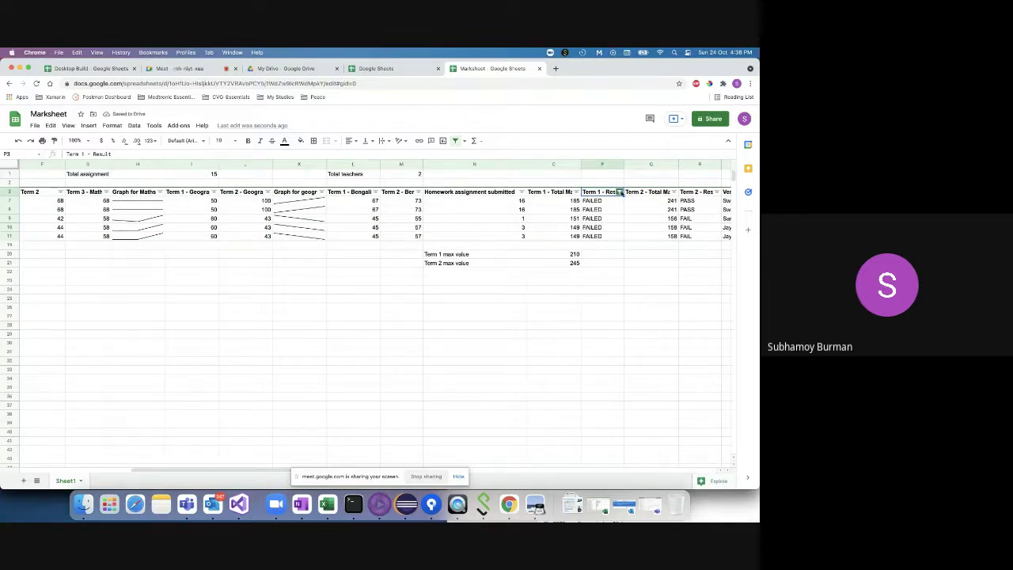
- Retick PASSED and blanks to show all student rows, then select header row 3
left_click(619, 193)
left_click(533, 347)
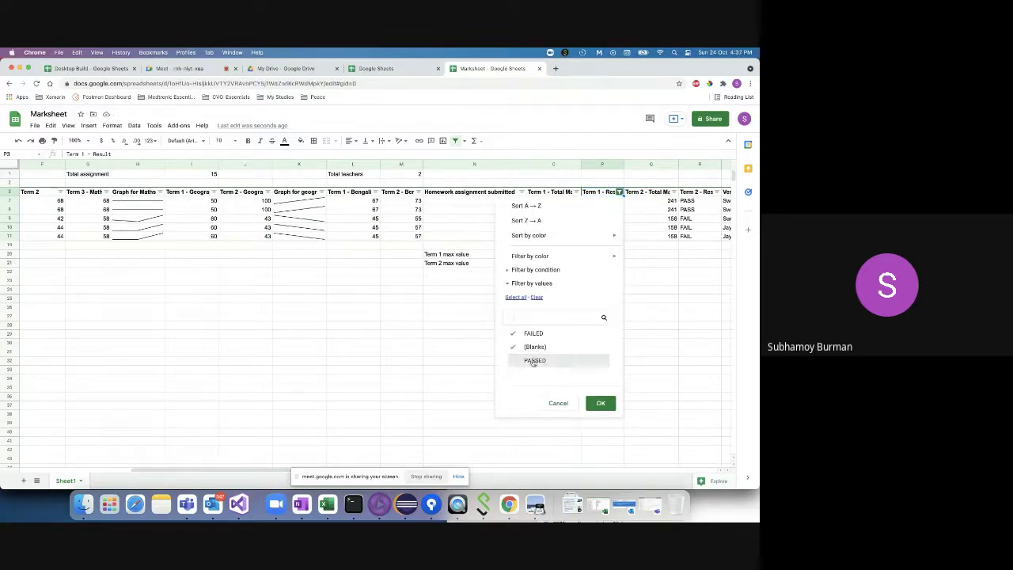
left_click(533, 360)
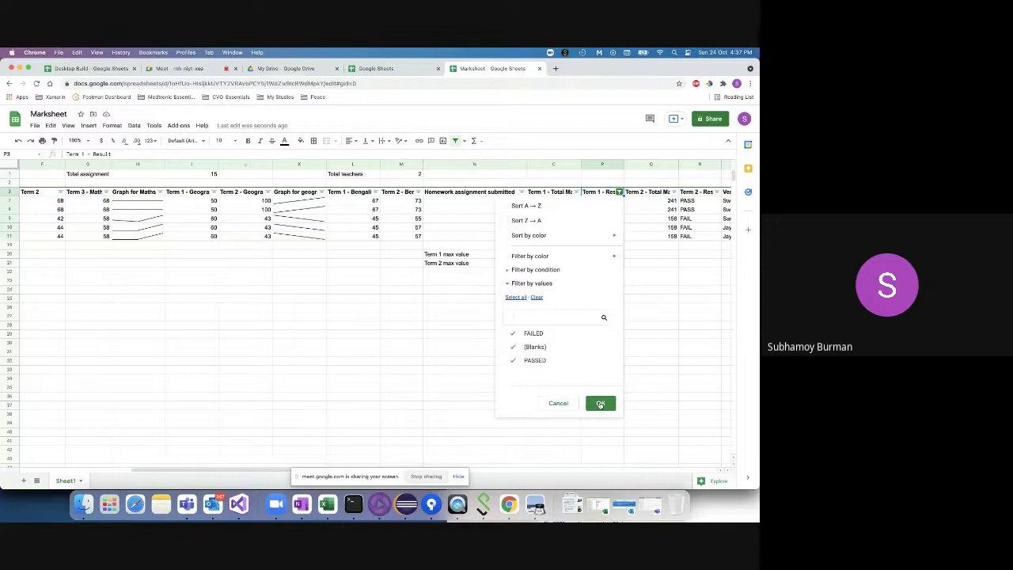
left_click(601, 404)
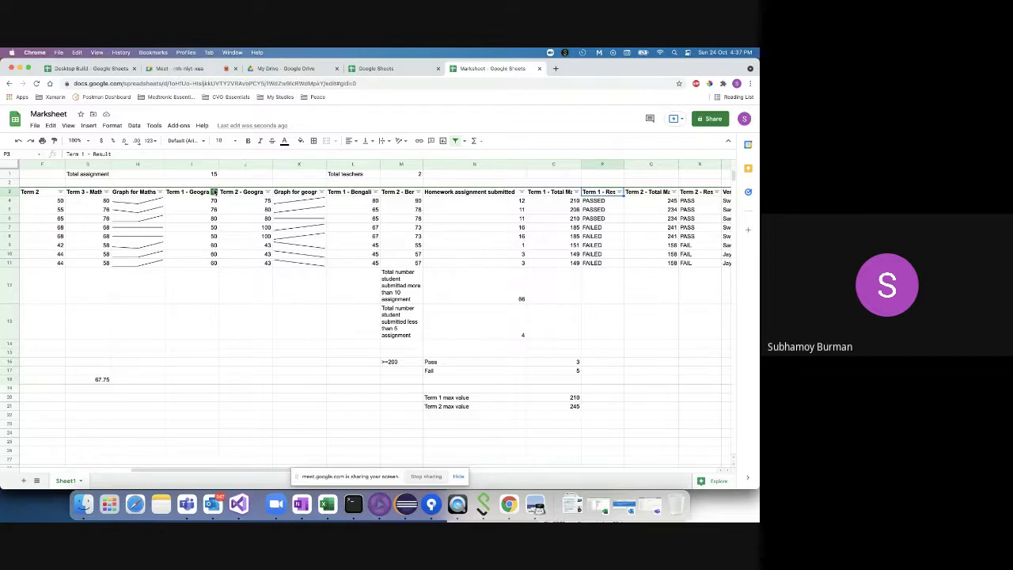
key("shift+space")
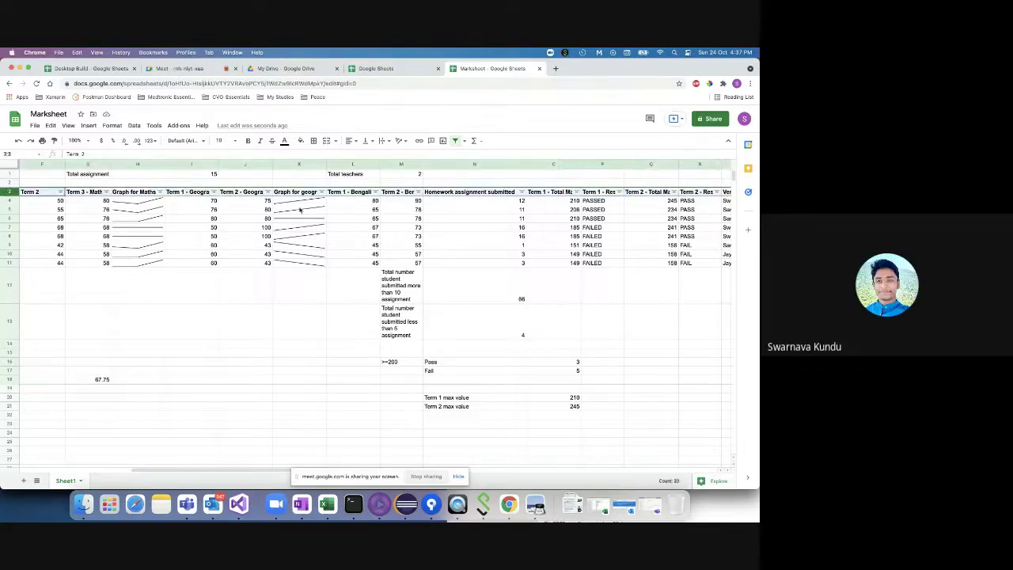
scroll(548, 216, "right", 3)
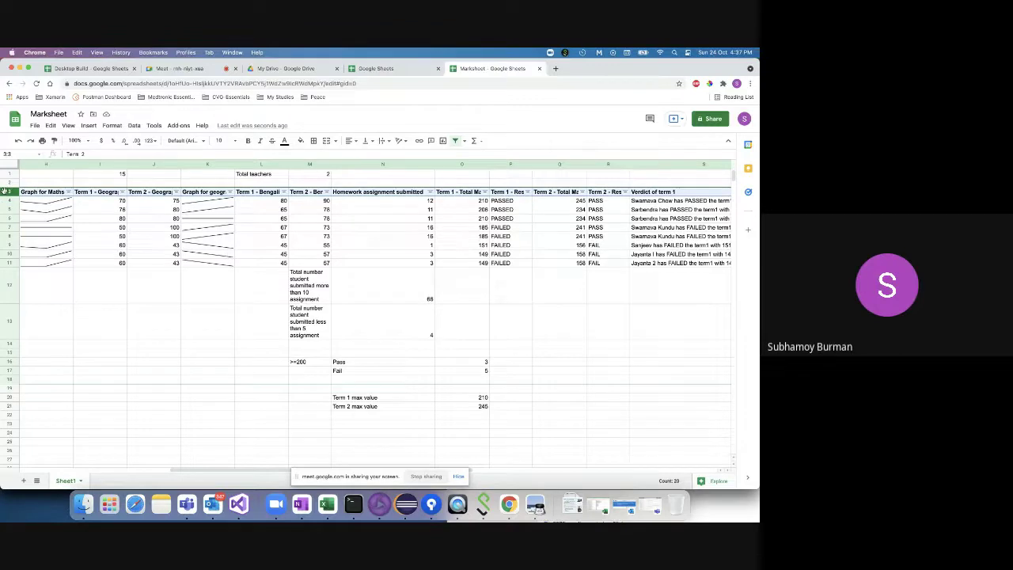
left_click(134, 125)
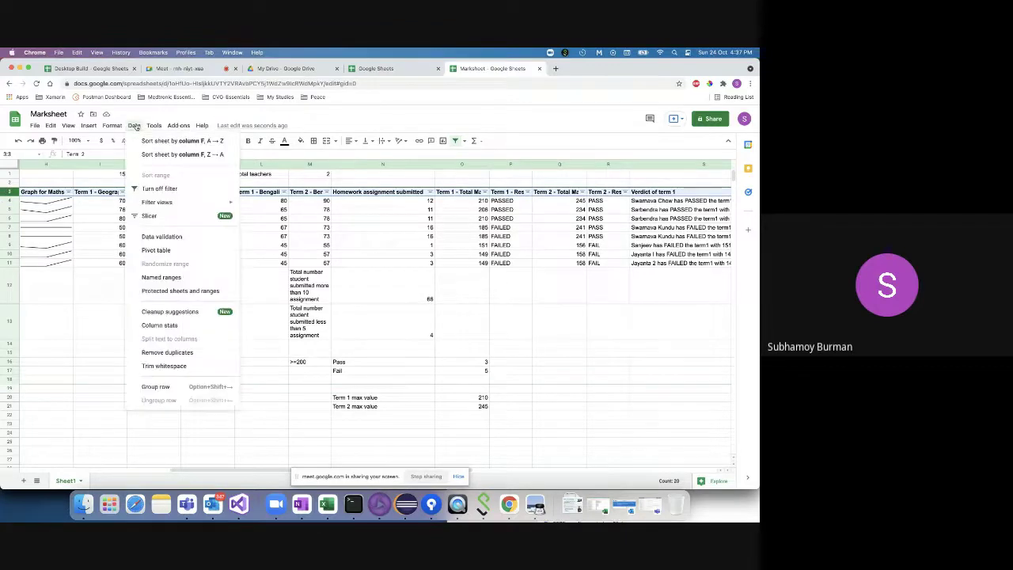
- Turn off the table filter, check the result formula in P4, and reselect header row 3
left_click(159, 188)
scroll(81, 195, "left", 10)
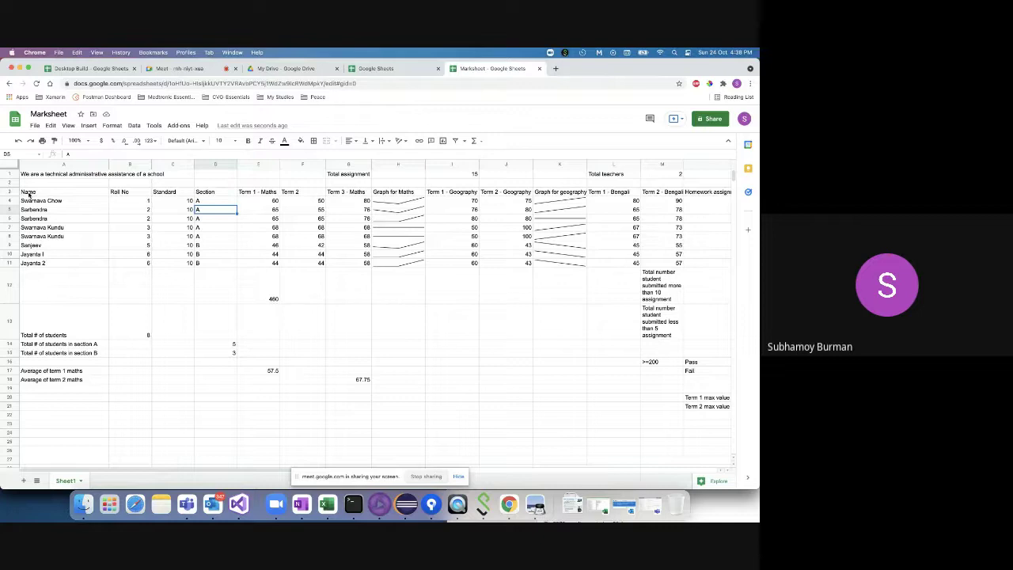
scroll(342, 299, "right", 10)
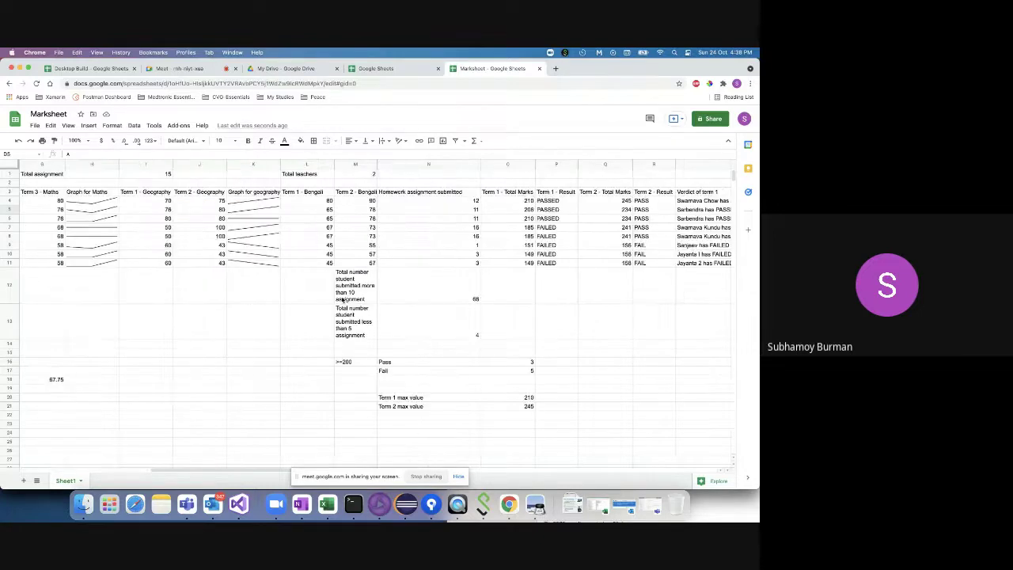
left_click(510, 202)
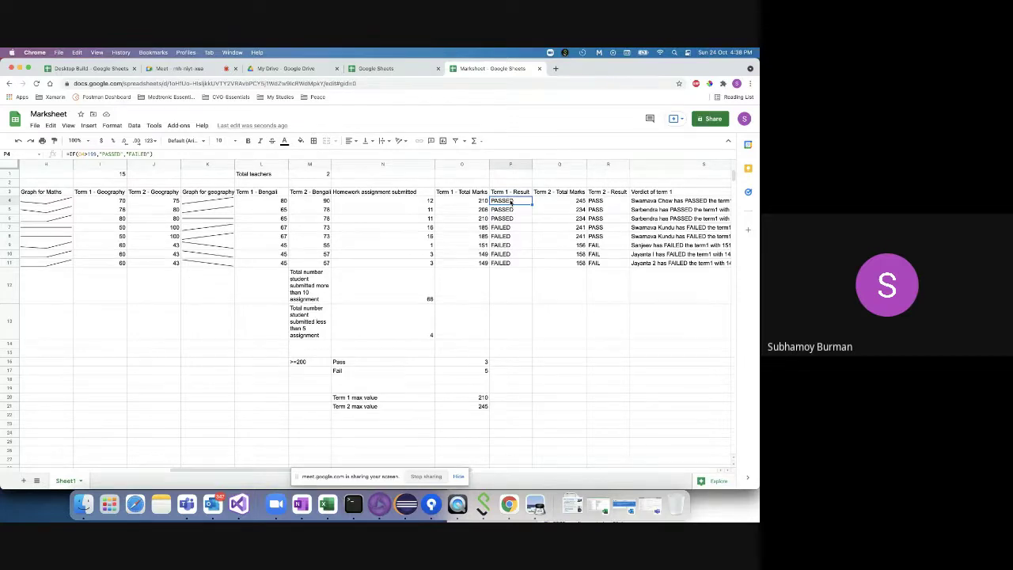
scroll(402, 266, "left", 10)
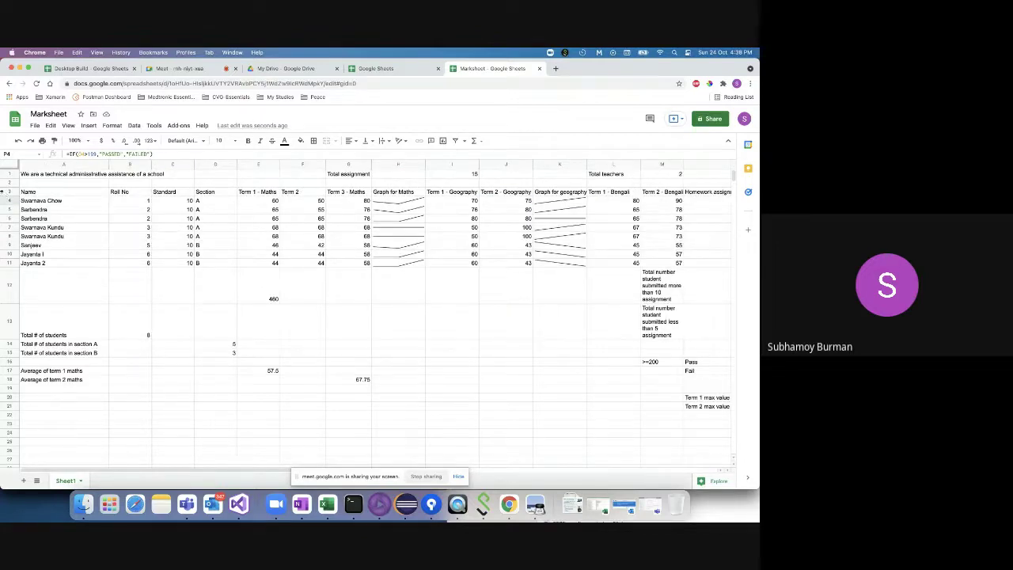
left_click(6, 192)
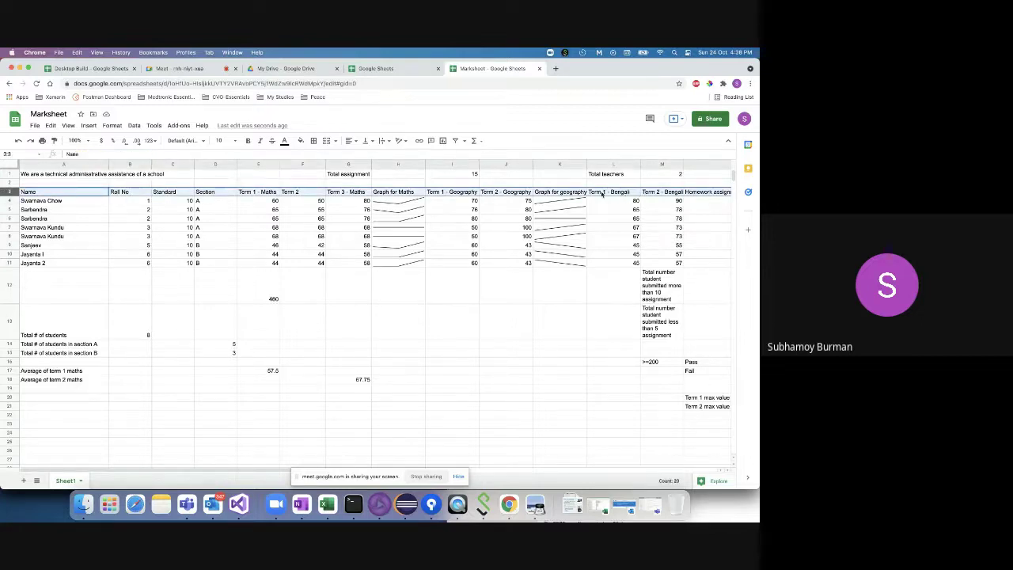
left_click(135, 126)
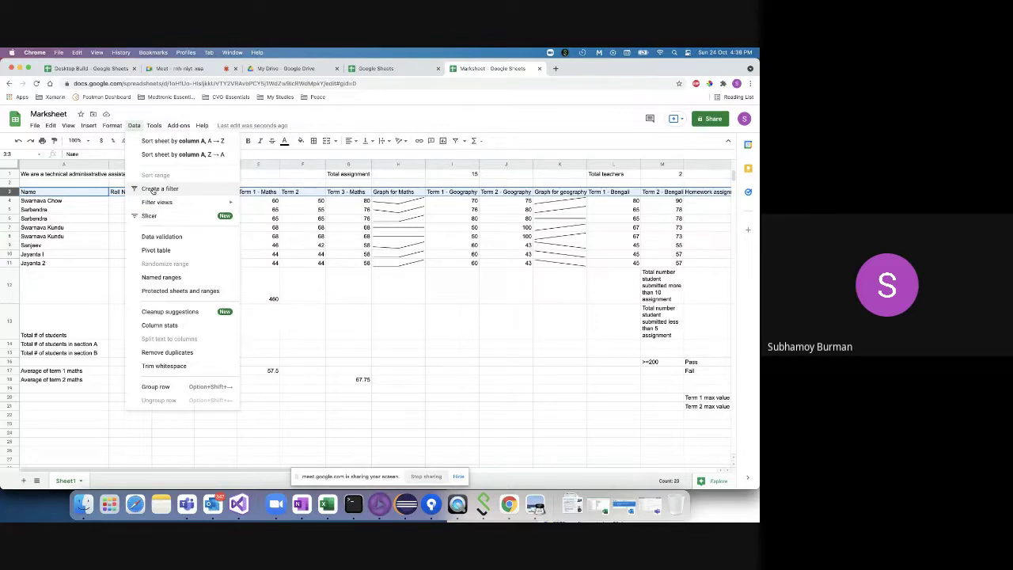
- Create a header-row filter and limit the Section column to A, excluding blanks, 3, 5 and B
left_click(159, 188)
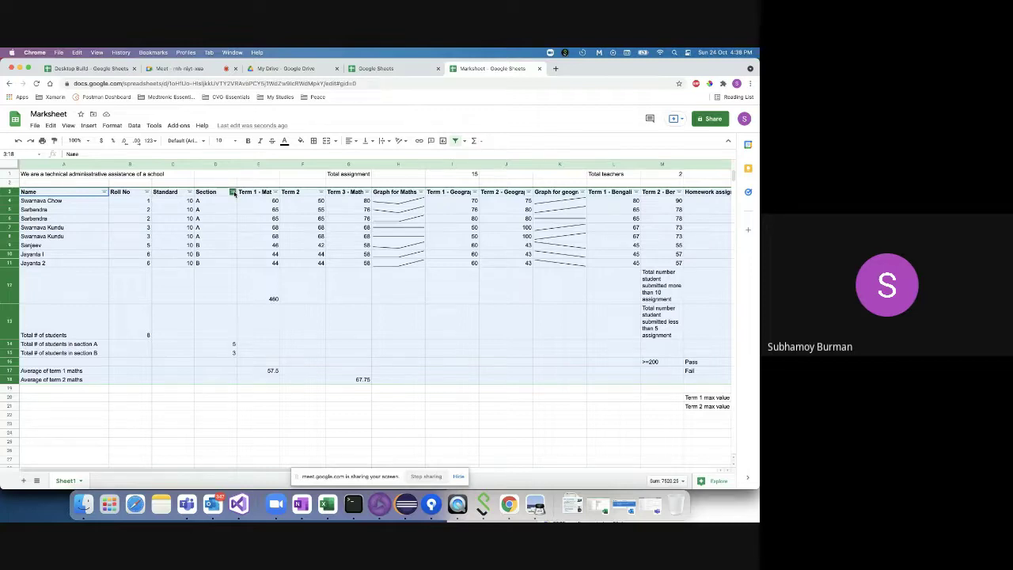
left_click(233, 193)
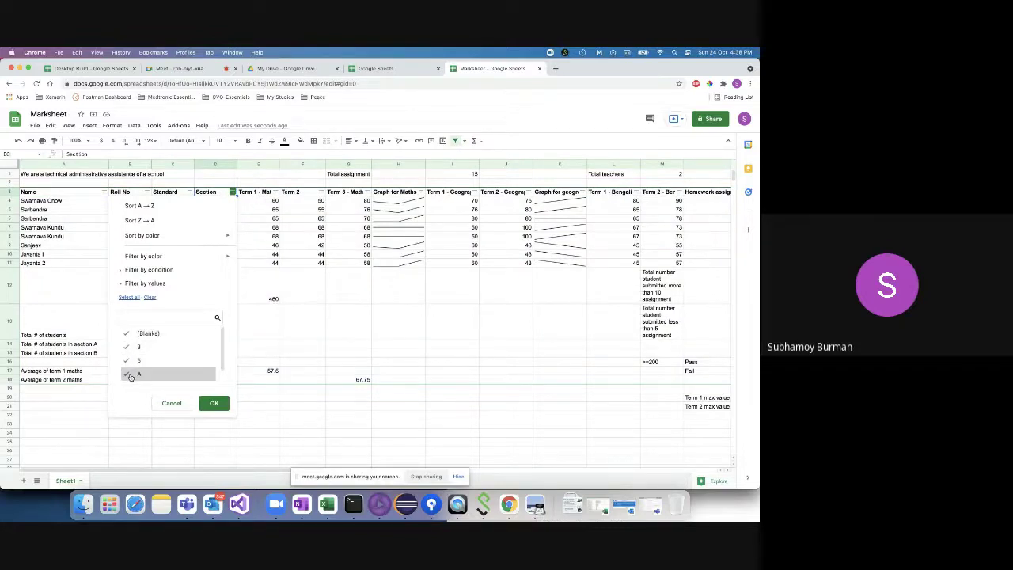
left_click(131, 333)
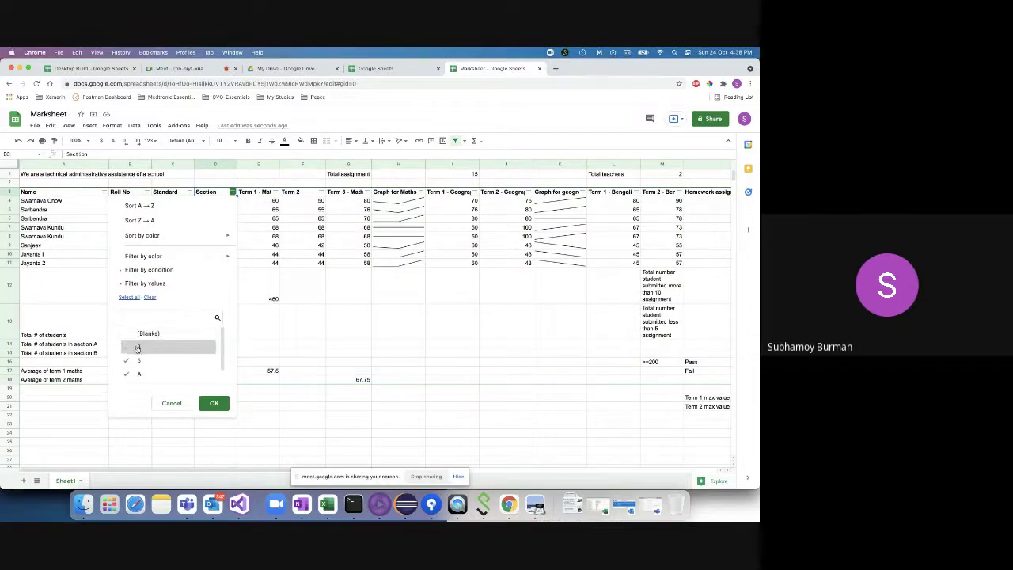
left_click(138, 347)
left_click(138, 360)
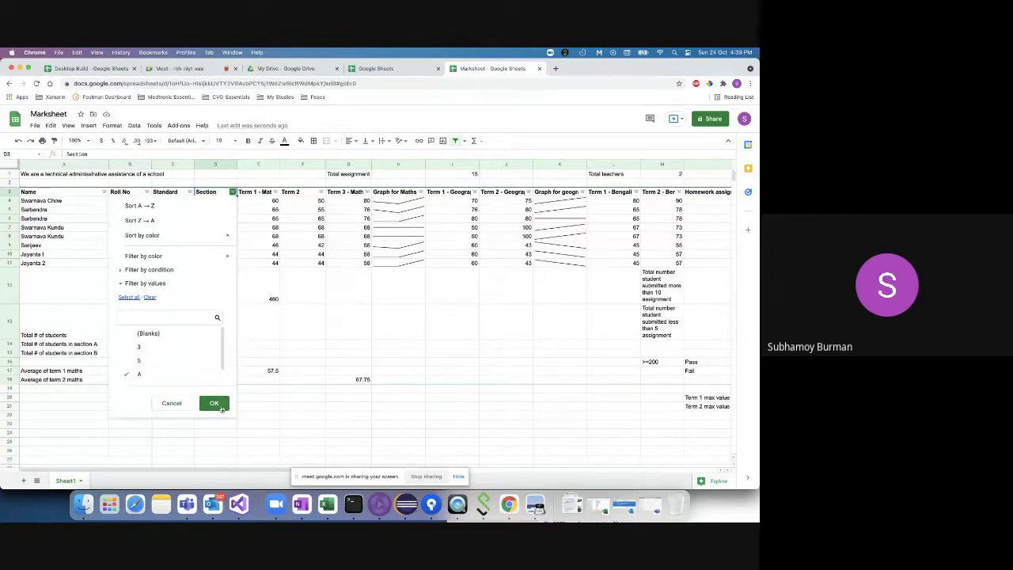
left_click(213, 404)
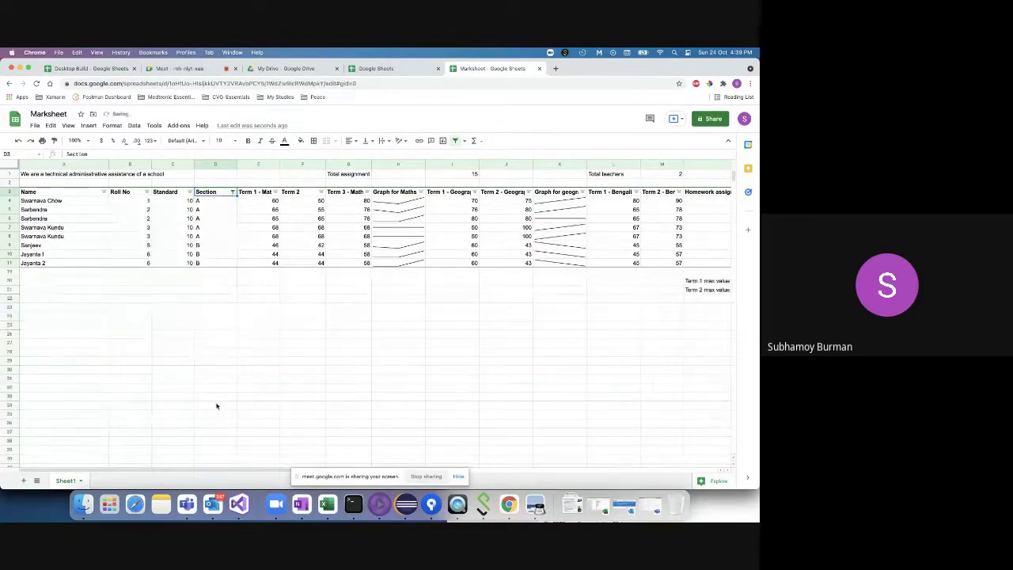
left_click(232, 192)
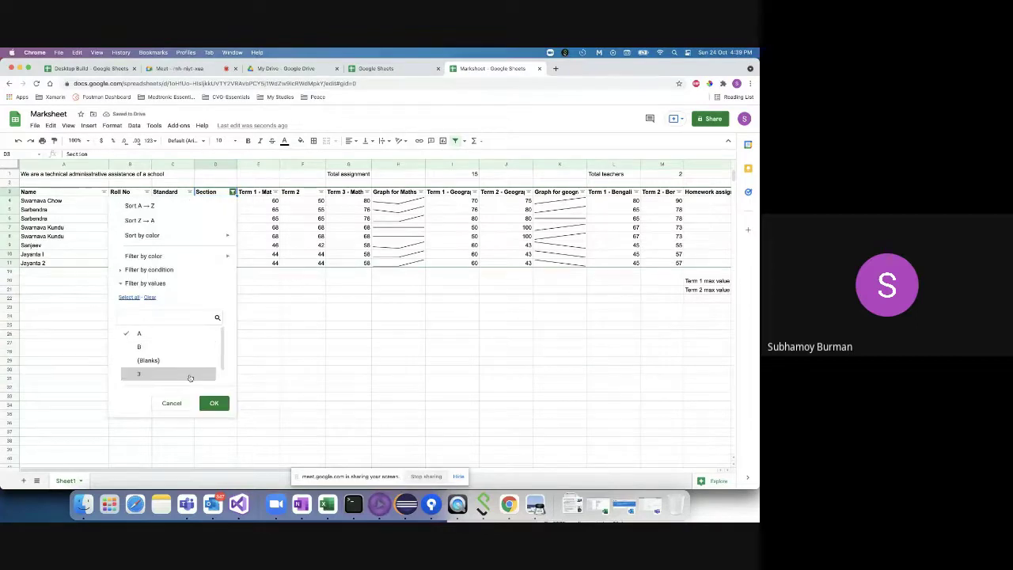
left_click(214, 403)
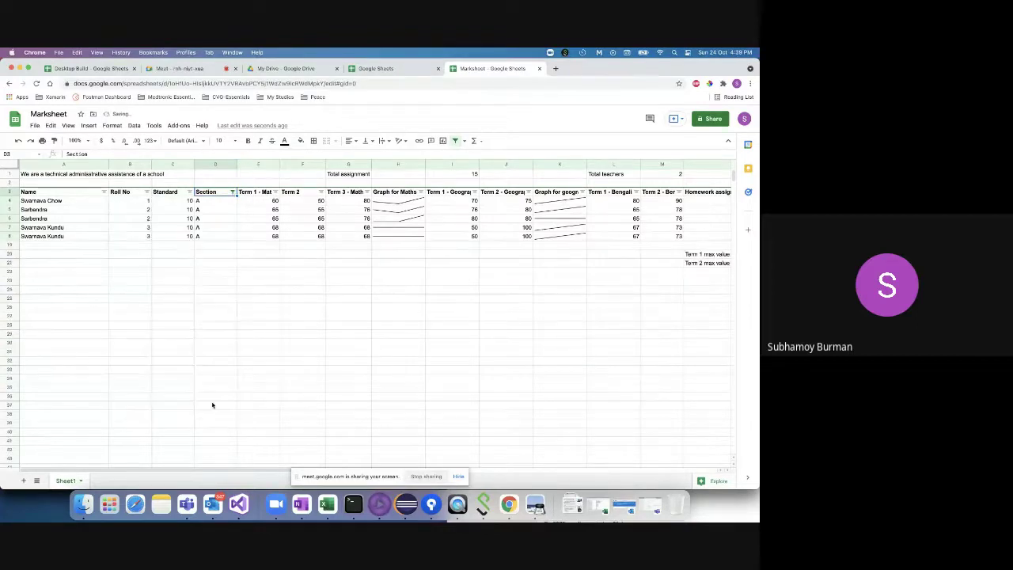
left_click(212, 202)
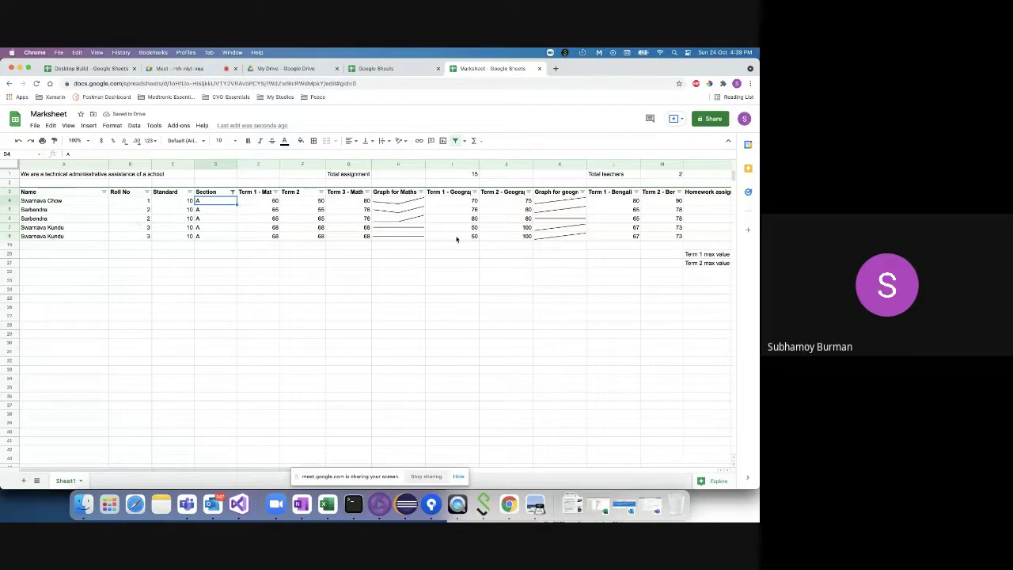
scroll(456, 239, "right", 5)
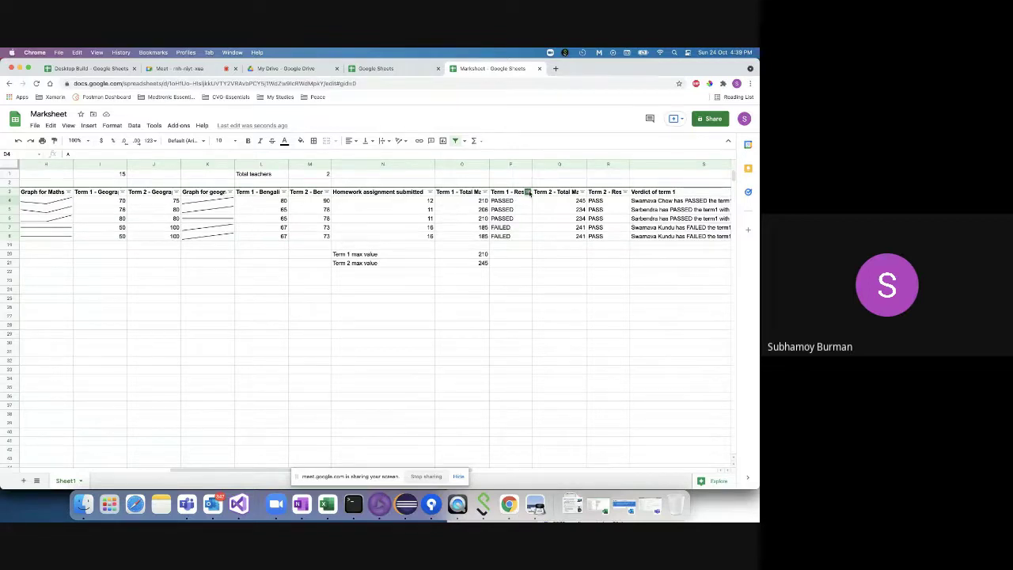
- Untick FAILED in the Term 1 - Result filter, leaving three PASSED Section A students
left_click(527, 192)
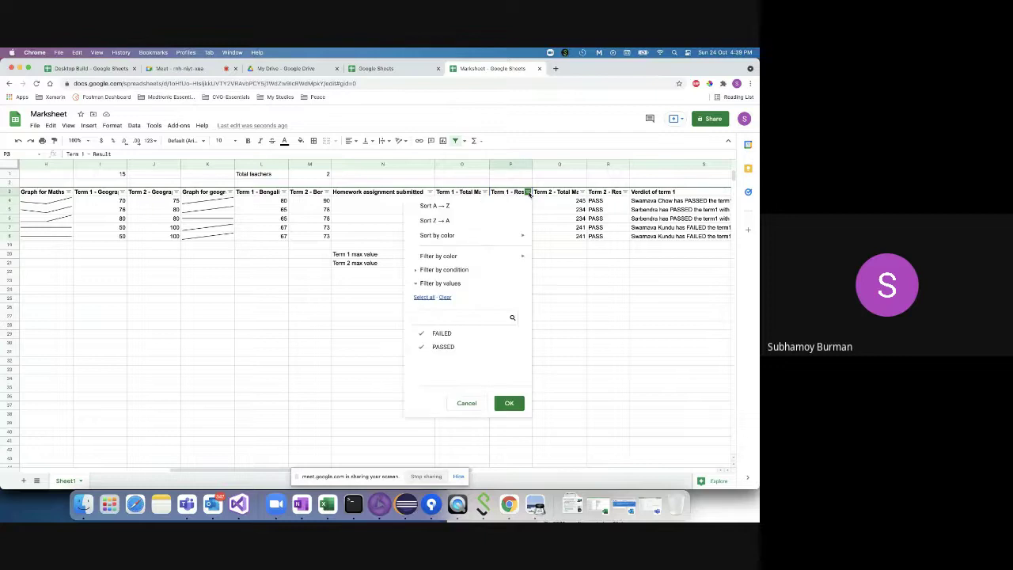
left_click(541, 202)
left_click(528, 192)
left_click(433, 334)
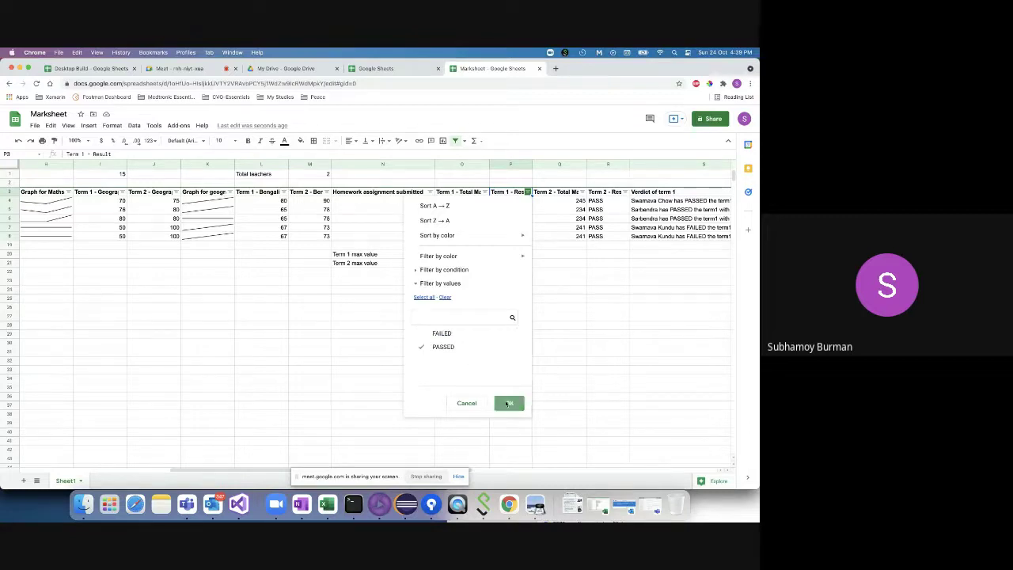
left_click(509, 403)
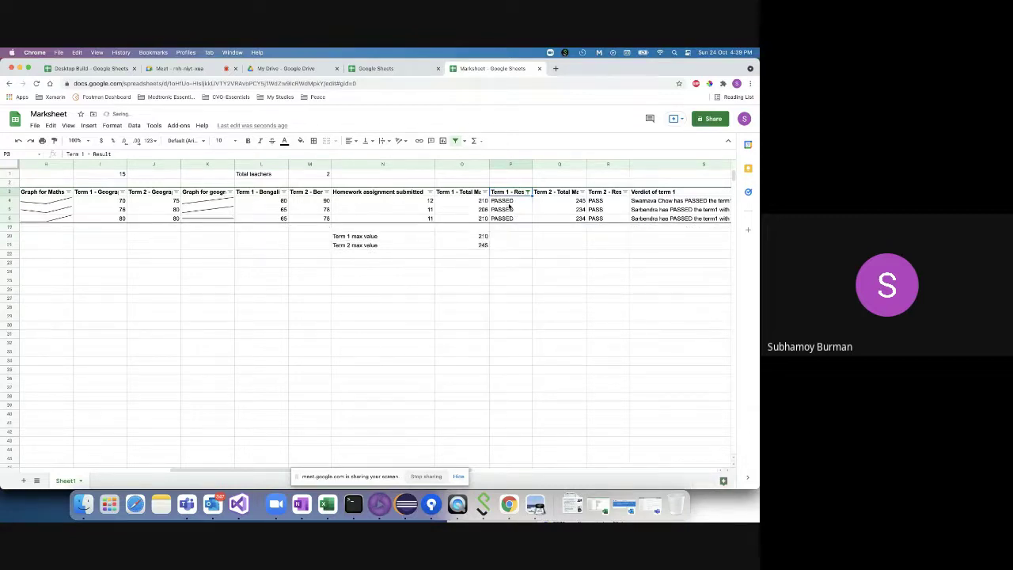
scroll(508, 207, "left", 5)
left_click(207, 203)
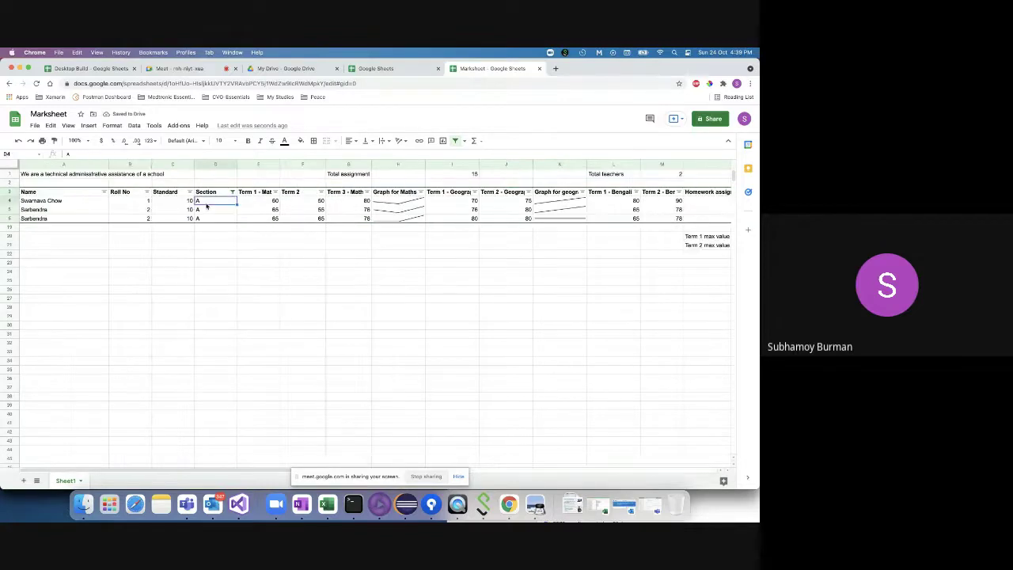
left_click(208, 211)
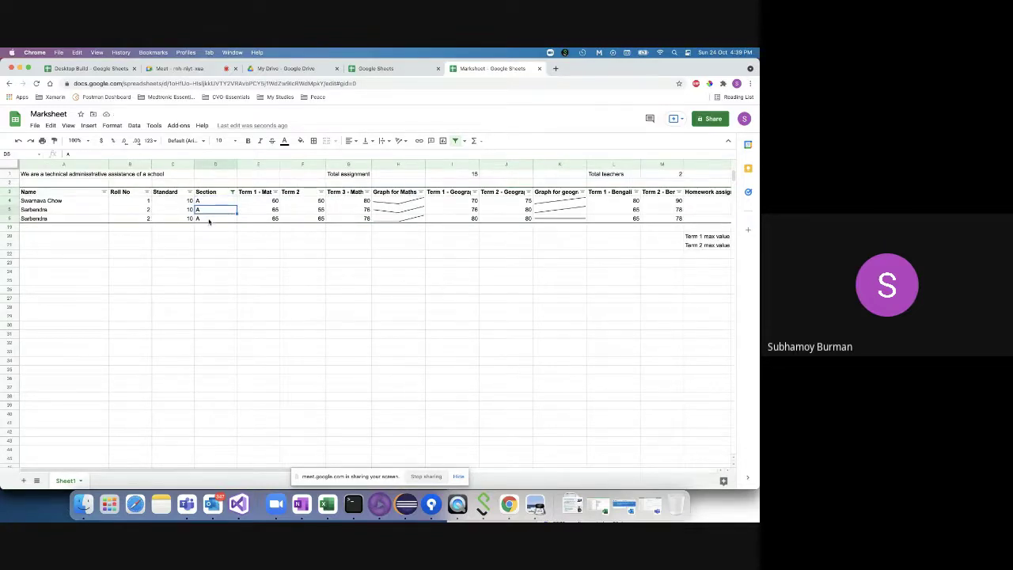
left_click(216, 203)
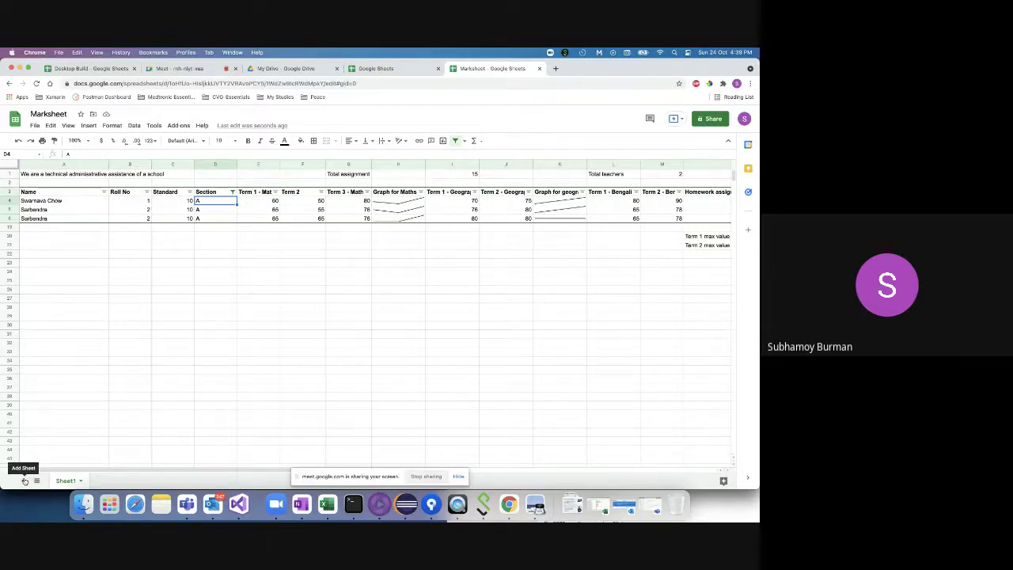
- Add a blank Sheet2 to the Marksheet workbook and begin editing cell A2
left_click(24, 480)
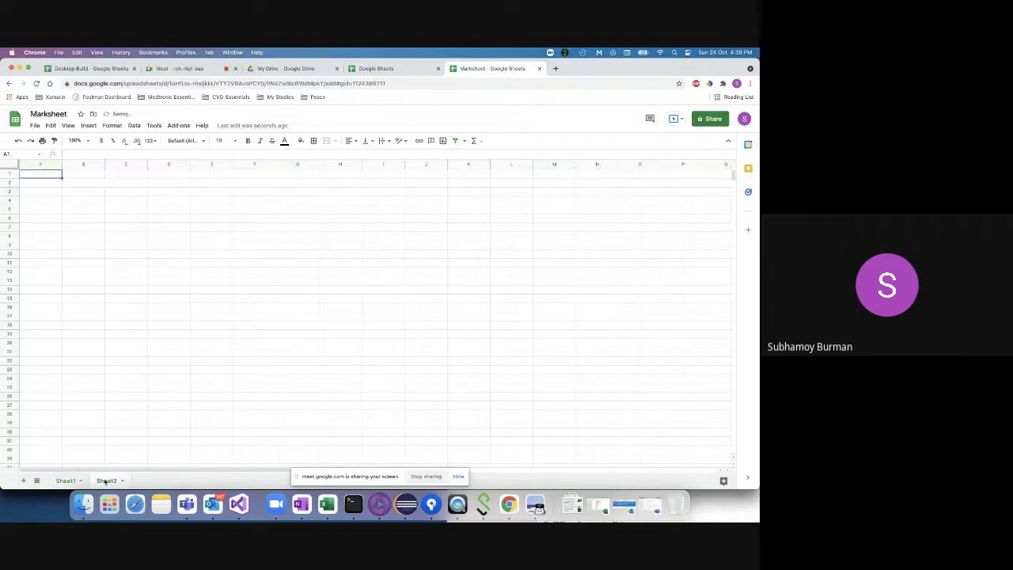
double_click(49, 182)
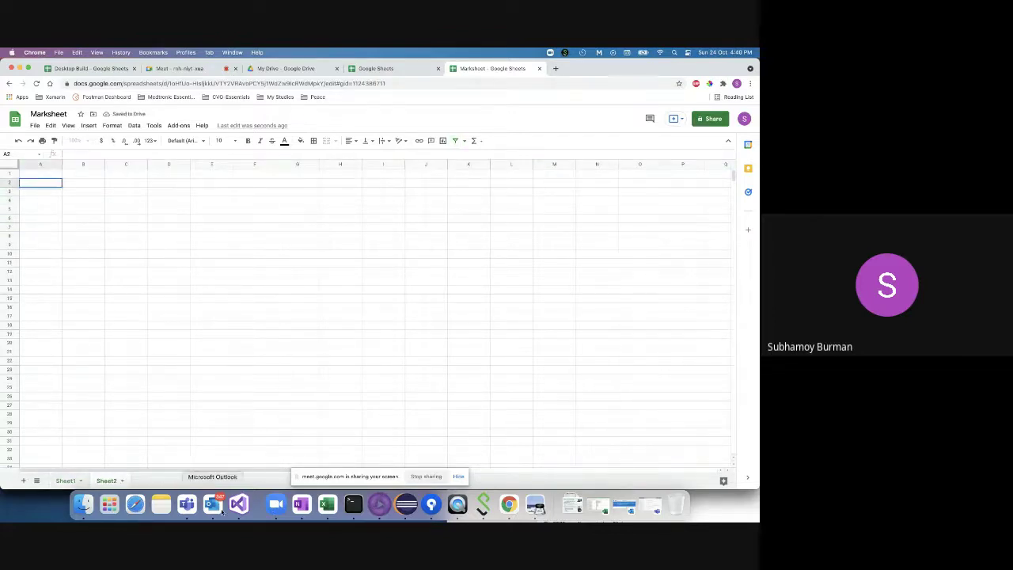
right_click(509, 504)
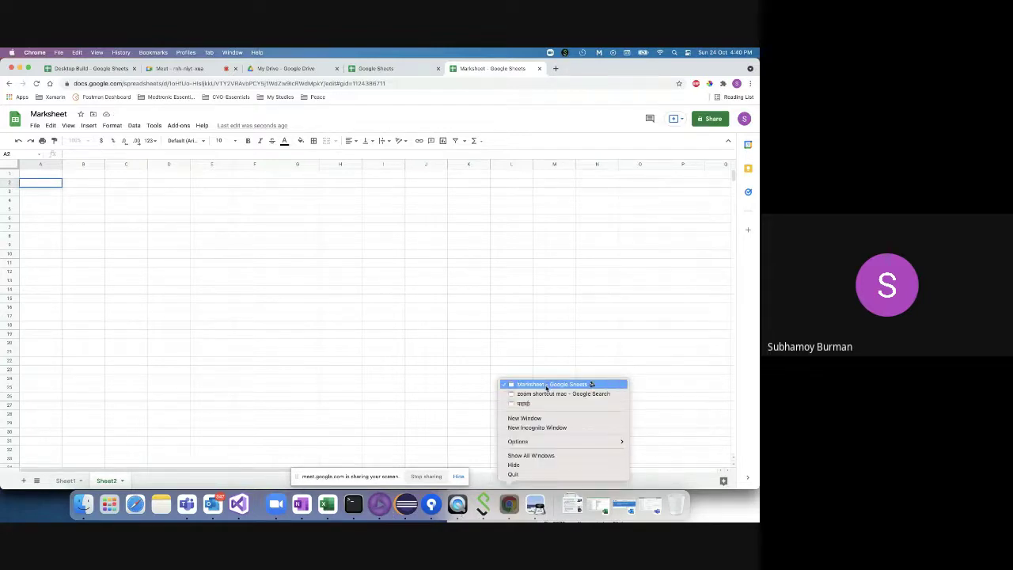
- Search 'worldometer coronavirus' in a new tab and open the Worldometer cases page
left_click(555, 68)
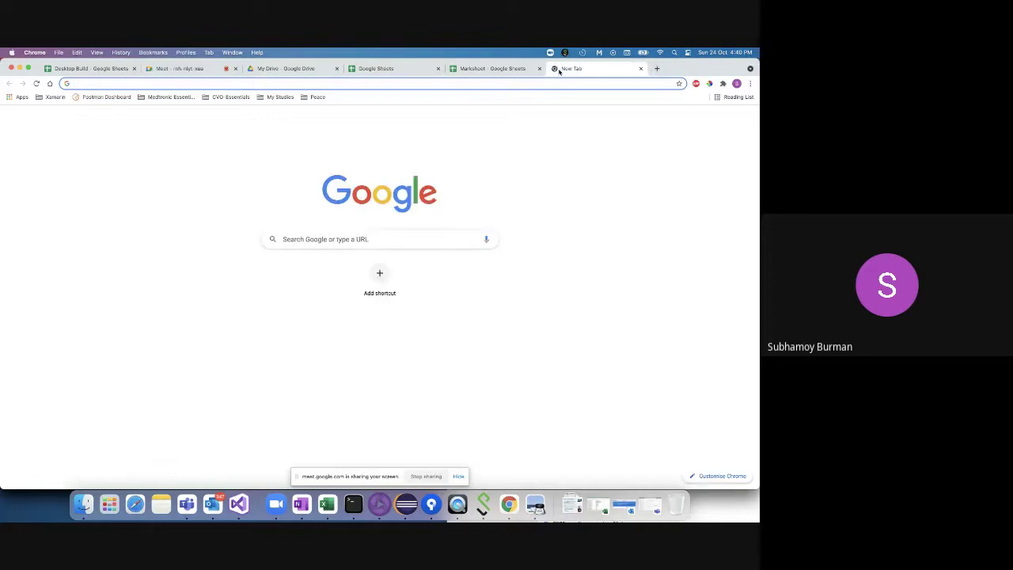
type("c")
key("BackSpace")
key("BackSpace")
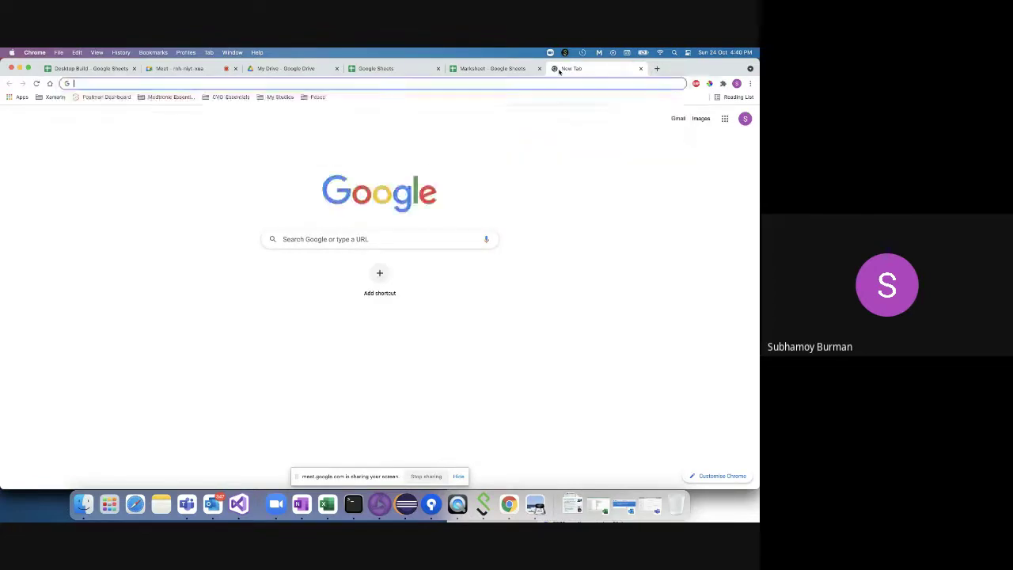
type("worldm")
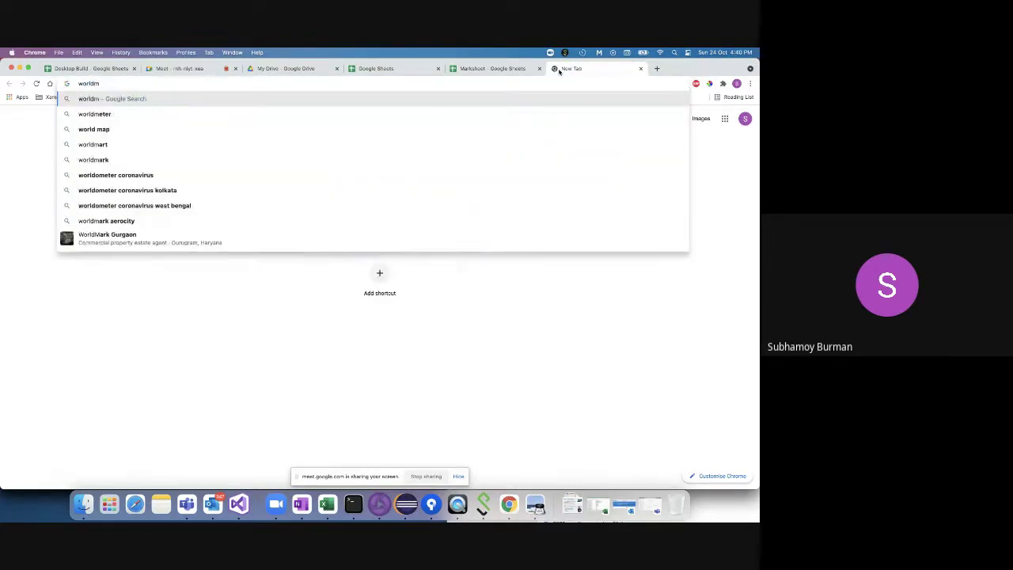
key("BackSpace")
type("o")
key("Down")
key("Return")
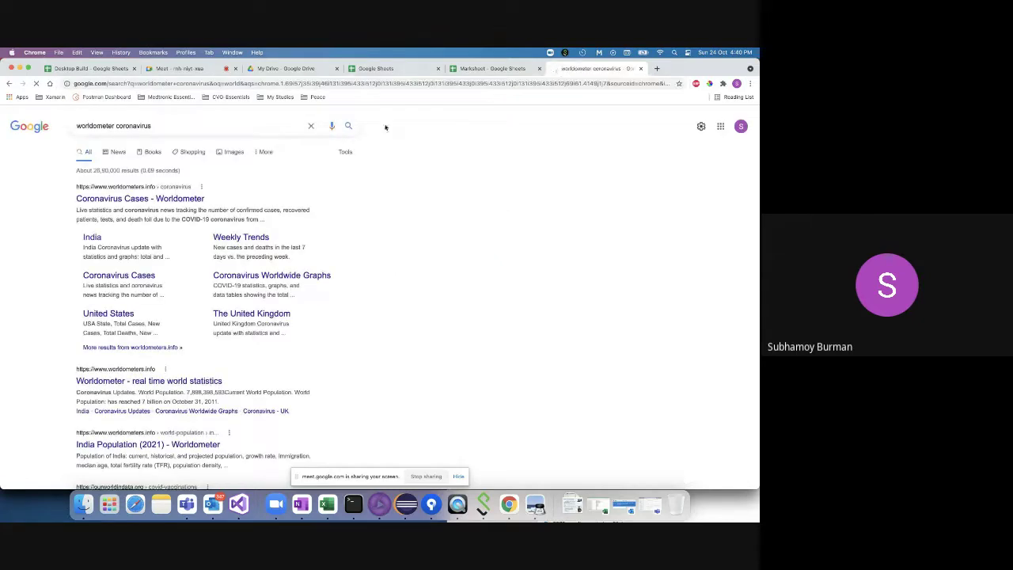
left_click(175, 200)
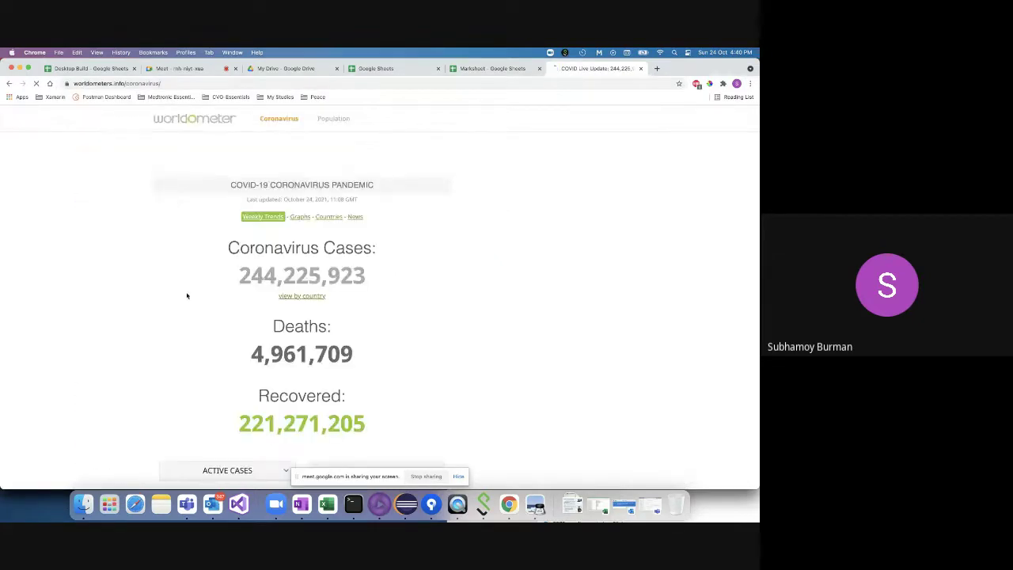
- Select the USA, India and Brazil rows in the country table, then return to the Marksheet
scroll(188, 294, "down", 10)
scroll(187, 294, "down", 15)
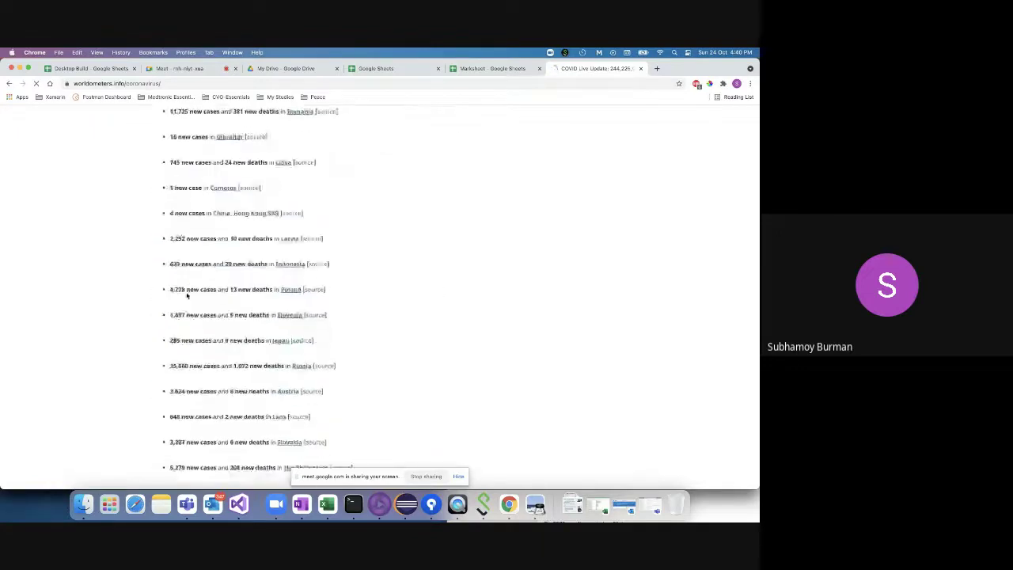
scroll(187, 295, "up", 10)
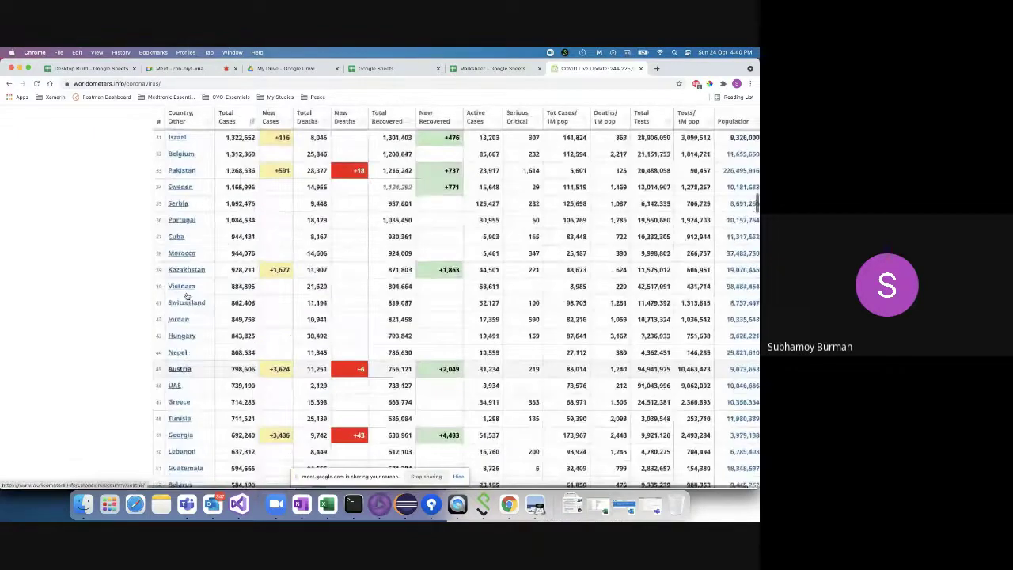
scroll(188, 295, "up", 5)
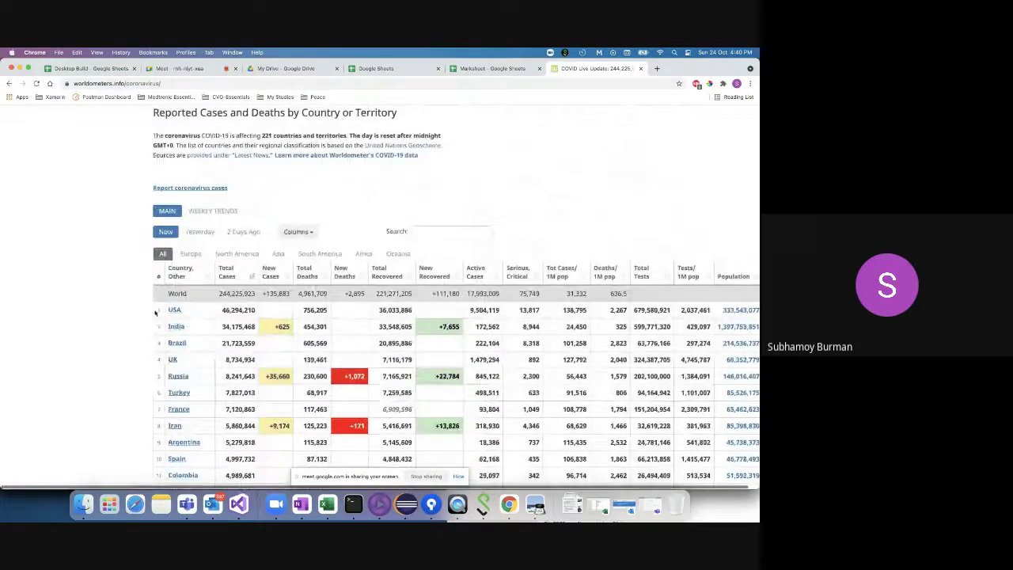
left_click_drag(143, 311, 72, 358)
left_click(72, 359)
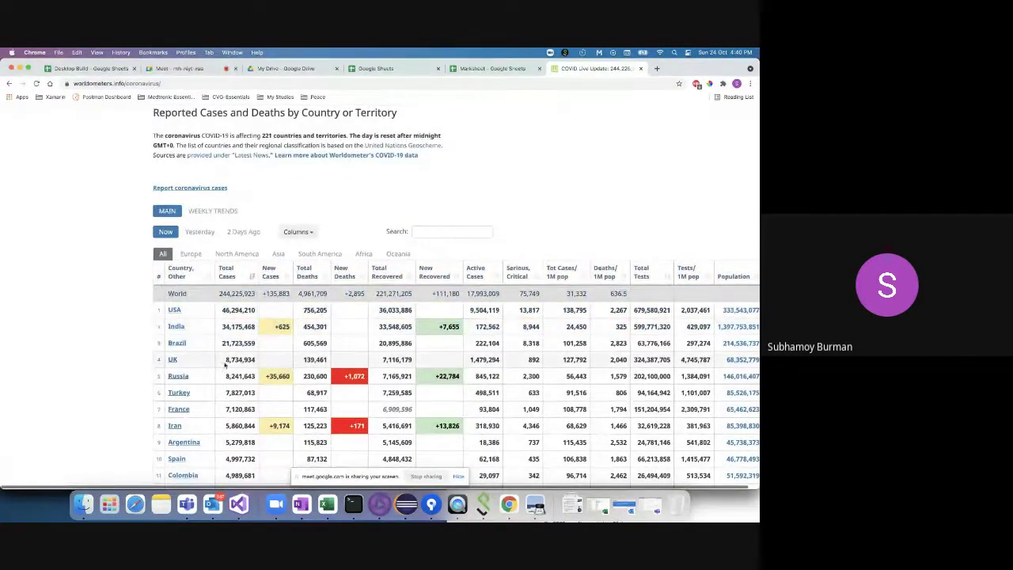
left_click_drag(331, 348, 161, 310)
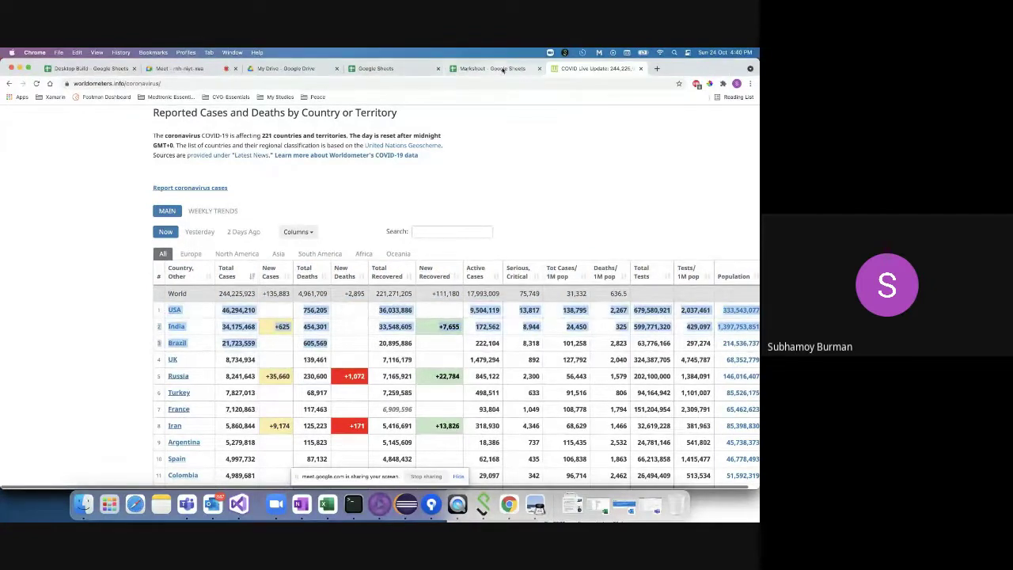
left_click(491, 68)
- Enter a Country header with USA, India and Brazil below it, and 'Number of cases' in B1
type("USA")
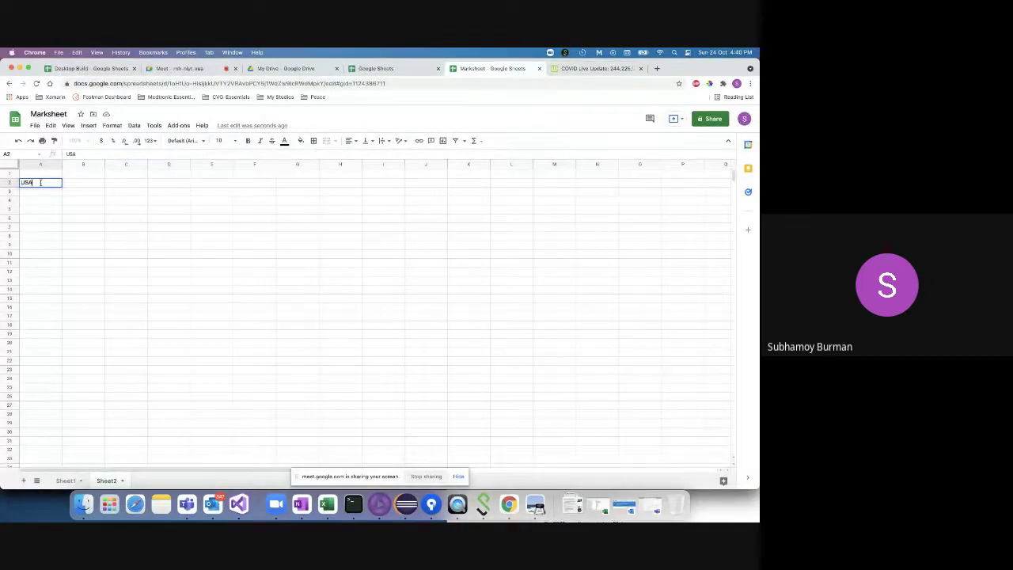
double_click(40, 173)
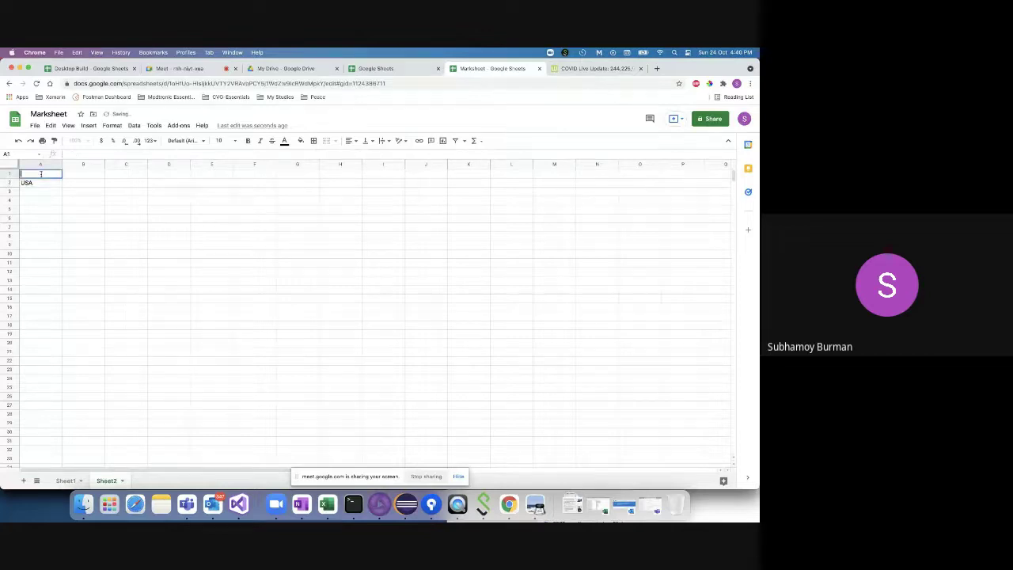
type("Country")
double_click(38, 192)
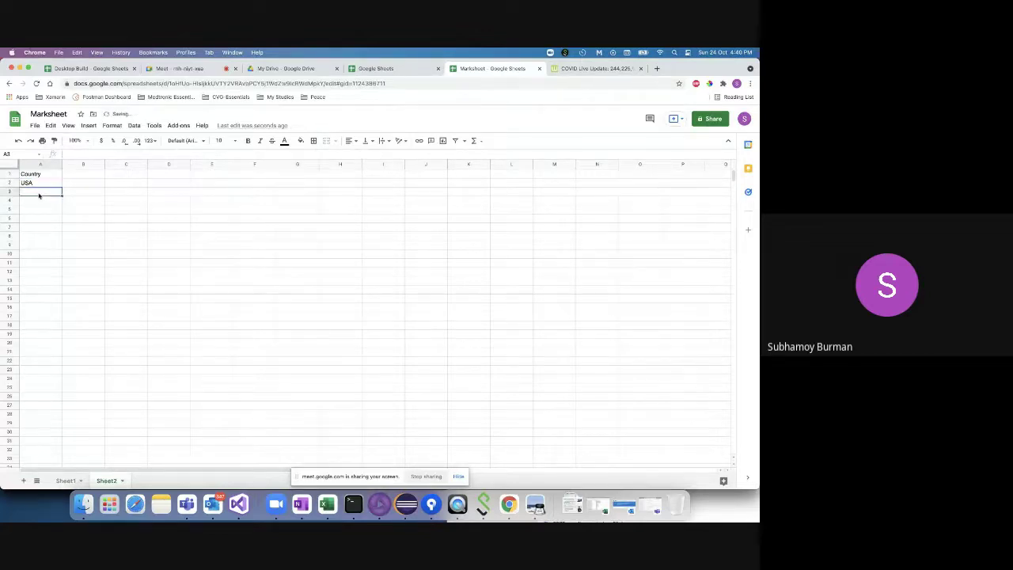
type("India")
left_click(39, 200)
type("Brazil")
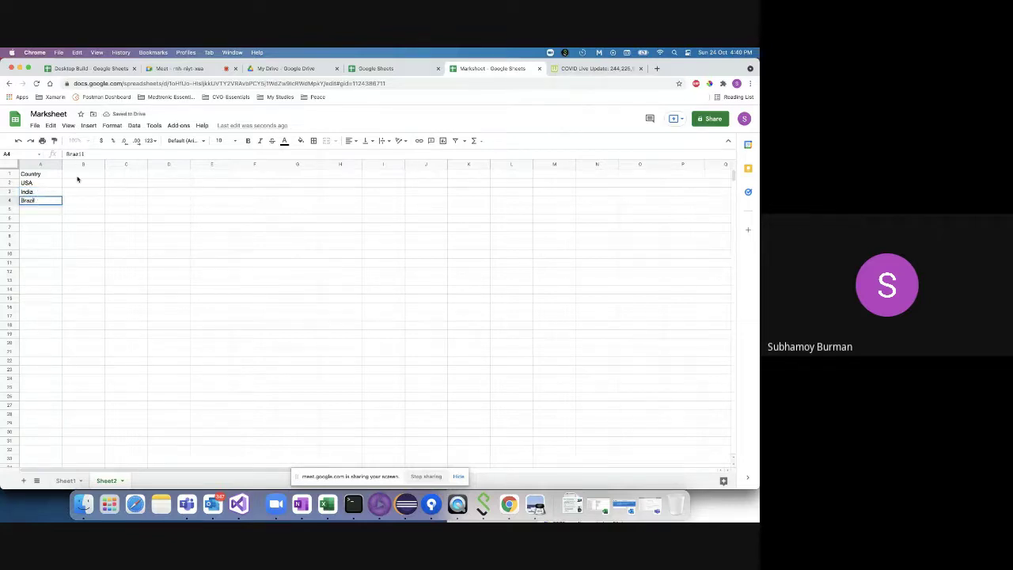
double_click(77, 174)
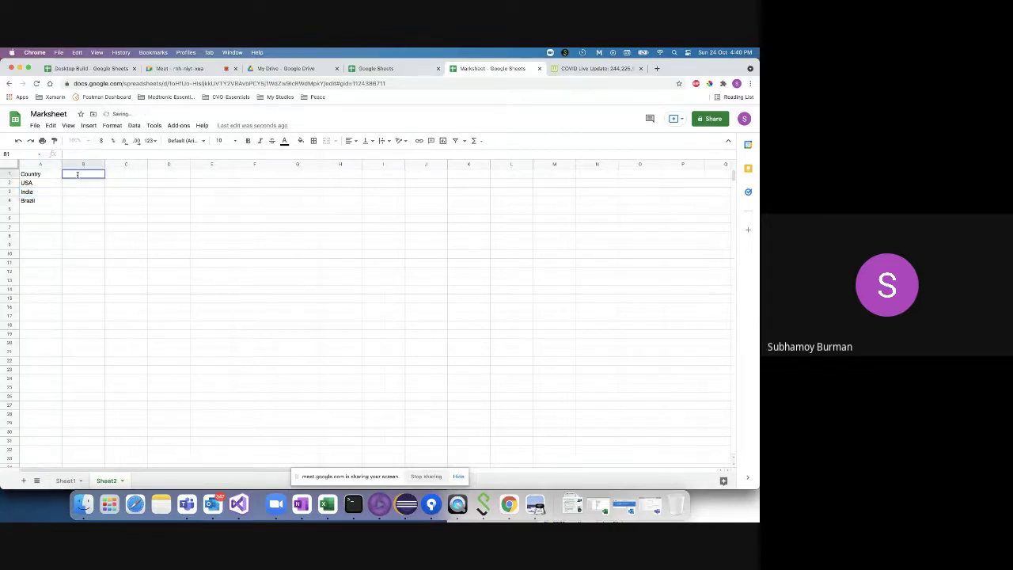
type("Number of cases")
left_click(93, 184)
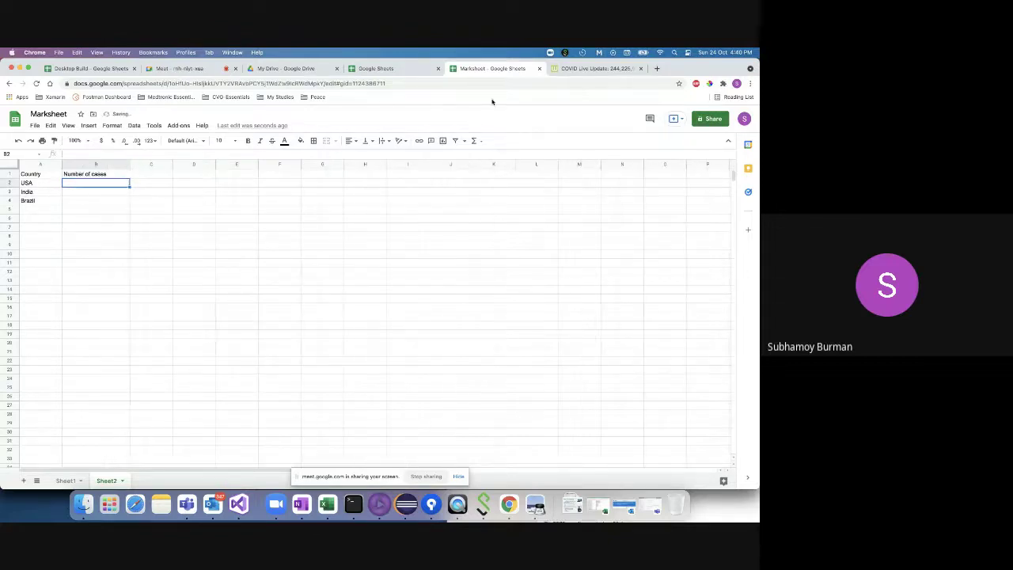
- Copy USA's and India's total cases from Worldometer into B2 and B3
key("ctrl+Tab")
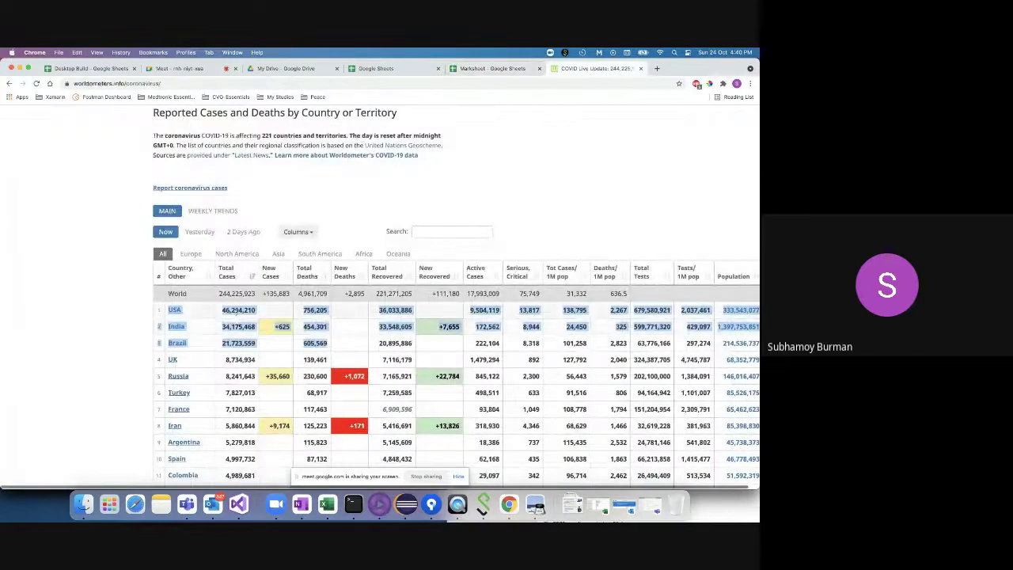
double_click(235, 311)
key("super+c")
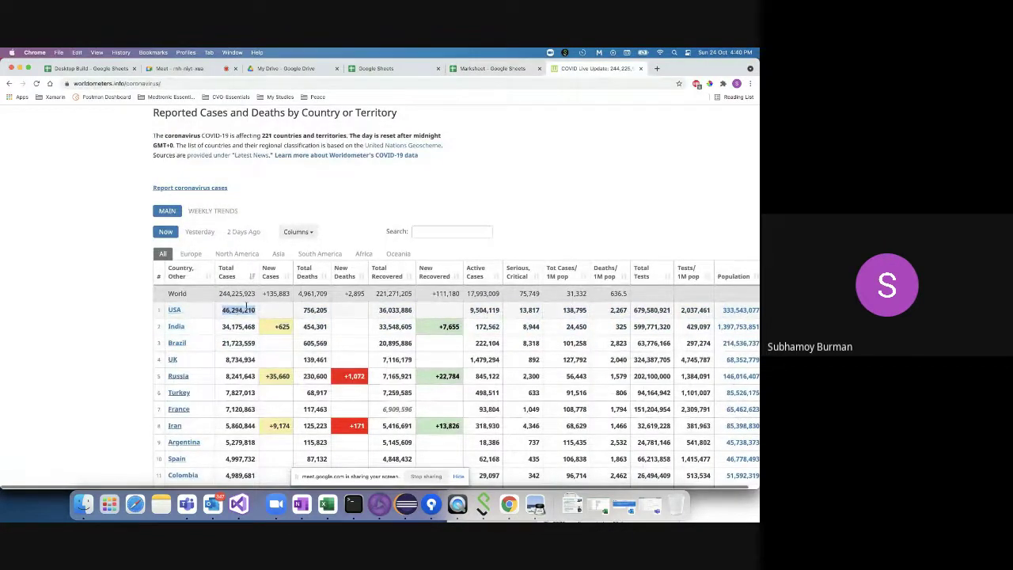
left_click(490, 68)
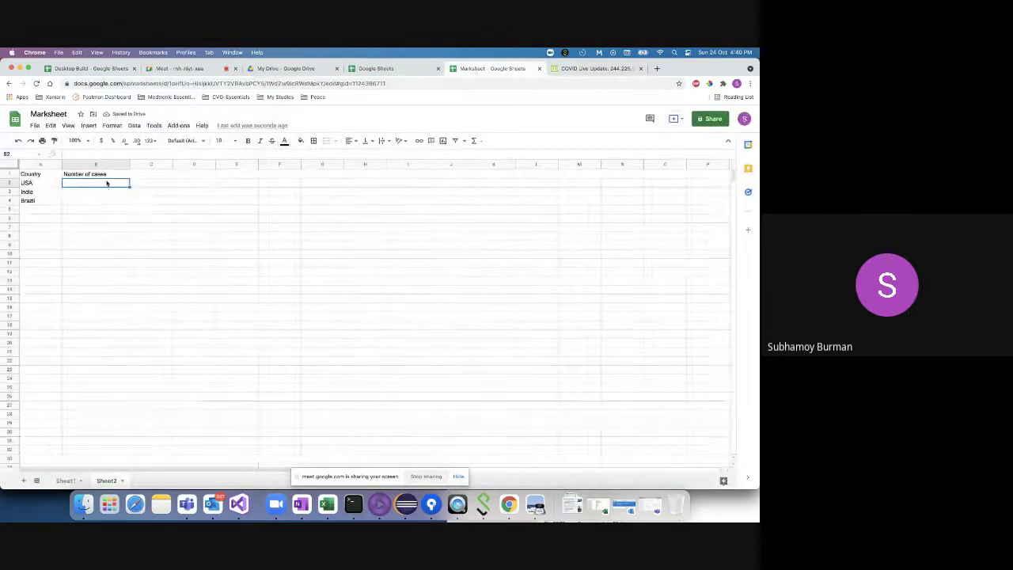
key("super+v")
left_click(587, 69)
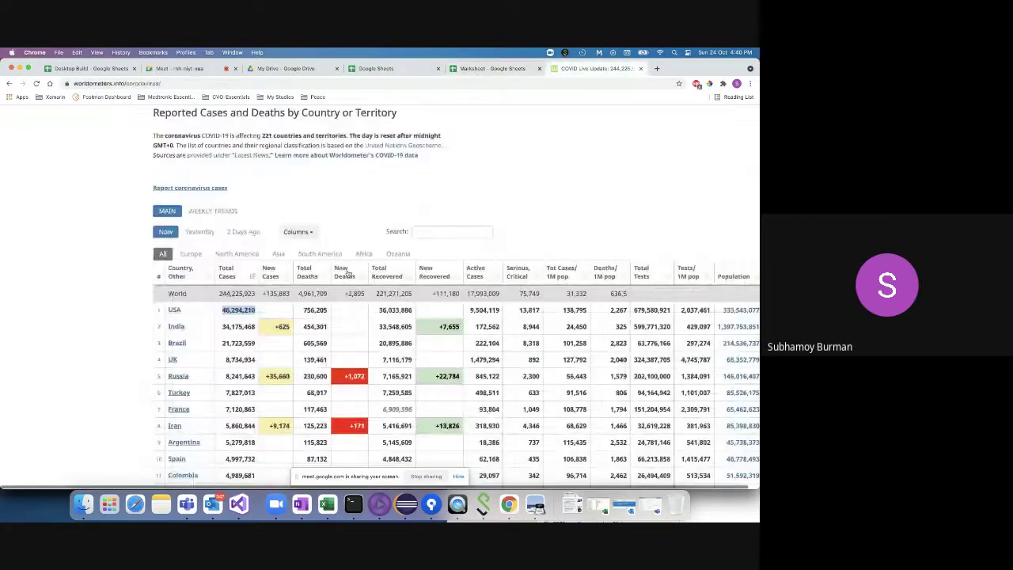
double_click(235, 326)
key("super+c")
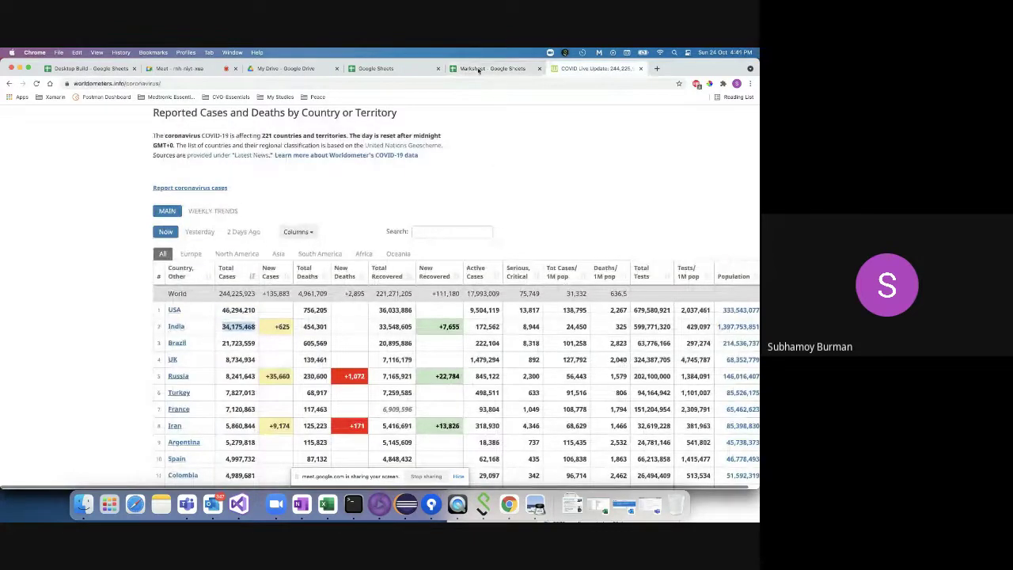
left_click(491, 68)
left_click(88, 194)
key("super+v")
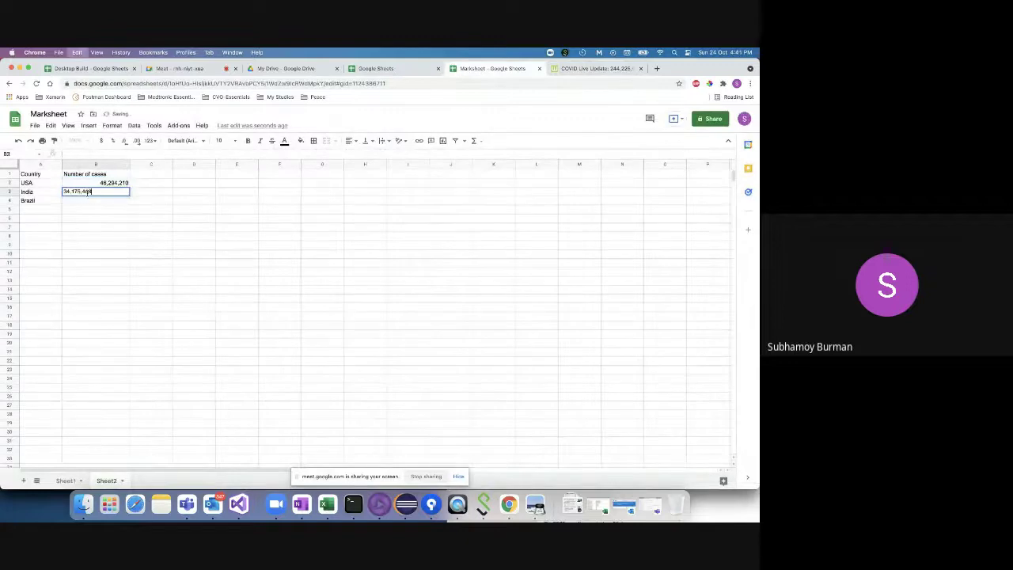
key("Return")
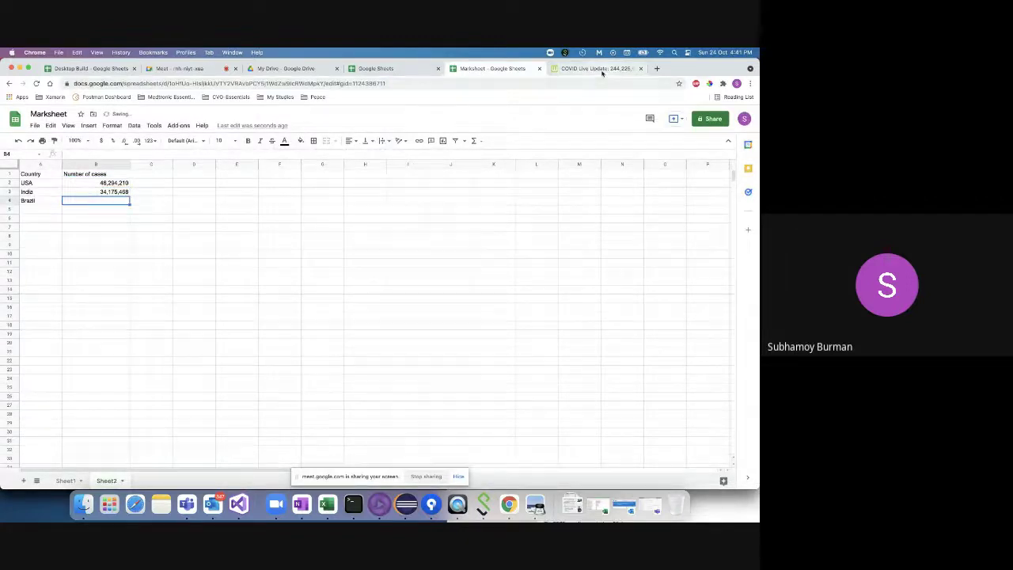
- Copy Brazil's total cases from Worldometer into B4
left_click(593, 69)
double_click(238, 343)
key("super+c")
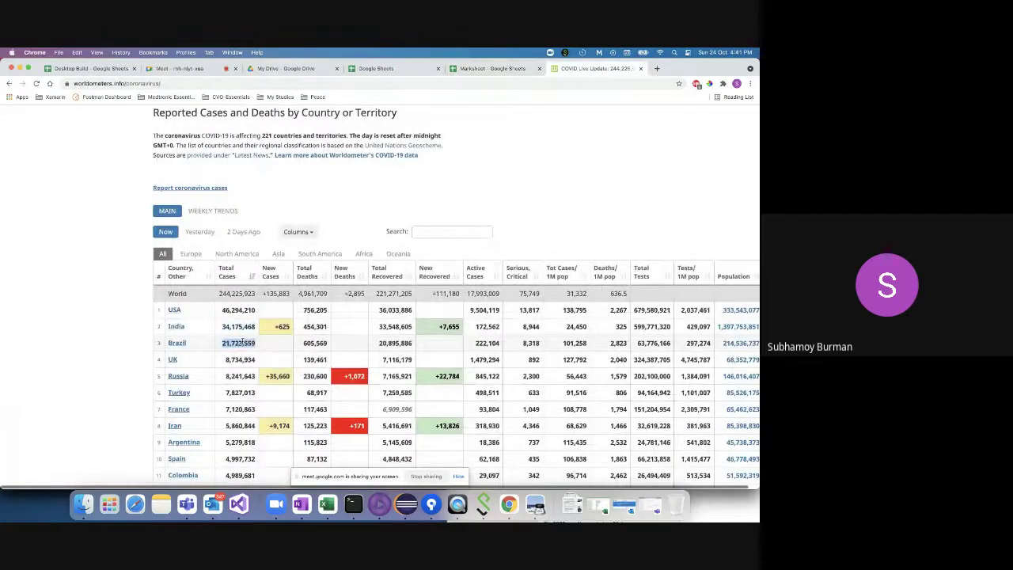
left_click(491, 68)
left_click(90, 206)
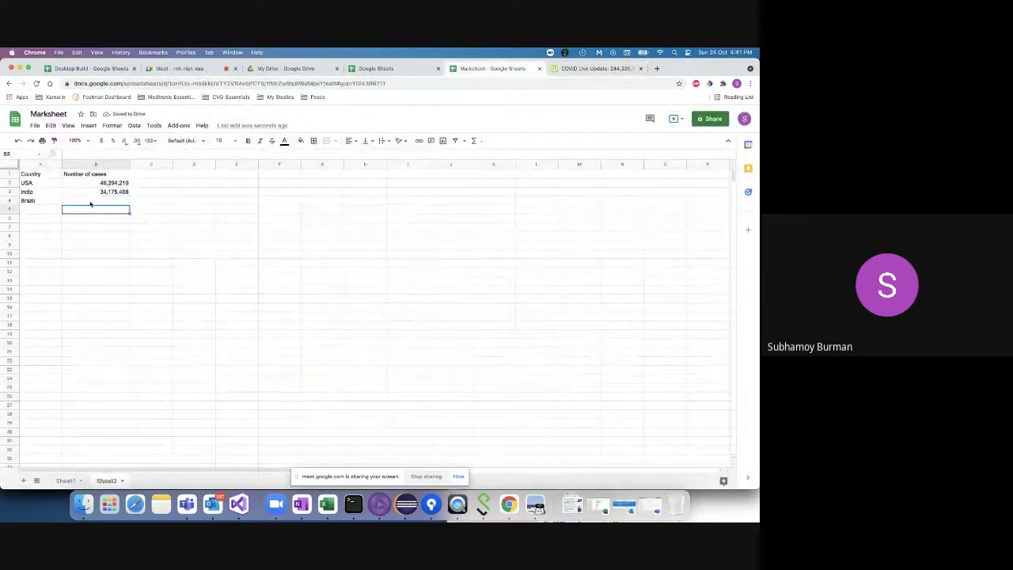
left_click(90, 202)
key("super+v")
left_click(87, 219)
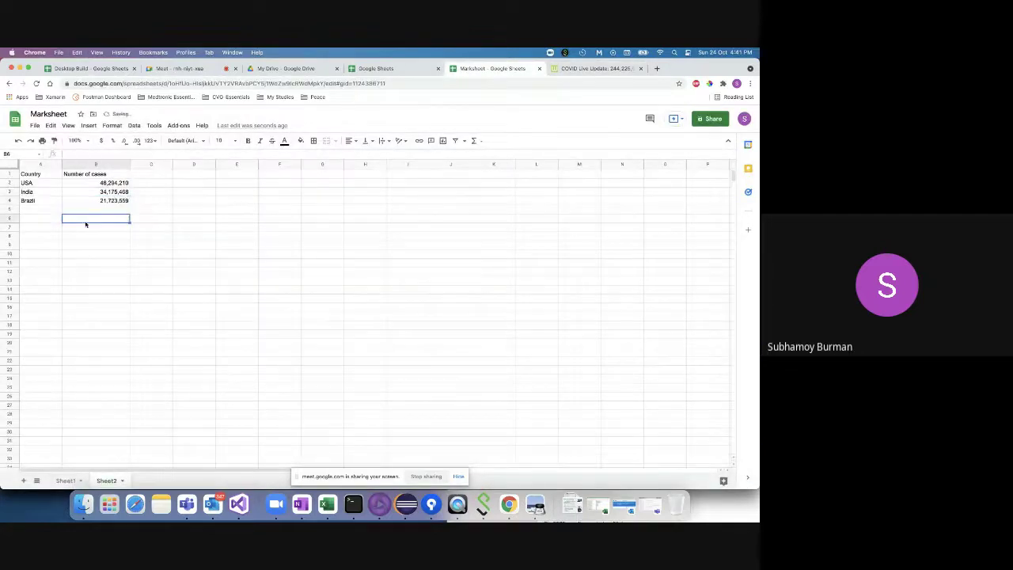
left_click(91, 127)
- Insert a chart, leave the stacking choice unchanged, then delete the empty chart
left_click(103, 246)
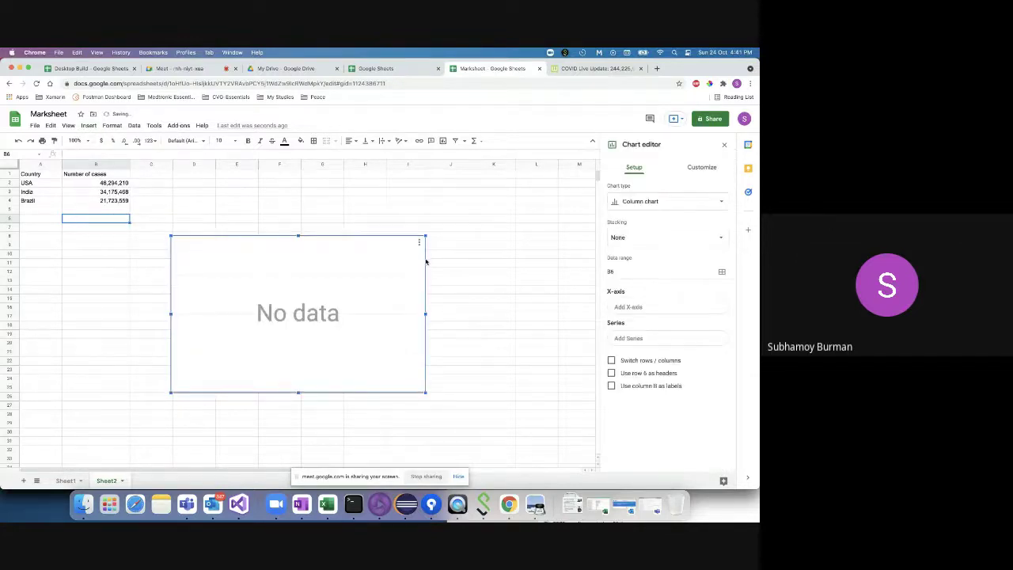
left_click(667, 236)
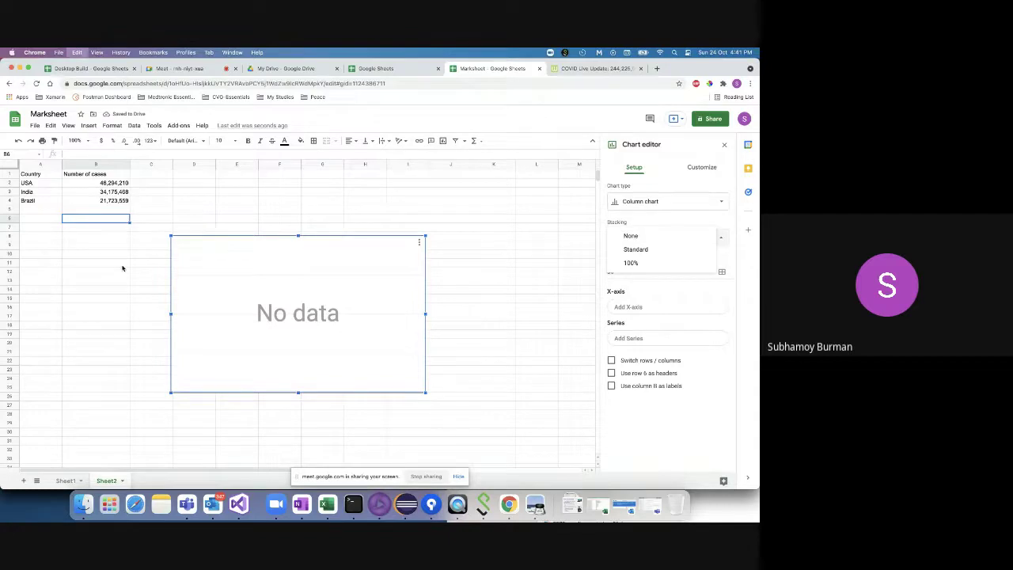
left_click(295, 246)
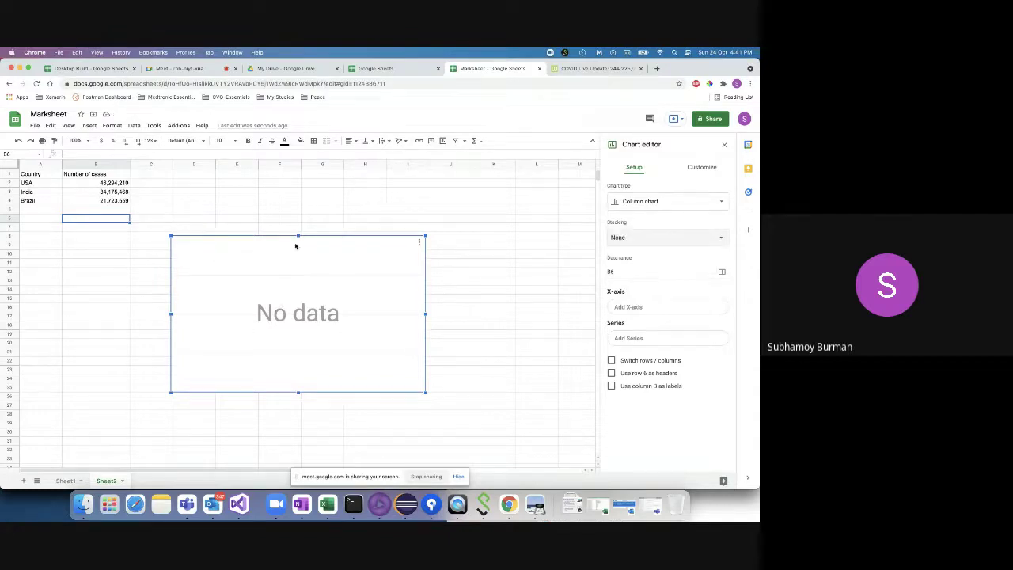
left_click(419, 242)
left_click(388, 269)
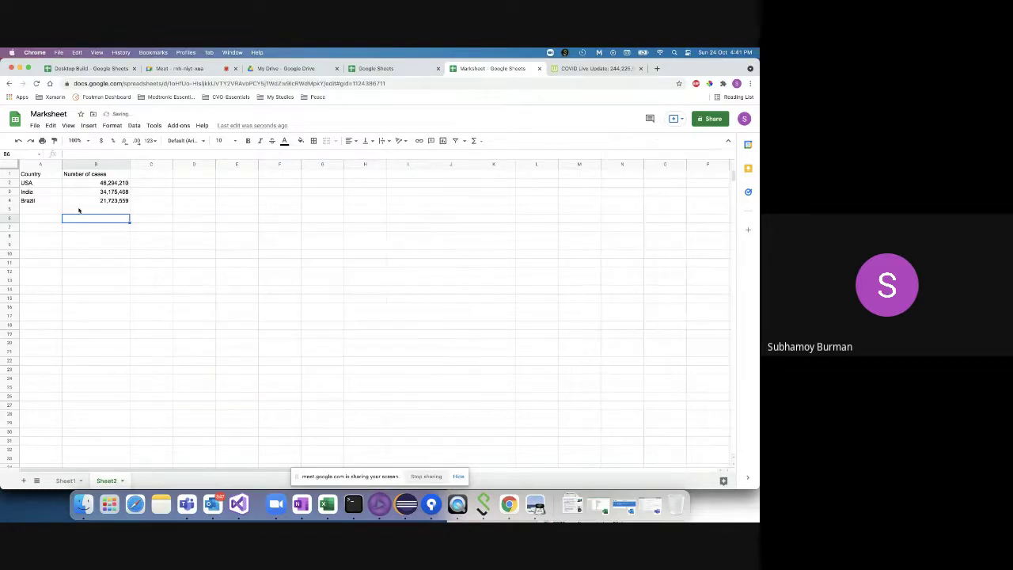
- Build a 'Number of cases' pie chart from the table range A1:B4
left_click(37, 175)
left_click(119, 200, "shift")
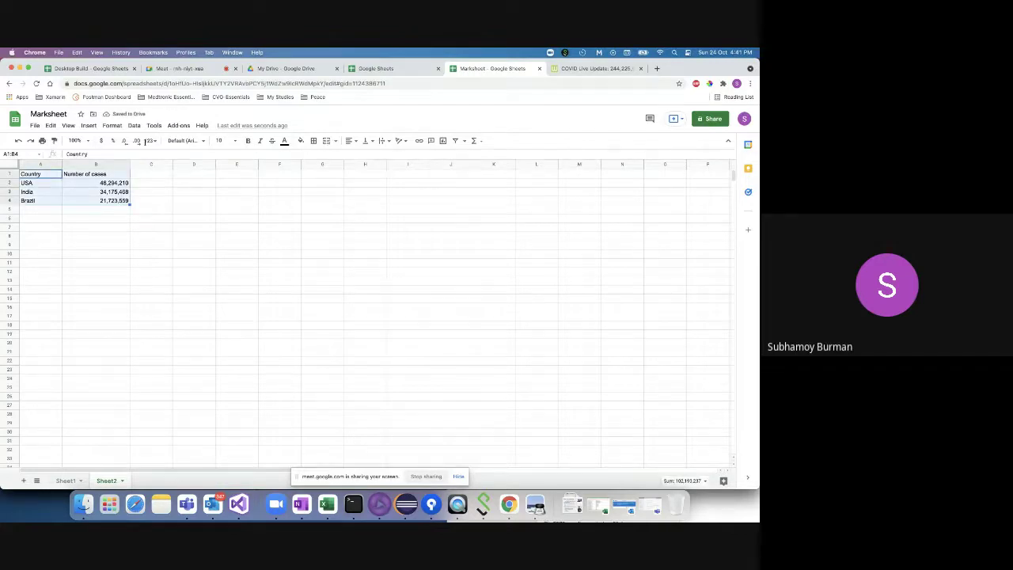
left_click(88, 125)
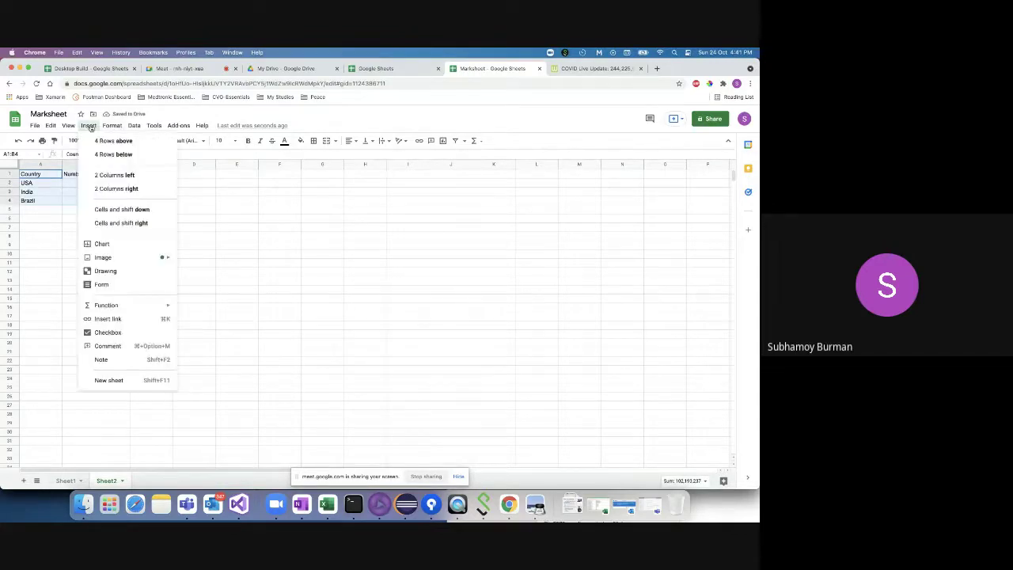
left_click(132, 245)
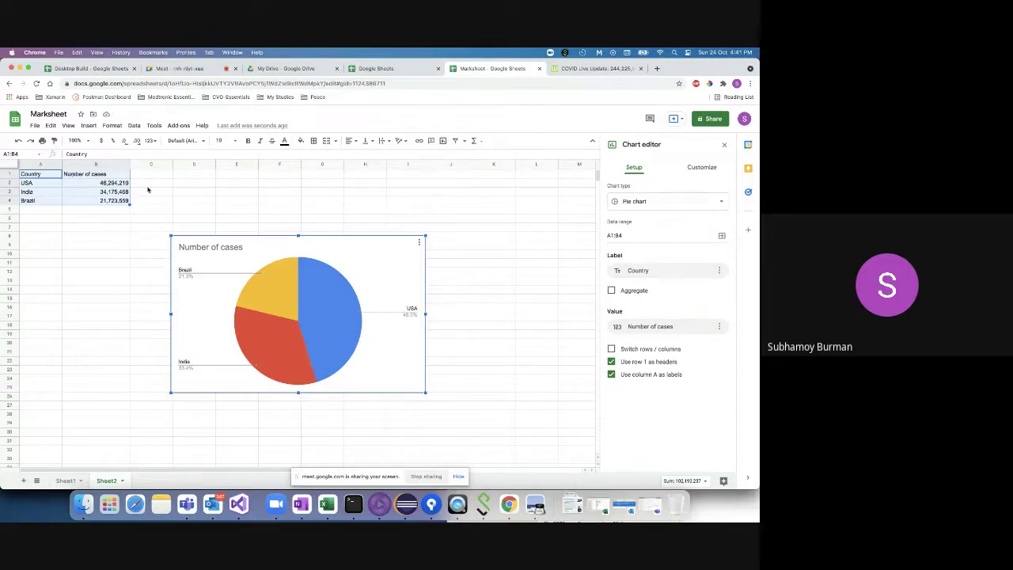
left_click(91, 126)
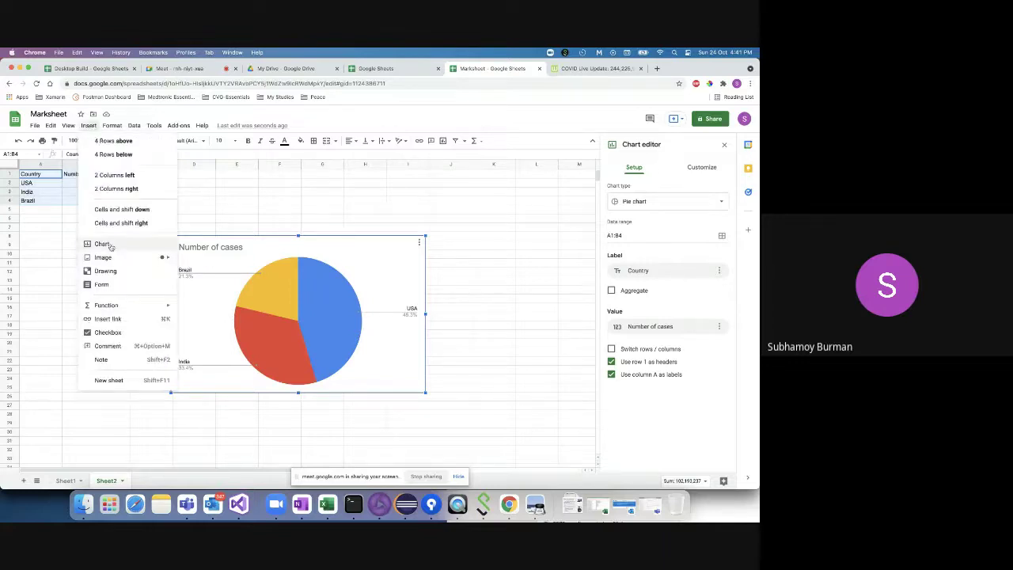
left_click(477, 238)
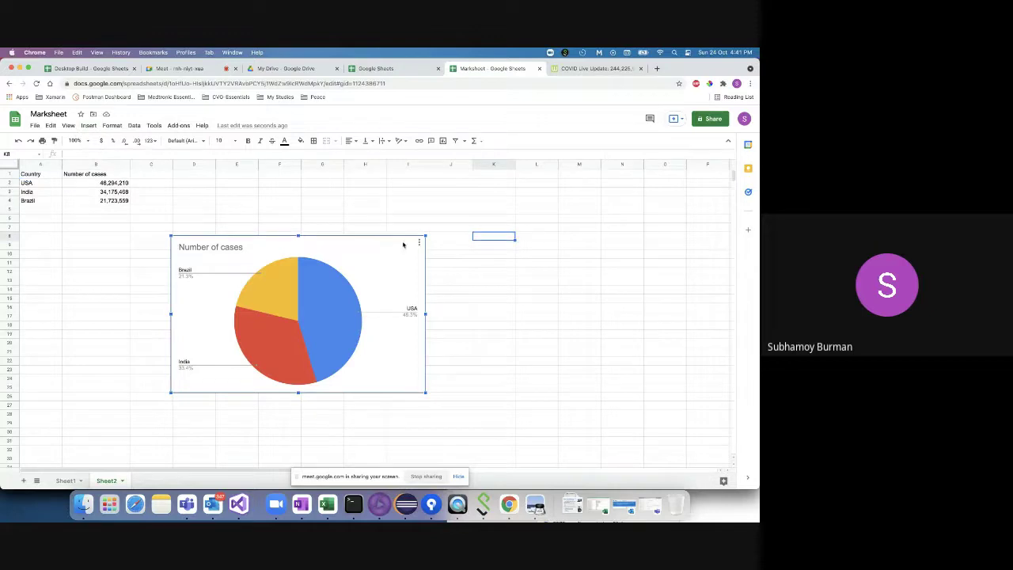
left_click(411, 220)
- Make the pie chart 3D, keeping the background colour and undoing the maximize option
left_click(369, 244)
double_click(409, 247)
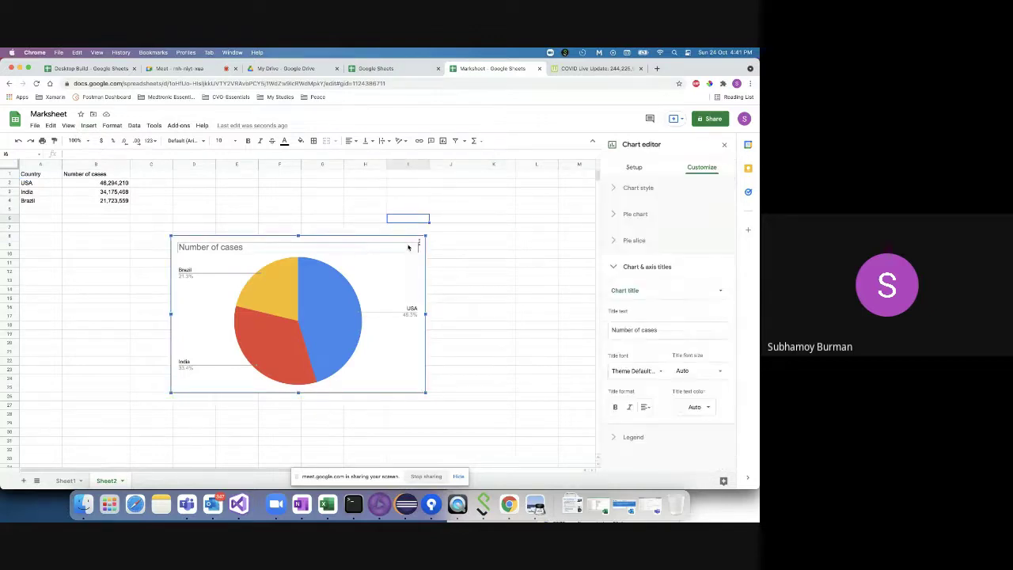
left_click(622, 188)
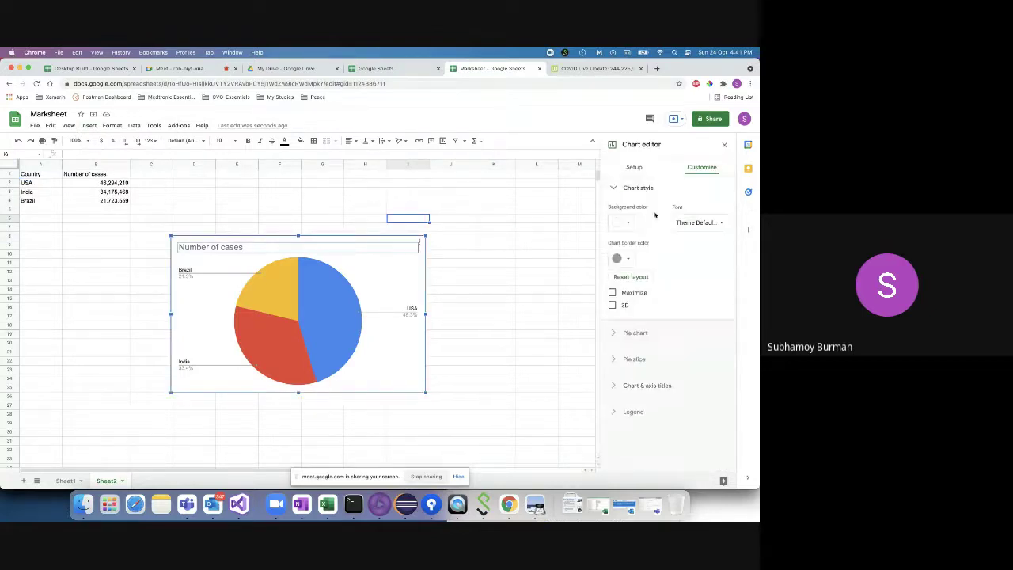
left_click(628, 224)
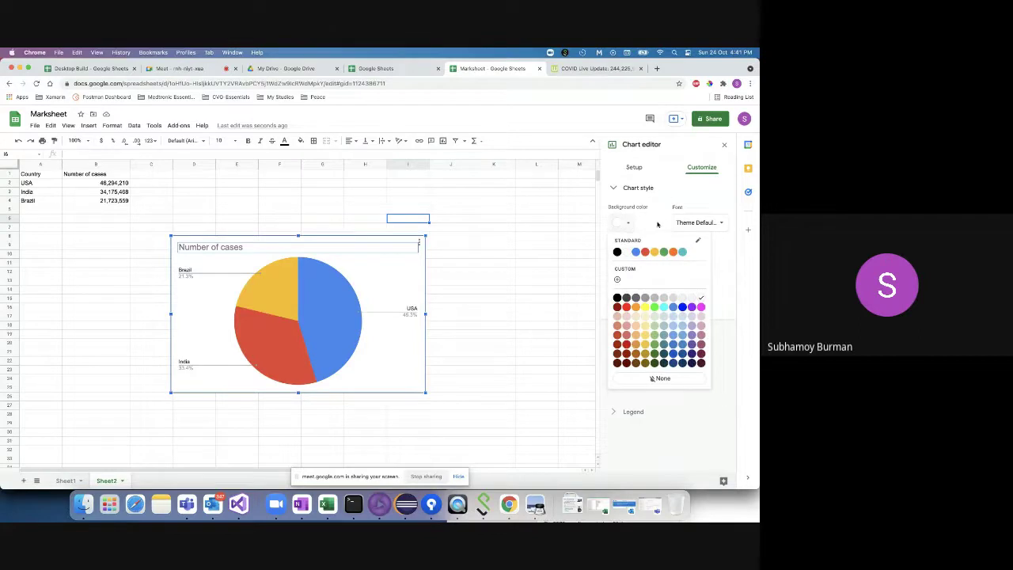
left_click(654, 225)
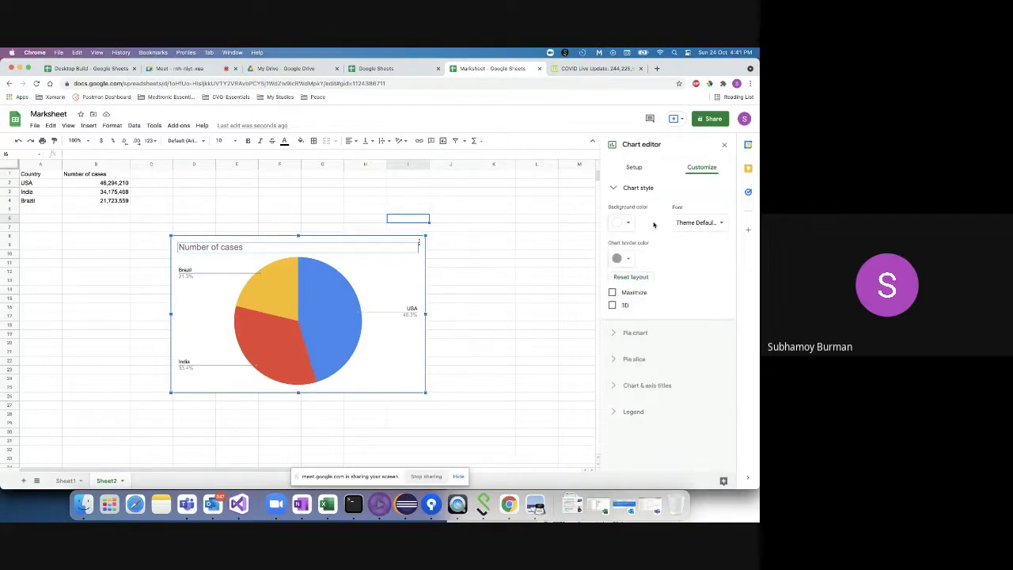
left_click(612, 304)
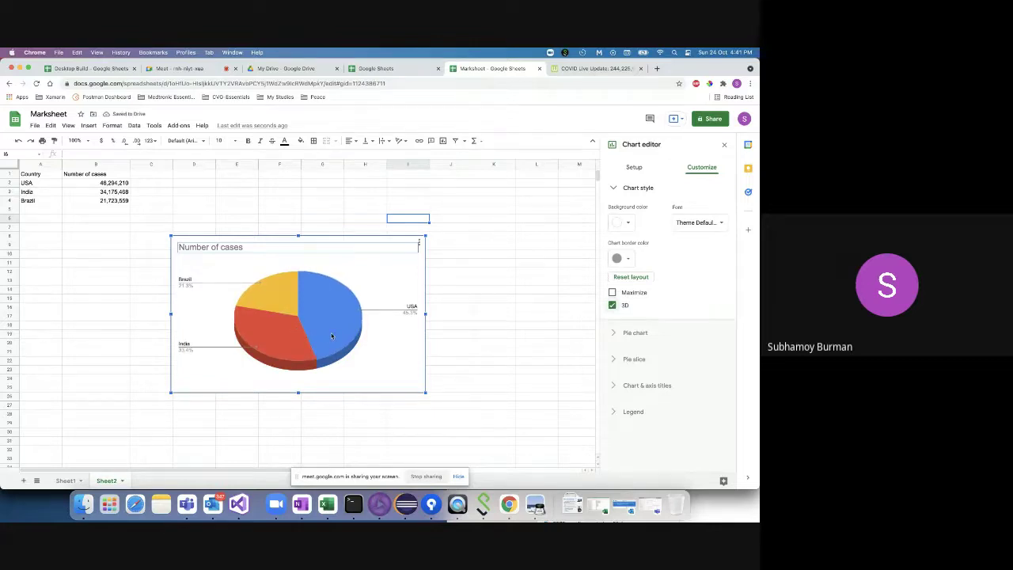
left_click(612, 292)
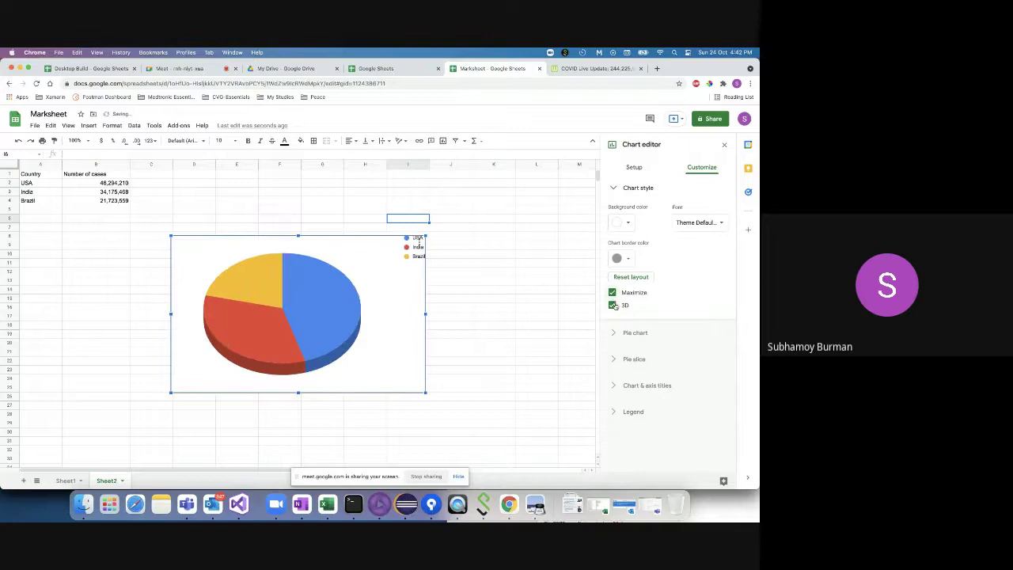
key("ctrl+z")
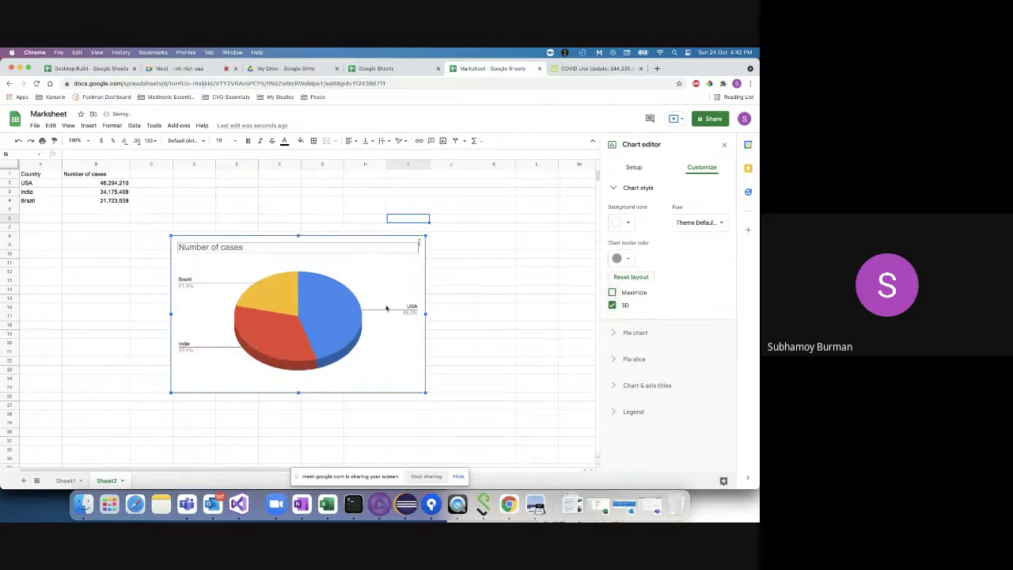
- Edit the chart title to read 'Number of coronavirus cases worldwide'
double_click(216, 247)
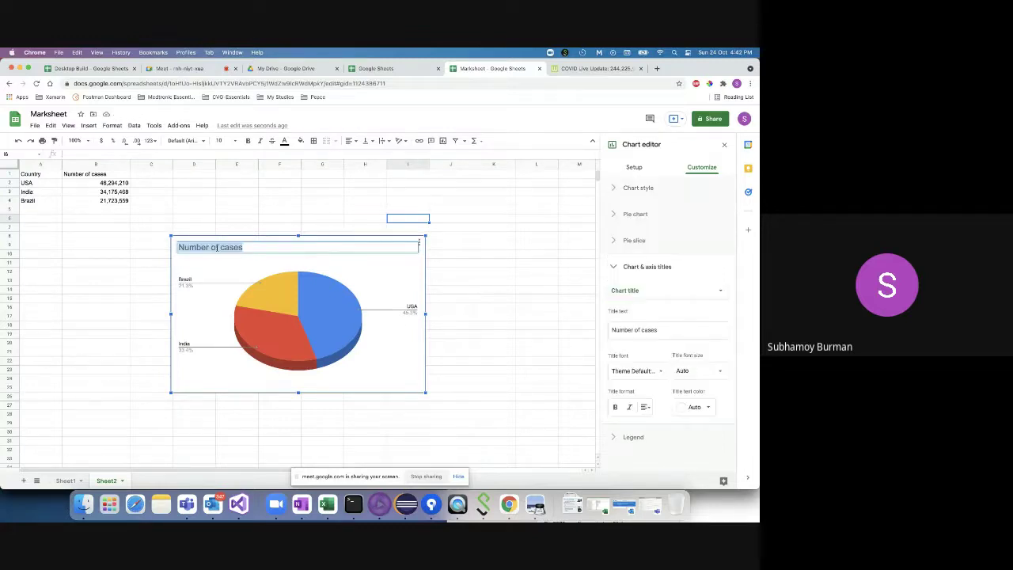
left_click(221, 248)
type("cornovirus ")
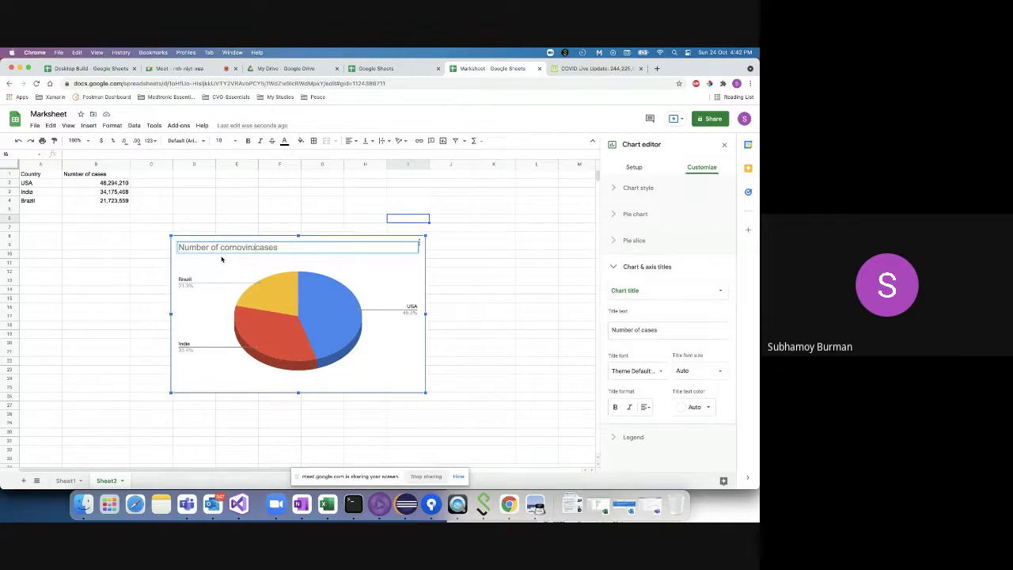
type("cases")
key("shift+Right")
key("shift+Right")
key("shift+Right")
key("shift+Right")
key("shift+Right")
key("BackSpace")
left_click(241, 249)
key("BackSpace")
type("a")
left_click(231, 248)
type("o")
type("worldwide")
key("Return")
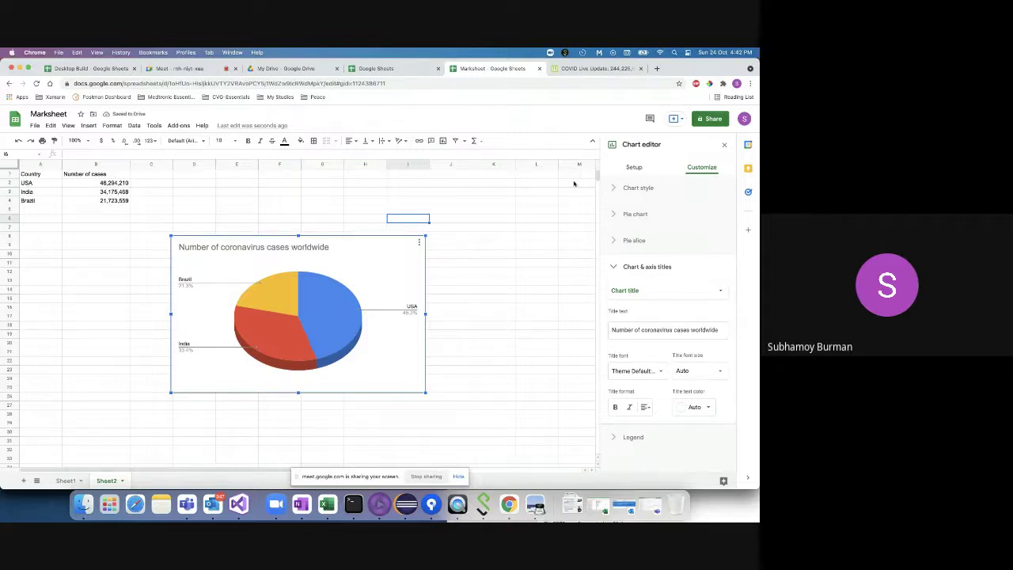
left_click(614, 187)
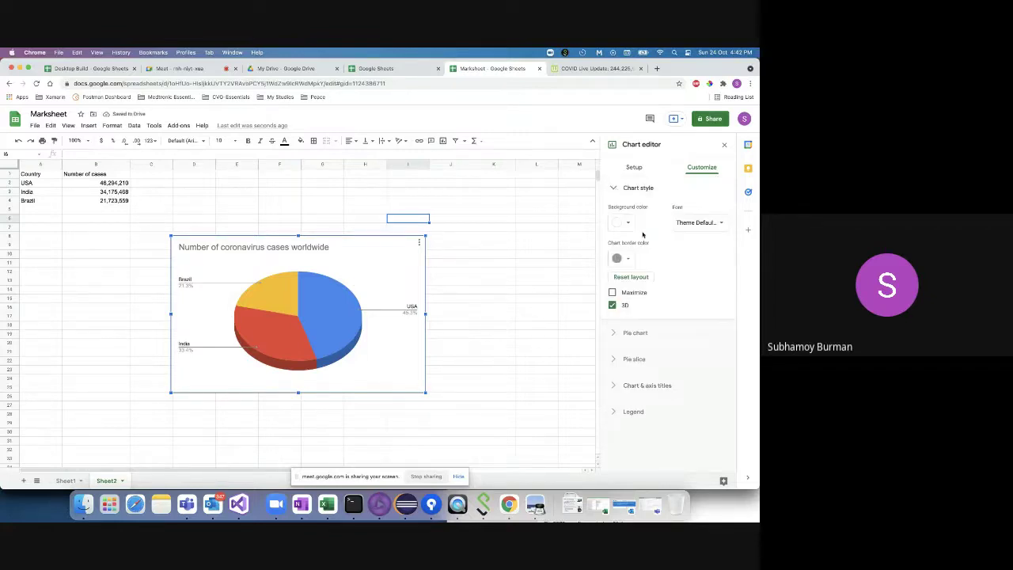
left_click(633, 168)
- Try the combo, line and smooth line chart types, then settle on a horizontal bar chart
left_click(636, 203)
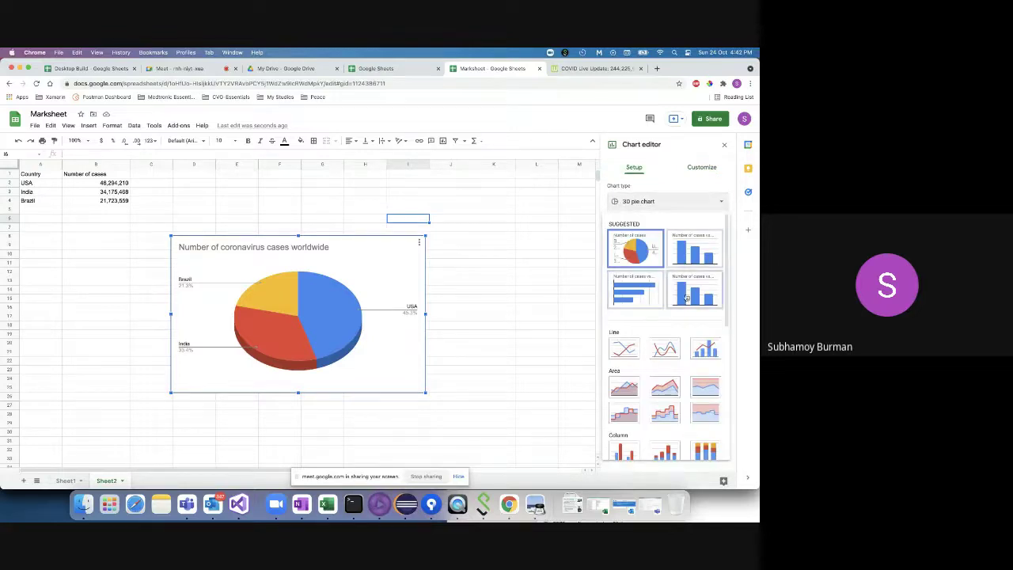
left_click(702, 349)
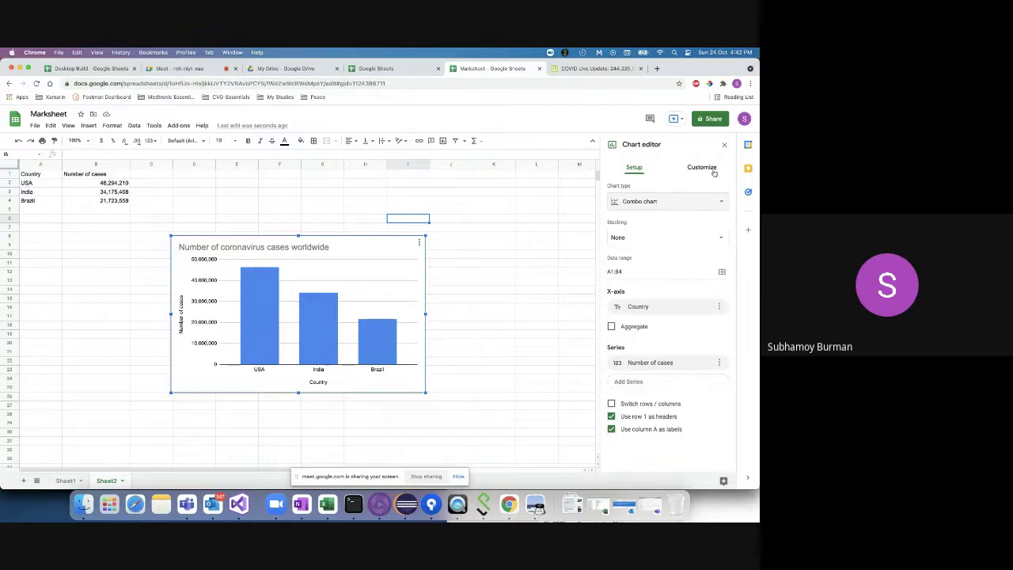
left_click(663, 203)
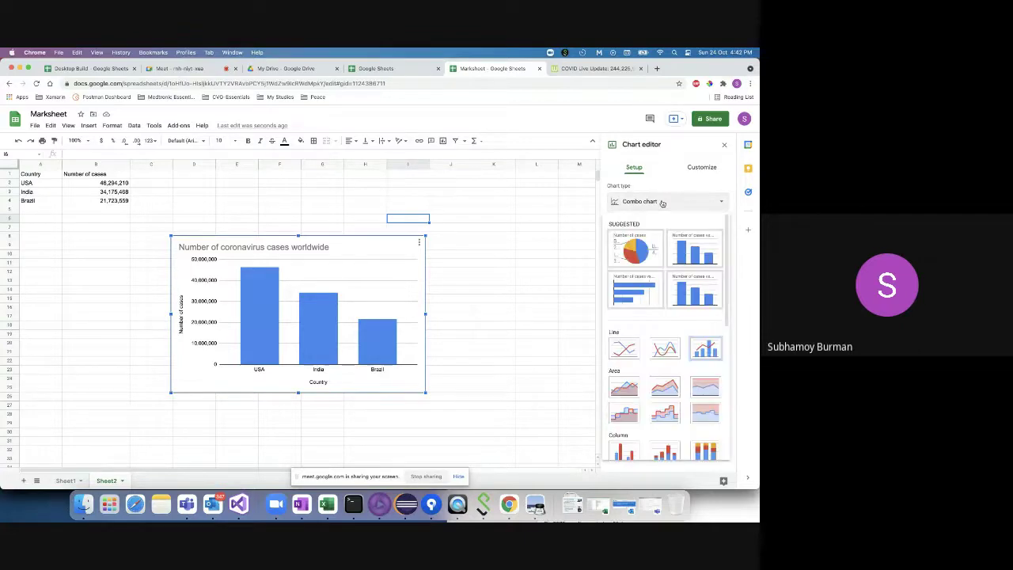
left_click(624, 349)
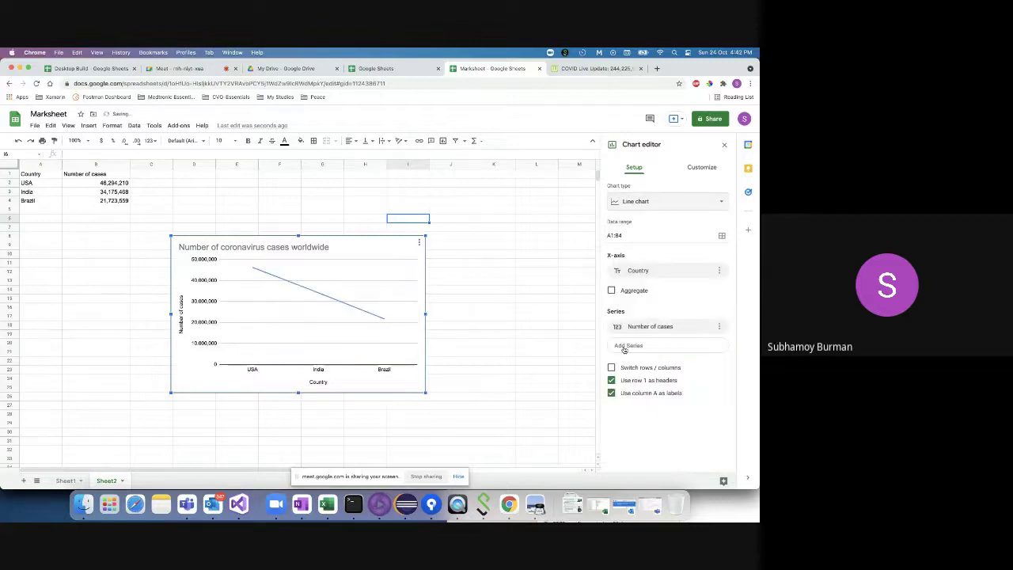
left_click(688, 201)
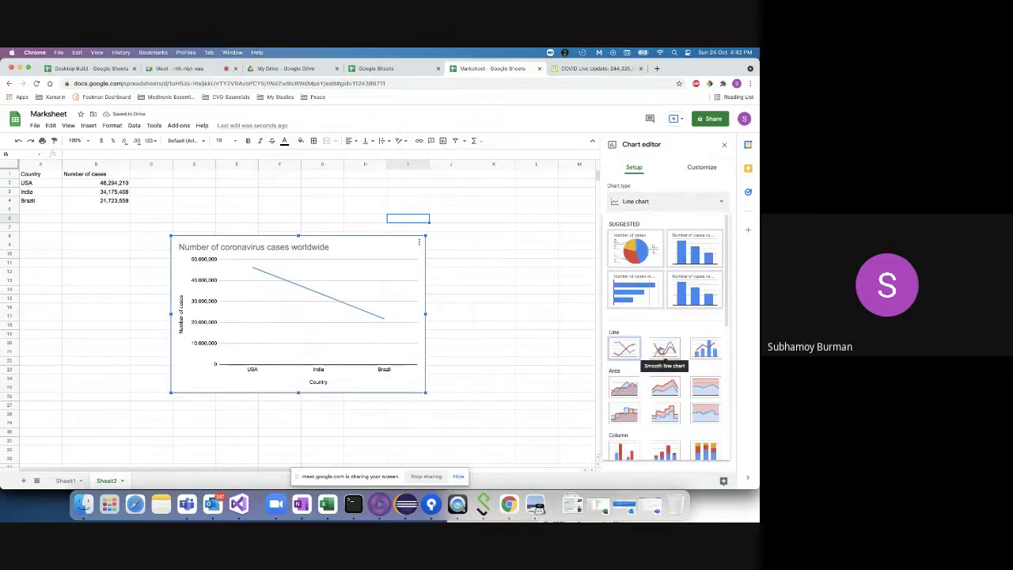
left_click(661, 349)
left_click(685, 206)
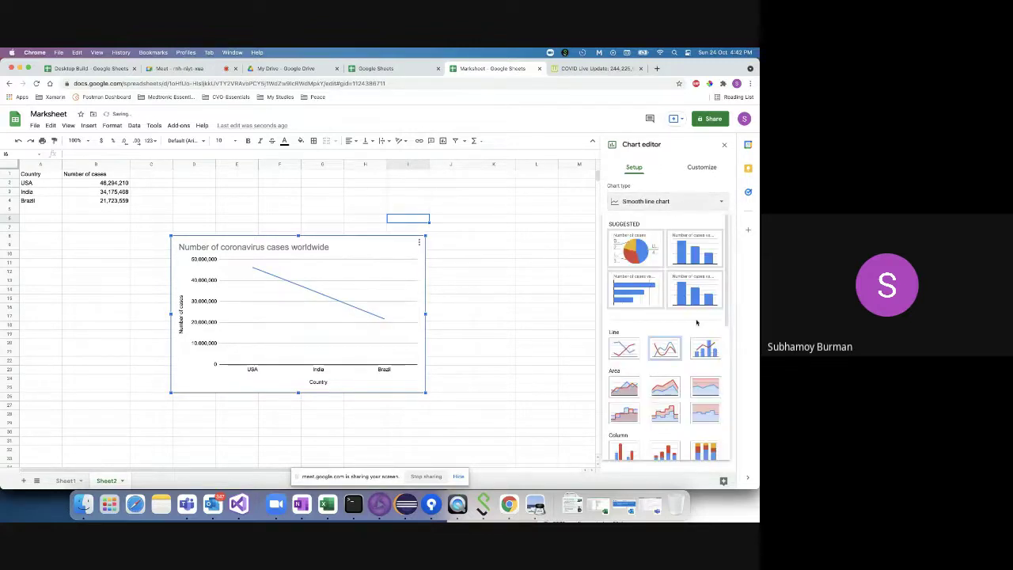
left_click(637, 294)
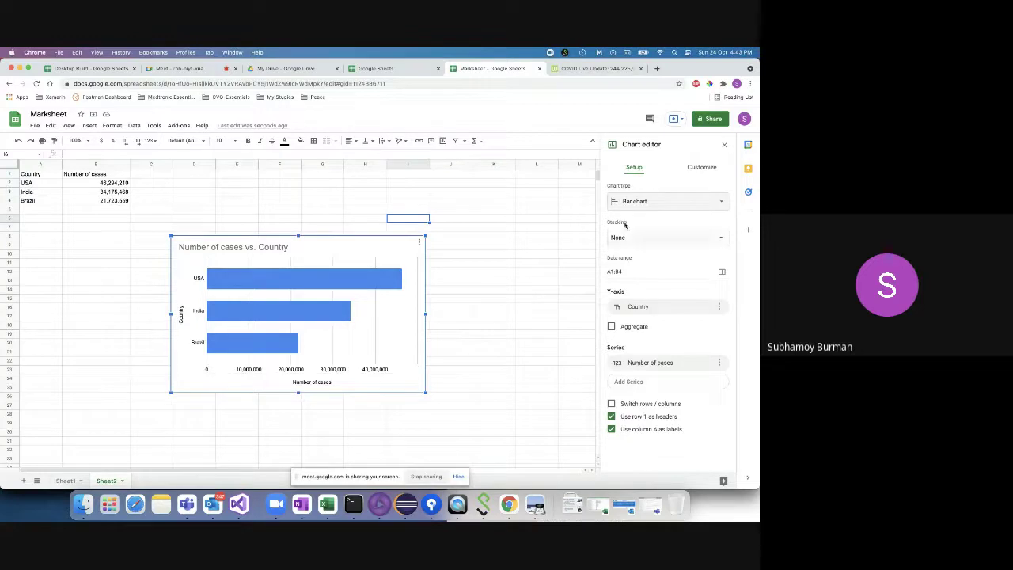
- Look through the Series, Legend, Horizontal axis and Vertical axis options in Customize
left_click(698, 170)
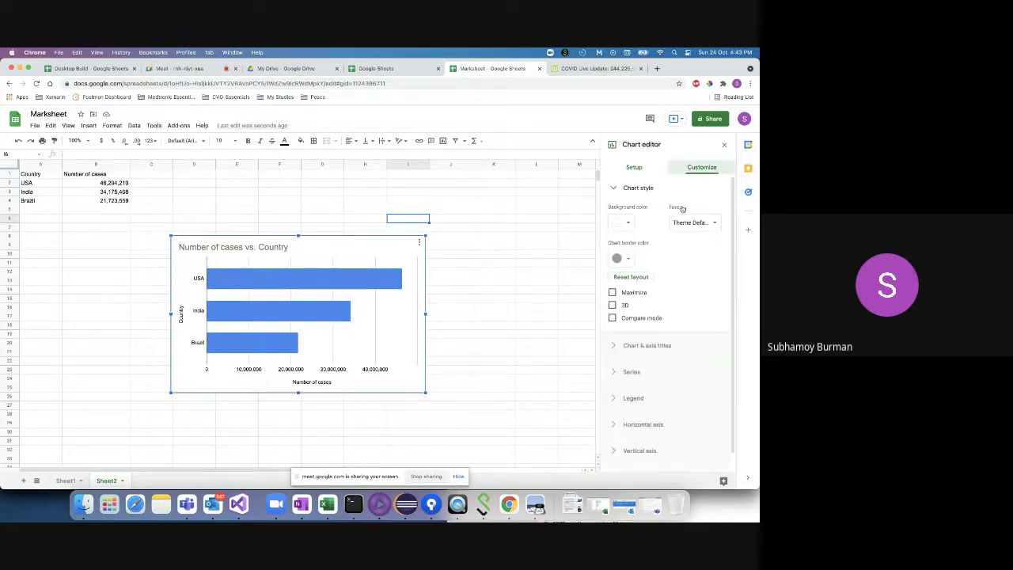
left_click(640, 372)
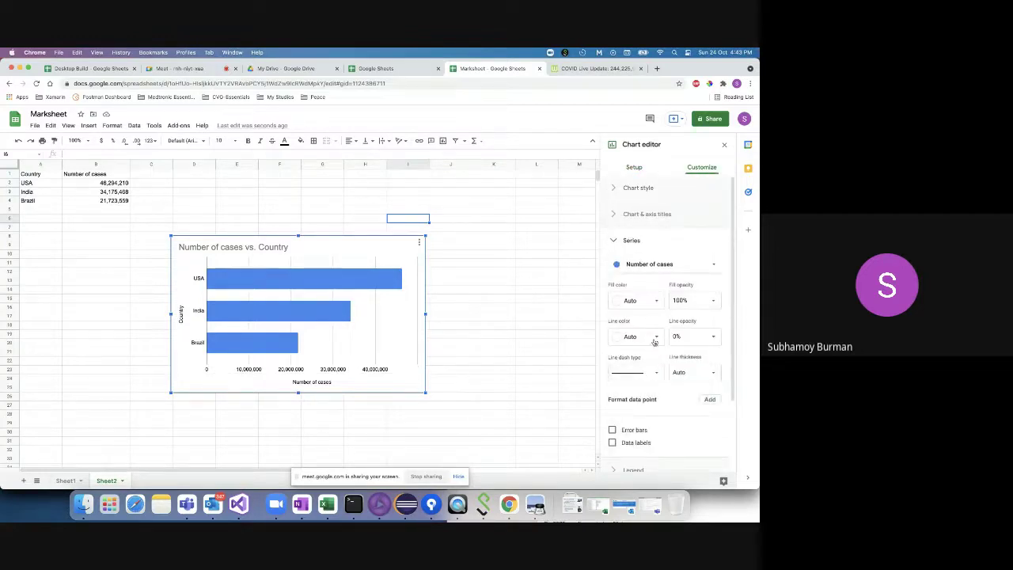
left_click(622, 378)
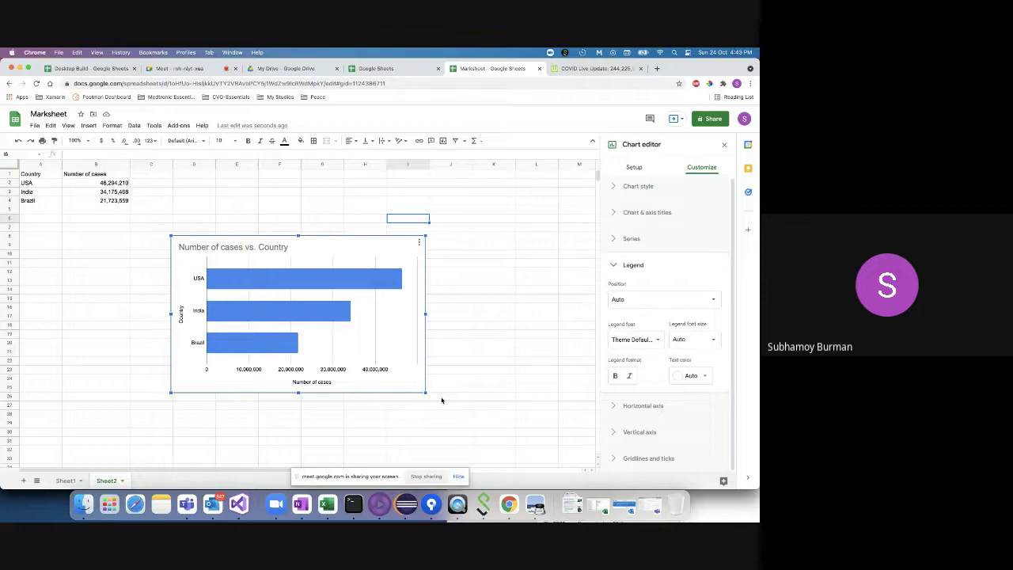
left_click(651, 406)
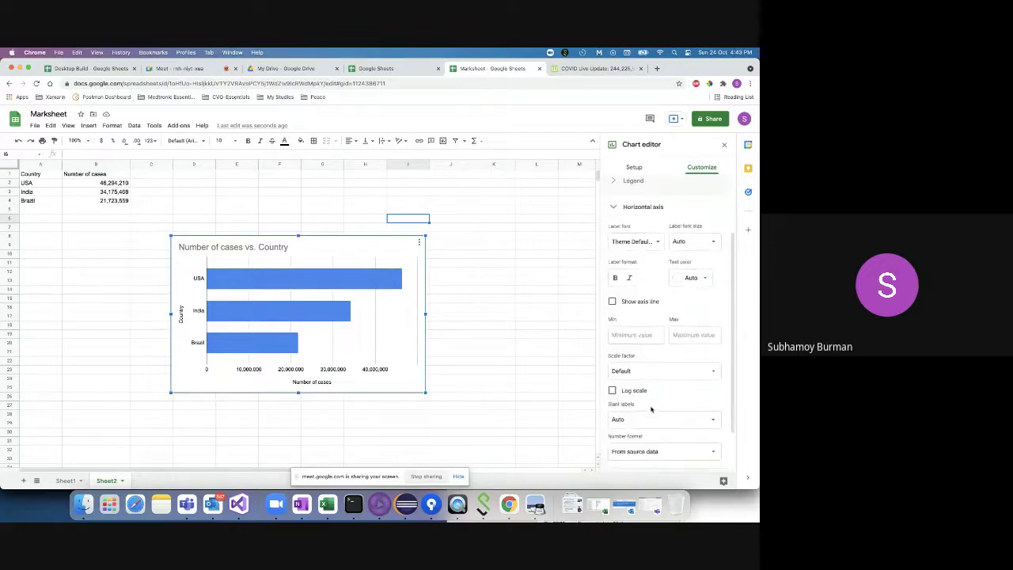
scroll(643, 427, "down", 3)
left_click(641, 433)
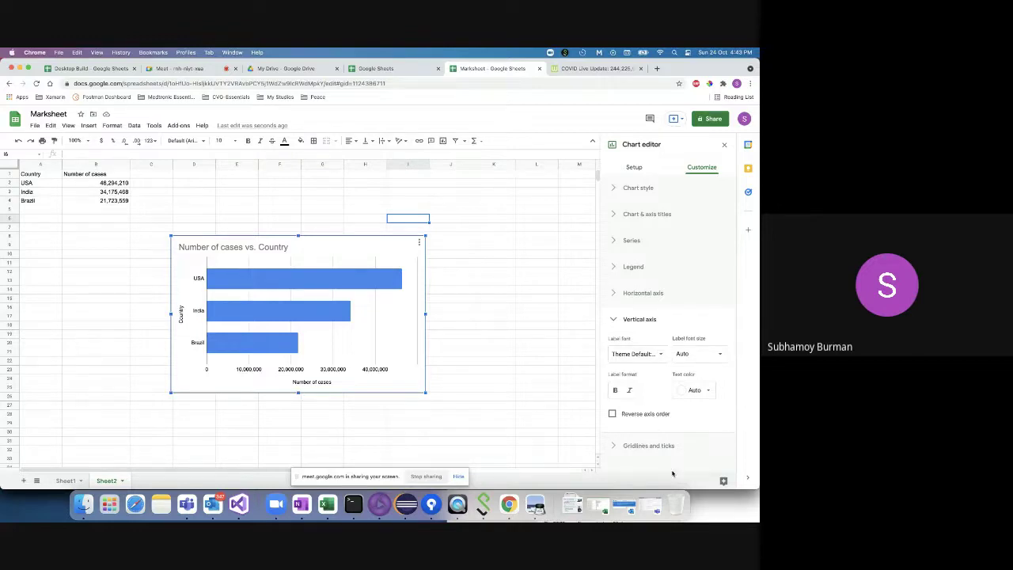
- Turn on major ticks for the vertical axis, set them Outside, and close the editor
left_click(616, 447)
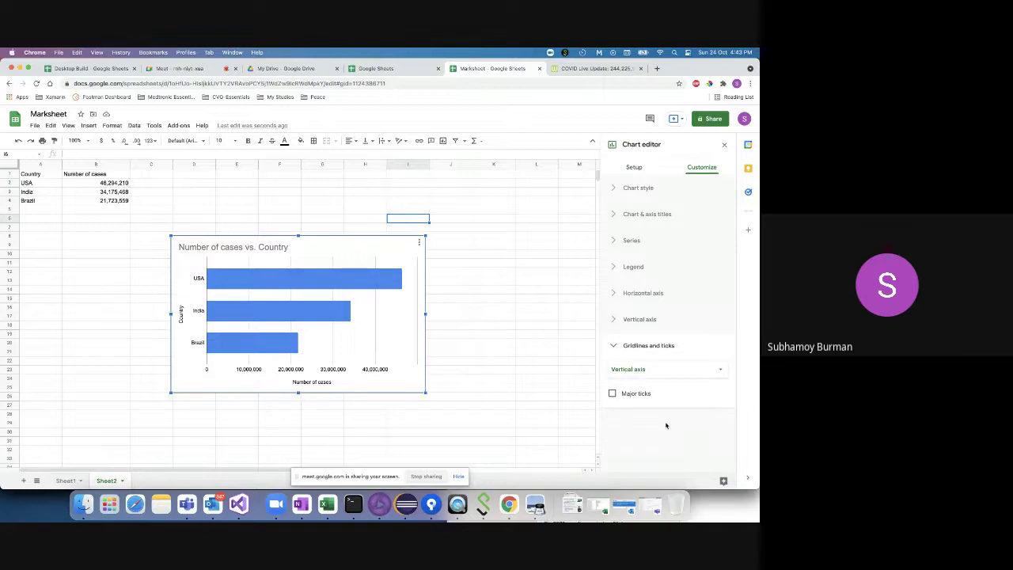
left_click(612, 393)
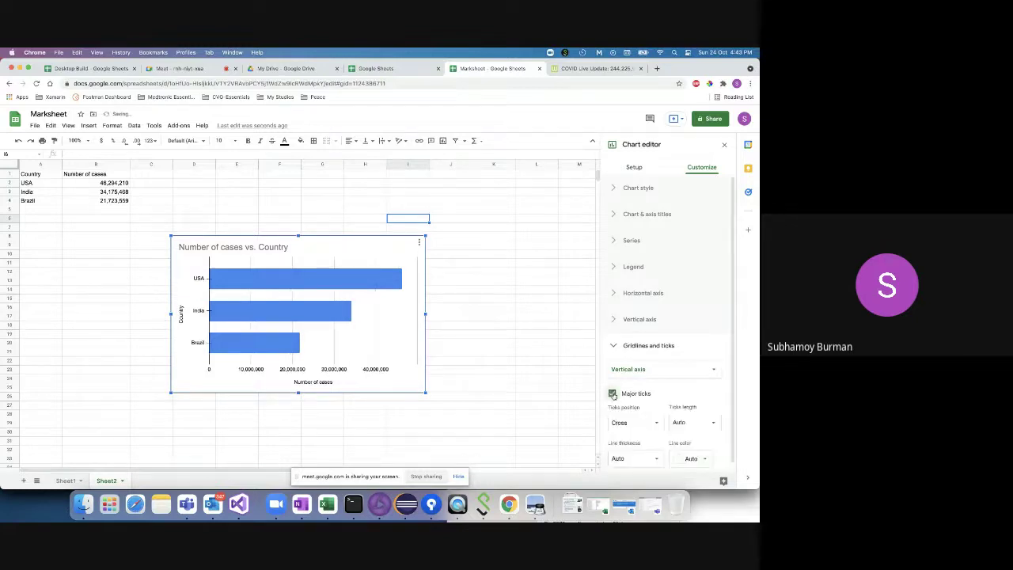
left_click(633, 421)
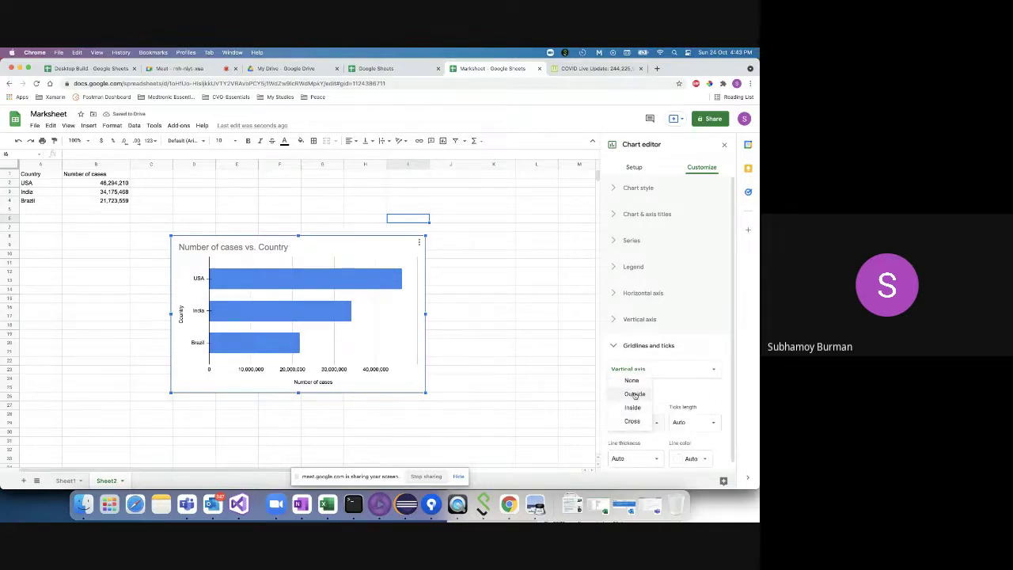
left_click(634, 393)
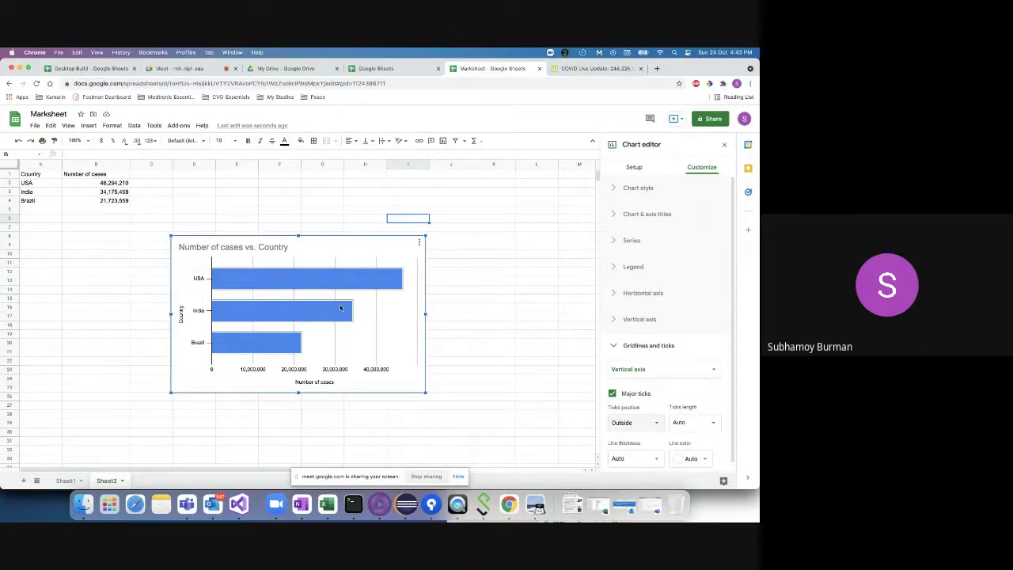
left_click(35, 175)
left_click(107, 200, "shift")
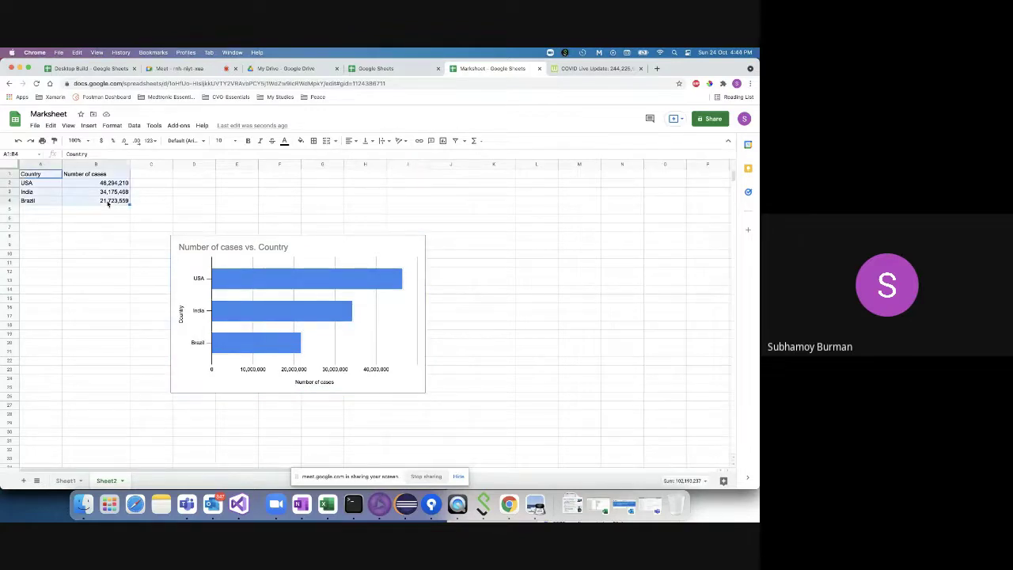
left_click(88, 126)
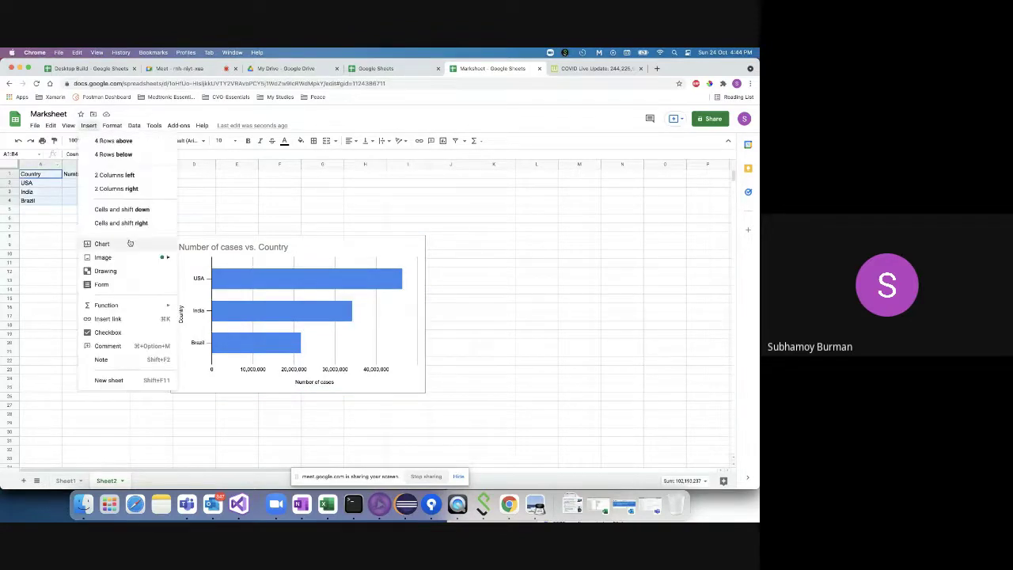
left_click(342, 245)
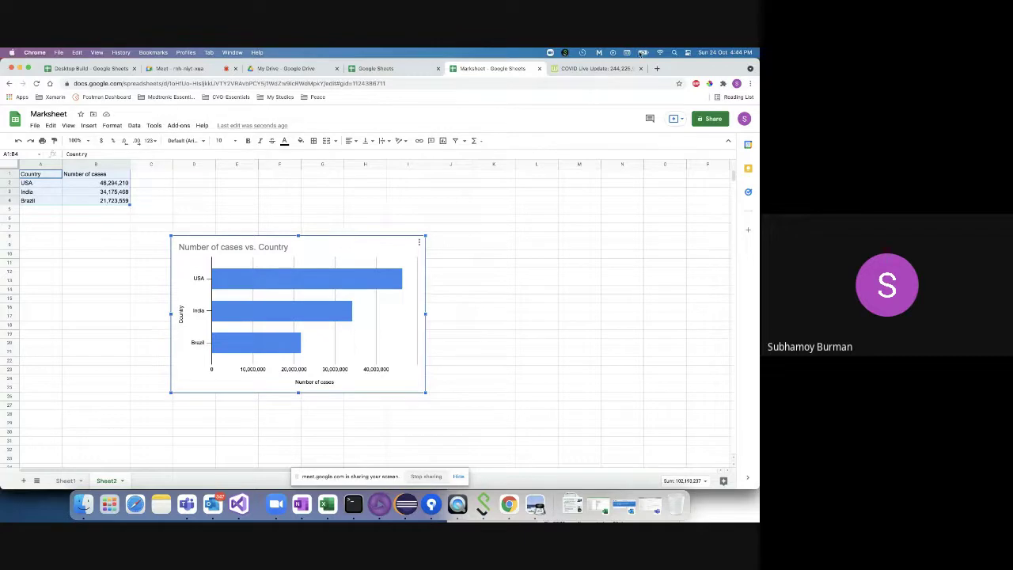
- Search Google for 'excel dashboard' in a new tab and show the image results
left_click(658, 69)
type("ex")
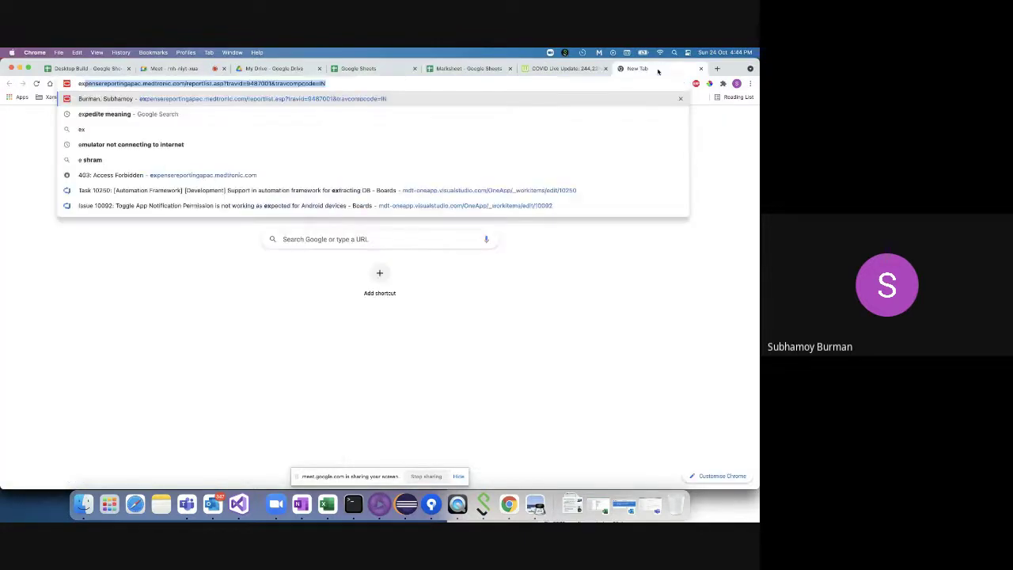
type("cel dashboard")
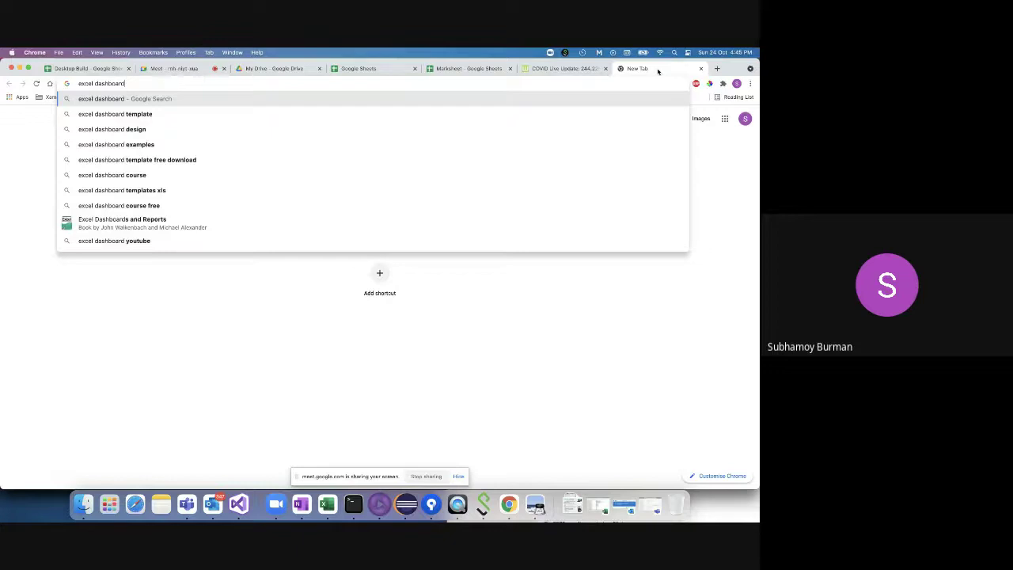
key("Return")
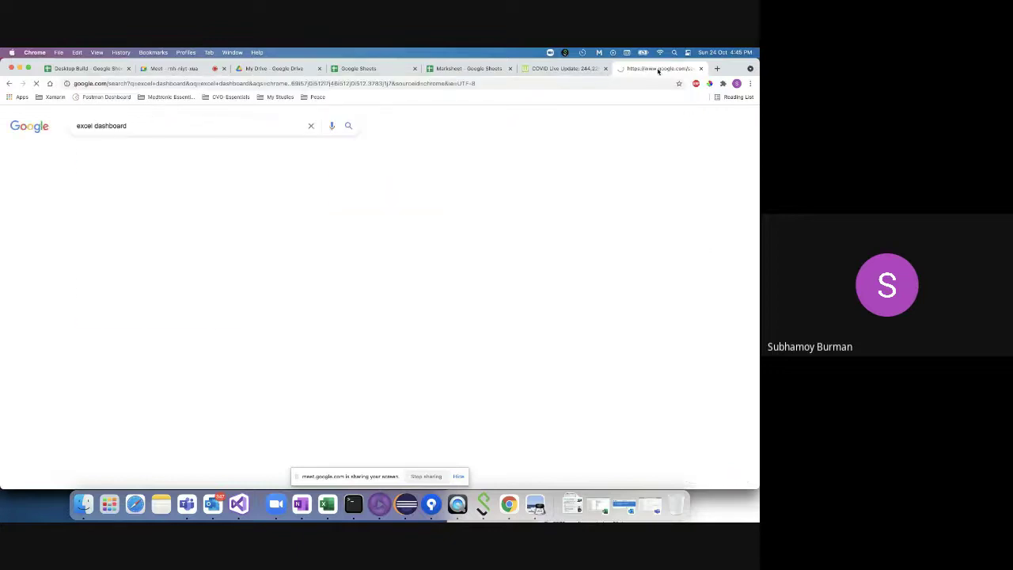
left_click(120, 153)
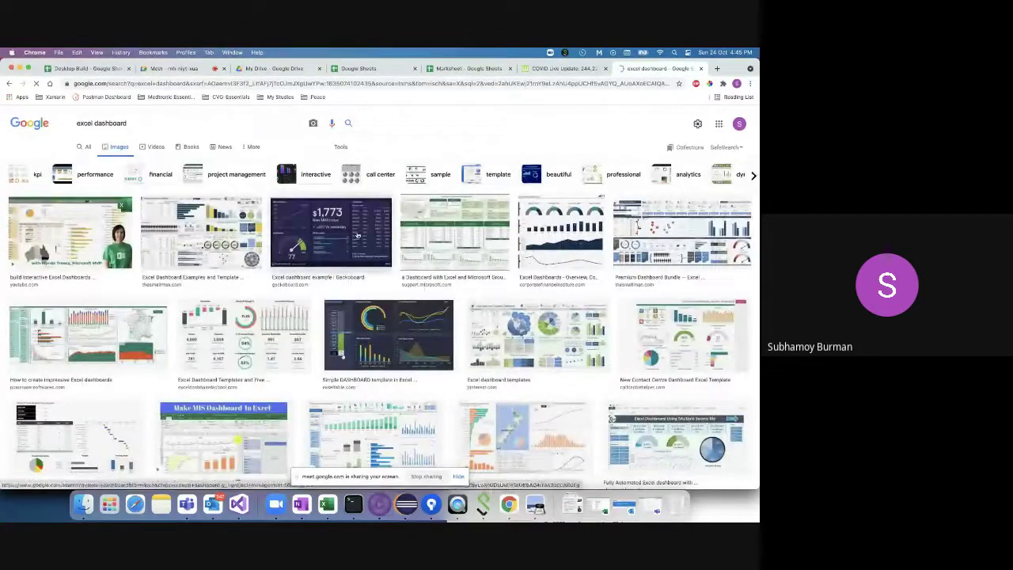
- Preview dashboard examples and open Microsoft Support's 'Create and share a Dashboard with Excel and Microsoft Groups'
left_click(358, 236)
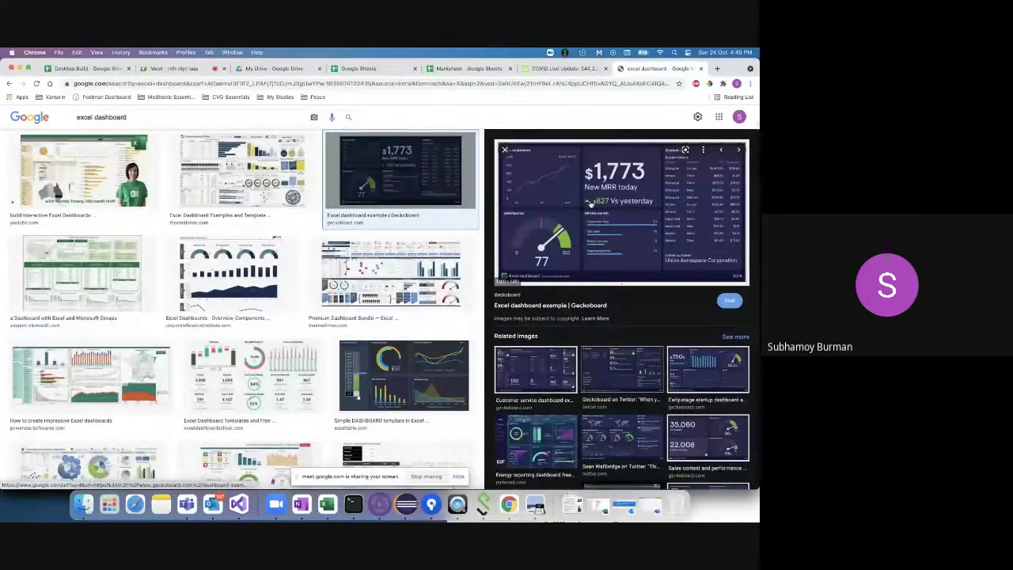
left_click(504, 149)
left_click(504, 150)
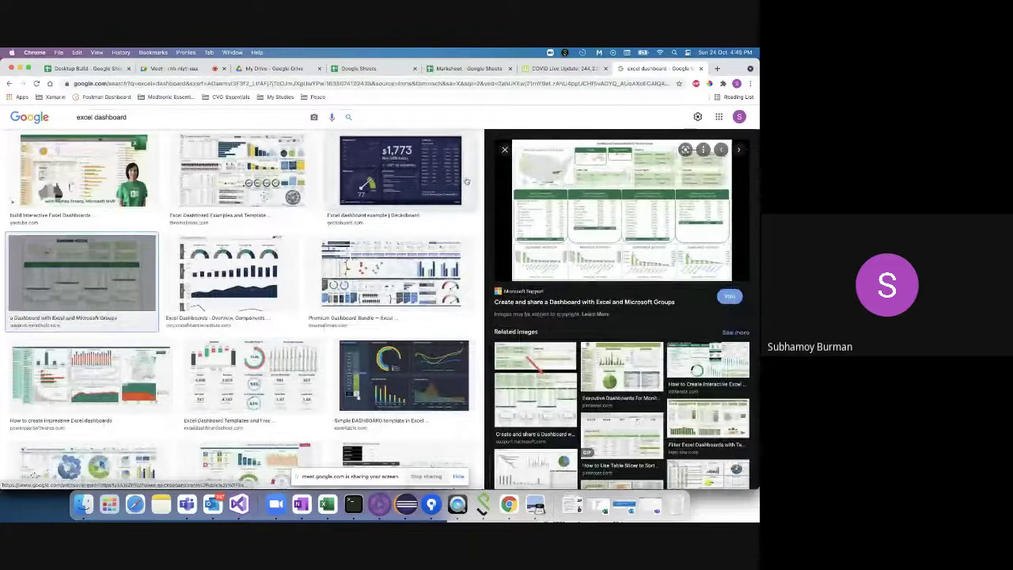
left_click(729, 297)
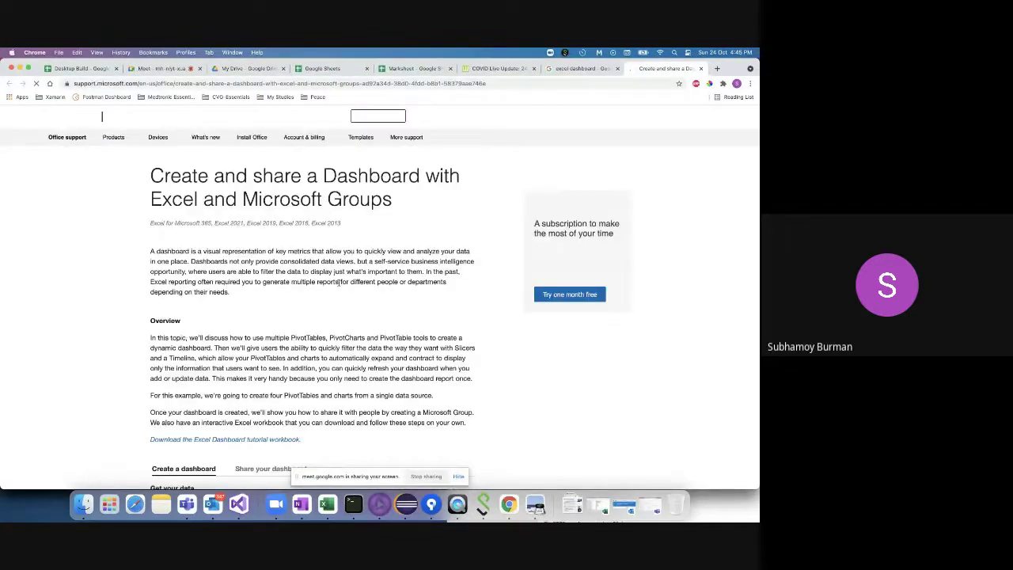
- Read the dashboard article from its introduction past Create PivotTables to the Create PivotCharts section
scroll(233, 366, "down", 1)
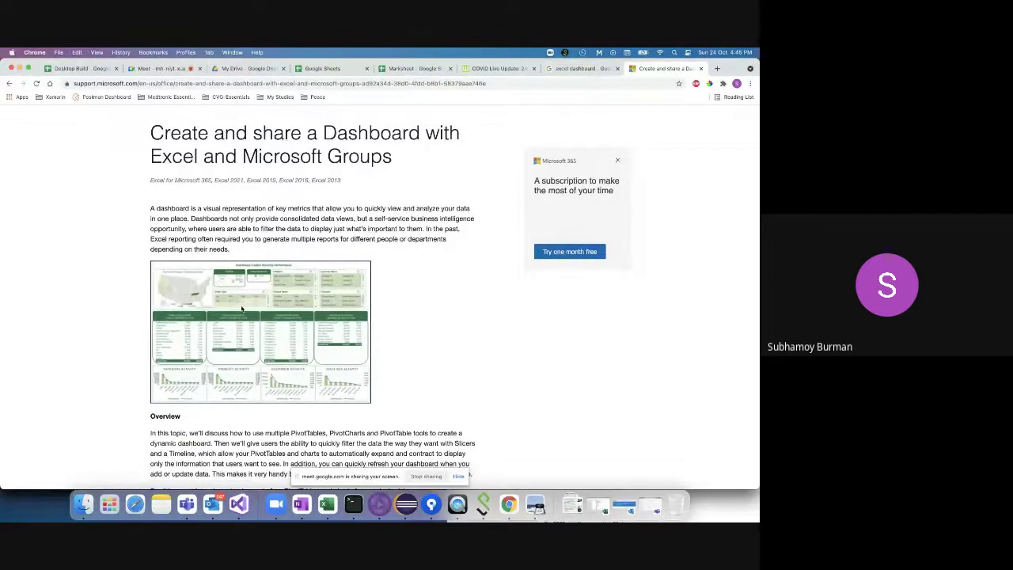
scroll(241, 309, "down", 5)
scroll(241, 309, "down", 5)
scroll(241, 309, "up", 10)
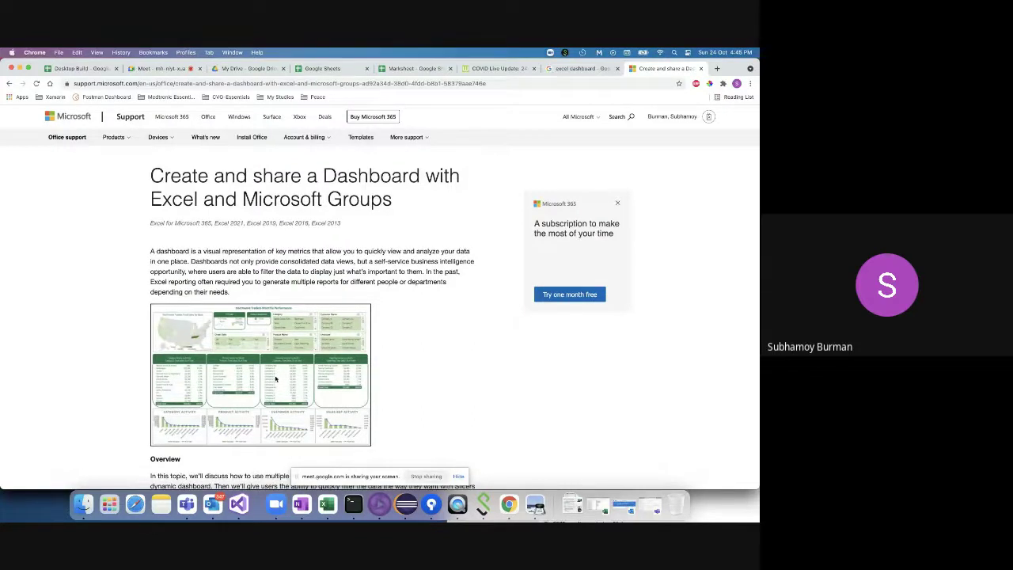
scroll(275, 378, "up", 5)
scroll(276, 376, "down", 3)
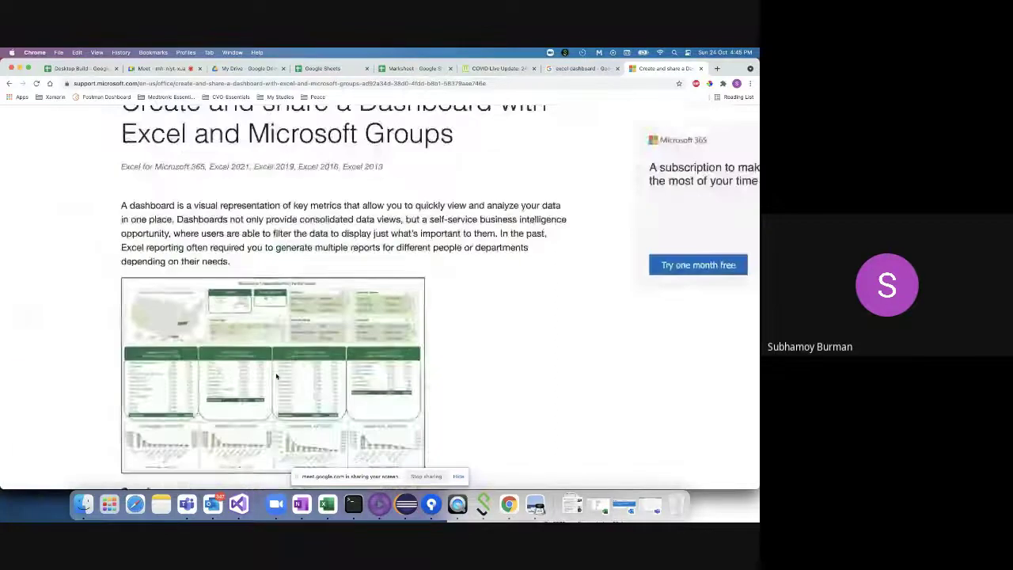
scroll(276, 377, "down", 3)
scroll(277, 377, "down", 10)
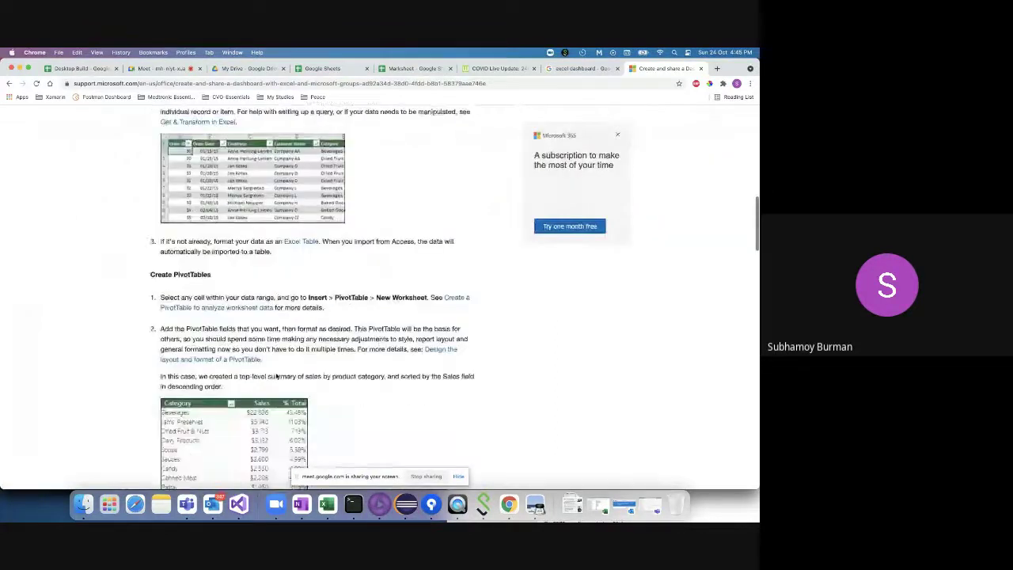
scroll(276, 376, "down", 10)
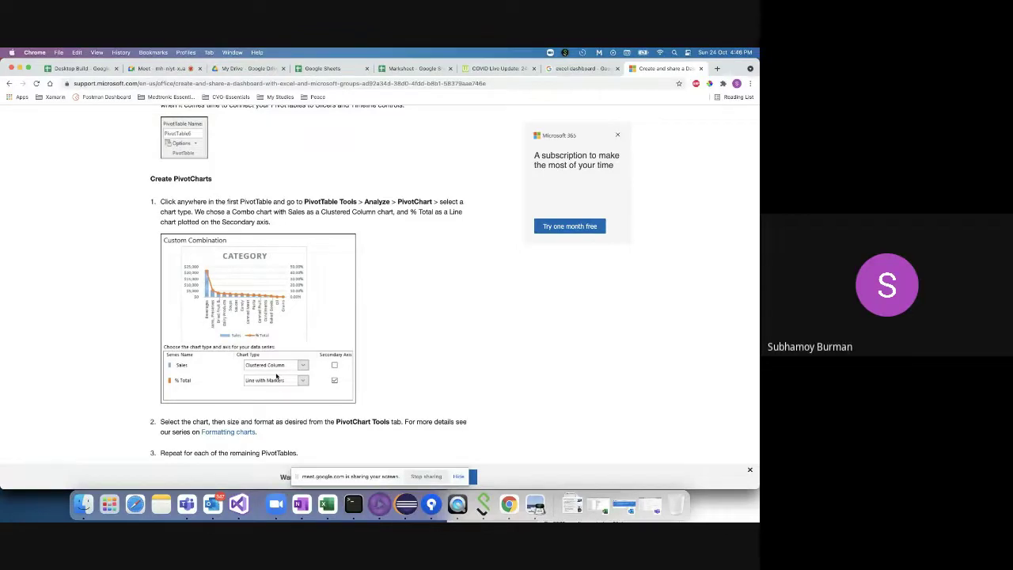
- Return to the Marksheet on Sheet1 and browse the Data and Add-ons menus
left_click(408, 68)
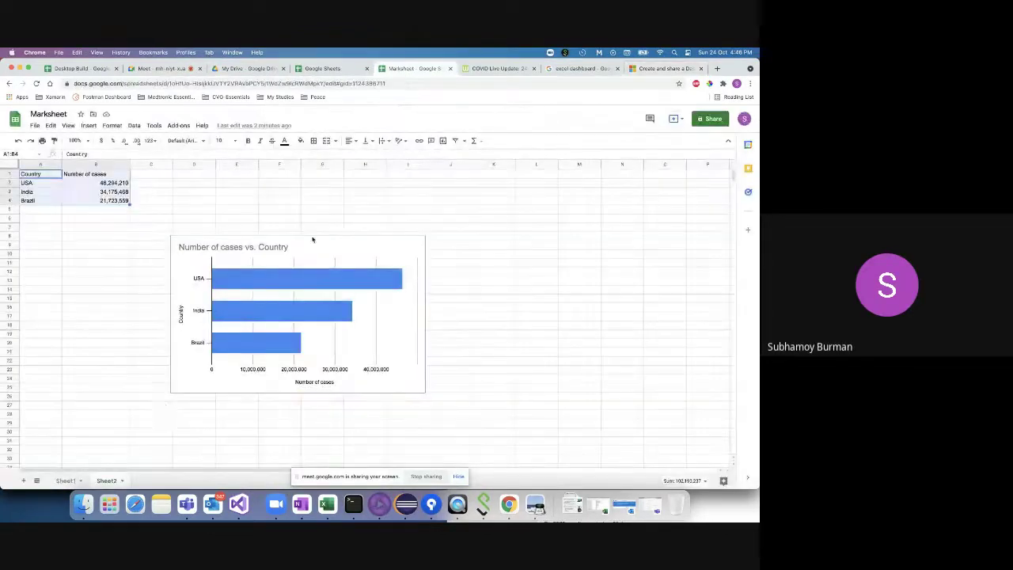
left_click(65, 481)
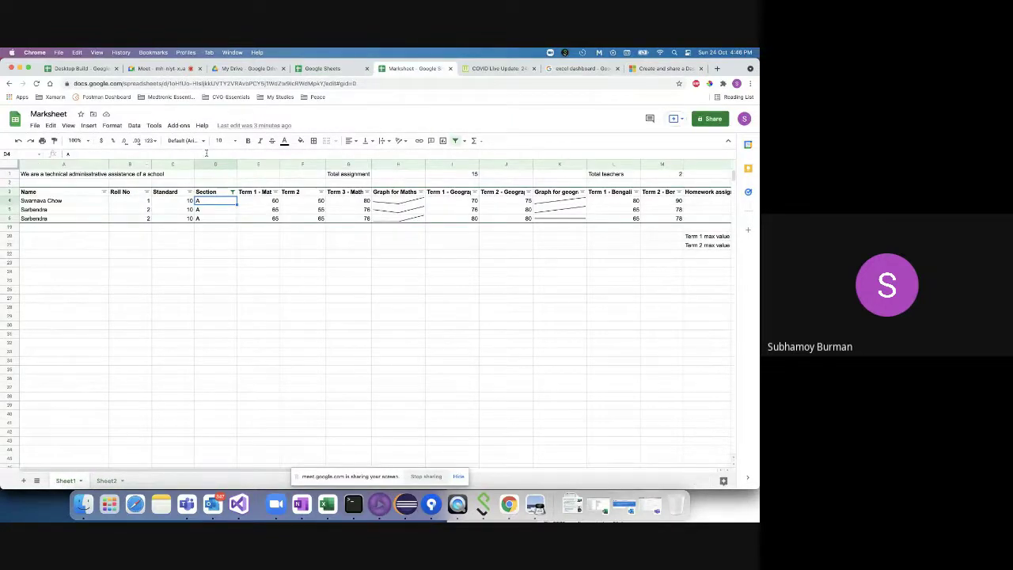
left_click(136, 125)
left_click(178, 125)
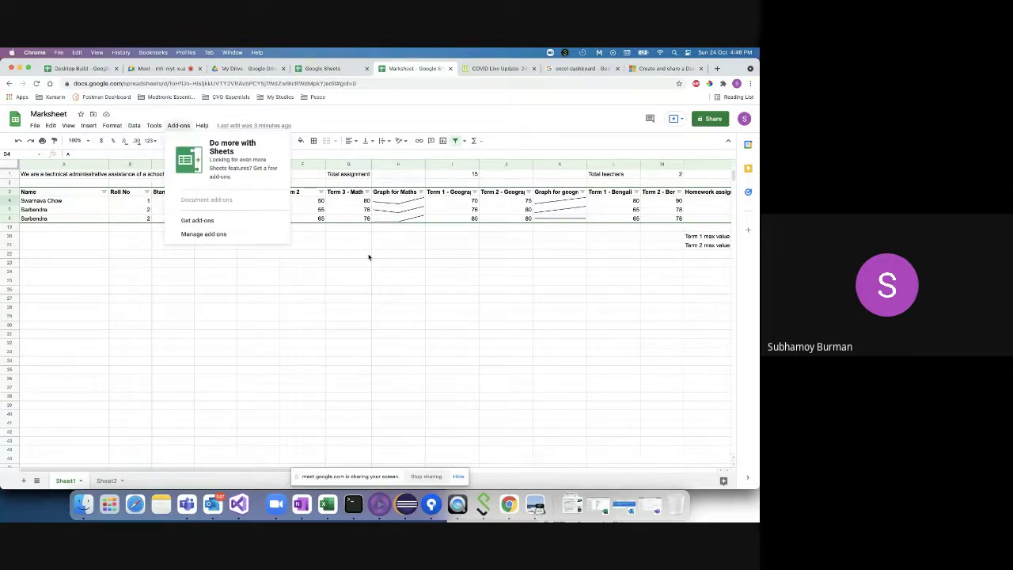
left_click(133, 125)
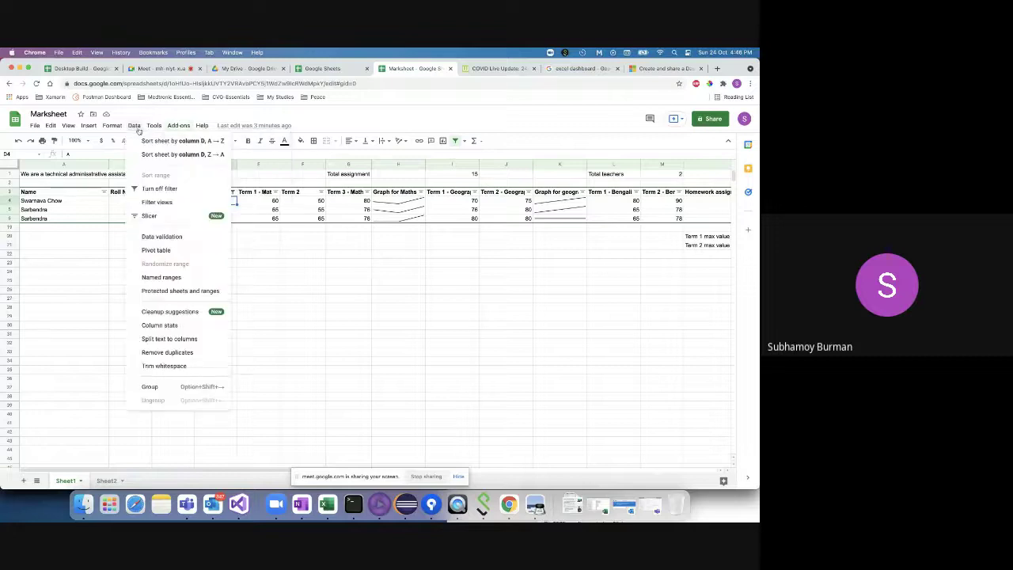
left_click(362, 235)
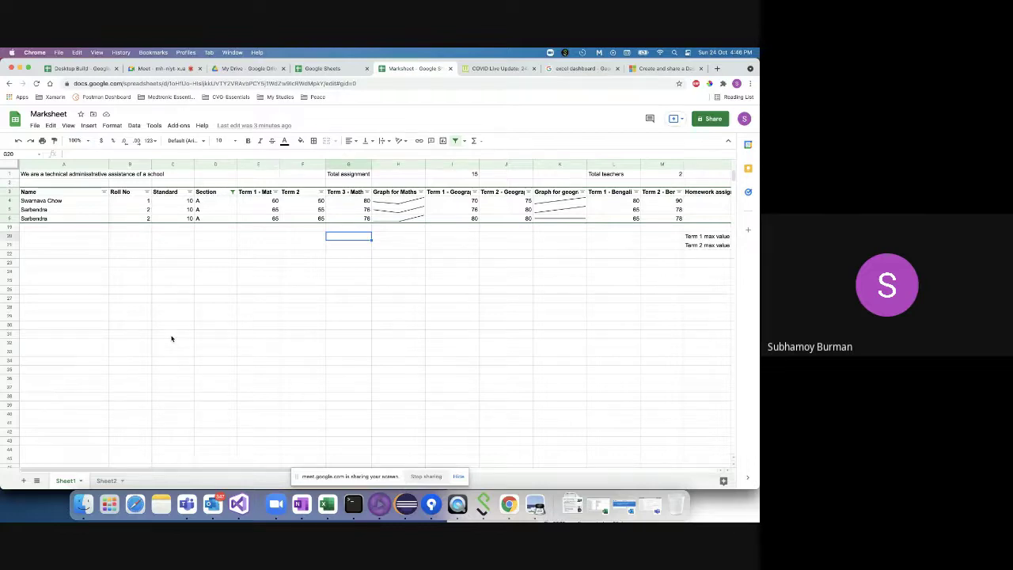
- Scan across Sheet1, then turn off the filter from the Data menu to show all rows
scroll(690, 267, "right", 10)
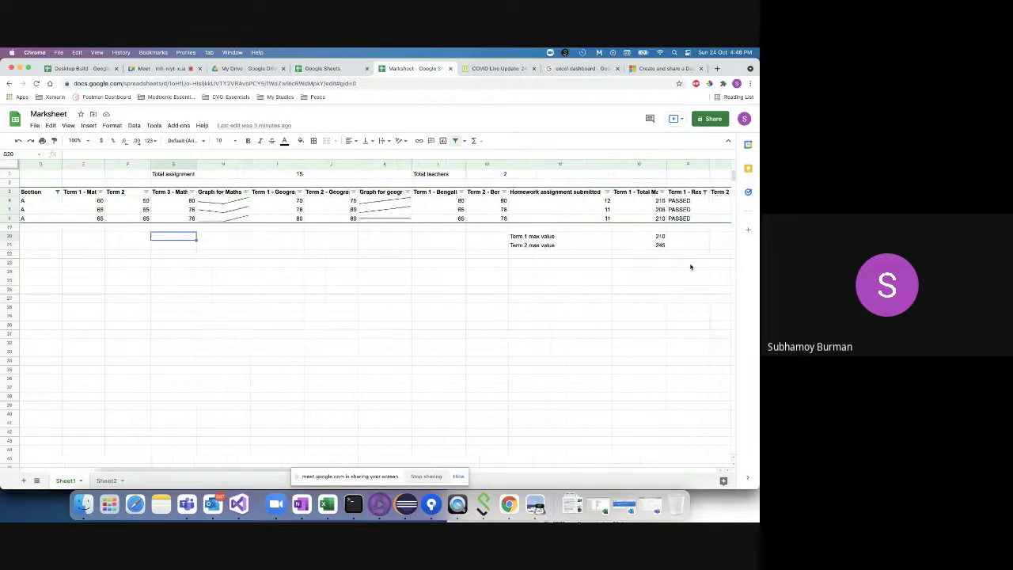
scroll(689, 267, "right", 3)
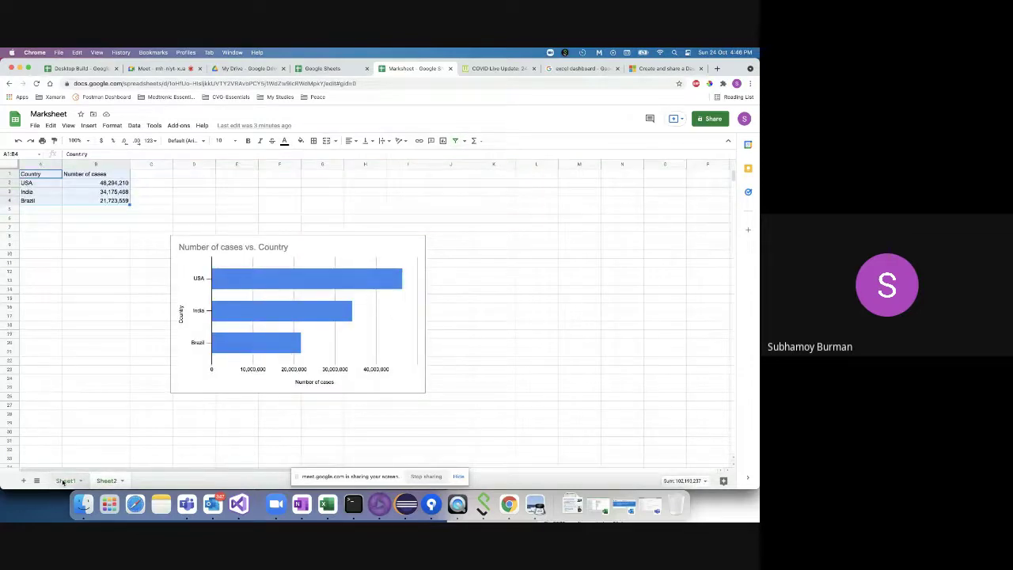
left_click(63, 480)
left_click(68, 481)
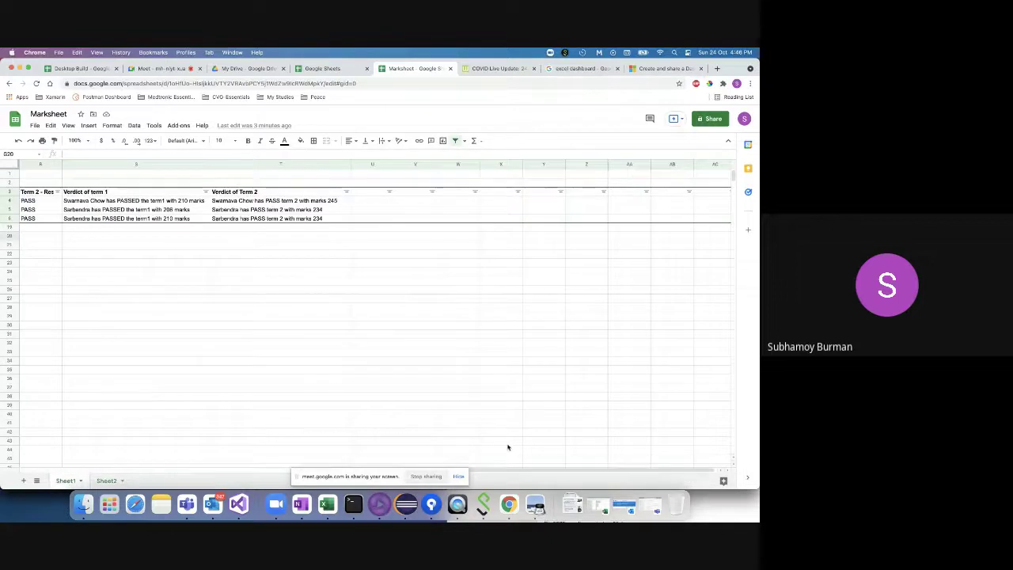
scroll(517, 468, "left", 5)
scroll(301, 463, "left", 10)
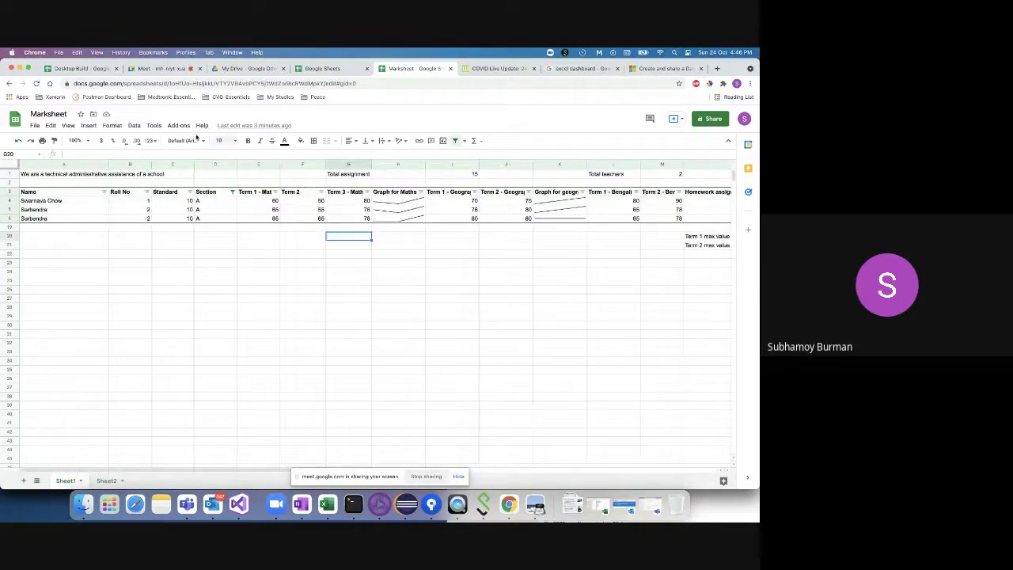
left_click(136, 125)
left_click(155, 188)
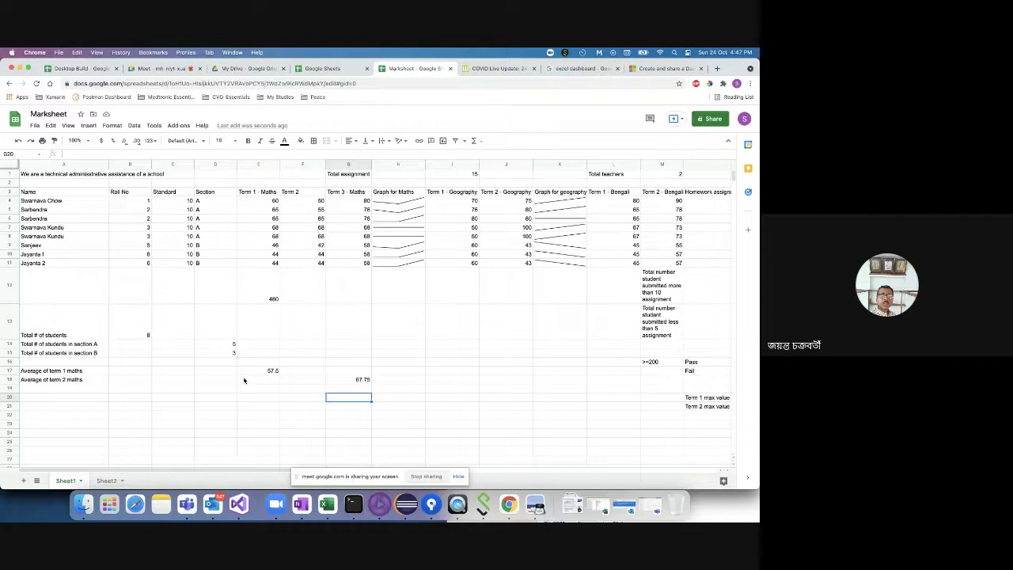
left_click(445, 205)
key("Right")
key("Right")
key("Right")
key("Right")
key("Right")
key("Right")
key("Right")
key("Right")
key("Right")
key("Right")
key("Right")
key("Right")
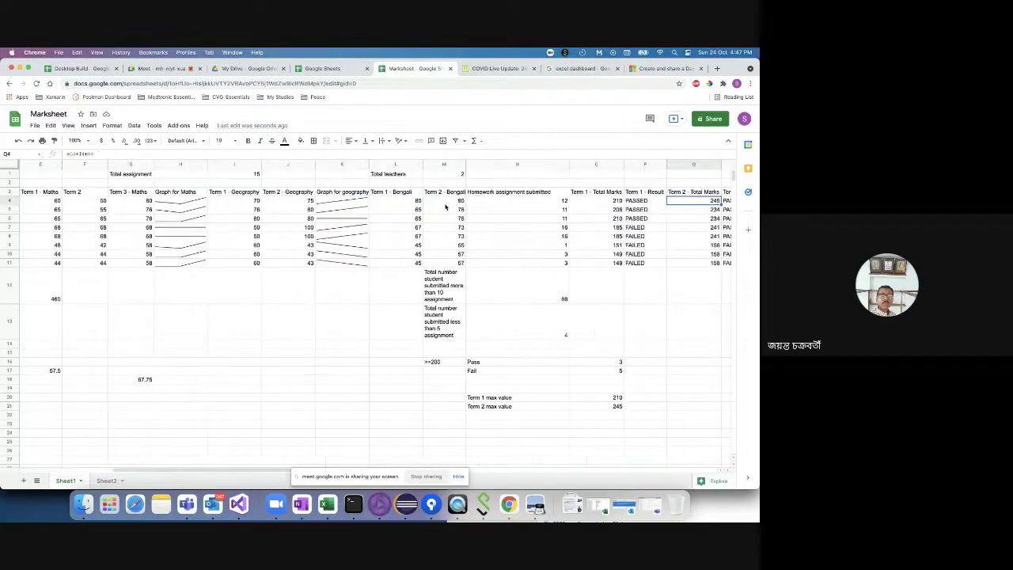
left_click(445, 201)
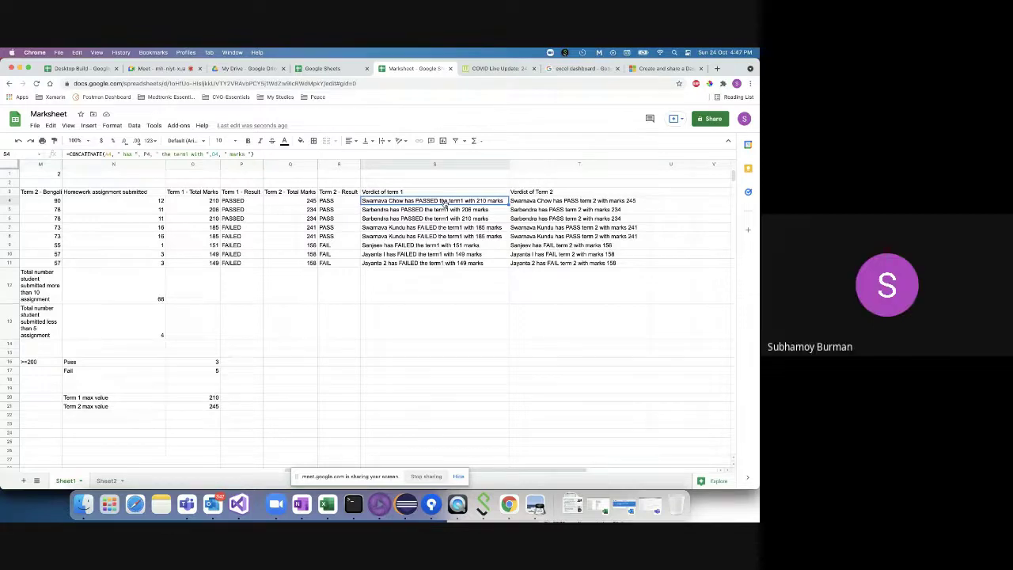
left_click(133, 127)
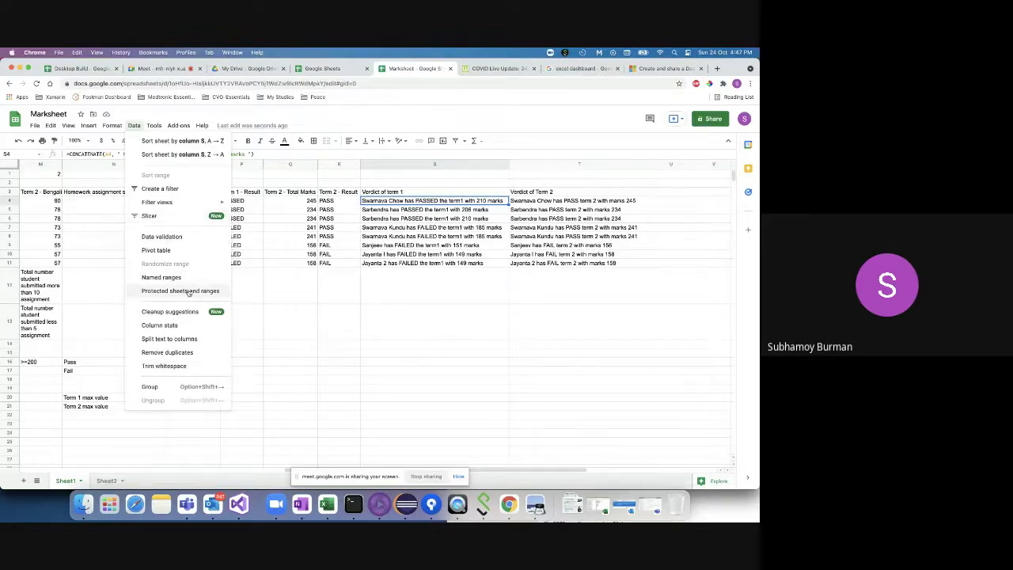
left_click(439, 292)
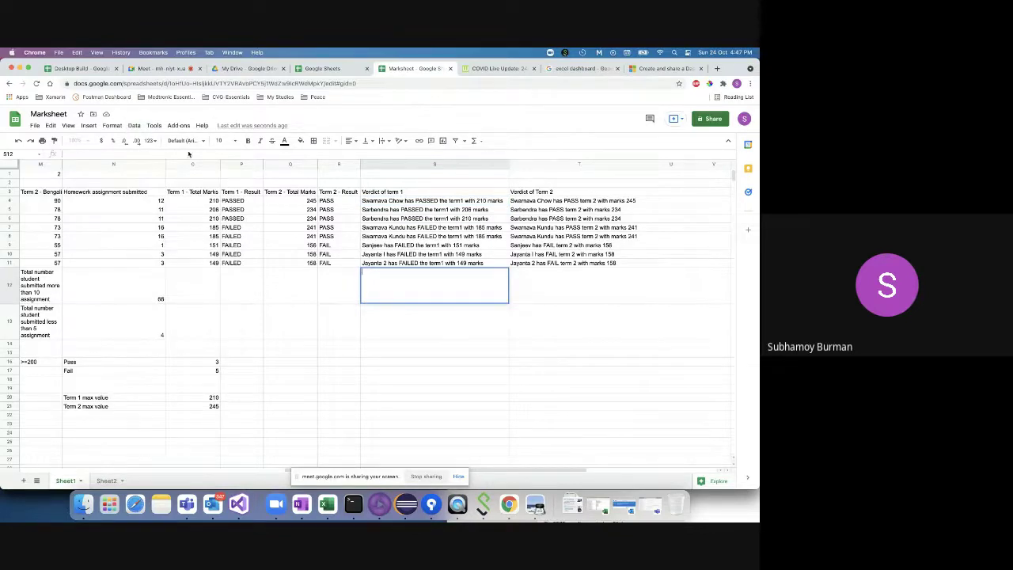
left_click(136, 126)
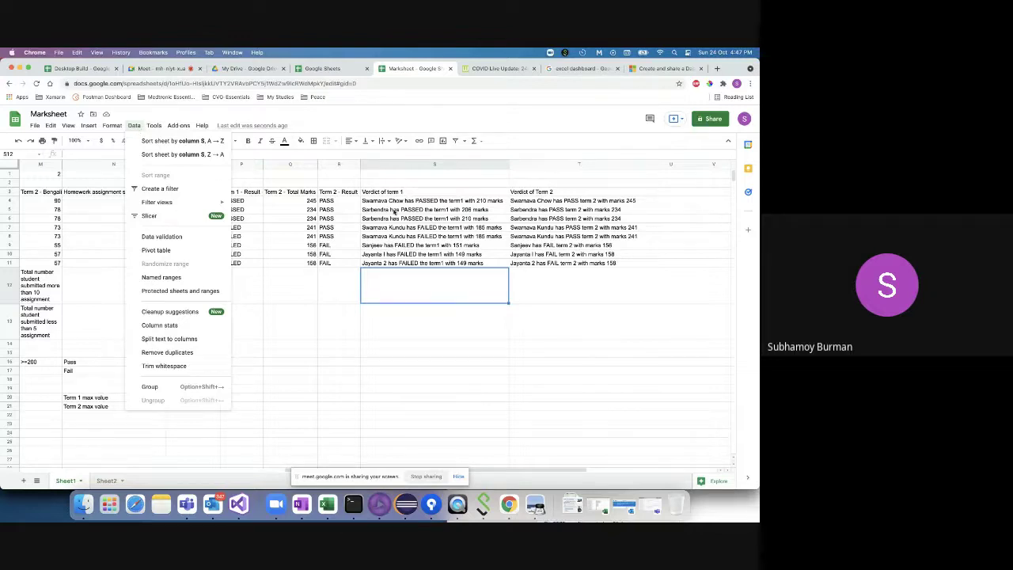
left_click(430, 193)
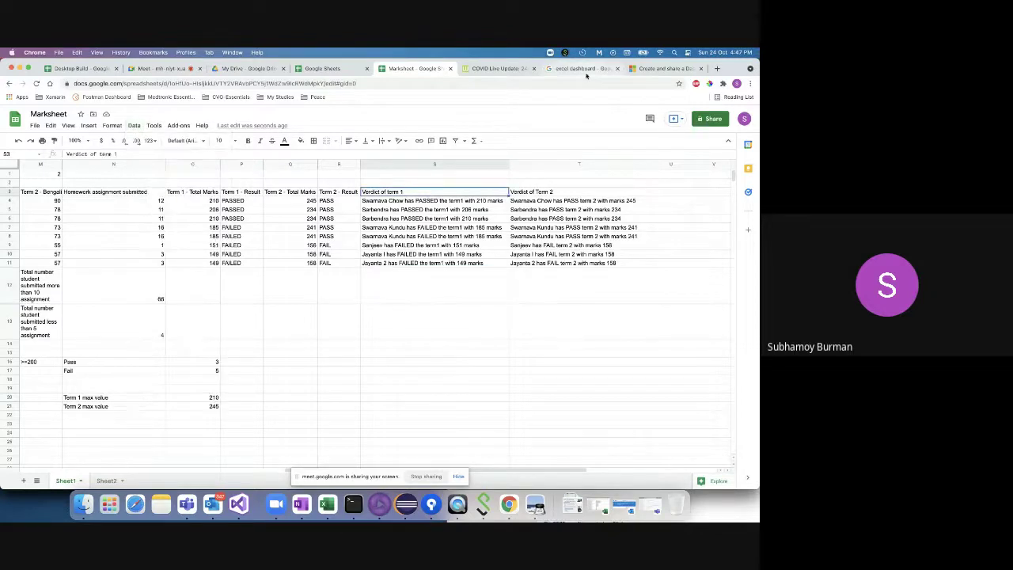
- Search Google for 'excel macro color change' from the support article tab
left_click(582, 69)
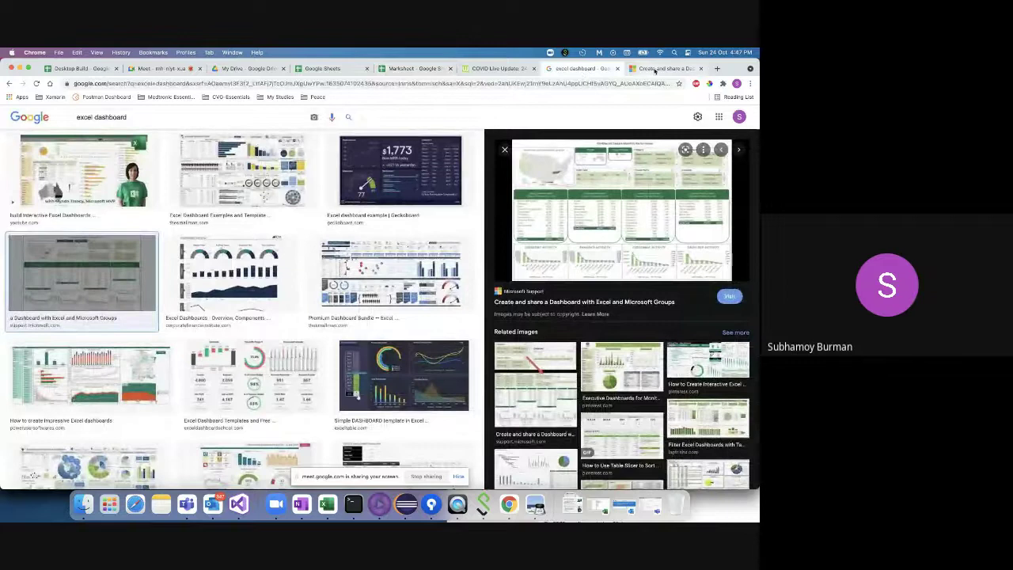
left_click(663, 69)
left_click(223, 84)
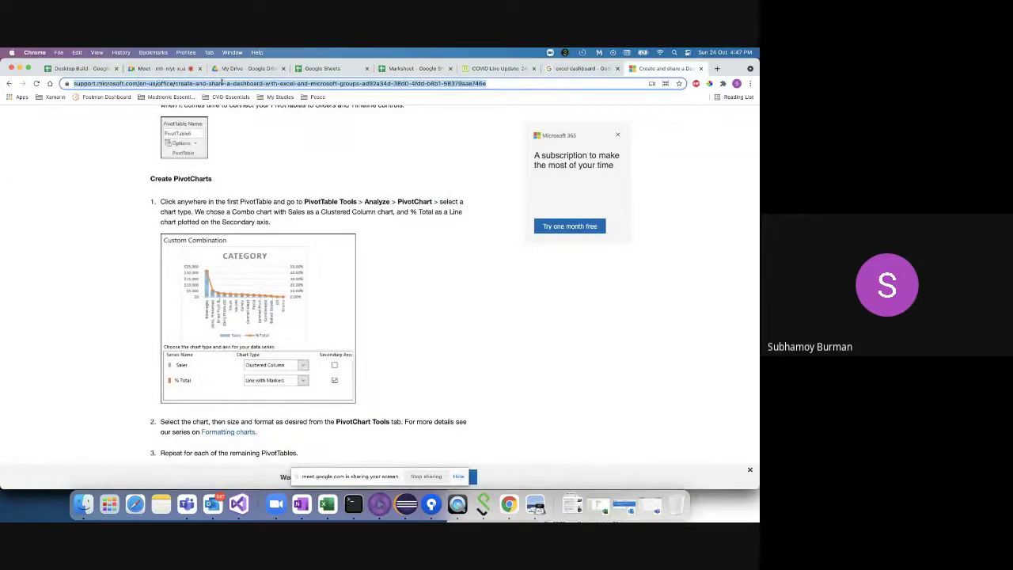
type("excel macros")
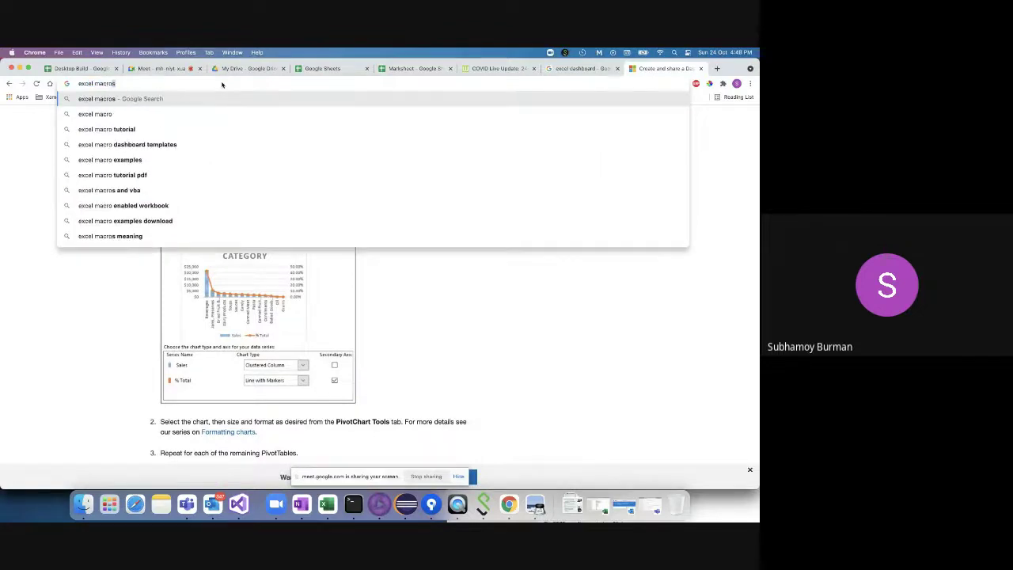
key("BackSpace")
type("color")
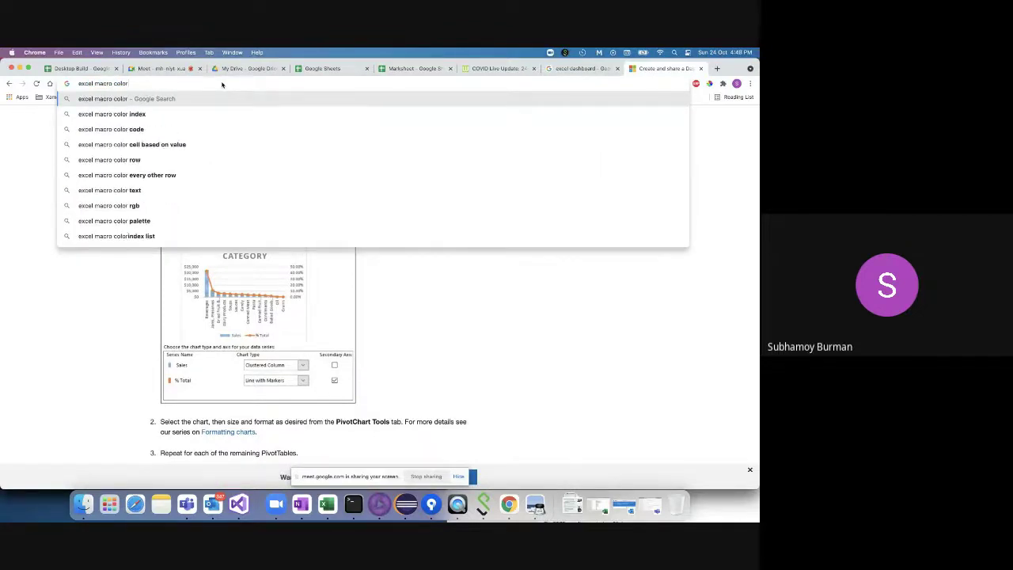
type(" change")
key("Return")
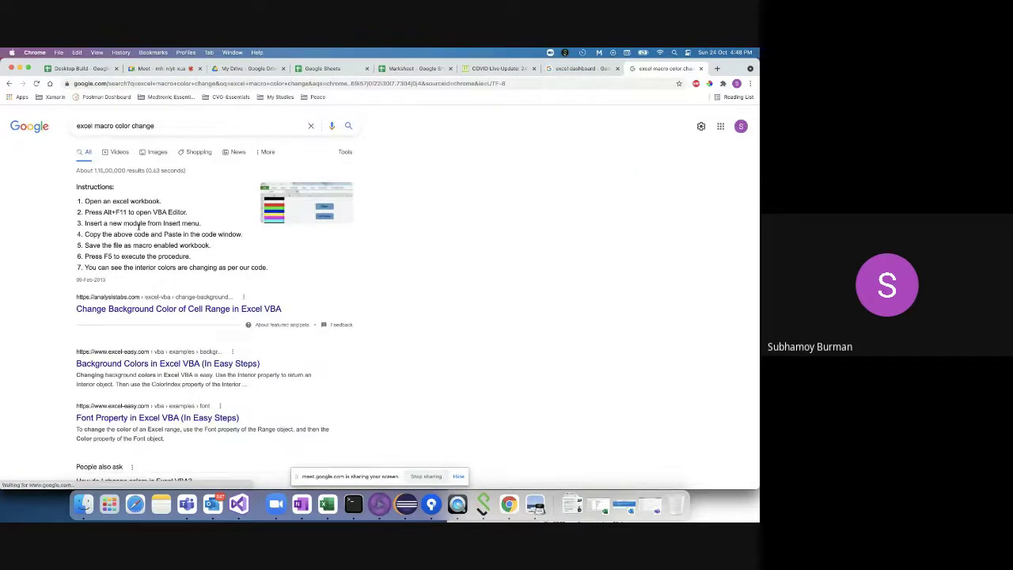
- Highlight the VBA editor shortcut in the snippet's step 2, then go back to the Marksheet
double_click(159, 212)
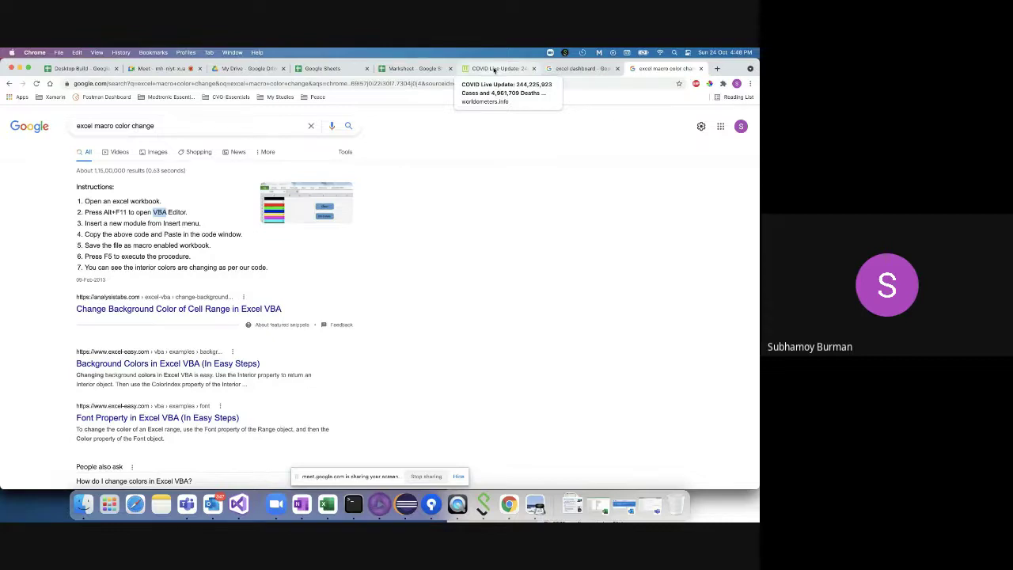
left_click(155, 212)
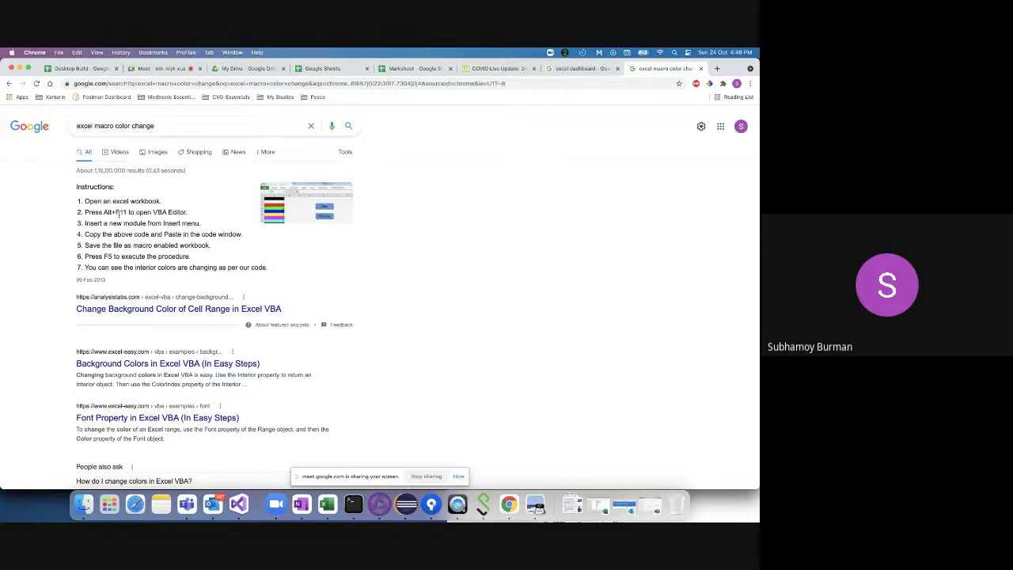
left_click_drag(103, 213, 126, 212)
left_click(404, 69)
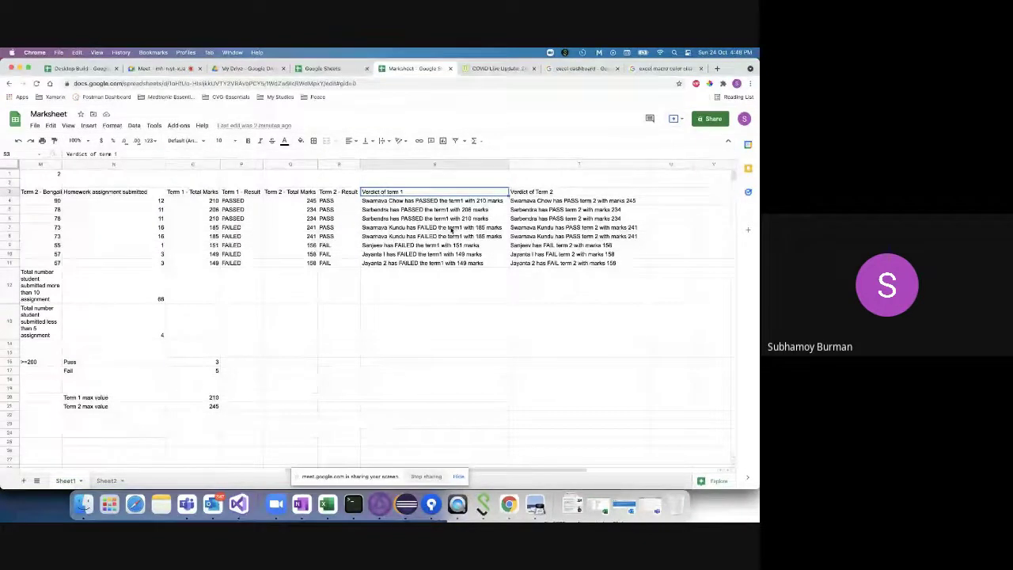
left_click(339, 288)
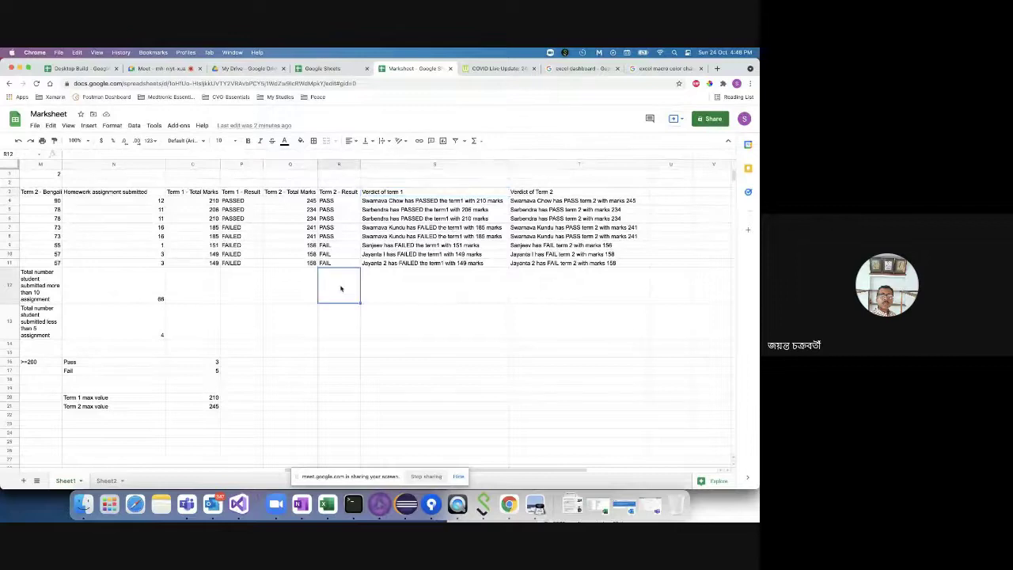
left_click(380, 283)
key("Right")
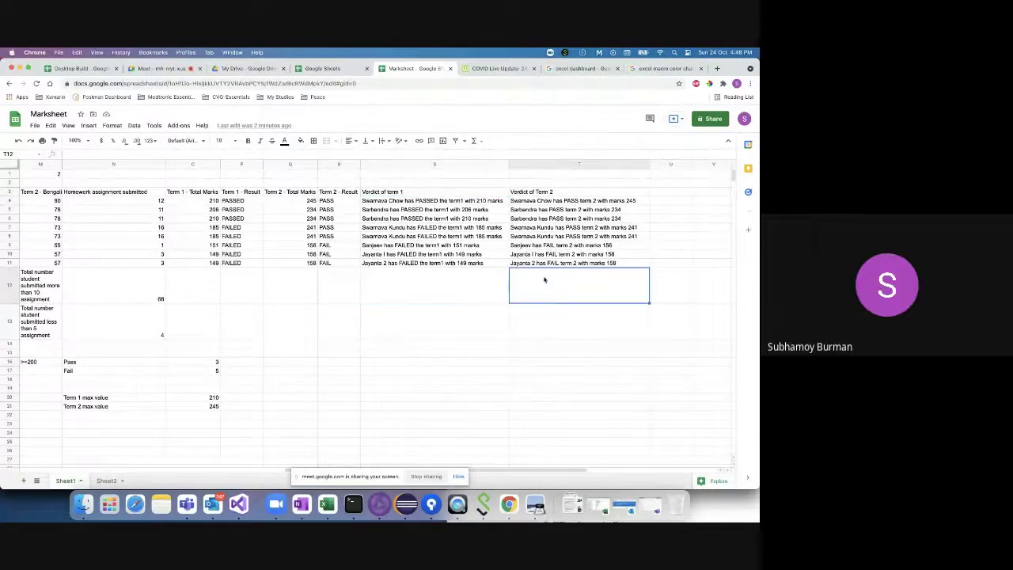
key("Left")
key("Left")
key("Left")
key("Left")
key("Left")
key("Left")
key("Left")
key("Left")
key("Left")
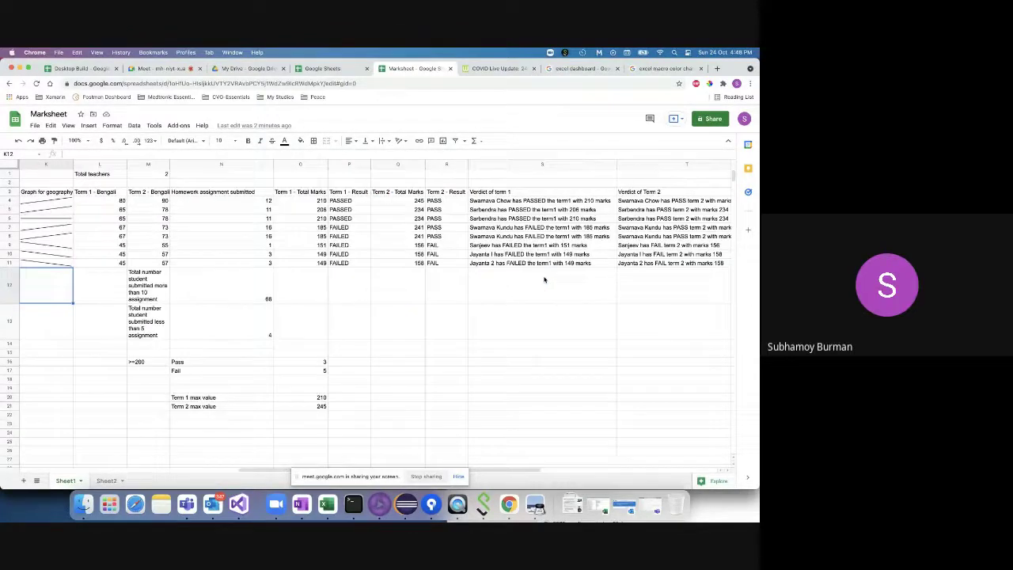